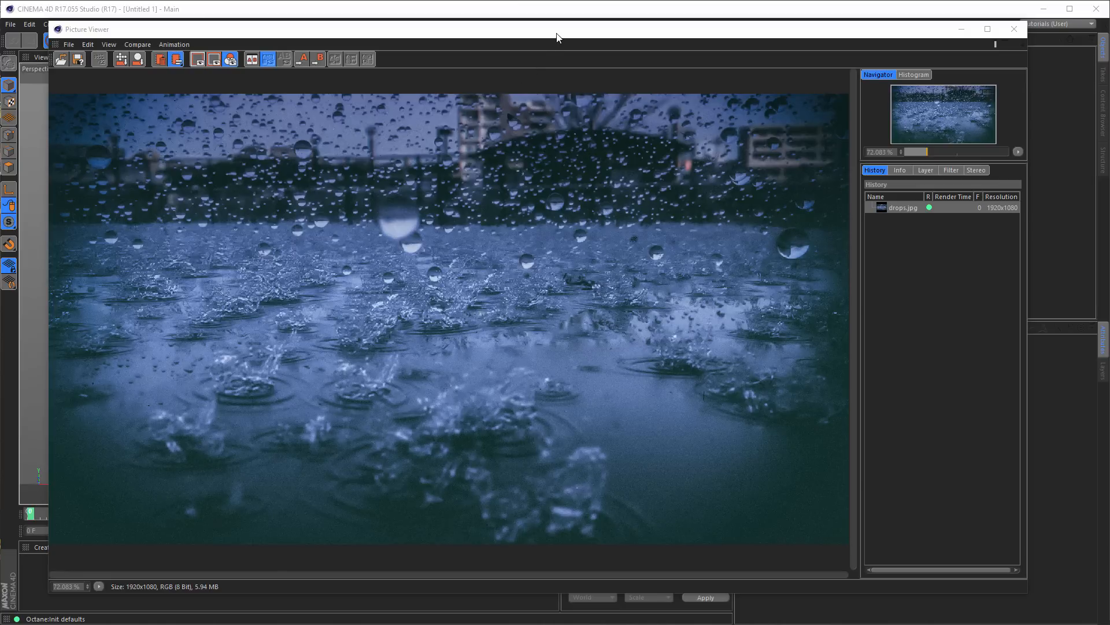
- Close the Picture Viewer with the raindrop reference image and add a cylinder to the scene
drag(557, 34, 564, 30)
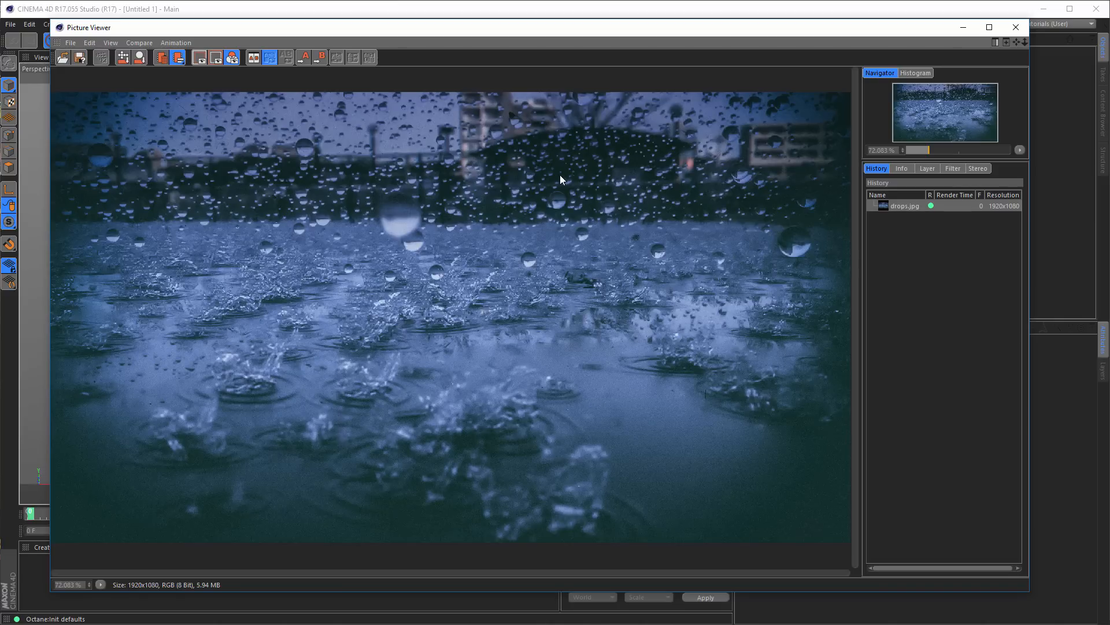
click(1017, 30)
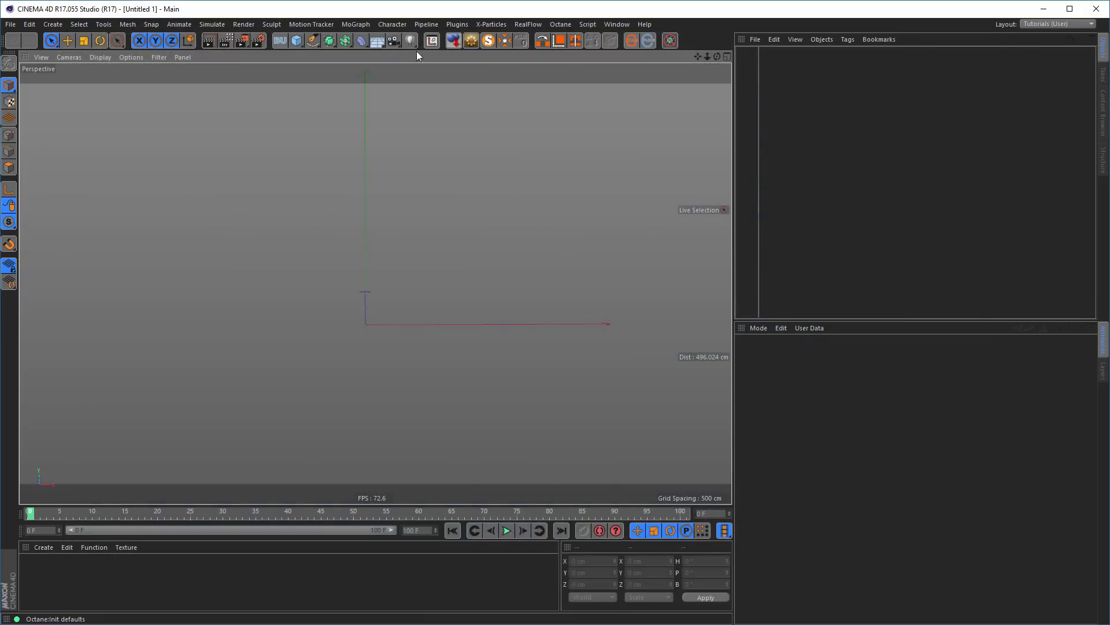
click(297, 40)
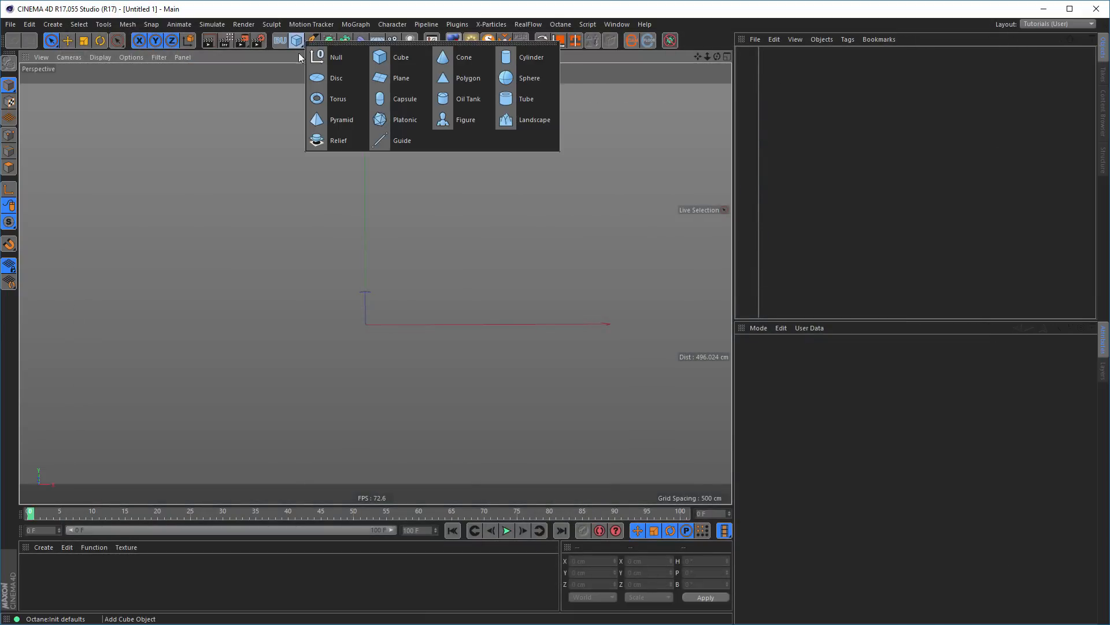
click(535, 57)
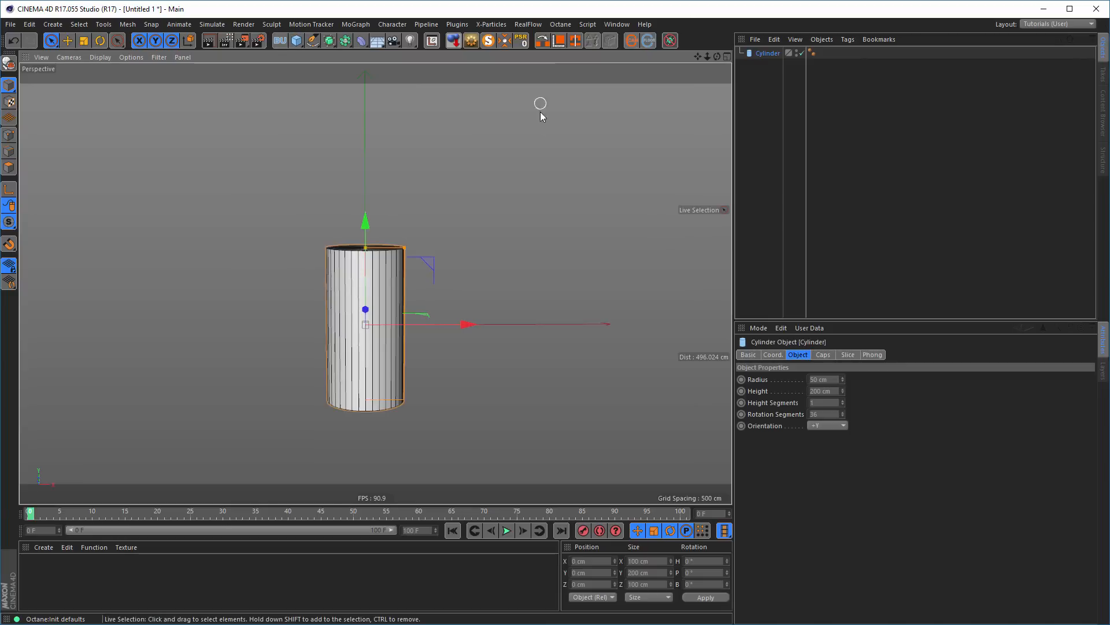
- Turn off the cylinder's caps and set 34 height segments and 50 rotation segments
click(822, 355)
click(798, 355)
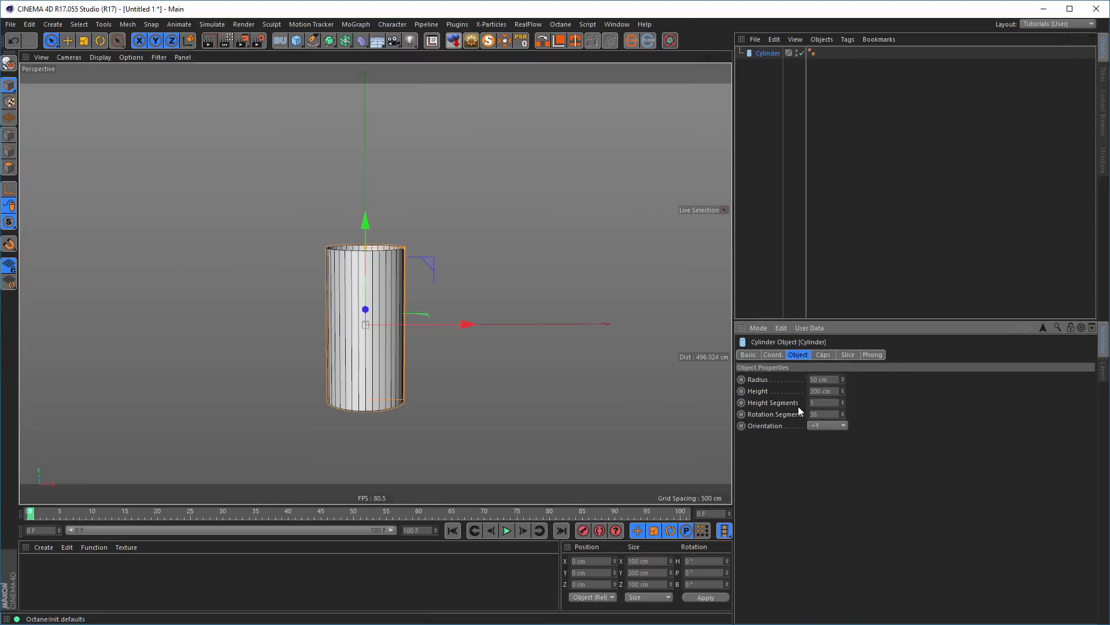
drag(845, 402, 844, 373)
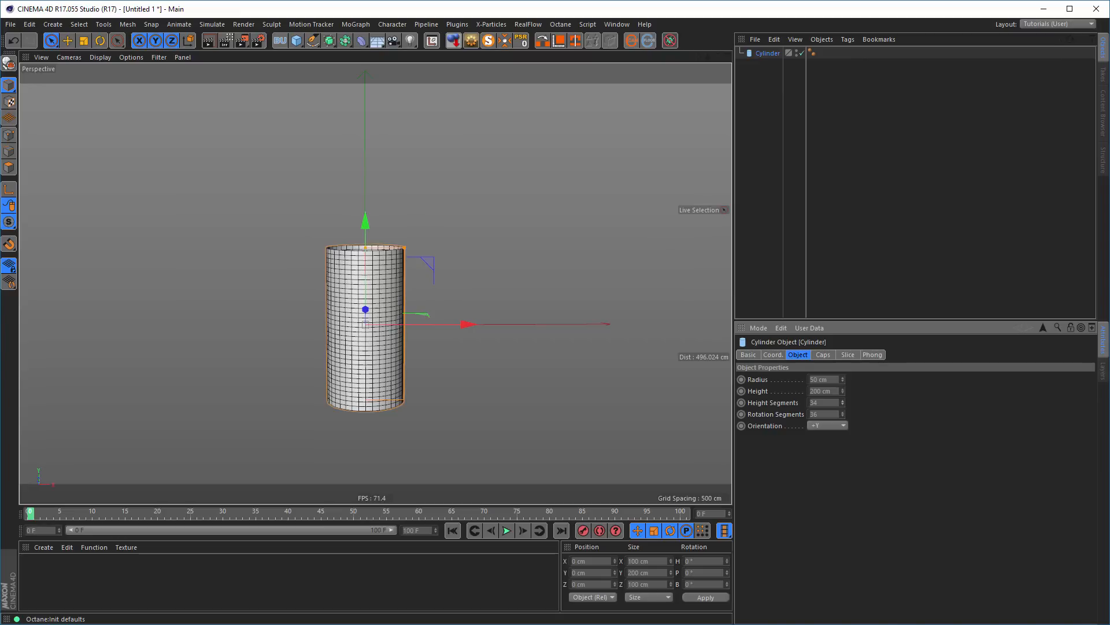
drag(845, 412, 845, 405)
alt+right_drag(331, 332, 369, 330)
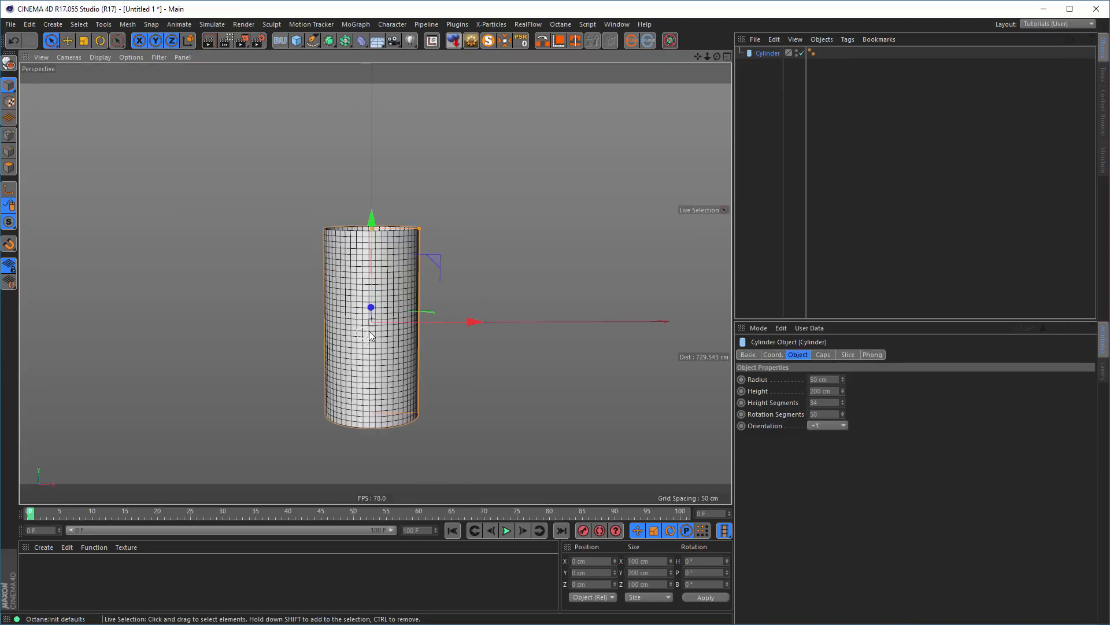
alt+middle_drag(402, 317, 435, 286)
alt+drag(435, 285, 418, 274)
alt+right_drag(418, 274, 436, 274)
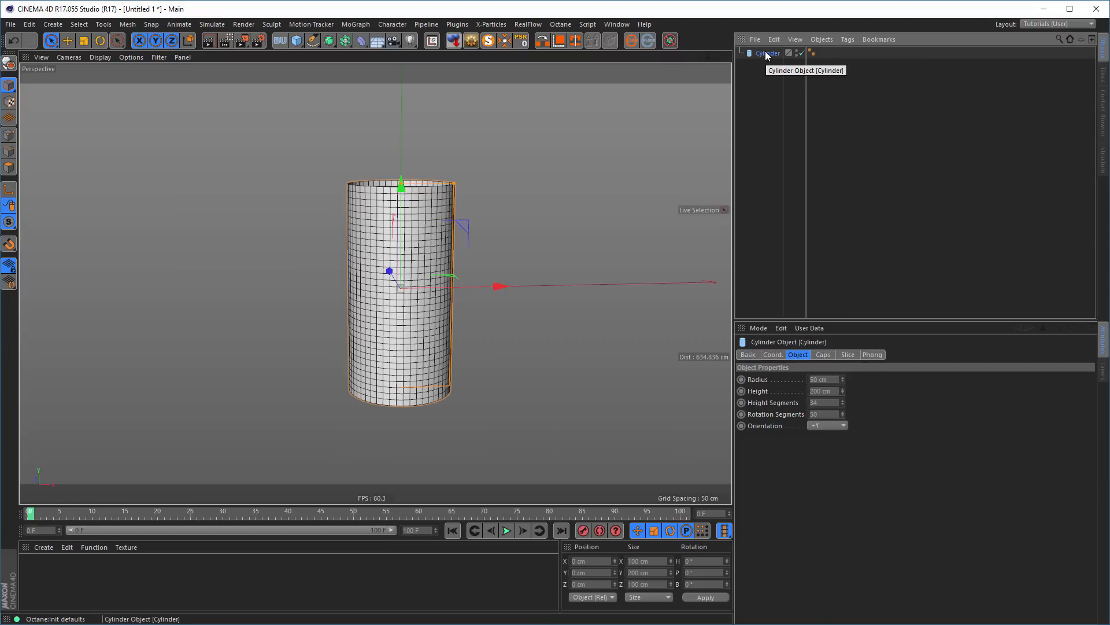
- Make the cylinder editable and flare its upper end with a child Taper deformer at -163% strength and 0% curvature
key(c)
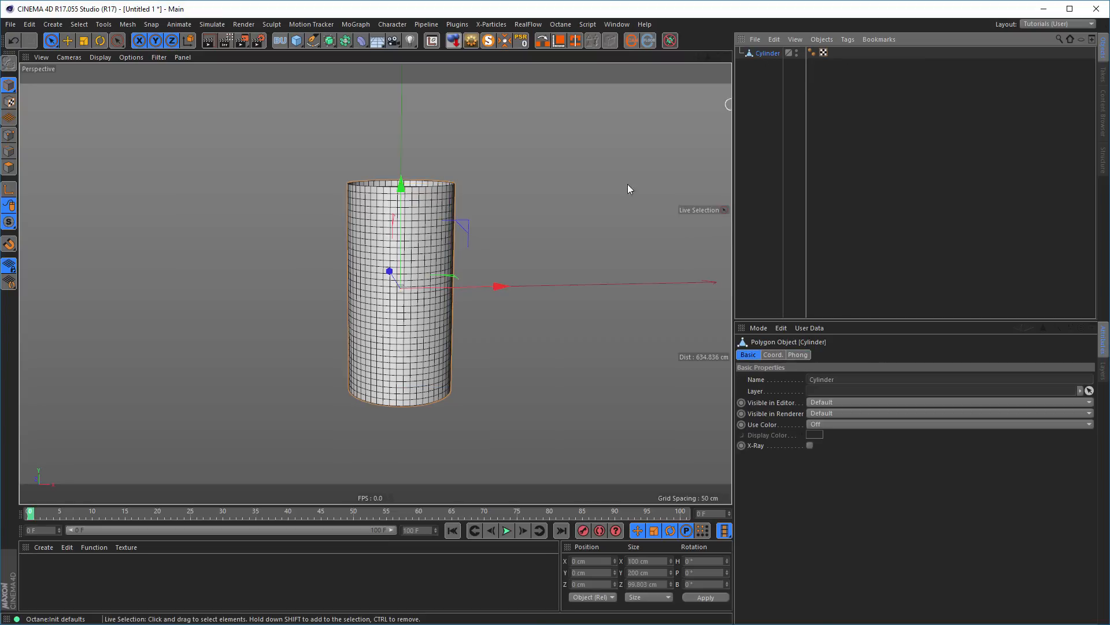
alt+drag(446, 245, 415, 234)
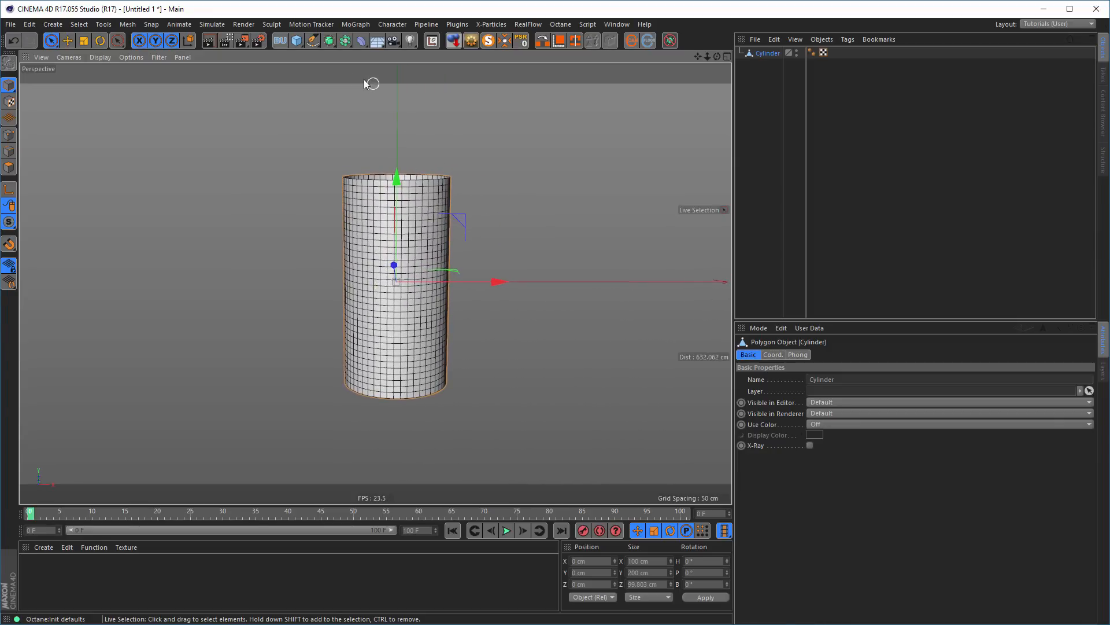
click(361, 40)
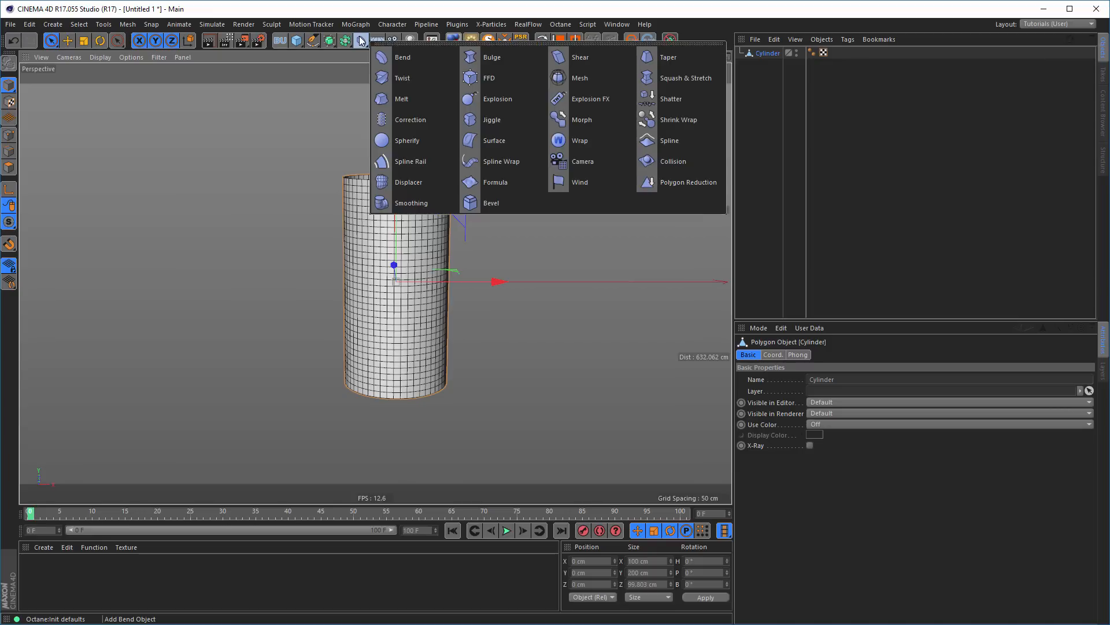
shift+click(679, 57)
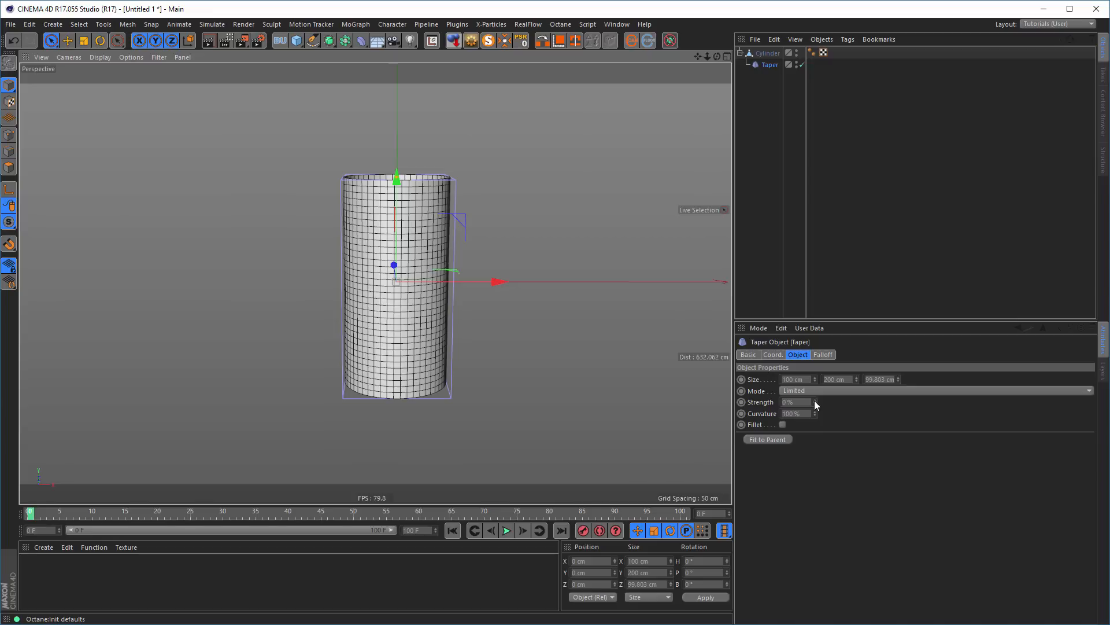
drag(814, 402, 815, 449)
mouse_move(482, 203)
alt+mouse_down()
mouse_move(443, 195)
mouse_move(494, 203)
mouse_move(477, 196)
mouse_move(471, 205)
alt+mouse_up()
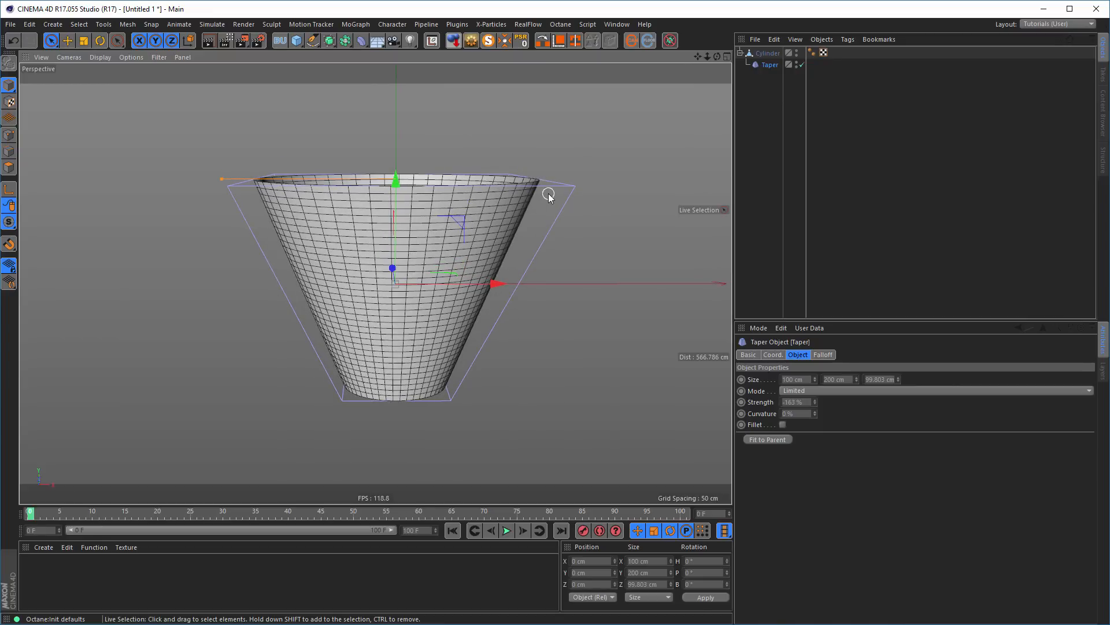
- Create a hidden Backup null and store a copy of the tapered cylinder with its deformer inside it
click(769, 53)
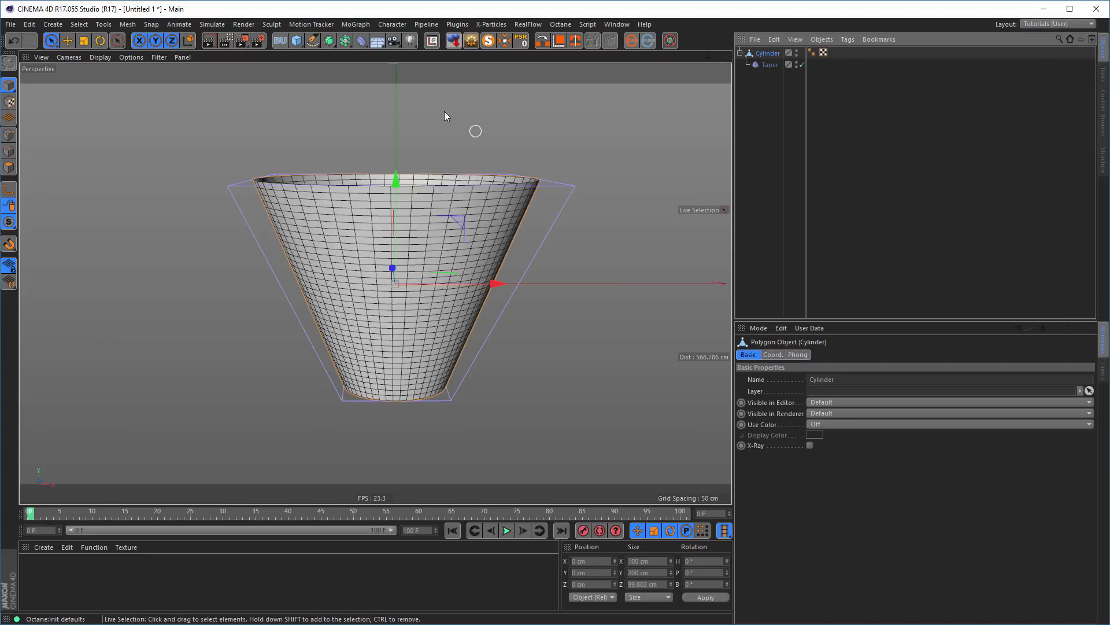
click(281, 44)
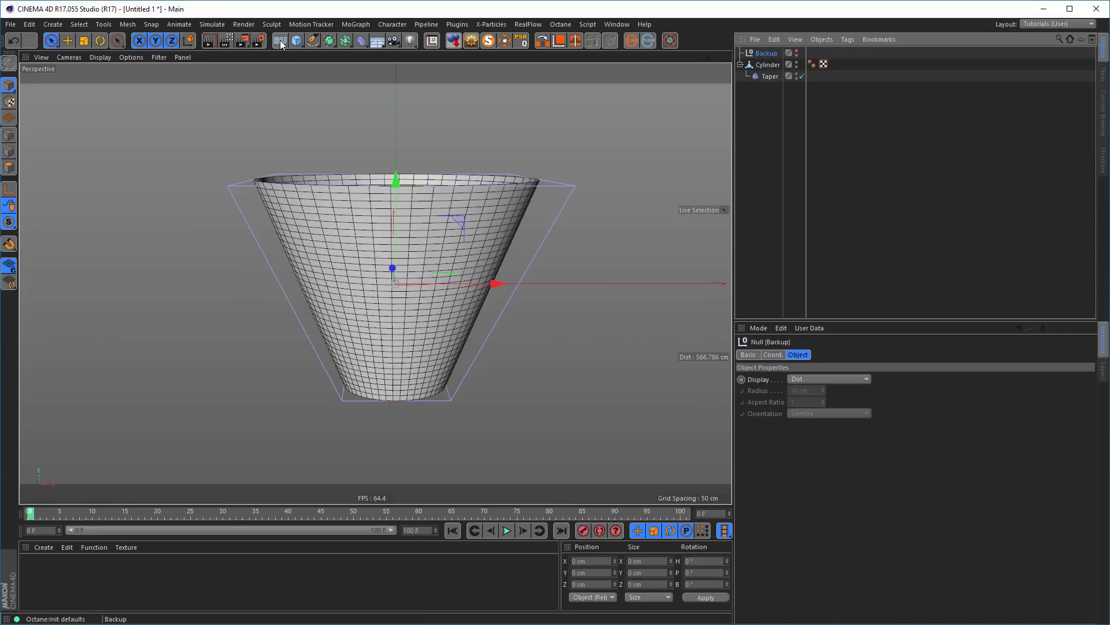
click(768, 65)
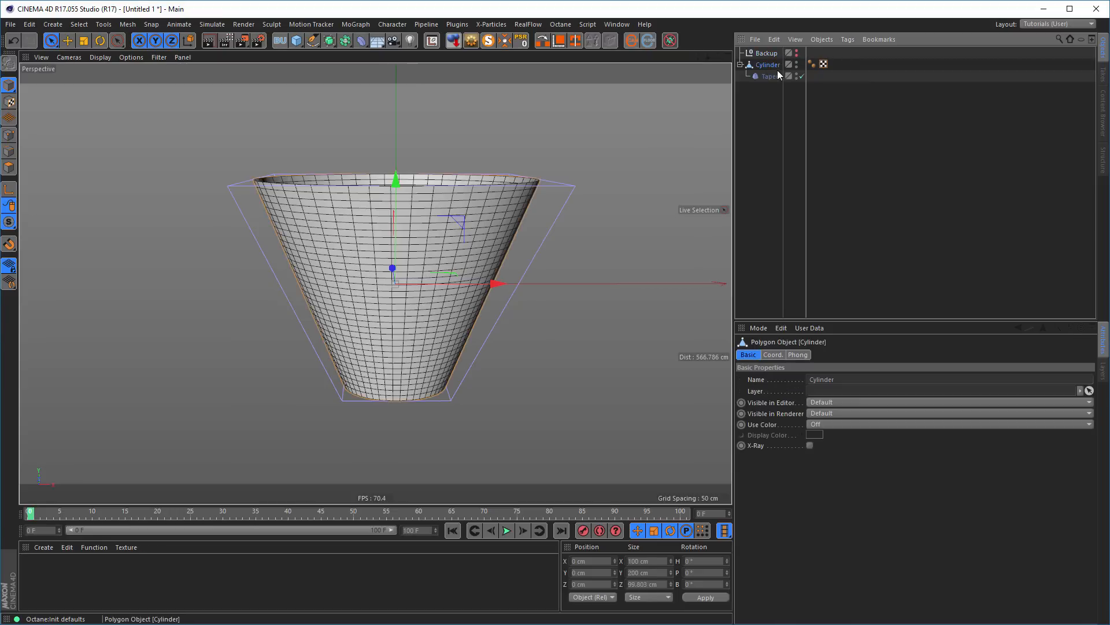
drag(768, 69, 771, 66)
ctrl+drag(767, 53, 765, 55)
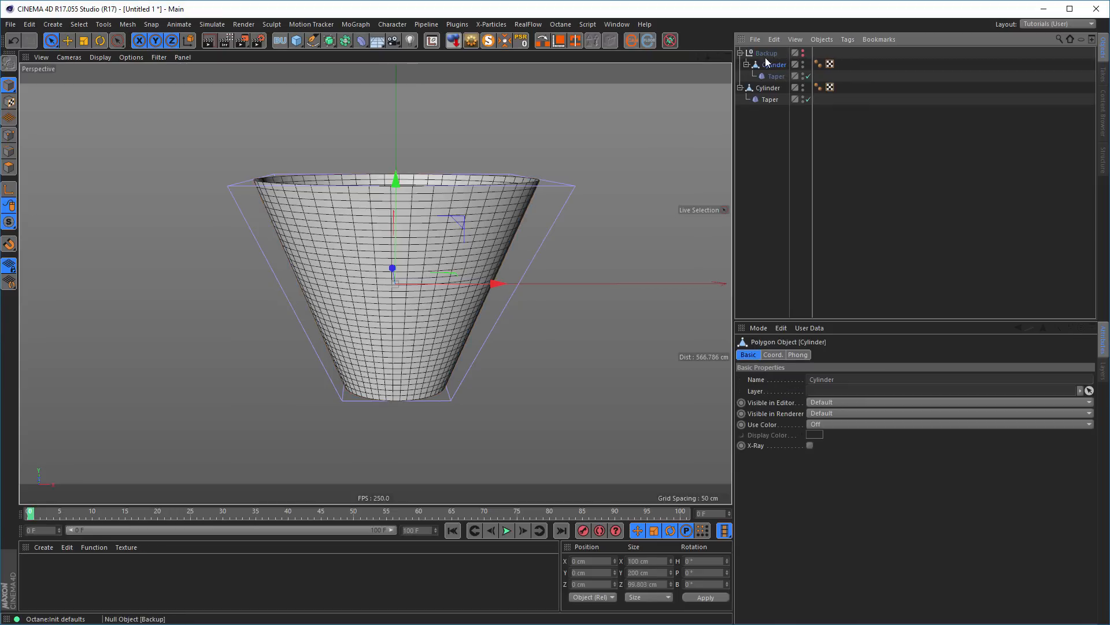
click(741, 54)
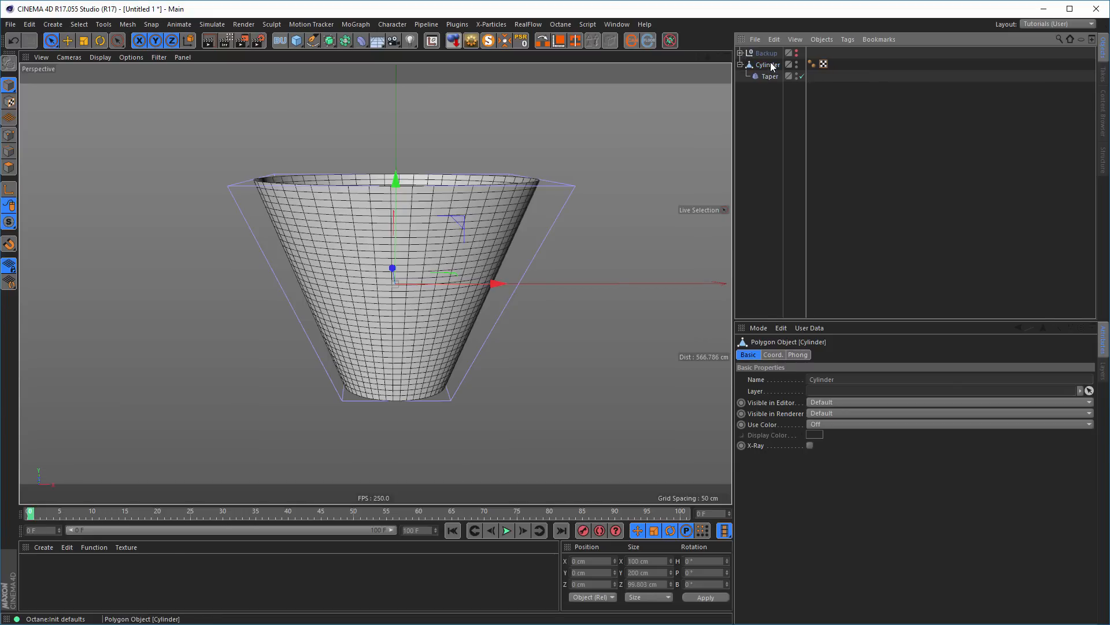
- Bake the tapered cylinder with Current State to Object and delete the original cylinder with its Taper
right_click(770, 65)
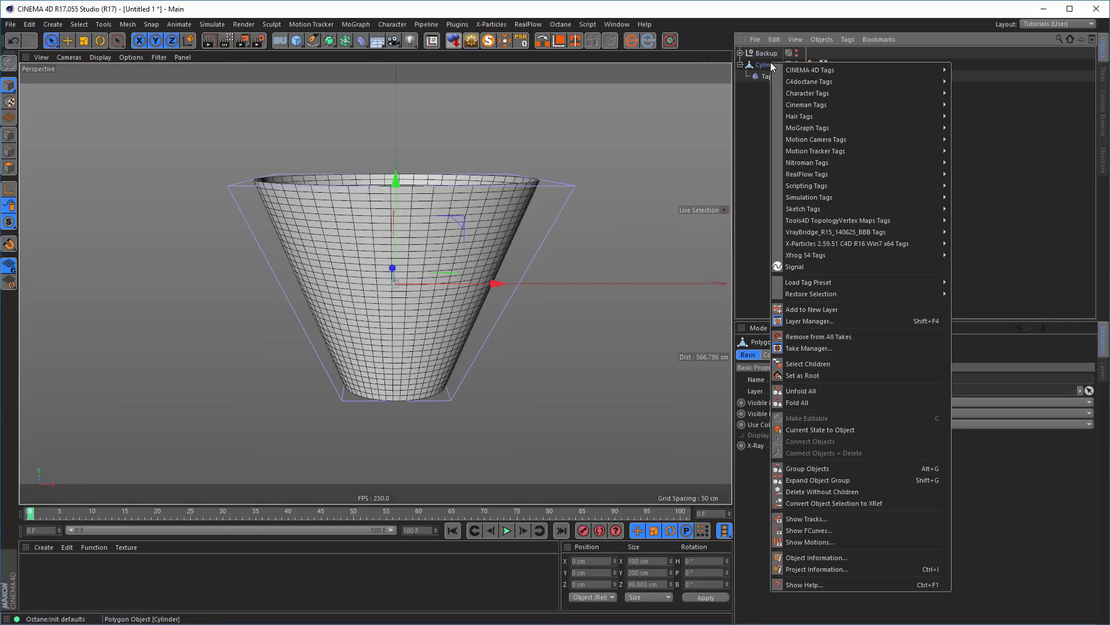
click(849, 429)
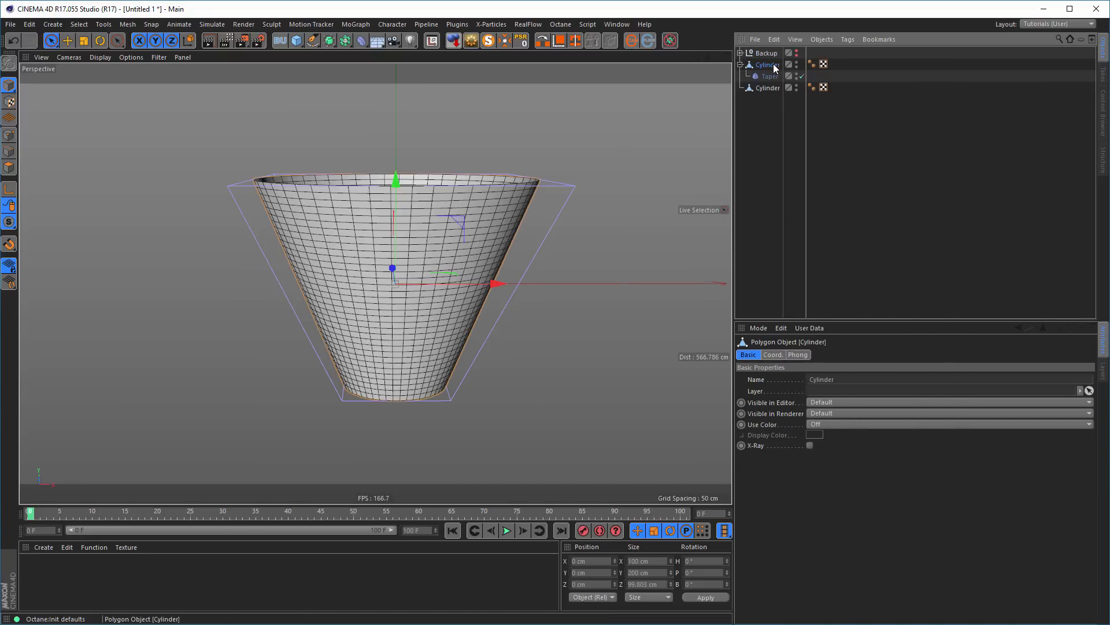
key(Delete)
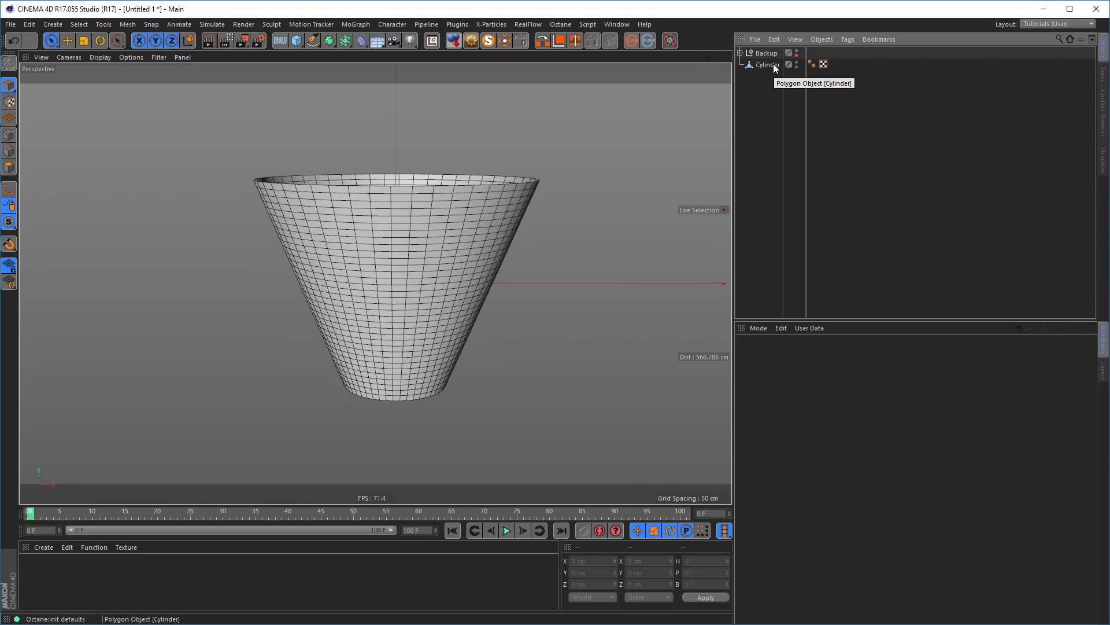
- Delete vertical columns of points on the baked cylinder's upper wall, cutting slots down from the rim and a small window beside them
click(775, 66)
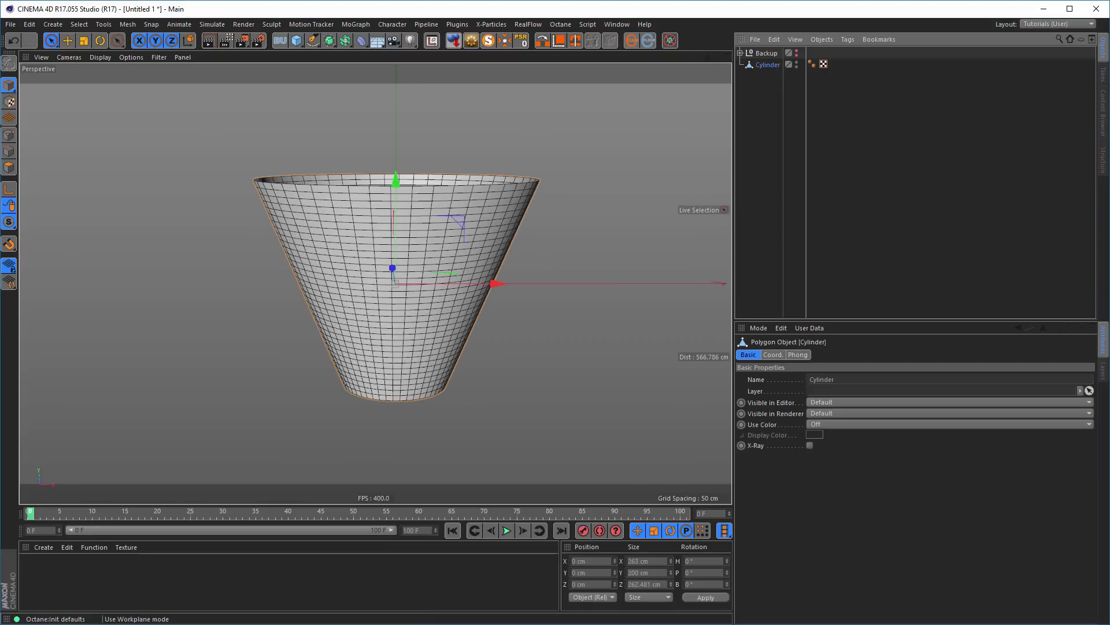
click(5, 137)
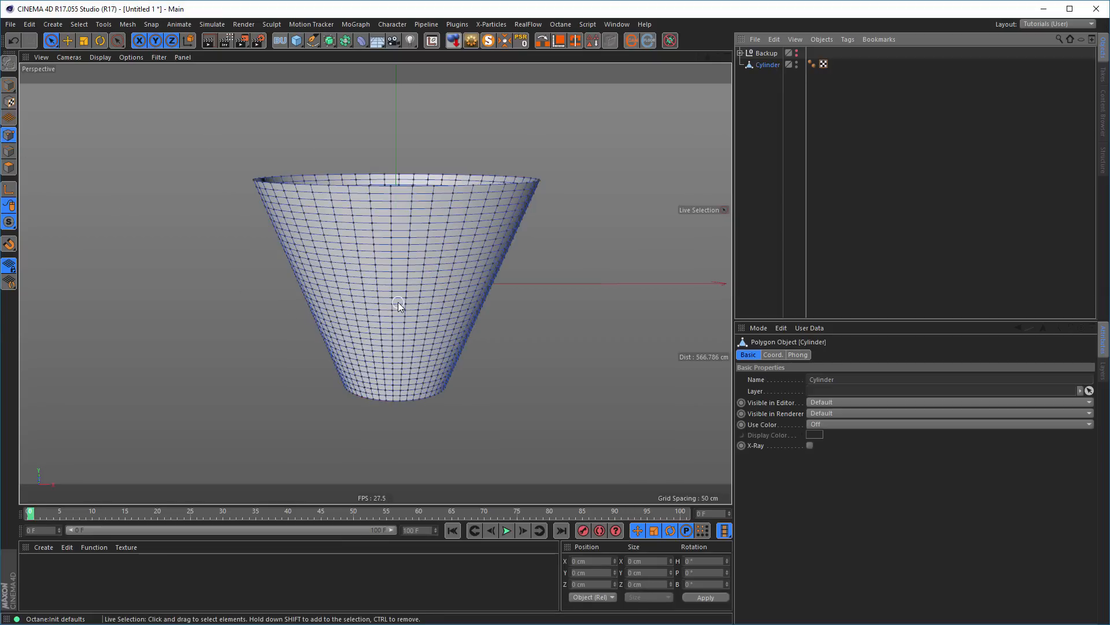
drag(397, 300, 391, 184)
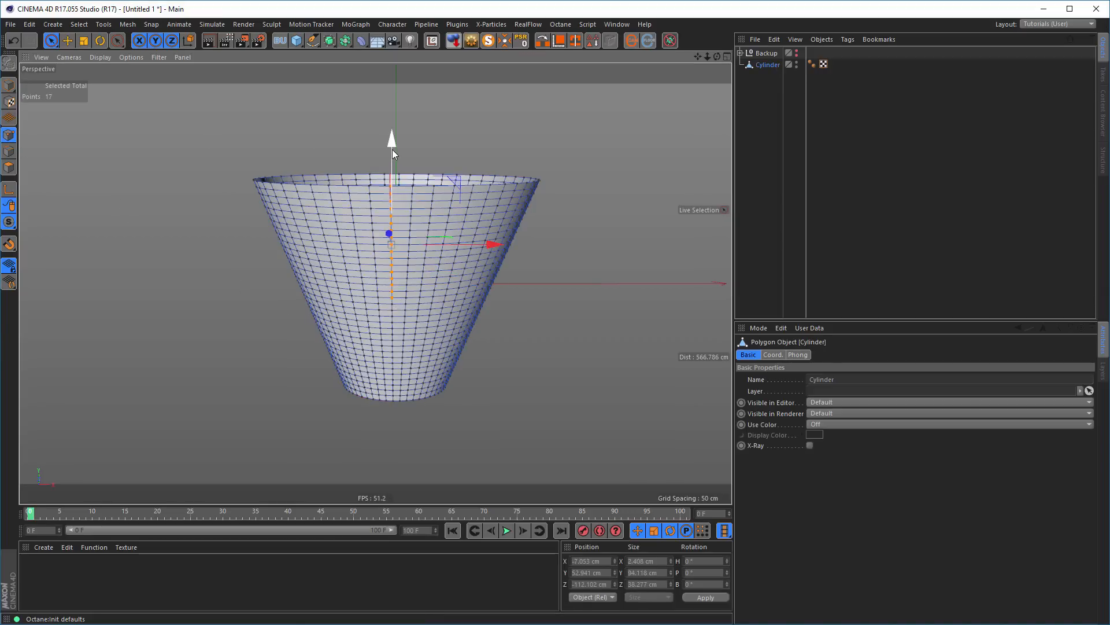
key(Delete)
alt+drag(433, 249, 481, 264)
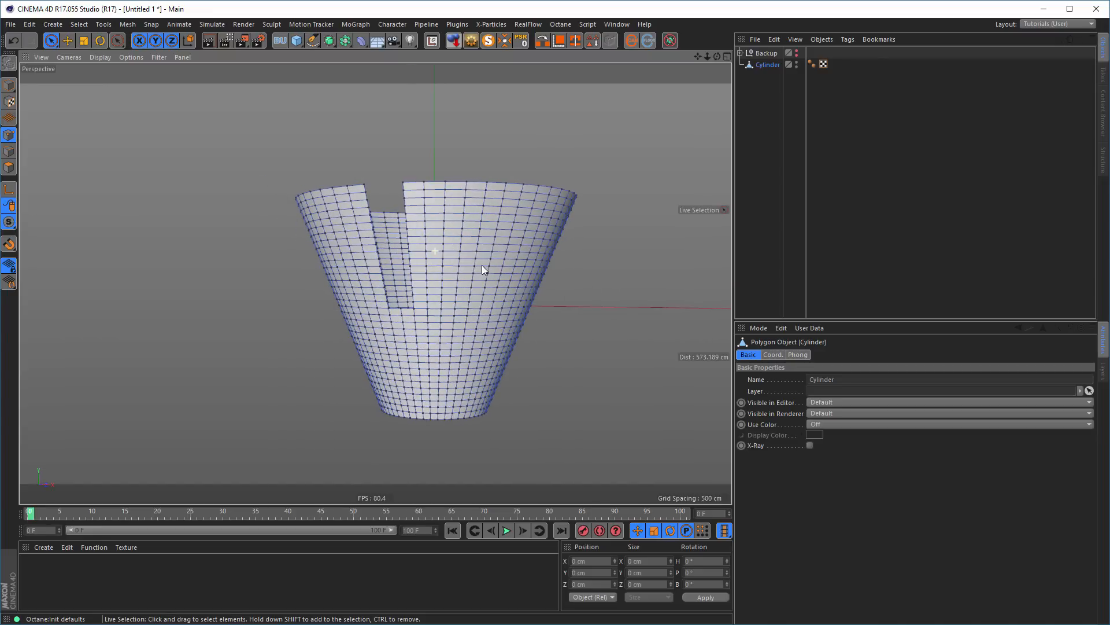
mouse_move(440, 333)
mouse_down()
mouse_move(448, 142)
mouse_move(526, 252)
mouse_move(487, 221)
mouse_up()
key(Delete)
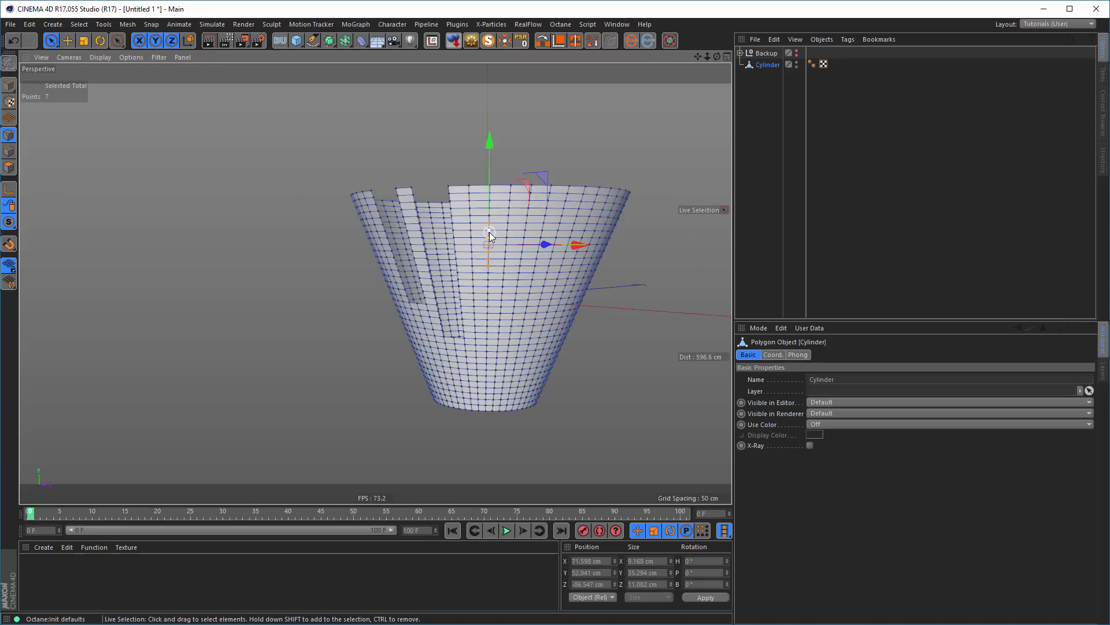
key(Delete)
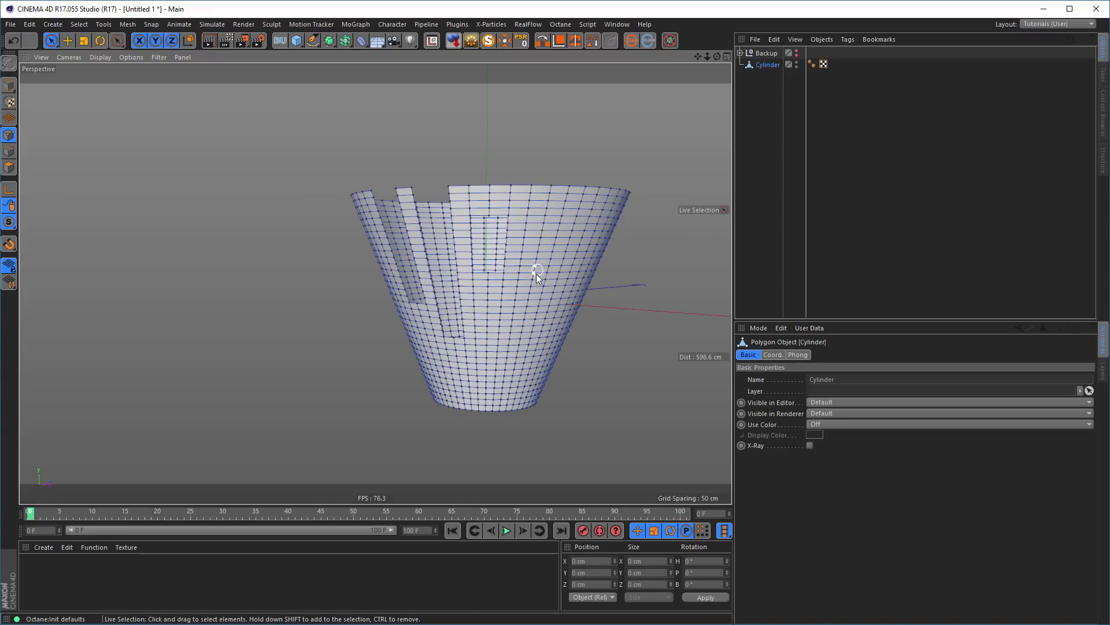
- Continue around the wall, deleting point columns of varied length to cut two rim slots, a shallow rim notch and a short gap
alt+drag(538, 234, 405, 341)
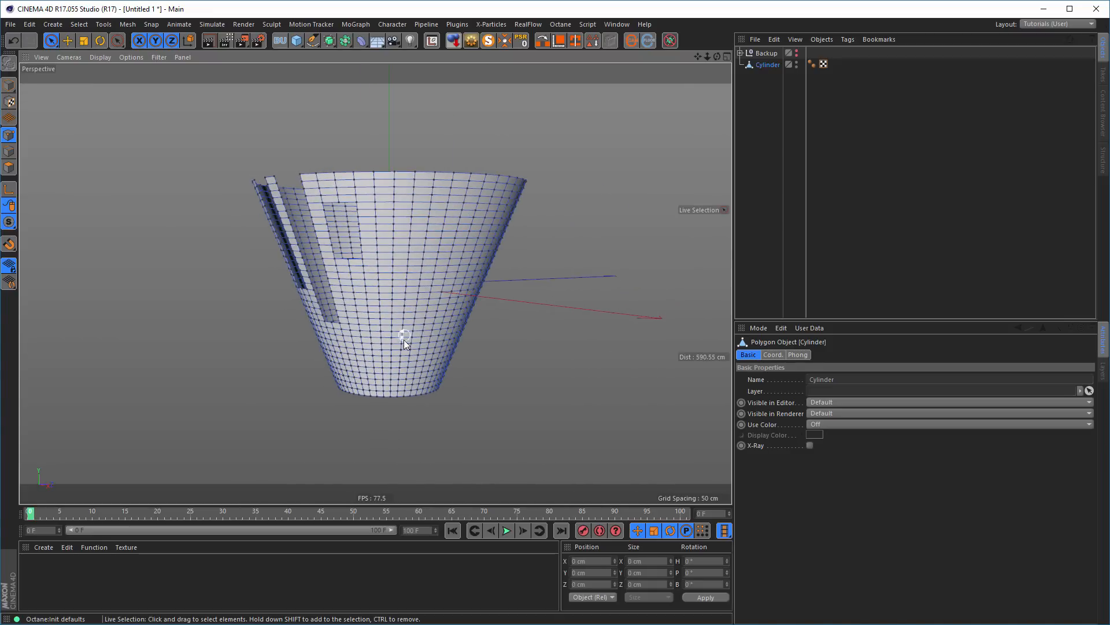
drag(393, 297, 393, 174)
key(Delete)
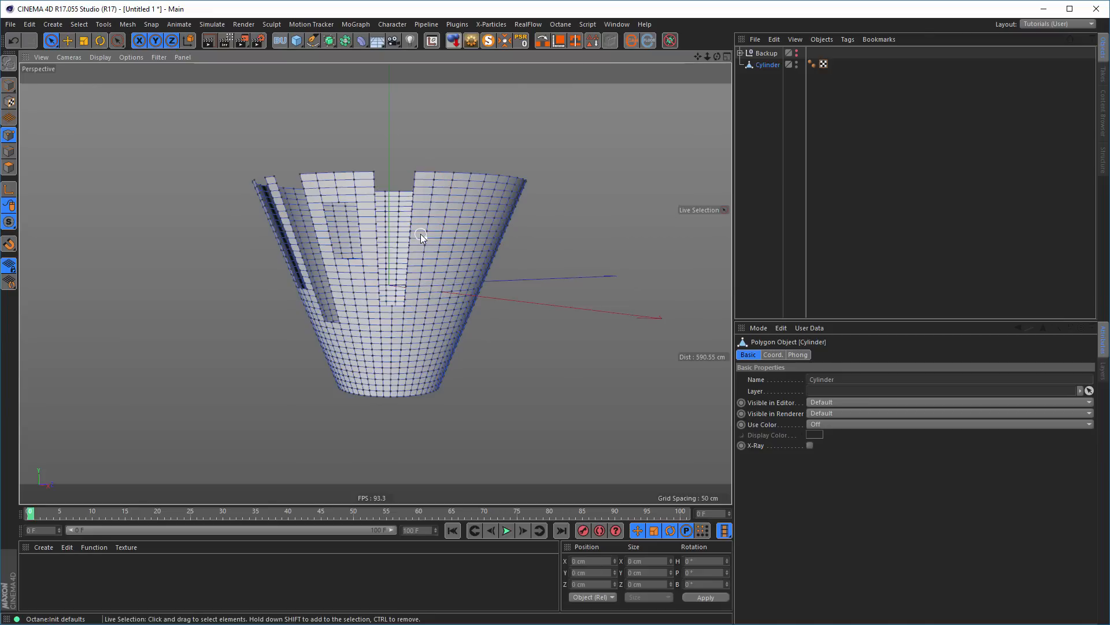
click(353, 172)
key(Delete)
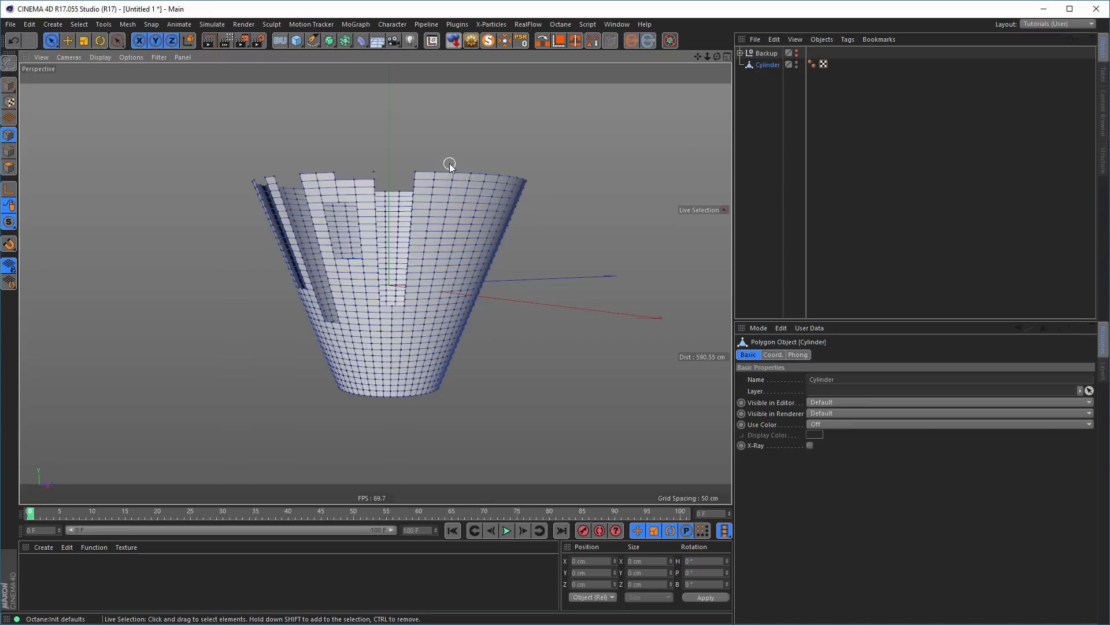
drag(452, 170, 440, 262)
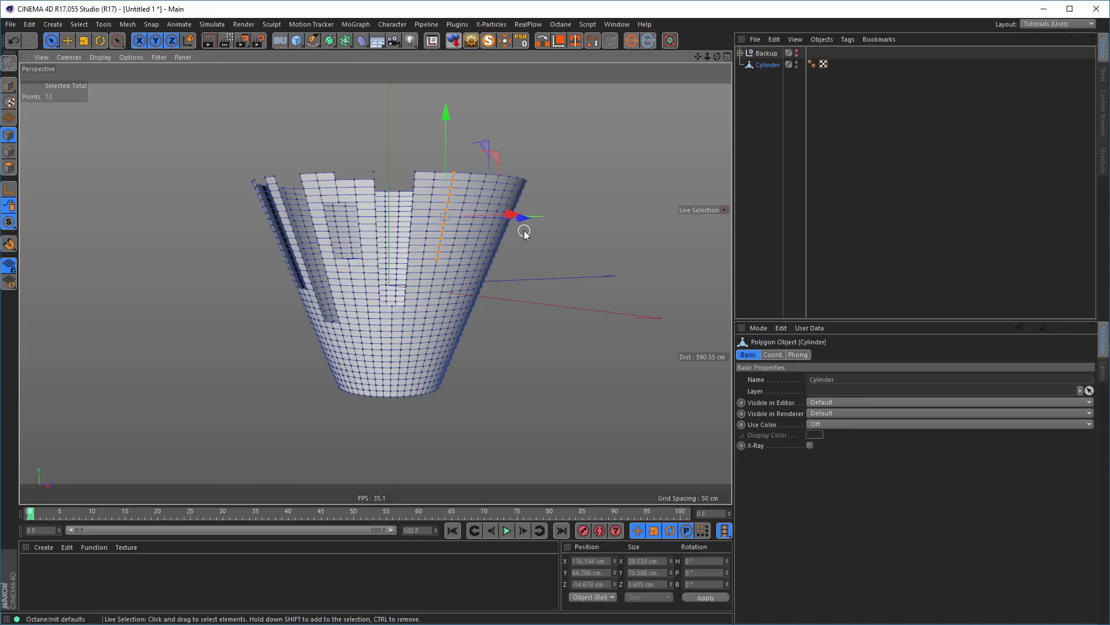
key(Delete)
alt+drag(524, 232, 521, 255)
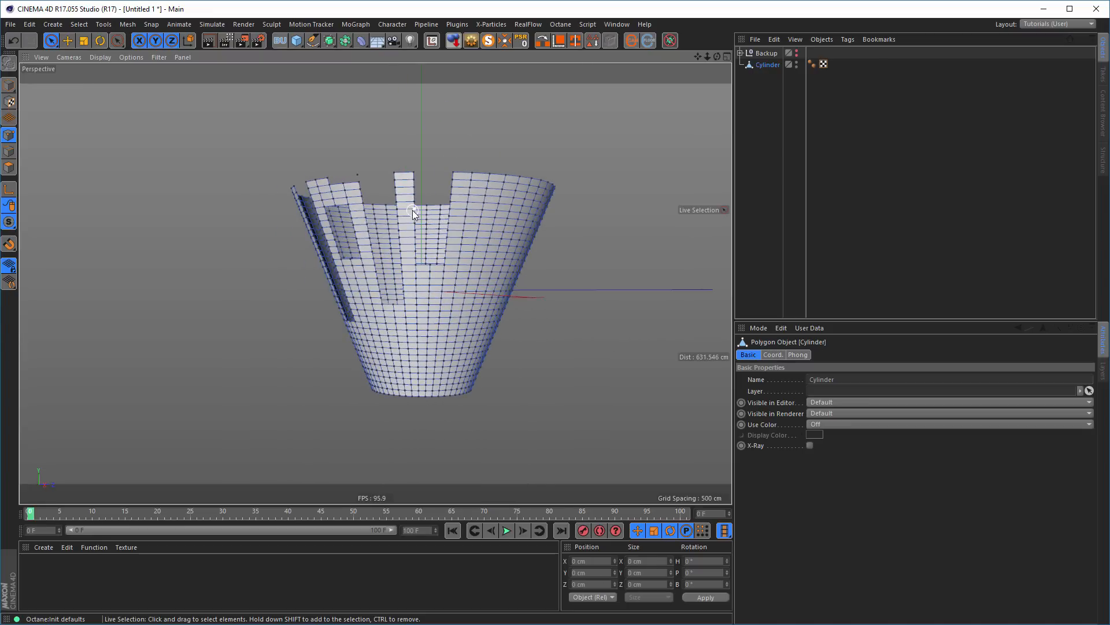
drag(411, 212, 409, 239)
key(Delete)
- Cut one more long slot down from the rim on the uncut side of the wall by deleting its column of points
alt+right_drag(407, 187, 438, 177)
alt+drag(400, 183, 442, 164)
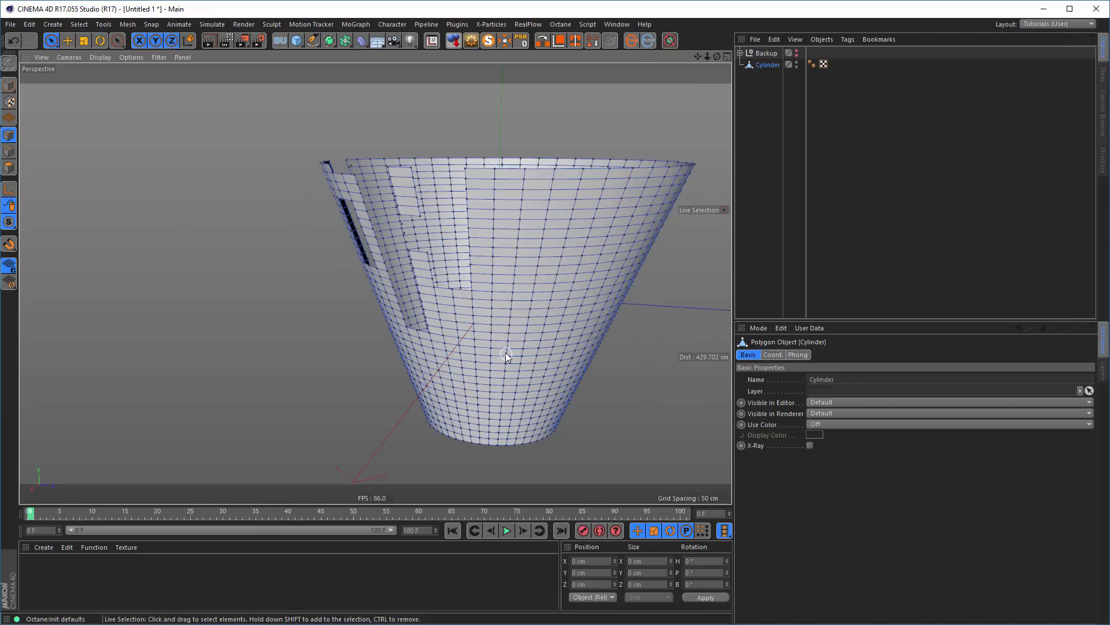
mouse_move(505, 354)
mouse_down()
mouse_move(524, 169)
mouse_move(503, 117)
mouse_up()
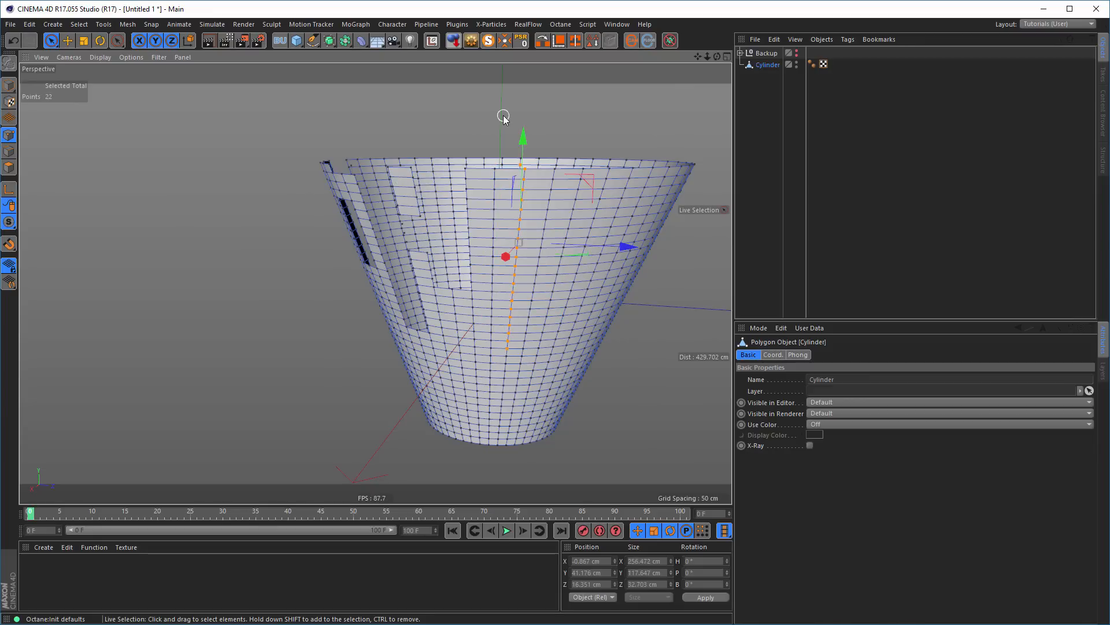
click(503, 118)
alt+drag(567, 262, 483, 261)
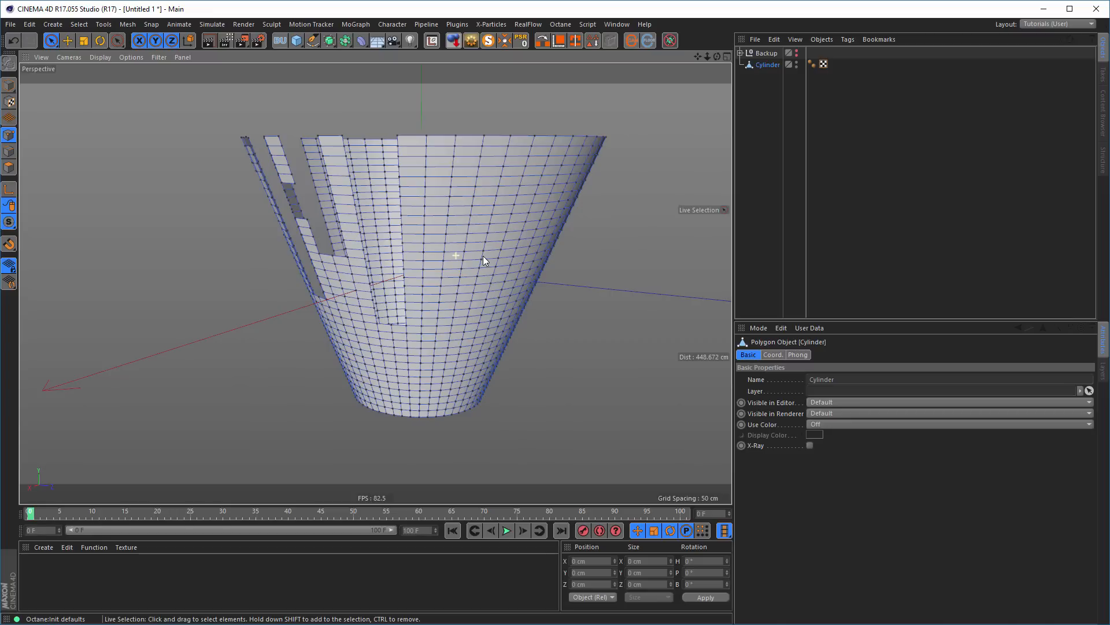
- Delete three vertical point columns on the wall's uncut side, making a rim slot, a long mid-wall window and a short rim slot
drag(457, 135, 452, 263)
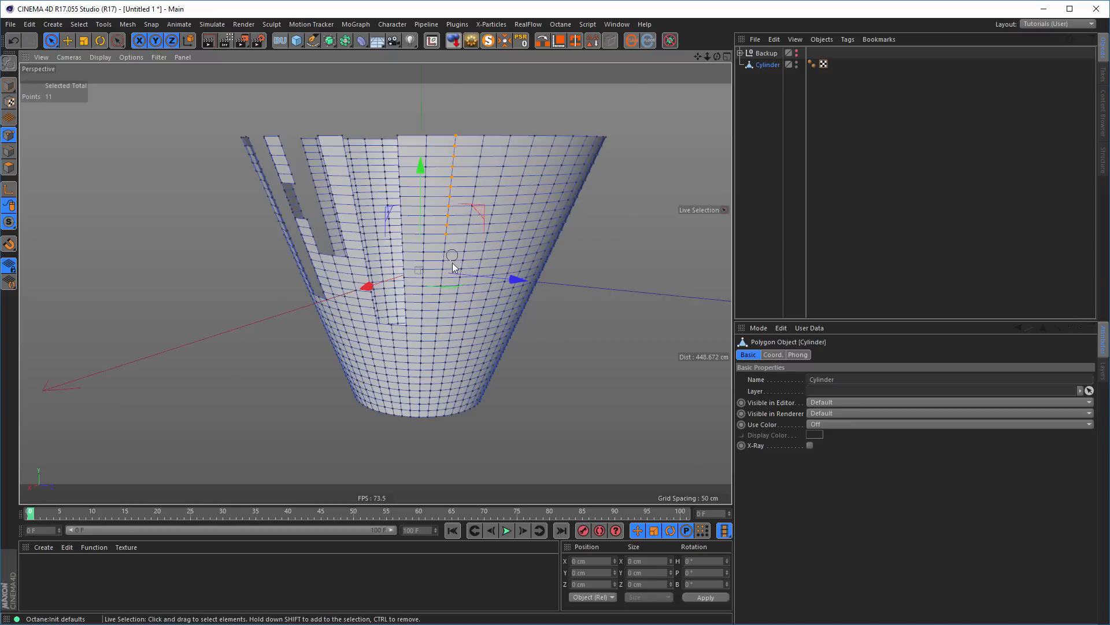
key(Delete)
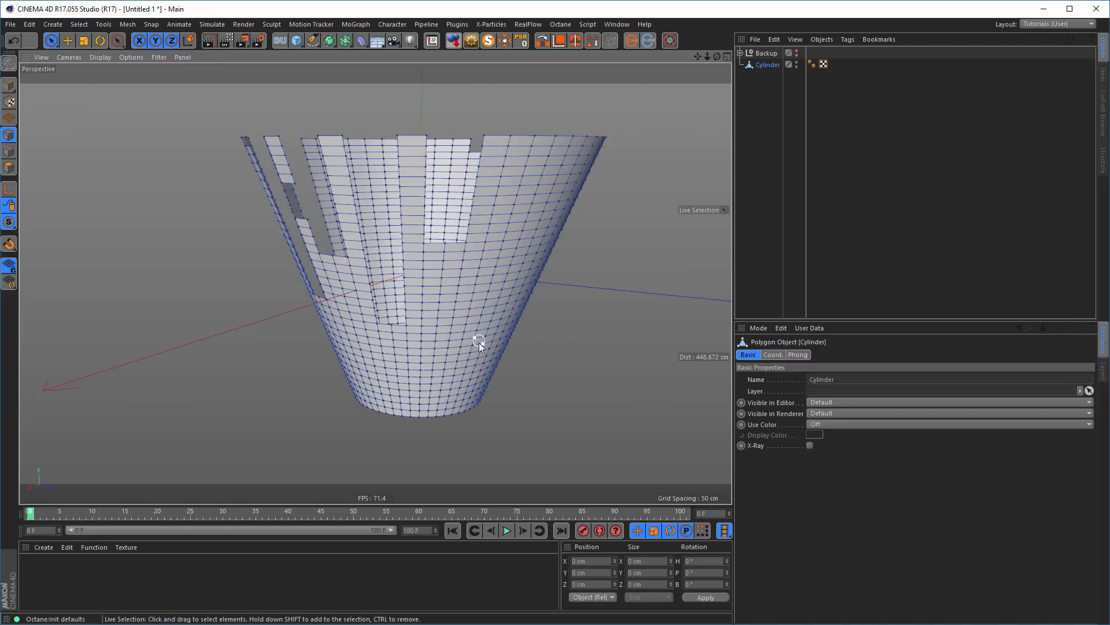
drag(460, 347, 467, 315)
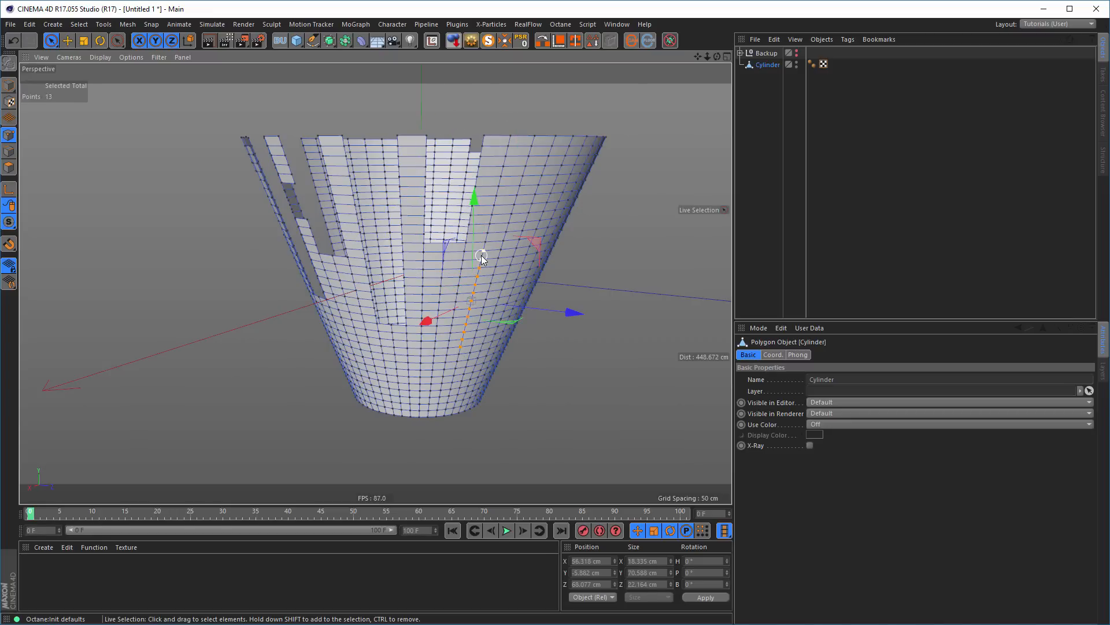
key(Delete)
alt+middle_drag(468, 184, 341, 211)
mouse_move(342, 210)
alt+mouse_down()
mouse_move(355, 208)
mouse_move(346, 210)
mouse_move(336, 112)
alt+mouse_up()
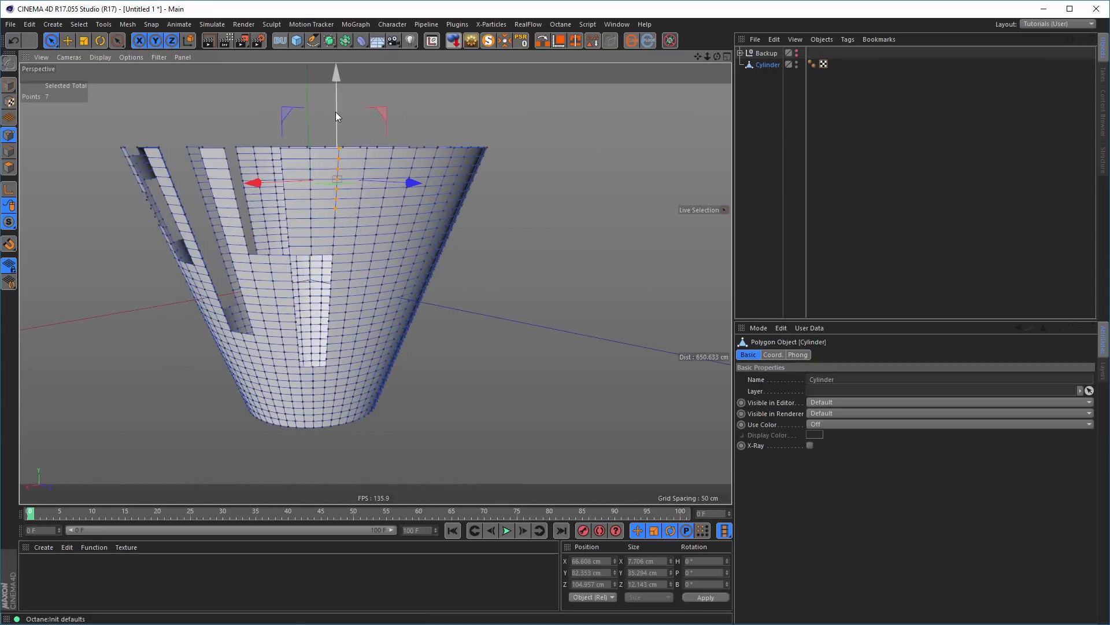
key(Delete)
- Continue around the wall, deleting point columns of varied length to cut a deep rim slot, a lower window and further gaps
alt+drag(352, 218, 397, 231)
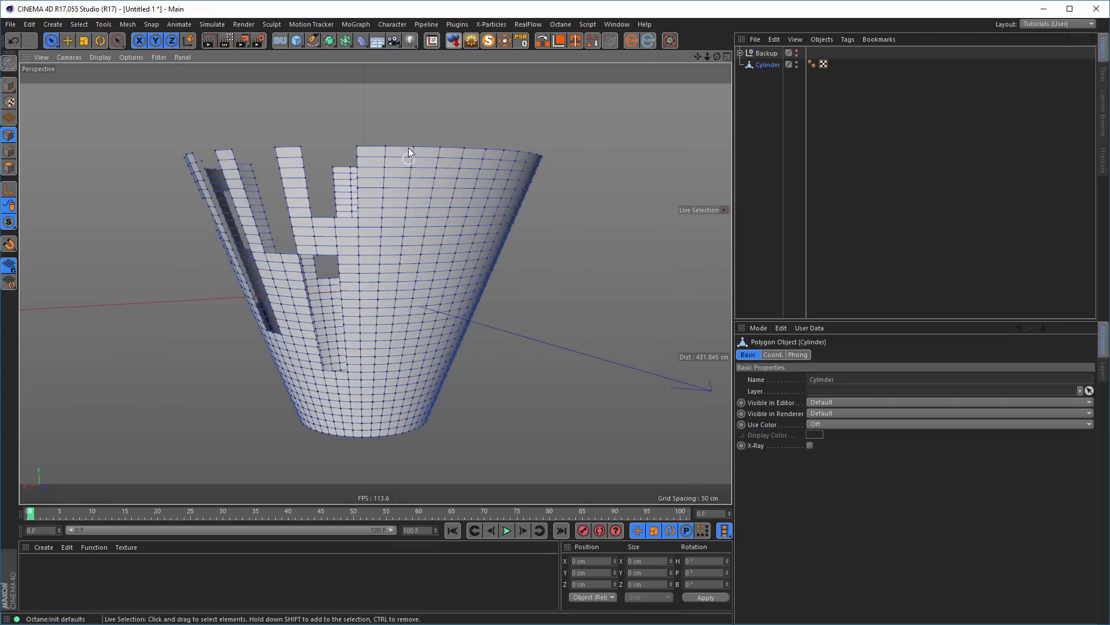
mouse_move(409, 146)
mouse_down()
mouse_move(402, 288)
mouse_move(460, 294)
mouse_up()
key(Delete)
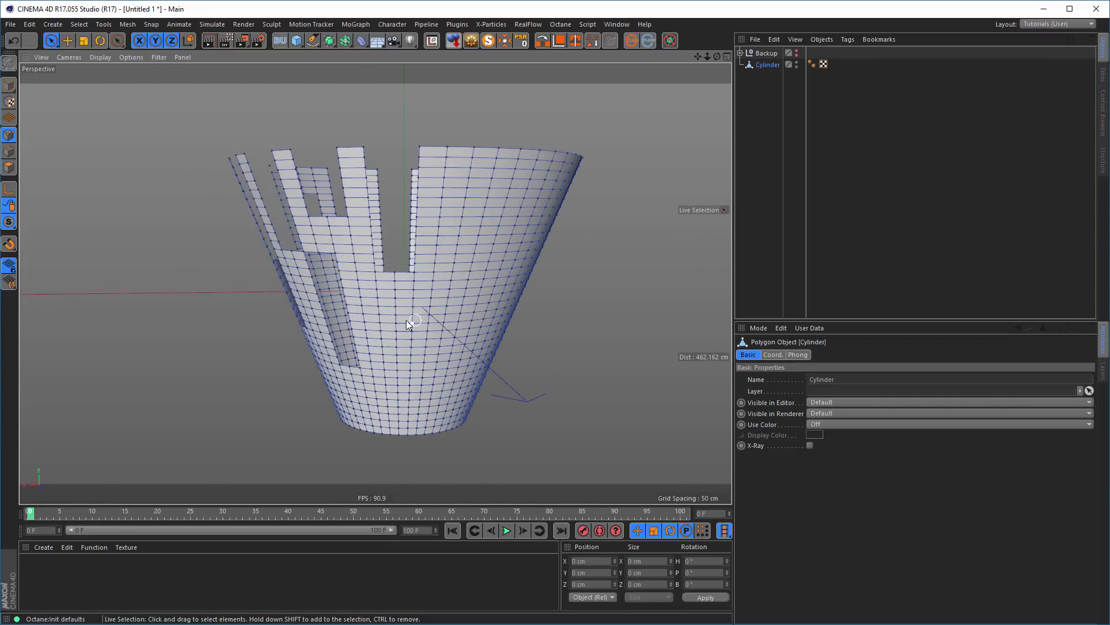
drag(396, 325, 400, 360)
key(Delete)
mouse_move(473, 273)
alt+mouse_down()
mouse_move(407, 268)
mouse_move(428, 262)
mouse_move(408, 169)
mouse_move(394, 283)
mouse_move(404, 326)
mouse_move(456, 322)
mouse_move(438, 324)
mouse_move(453, 151)
mouse_move(537, 230)
mouse_move(359, 187)
alt+mouse_up()
key(Delete)
key(Delete)
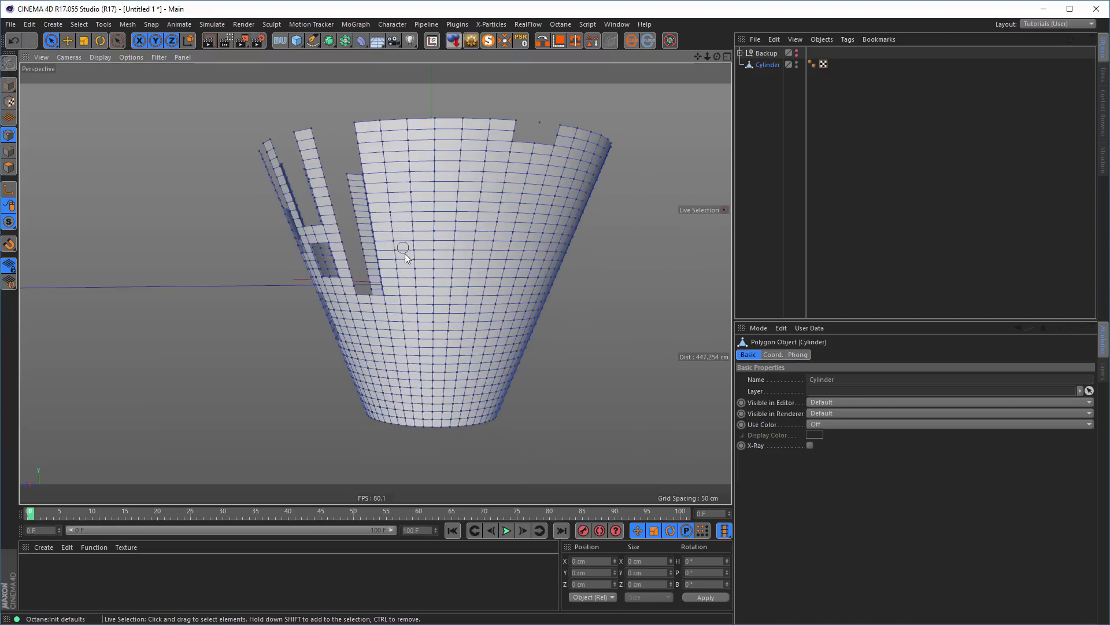
- Cut a 12-point rim slot and a shorter one beyond it, then delete the point bridging a slot and the window beneath it
drag(405, 255, 414, 209)
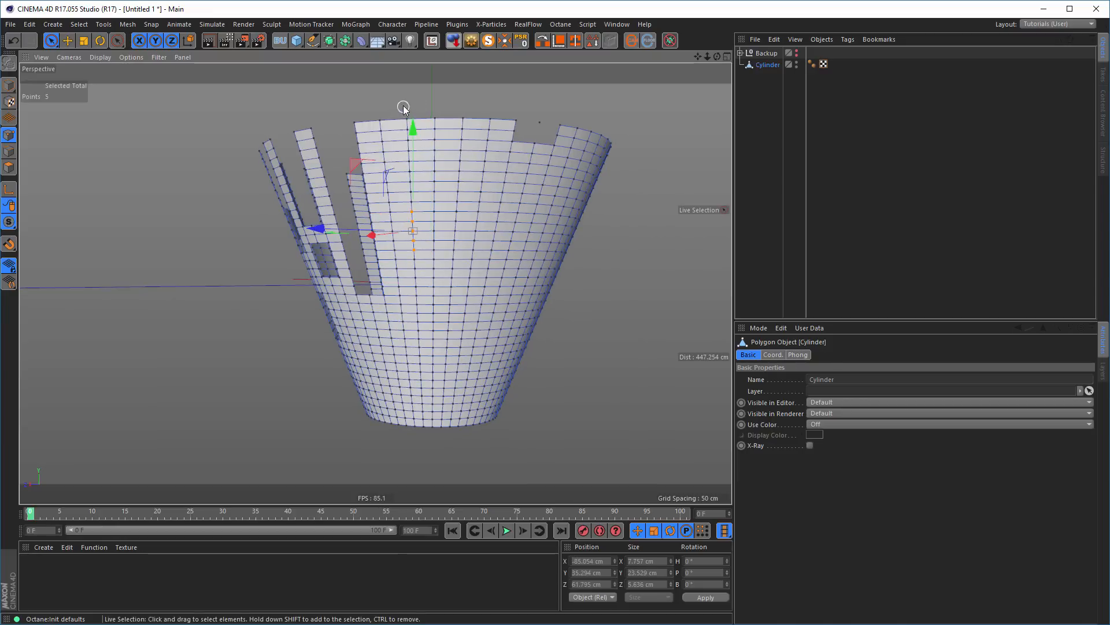
shift+drag(407, 120, 419, 234)
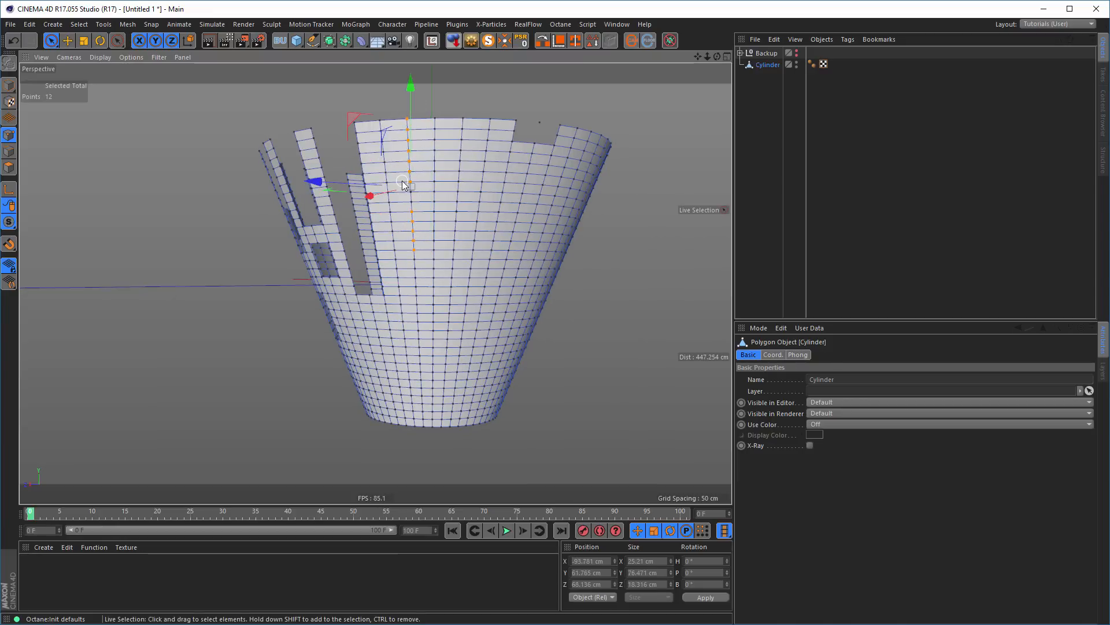
key(Delete)
alt+drag(401, 180, 432, 197)
drag(397, 129, 408, 221)
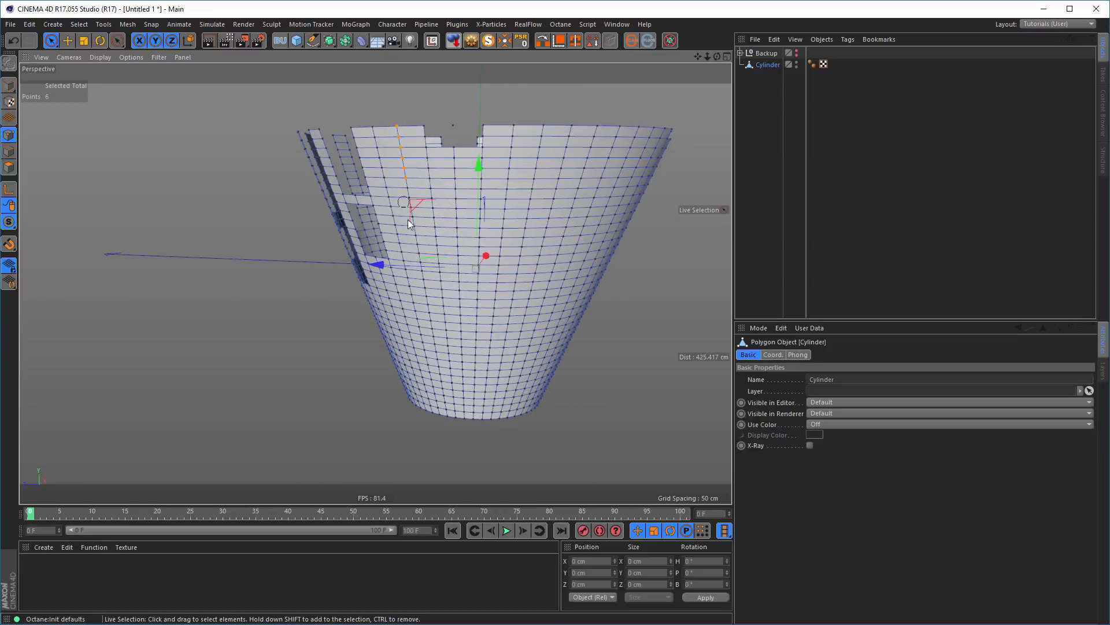
key(Delete)
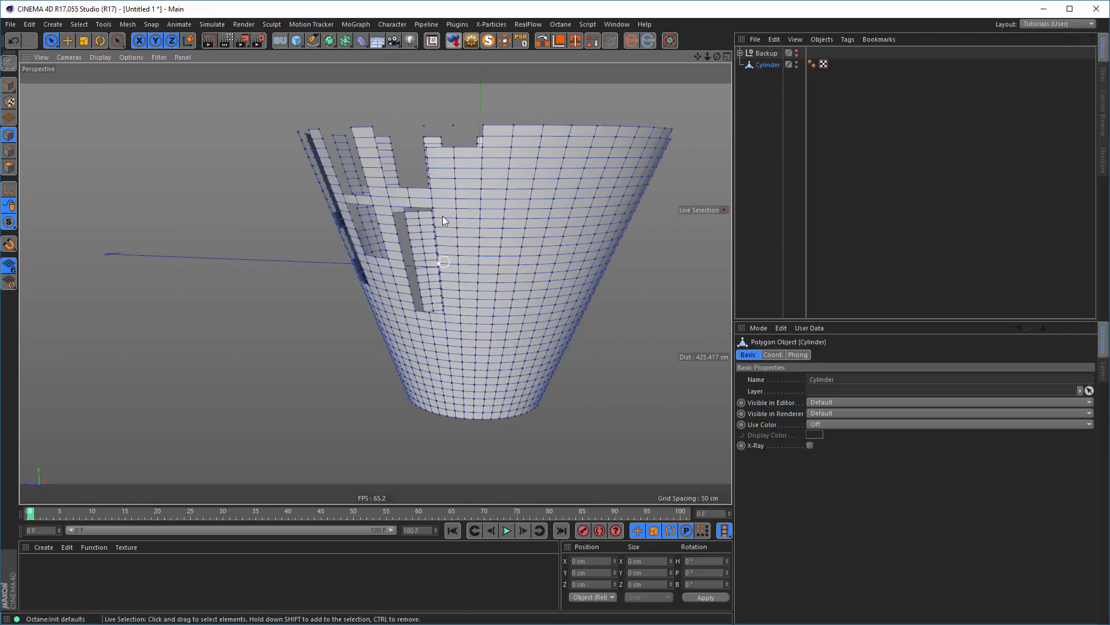
click(408, 199)
key(Delete)
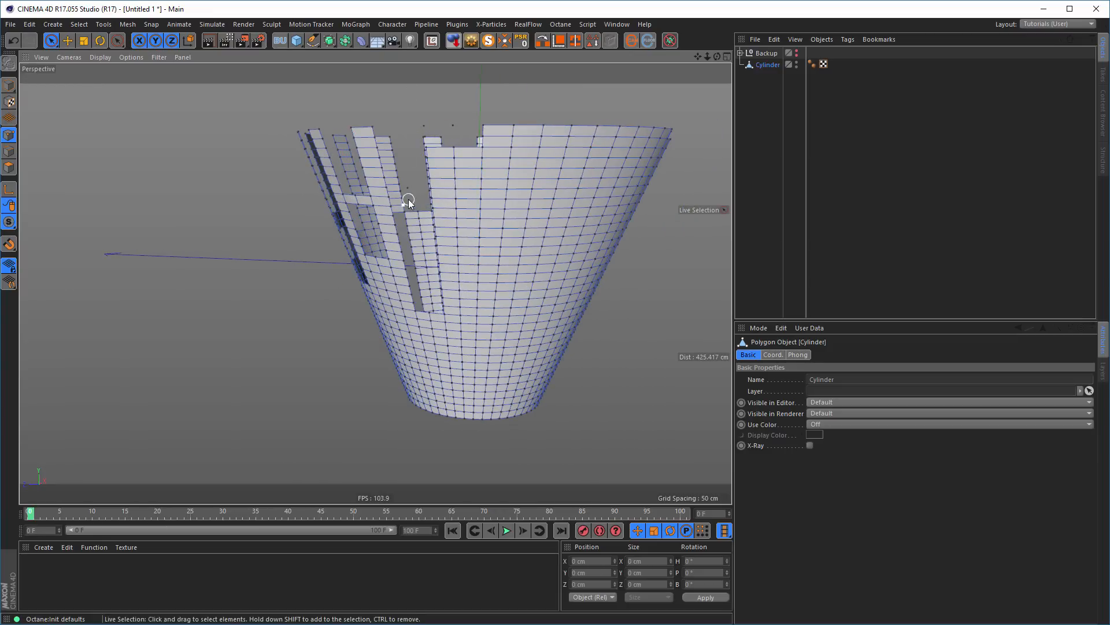
- Delete a 16-point column below the rim notch and two further columns from the rim on the adjoining wall, leaving long openings
mouse_move(429, 203)
alt+mouse_down()
mouse_move(478, 220)
mouse_move(470, 172)
mouse_move(495, 347)
alt+mouse_up()
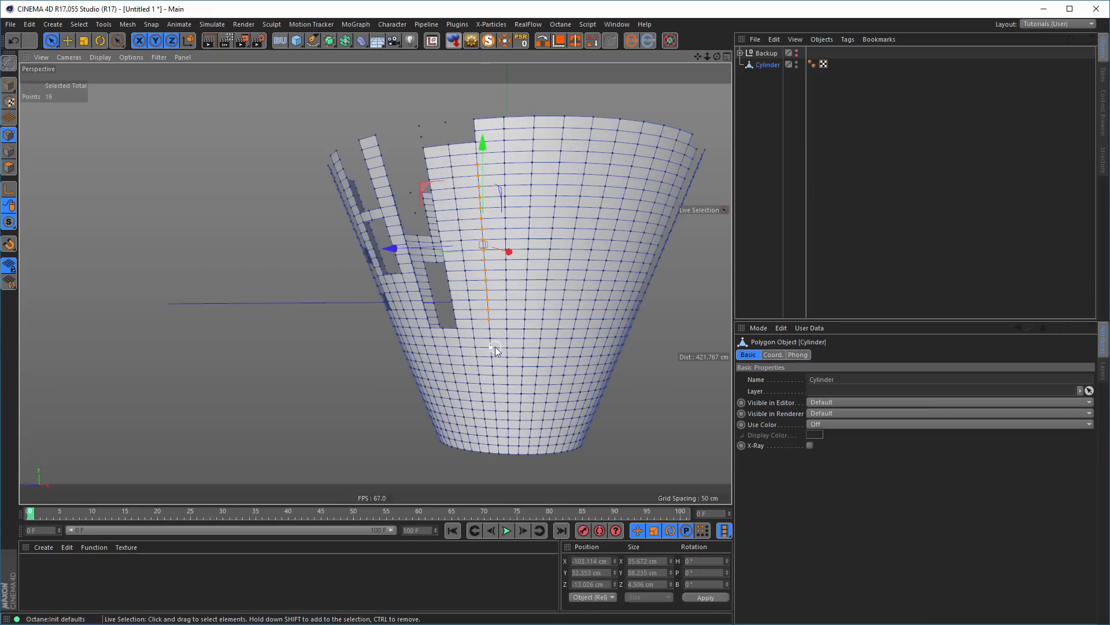
key(Delete)
alt+drag(491, 276, 414, 273)
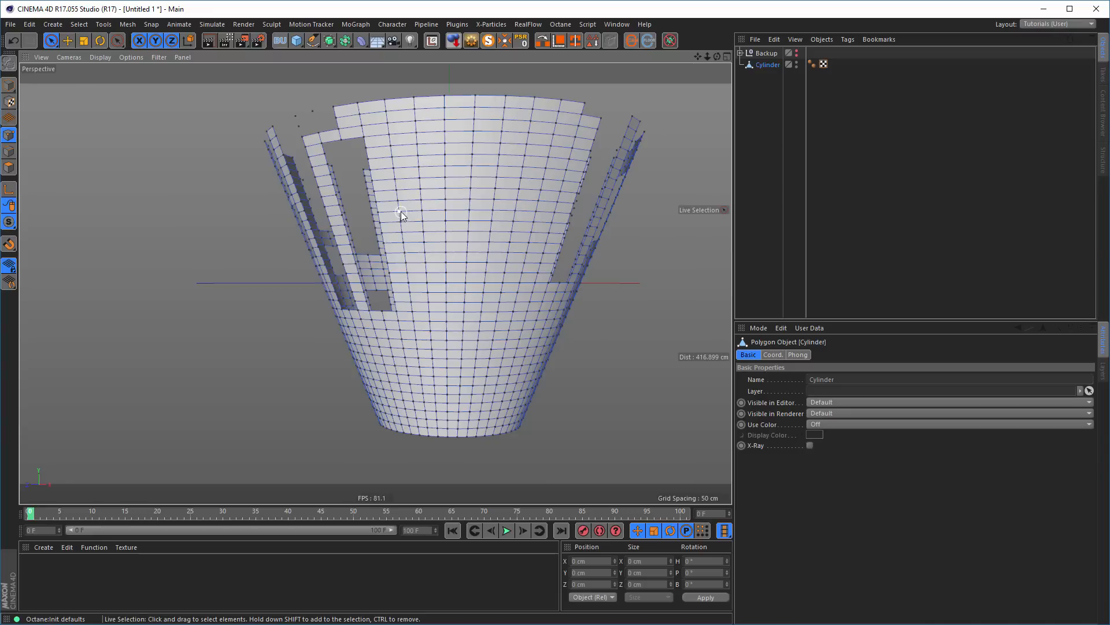
drag(400, 213, 396, 178)
mouse_move(392, 128)
mouse_down()
mouse_move(391, 153)
mouse_move(388, 101)
mouse_up()
key(Delete)
mouse_move(504, 184)
alt+mouse_down()
mouse_move(459, 180)
mouse_move(433, 92)
mouse_move(415, 287)
alt+mouse_up()
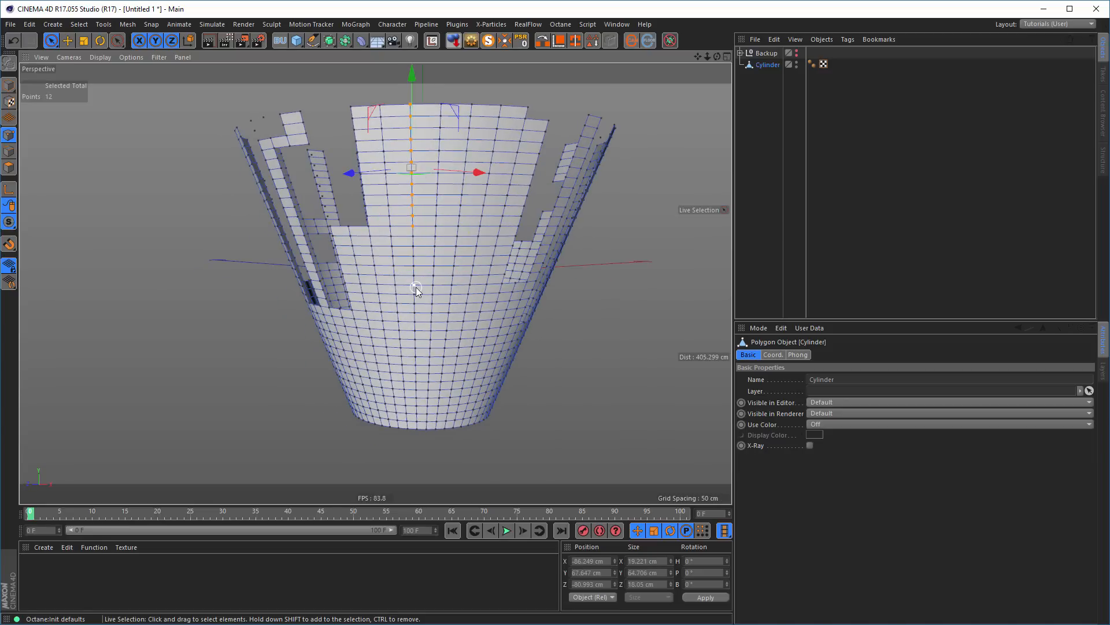
key(Delete)
- Cut a long mid-wall window from a 12-point column and delete the remaining rim columns to finish the ring of uneven strips
click(463, 280)
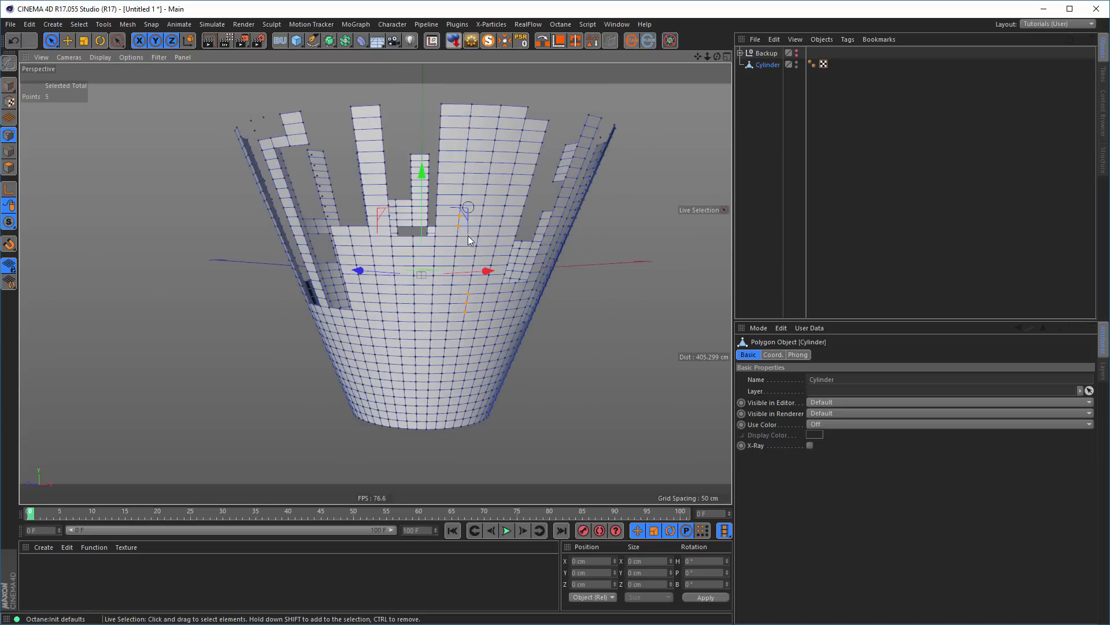
click(467, 280)
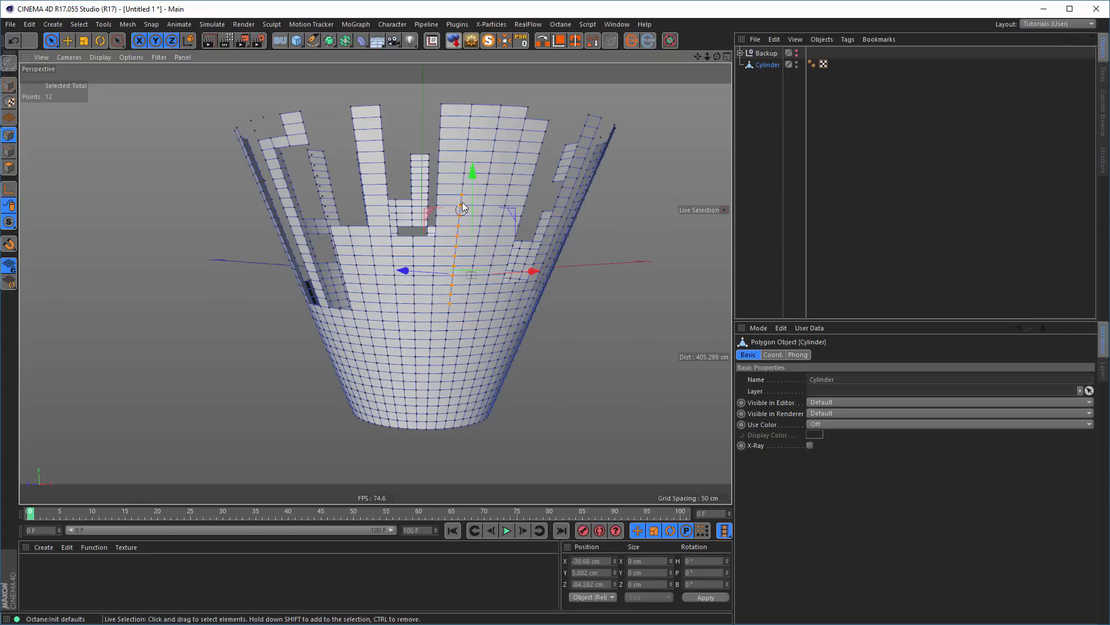
mouse_move(462, 202)
mouse_down()
mouse_move(514, 153)
mouse_move(543, 150)
mouse_up()
key(Delete)
mouse_move(491, 90)
mouse_down()
mouse_move(489, 129)
mouse_move(352, 138)
mouse_move(431, 161)
mouse_move(383, 155)
mouse_up()
key(Delete)
alt+right_drag(383, 155, 326, 232)
alt+middle_drag(326, 232, 350, 268)
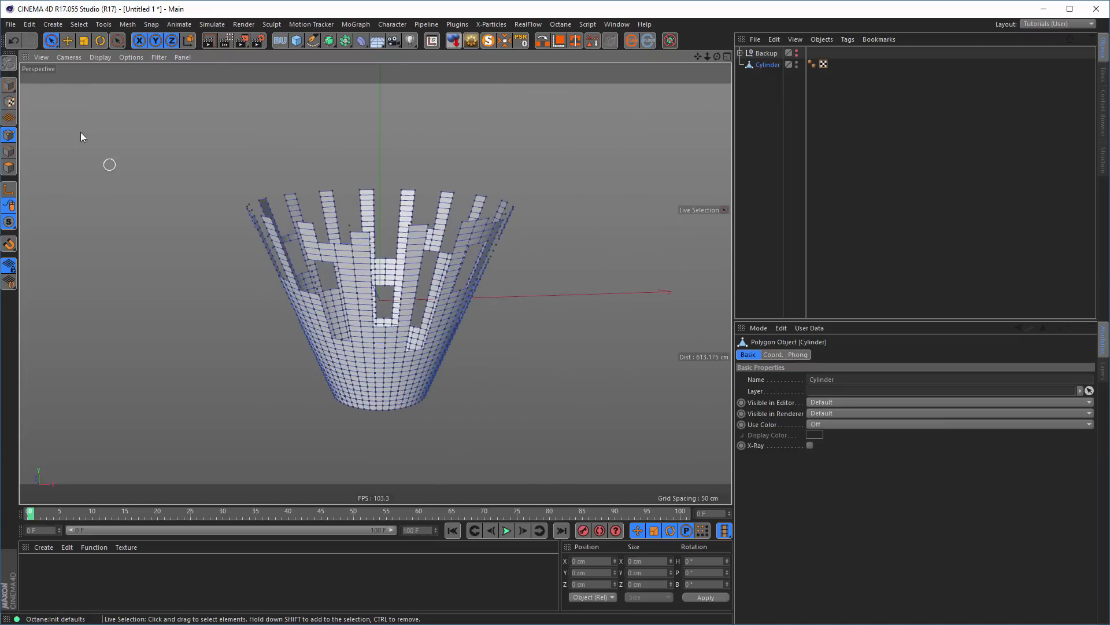
- Return to Model mode and add a Metaball generator as the parent of the slotted Cylinder
click(10, 86)
alt+drag(380, 287, 451, 304)
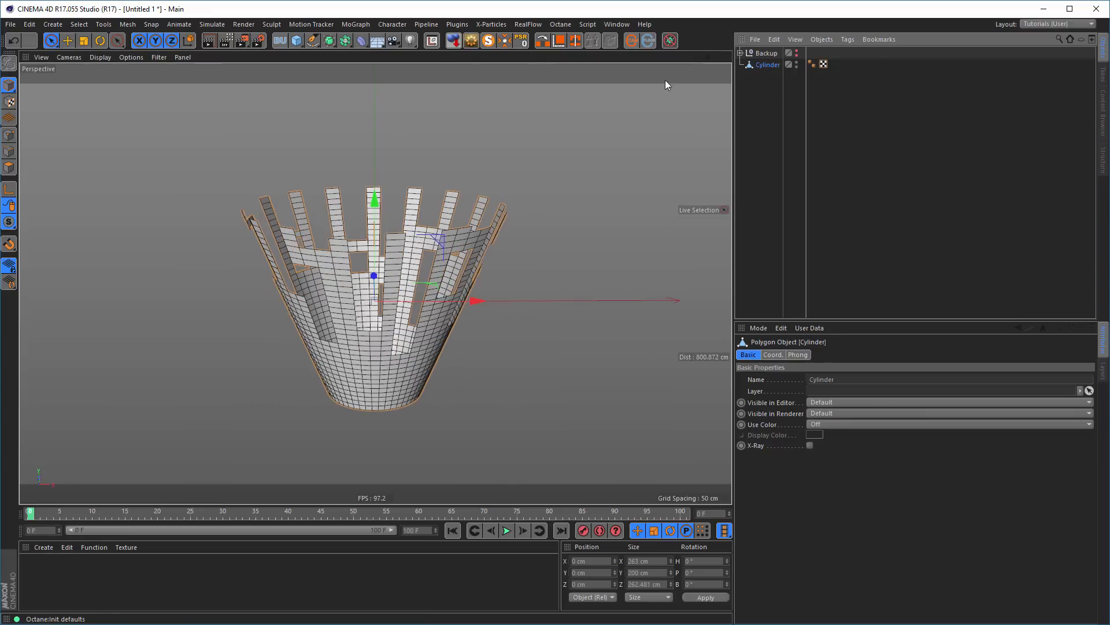
click(334, 42)
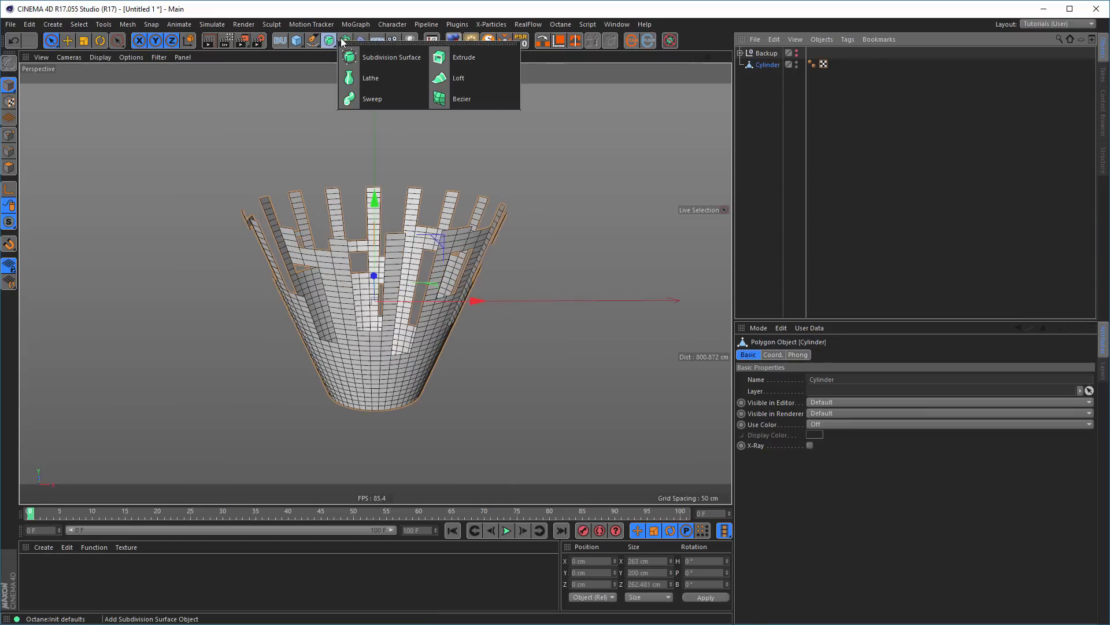
click(343, 42)
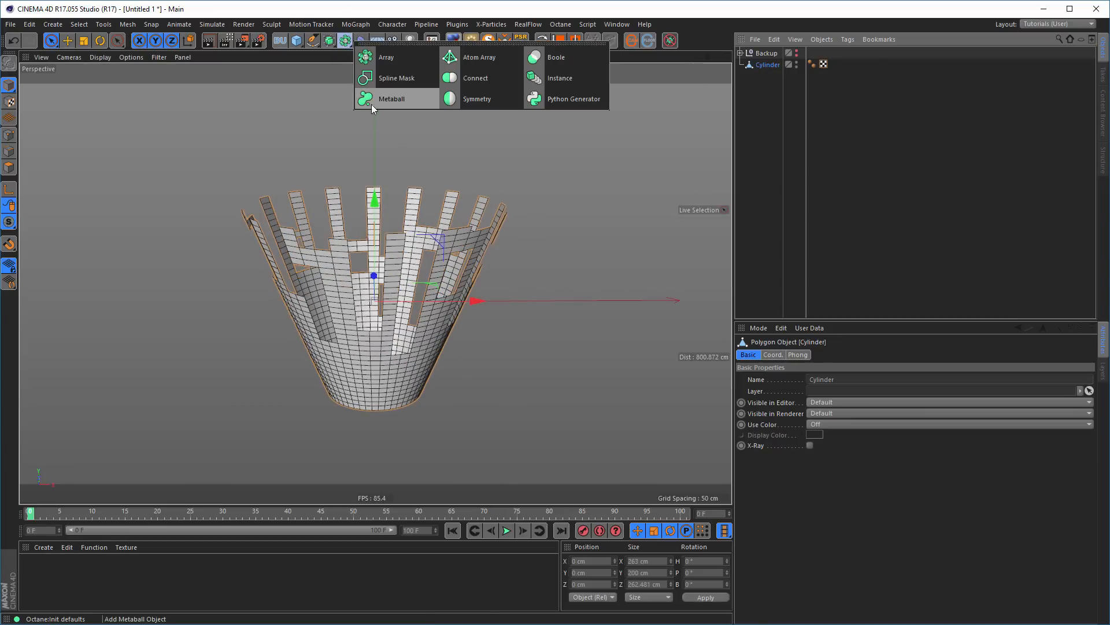
click(390, 102)
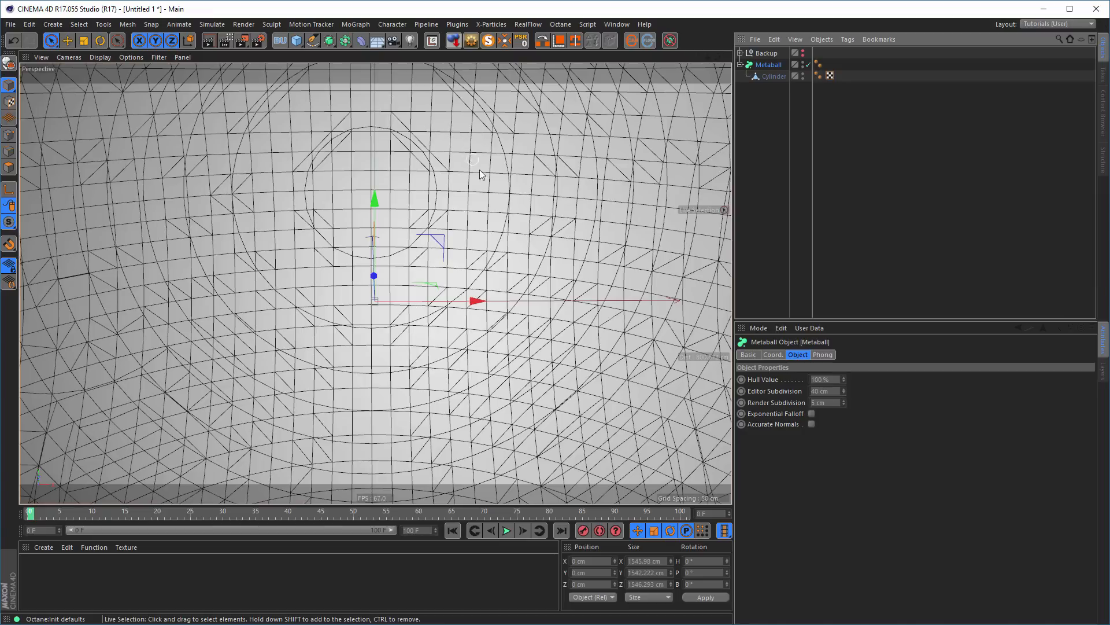
scroll(482, 300, down, 10)
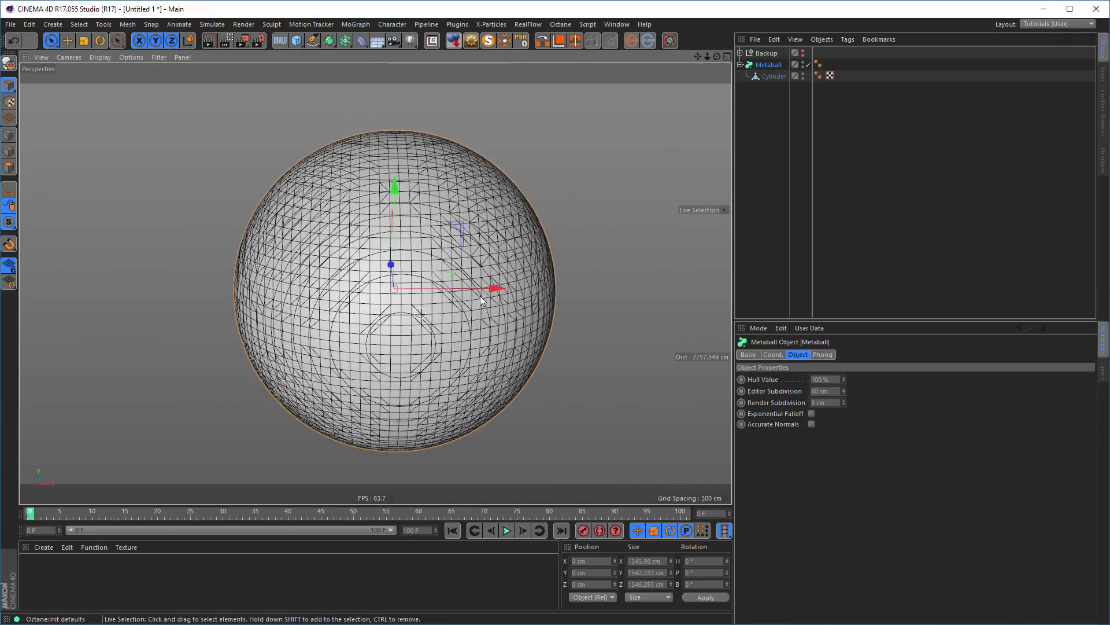
mouse_move(481, 299)
alt+mouse_down()
mouse_move(500, 321)
mouse_move(498, 310)
alt+mouse_up()
alt+middle_drag(507, 299, 520, 275)
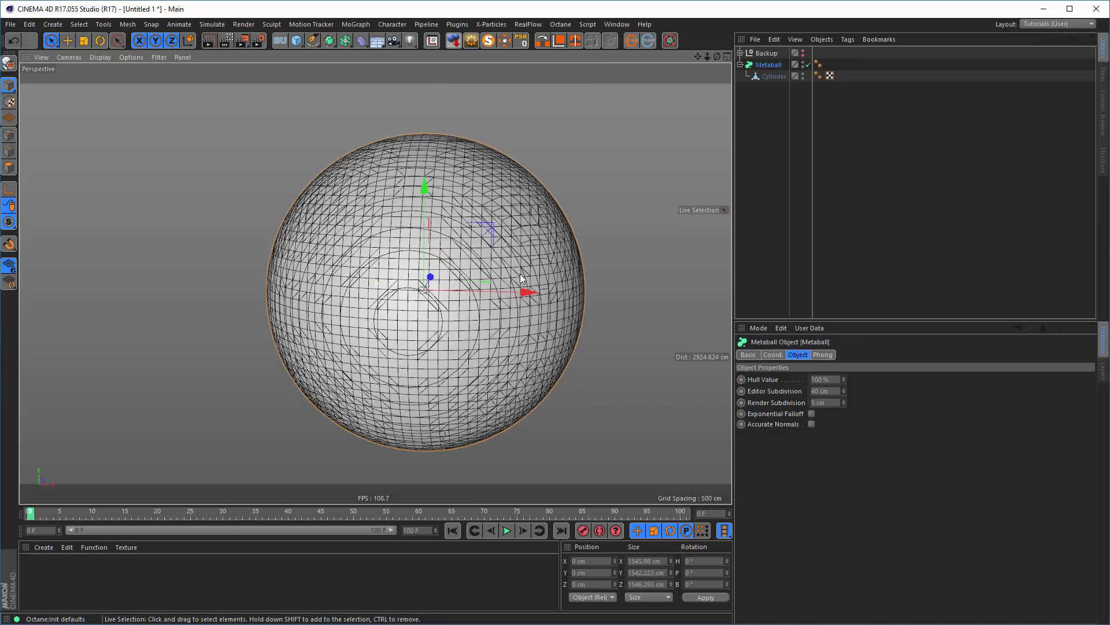
- Try an Editor Subdivision of 10 cm on the Metaball
click(838, 391)
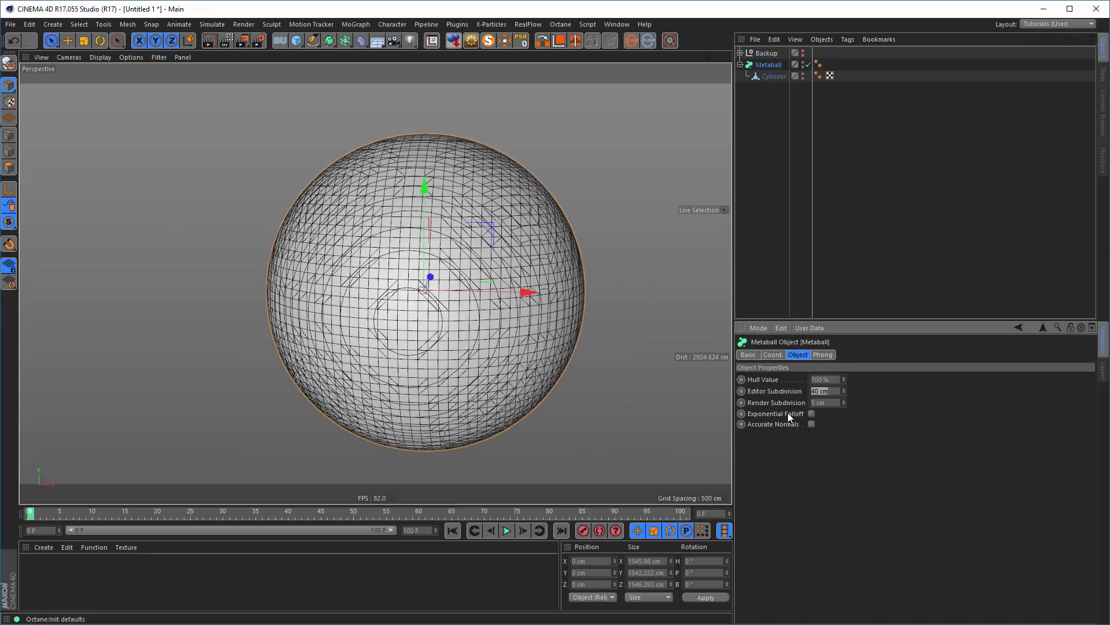
text(1)
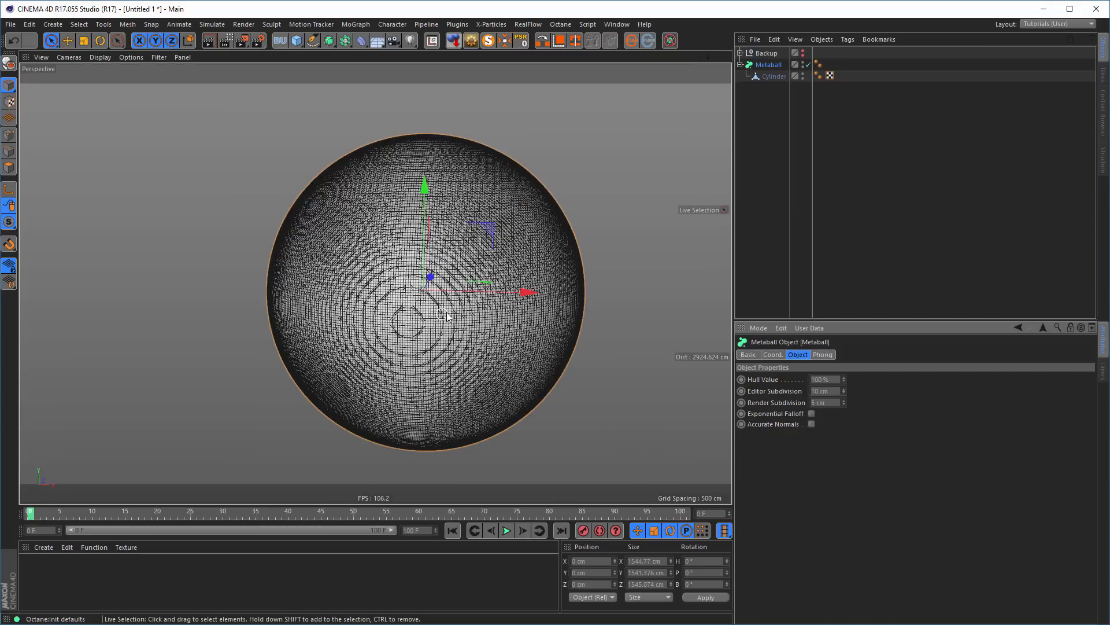
alt+drag(461, 297, 484, 310)
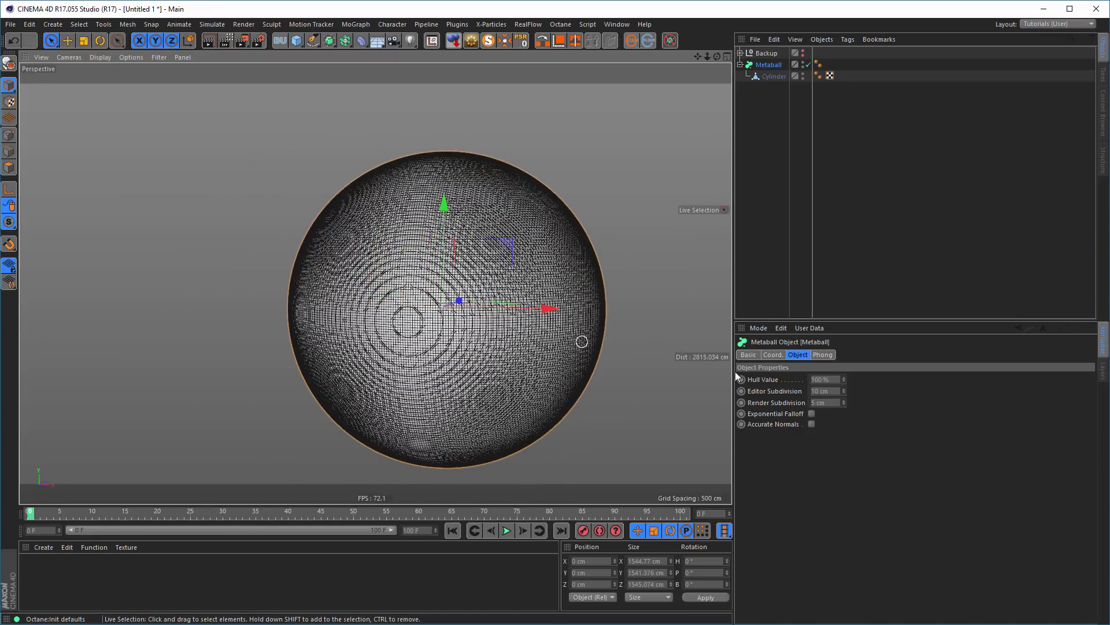
- Set the Metaball's Editor Subdivision to 20 cm
click(821, 391)
text(20)
key(Return)
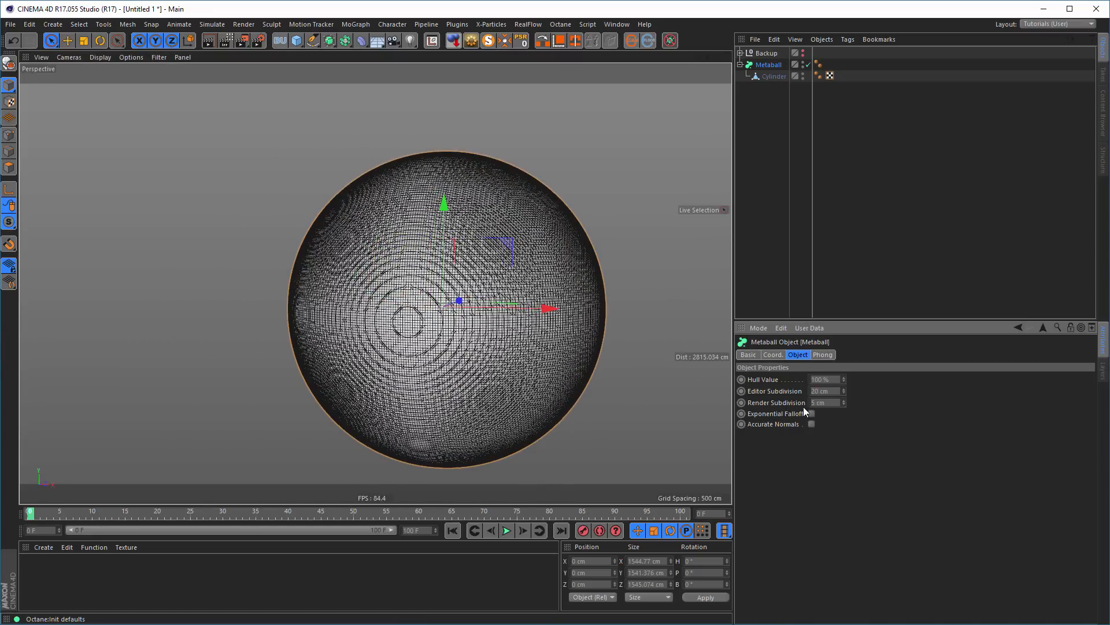
mouse_move(560, 325)
alt+mouse_down()
mouse_move(602, 327)
mouse_move(561, 328)
alt+mouse_up()
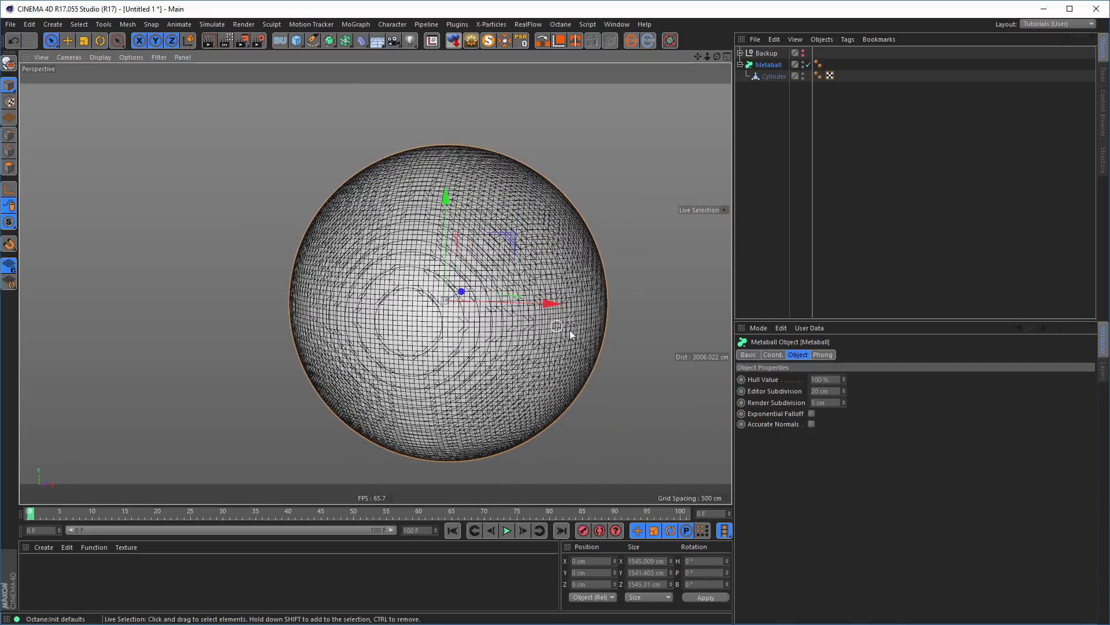
- Add a Metaball tag to the Cylinder and set the tag's Radius to 10 cm
click(775, 78)
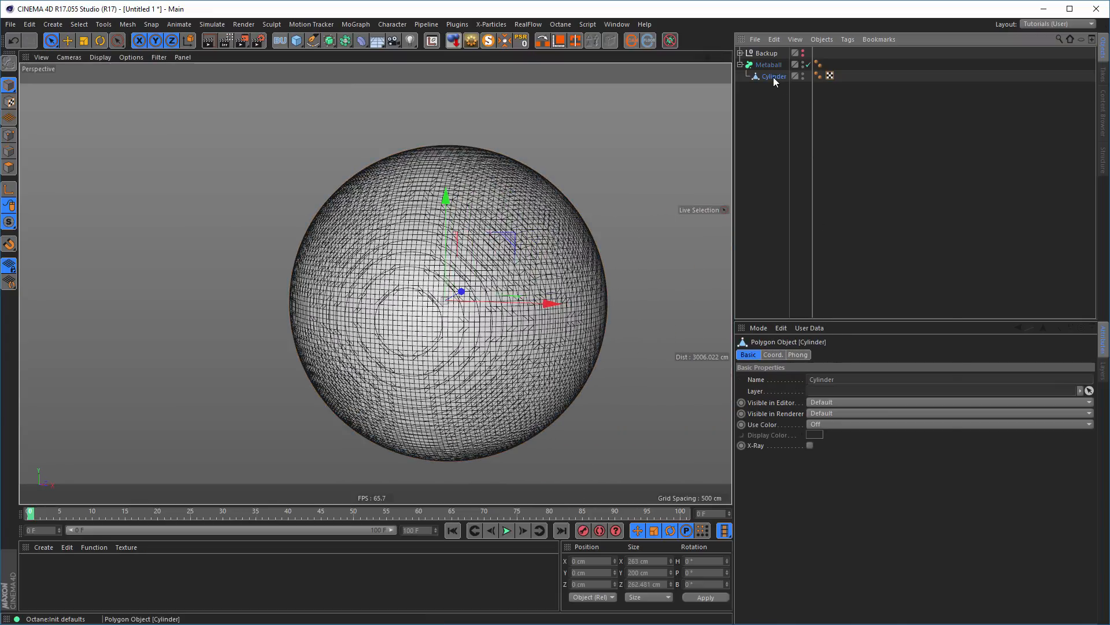
right_click(774, 77)
mouse_move(846, 85)
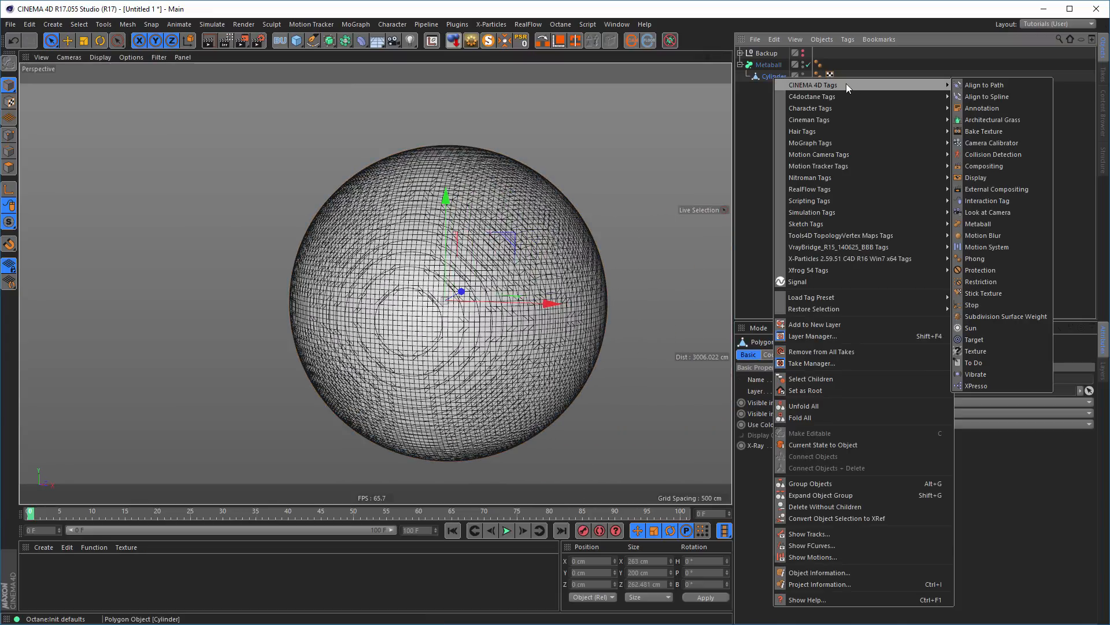
click(989, 223)
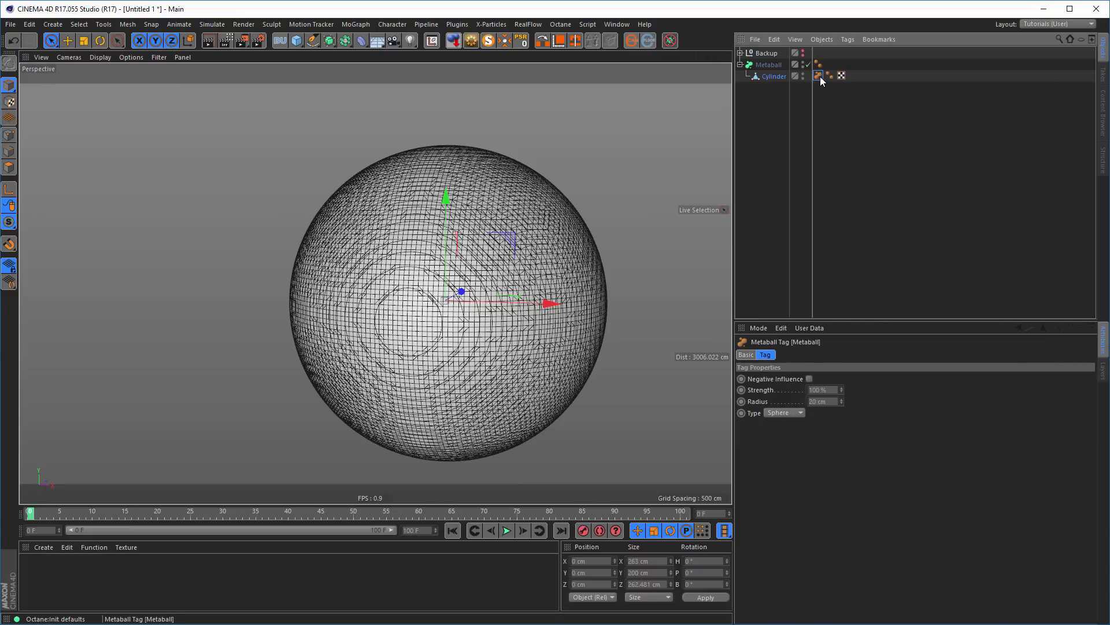
click(834, 401)
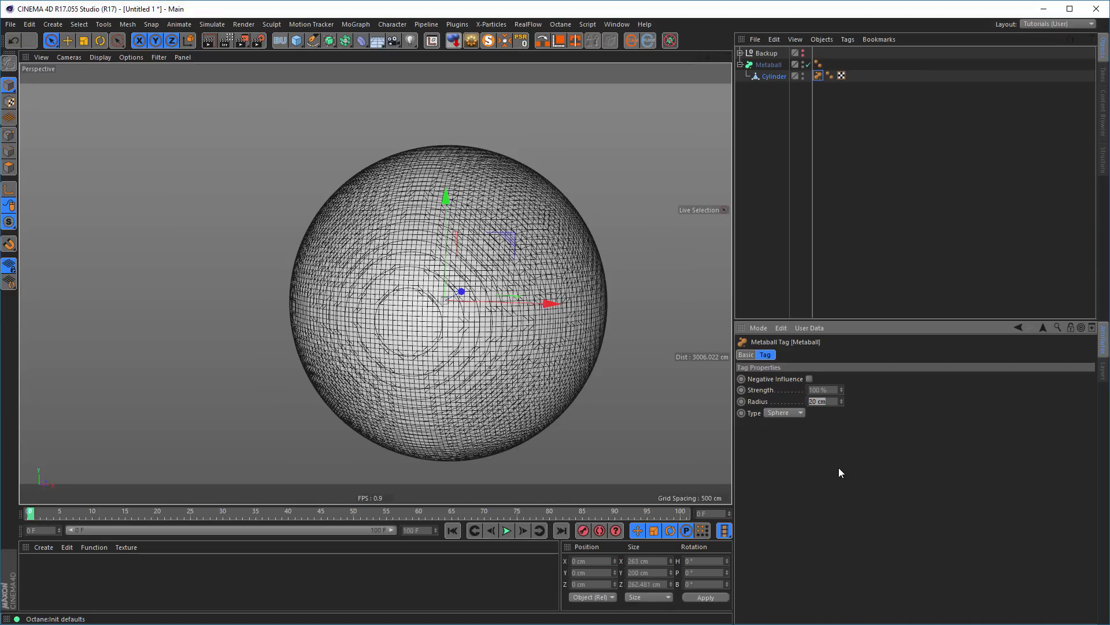
text(10)
key(Return)
scroll(515, 293, up, 5)
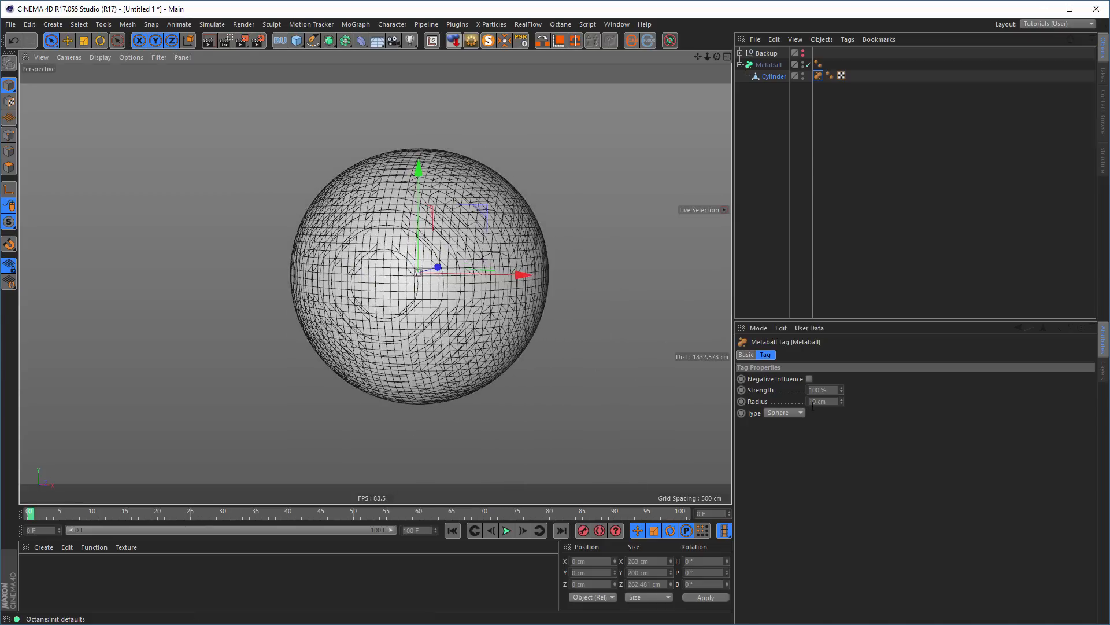
- Set the Metaball tag's Type to Line and its Radius to 5 cm
click(797, 413)
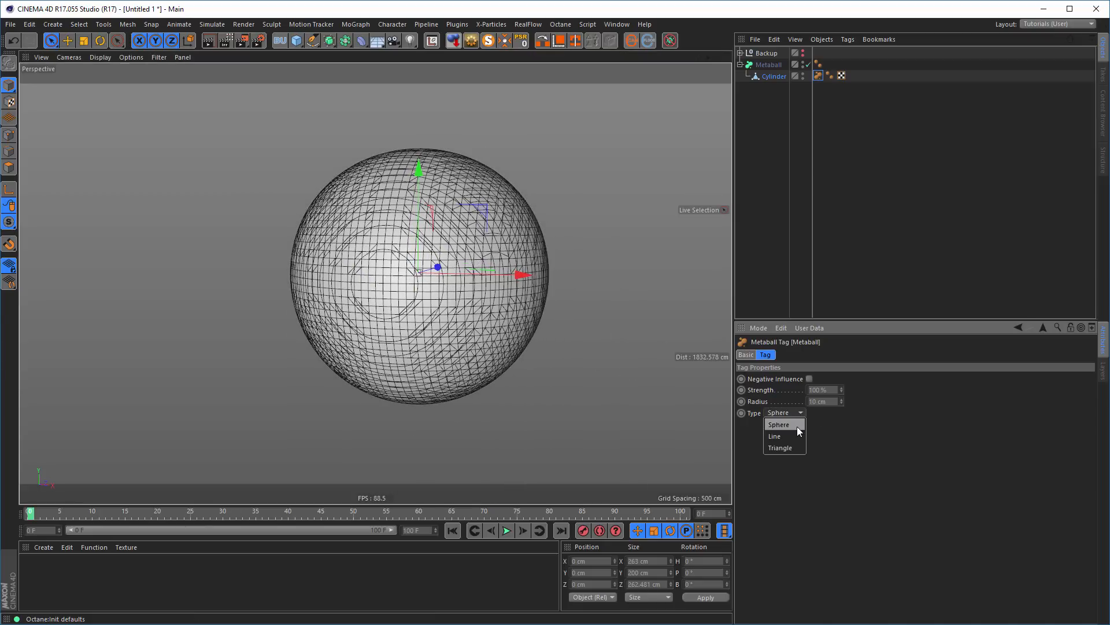
click(799, 437)
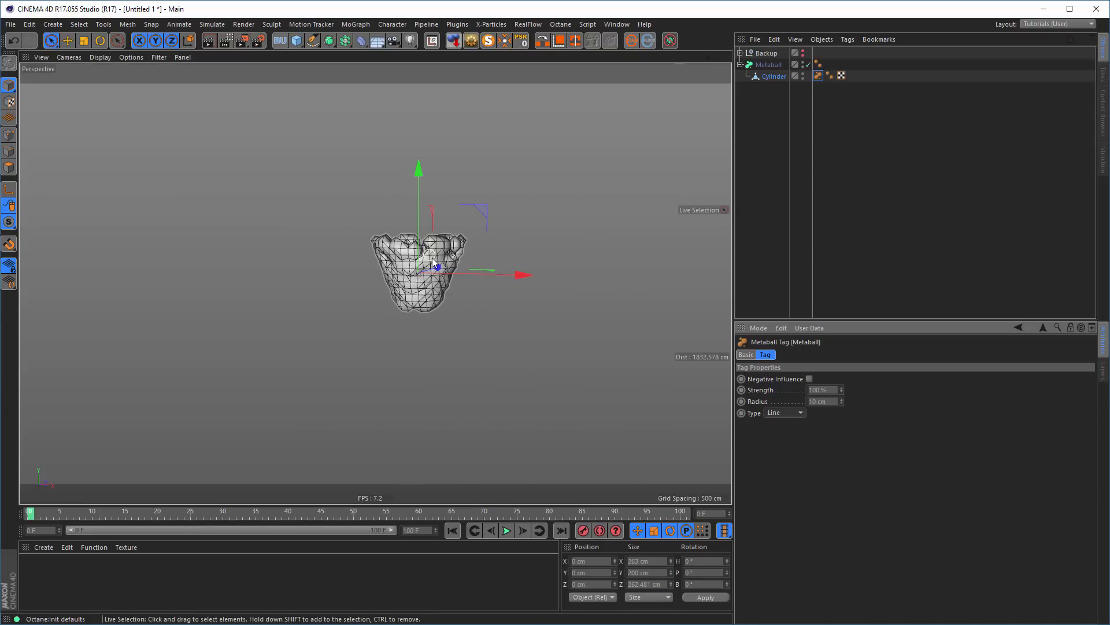
scroll(432, 258, up, 8)
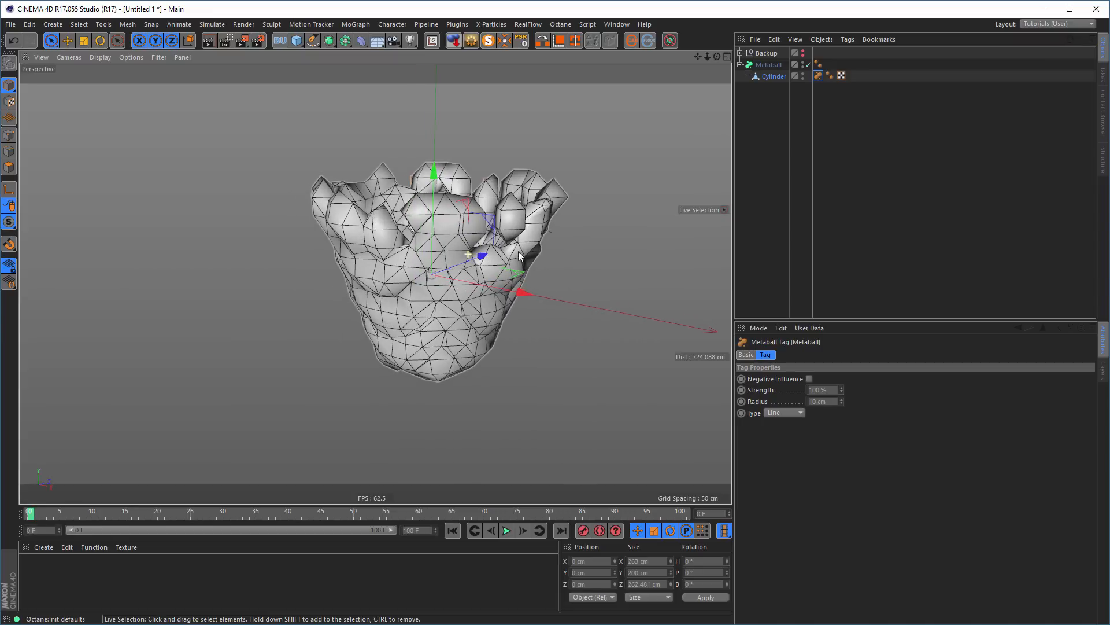
click(836, 401)
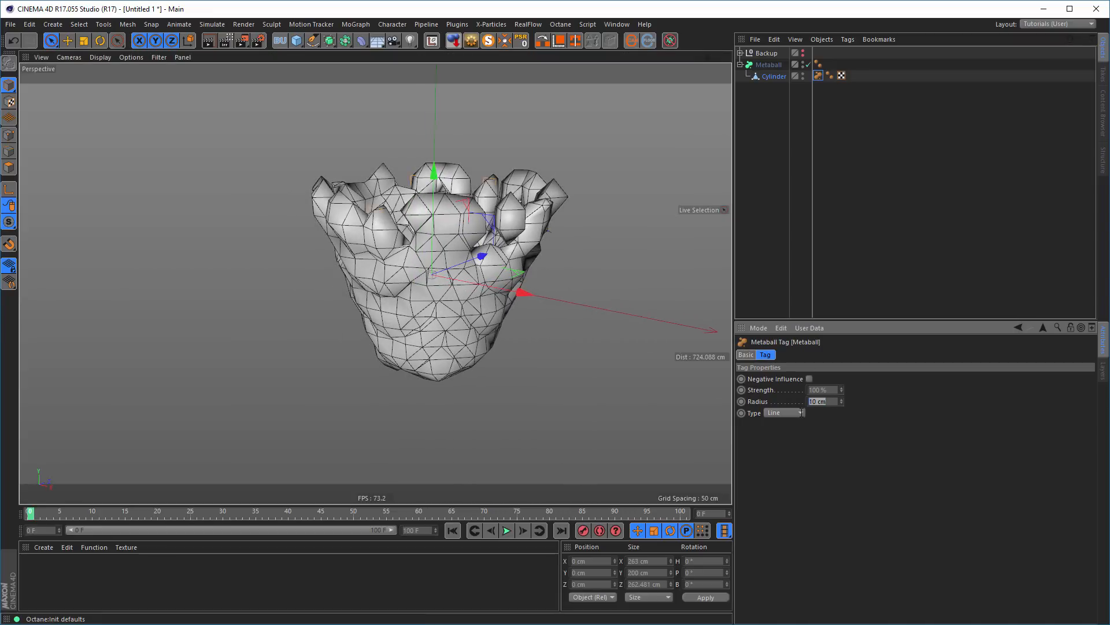
text(5)
key(Return)
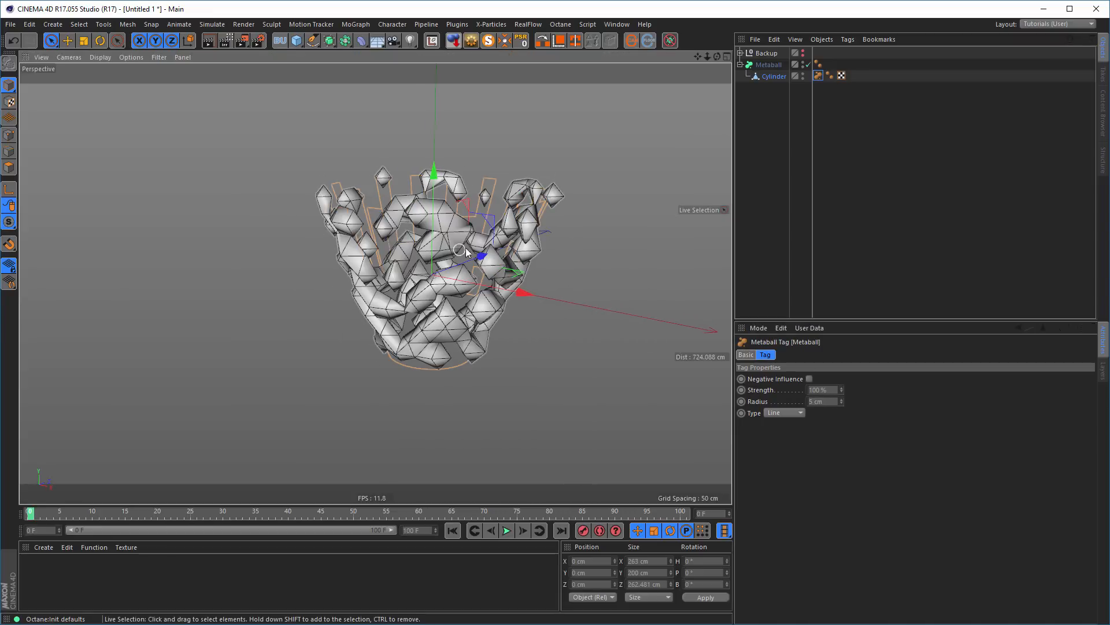
mouse_move(587, 295)
alt+mouse_down()
mouse_move(505, 289)
mouse_move(575, 288)
alt+mouse_up()
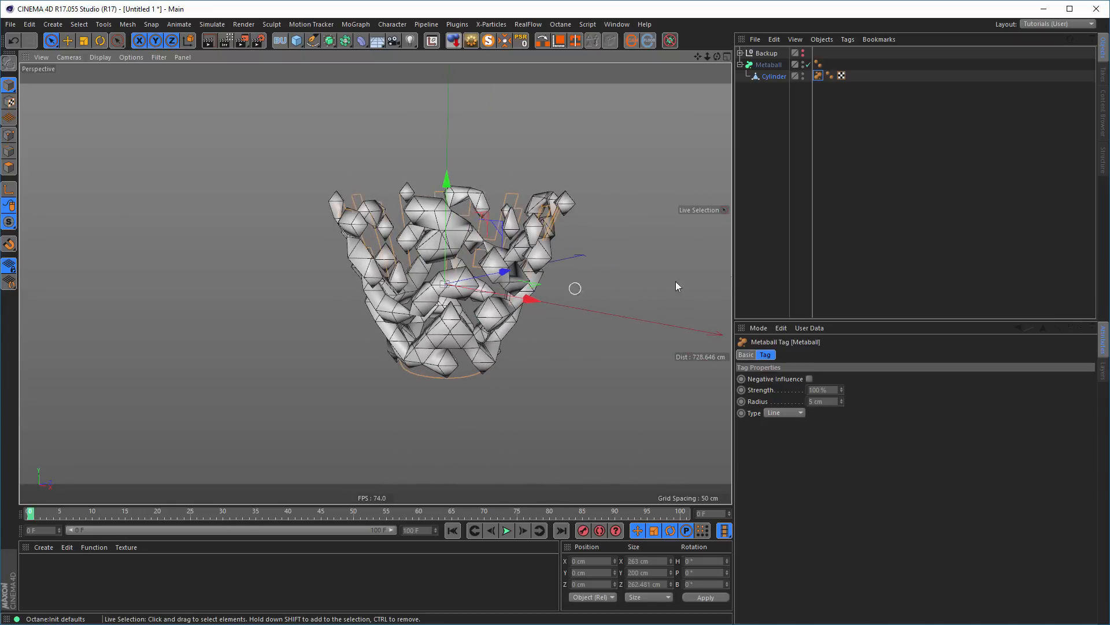
- Set the Metaball object's Editor Subdivision to 5 cm
click(767, 64)
double_click(835, 391)
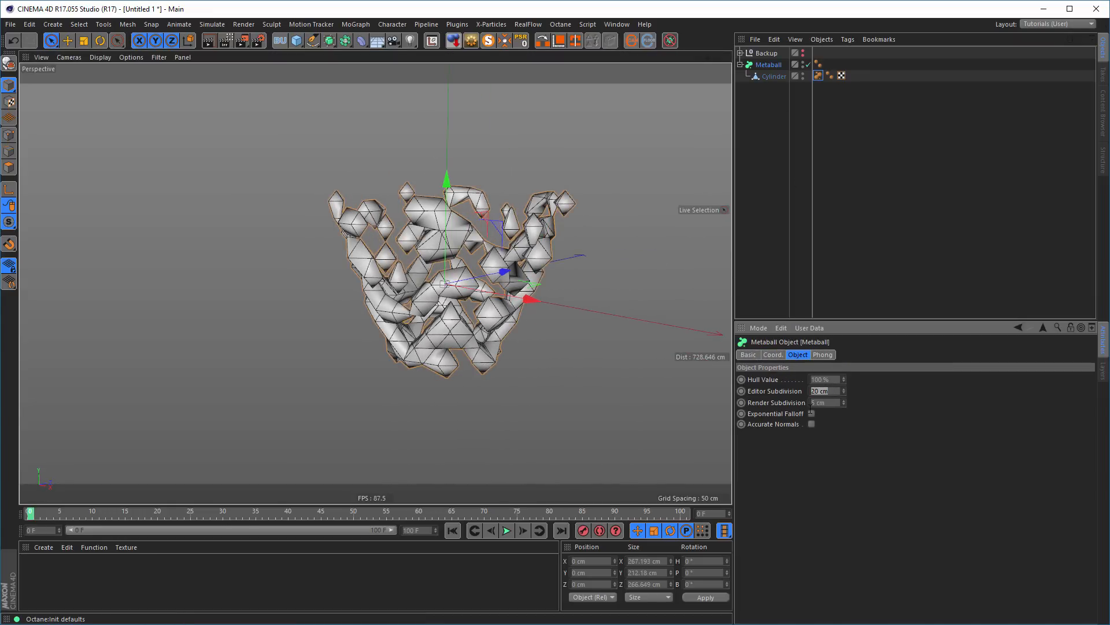
text(5)
alt+middle_drag(447, 283, 387, 283)
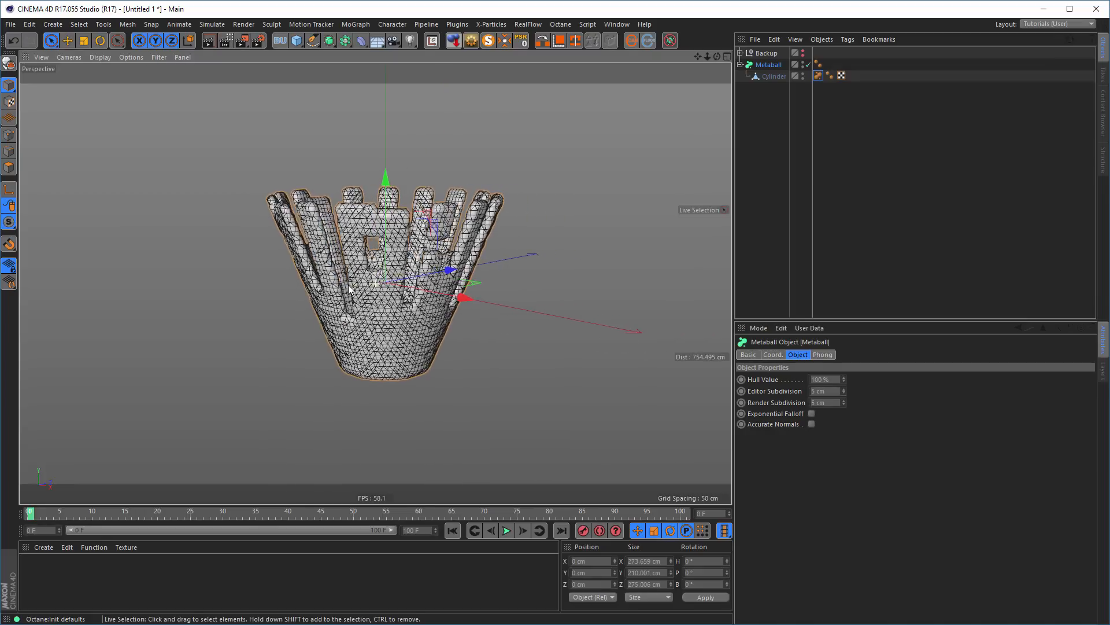
alt+drag(388, 283, 550, 288)
alt+middle_drag(550, 288, 510, 284)
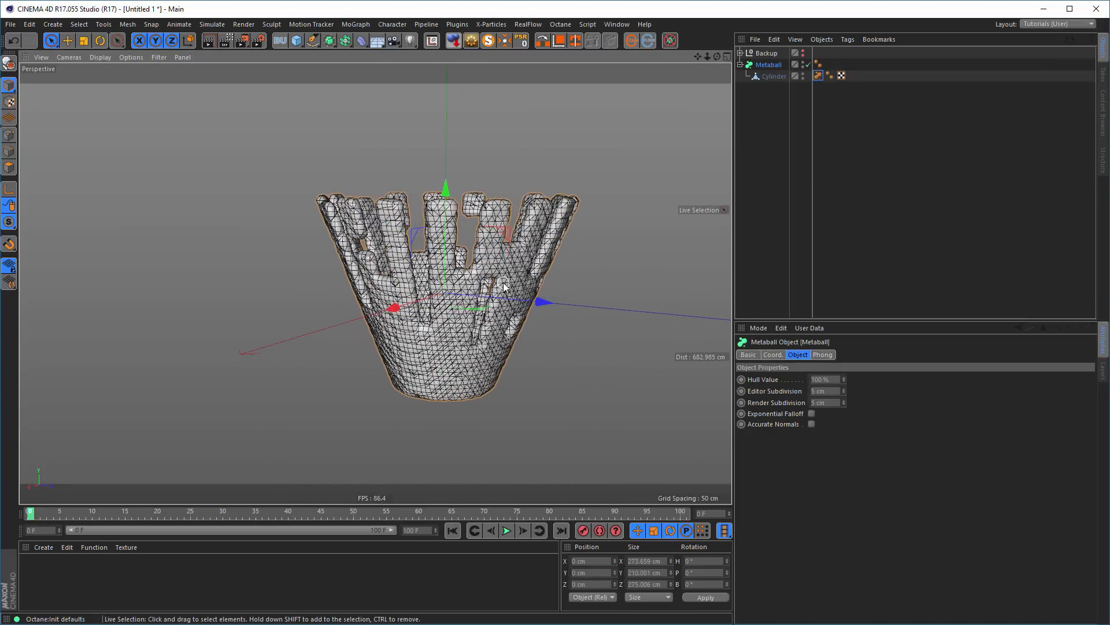
alt+drag(510, 283, 540, 291)
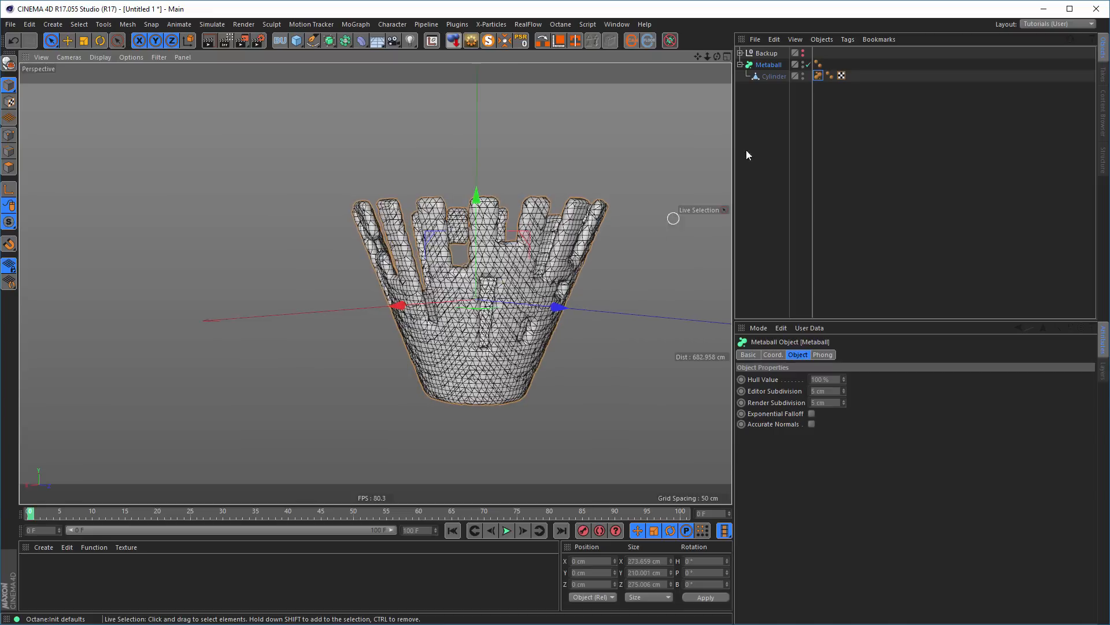
- Reduce the Radius of the Cylinder's Metaball tag to 2 cm
click(817, 75)
click(829, 401)
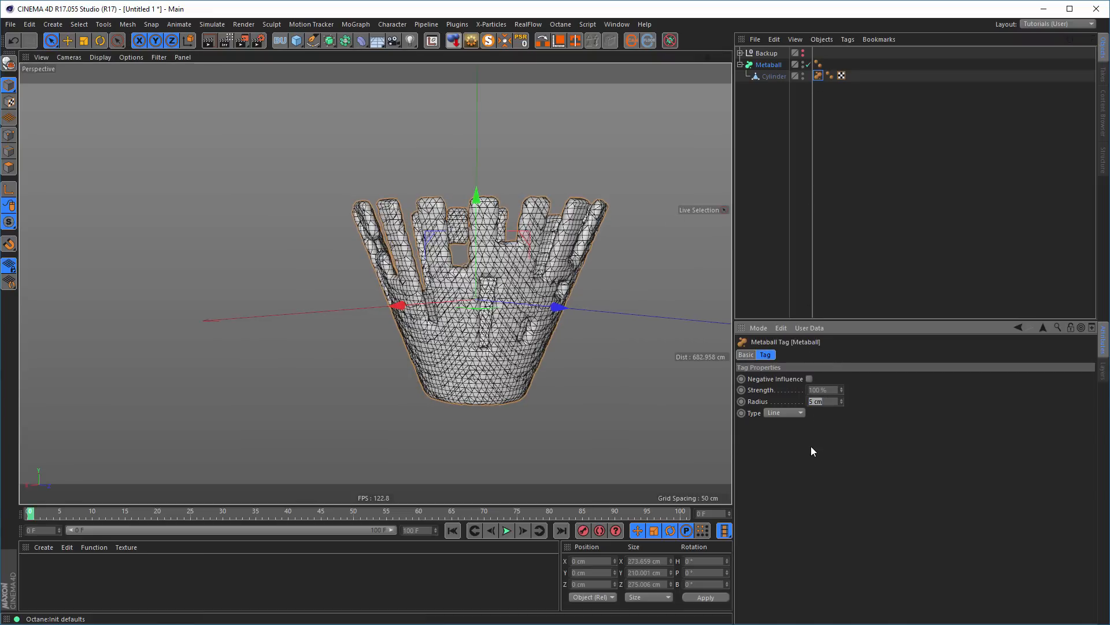
text(2)
key(Return)
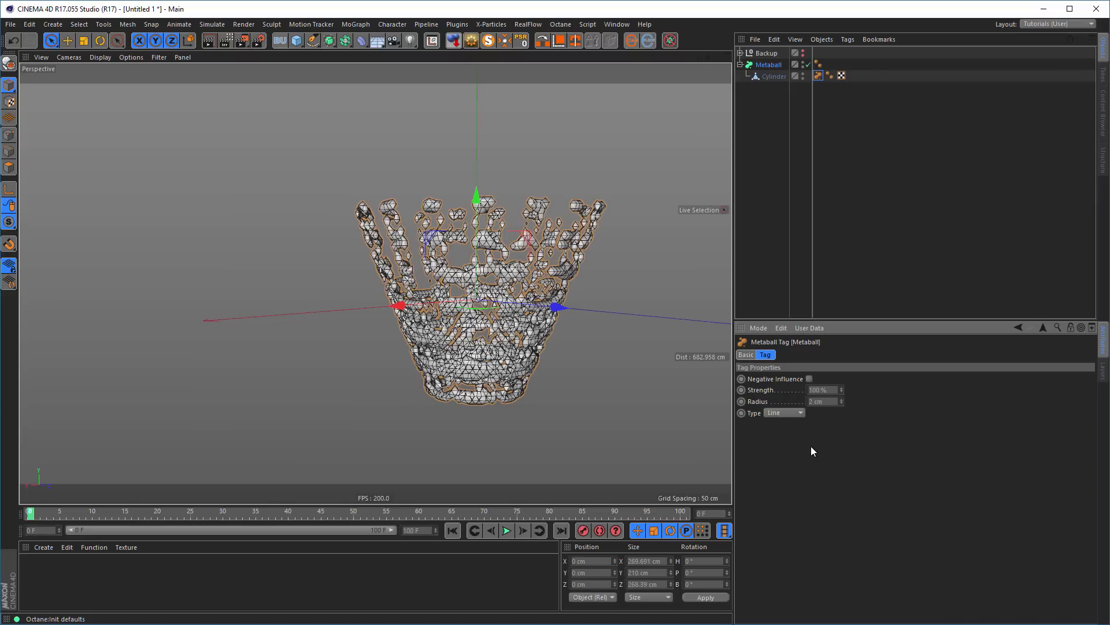
alt+drag(575, 333, 467, 309)
mouse_move(467, 308)
alt+right_down()
mouse_move(500, 295)
mouse_move(455, 321)
alt+right_up()
alt+drag(468, 325, 511, 306)
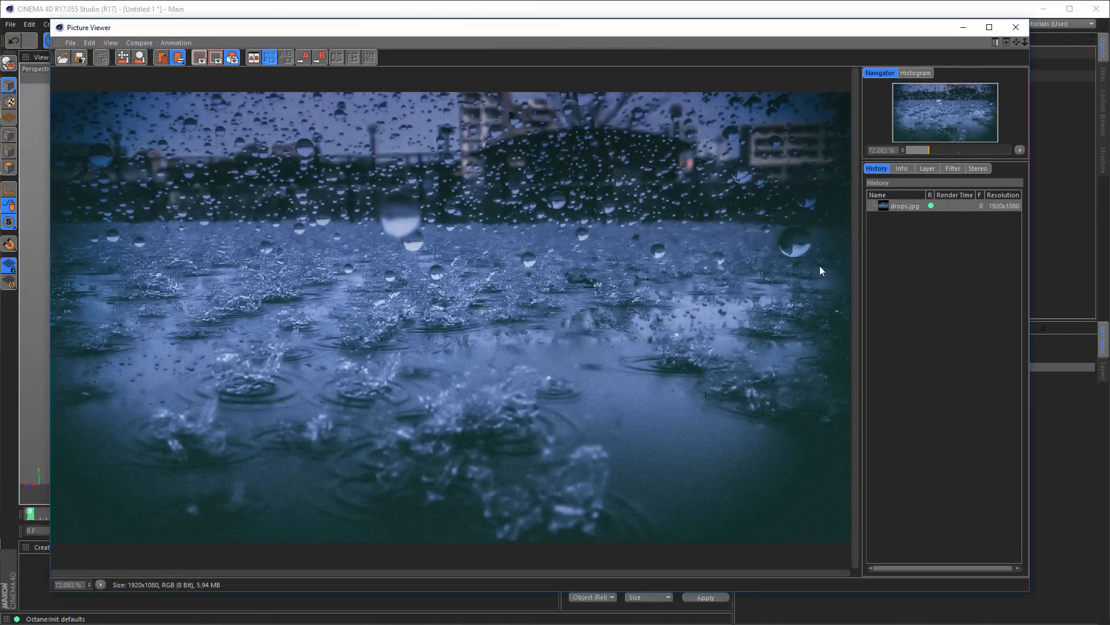
- Close the drops.jpg reference image and inspect the splash mesh from several angles
click(1016, 27)
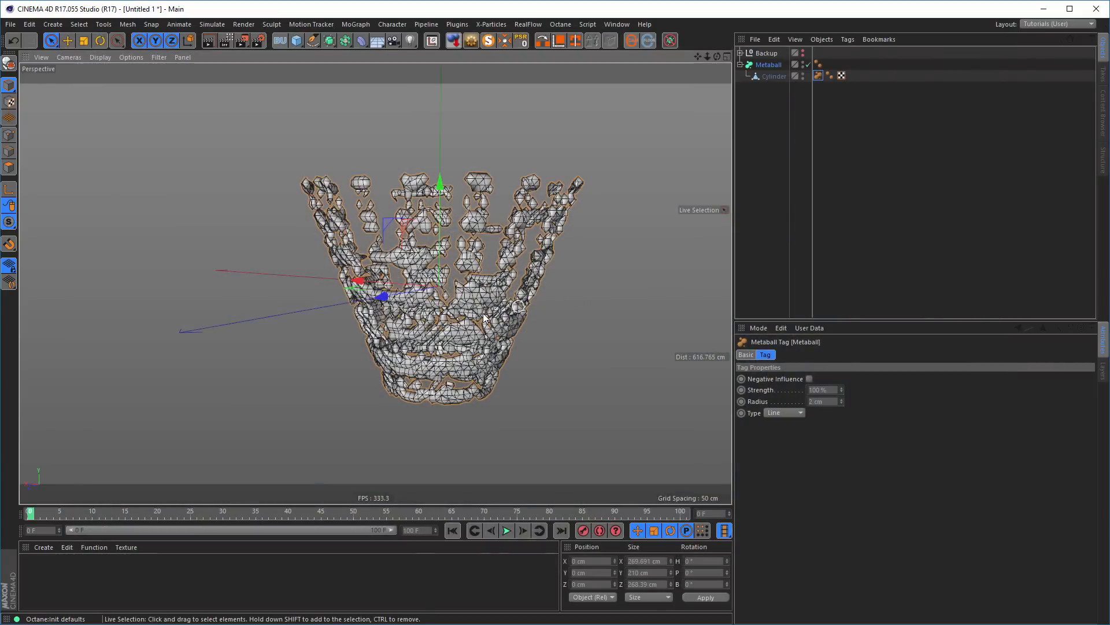
mouse_move(483, 314)
alt+mouse_down()
mouse_move(513, 320)
mouse_move(491, 307)
alt+mouse_up()
alt+middle_drag(492, 306, 414, 289)
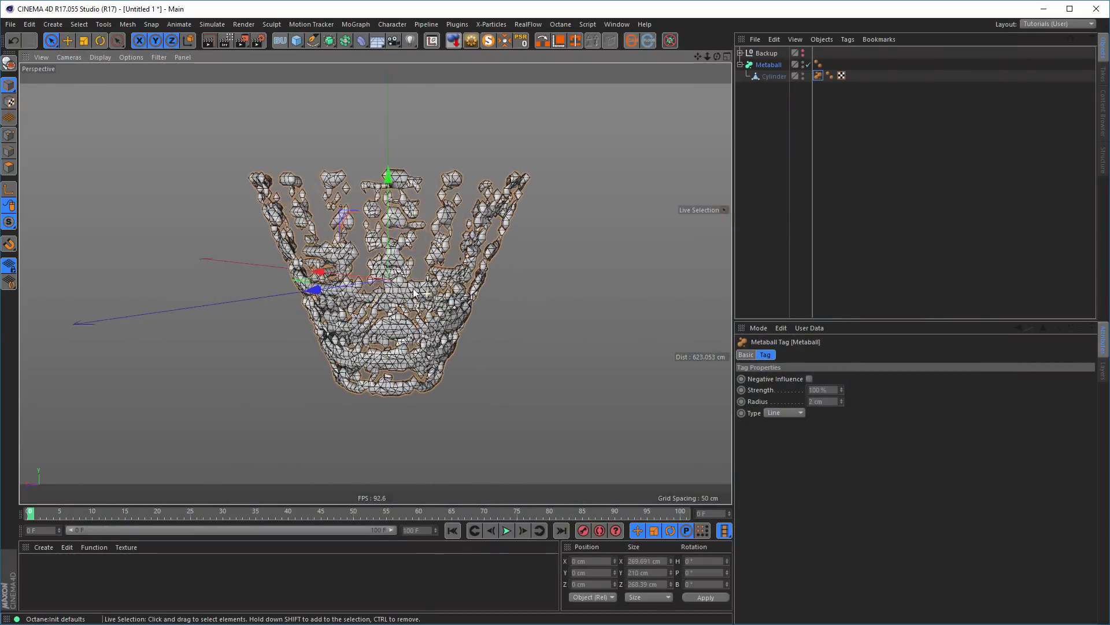
alt+drag(413, 289, 429, 290)
alt+right_drag(429, 290, 480, 292)
alt+drag(480, 292, 495, 295)
alt+right_drag(495, 295, 431, 284)
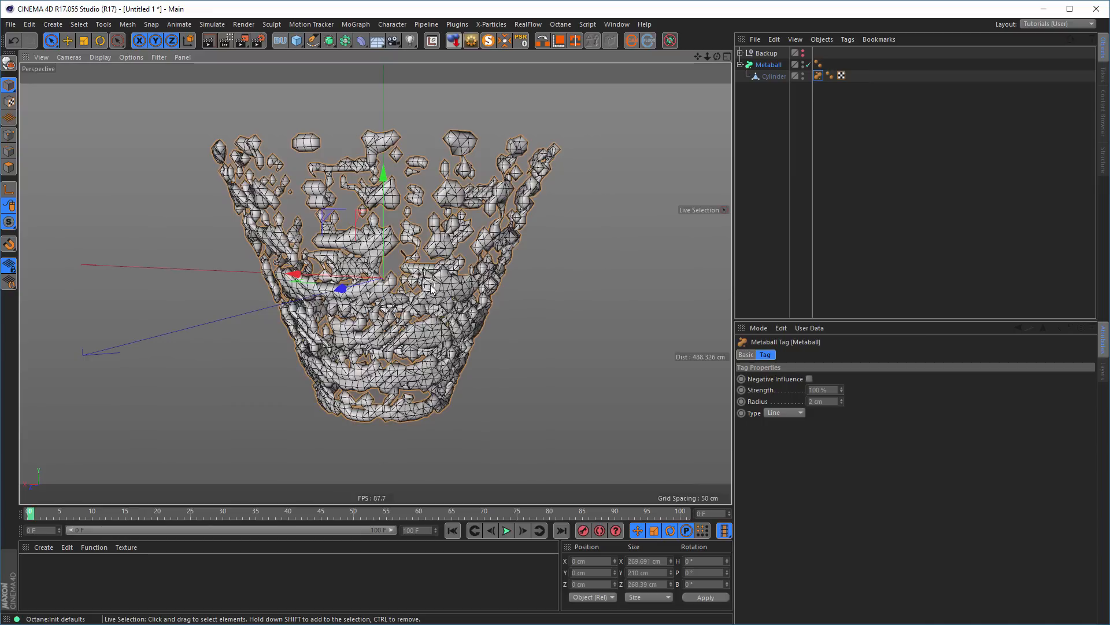
- Add a Smoothing deformer as a child of the Cylinder
click(771, 76)
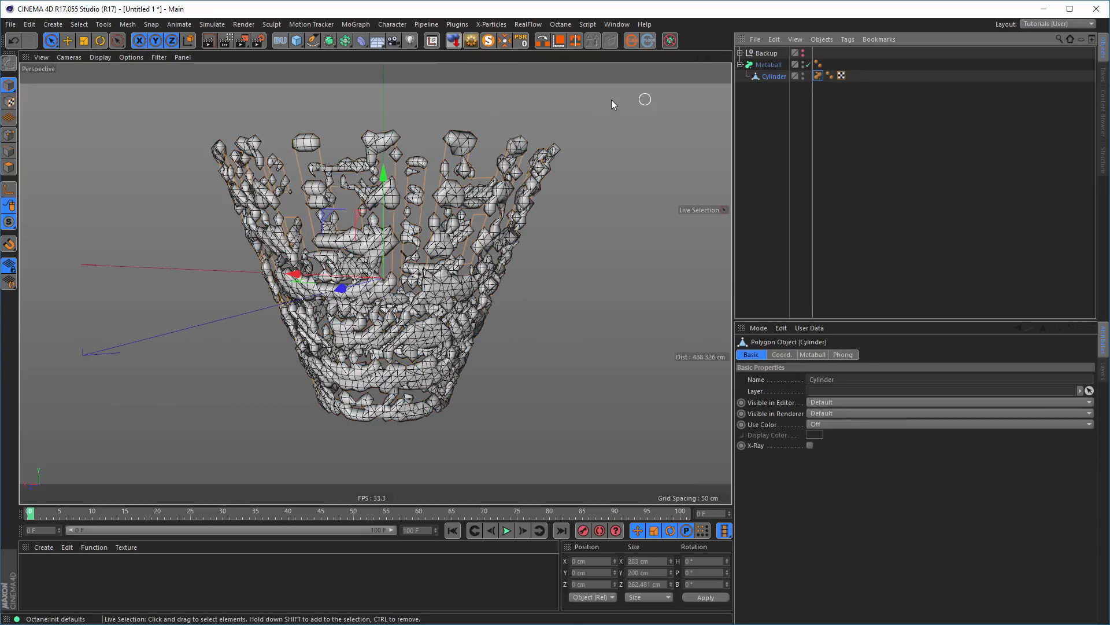
click(360, 41)
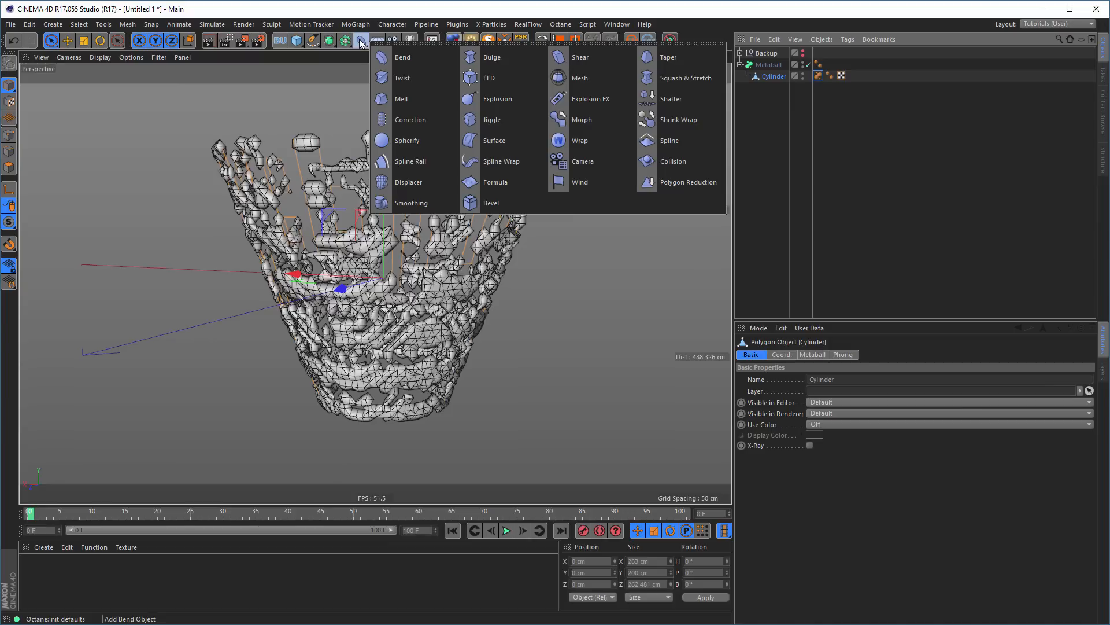
click(421, 203)
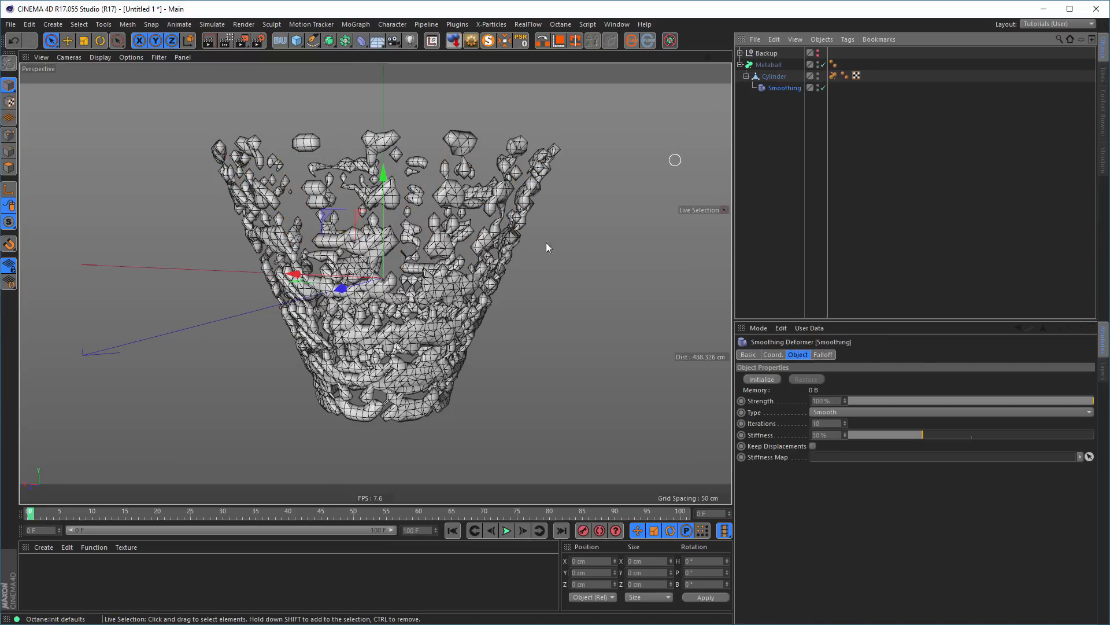
alt+drag(456, 294, 503, 315)
click(772, 78)
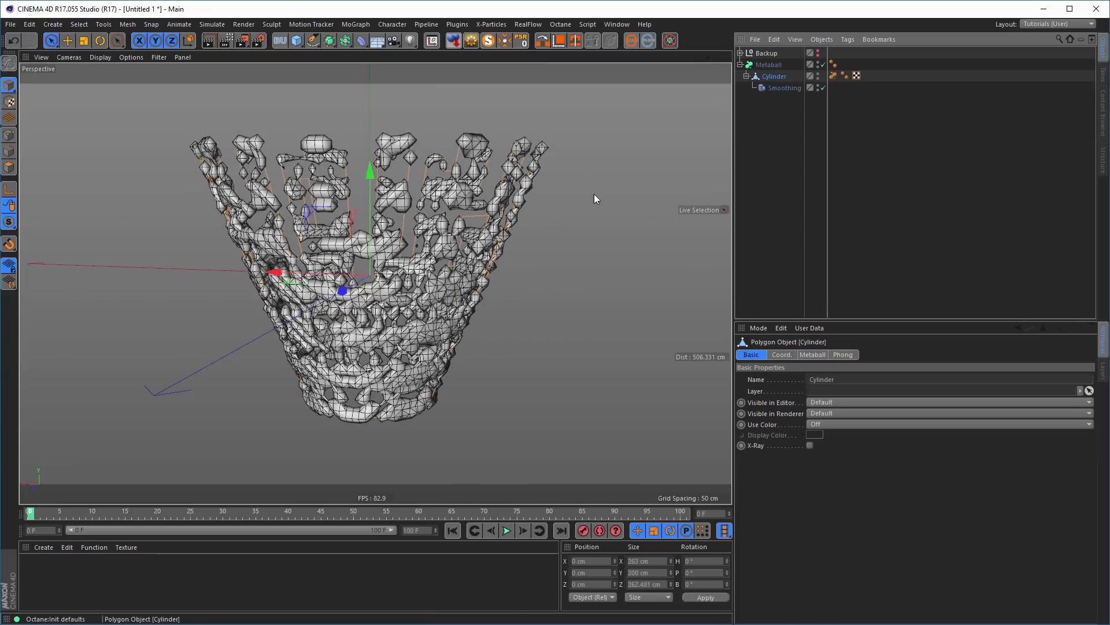
scroll(446, 237, up, 3)
alt+drag(457, 234, 382, 227)
scroll(416, 223, down, 2)
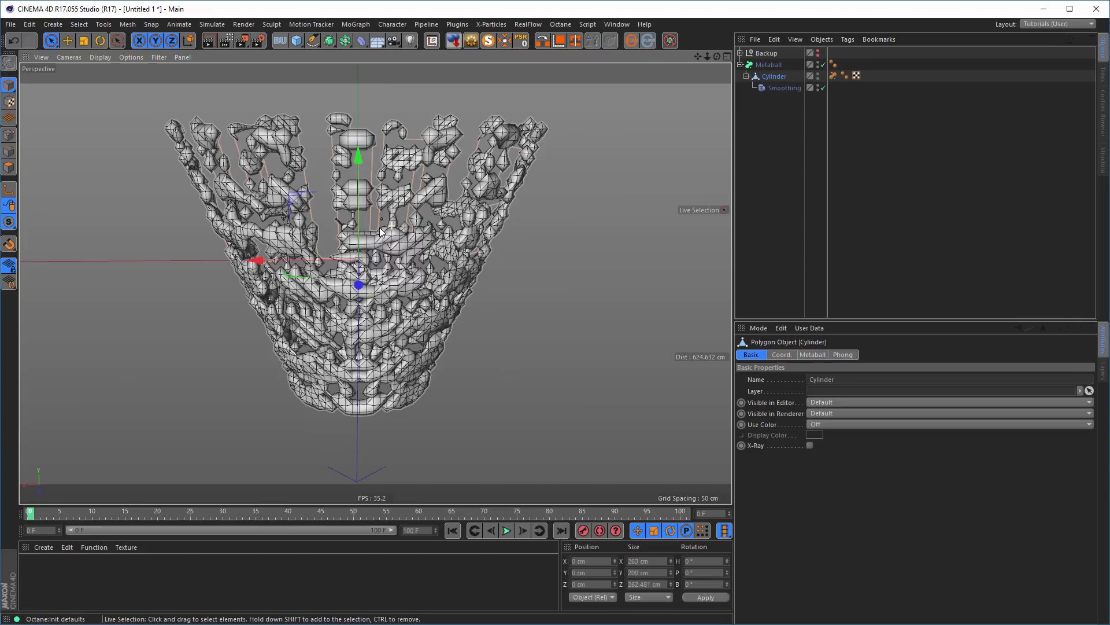
- Try a Hull Value of 120% on the Metaball
click(776, 64)
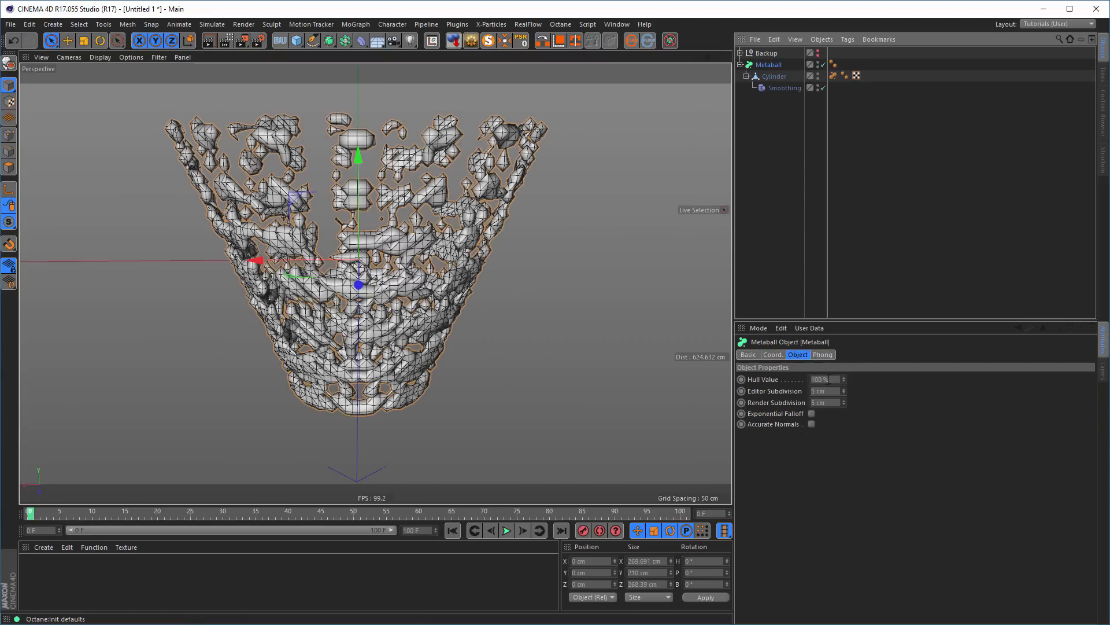
click(833, 378)
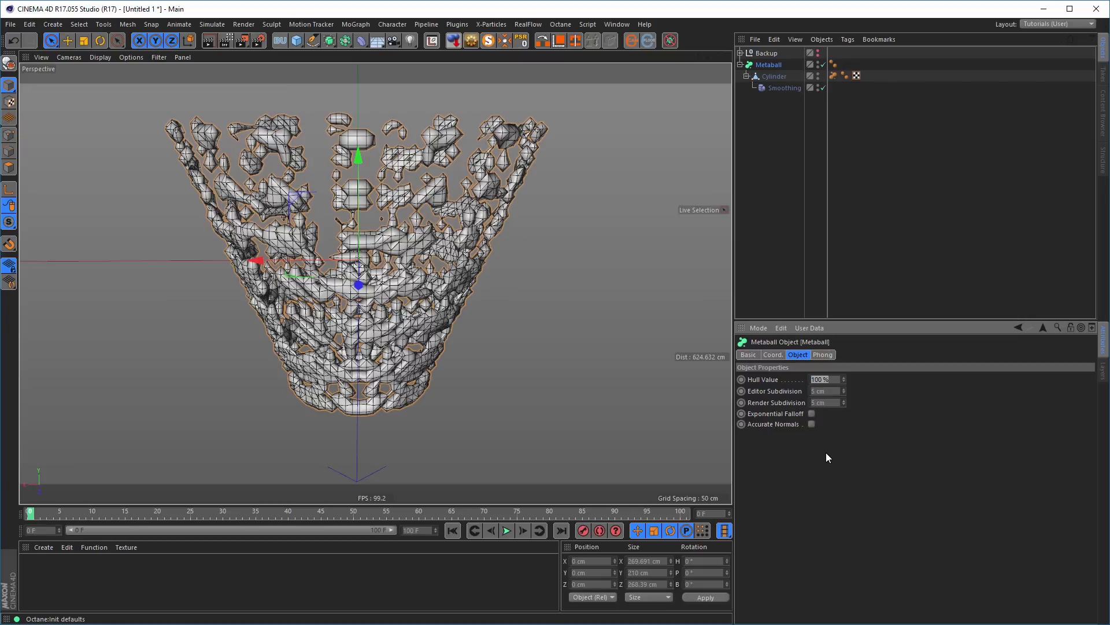
text(120)
key(Return)
- Set the Metaball's Hull Value to 70%
double_click(827, 379)
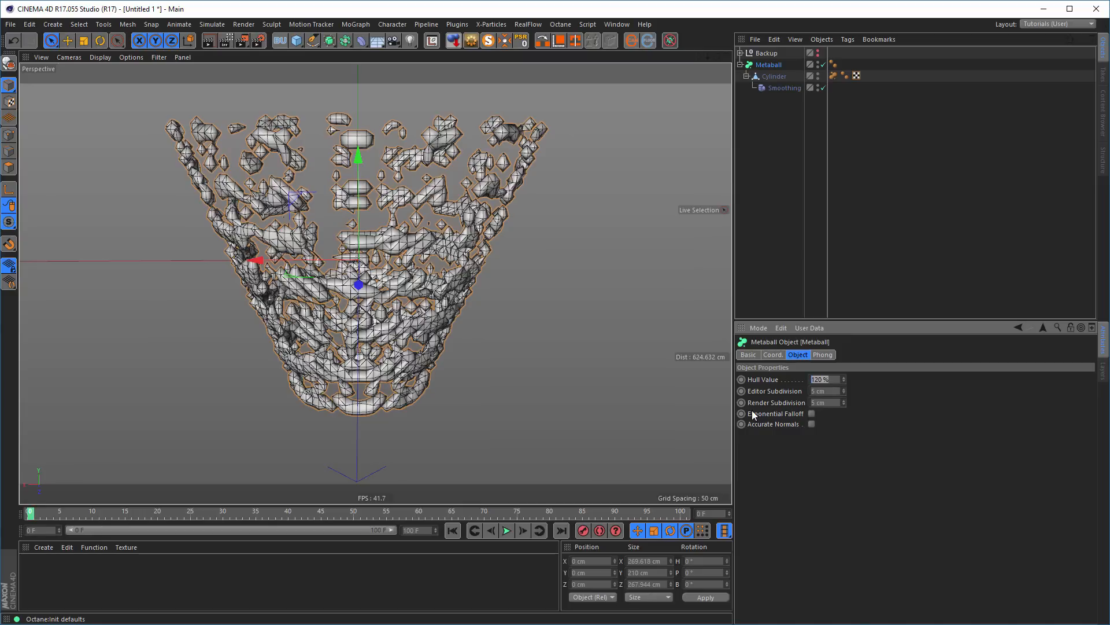
text(70)
alt+drag(198, 266, 410, 254)
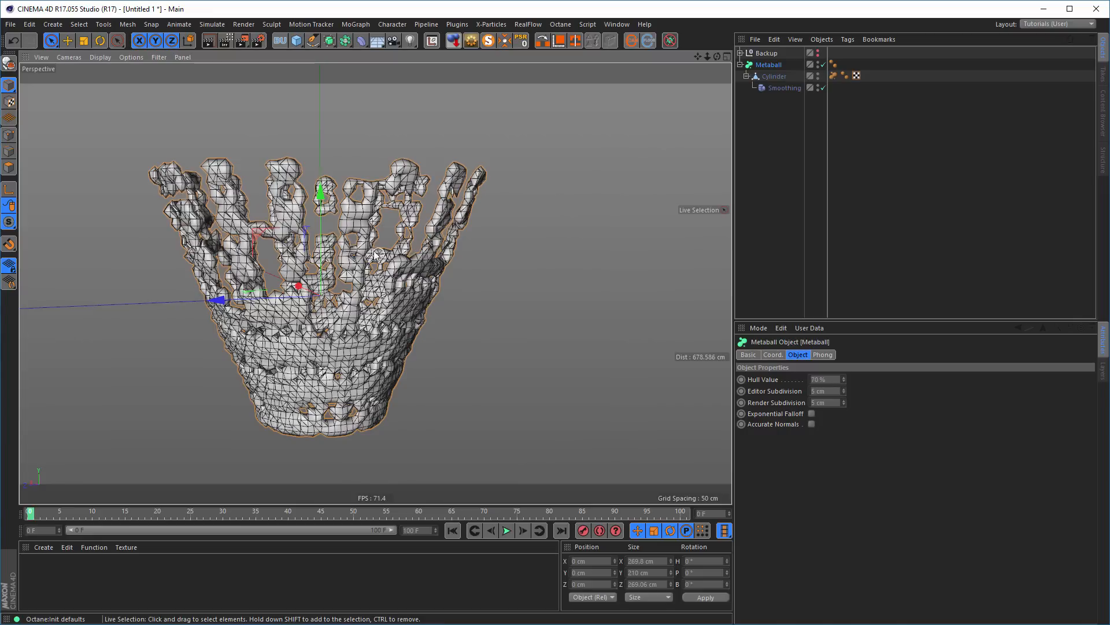
alt+drag(367, 237, 517, 233)
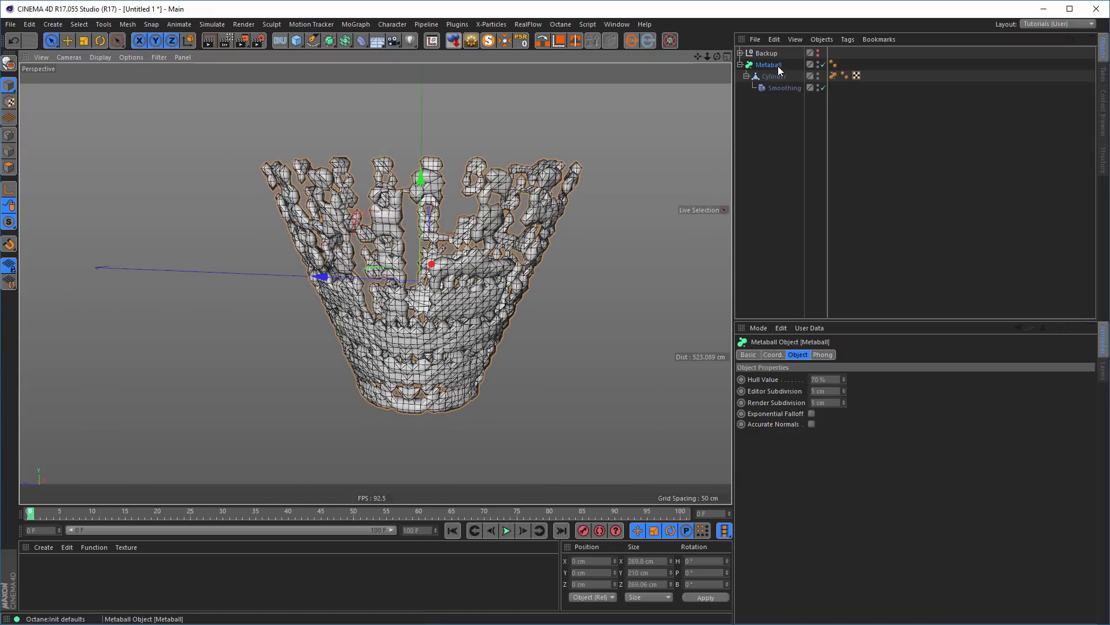
- Add a Subdivision Surface as the parent of the Metaball
click(331, 42)
alt+click(386, 58)
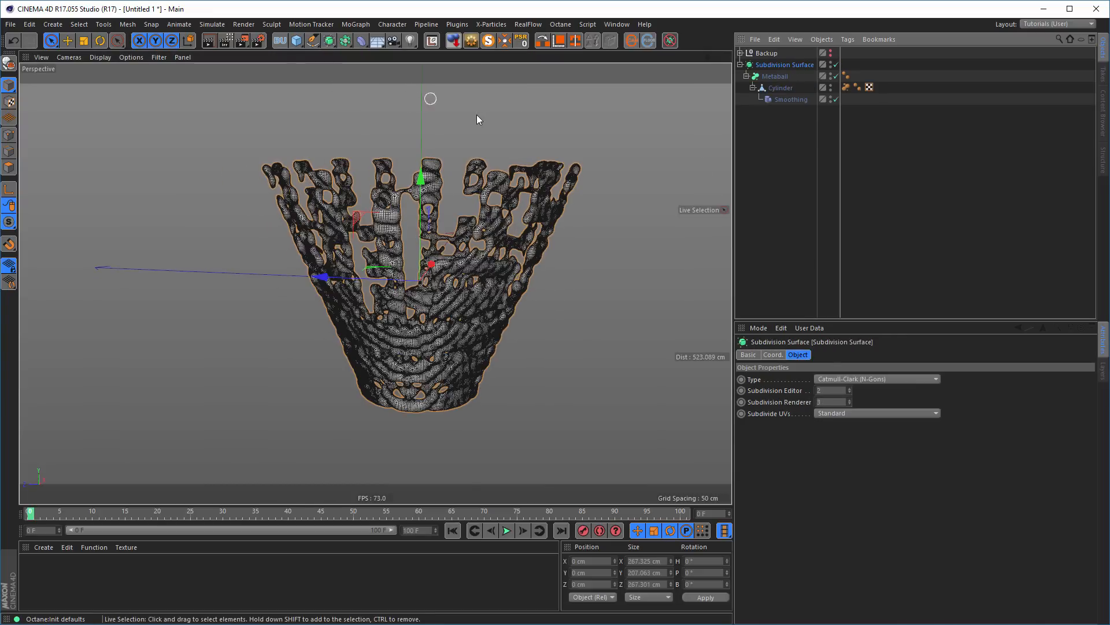
alt+middle_drag(480, 276, 451, 281)
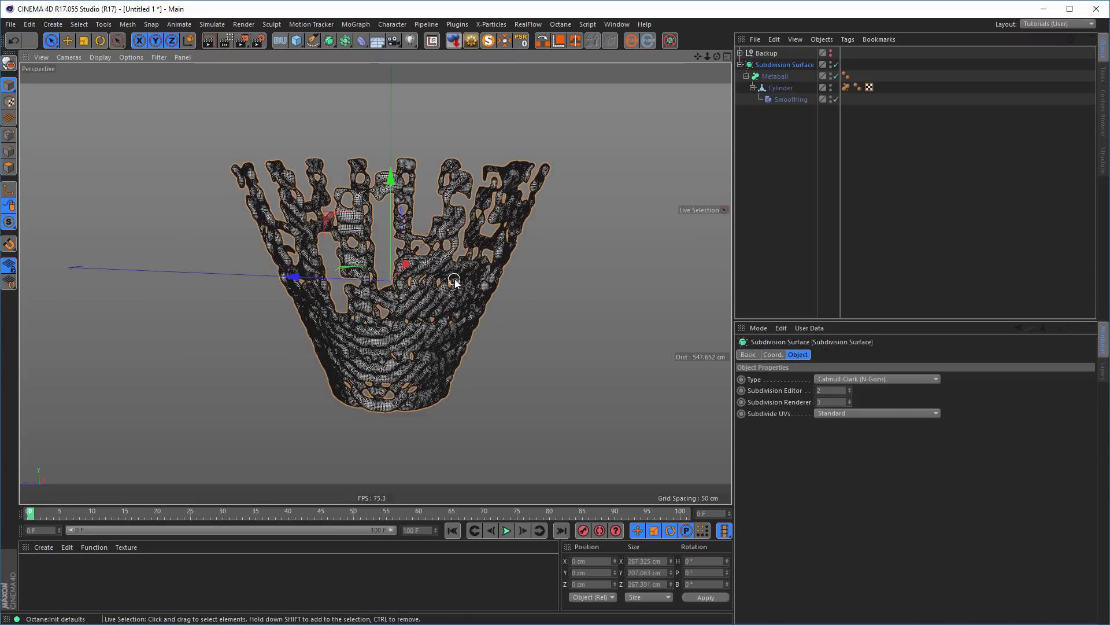
alt+right_drag(453, 281, 483, 270)
alt+drag(482, 268, 538, 291)
- Render the smoothed splash in the viewport and inspect its mesh up close
key(ctrl+r)
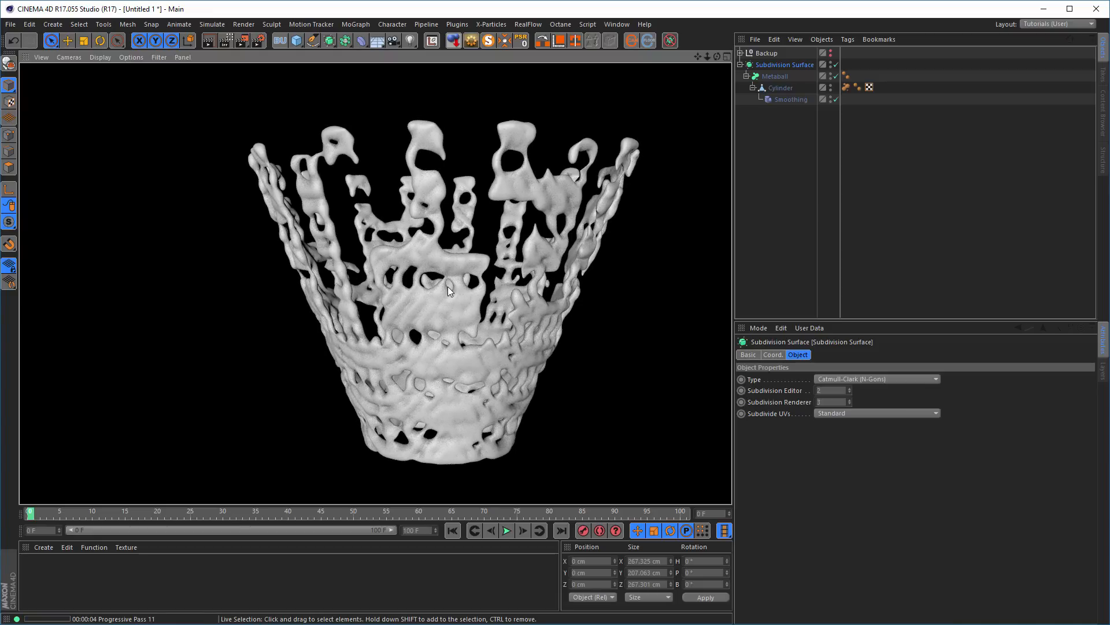
alt+right_drag(448, 268, 388, 283)
alt+drag(389, 284, 484, 262)
scroll(483, 262, up, 8)
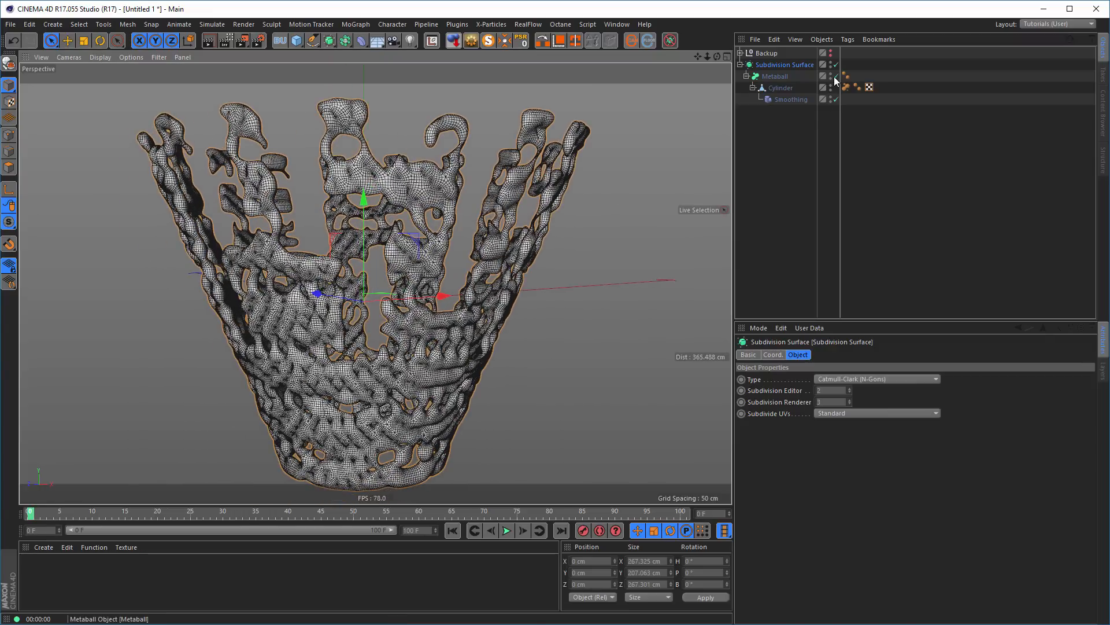
- Disable the Subdivision Surface and the Metaball so only the slotted Cylinder mesh is displayed
click(836, 64)
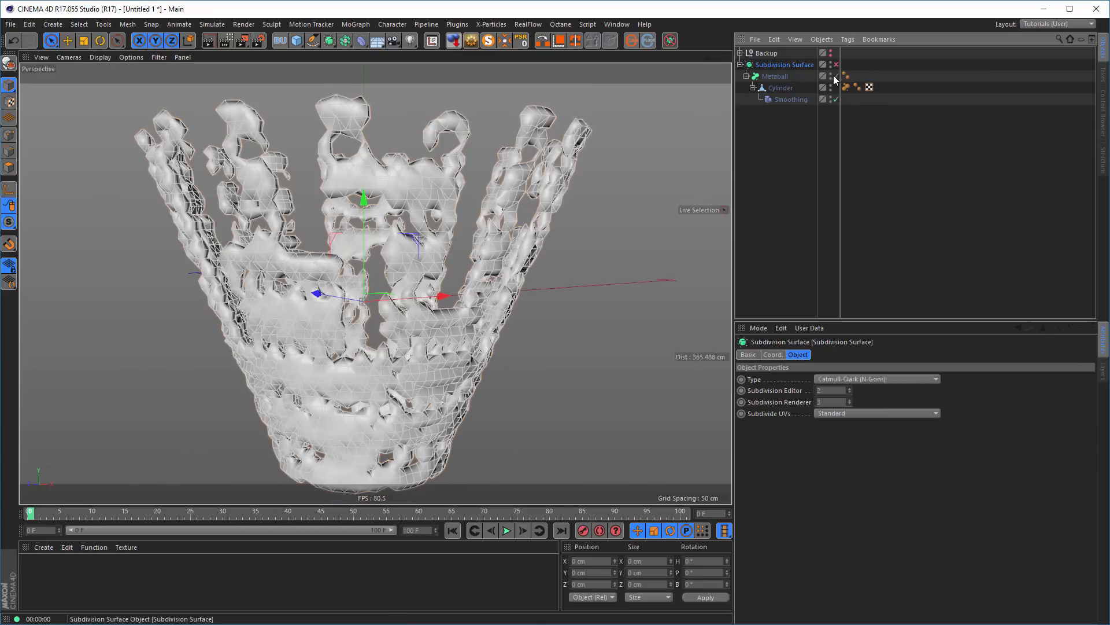
alt+drag(388, 197, 356, 206)
click(836, 76)
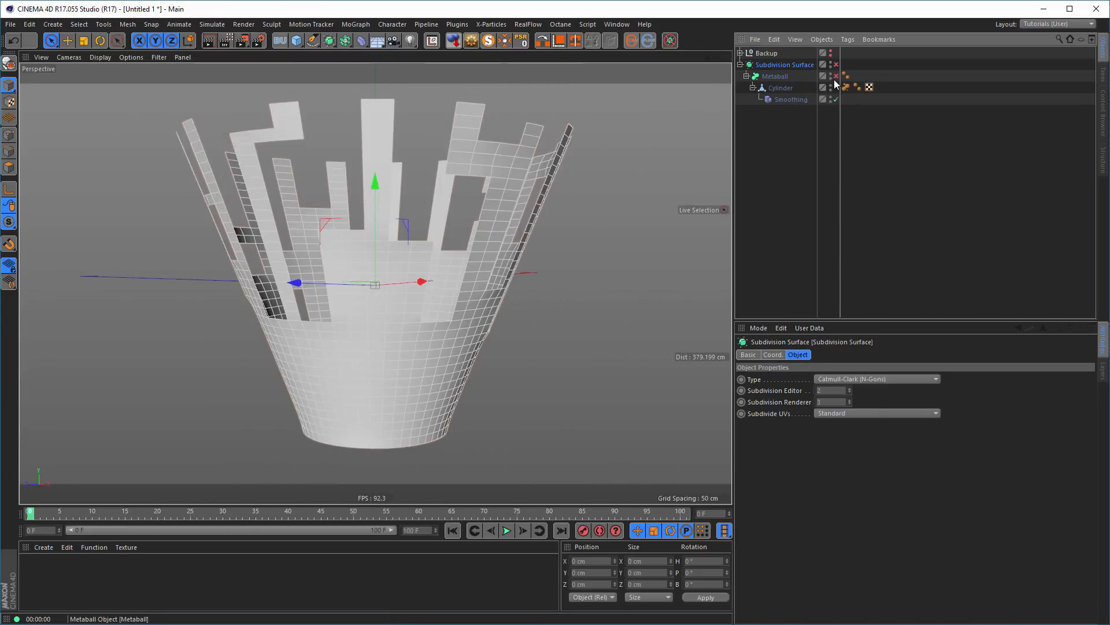
- Optimize the Cylinder in point mode to remove the stray points left around the slots
click(780, 88)
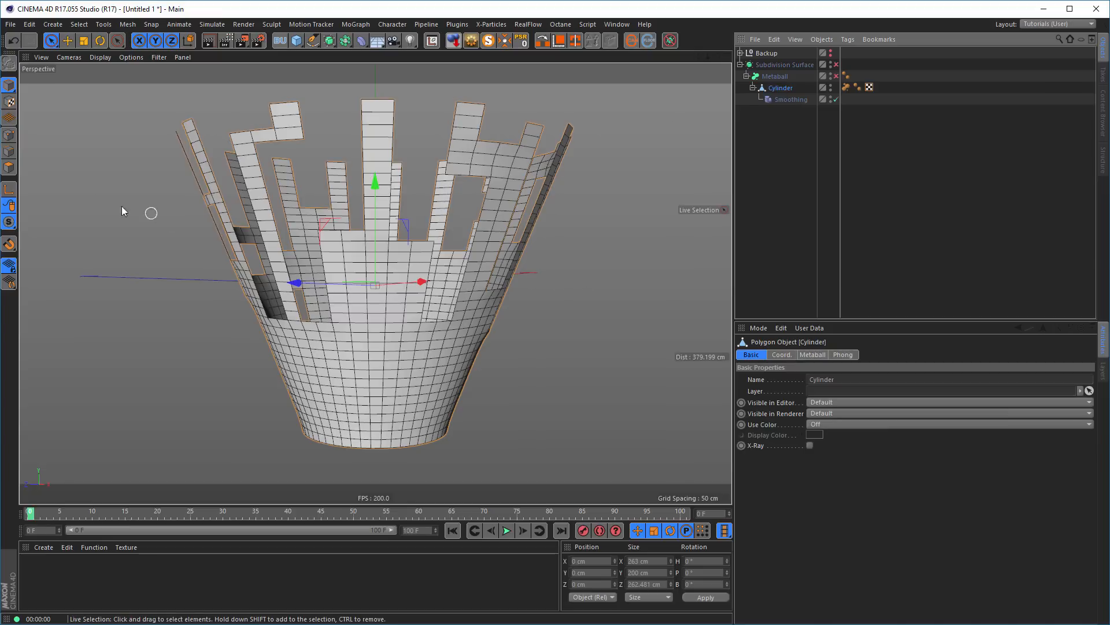
click(8, 135)
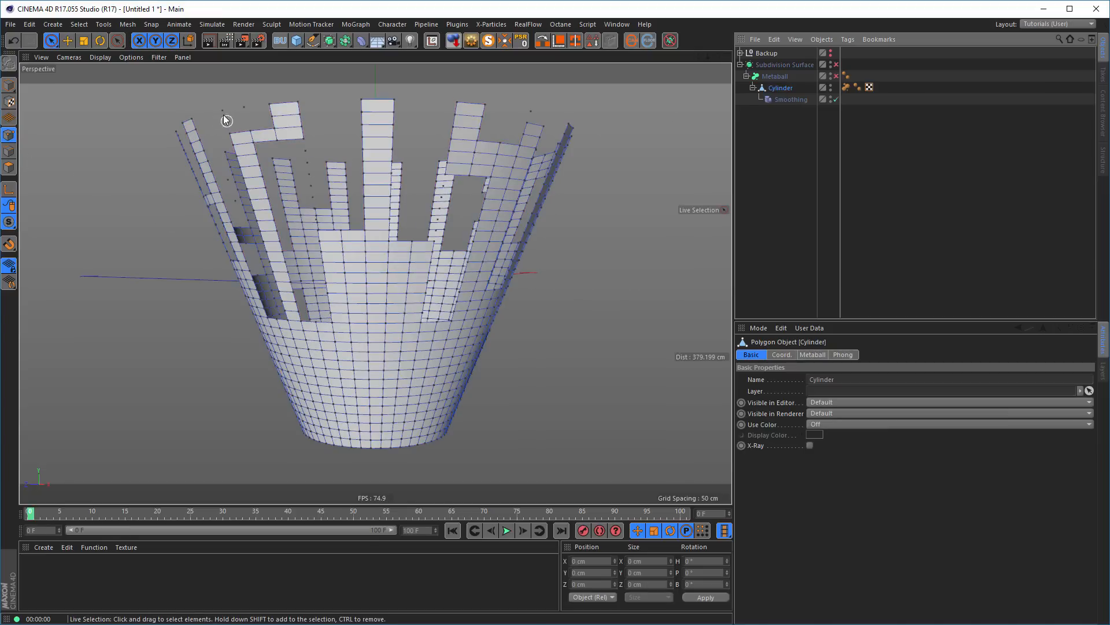
right_click(590, 237)
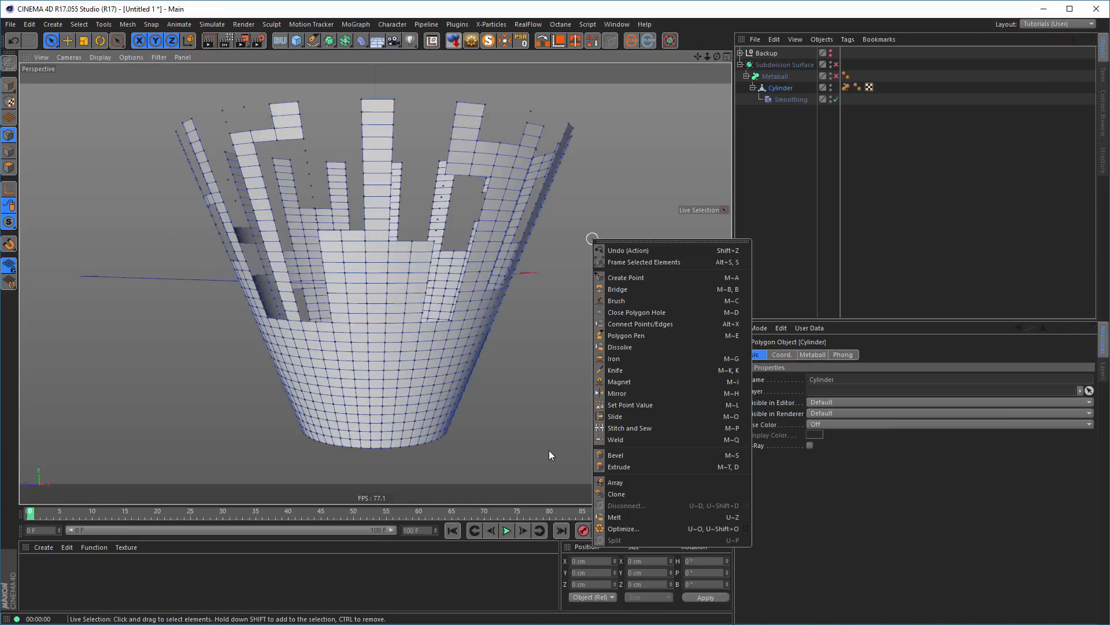
click(620, 523)
mouse_move(451, 256)
alt+mouse_down()
mouse_move(471, 255)
mouse_move(443, 255)
alt+mouse_up()
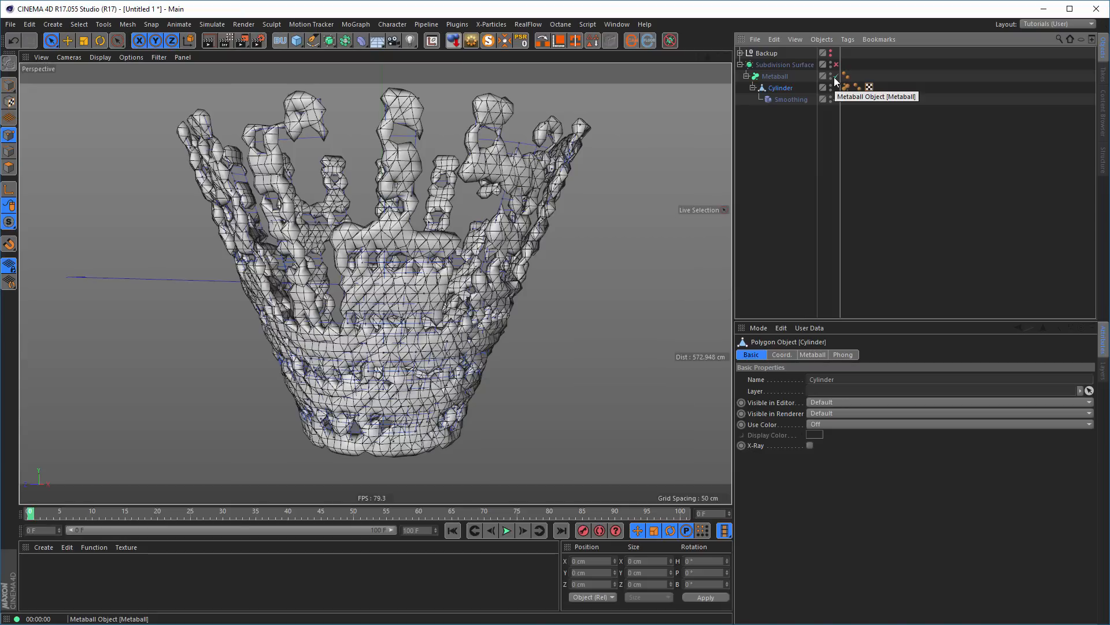
- Disable the Metaball and try extruding a rim edge of the Cylinder in edge mode with the Polygon Pen, undoing the resulting geometry
click(834, 76)
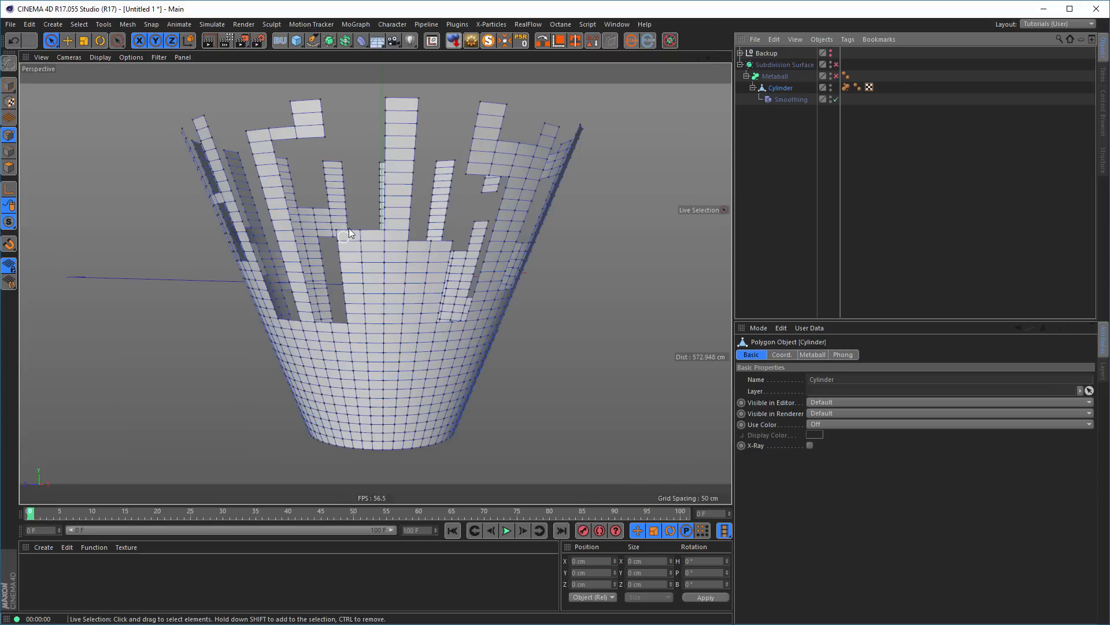
alt+drag(347, 211, 371, 220)
alt+right_drag(371, 221, 392, 212)
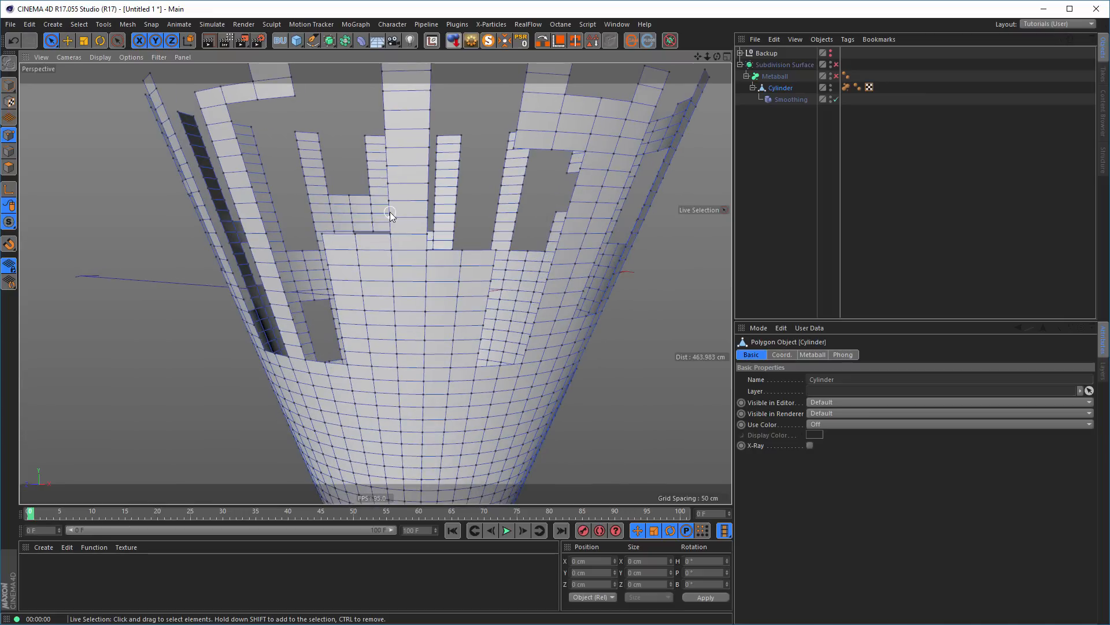
key(m)
key(e)
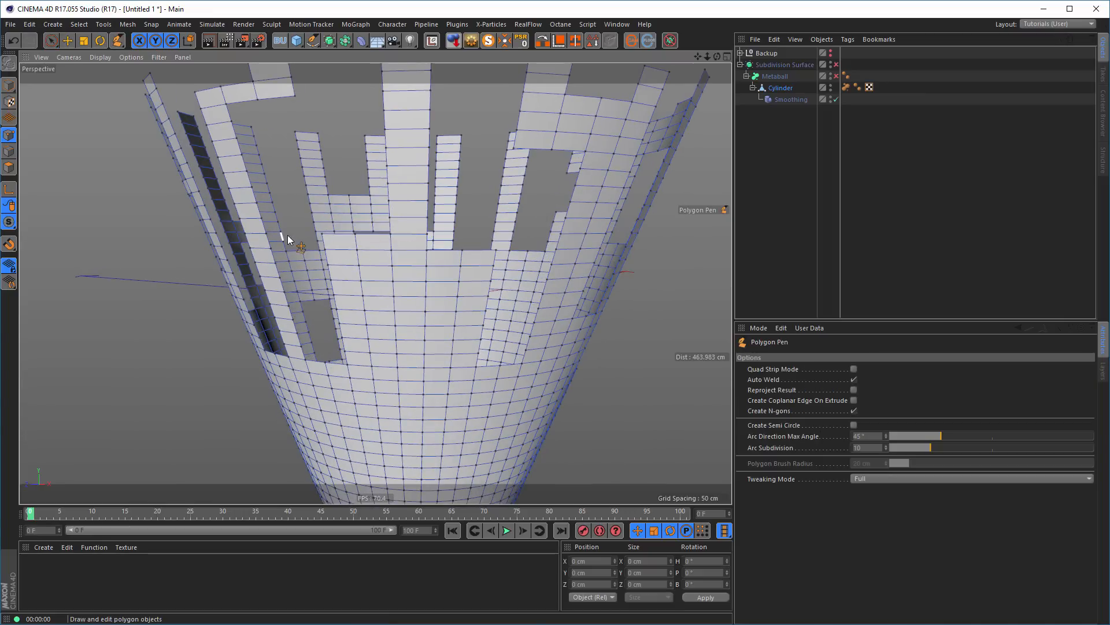
click(9, 151)
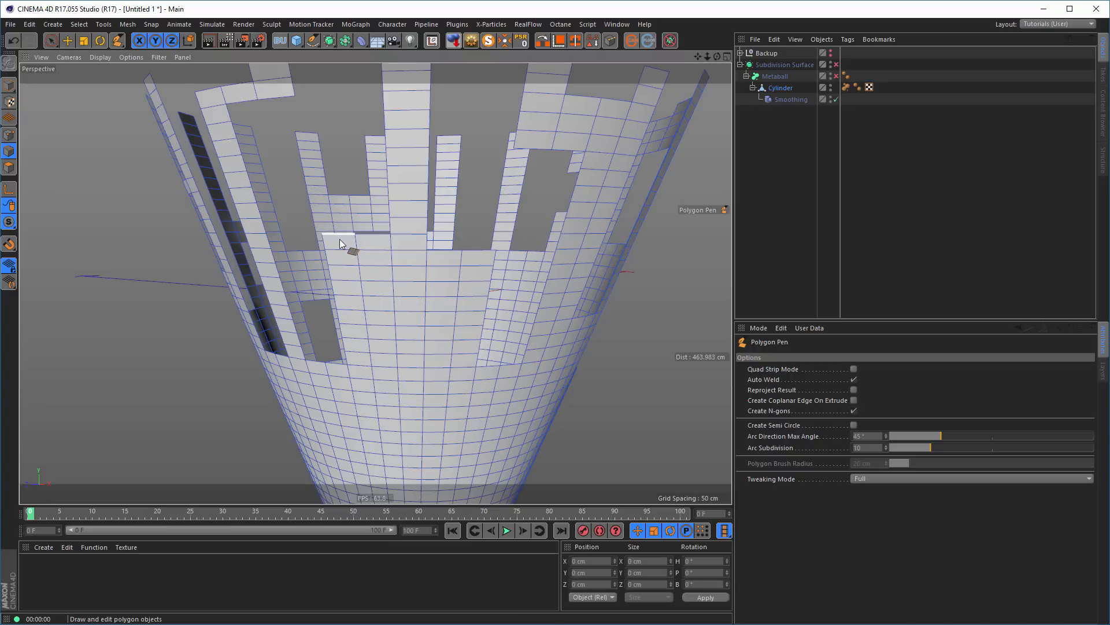
ctrl+drag(343, 232, 411, 152)
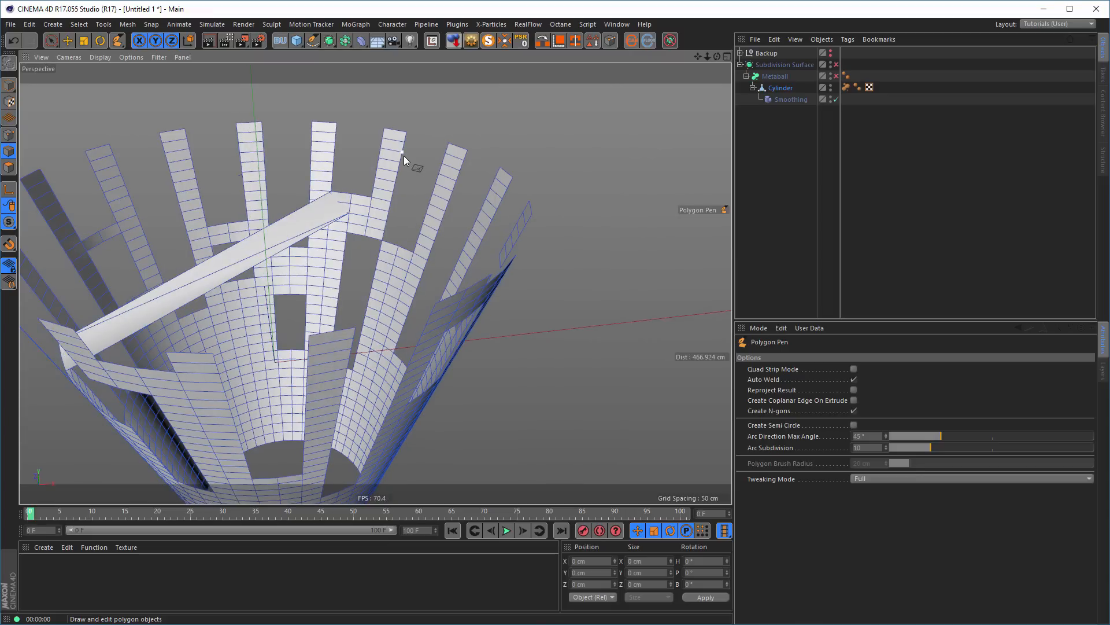
key(ctrl+z)
key(ctrl+z)
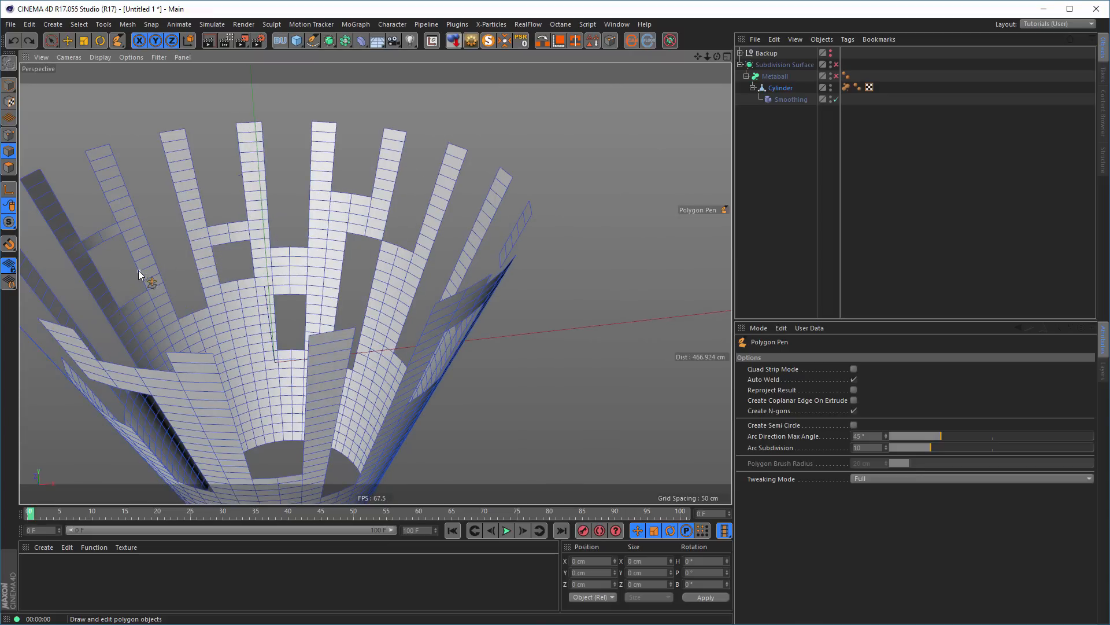
- Extend the short strip's upper edge toward the block above it with the Polygon Pen in the Right view
middle_click(137, 269)
middle_click(207, 371)
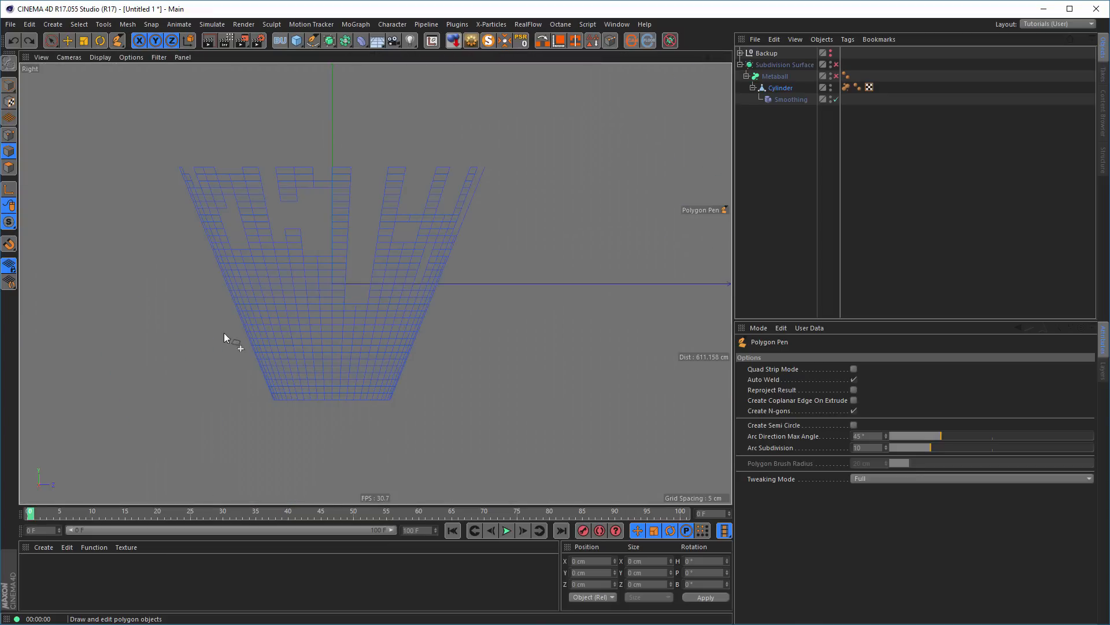
scroll(297, 245, up, 5)
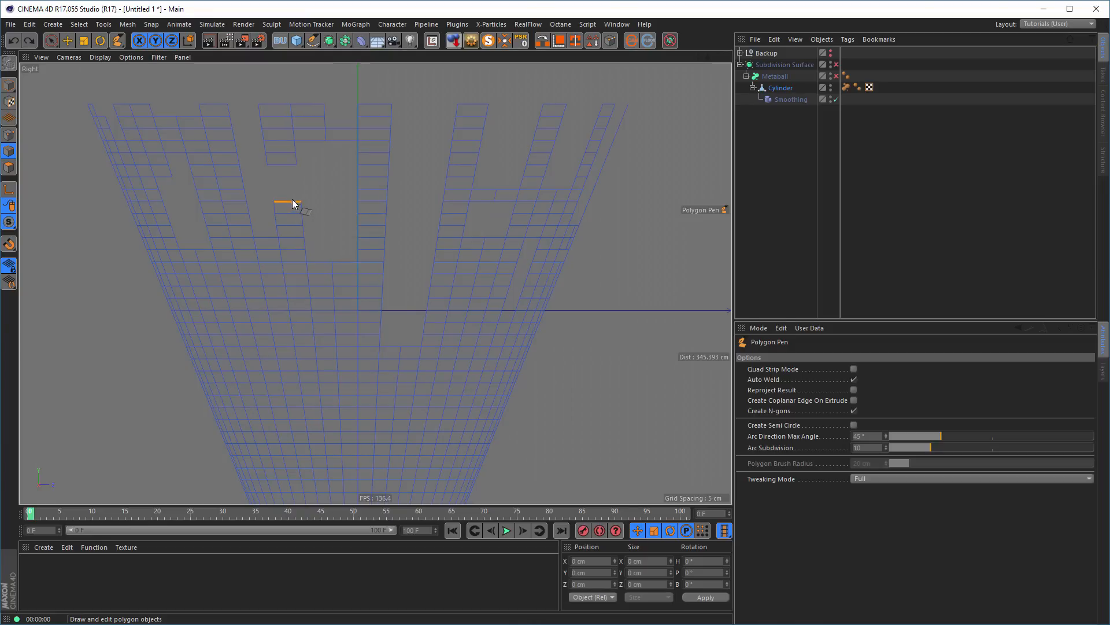
click(295, 177)
scroll(272, 207, down, 5)
middle_click(258, 207)
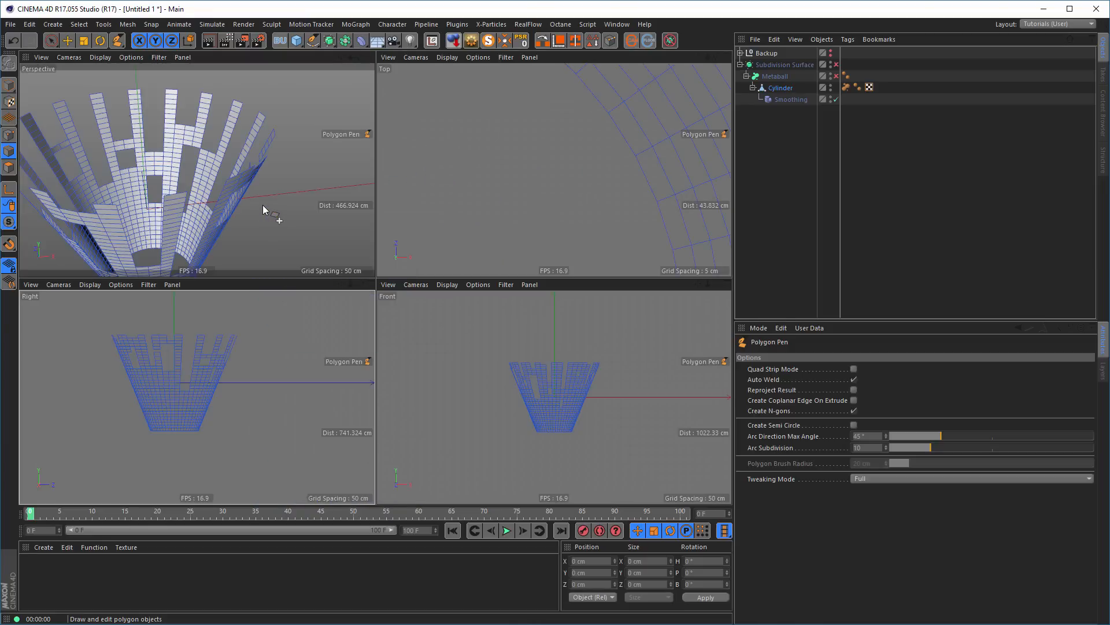
middle_click(262, 205)
alt+drag(240, 244, 324, 257)
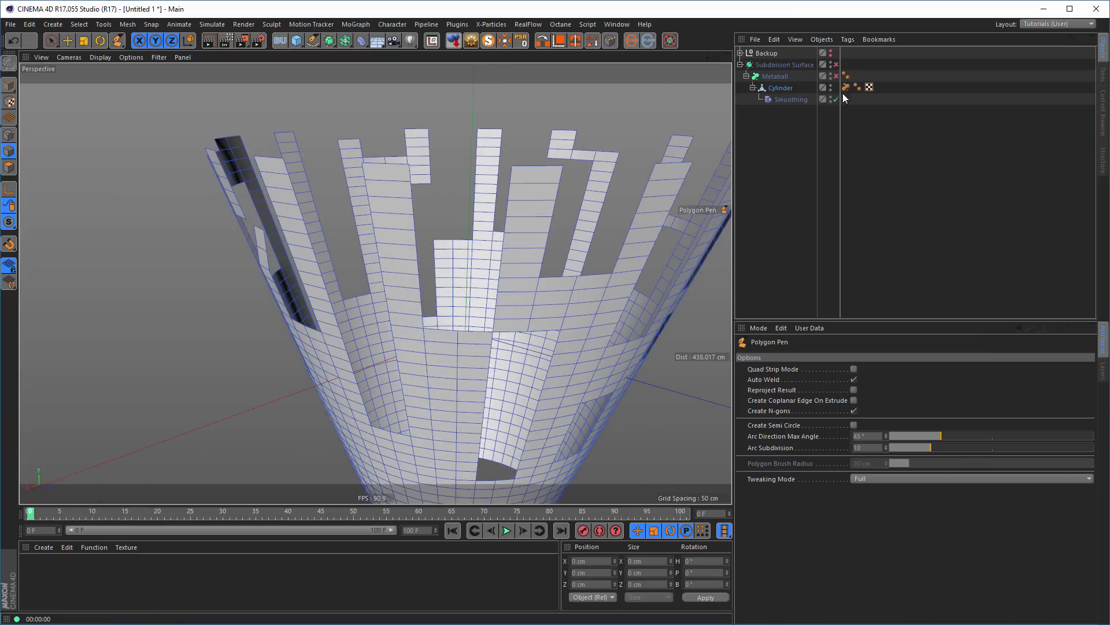
- Re-enable the Metaball and inspect the splash mesh around the edited Cylinder
click(836, 76)
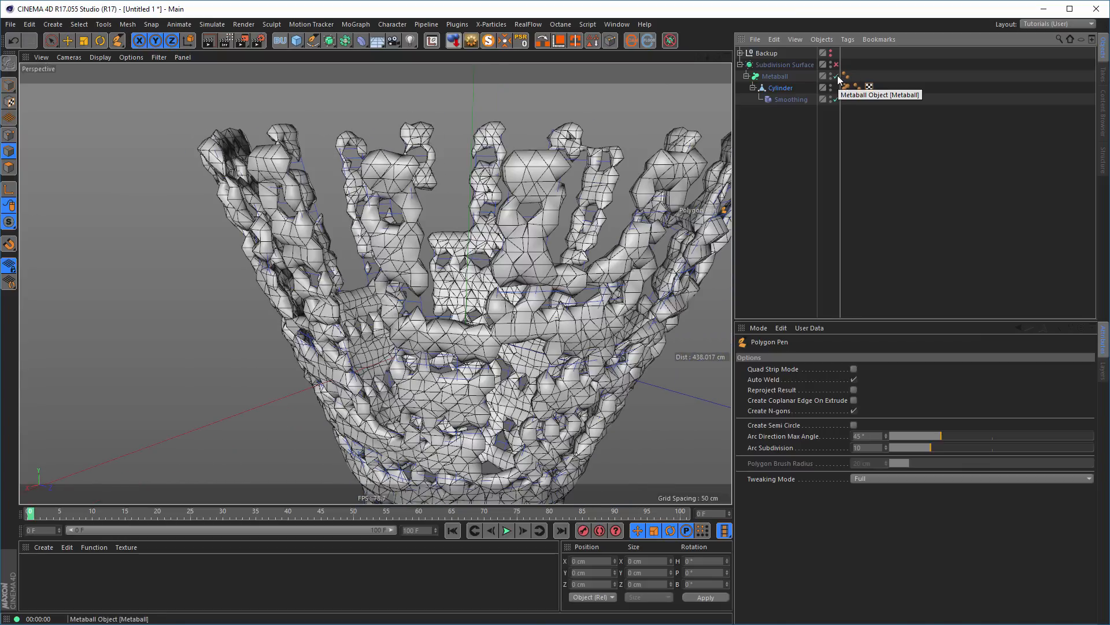
scroll(270, 268, up, 5)
scroll(269, 268, down, 5)
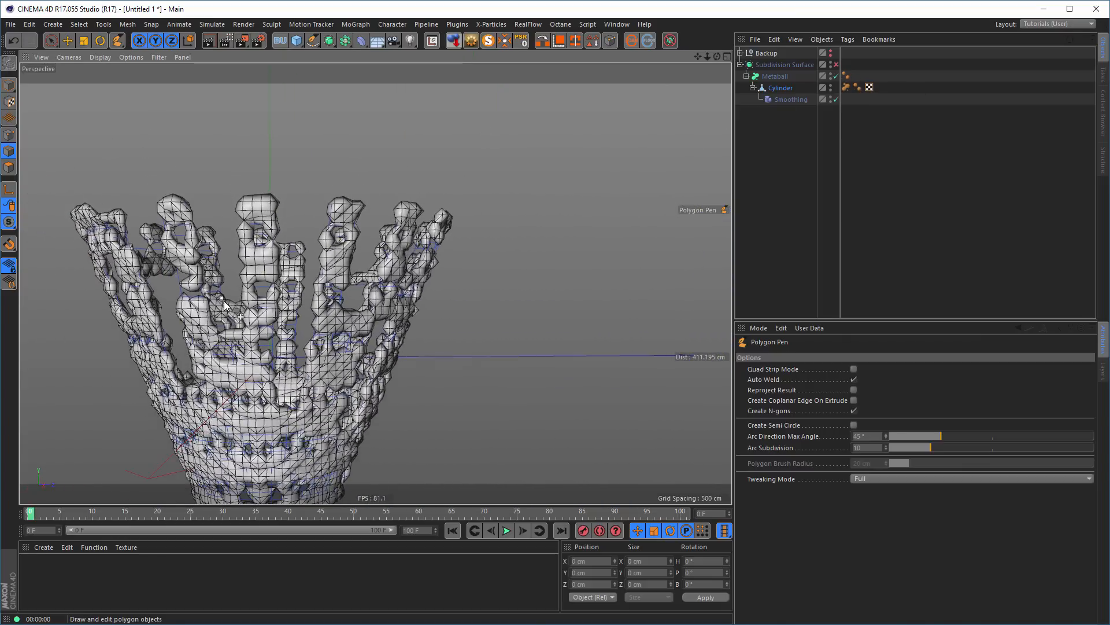
alt+drag(318, 271, 352, 264)
- Try the Triangle type on the Cylinder's Metaball tag, return it to Line, and set its Radius to 1.5 cm
click(846, 87)
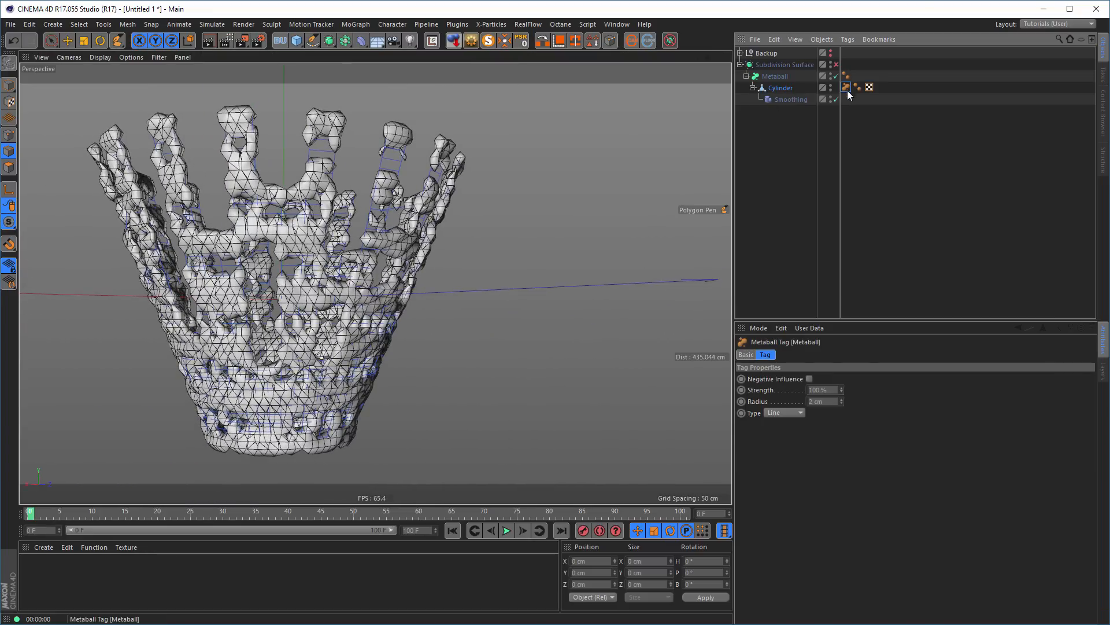
click(796, 412)
click(781, 448)
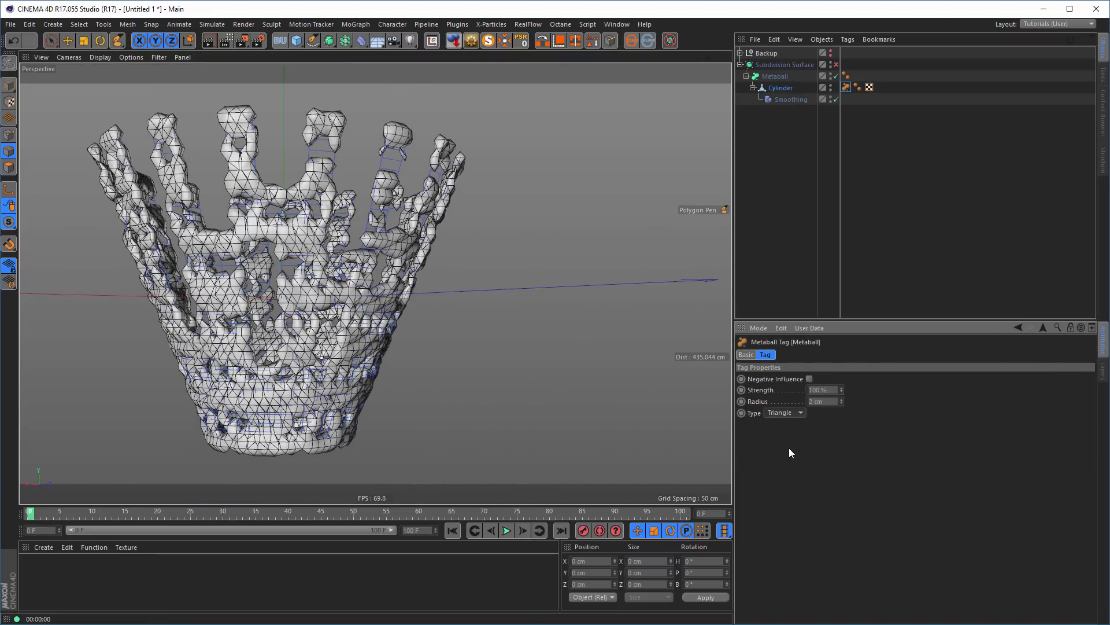
click(785, 412)
click(821, 402)
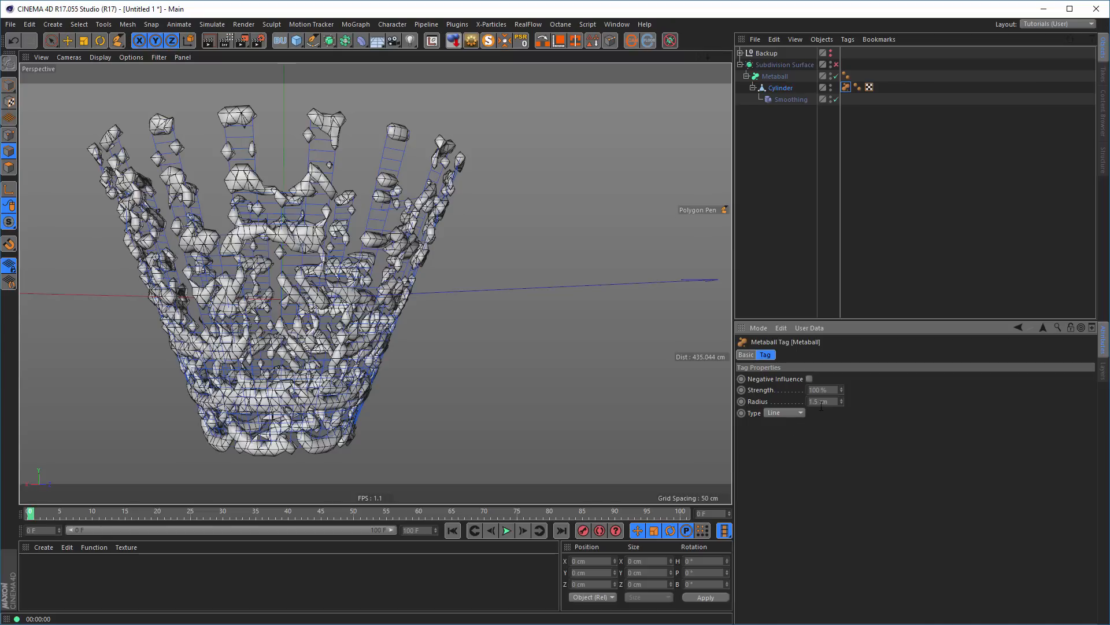
alt+drag(345, 308, 421, 300)
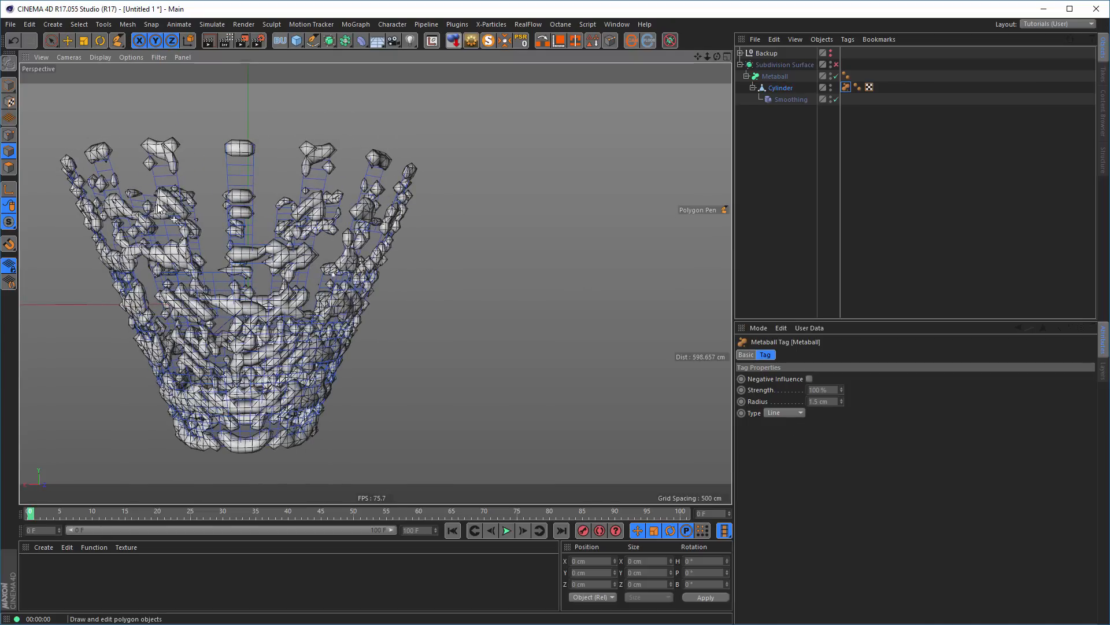
- Return to Model mode, render the splash in the viewport, and enable the Subdivision Surface
click(9, 86)
alt+middle_drag(230, 241, 331, 224)
mouse_move(331, 224)
alt+mouse_down()
mouse_move(387, 220)
mouse_move(332, 217)
alt+mouse_up()
key(ctrl+r)
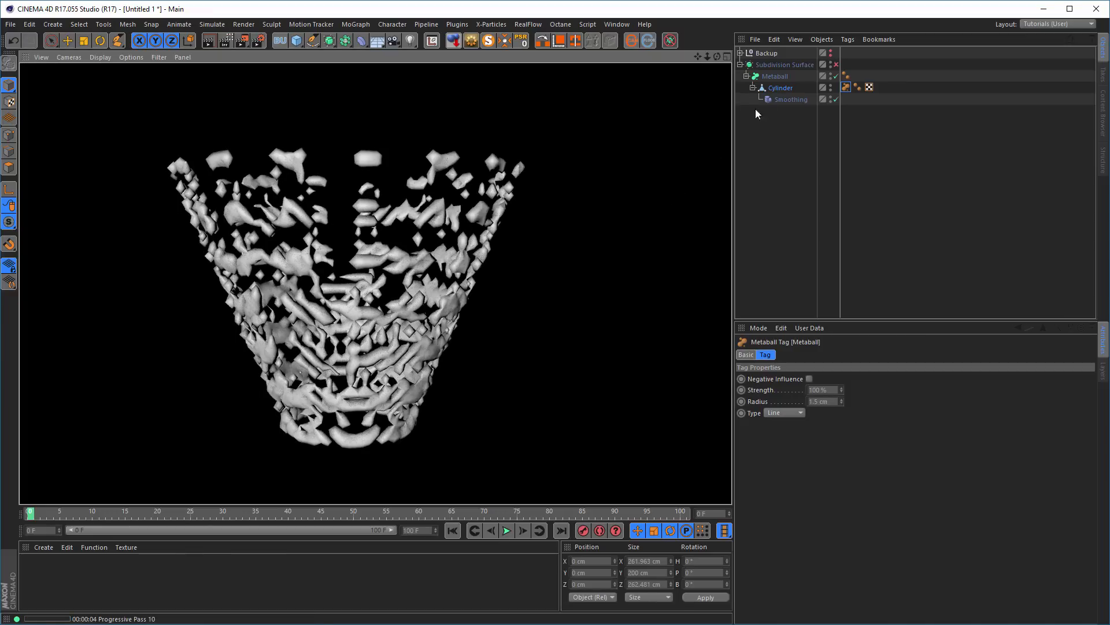
click(836, 64)
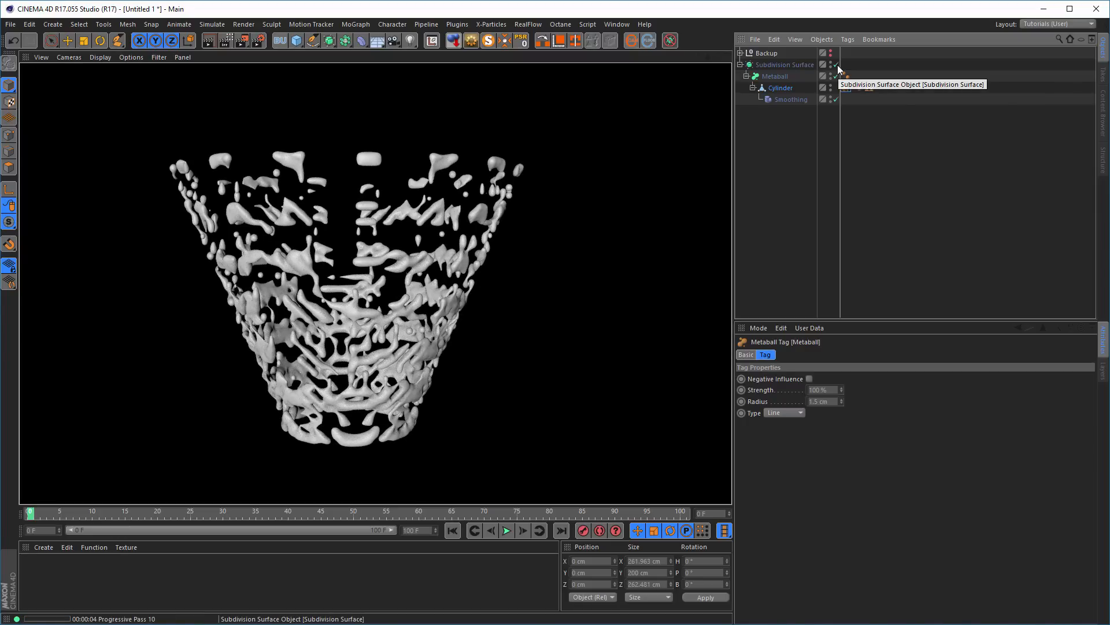
click(809, 65)
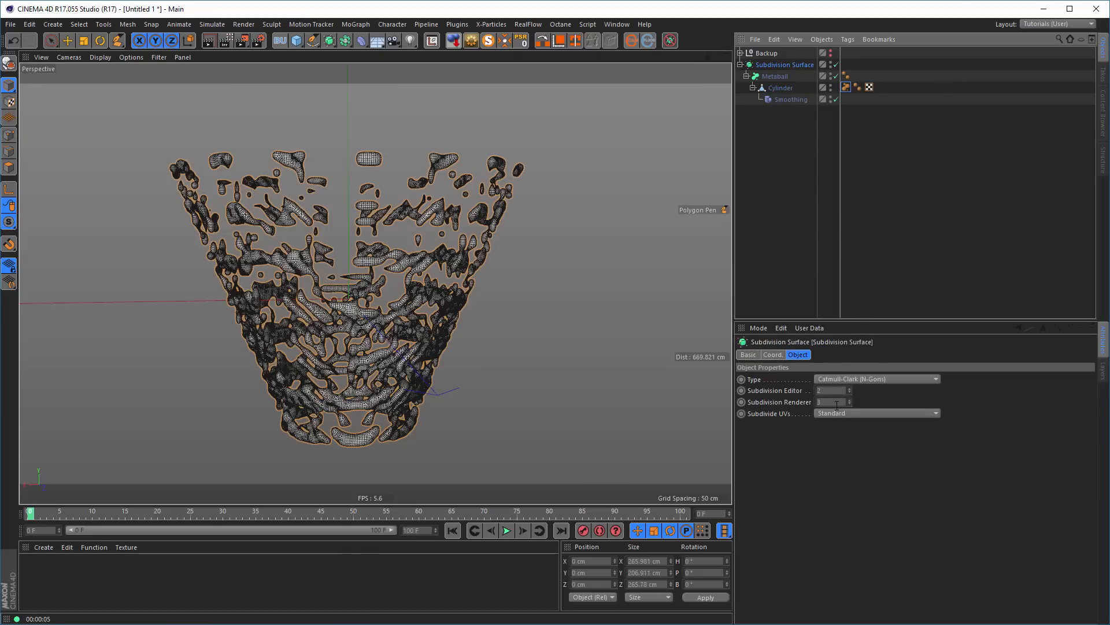
- Set the Radius of the Cylinder's Metaball tag to 1.8 cm and check the splash
click(846, 76)
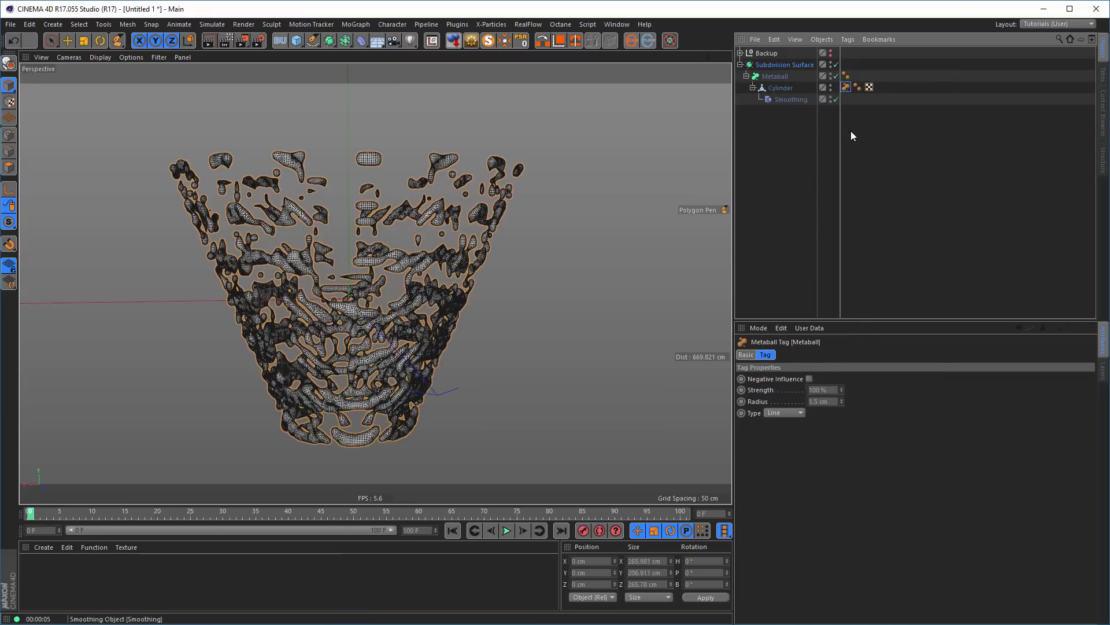
double_click(826, 401)
text(1.8)
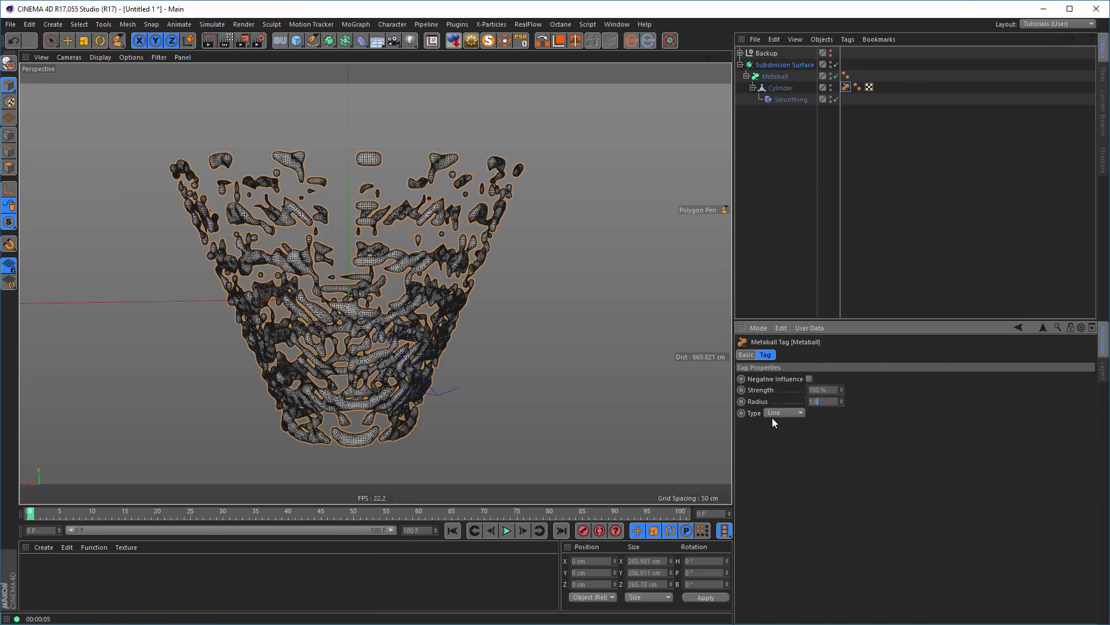
text(,8)
key(Return)
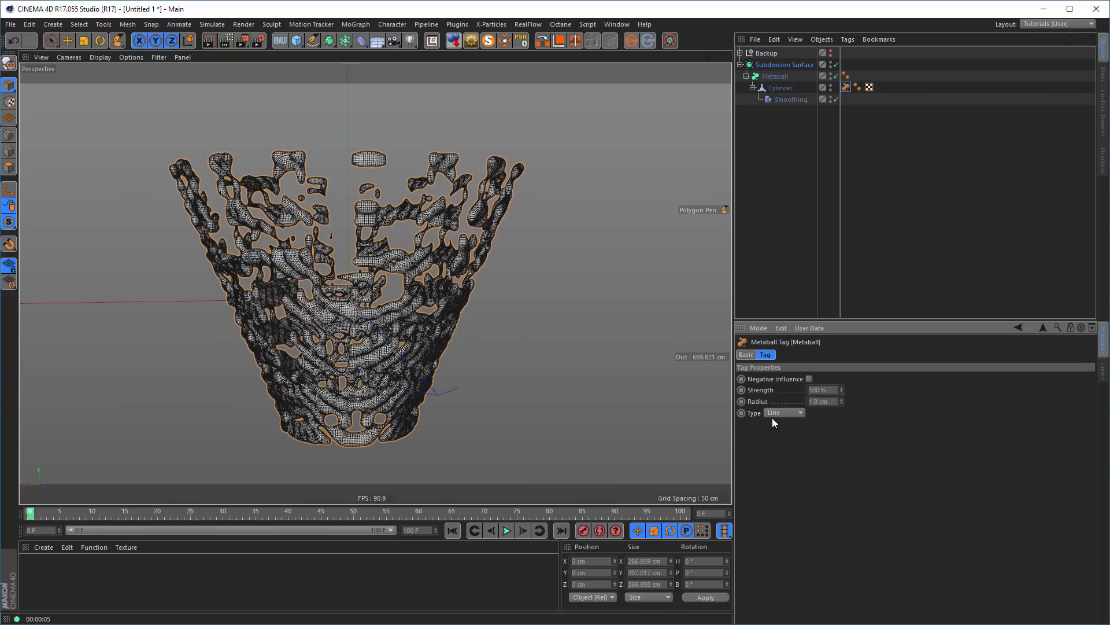
alt+right_drag(460, 315, 401, 323)
alt+middle_drag(401, 322, 409, 325)
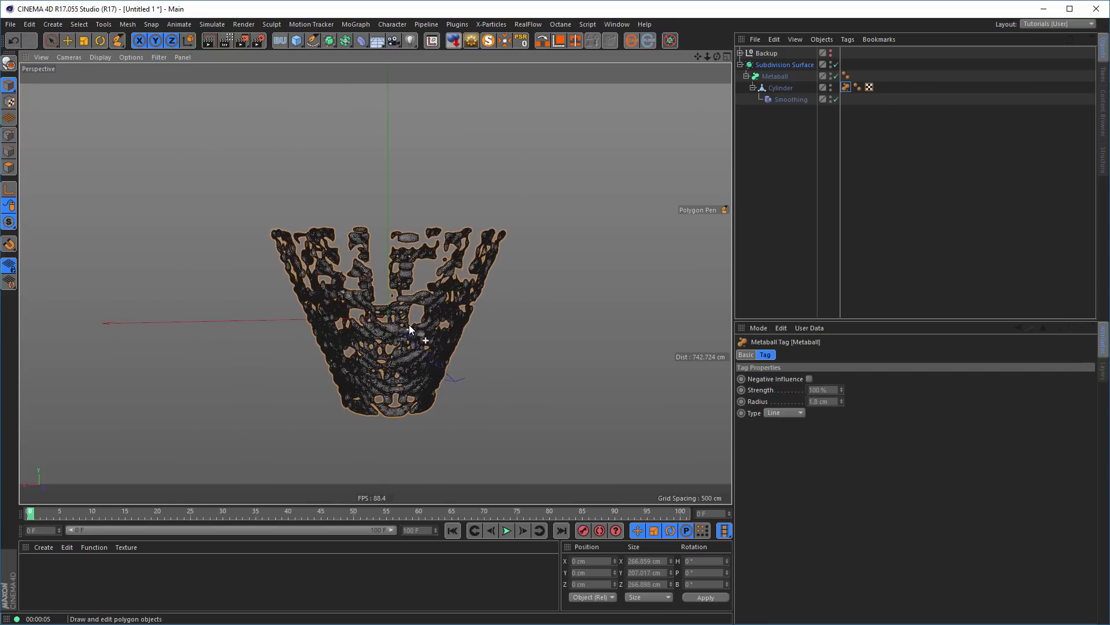
alt+drag(408, 325, 408, 310)
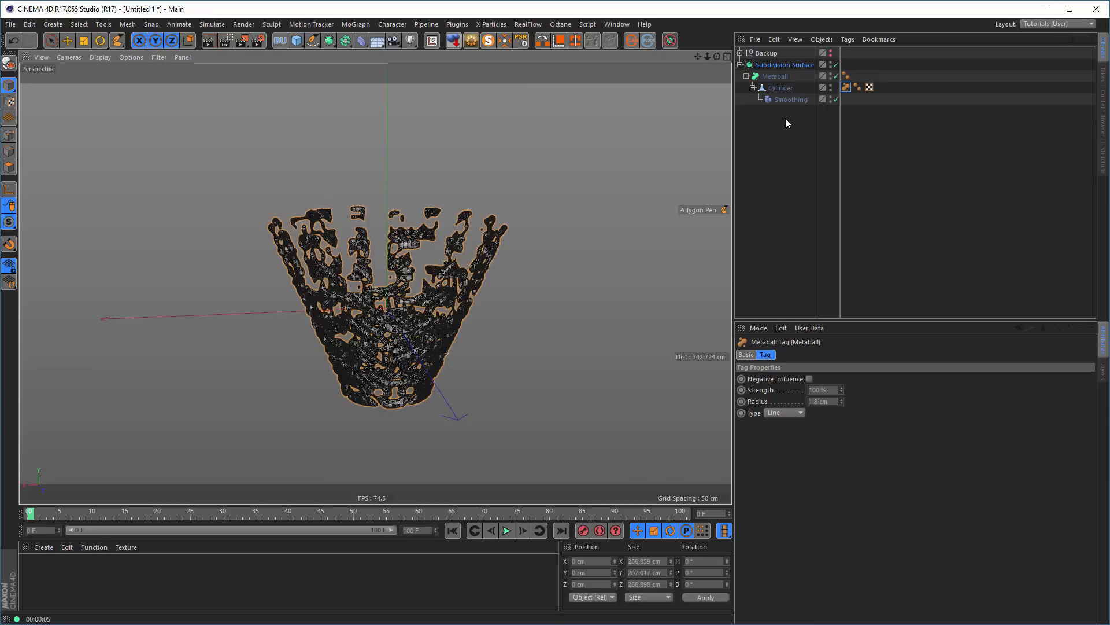
- Save the scene to the Desktop under the file name rain
key(ctrl+s)
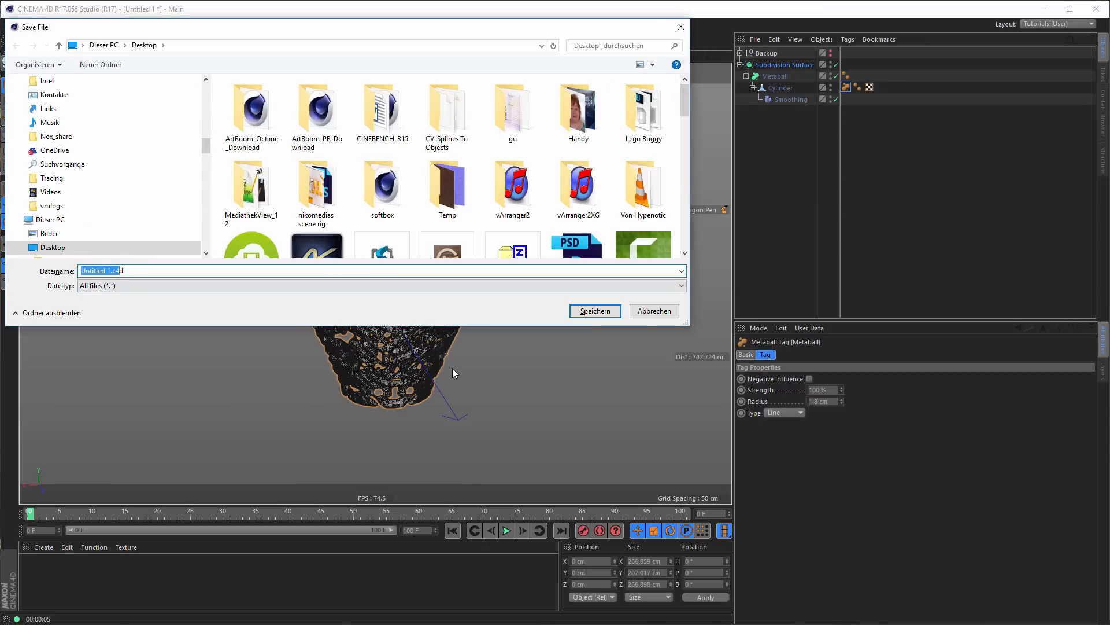
text(rain)
key(Return)
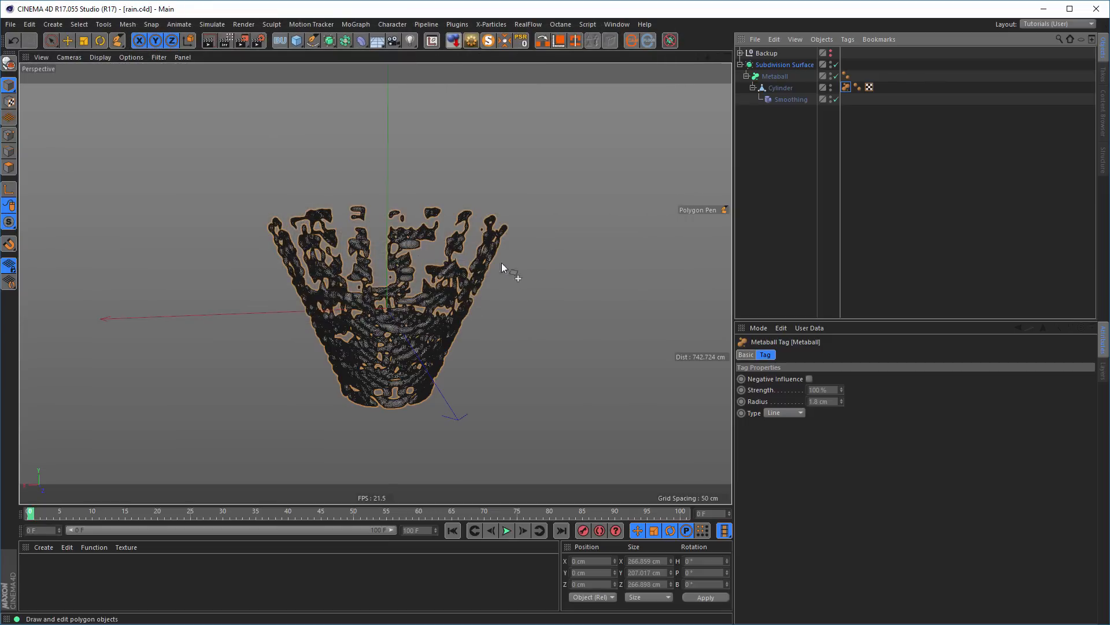
- Review the drops.jpg reference image in the Picture Viewer and close the viewer
click(784, 65)
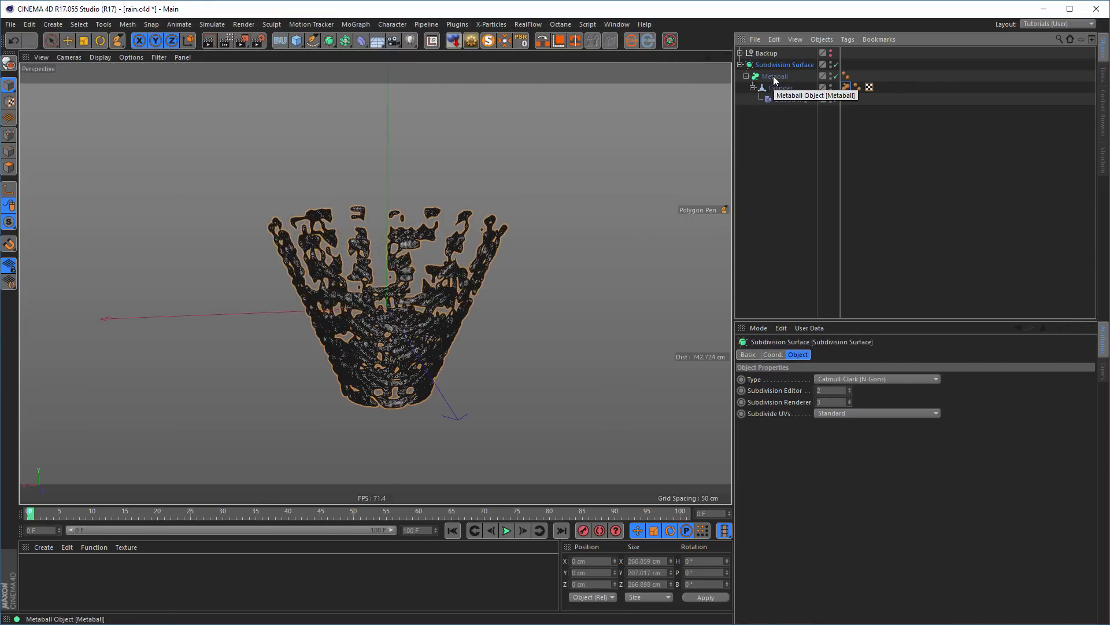
key(shift+F6)
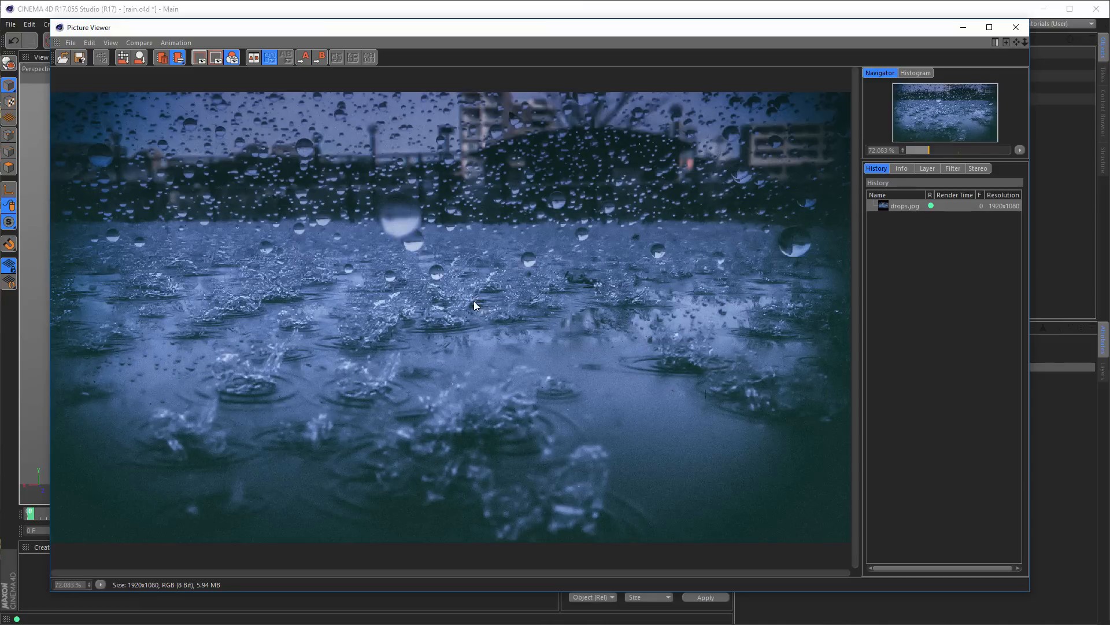
click(1020, 30)
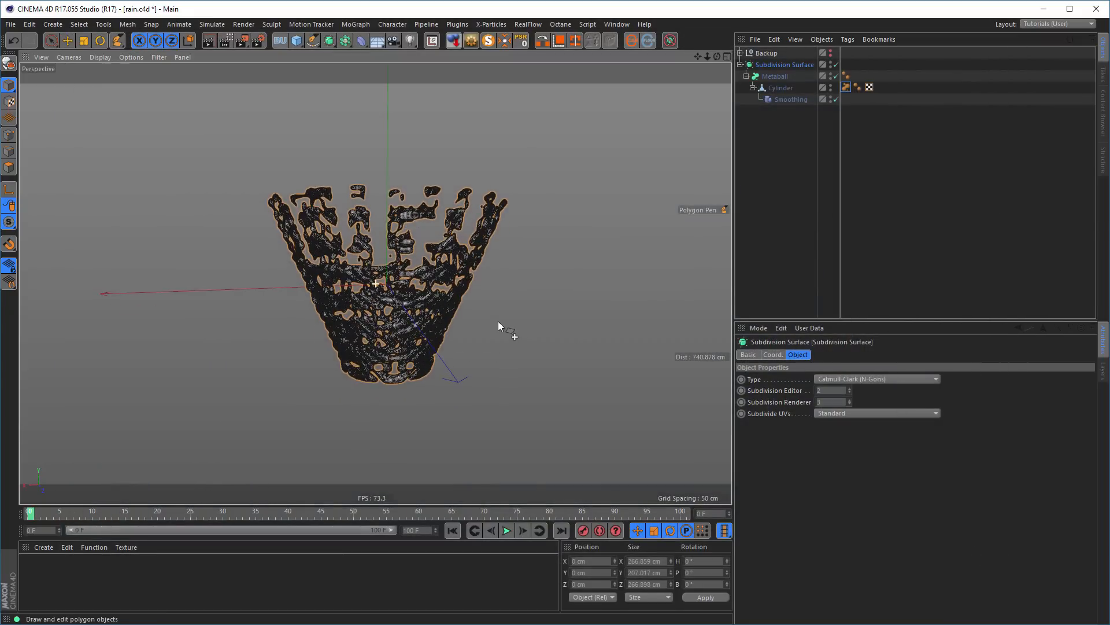
- Compare the splash with the Subdivision Surface switched off and on
click(835, 65)
click(835, 64)
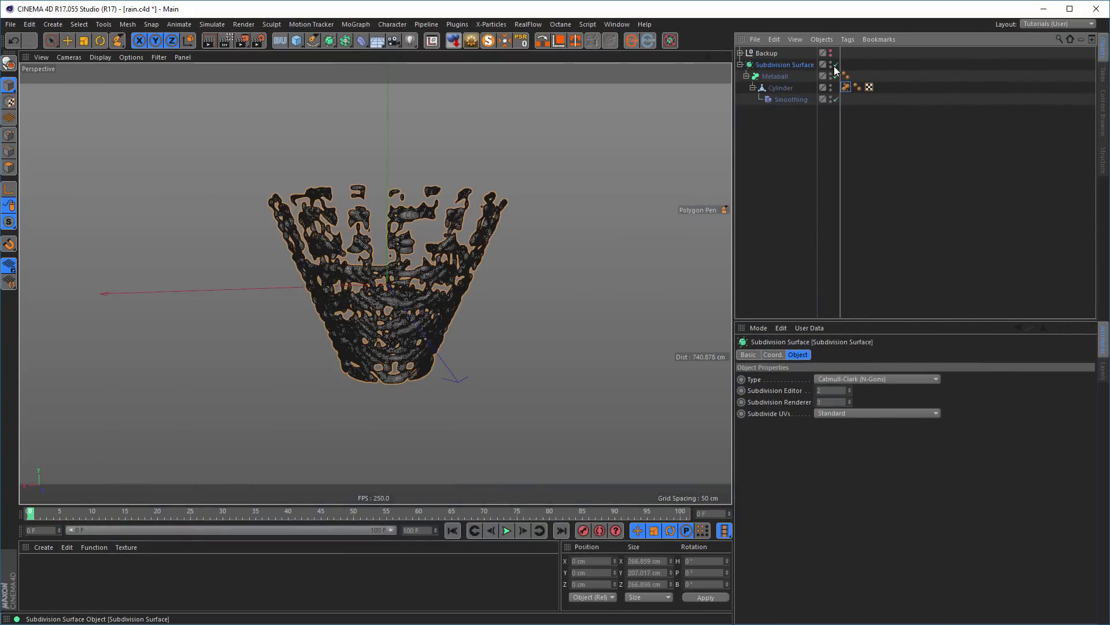
mouse_move(456, 277)
alt+mouse_down()
mouse_move(439, 283)
mouse_move(453, 276)
alt+mouse_up()
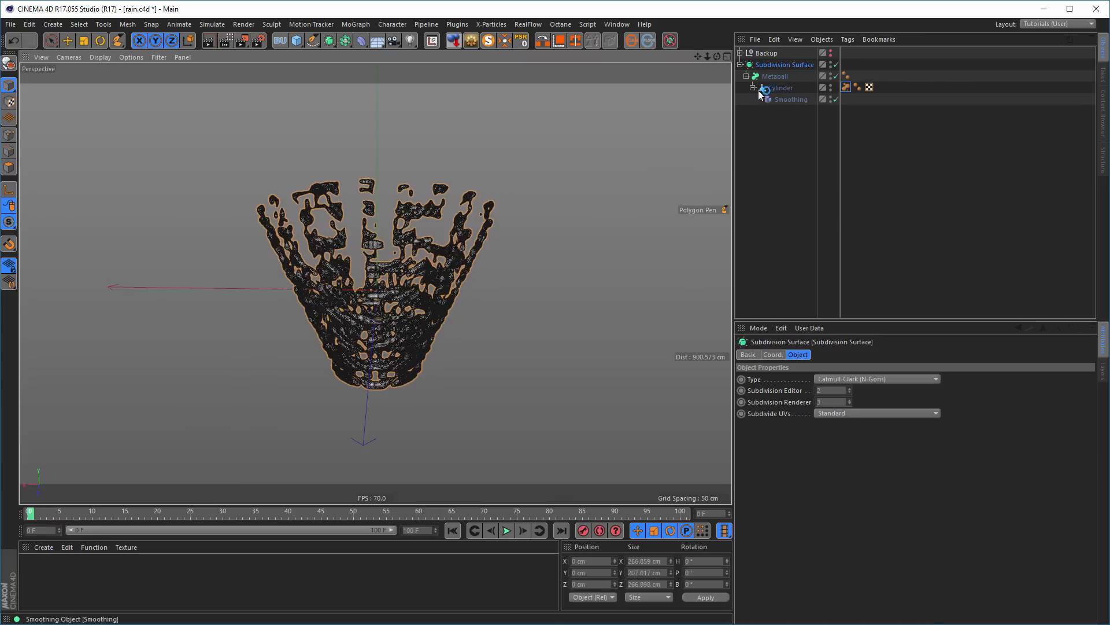
- Switch off the Subdivision Surface and generate a polygon copy of the Metaball with Current State to Object
click(773, 76)
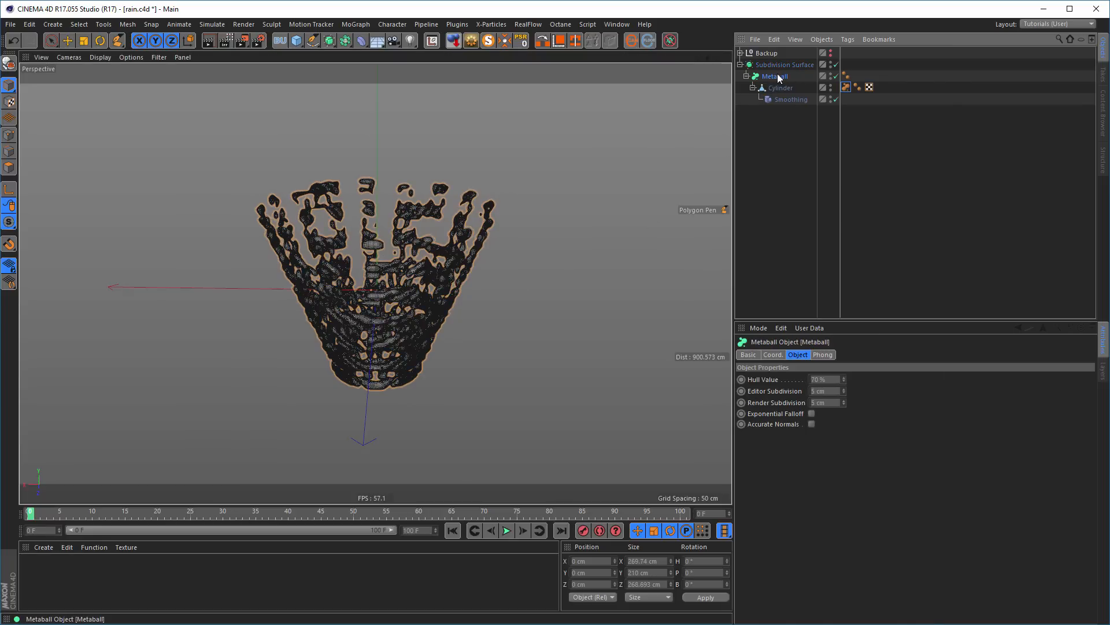
alt+drag(442, 263, 430, 263)
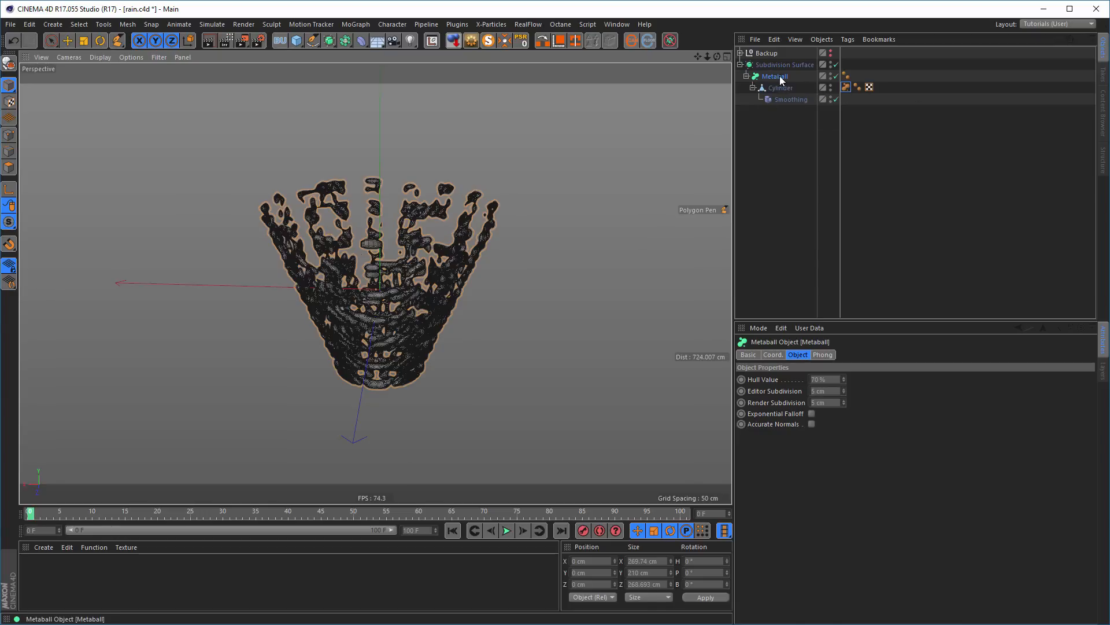
key(q)
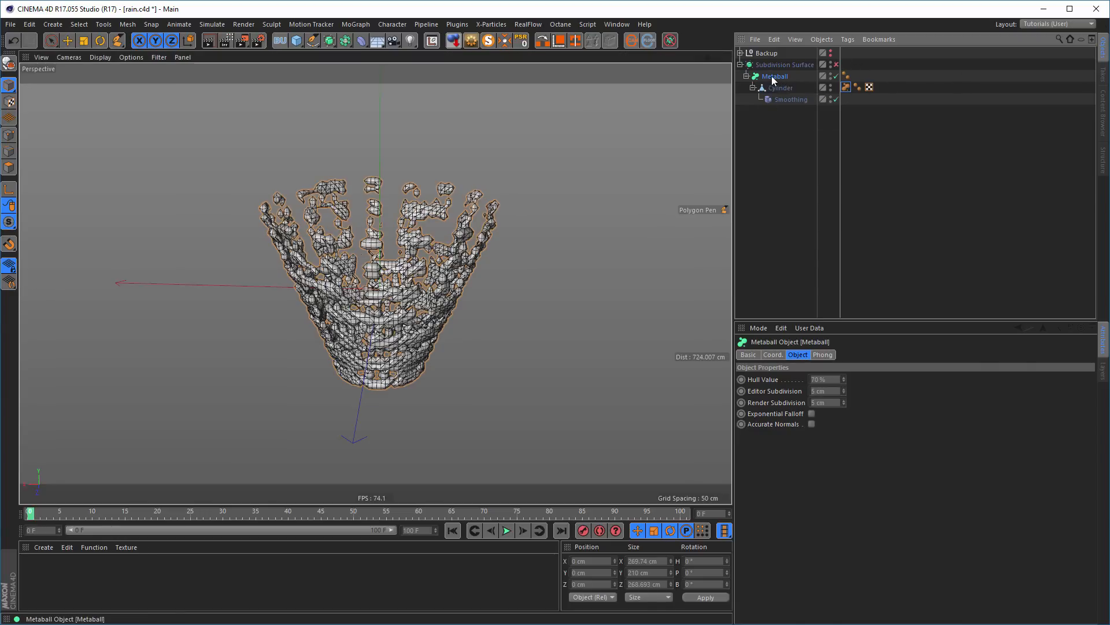
right_click(770, 81)
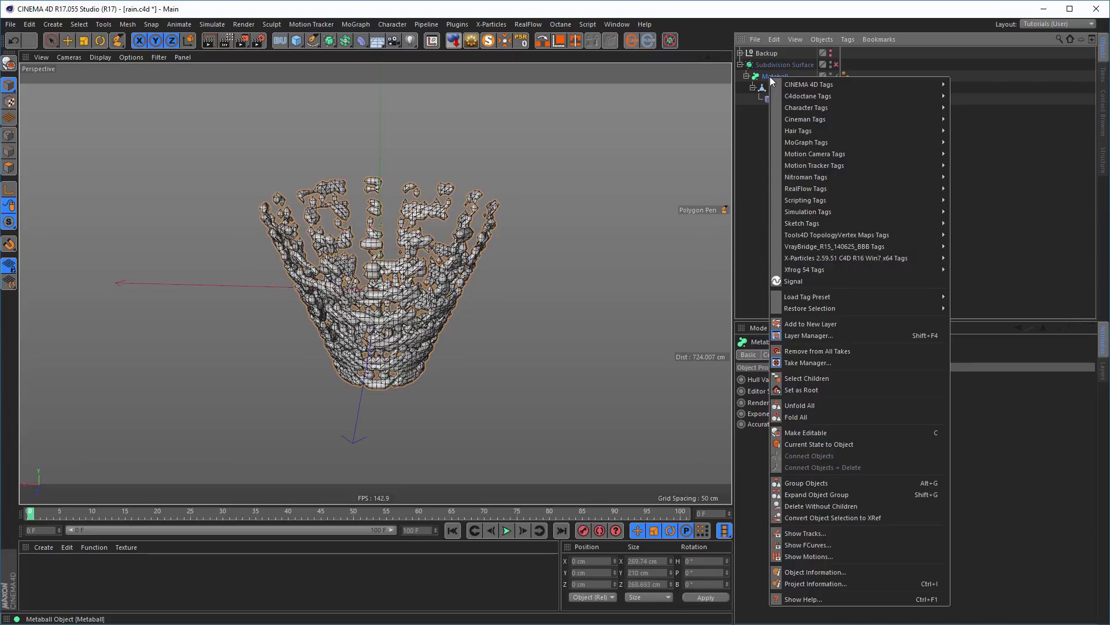
click(824, 444)
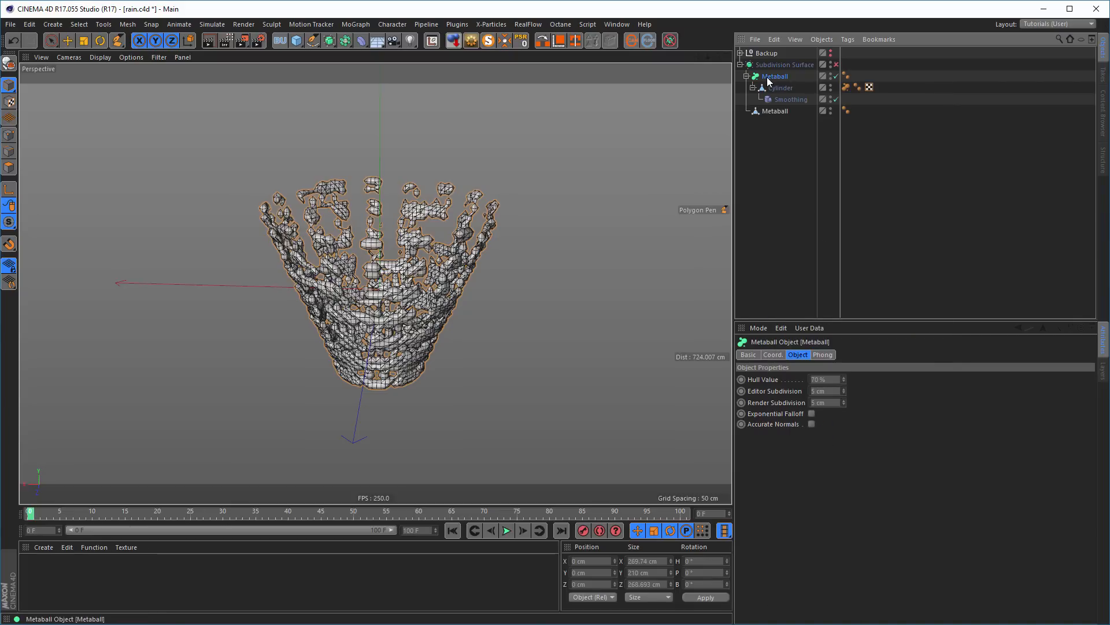
- Move the original Metaball hierarchy into the Backup group, disable its Metaball and Smoothing, and select the polygon Metaball
drag(776, 79, 765, 50)
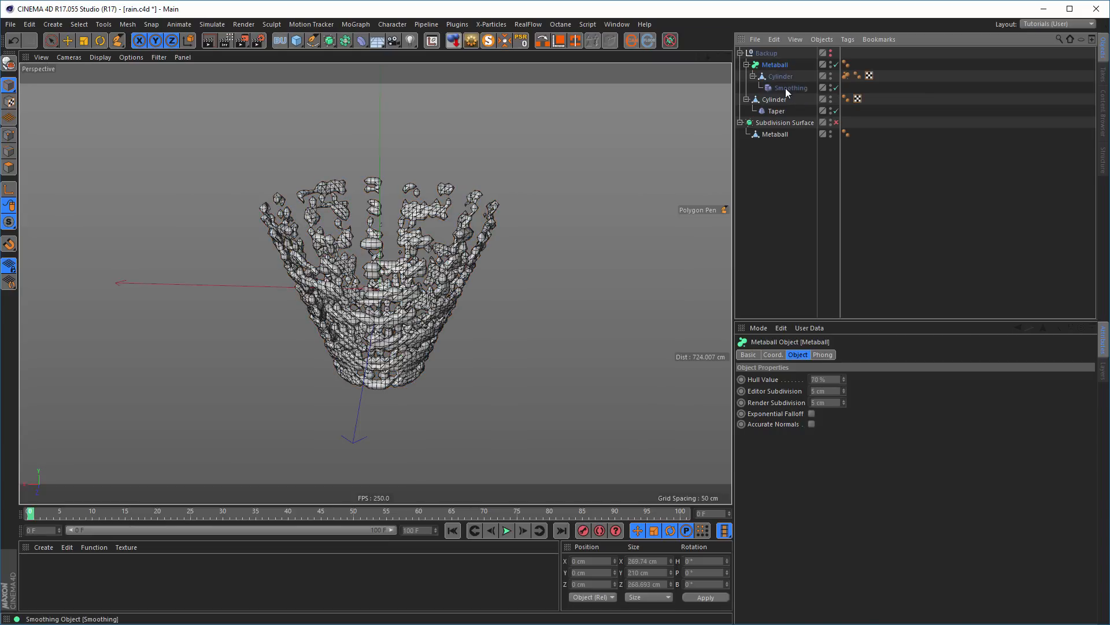
click(836, 64)
click(836, 87)
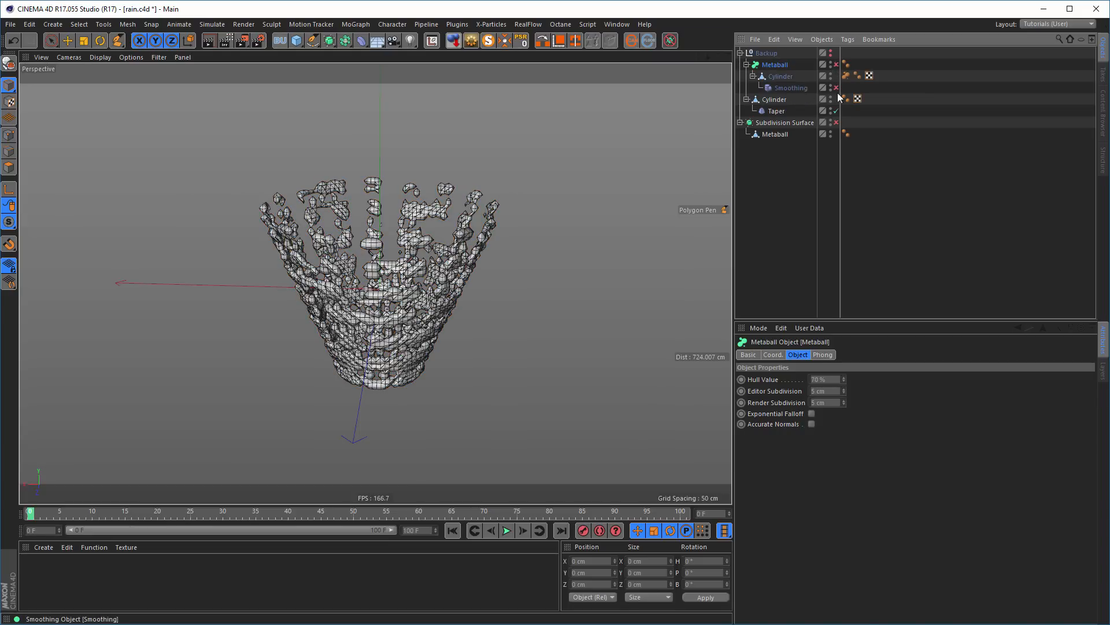
click(740, 53)
click(773, 77)
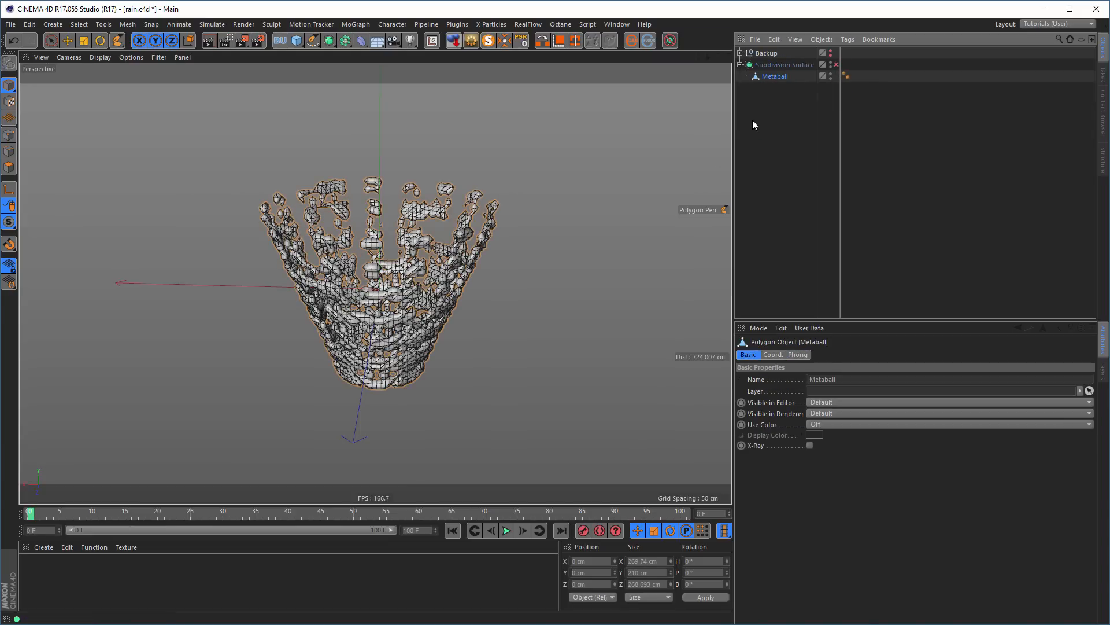
- Move the polygon Metaball's axis to its base using Axis Center with Y at -100% and Auto Update enabled
alt+drag(437, 346, 428, 307)
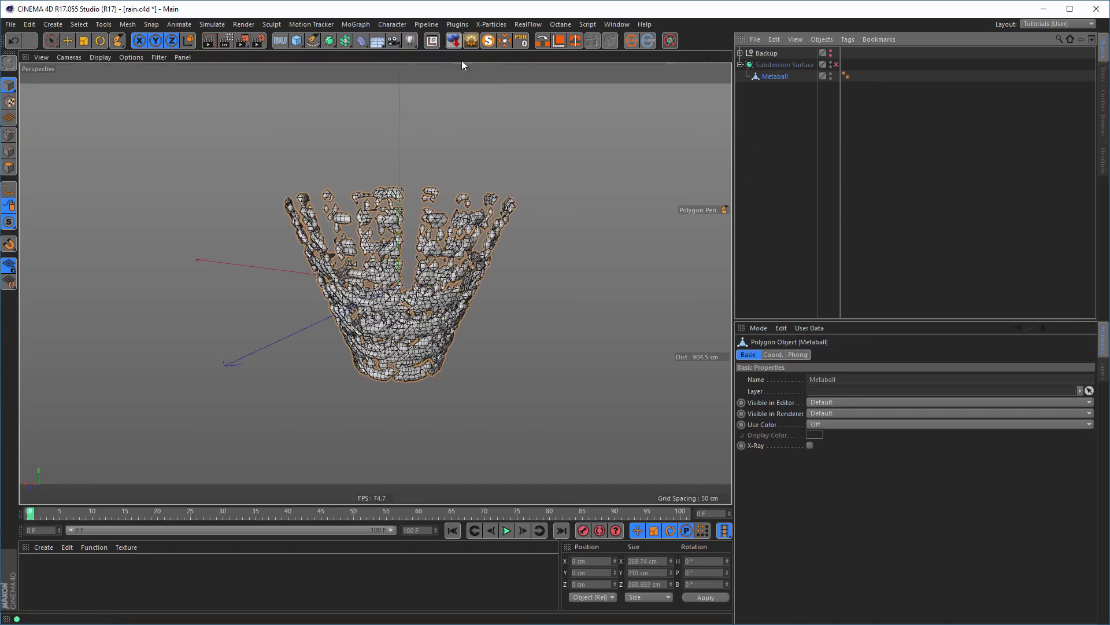
click(503, 42)
click(71, 40)
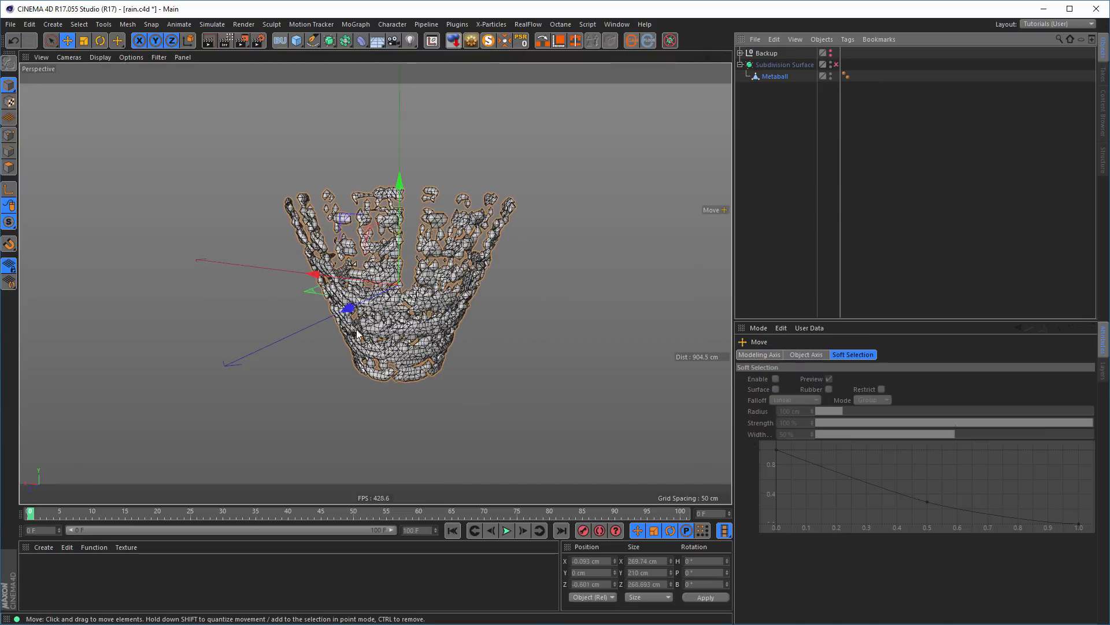
alt+drag(463, 324, 457, 386)
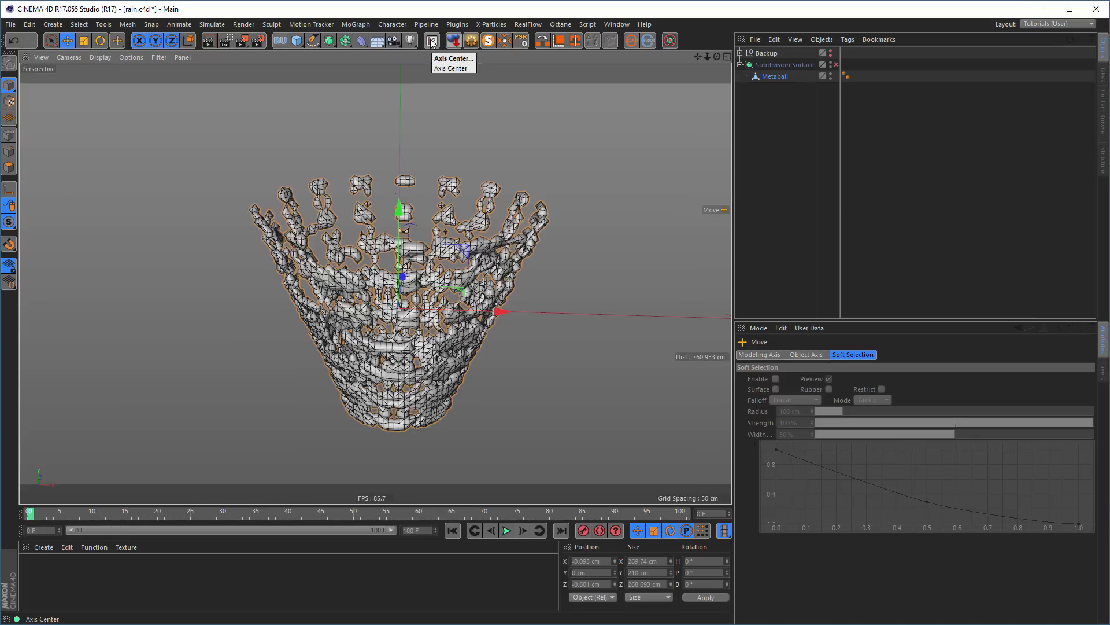
click(126, 24)
mouse_move(131, 132)
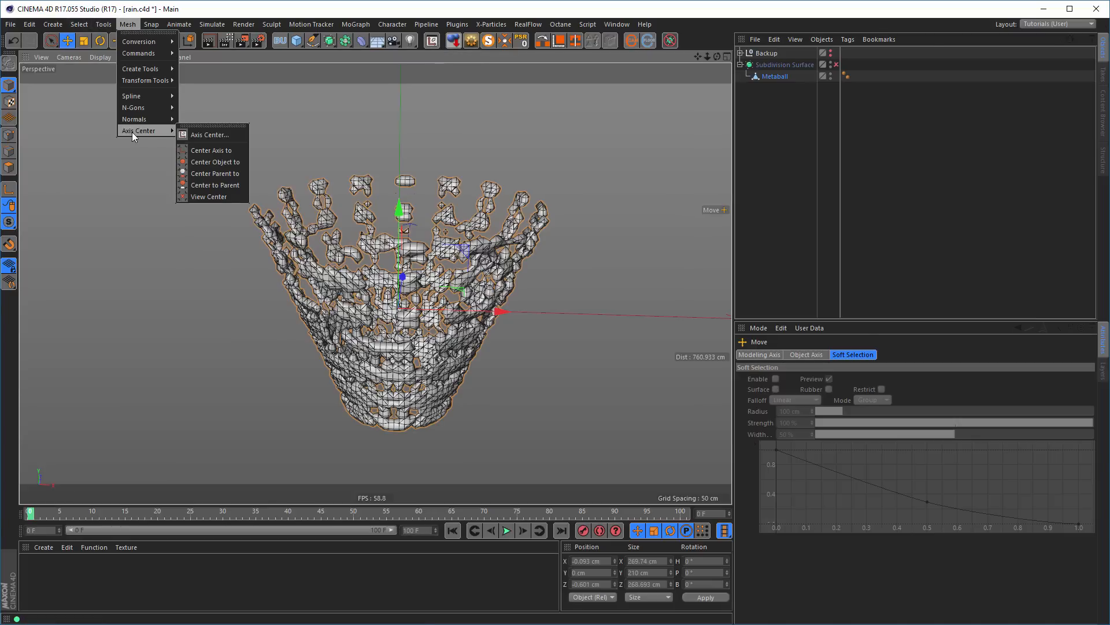
click(200, 134)
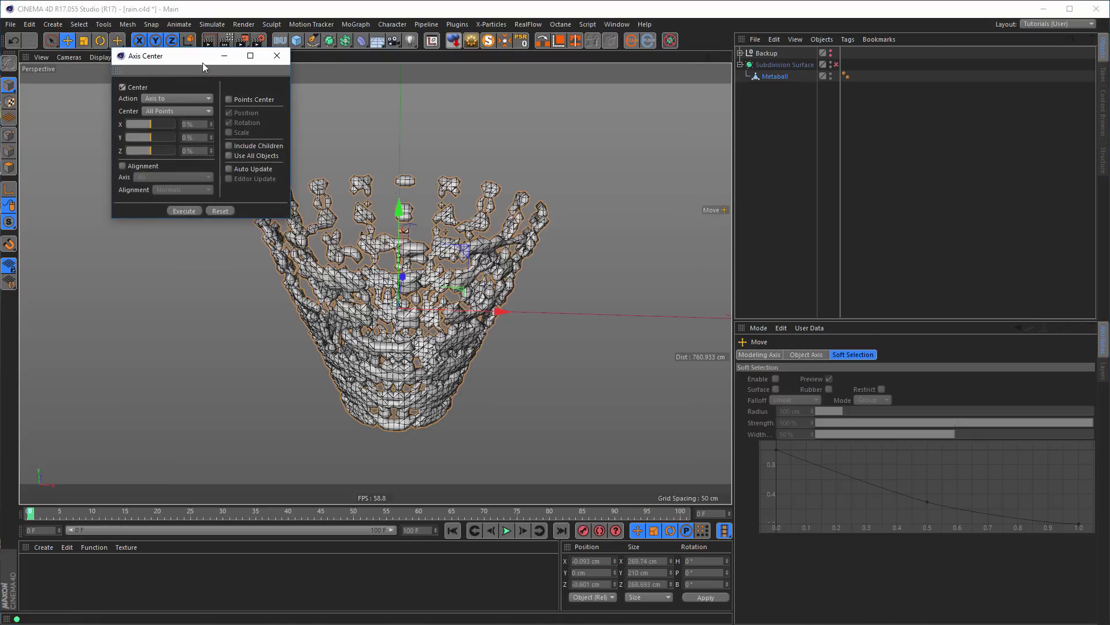
drag(202, 58, 732, 181)
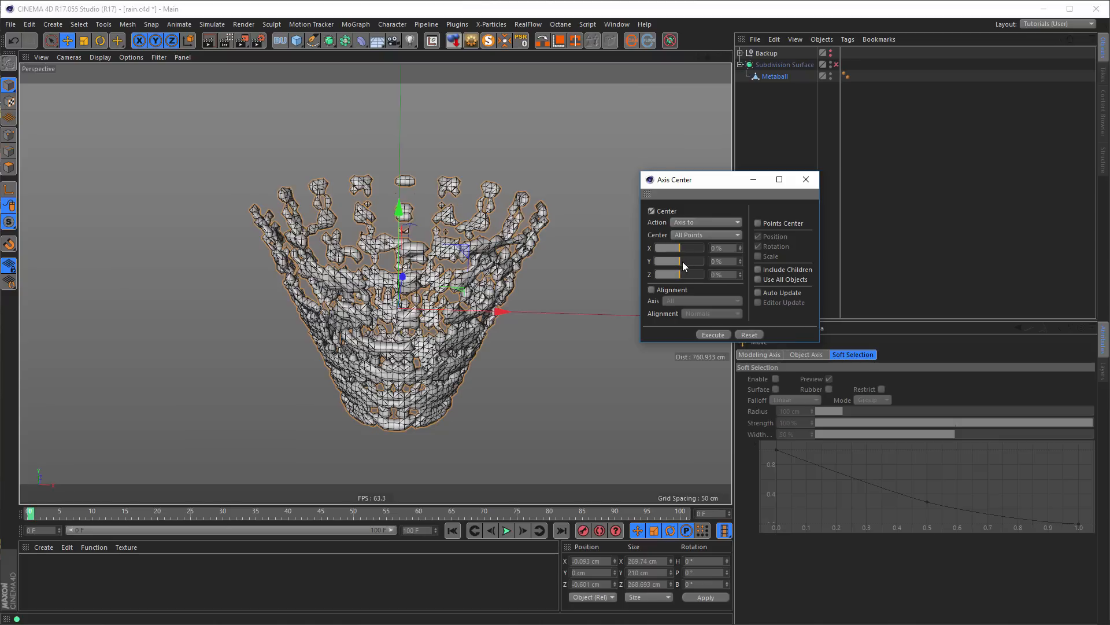
drag(682, 261, 621, 318)
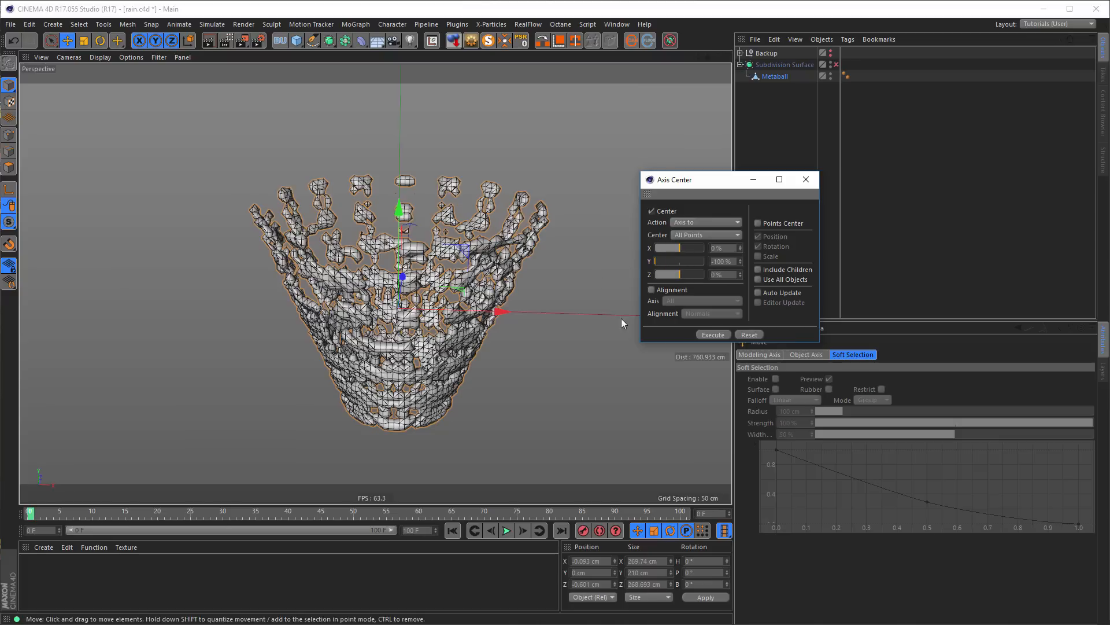
click(758, 292)
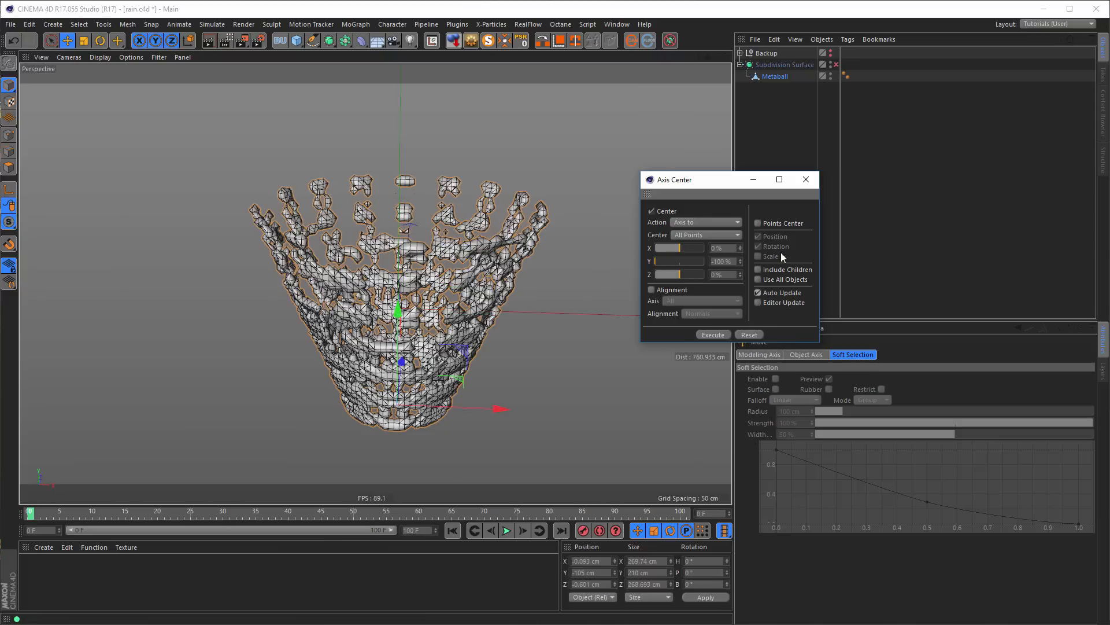
click(807, 180)
- Reset the polygon Metaball's PSR so that its base sits on the world origin
mouse_move(386, 328)
alt+mouse_down()
mouse_move(391, 376)
mouse_move(399, 343)
alt+mouse_up()
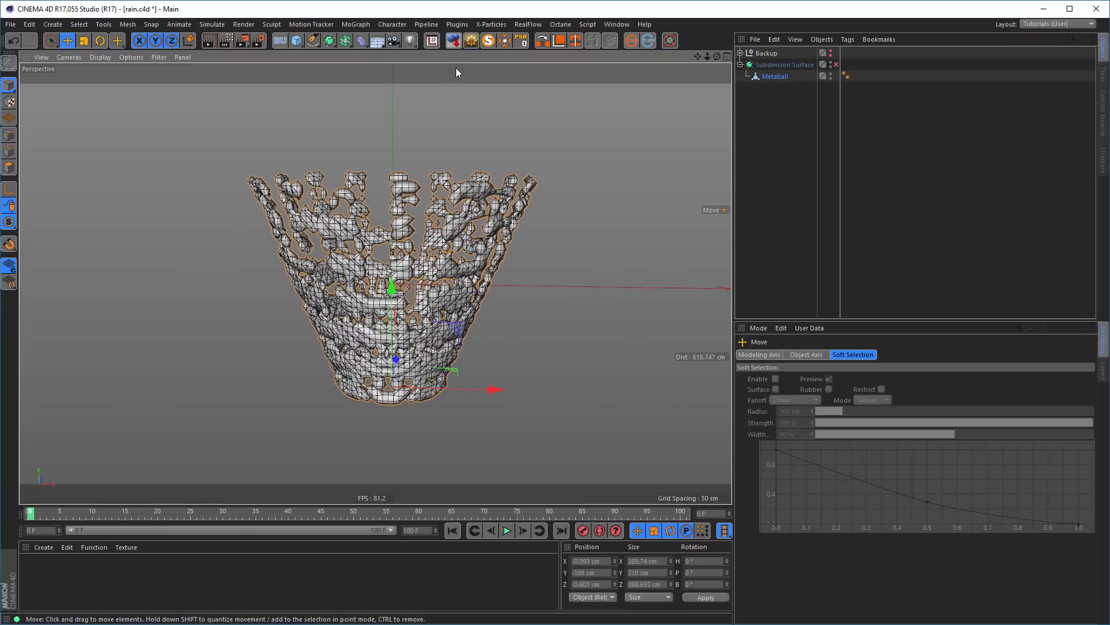
alt+middle_drag(431, 291, 422, 358)
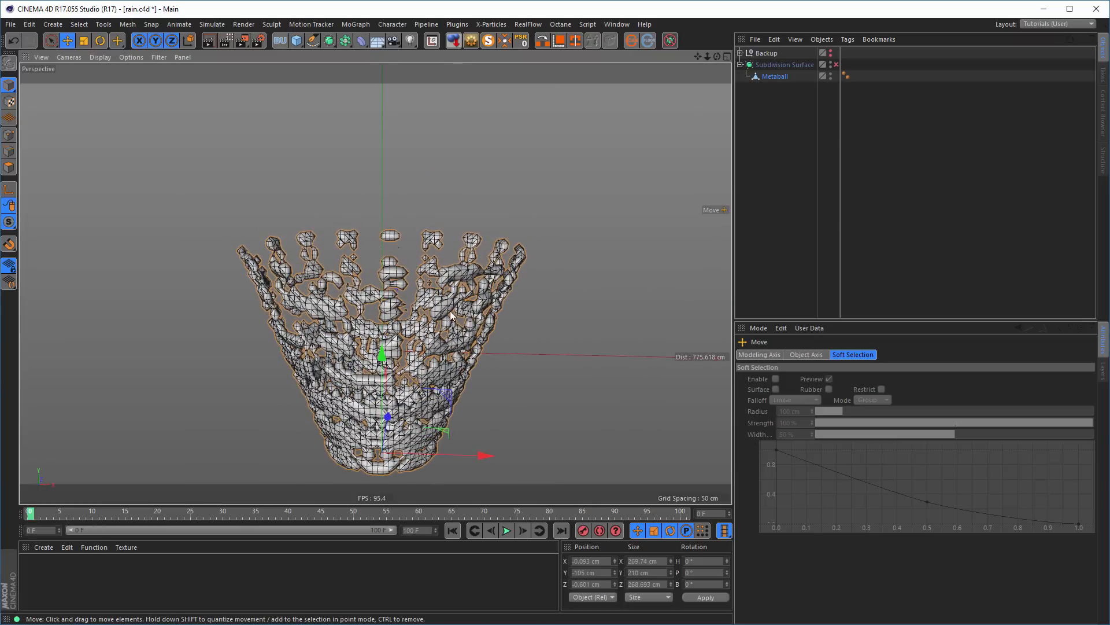
alt+drag(451, 315, 532, 345)
alt+drag(337, 322, 374, 320)
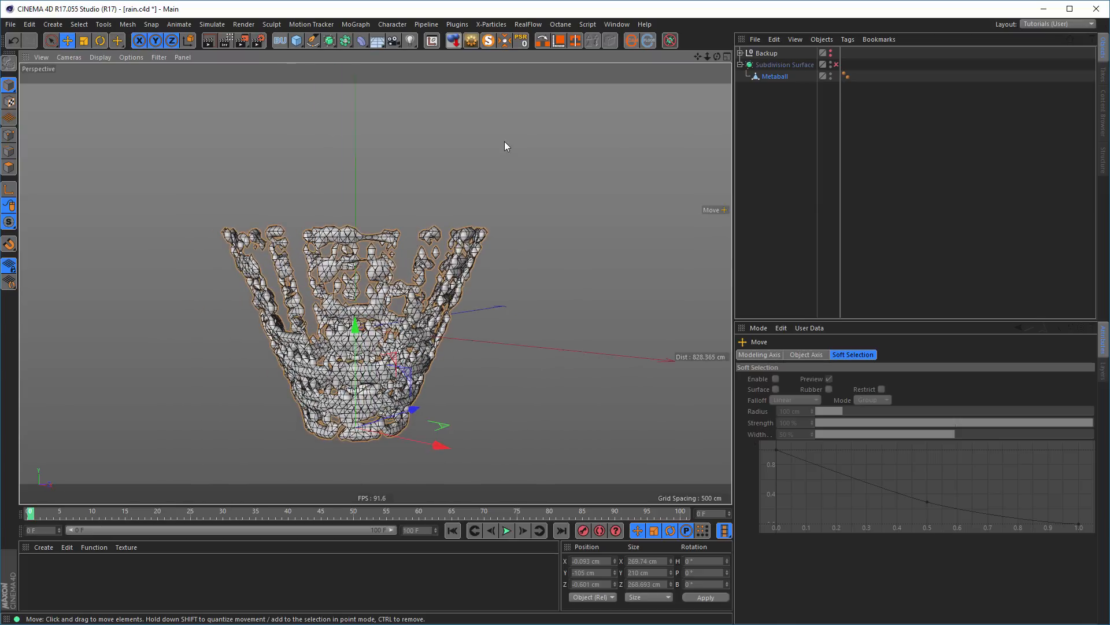
click(519, 43)
alt+middle_drag(380, 247, 430, 331)
alt+drag(430, 331, 380, 306)
alt+middle_drag(379, 306, 404, 311)
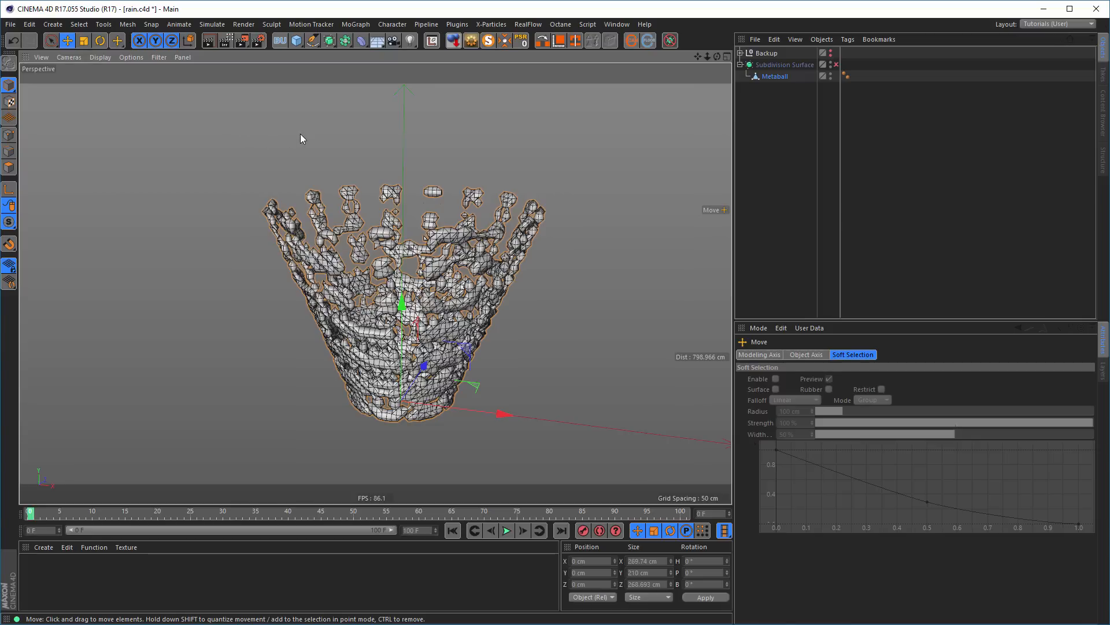
- Search the Commander for "reset ps" to find the Reset PSR command, and close it without running the command
key(shift+c)
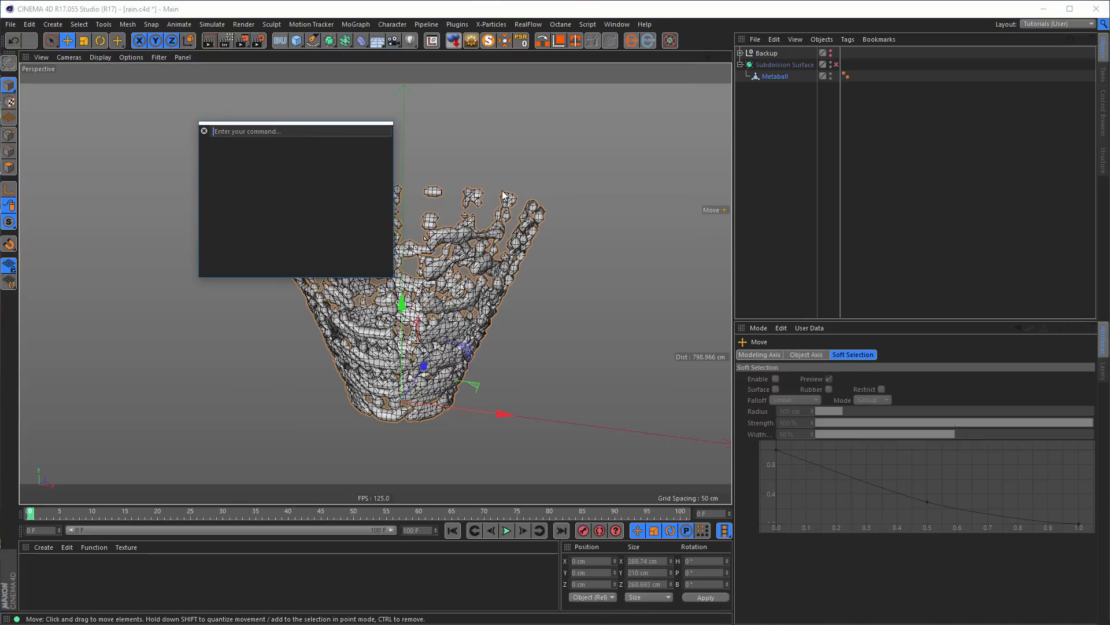
text(reset)
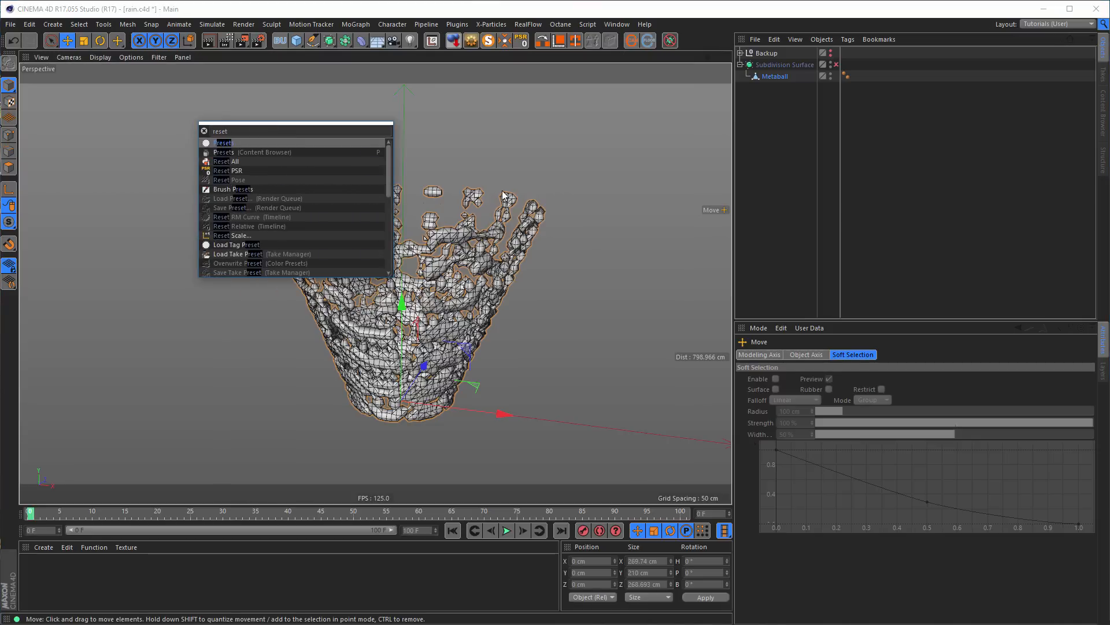
text( ps)
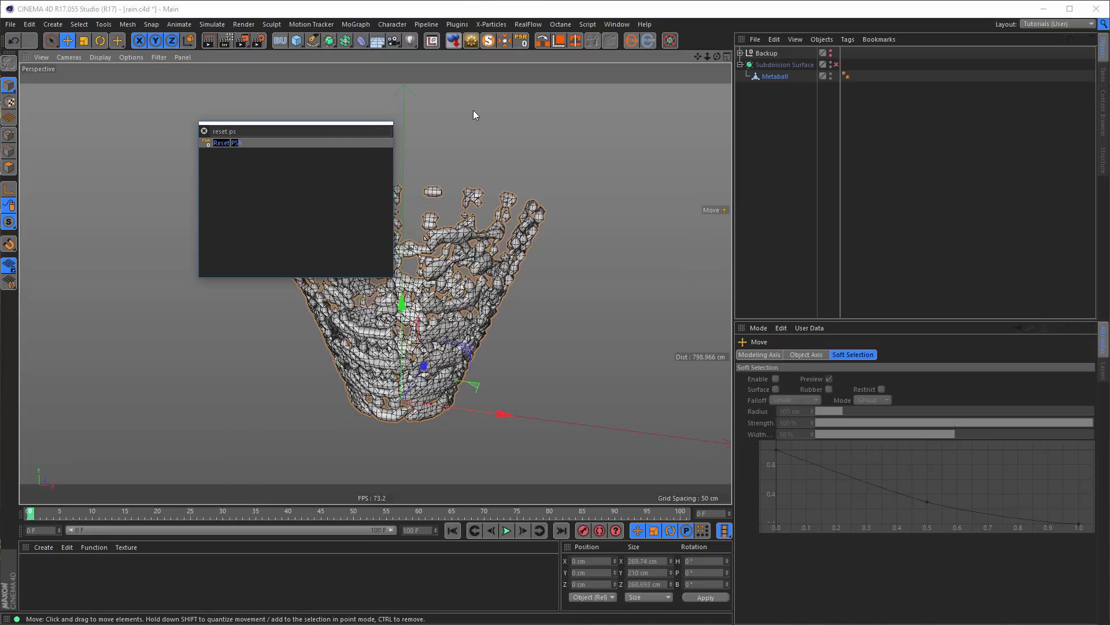
click(553, 133)
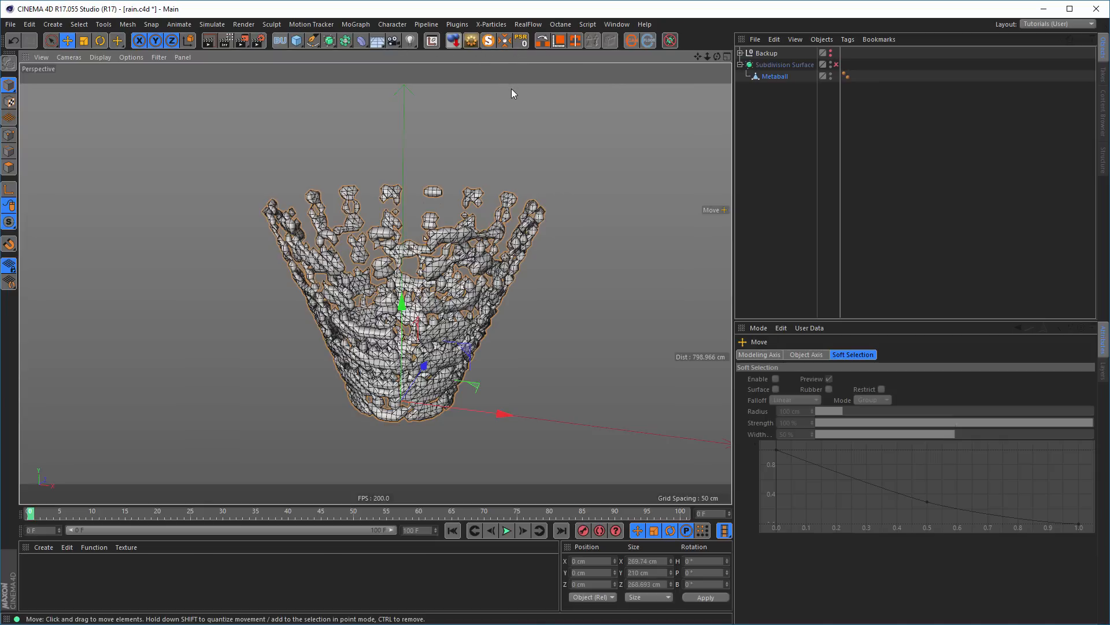
- Open Customize Commands and filter the command names by "reset ps" to locate Reset PSR
key(shift+F12)
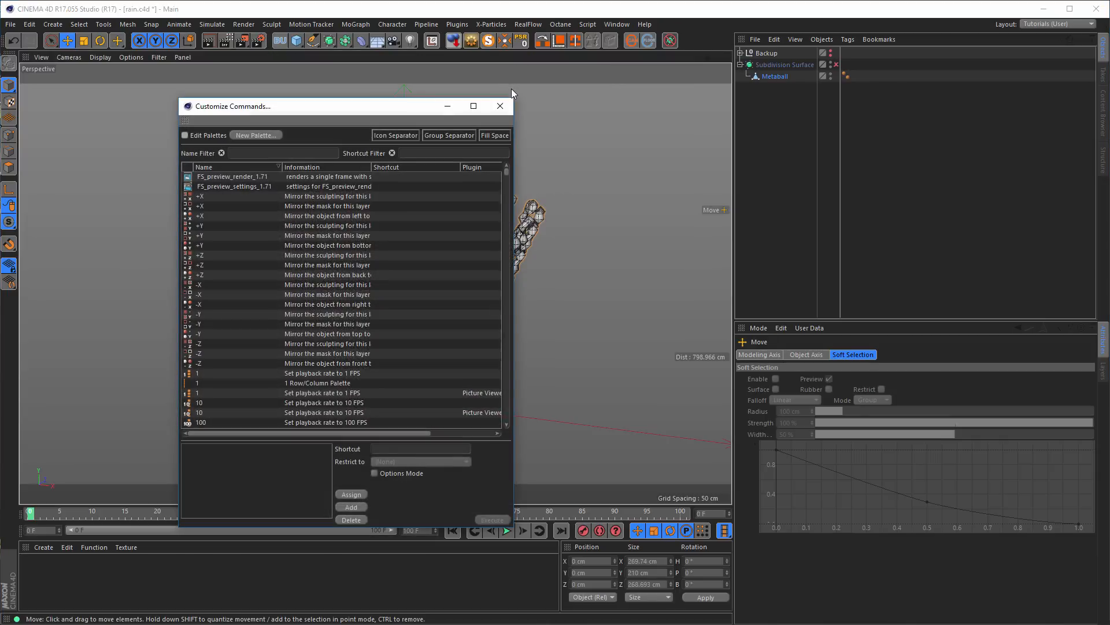
click(250, 152)
text(rs)
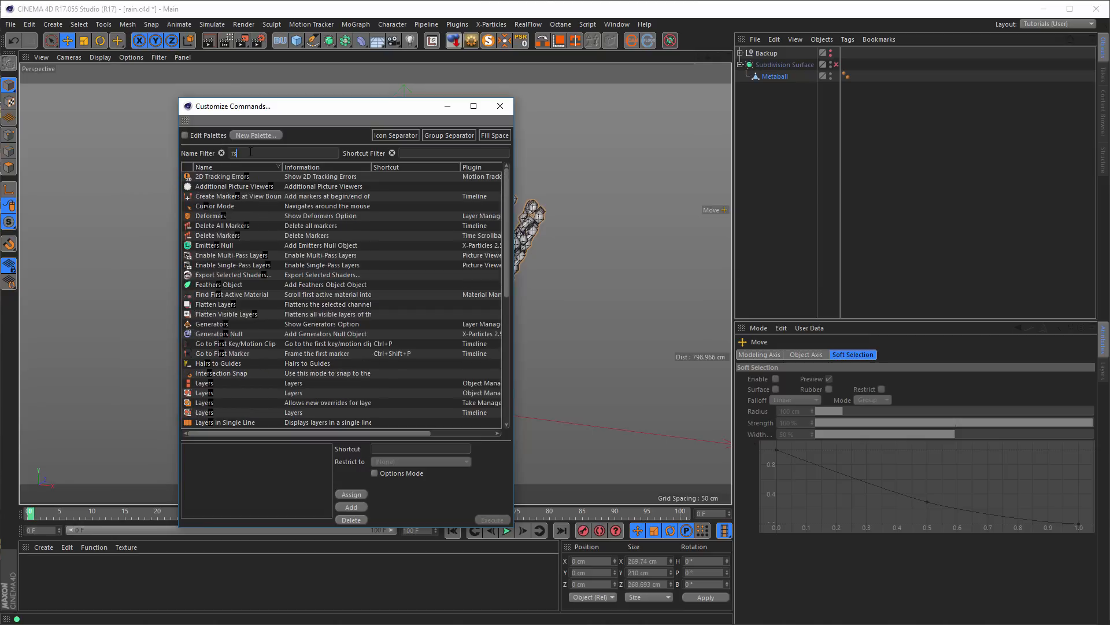
key(BackSpace)
text(es)
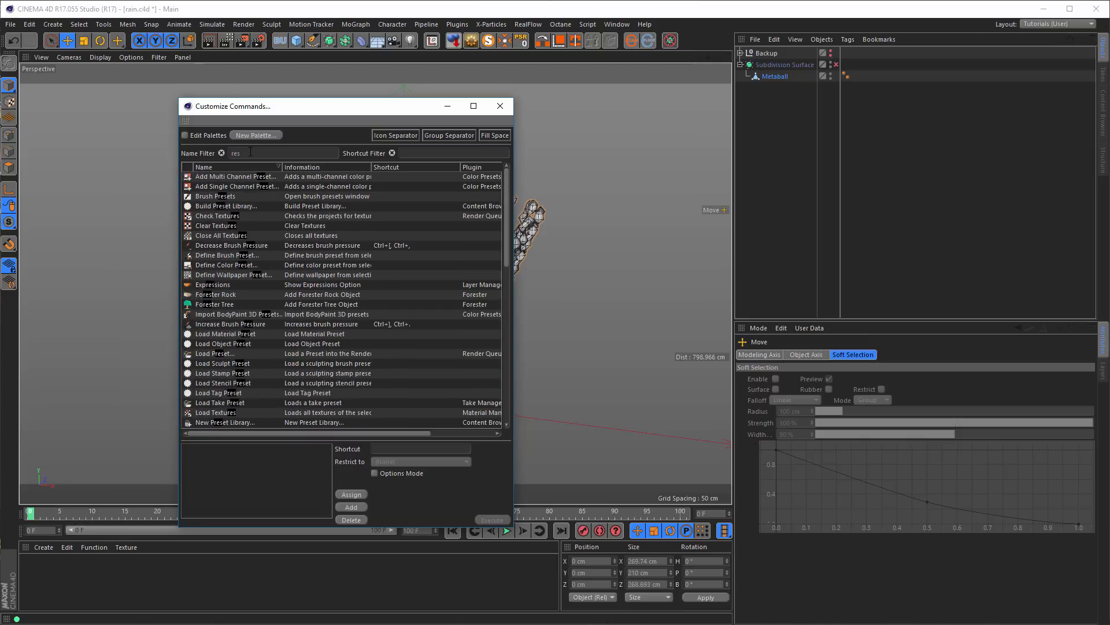
text(et cs)
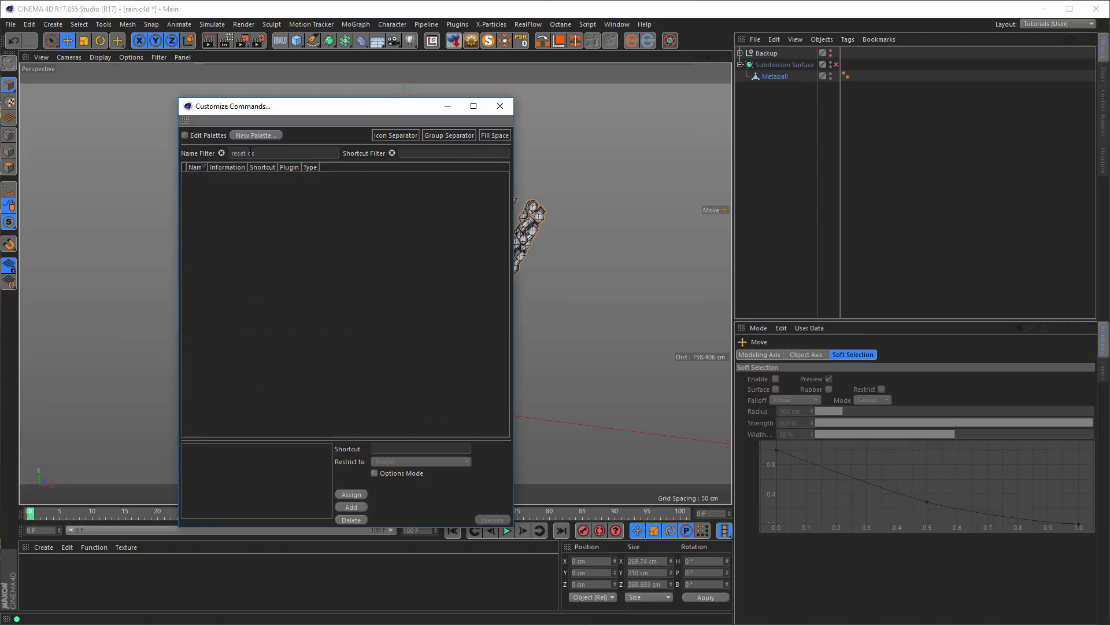
key(BackSpace)
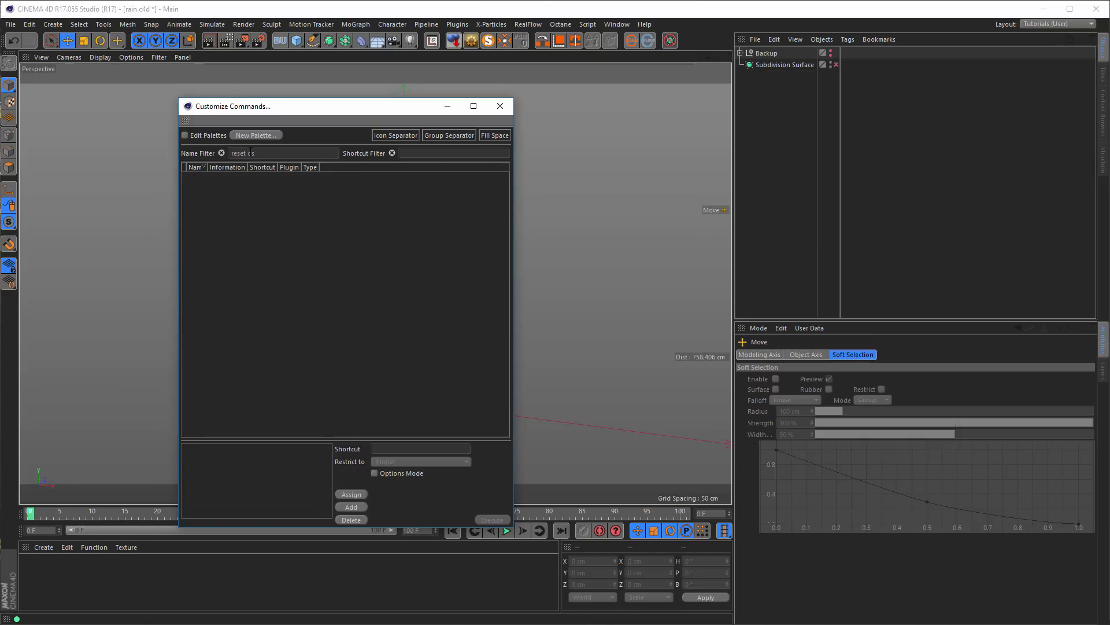
key(BackSpace)
key(BackSpace)
key(BackSpace)
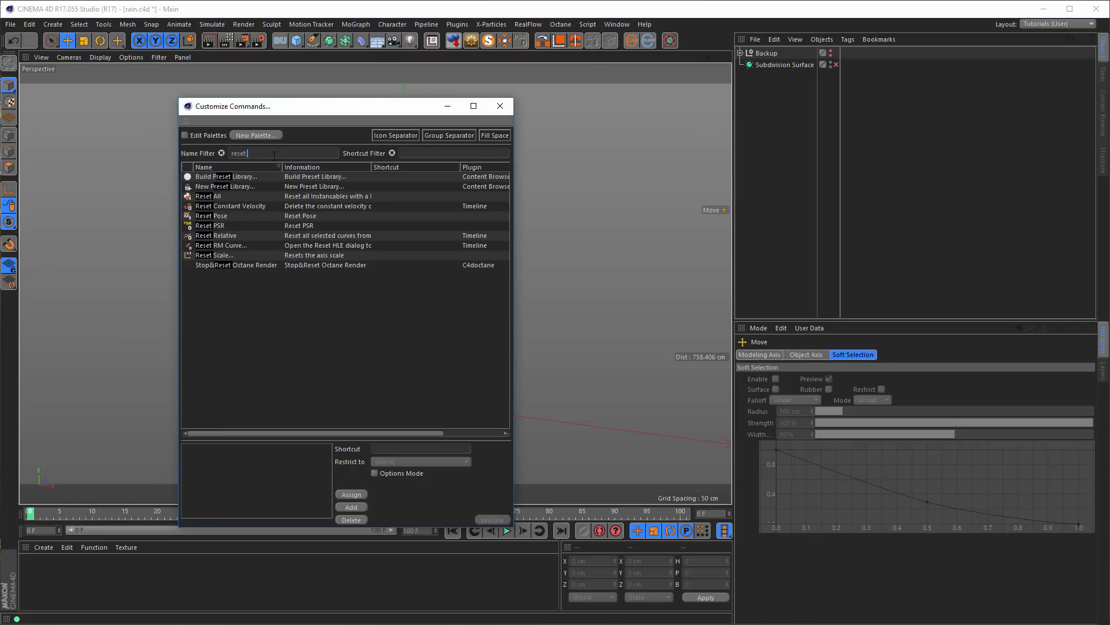
text(ps)
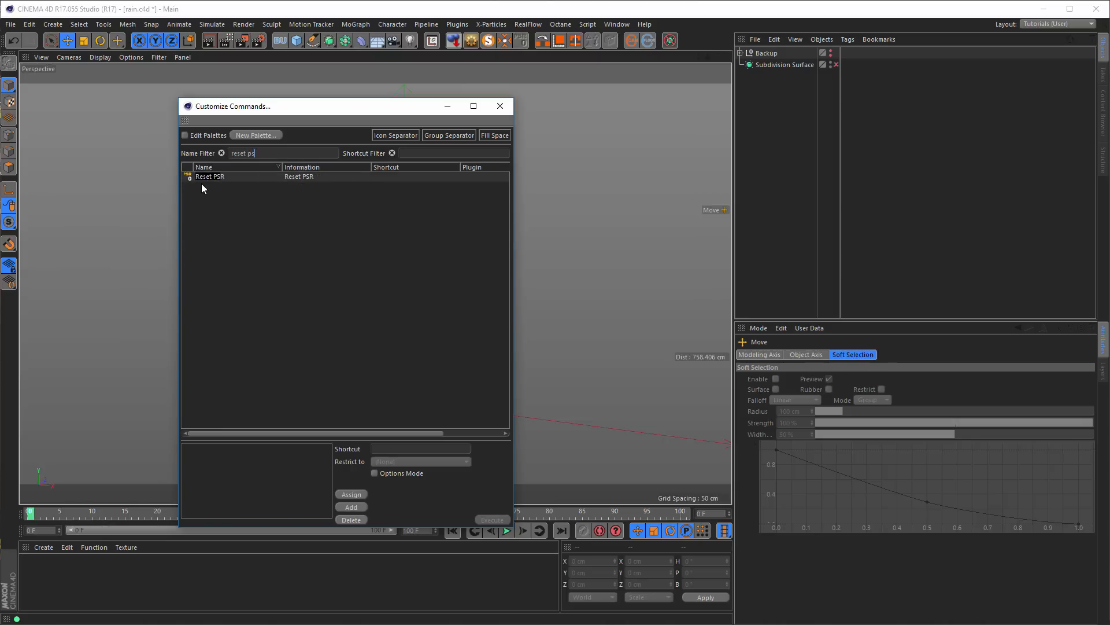
- Try to add the Reset PSR command to the main icon palette, and close the Customize Commands window
drag(193, 178, 605, 139)
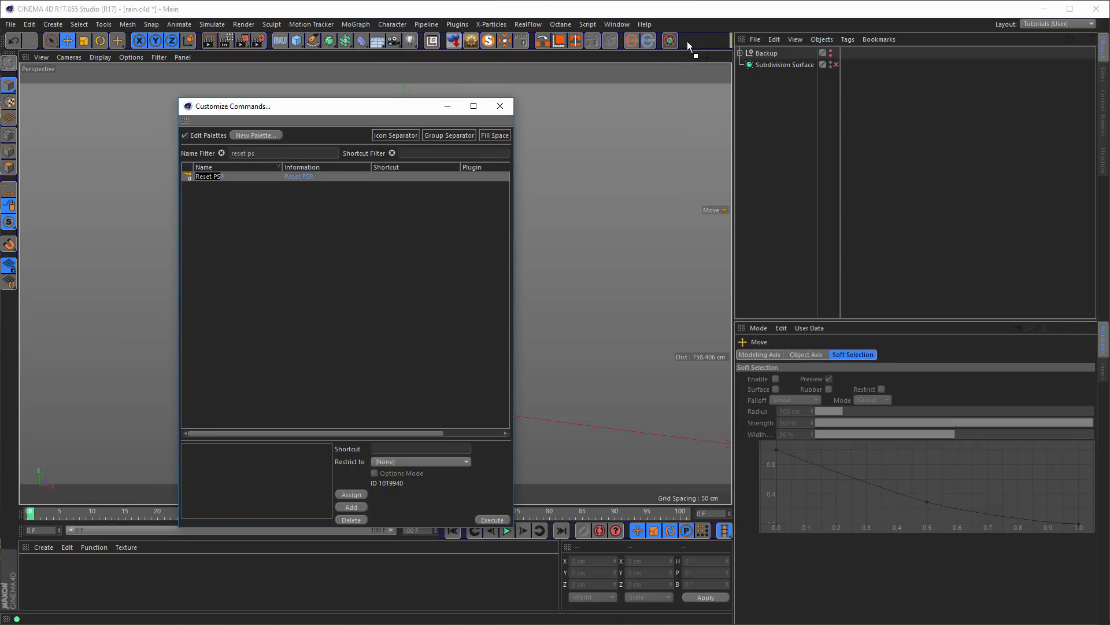
drag(654, 49, 362, 247)
click(502, 107)
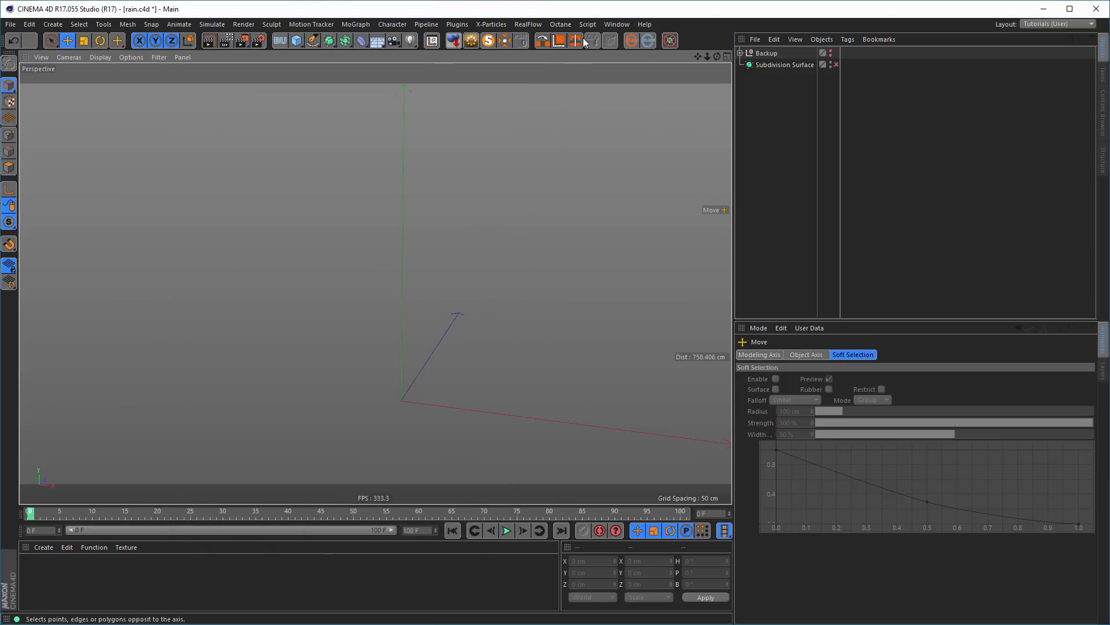
- Save the current interface layout as the startup layout
click(611, 26)
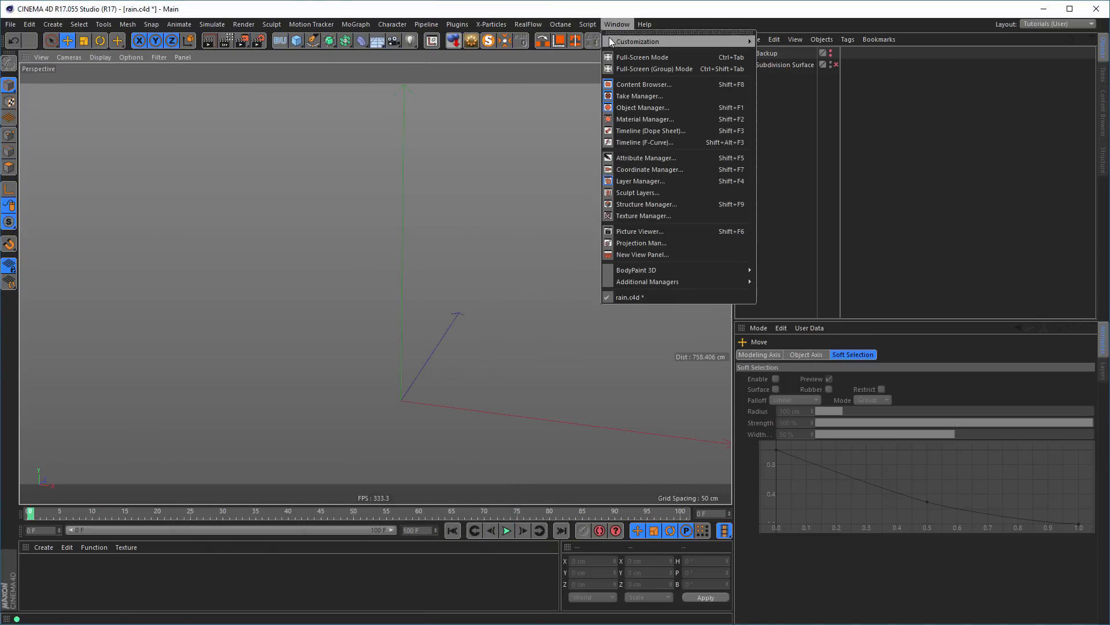
mouse_move(625, 42)
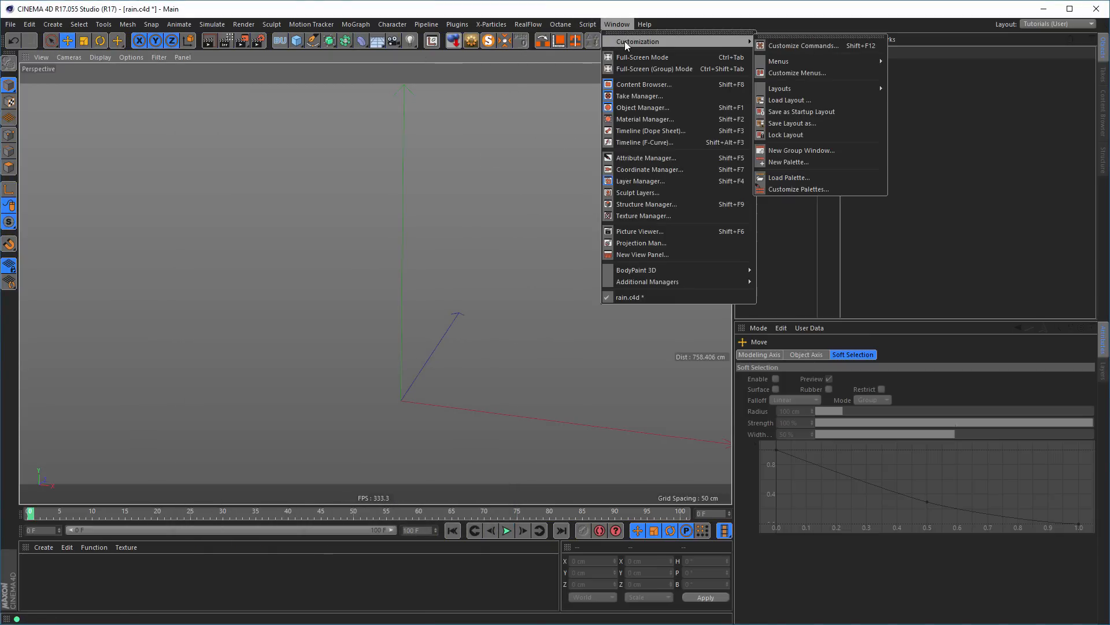
click(828, 112)
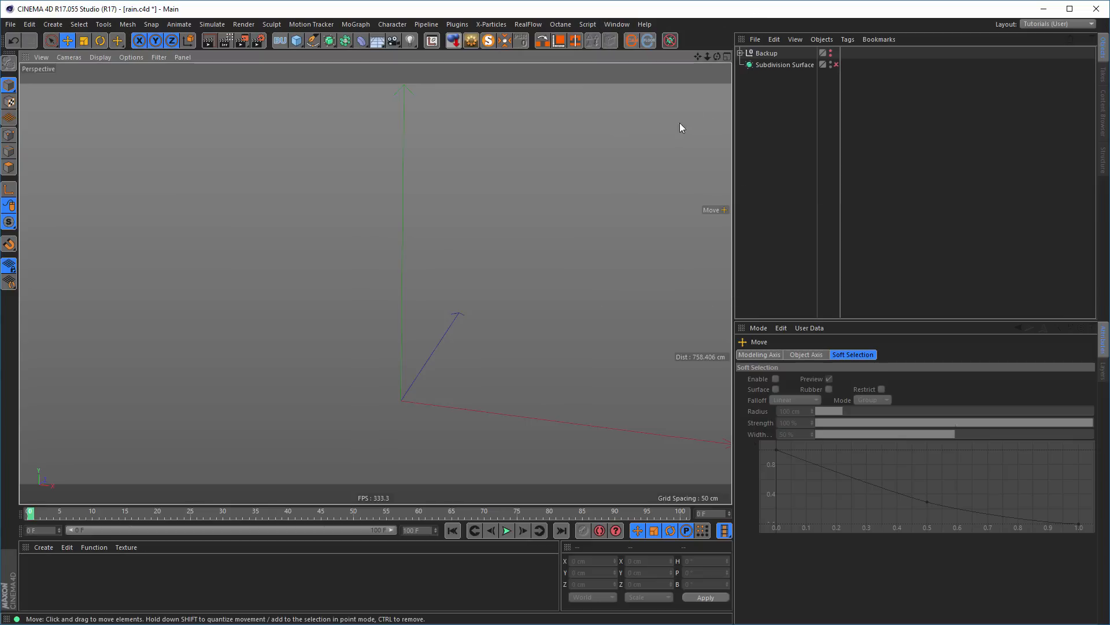
- Undo the last changes to bring the polygon Metaball back under the Subdivision Surface
mouse_move(386, 342)
alt+right_down()
mouse_move(349, 364)
mouse_move(211, 380)
mouse_move(348, 342)
alt+right_up()
mouse_move(349, 341)
alt+mouse_down()
mouse_move(411, 331)
mouse_move(349, 333)
mouse_move(459, 276)
mouse_move(470, 298)
mouse_move(480, 289)
alt+mouse_up()
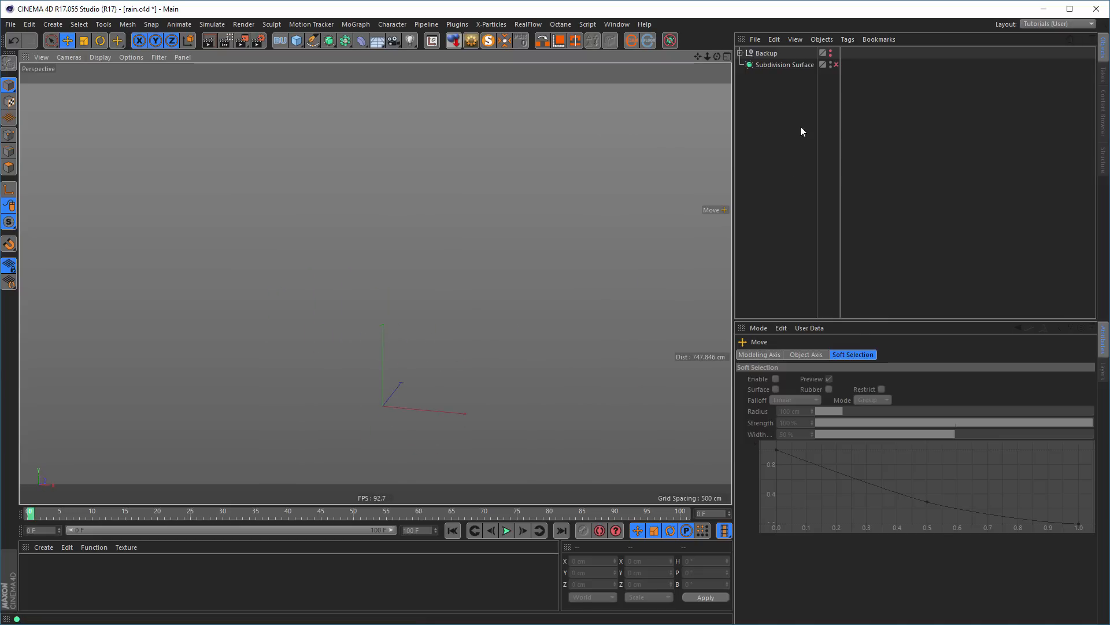
click(792, 65)
key(ctrl+z)
key(ctrl+z)
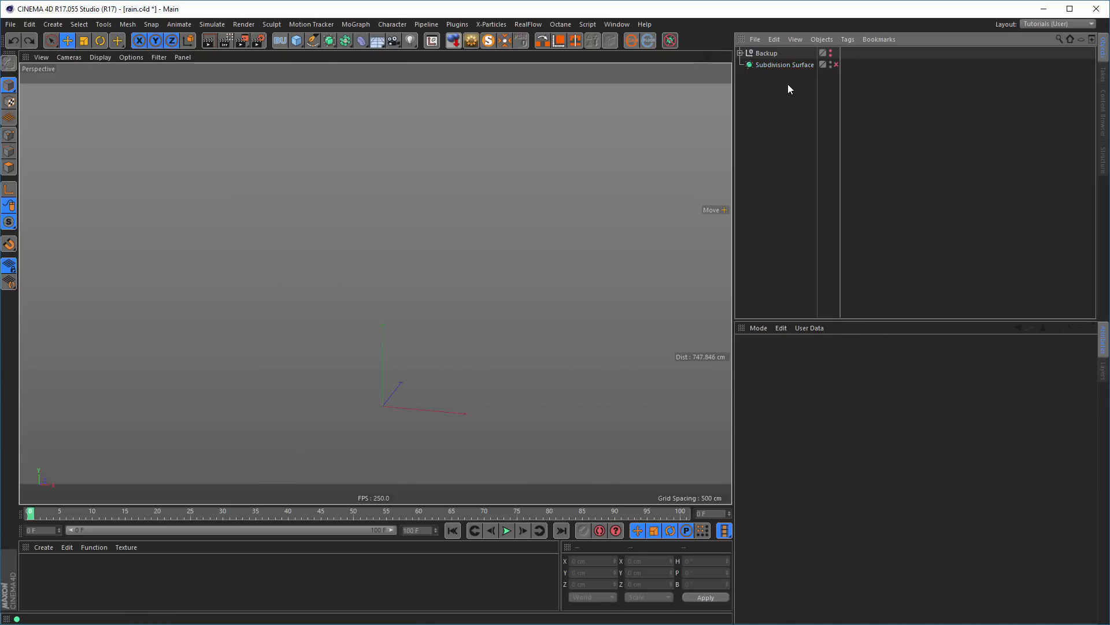
- Add a Disc primitive at the Metaball's base and enlarge its outer radius to about 203 cm
scroll(493, 358, up, 6)
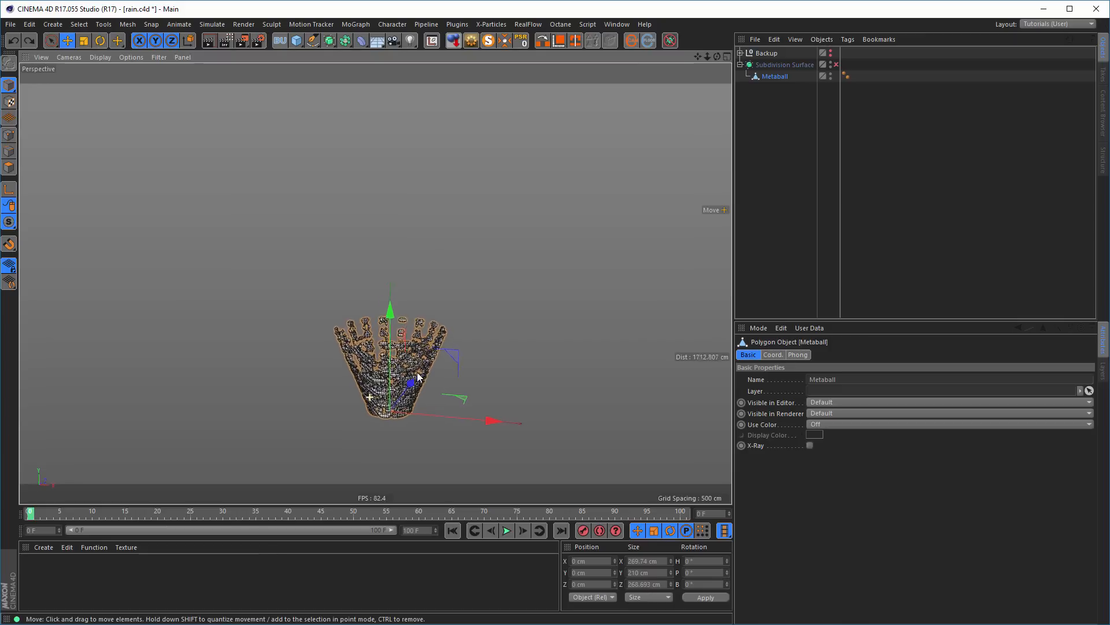
scroll(451, 314, up, 5)
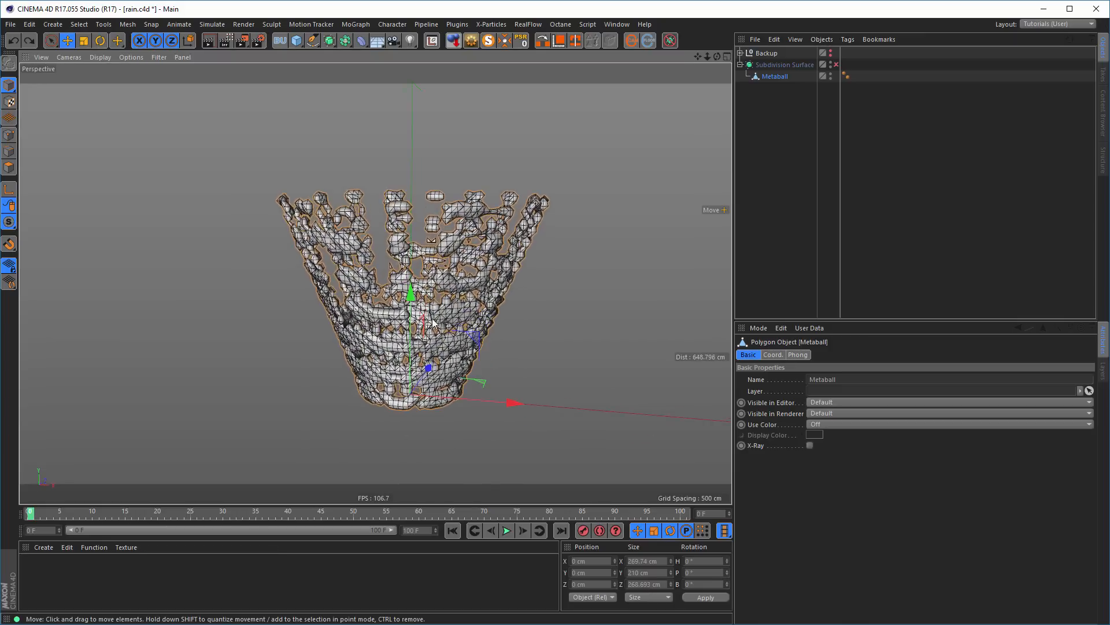
alt+middle_drag(408, 315, 407, 299)
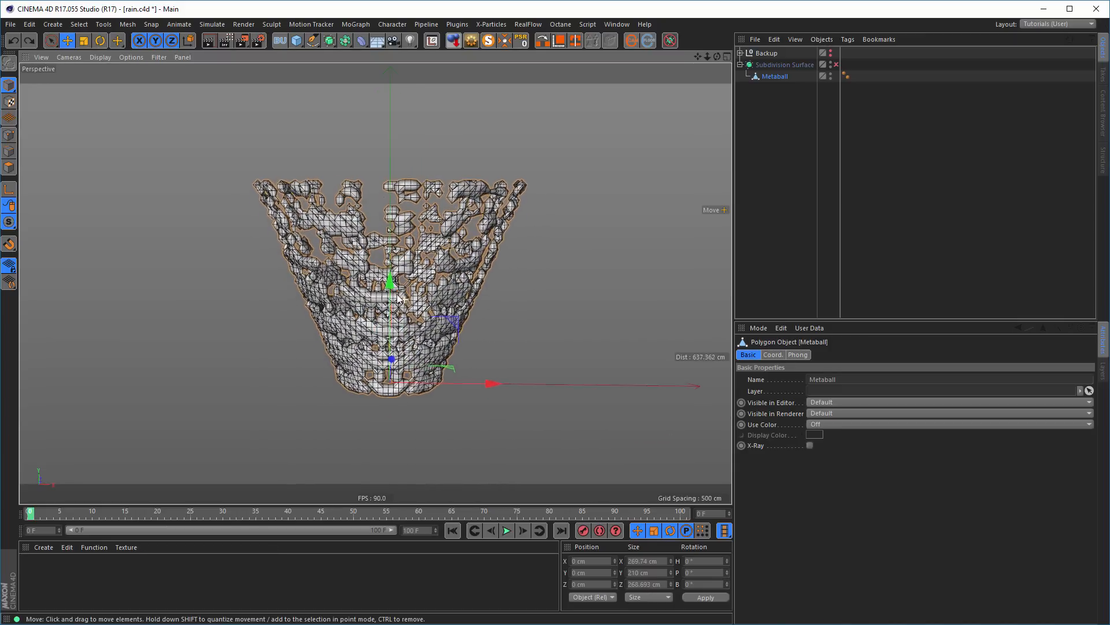
alt+drag(406, 299, 395, 288)
click(296, 41)
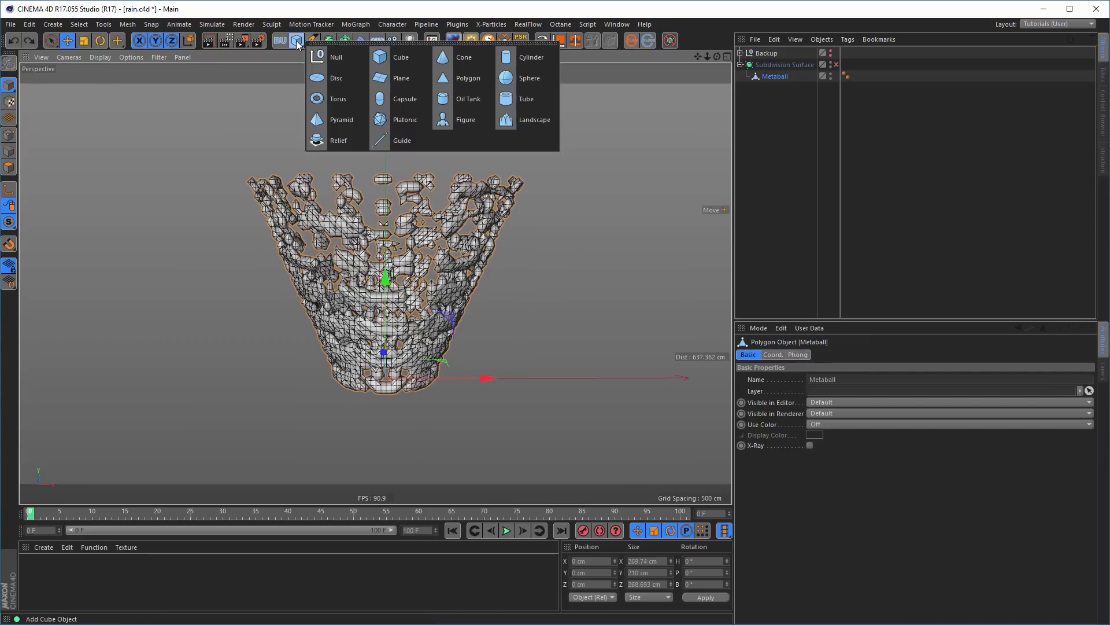
click(336, 78)
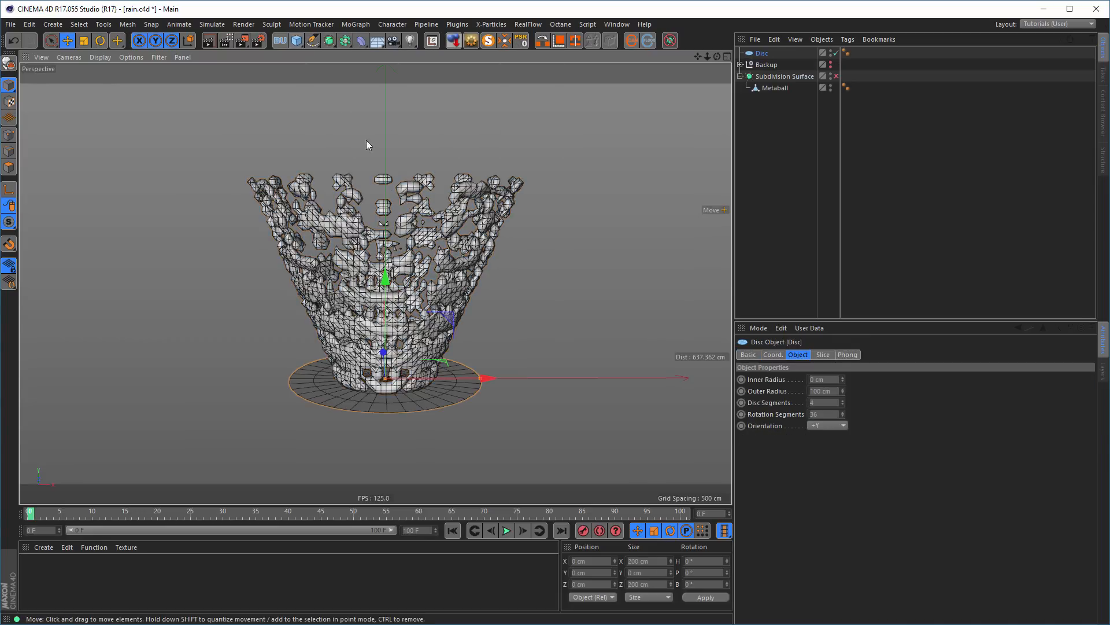
drag(477, 377, 597, 386)
drag(595, 382, 578, 386)
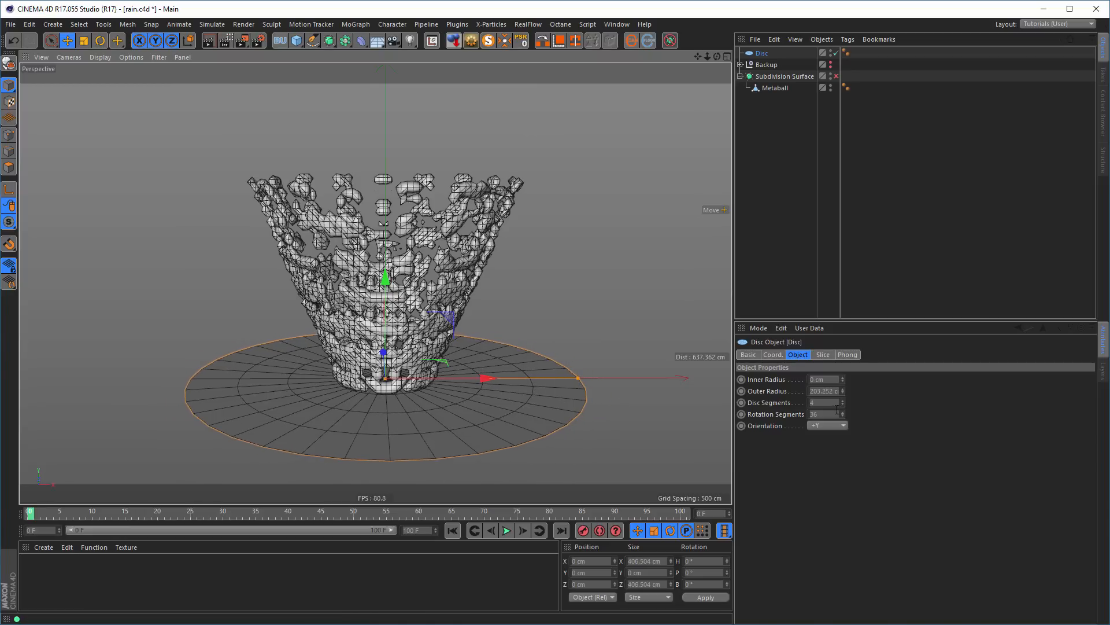
- Set the disc to 27 disc segments and 87 rotation segments, and place it below the Subdivision Surface in the object hierarchy
drag(842, 403, 843, 375)
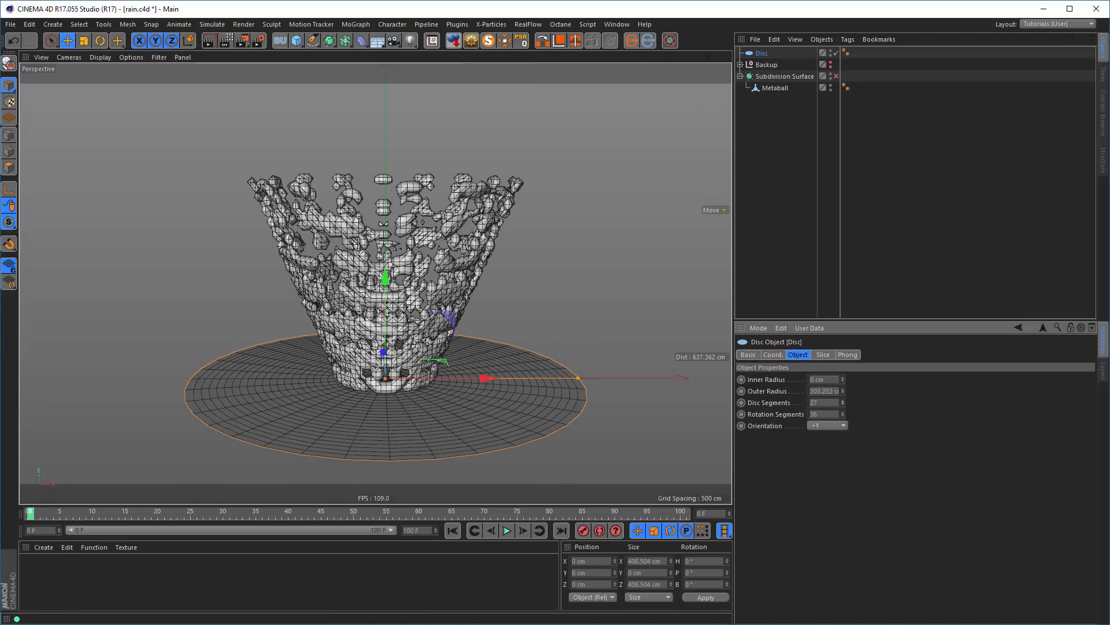
drag(842, 414, 843, 371)
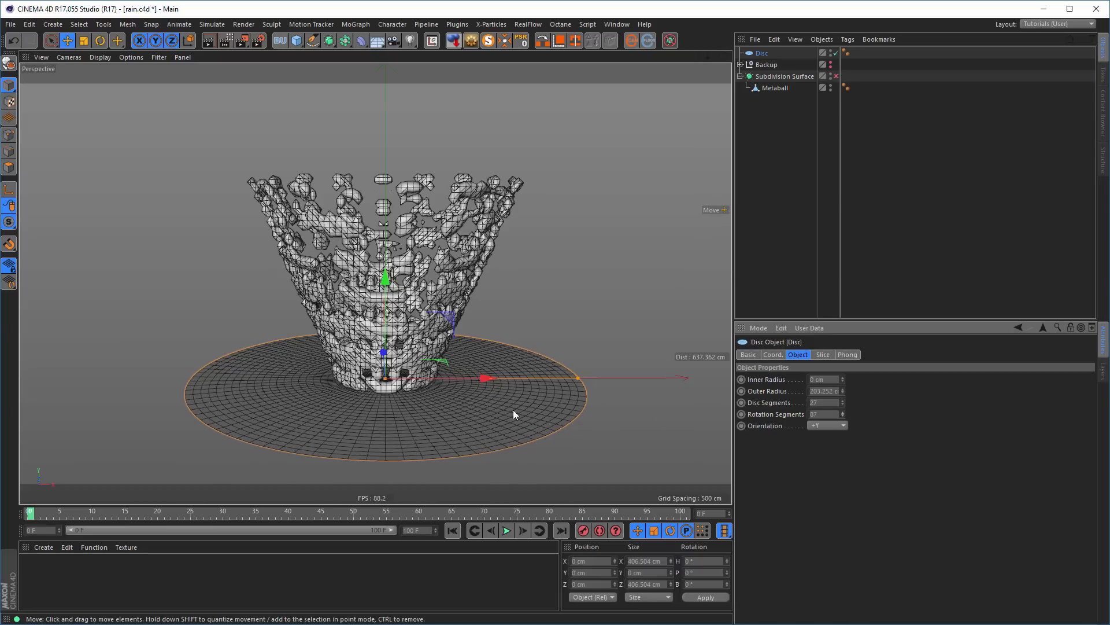
alt+middle_drag(449, 372, 449, 352)
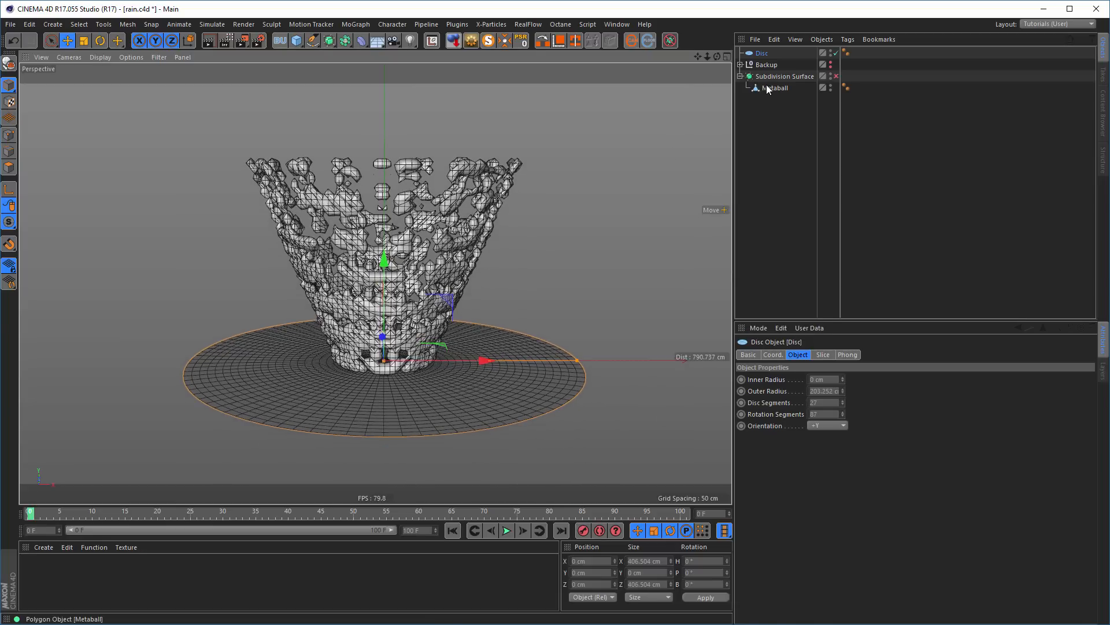
drag(762, 53, 762, 96)
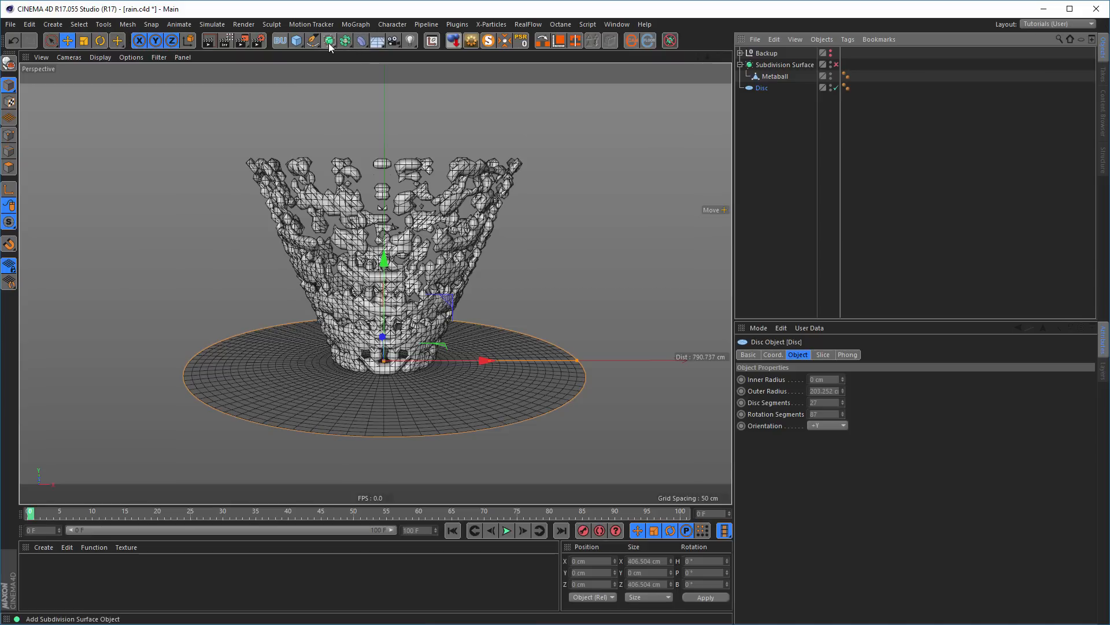
- Add a Formula deformer as a child of the Disc and set its vertical size to 35 cm
click(363, 41)
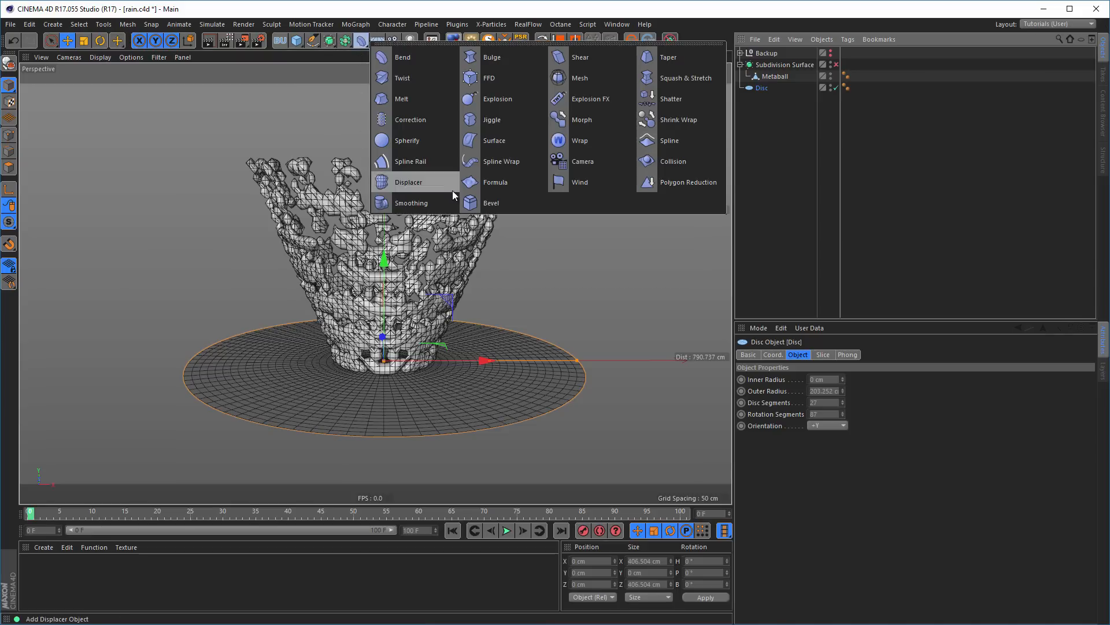
shift+click(487, 184)
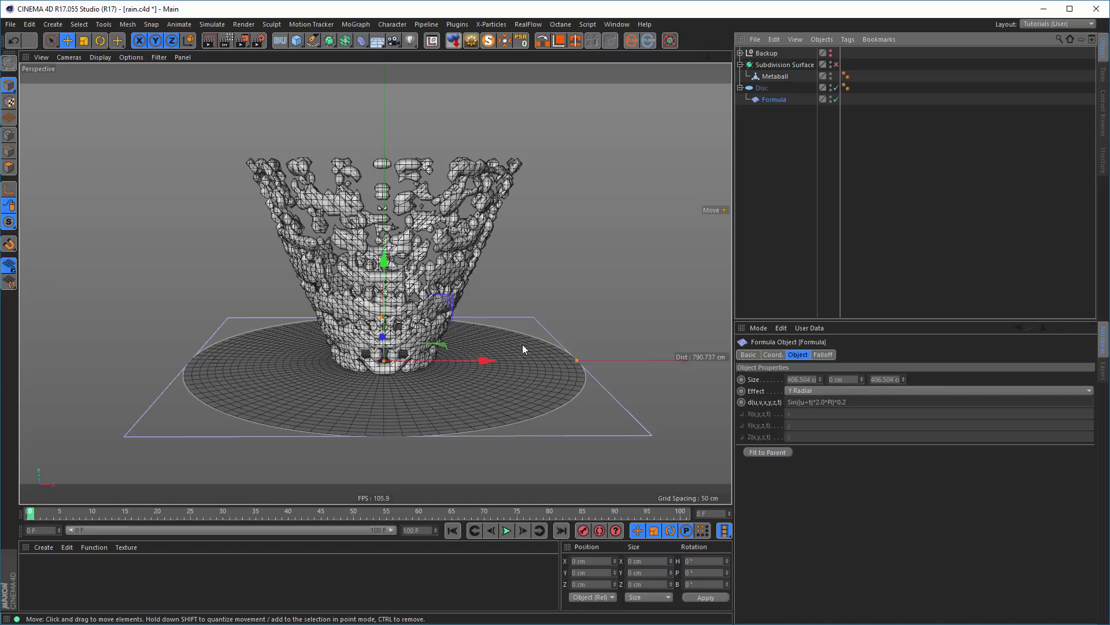
drag(861, 380, 861, 357)
click(859, 381)
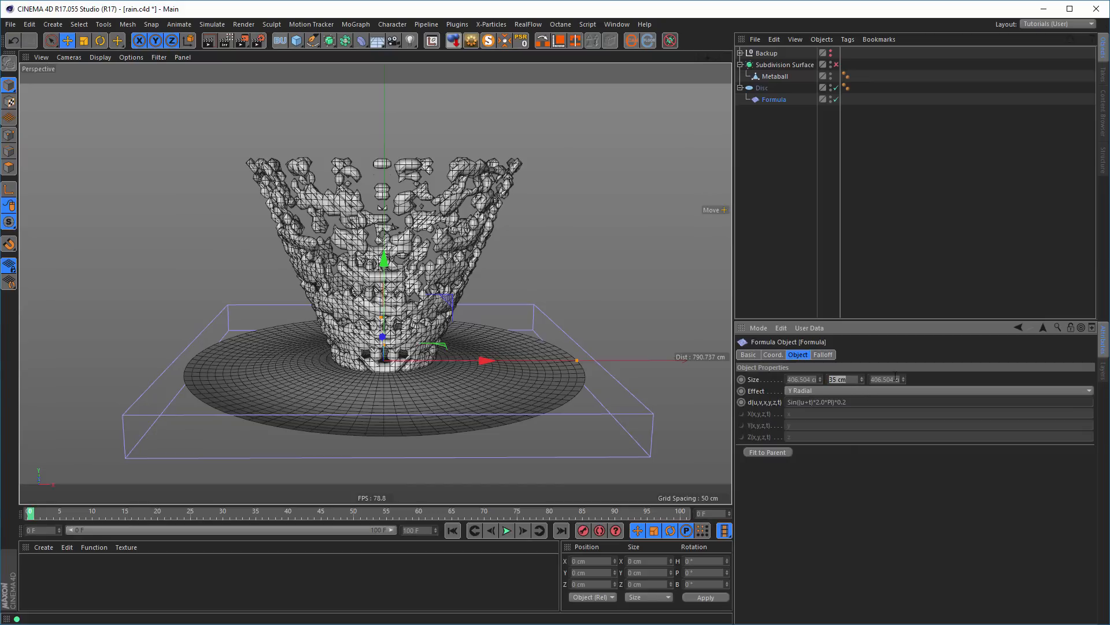
- Change the Formula deformer's expression to Sin((u+t)*10.0*PI)*0.2 to create more ripples on the disc
click(922, 490)
key(shift+Left)
text(10)
key(Return)
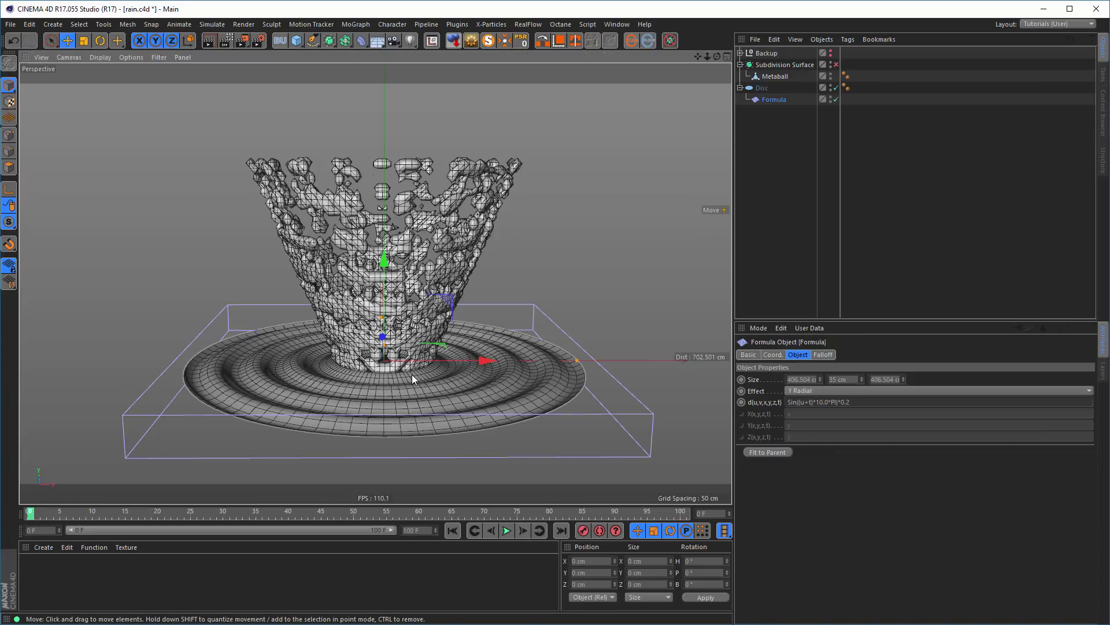
- Set the expression's final multiplier to 0.2 and lower the Formula deformer's vertical size to 17 cm
mouse_move(412, 374)
alt+mouse_down()
mouse_move(443, 392)
mouse_move(412, 377)
mouse_move(377, 379)
mouse_move(357, 411)
mouse_move(407, 372)
alt+mouse_up()
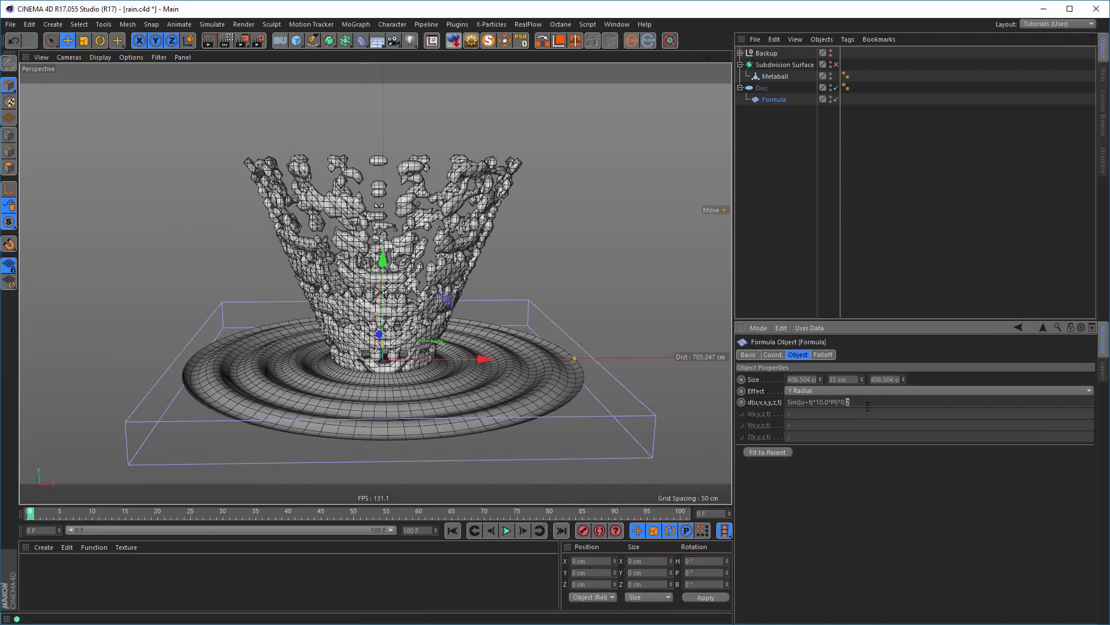
key(Return)
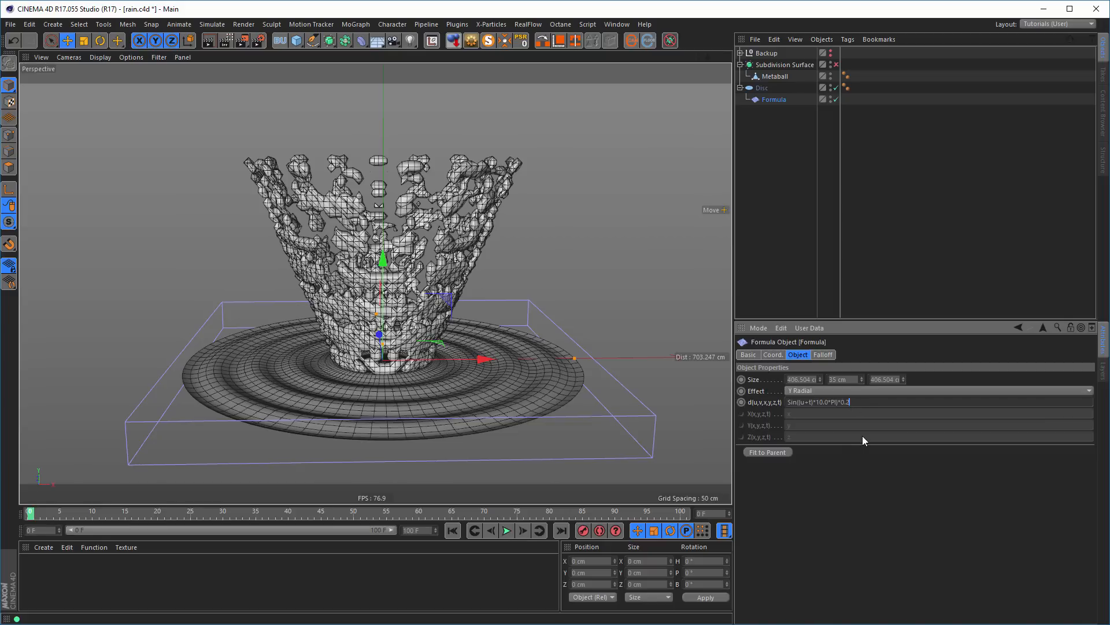
key(Return)
drag(861, 380, 861, 393)
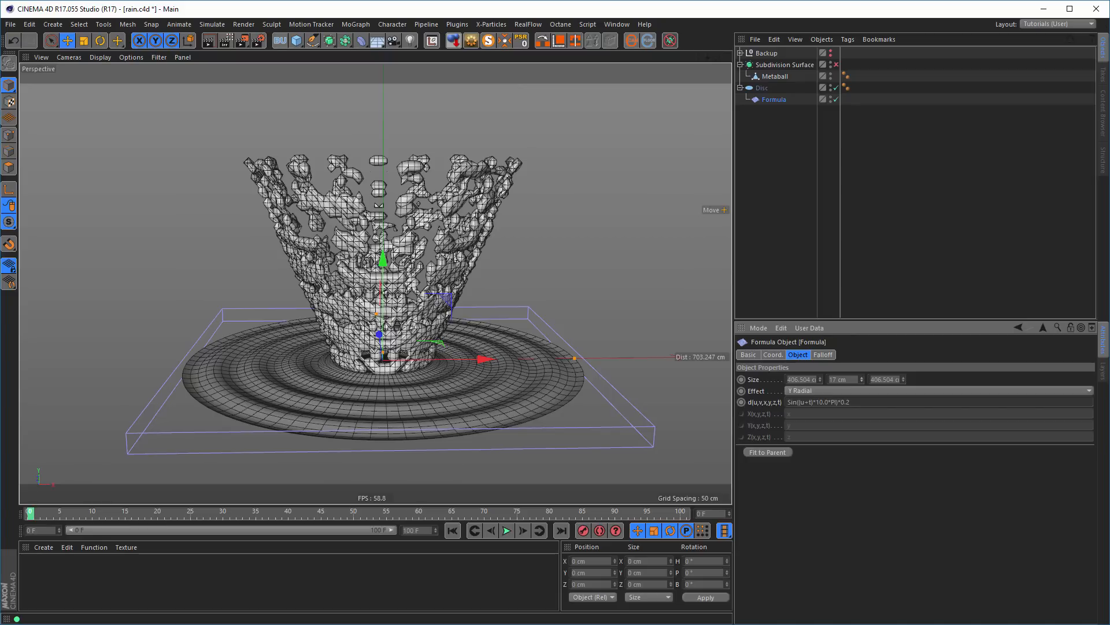
- Set the ripple frequency in the Formula deformer so the expression reads Sin((u+t)*11.0*PI)*0.2
alt+drag(494, 437, 473, 435)
alt+middle_drag(473, 435, 473, 394)
scroll(519, 397, up, 6)
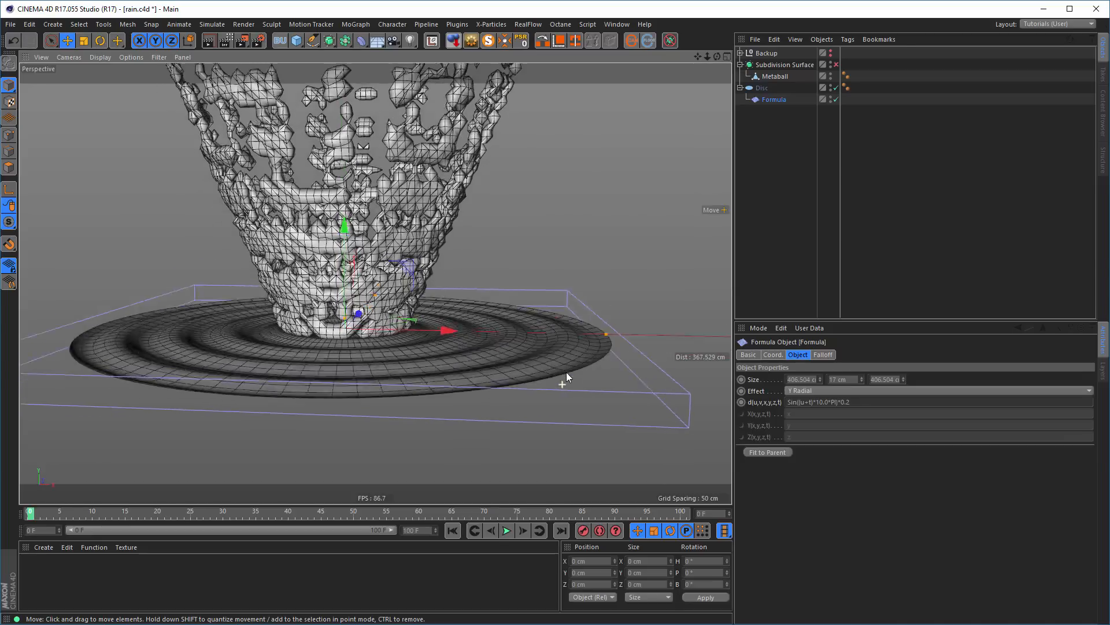
click(823, 401)
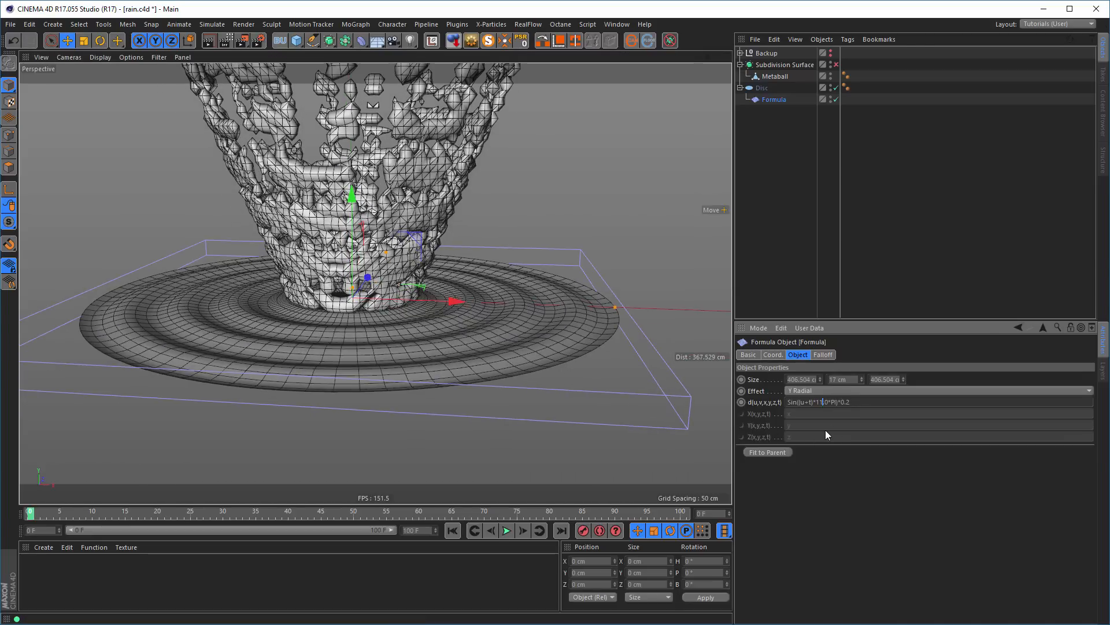
key(Return)
key(Delete)
text(1)
key(Return)
- Delete the Subdivision Surface while keeping the Metaball and the Disc with its Formula deformer as separate top-level objects
scroll(380, 360, down, 5)
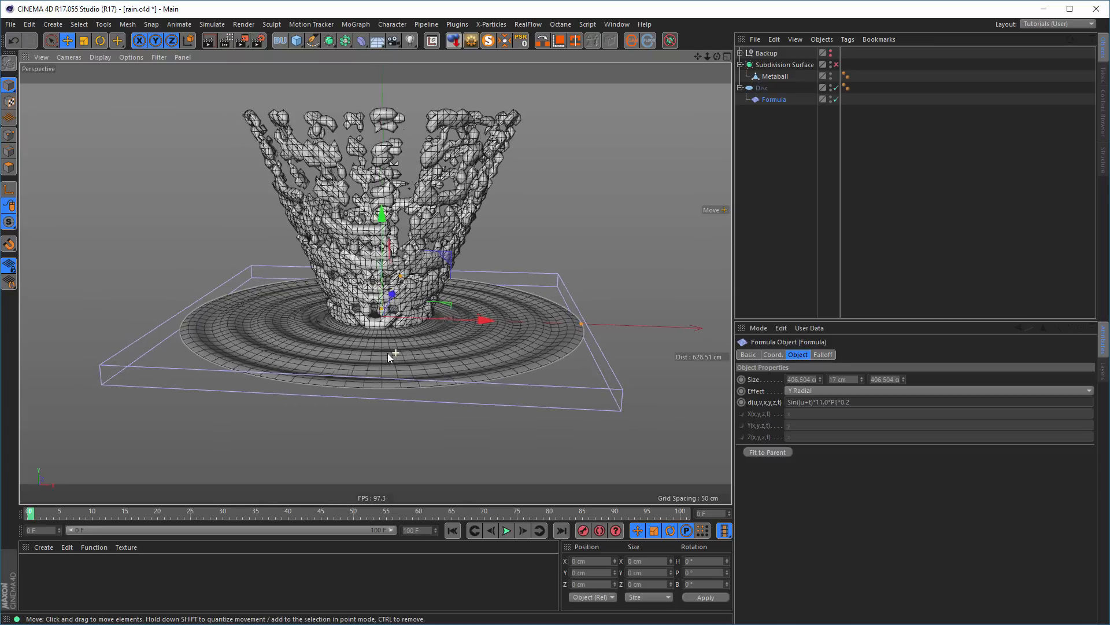
mouse_move(388, 354)
alt+mouse_down()
mouse_move(379, 352)
mouse_move(410, 379)
mouse_move(452, 389)
mouse_move(453, 422)
mouse_move(460, 384)
mouse_move(437, 323)
mouse_move(369, 345)
mouse_move(389, 338)
alt+mouse_up()
alt+drag(417, 263, 417, 262)
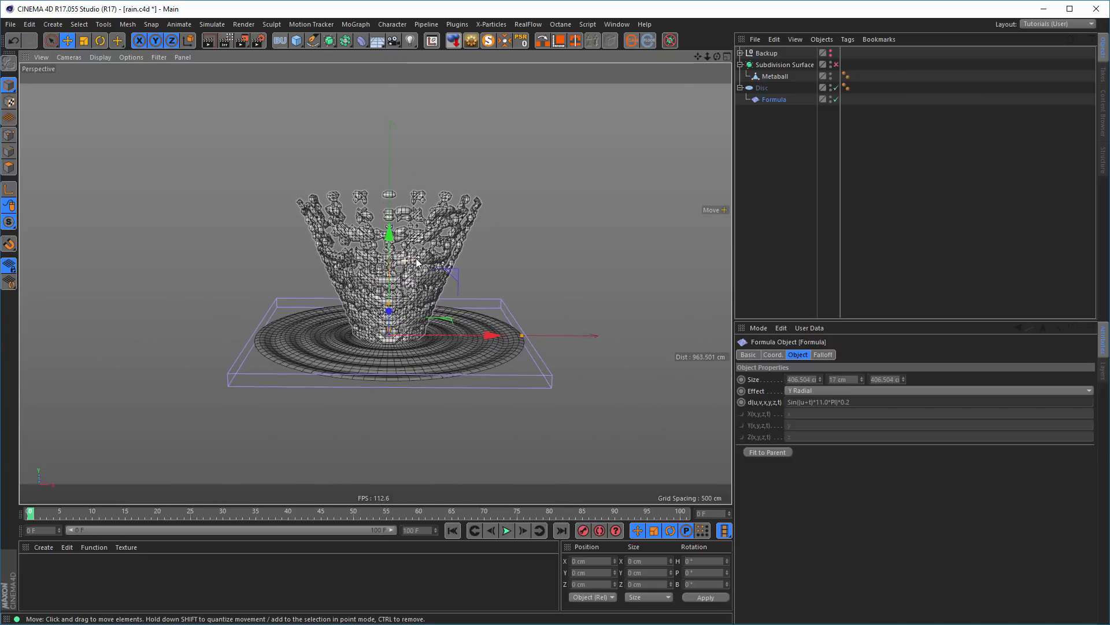
click(762, 88)
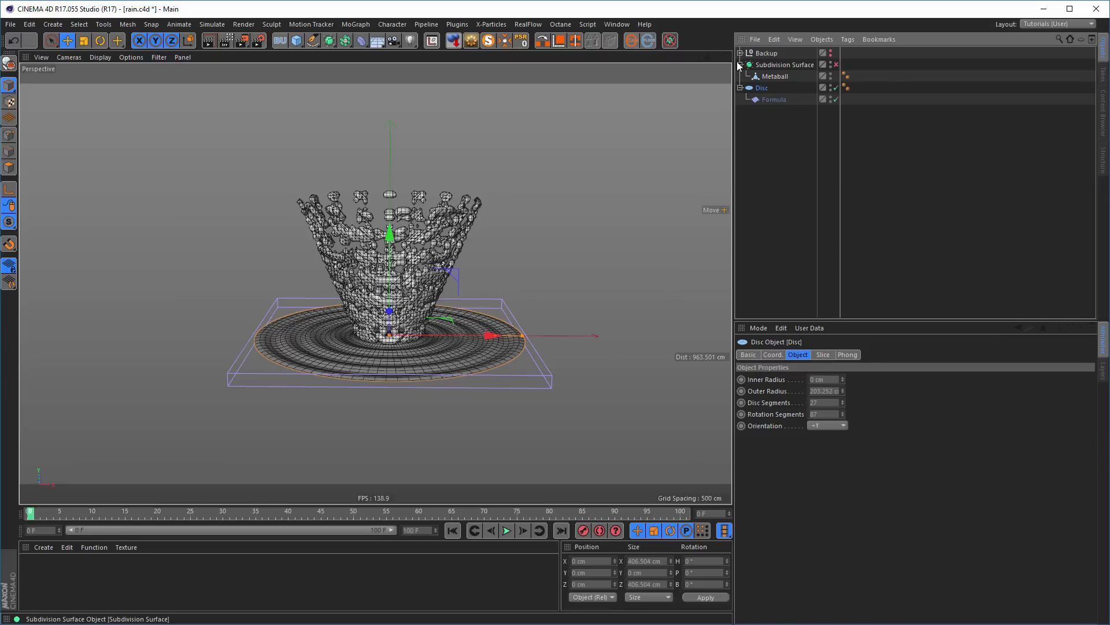
drag(763, 88, 779, 85)
ctrl+click(769, 87)
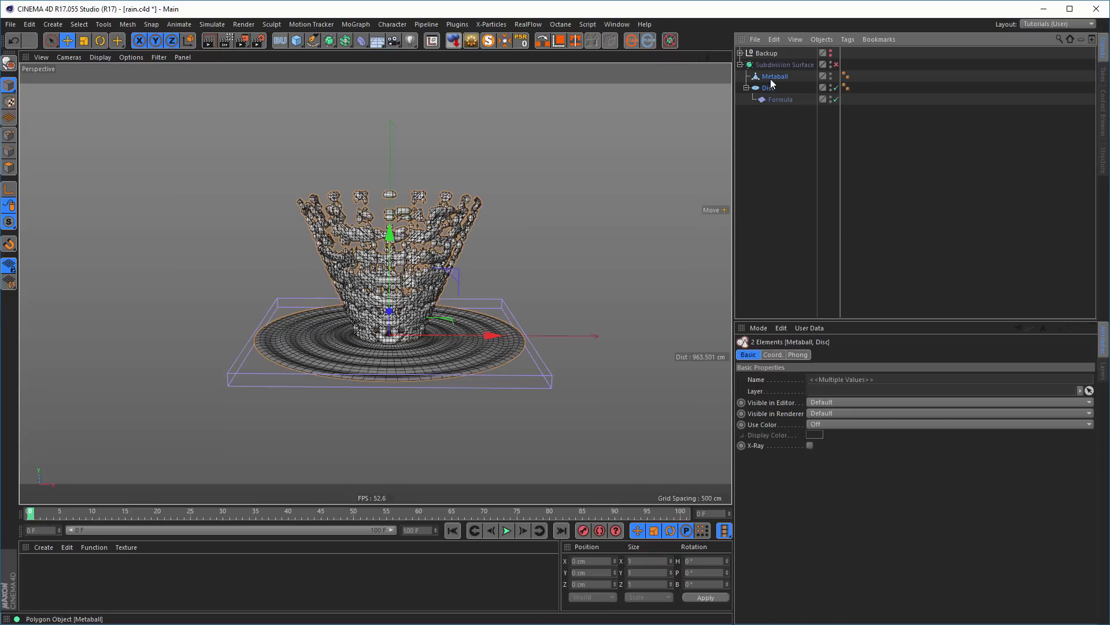
click(778, 64)
key(Delete)
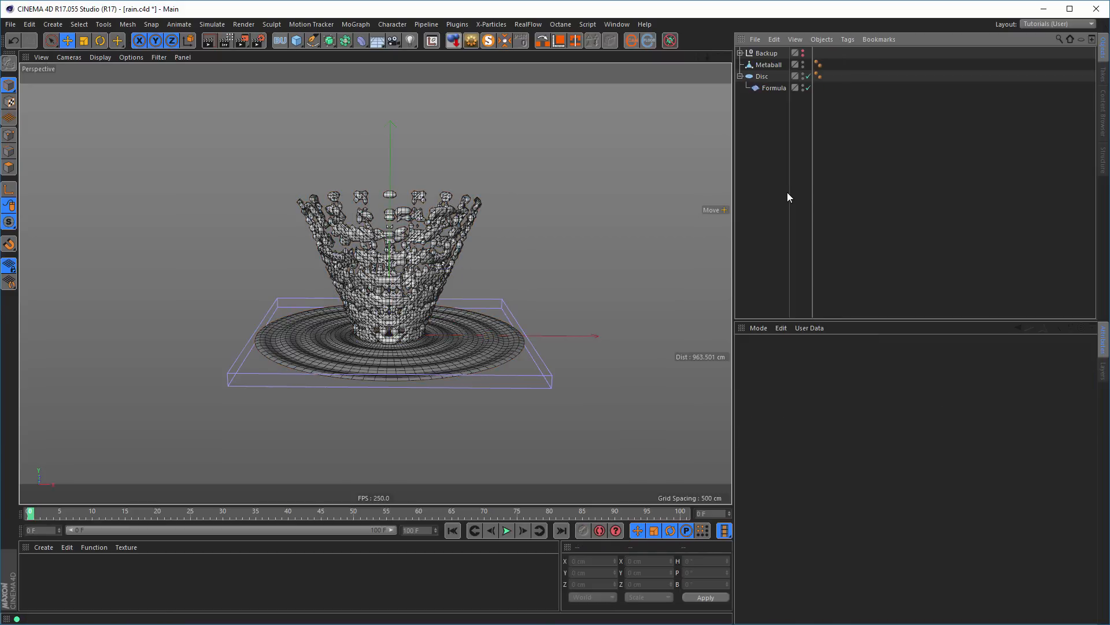
- Group the Metaball and the Disc under a null named Splash, and save the scene
click(741, 75)
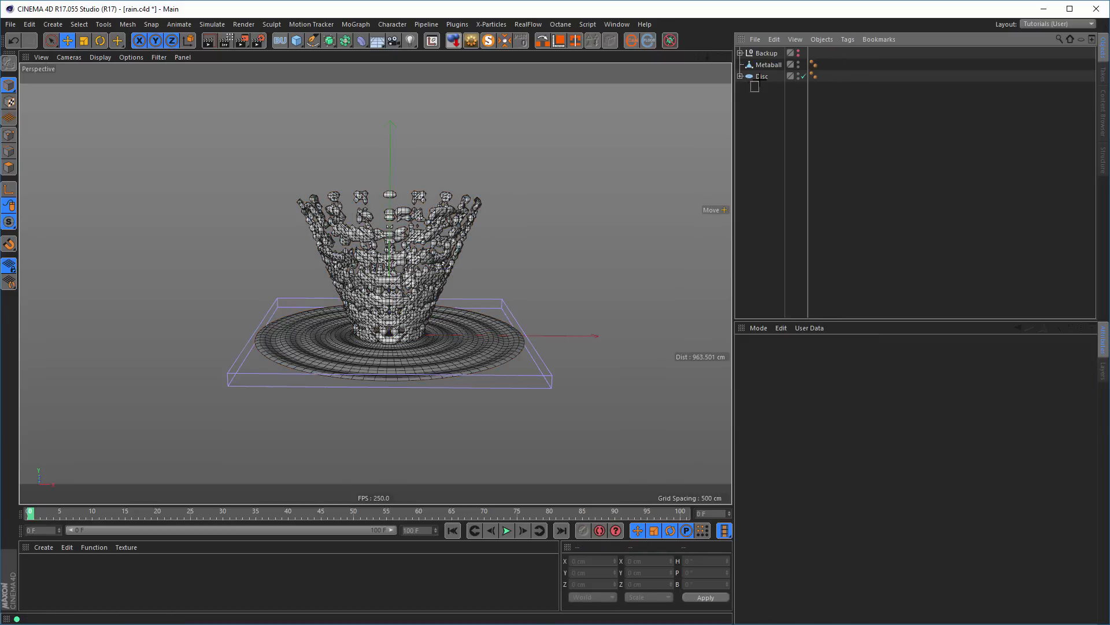
drag(750, 92, 770, 61)
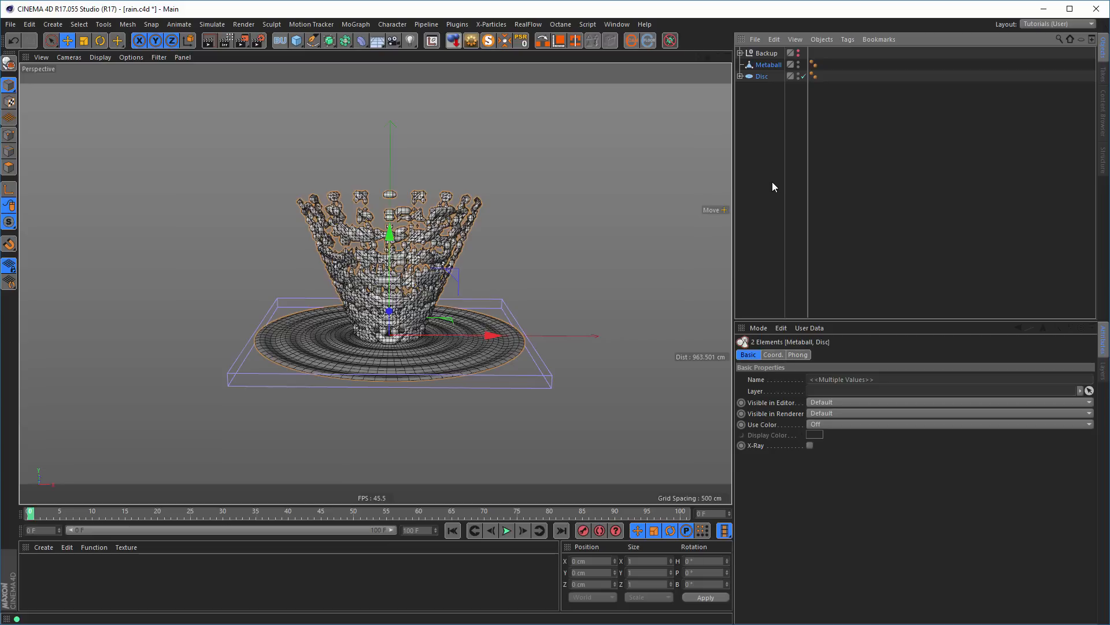
key(alt+g)
double_click(764, 64)
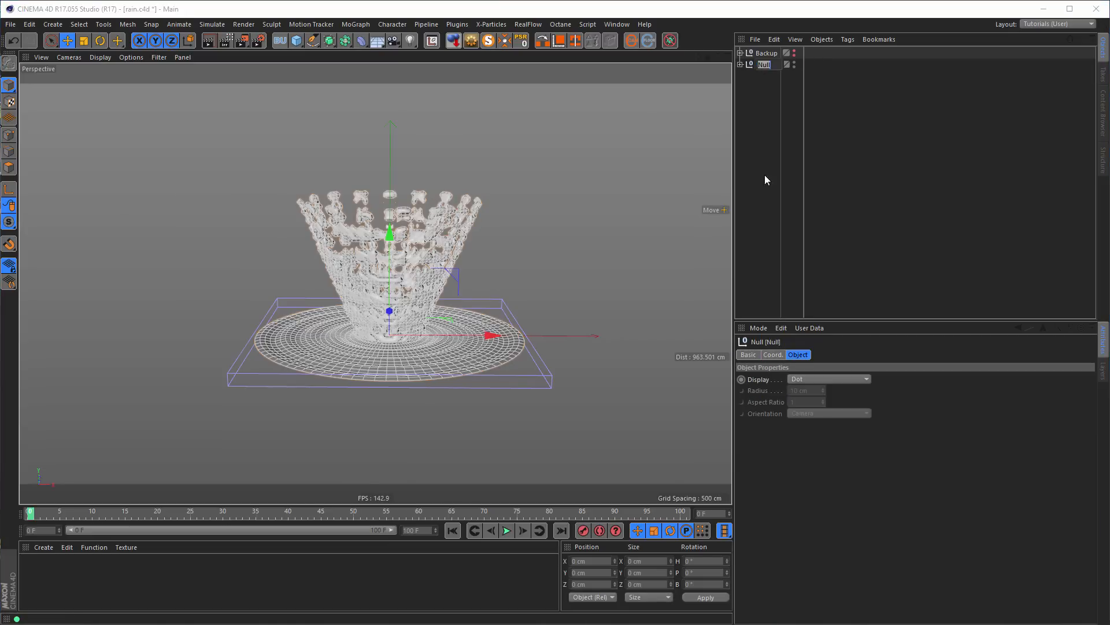
text(Splash)
key(Return)
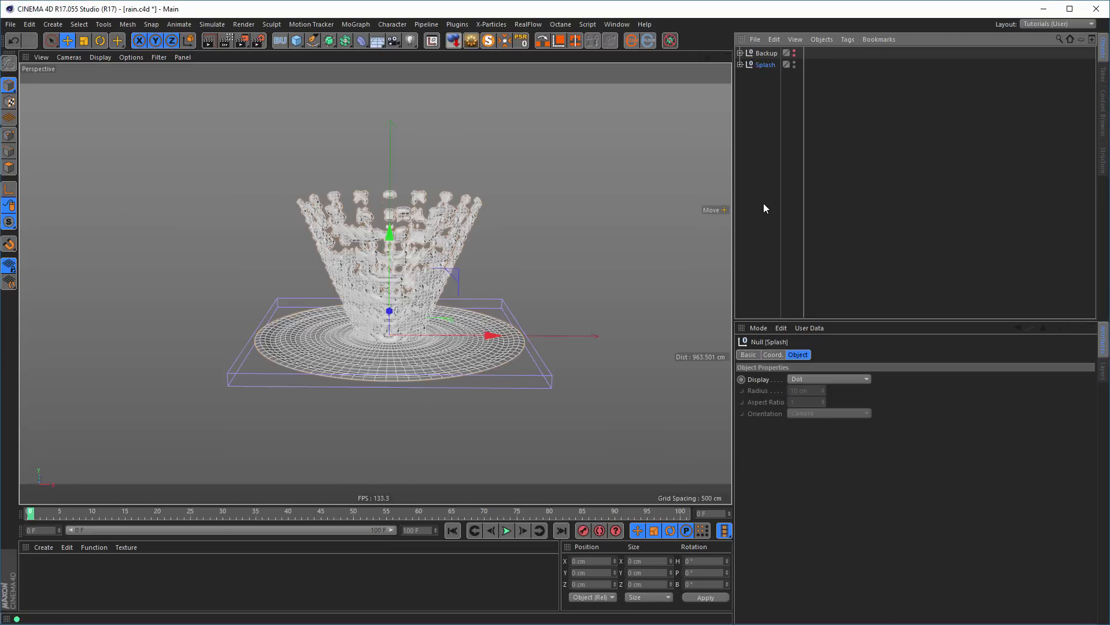
key(ctrl+s)
- Expand the Splash group down to the Disc's Formula deformer and switch off the deformer's visibility
click(740, 65)
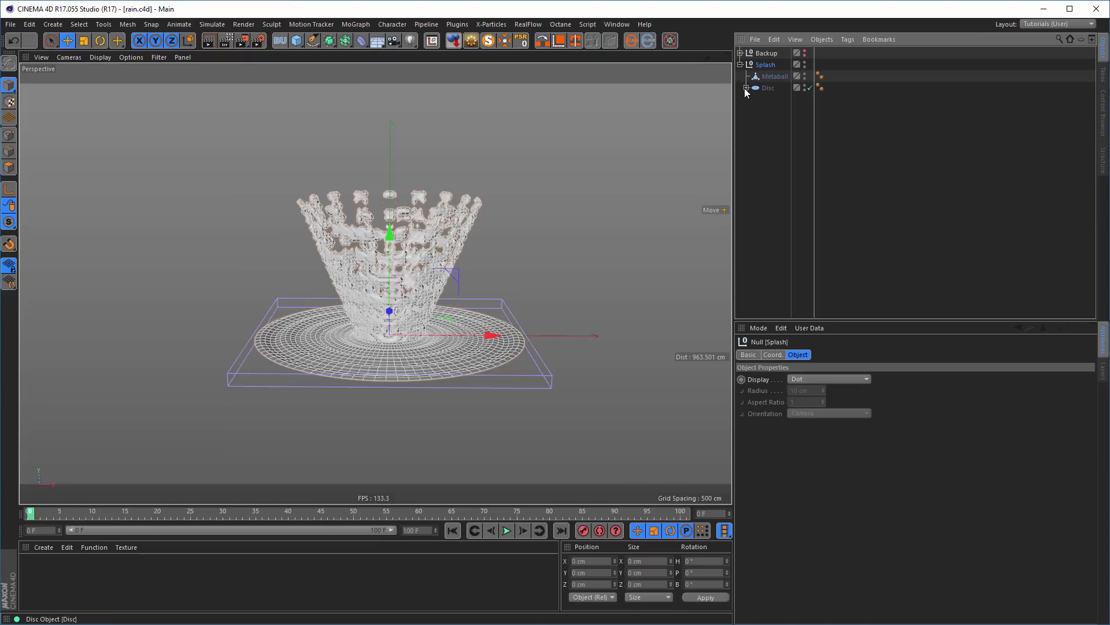
click(746, 87)
click(809, 97)
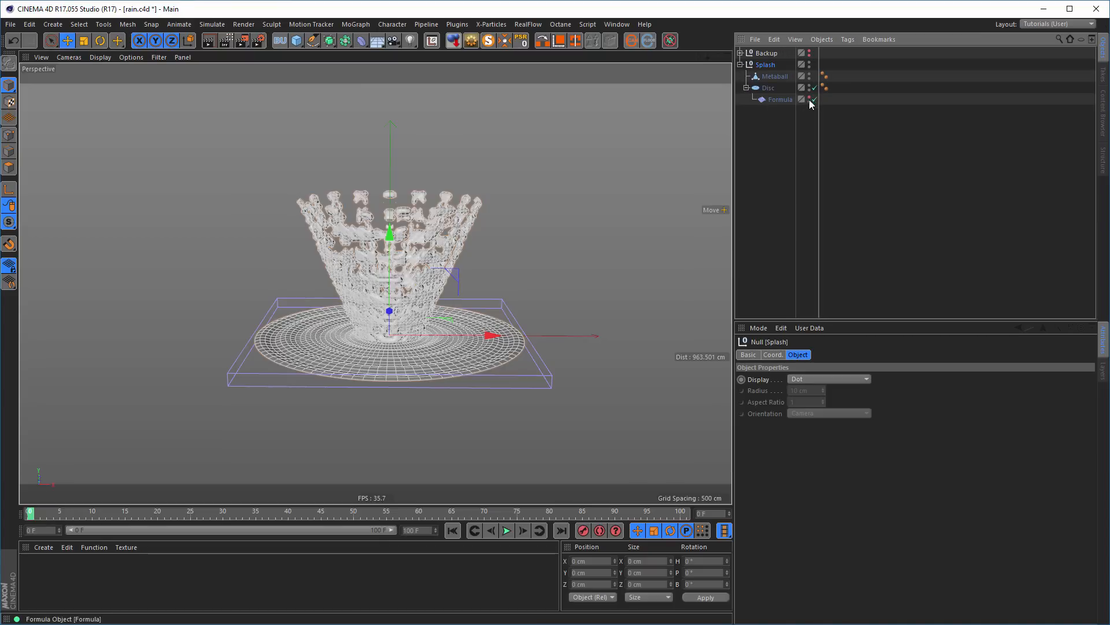
- Hide the Formula deformer's cage in the viewport and deselect the Splash group
click(809, 98)
alt+middle_drag(397, 342, 401, 346)
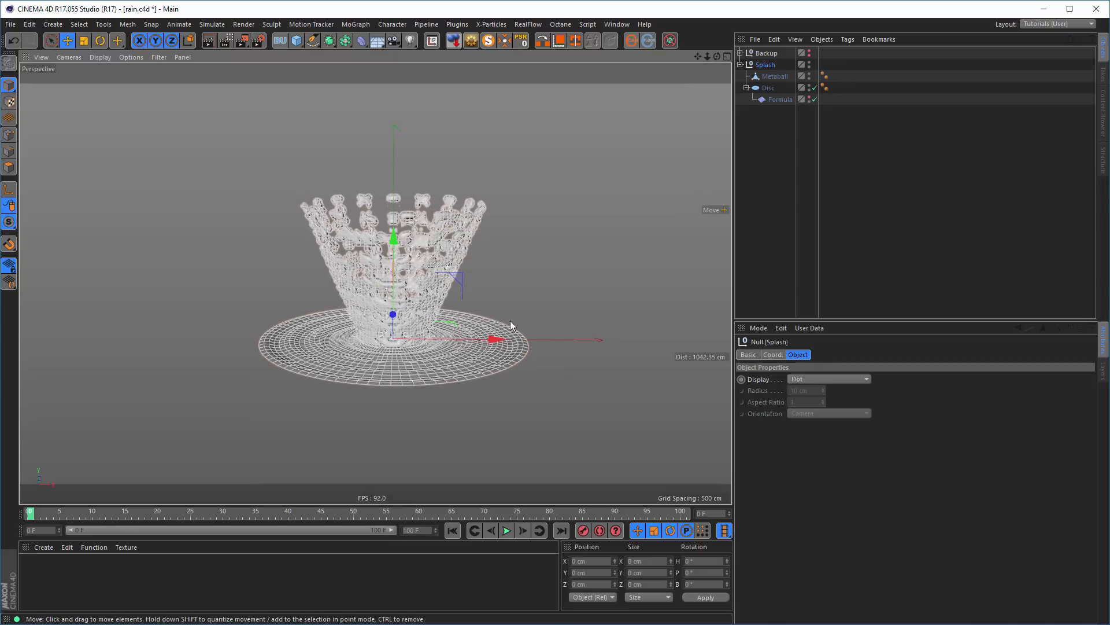
click(773, 173)
scroll(387, 286, down, 2)
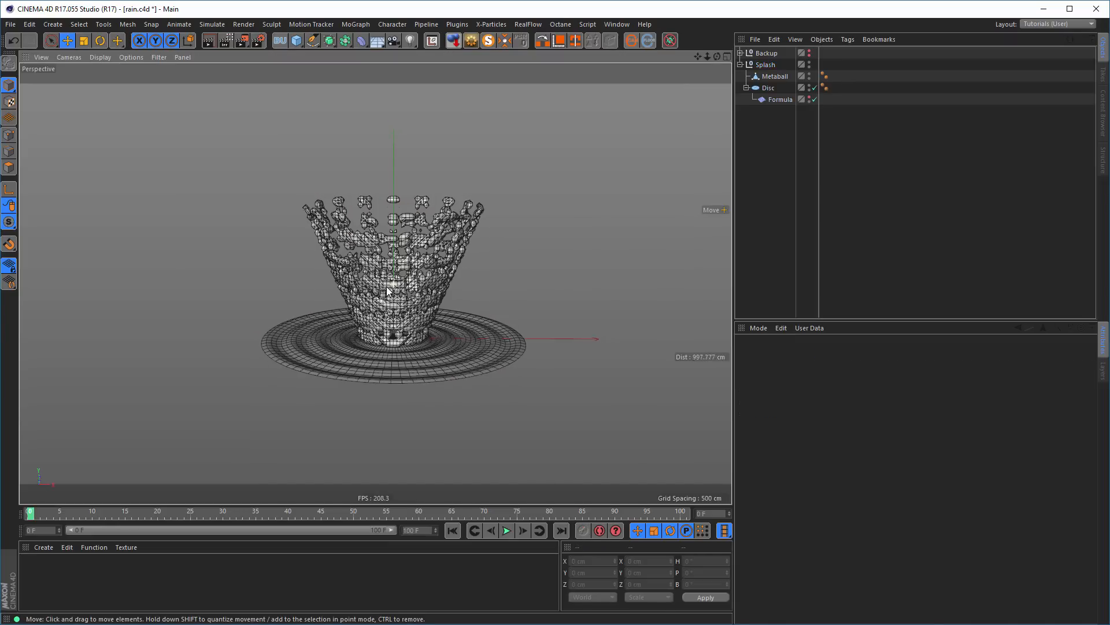
alt+drag(376, 289, 379, 258)
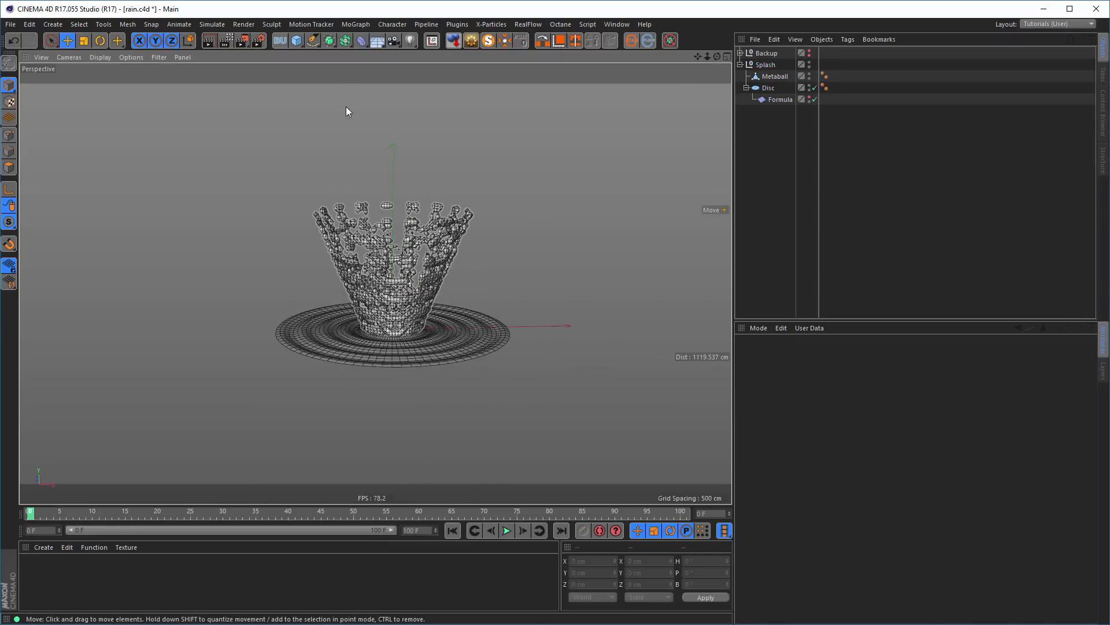
- Add a new top-level Disc as the ground surface with an outer radius of 2000 cm
click(296, 41)
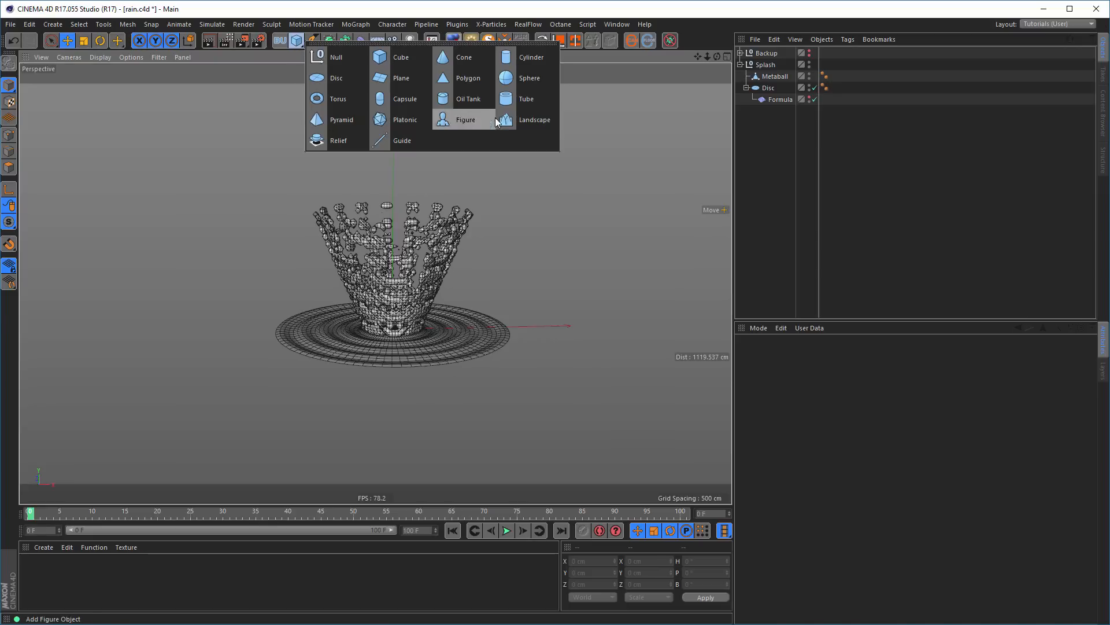
click(325, 78)
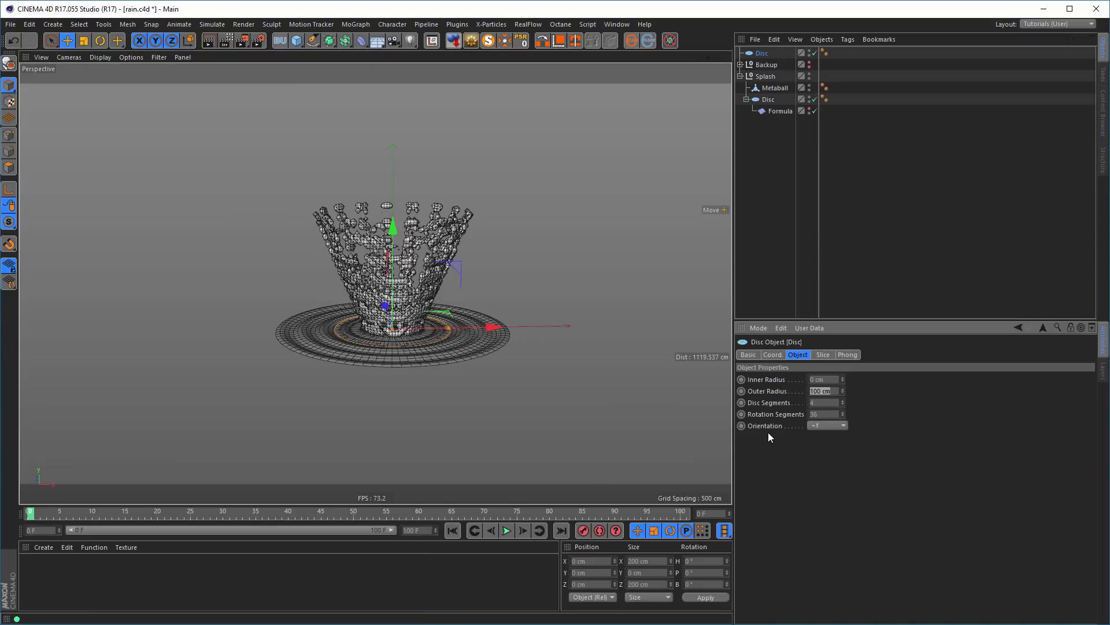
text(2000)
key(Return)
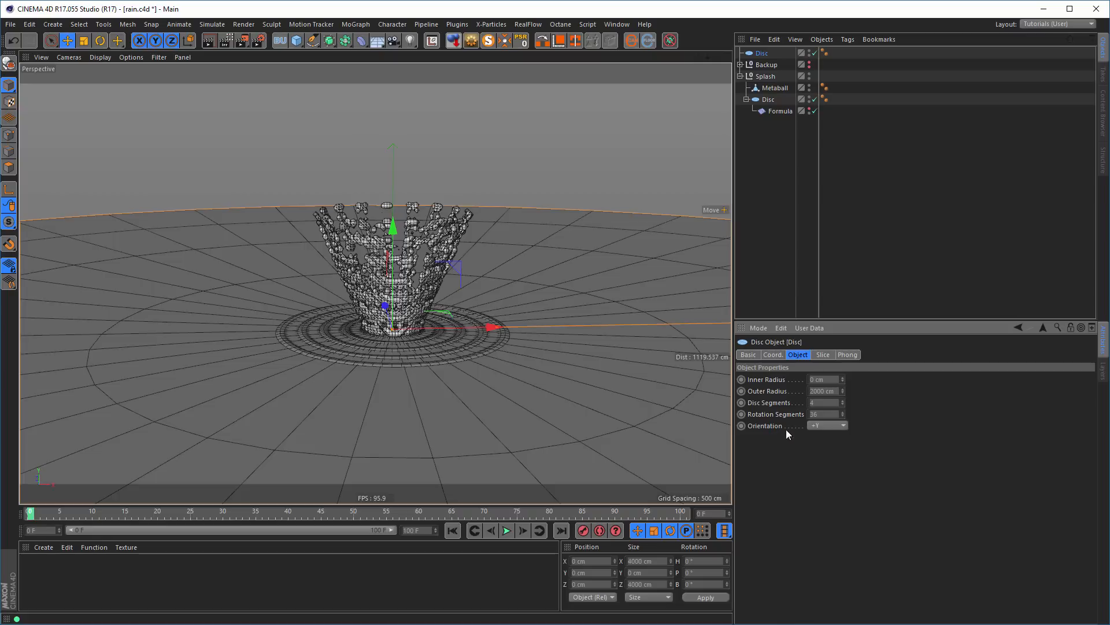
mouse_move(449, 334)
alt+mouse_down()
mouse_move(415, 325)
mouse_move(436, 349)
alt+mouse_up()
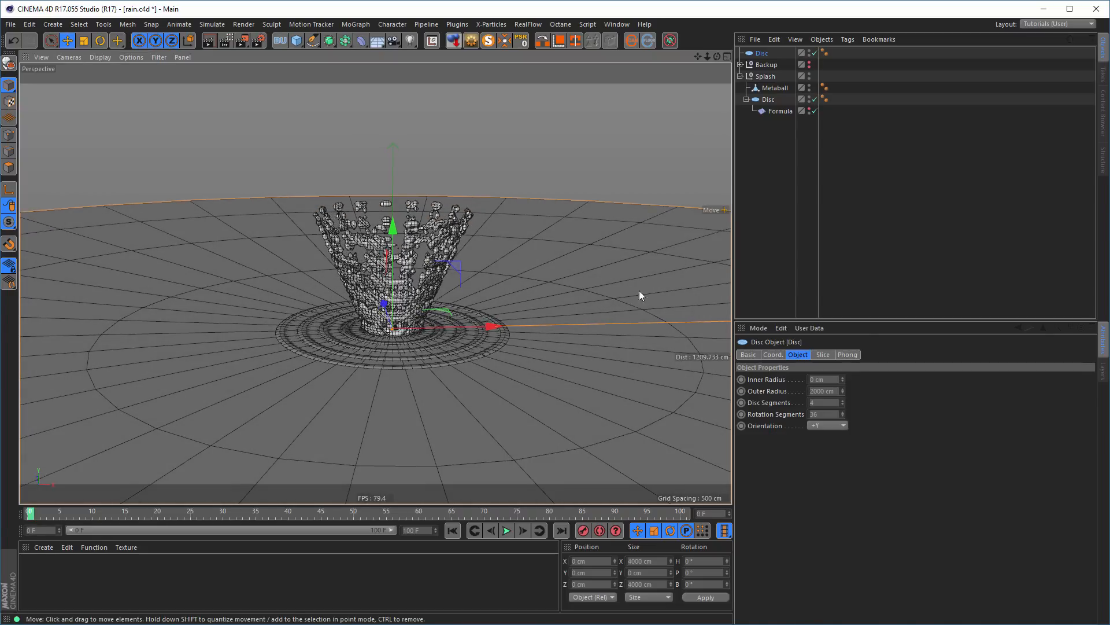
- Place the Splash group inside a new MoGraph Cloner and enable Render Instances
click(763, 77)
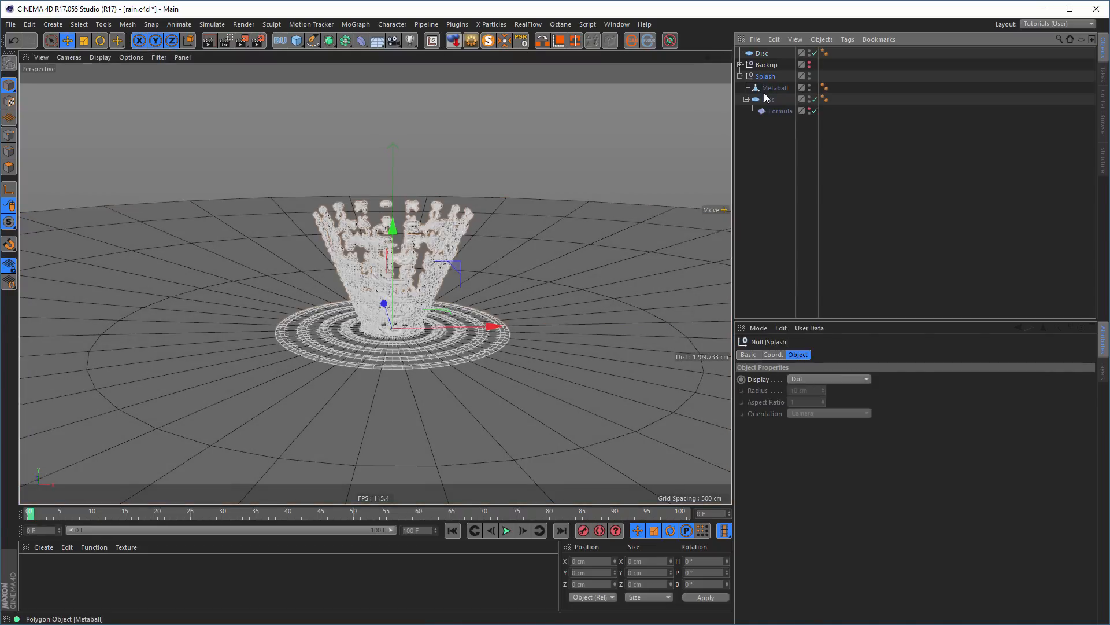
click(354, 25)
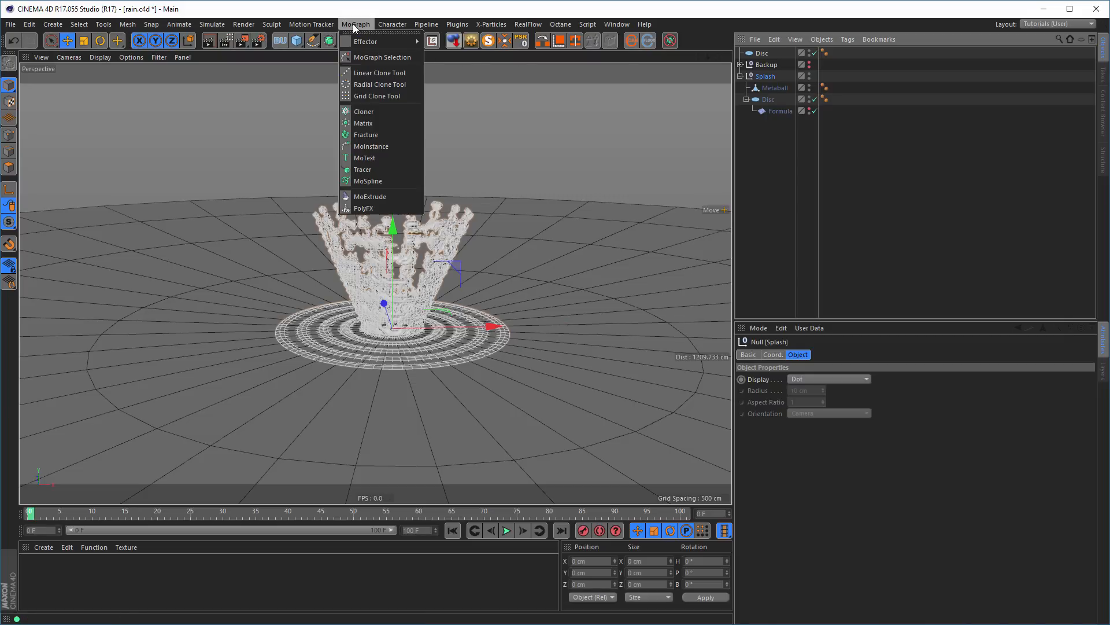
click(365, 112)
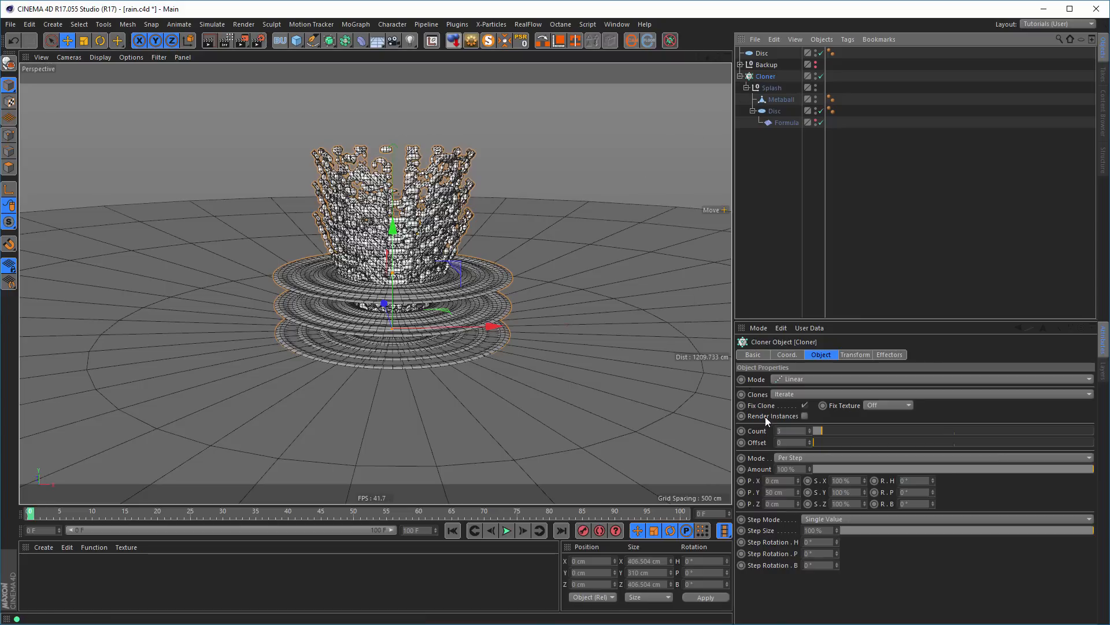
click(805, 416)
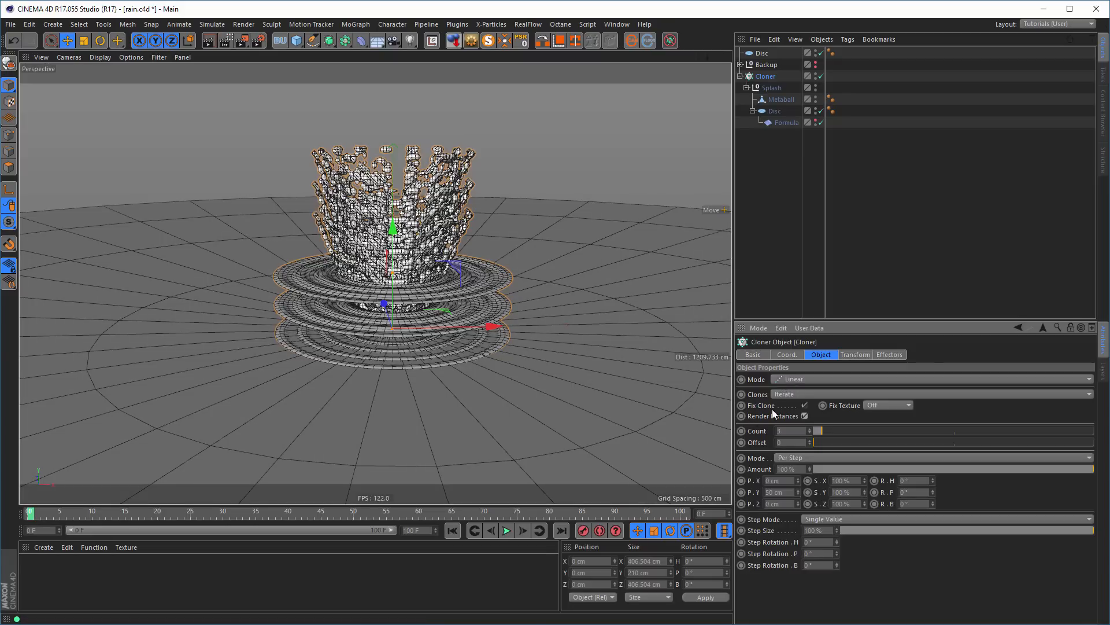
- Set the Cloner to Object mode using the large ground Disc, with the distribution set to Surface
click(796, 381)
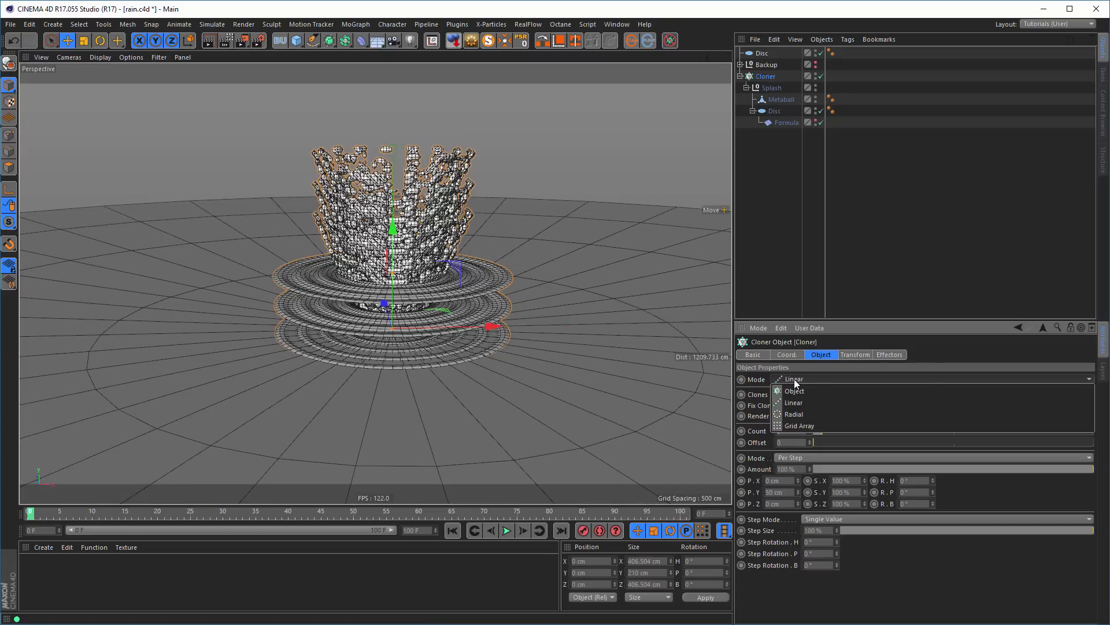
click(796, 392)
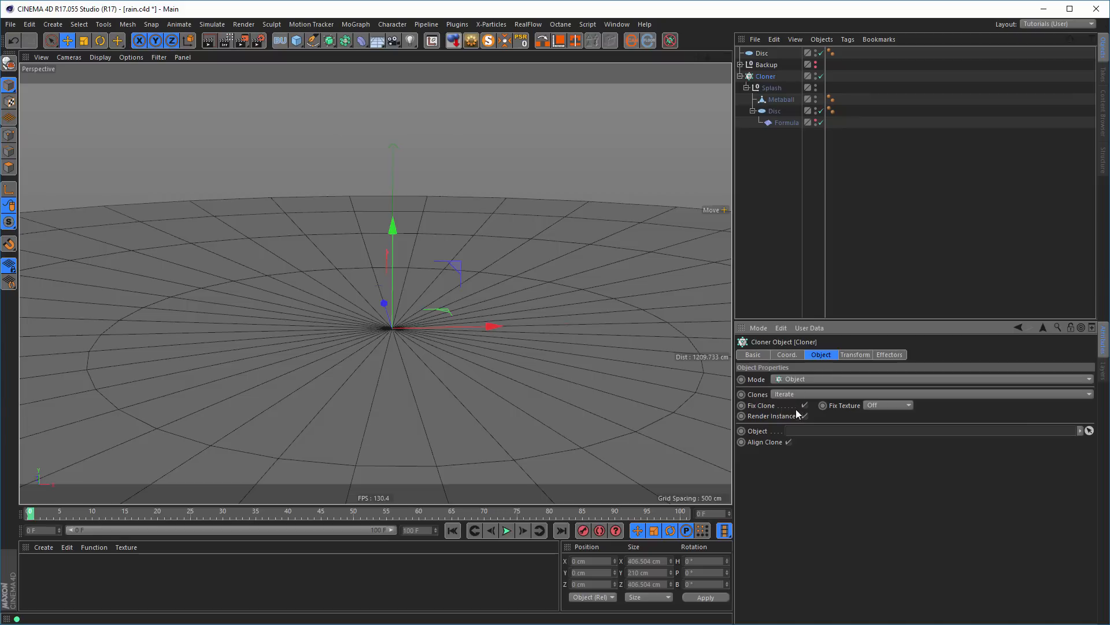
drag(762, 53, 848, 437)
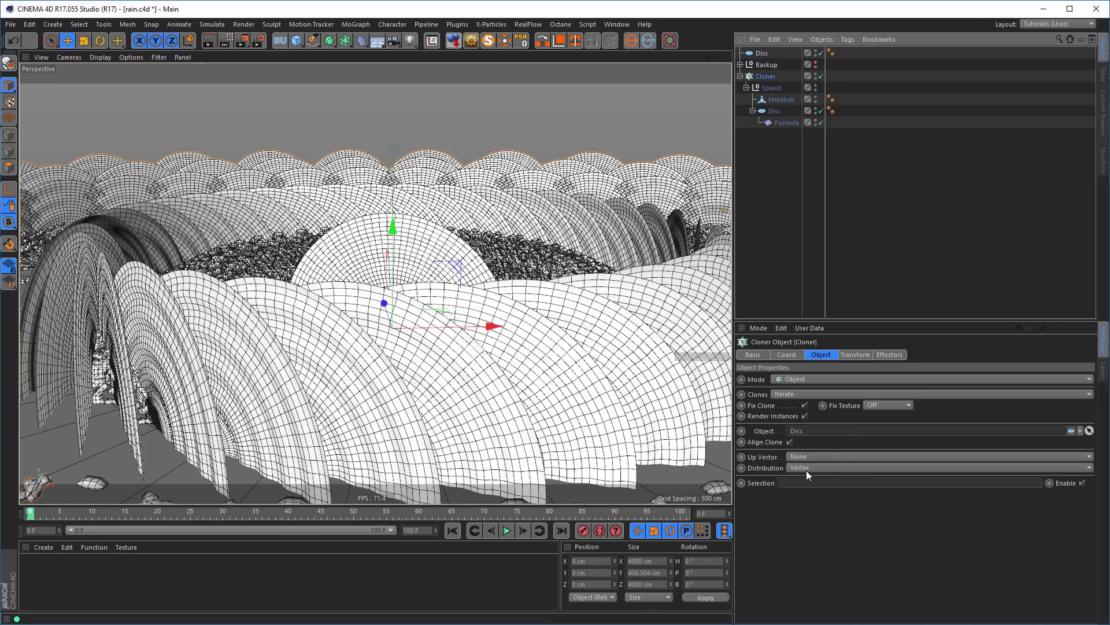
click(799, 467)
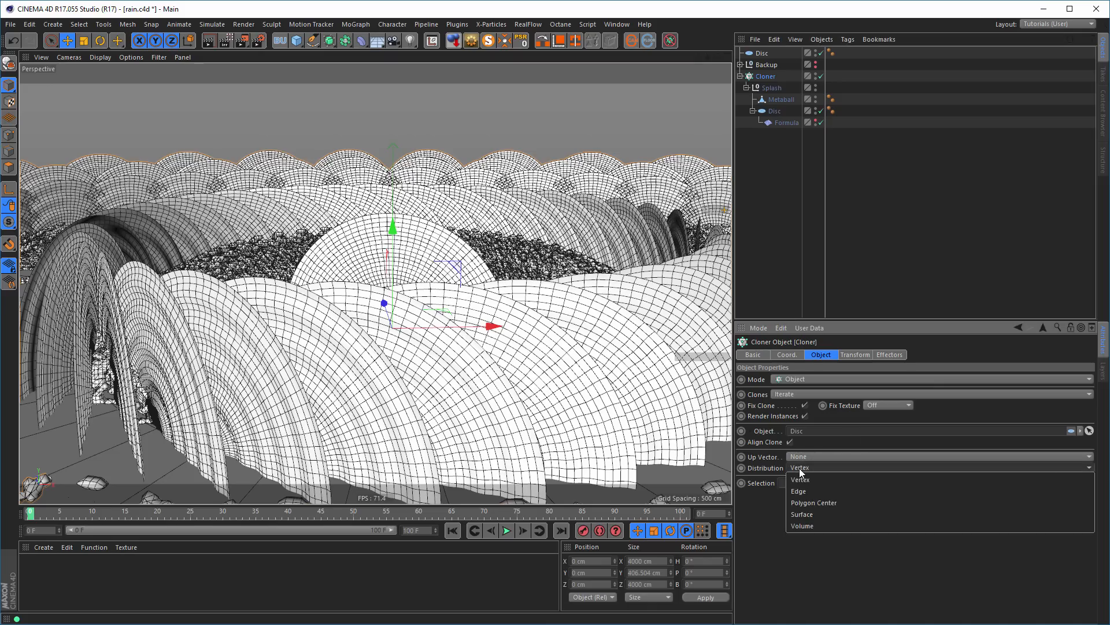
click(808, 514)
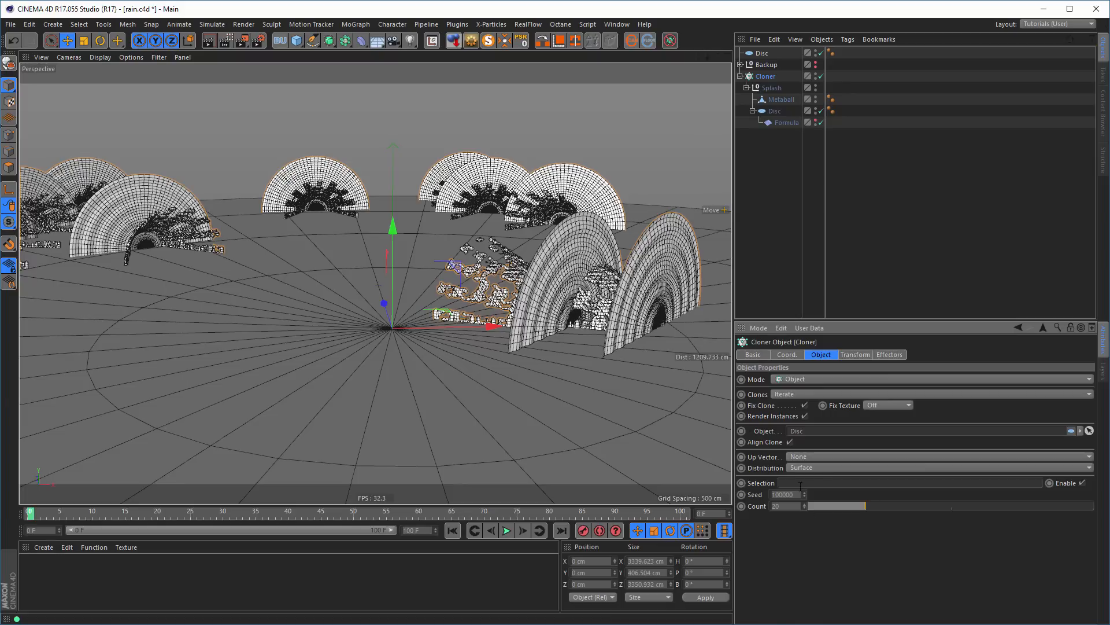
- Set the pitch rotation in the Cloner's transform to -90° so the splashes stand upright on the ground Disc
click(855, 355)
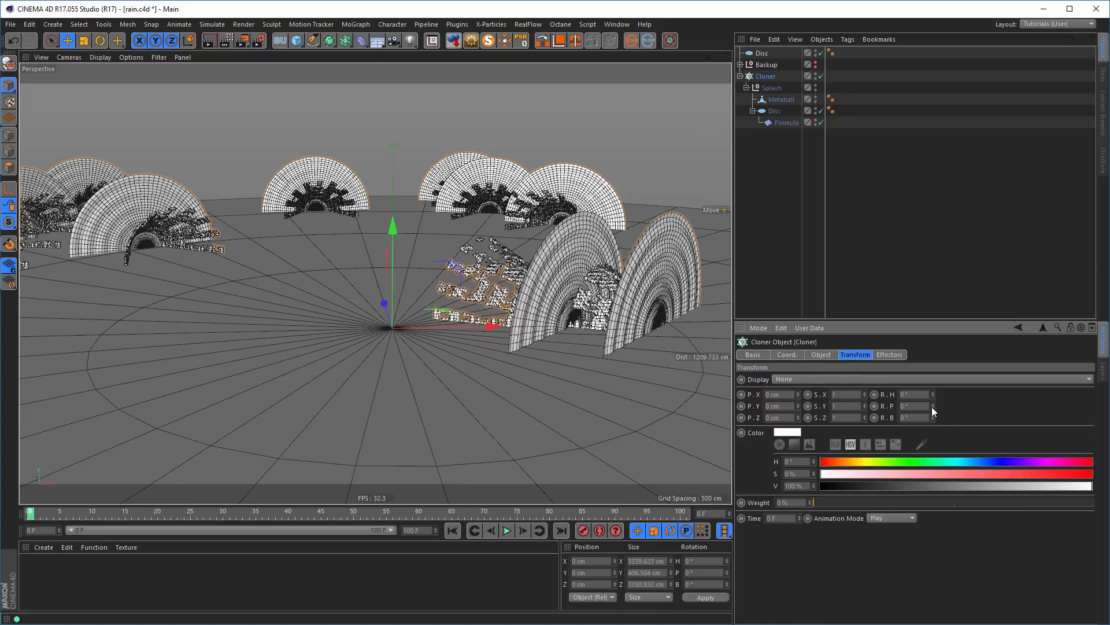
drag(932, 407, 931, 406)
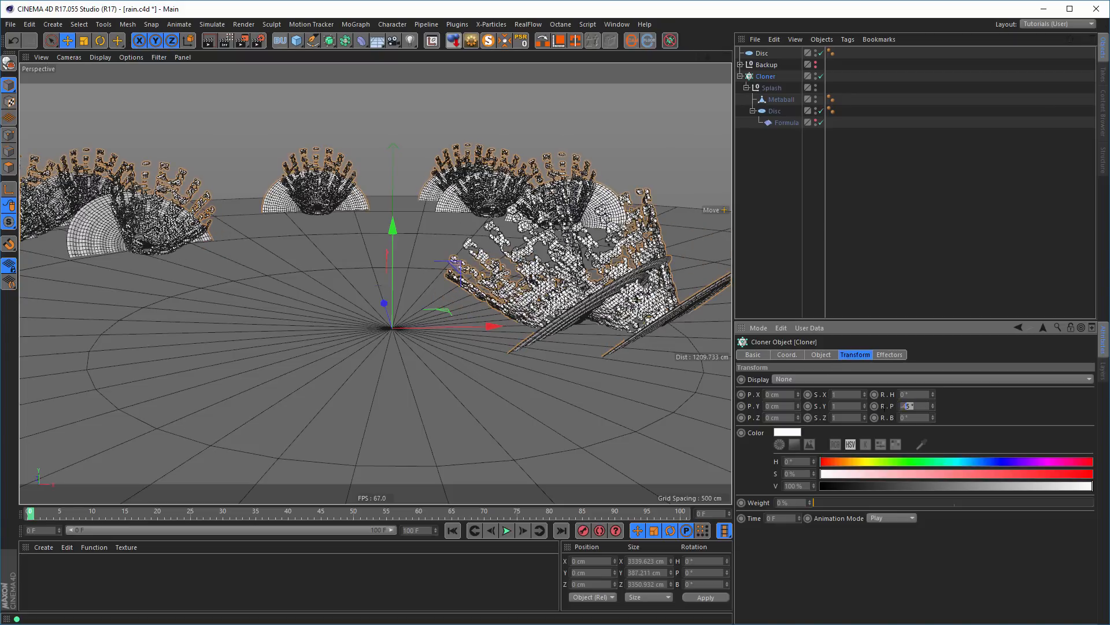
text(-90)
key(Return)
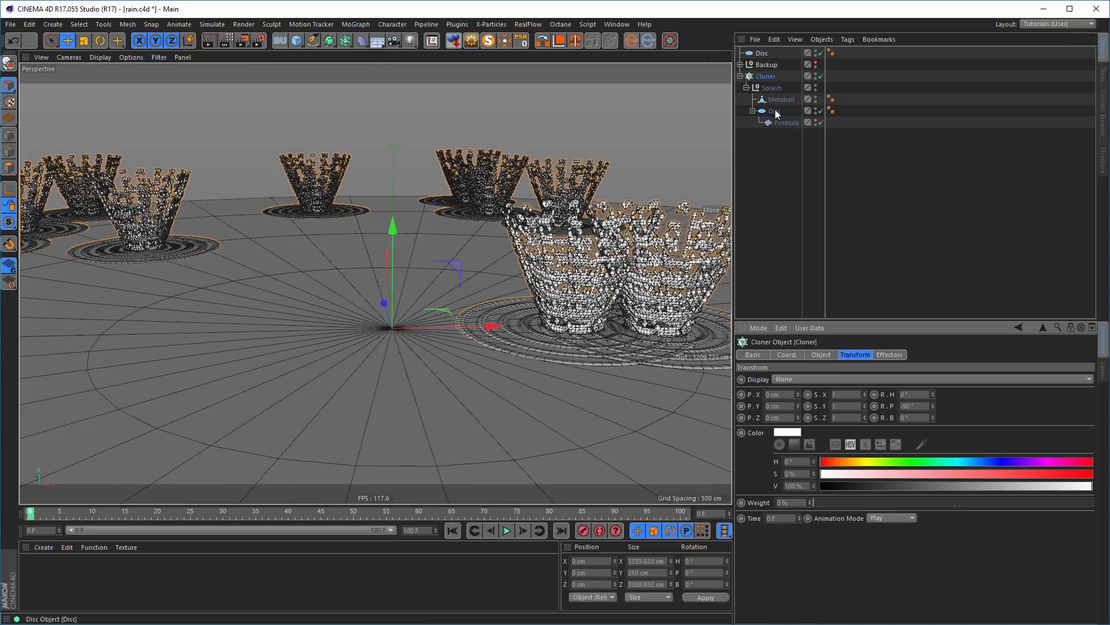
- Scale the Splash group inside the Cloner down uniformly to a little over a third of its size
click(772, 88)
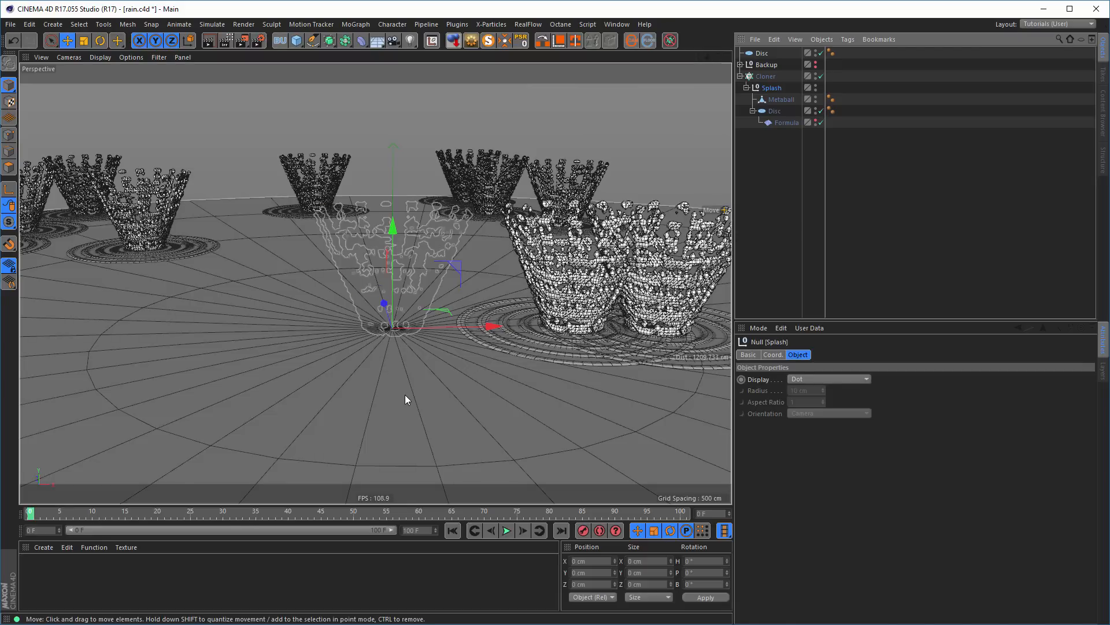
key(t)
drag(496, 397, 214, 436)
drag(219, 435, 300, 428)
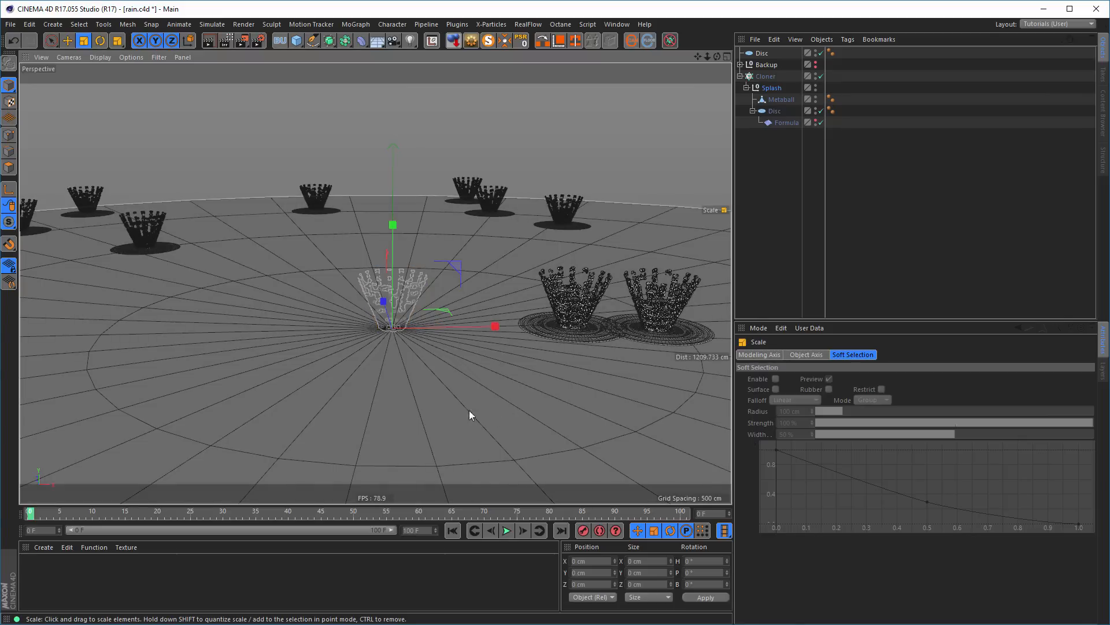
drag(471, 413, 412, 423)
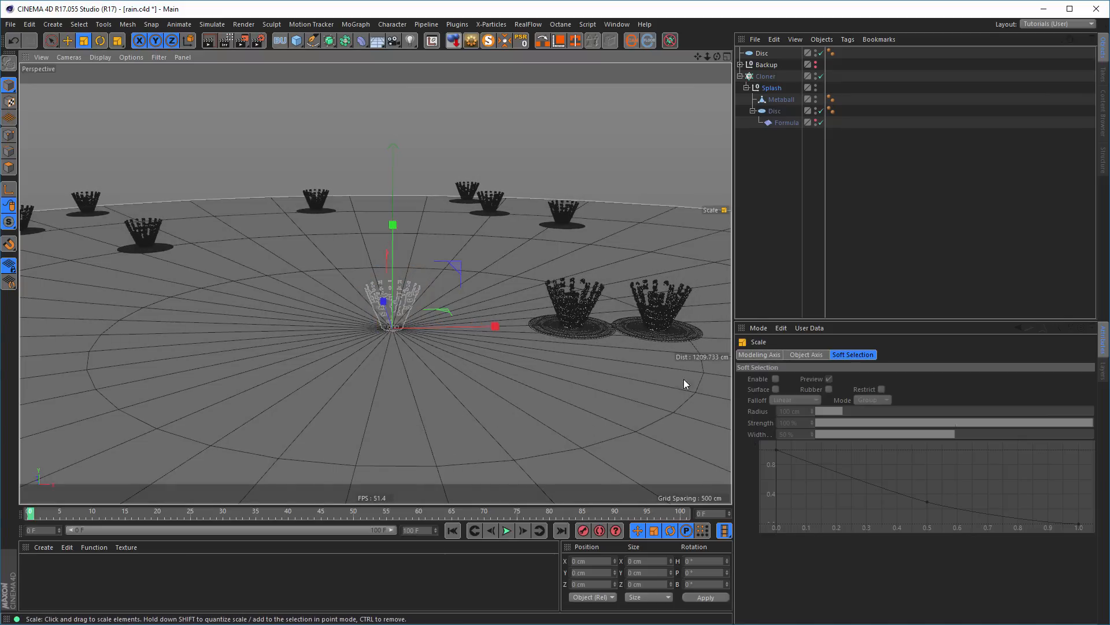
- Set the Cloner's count to 100 splashes across the ground Disc
click(766, 79)
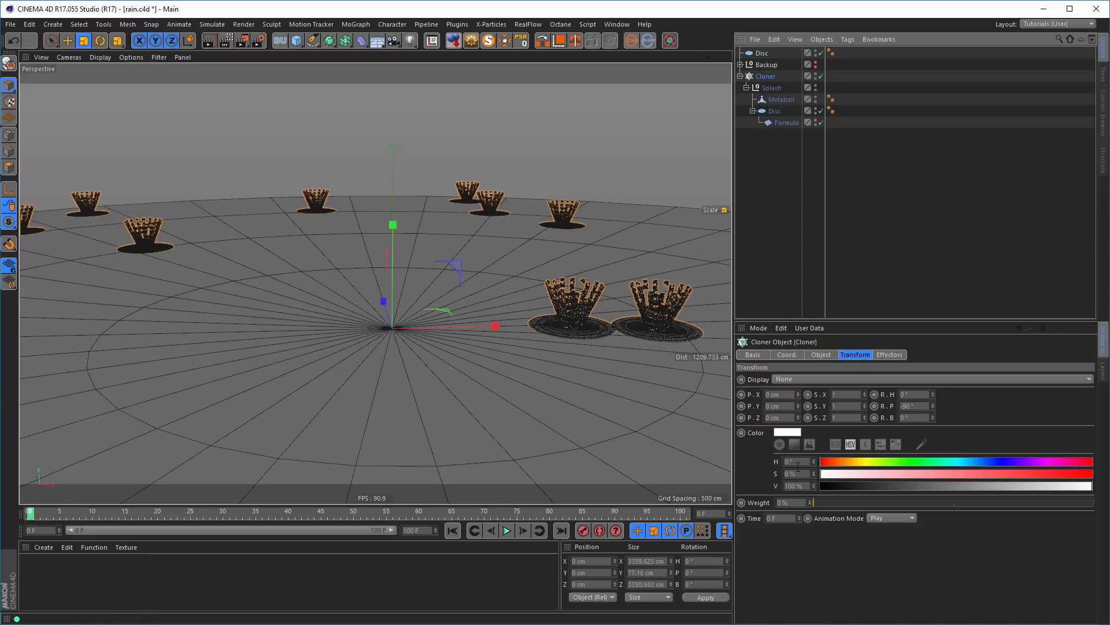
click(820, 355)
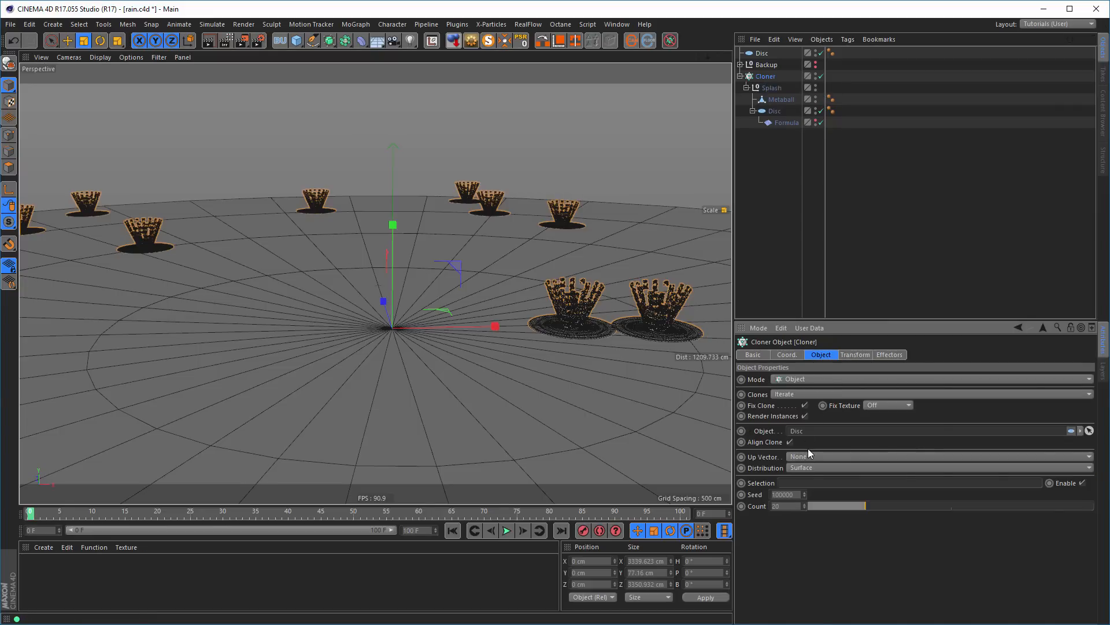
double_click(785, 506)
text(100)
key(Return)
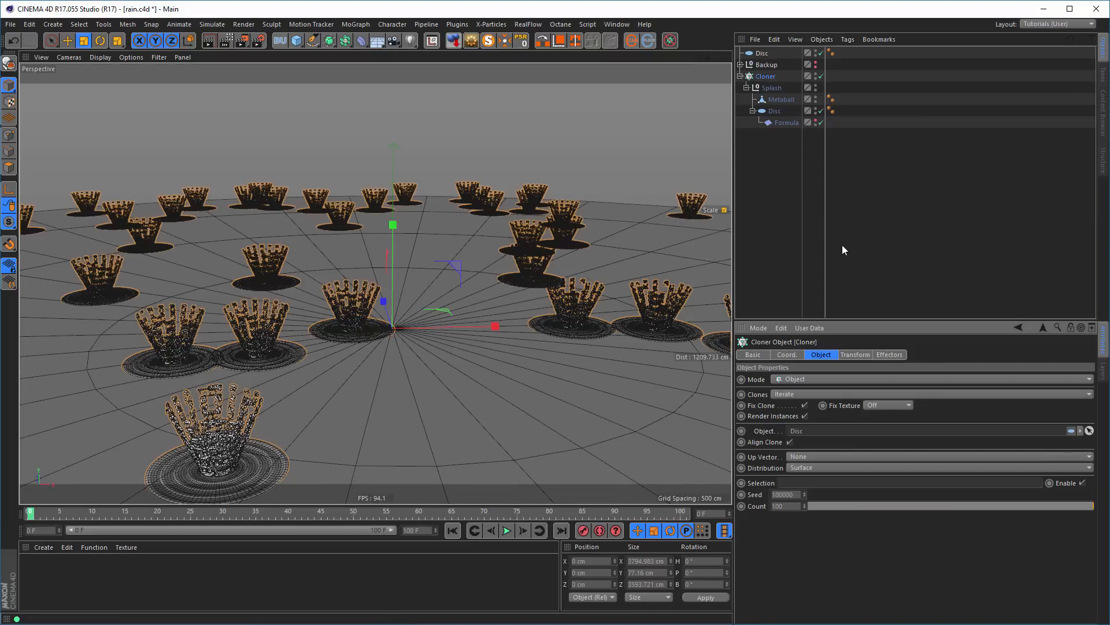
- Add a Random effector to the Cloner and check the Cloner's list of effectors
click(347, 25)
mouse_move(362, 42)
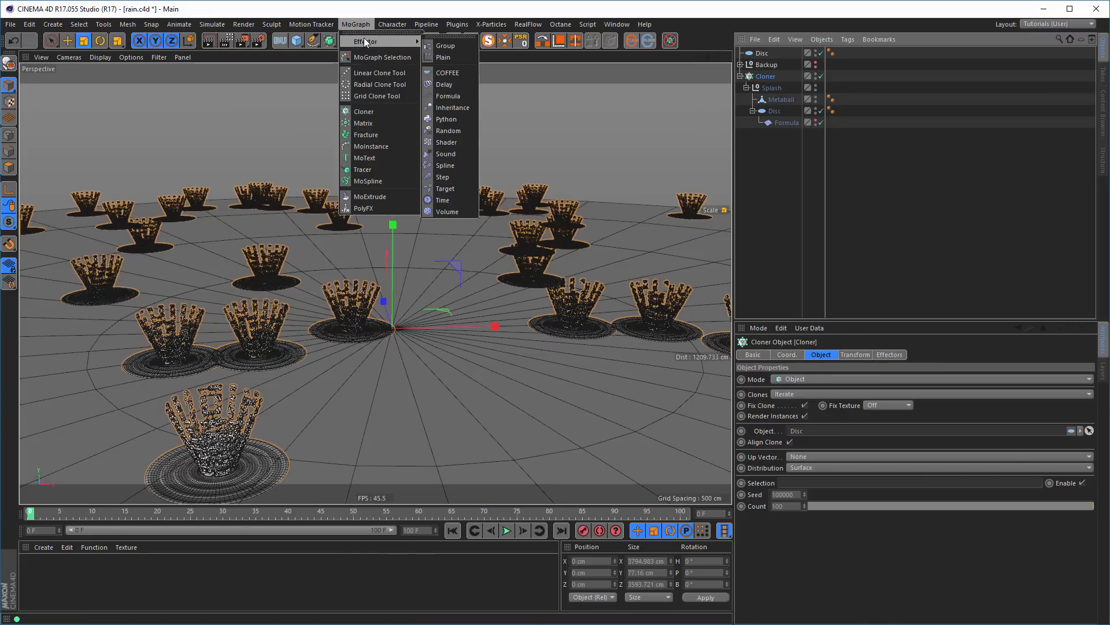
click(451, 131)
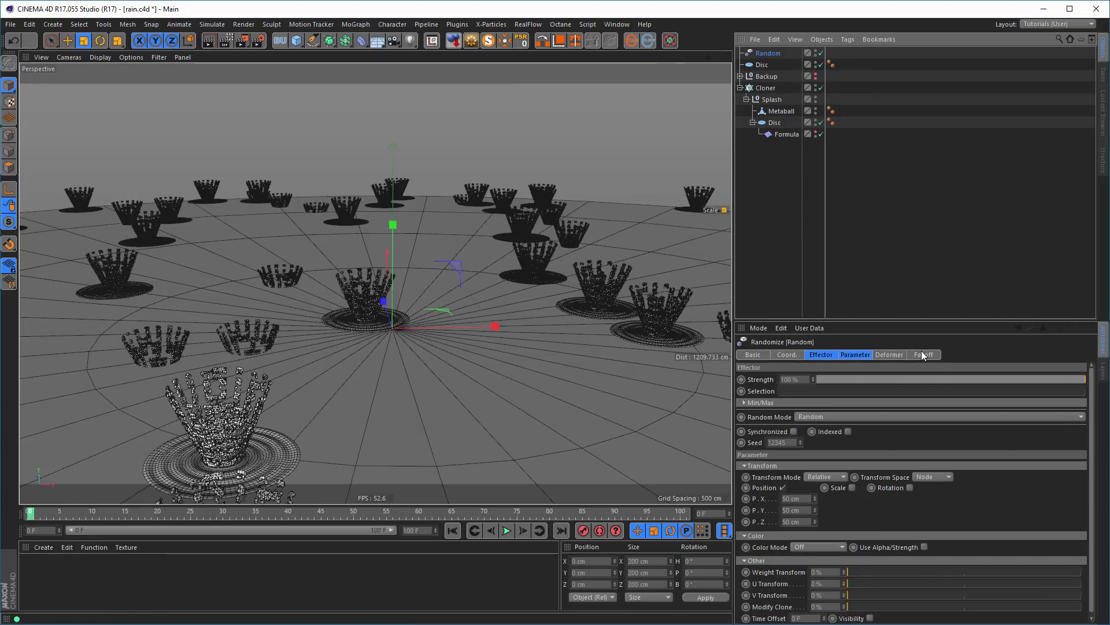
click(778, 91)
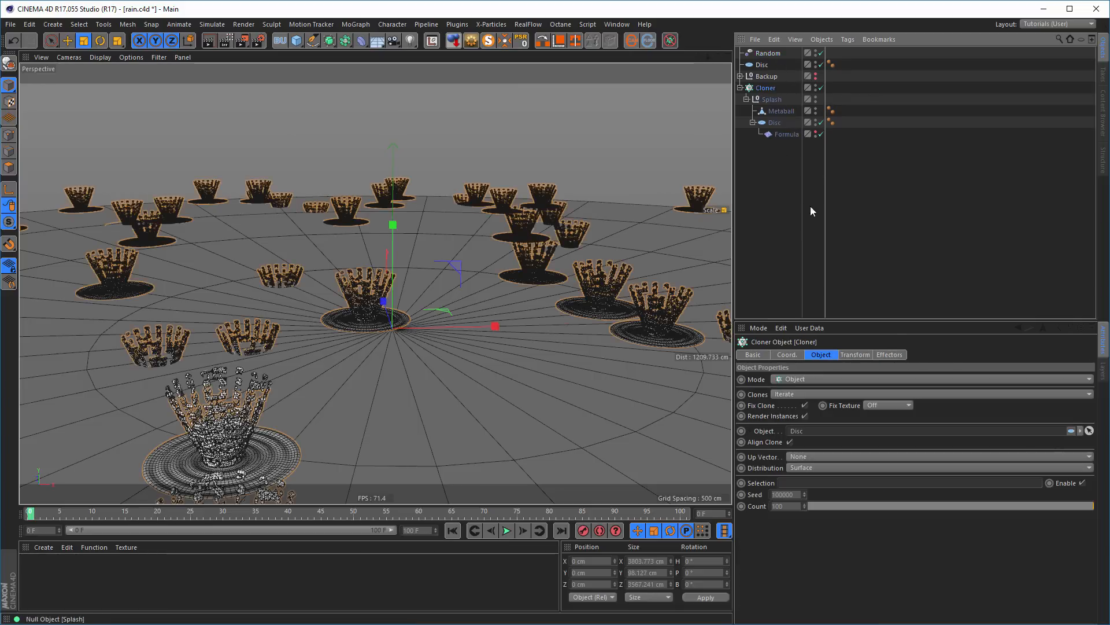
click(890, 354)
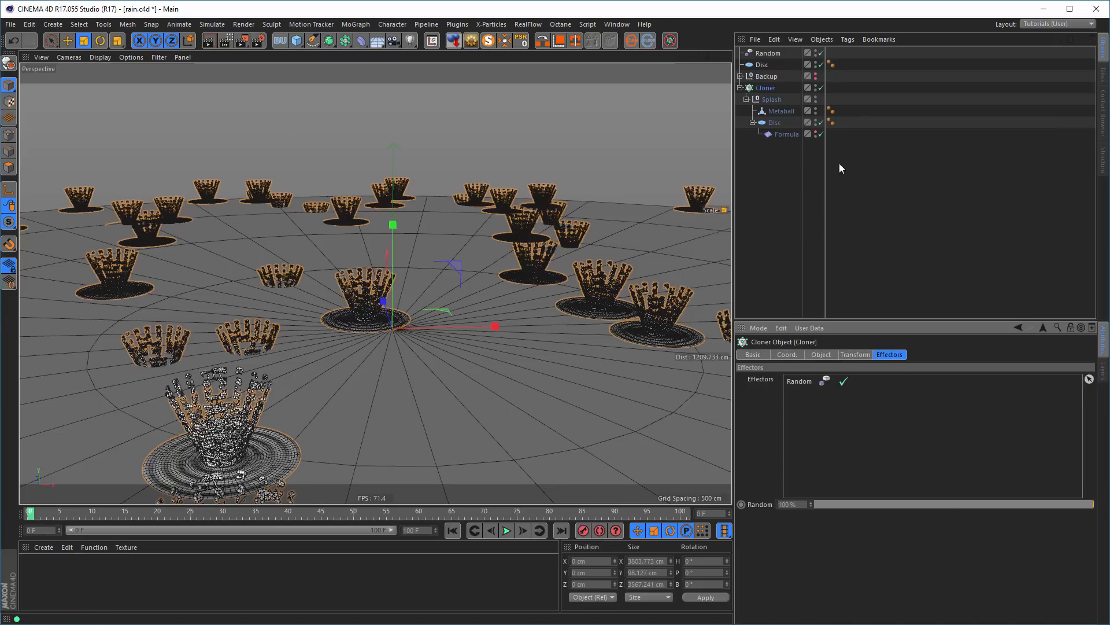
- Turn off position in the Random effector and enable Uniform, Absolute Scale with a scale value of -0.5
click(768, 52)
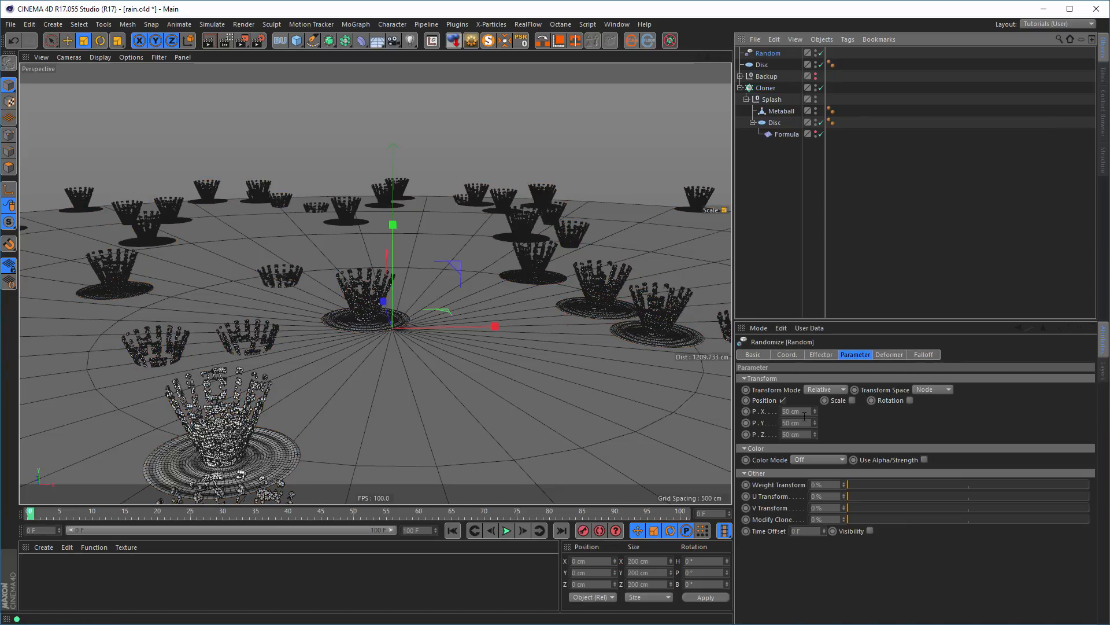
click(783, 400)
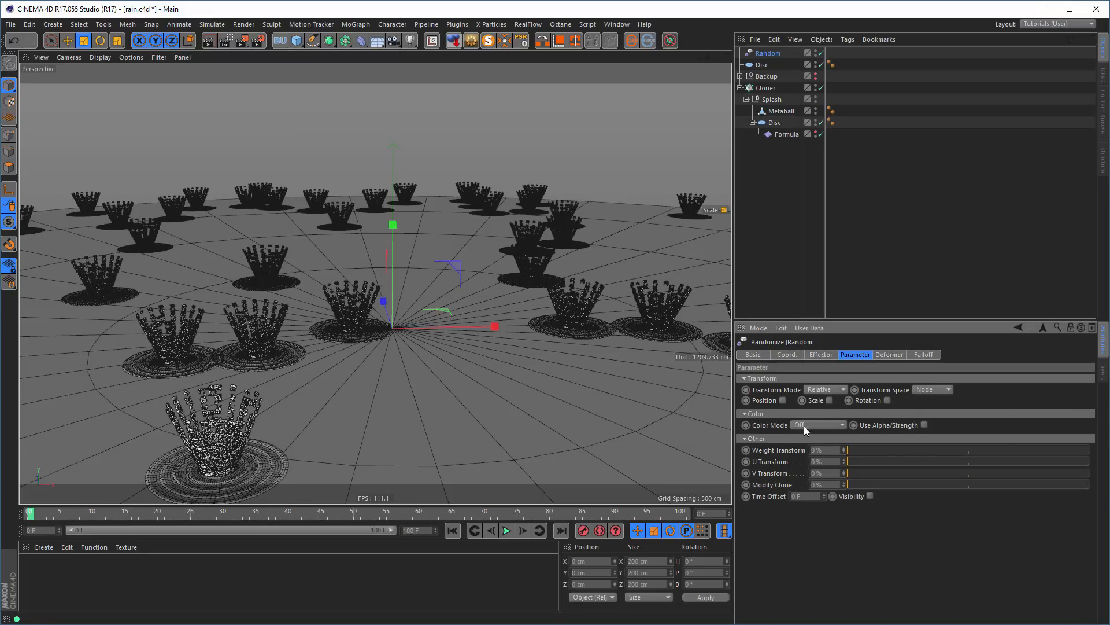
click(830, 400)
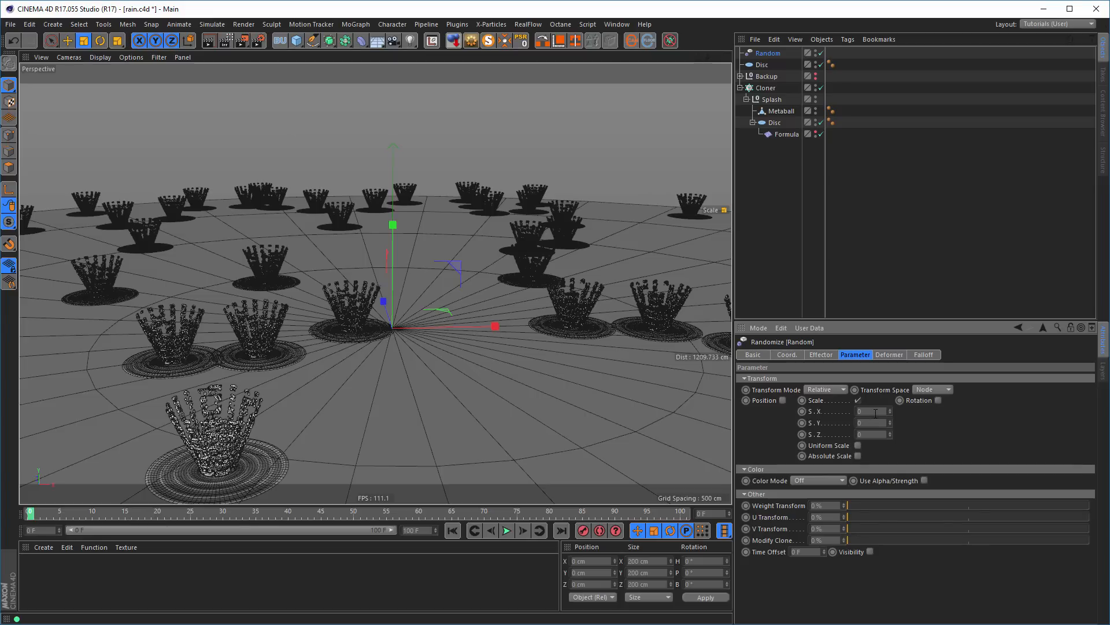
click(859, 445)
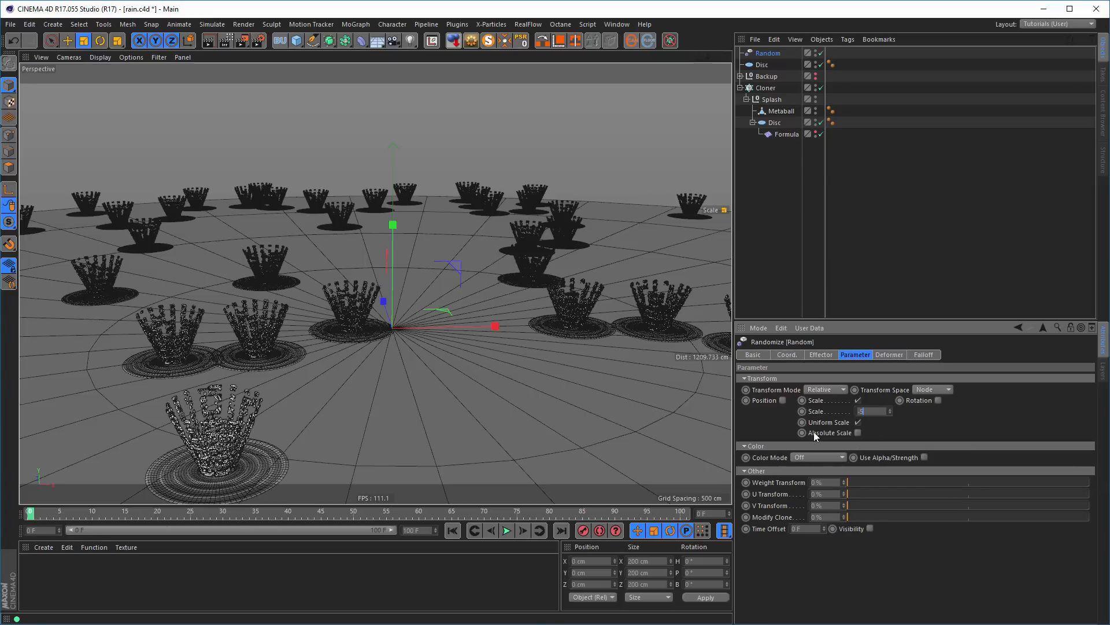
text(-0,5)
key(Return)
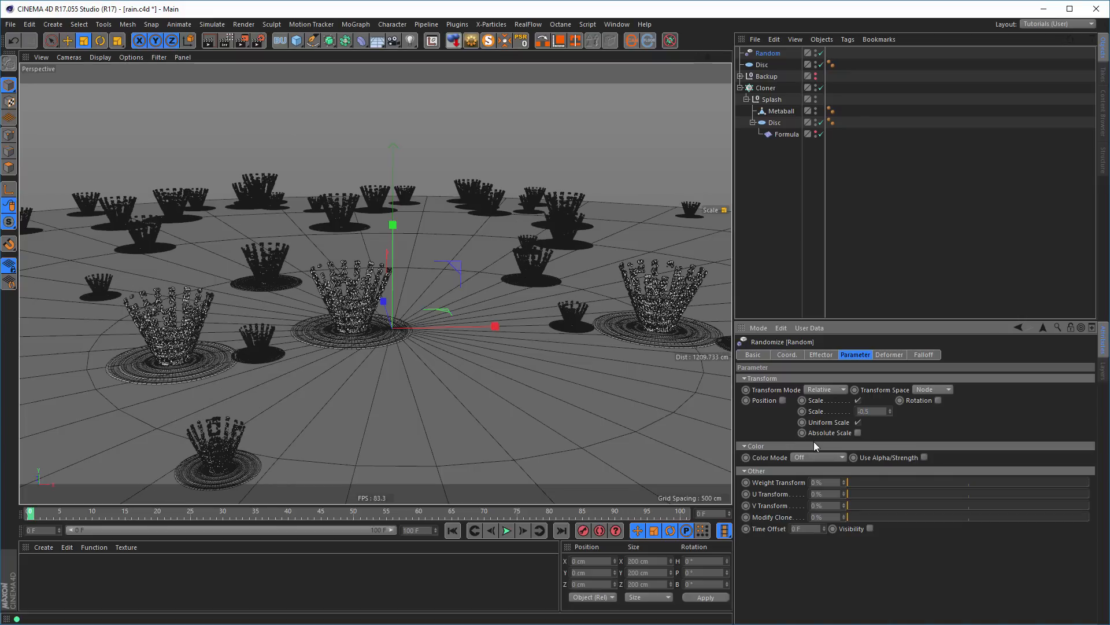
click(858, 432)
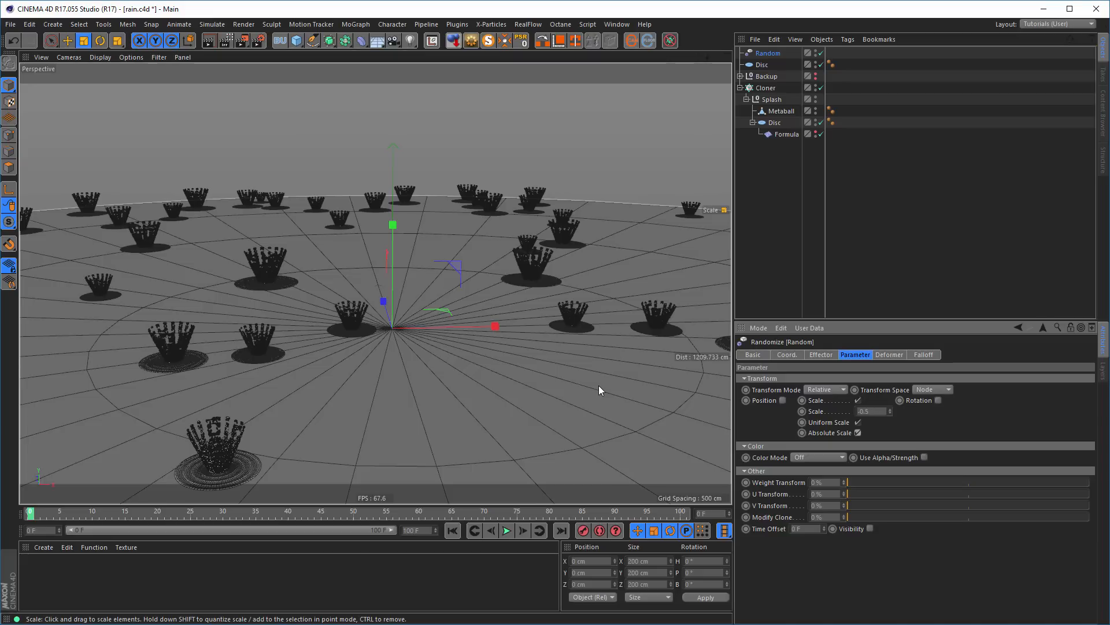
- Enable rotation in the Random effector and set its heading rotation to 2222°
click(938, 400)
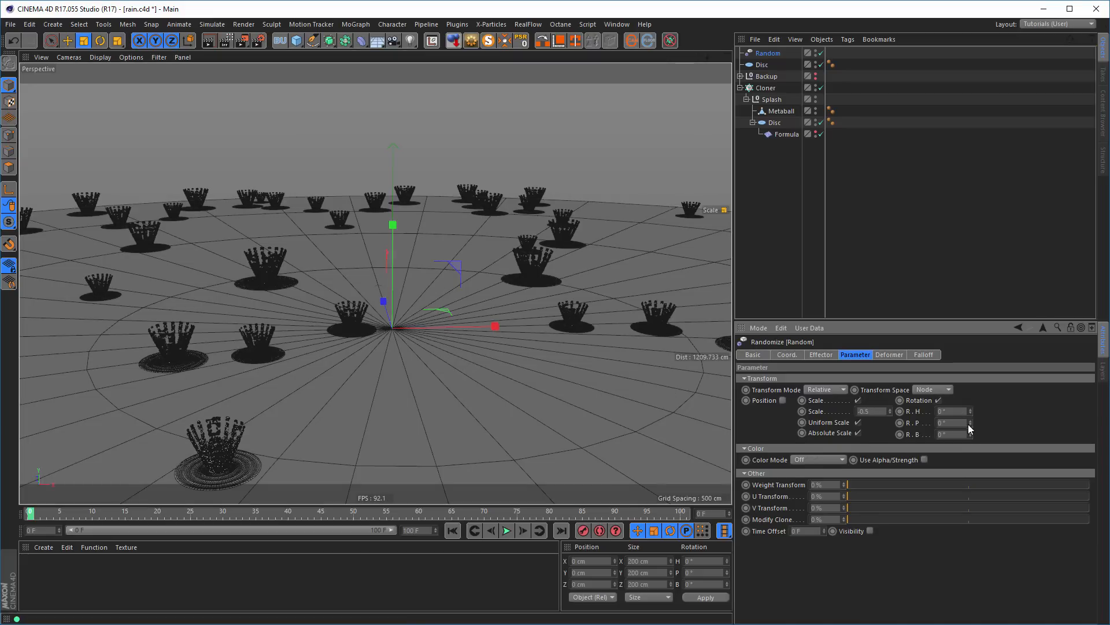
drag(973, 411, 973, 427)
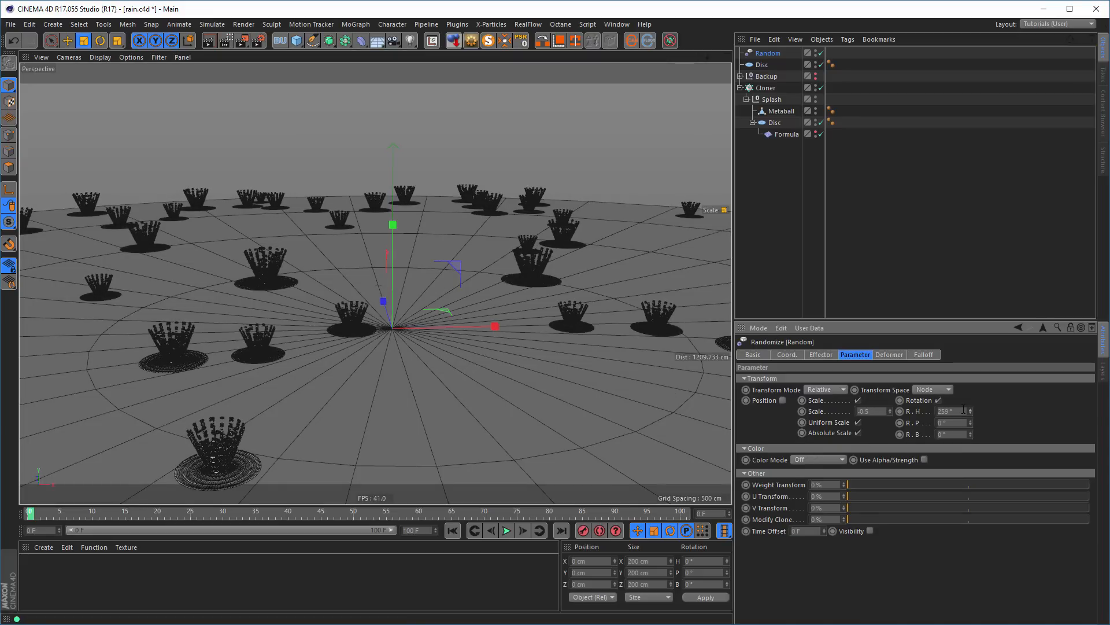
click(964, 410)
text(2222)
key(Return)
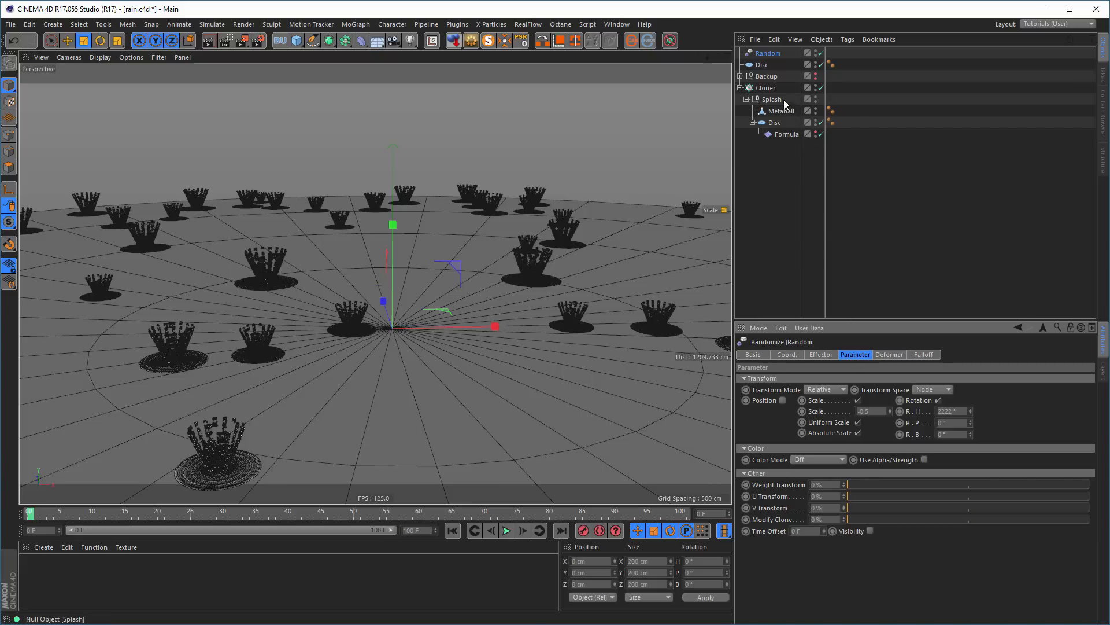
- Set the Cloner's count to 200 splashes across the ground Disc
click(769, 89)
click(819, 355)
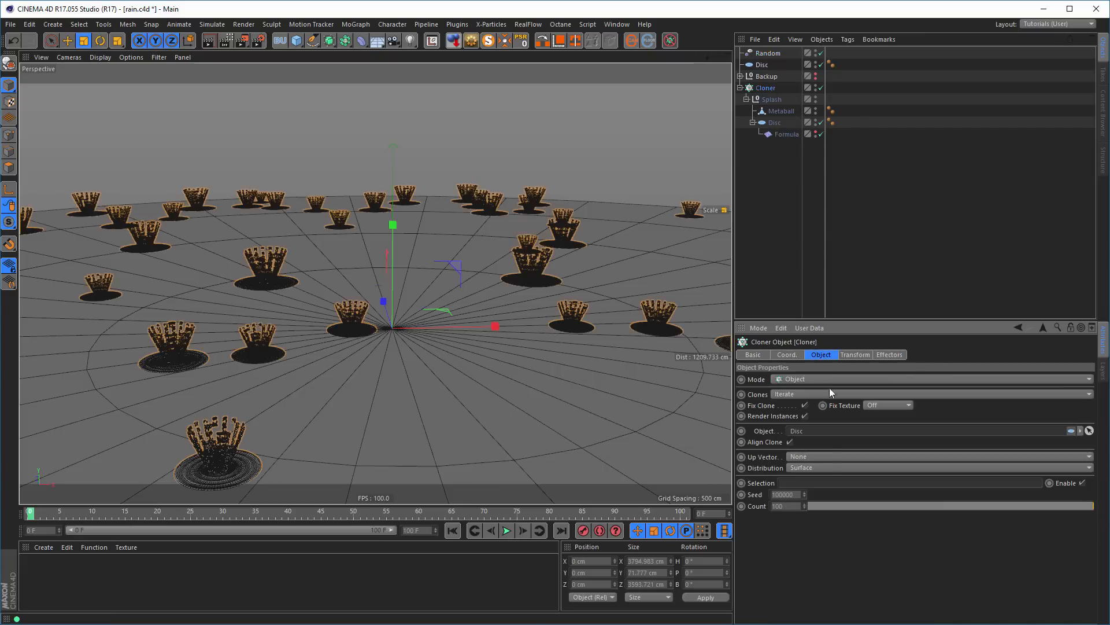
click(786, 506)
key(Return)
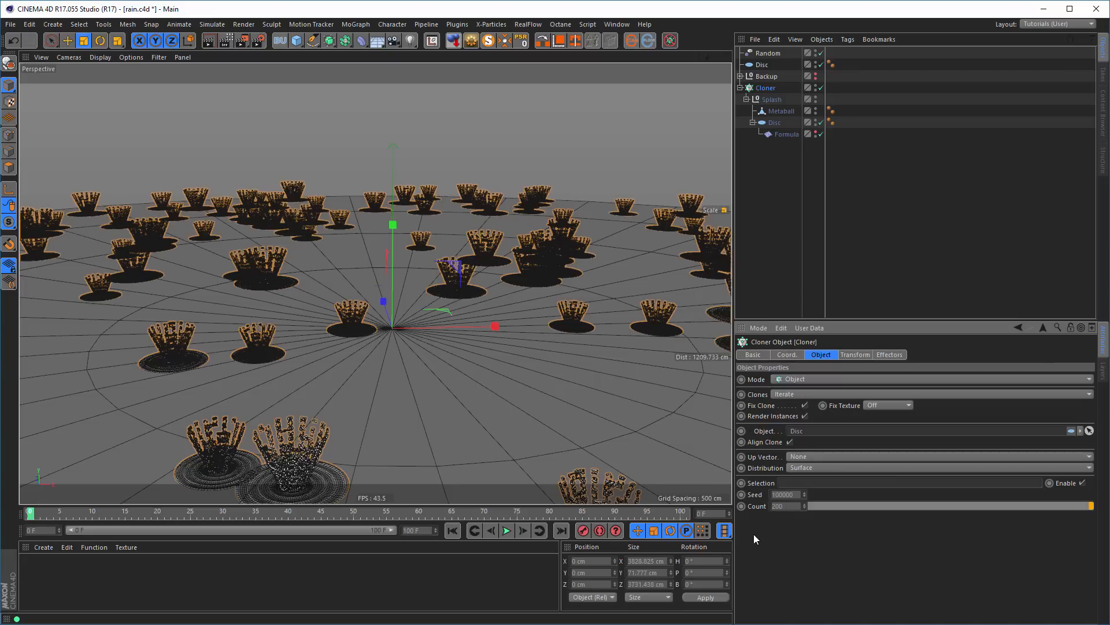
- Render a preview of the splash field from a lower viewing angle
alt+drag(476, 353, 474, 362)
alt+right_drag(474, 362, 480, 358)
alt+drag(480, 364, 499, 370)
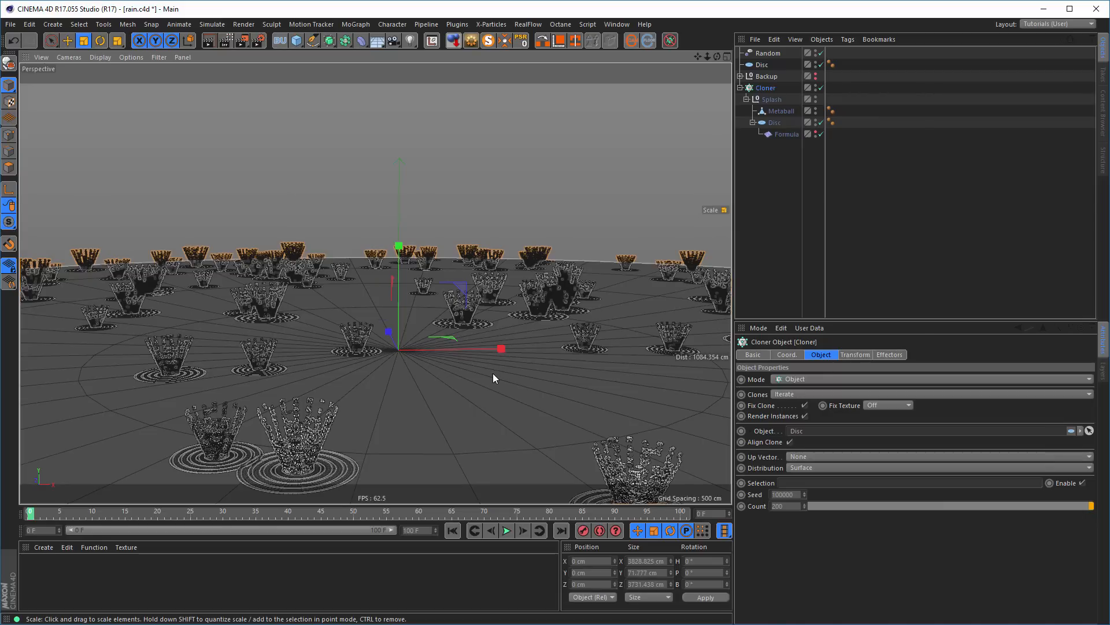
key(ctrl+r)
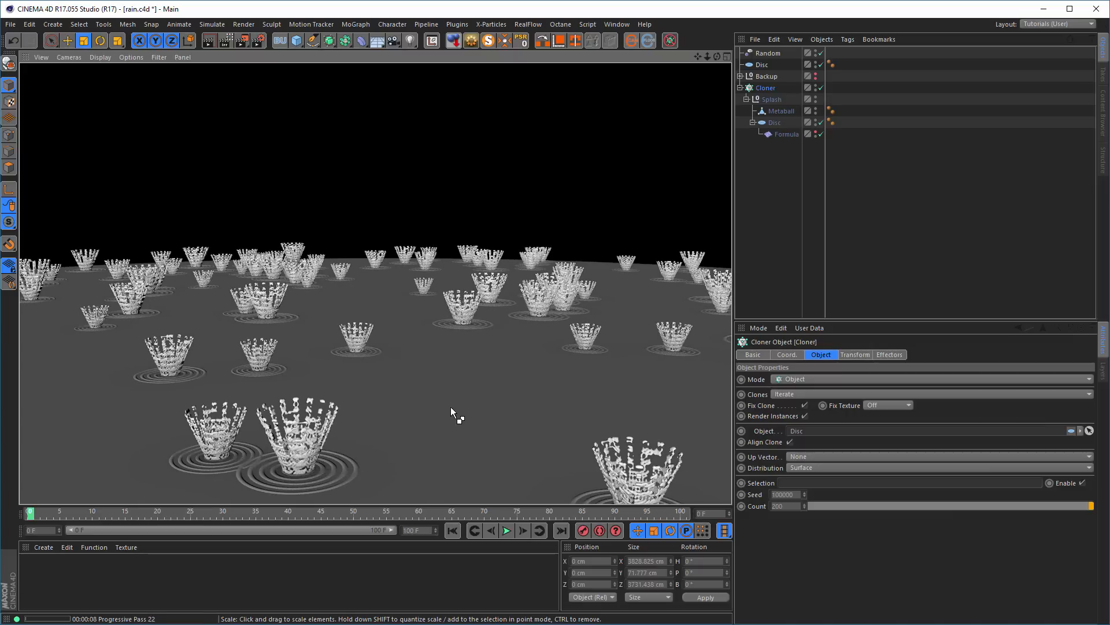
- Switch the viewport to Gouraud Shading and raise the ripple Disc inside Splash to a Y position of about 0.9 cm
click(774, 123)
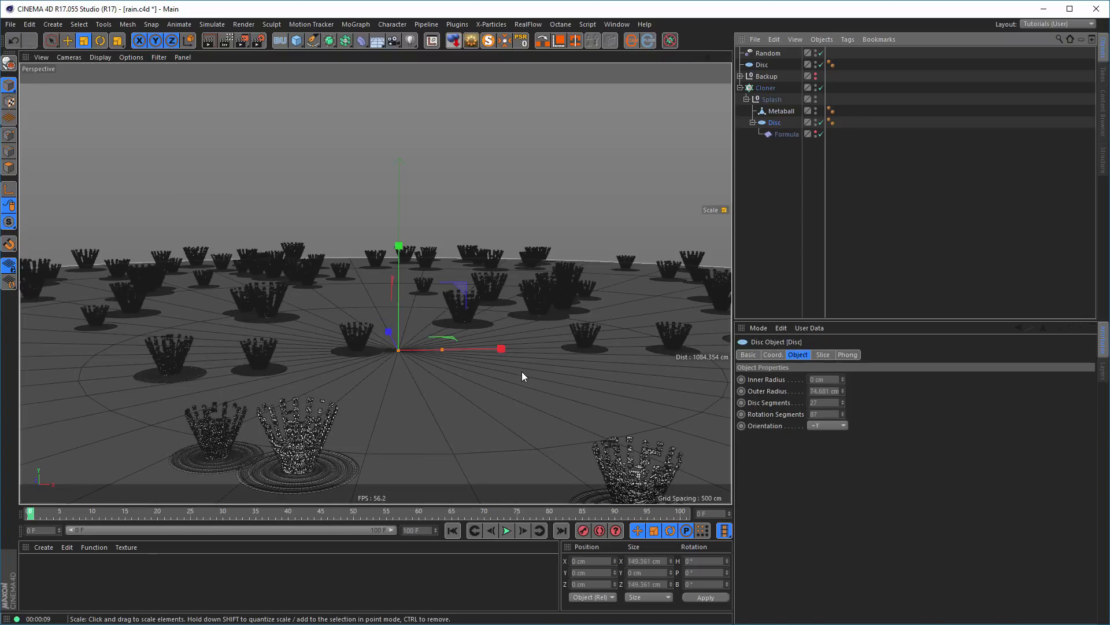
key(n)
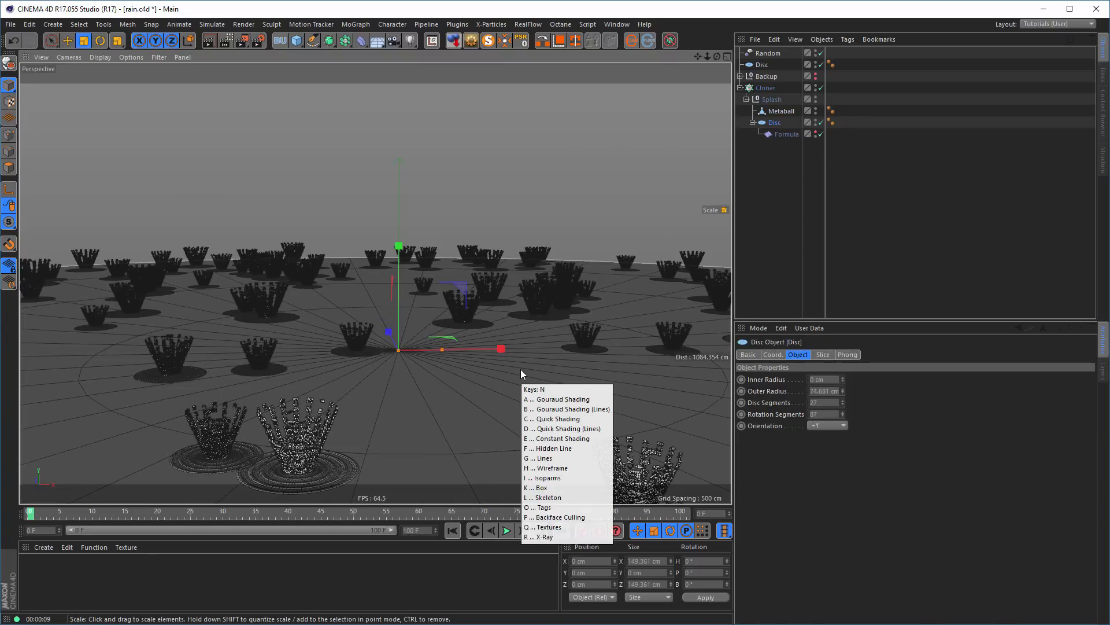
key(a)
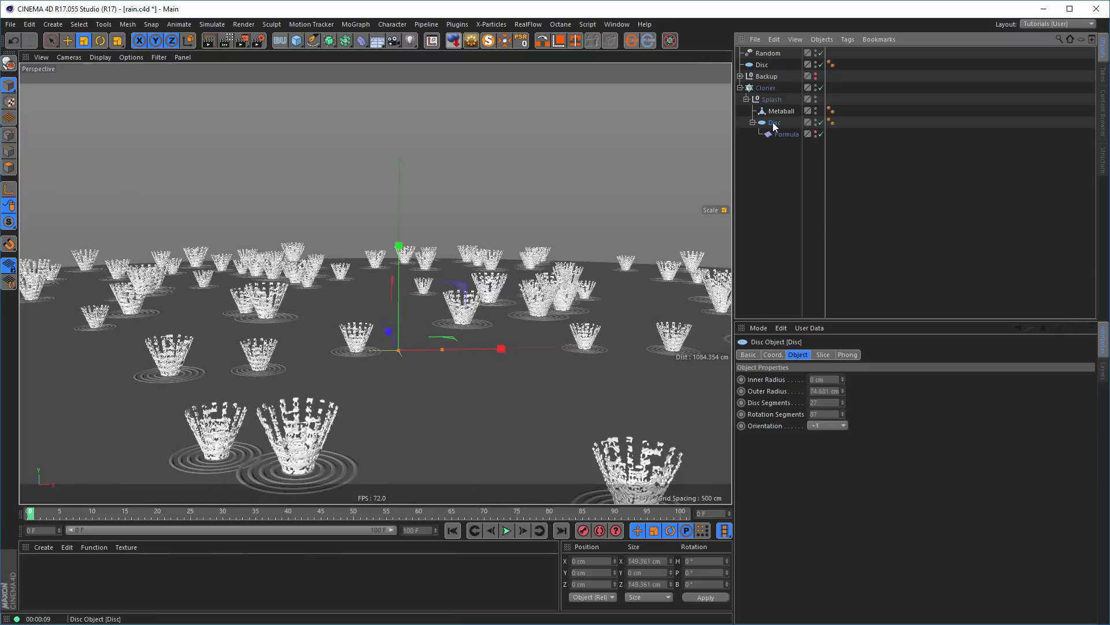
key(e)
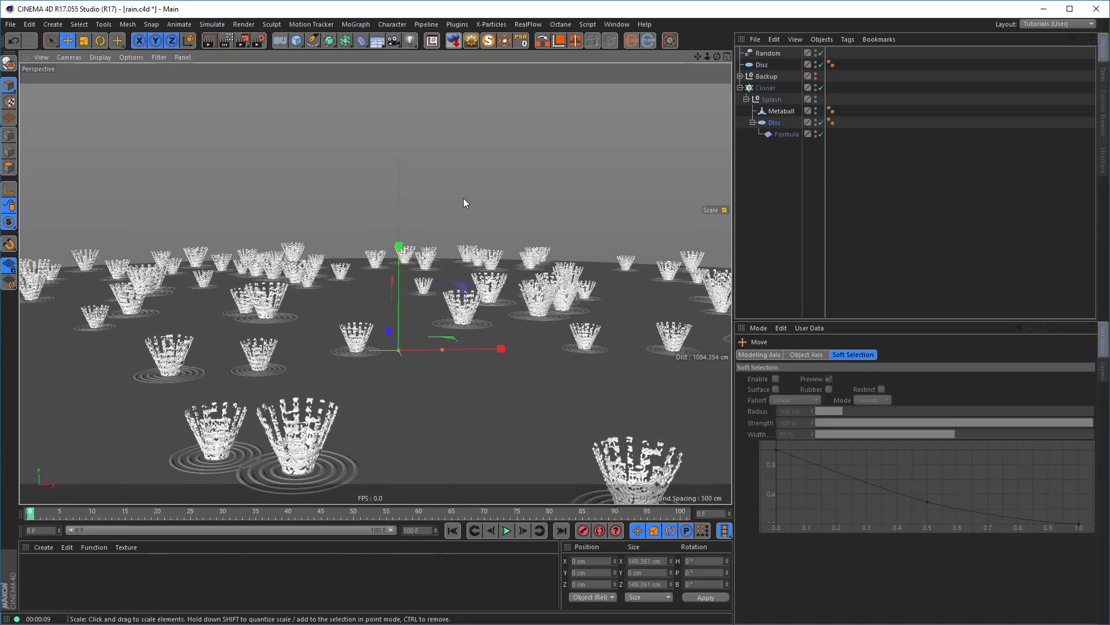
drag(401, 248, 399, 248)
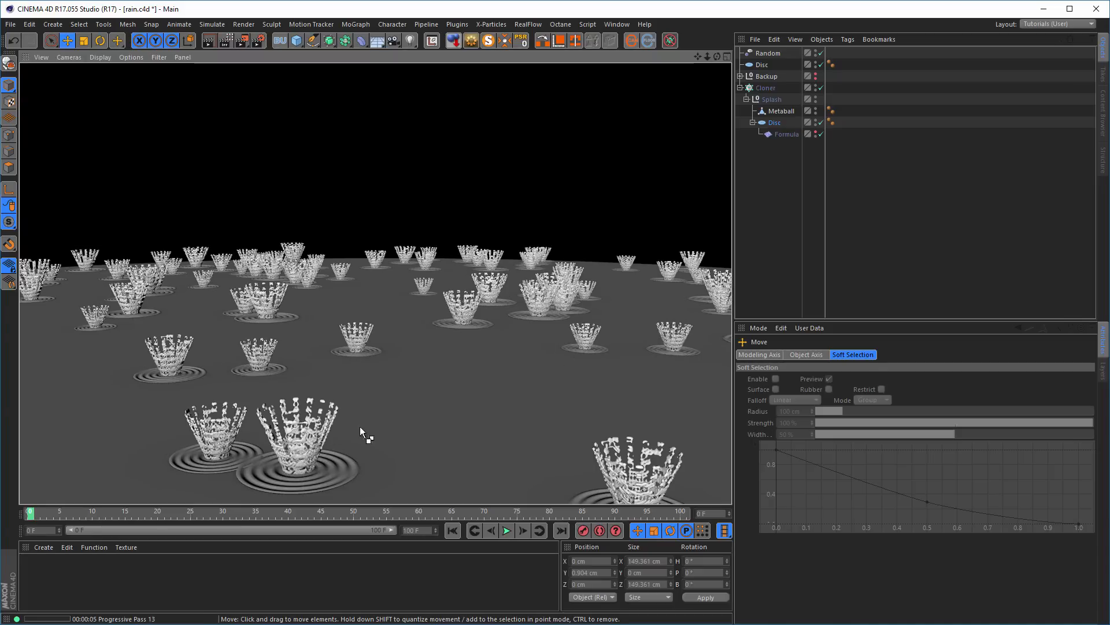
- Disable the Cloner and examine how the ripple Disc's edge meets the ground in the Right and Perspective views
click(821, 87)
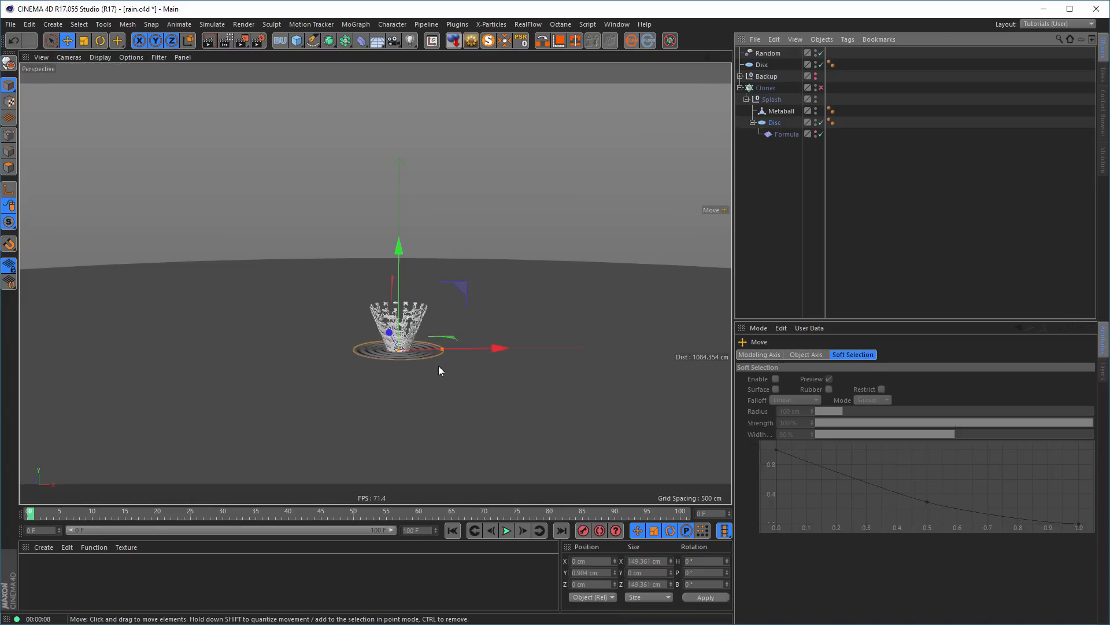
alt+right_drag(418, 352, 606, 317)
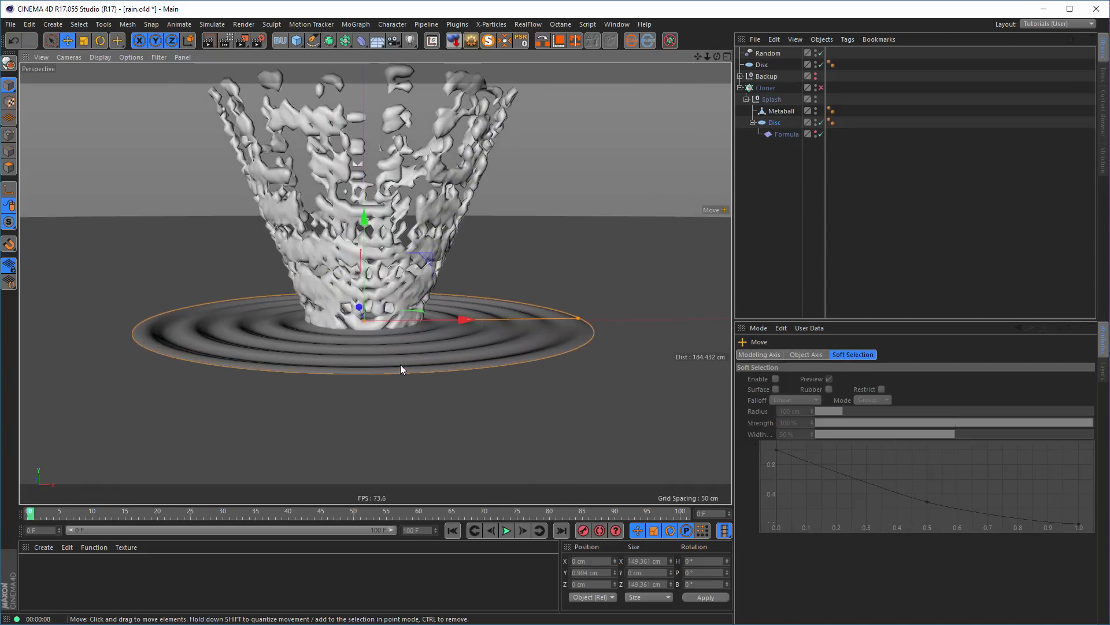
middle_click(400, 365)
middle_click(301, 406)
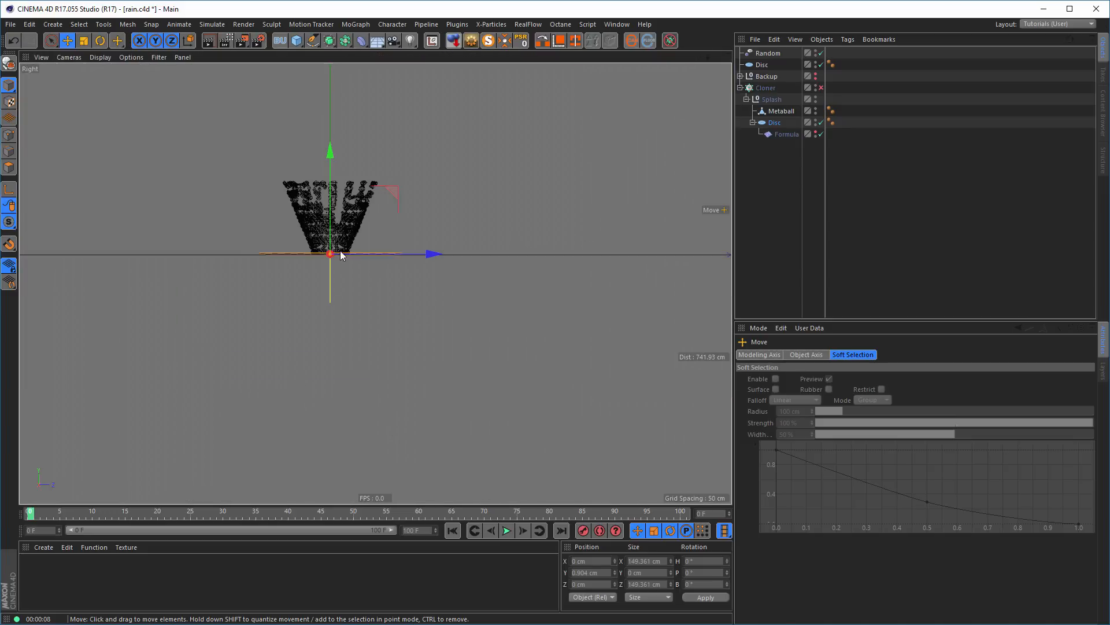
mouse_move(341, 251)
alt+right_down()
mouse_move(419, 237)
mouse_move(542, 294)
mouse_move(590, 282)
alt+right_up()
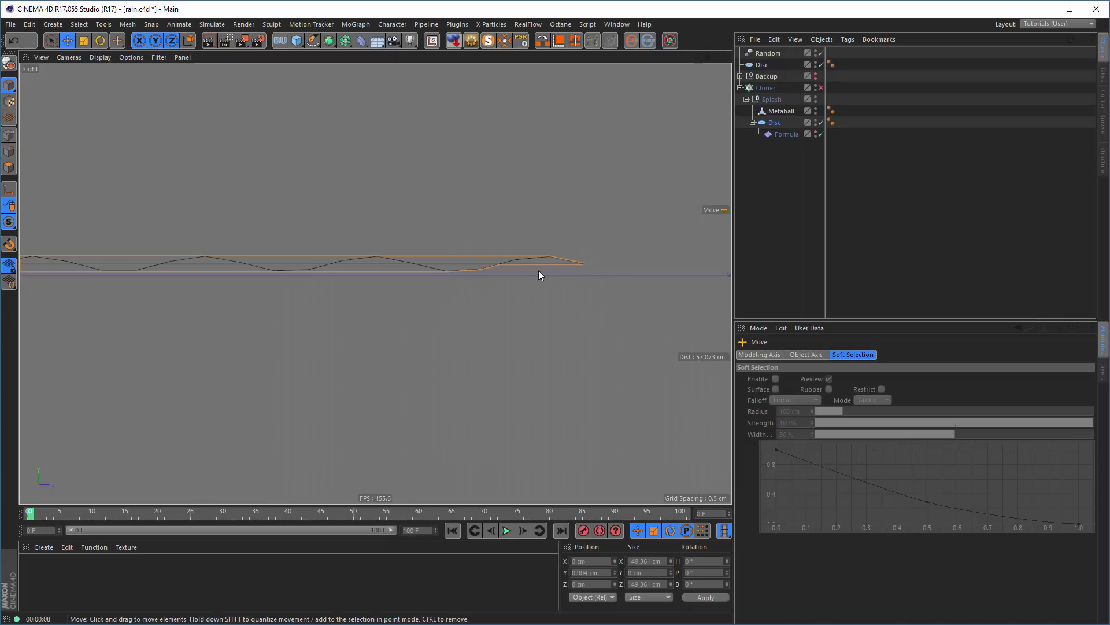
scroll(539, 270, down, 6)
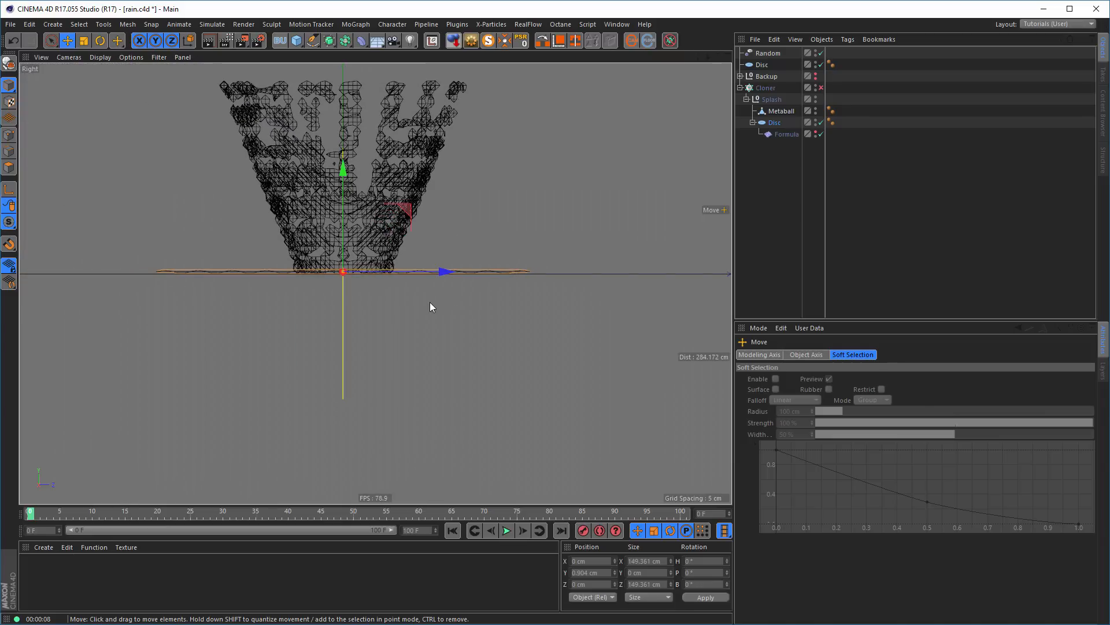
middle_click(430, 302)
middle_click(268, 227)
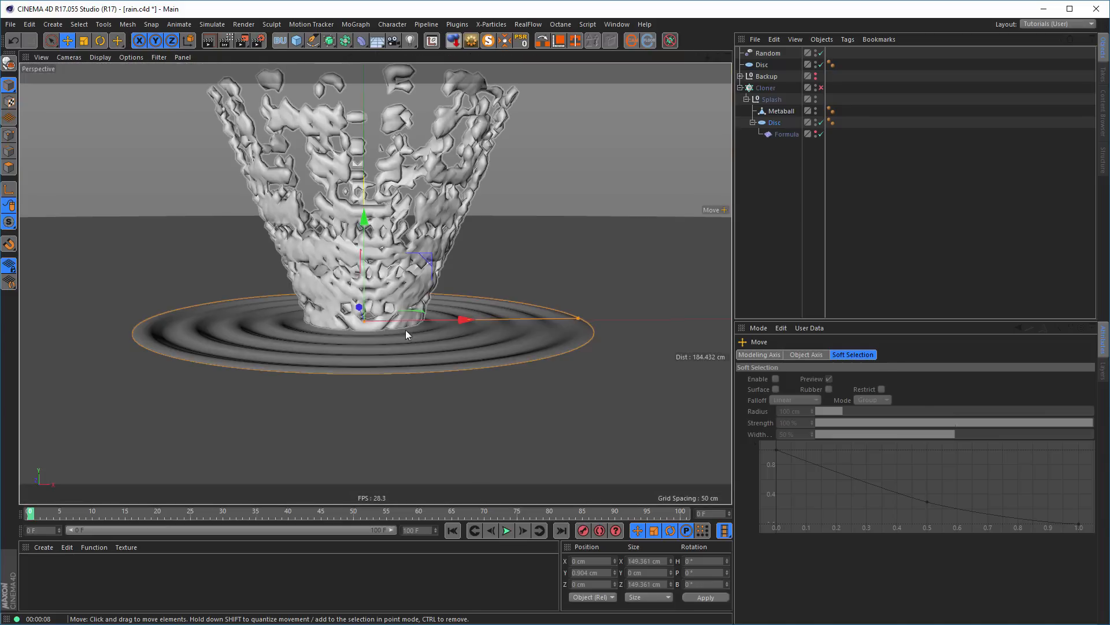
scroll(483, 326, up, 3)
alt+drag(485, 317, 486, 313)
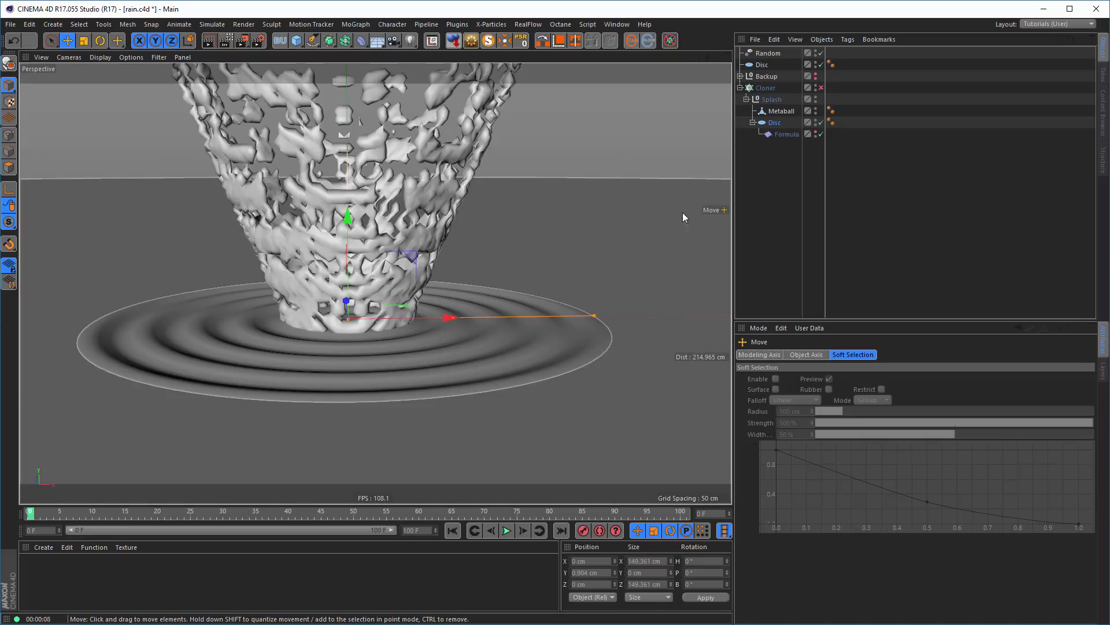
- Add a Wrap deformer to the ripple Disc and place it below the Formula deformer
click(780, 123)
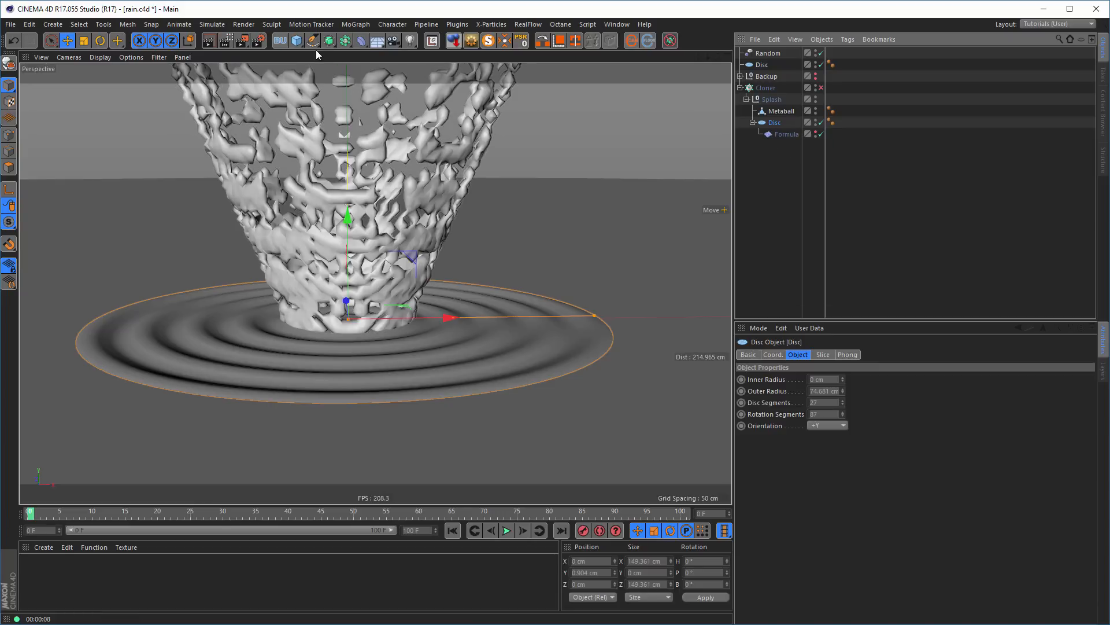
click(362, 40)
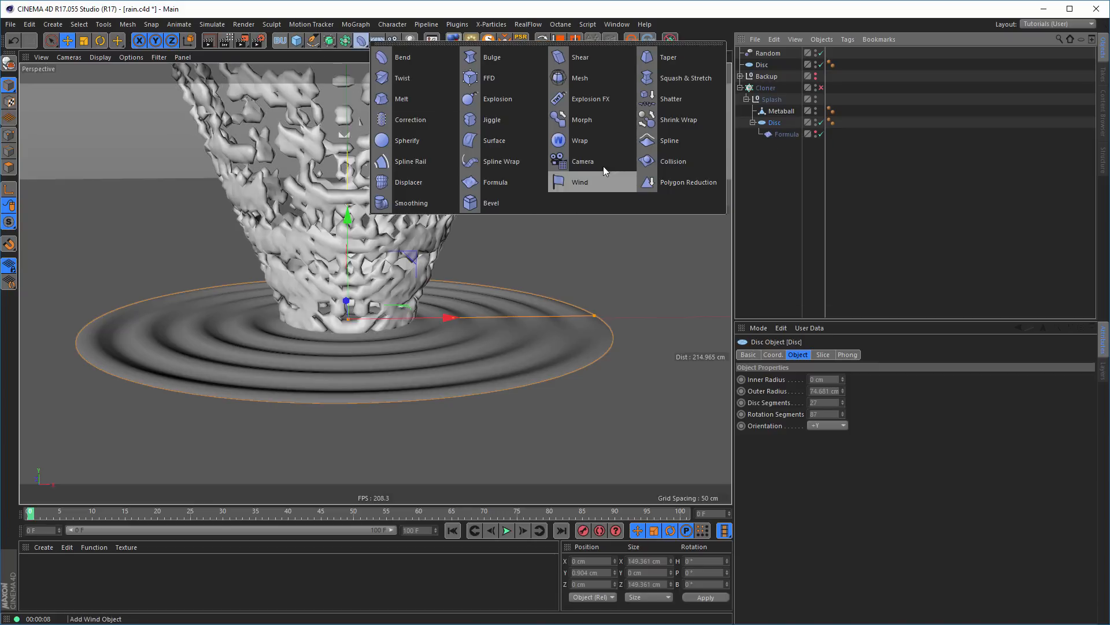
click(577, 140)
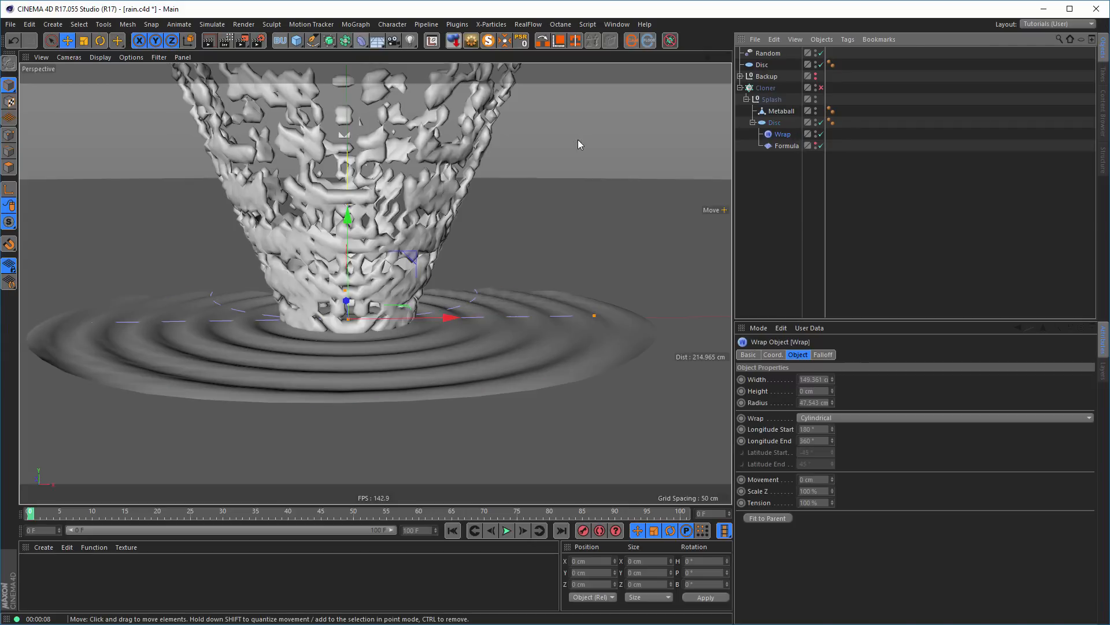
drag(779, 135, 785, 149)
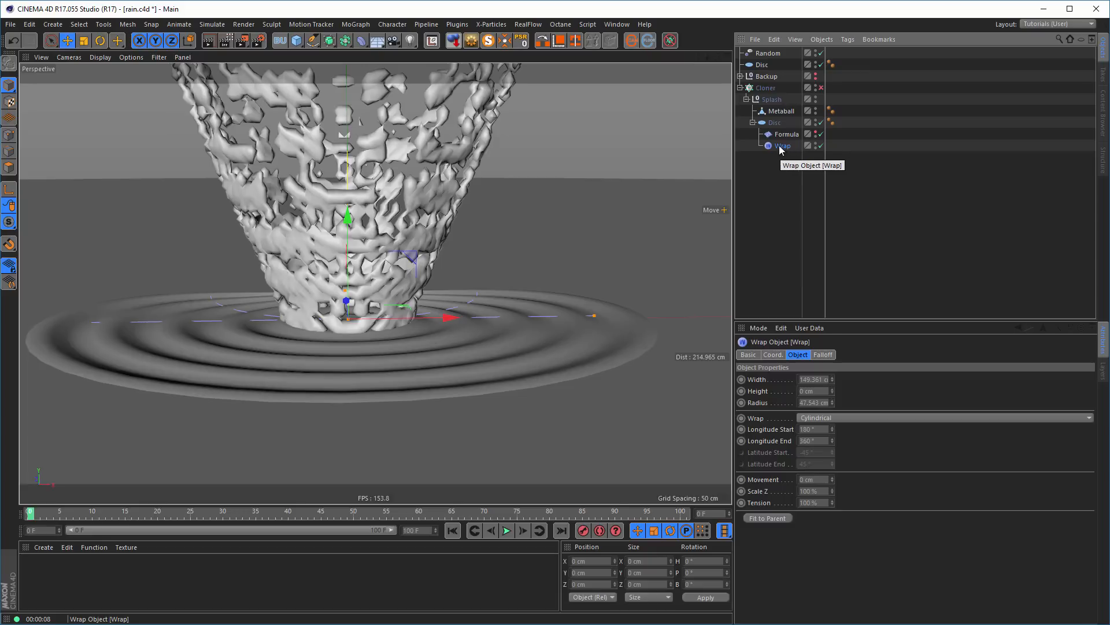
- Rotate the Wrap deformer to a pitch of -90° so it lies flat against the ripple Disc
key(r)
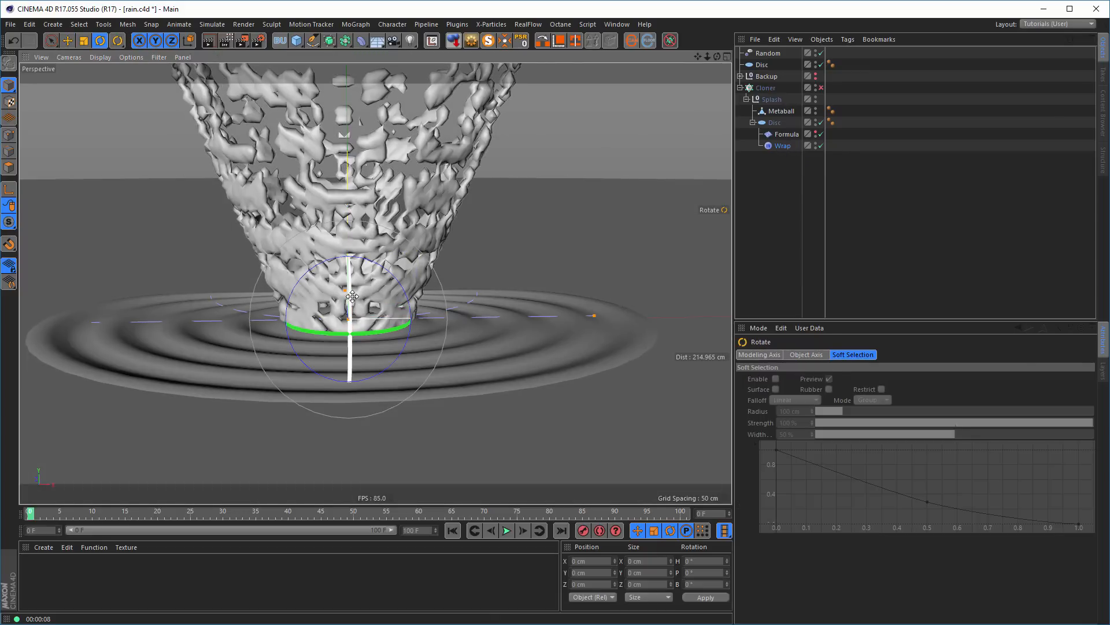
drag(352, 296, 340, 165)
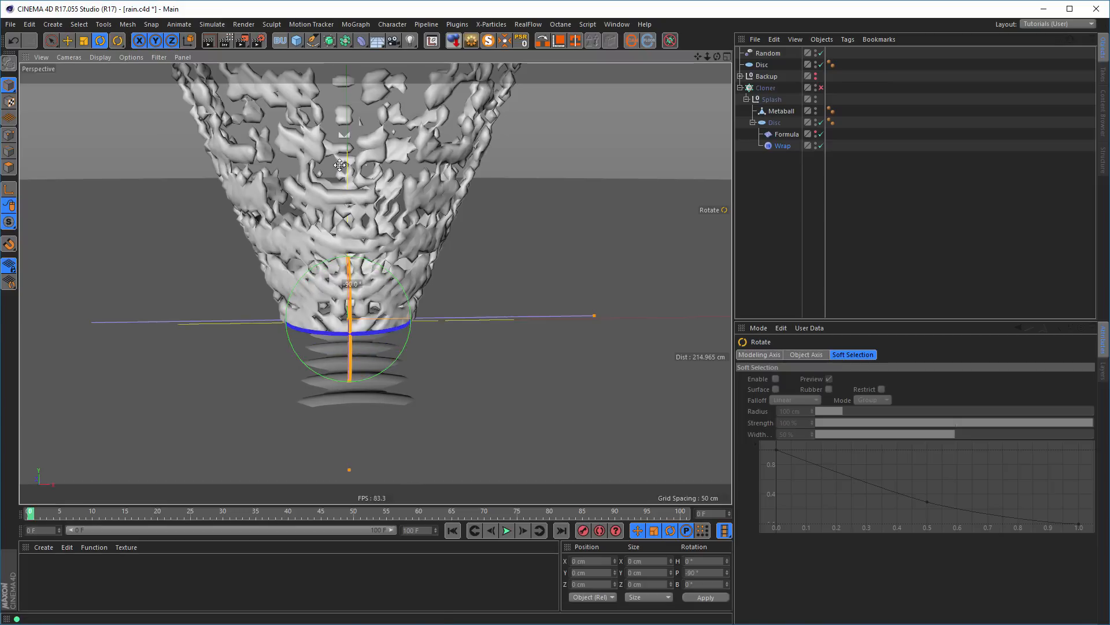
alt+right_drag(379, 348, 356, 345)
alt+middle_drag(377, 339, 397, 334)
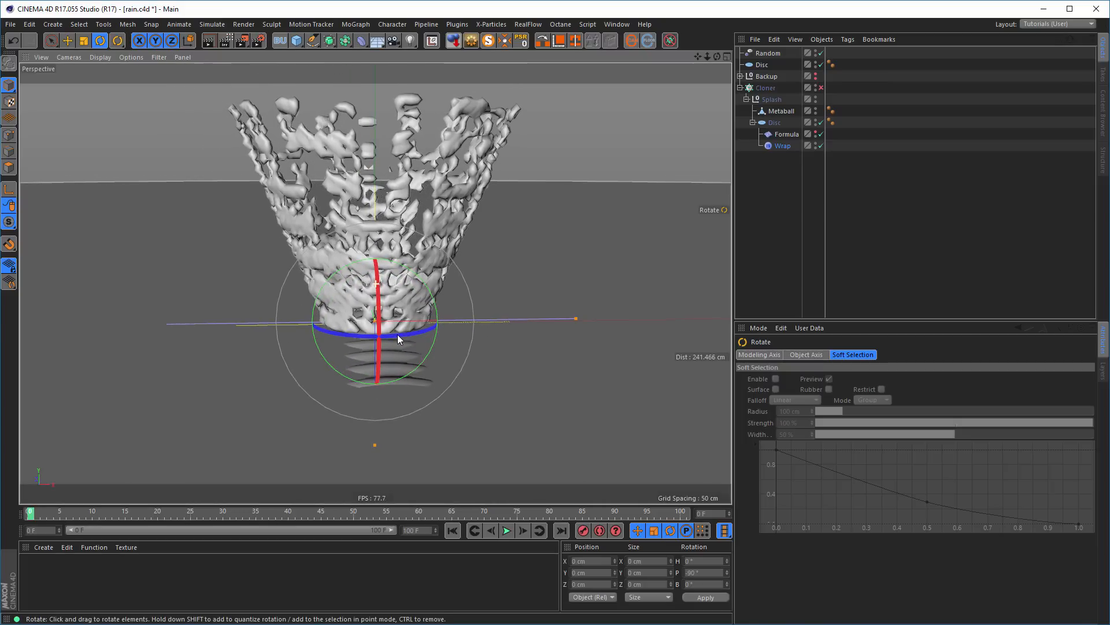
- Set the Wrap deformer's height to 107 cm and its tension to 3%
click(783, 146)
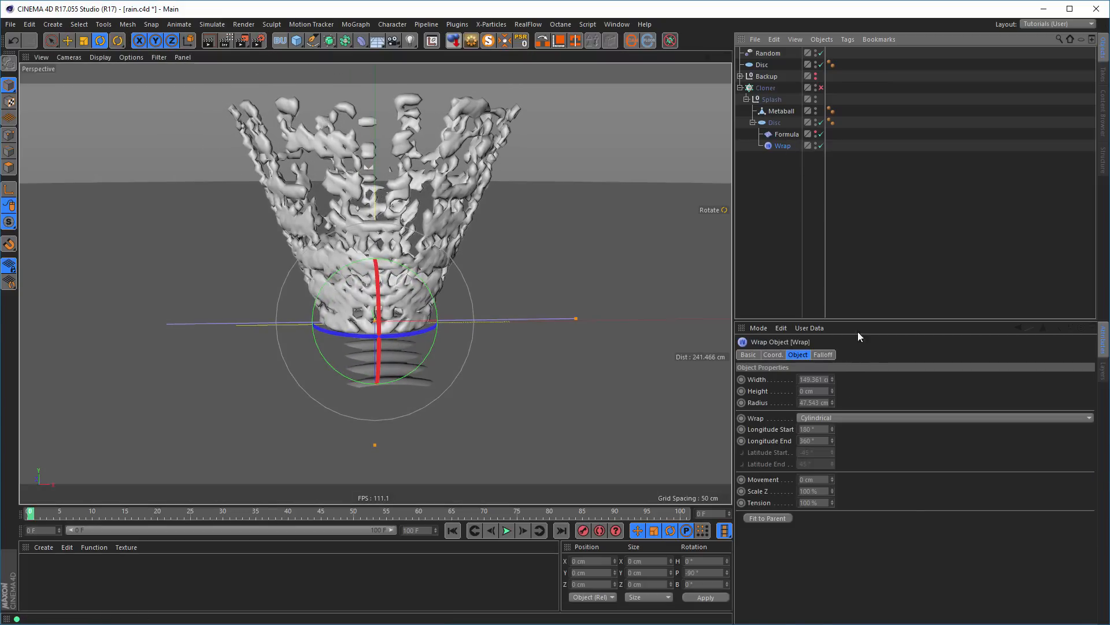
drag(833, 390, 833, 348)
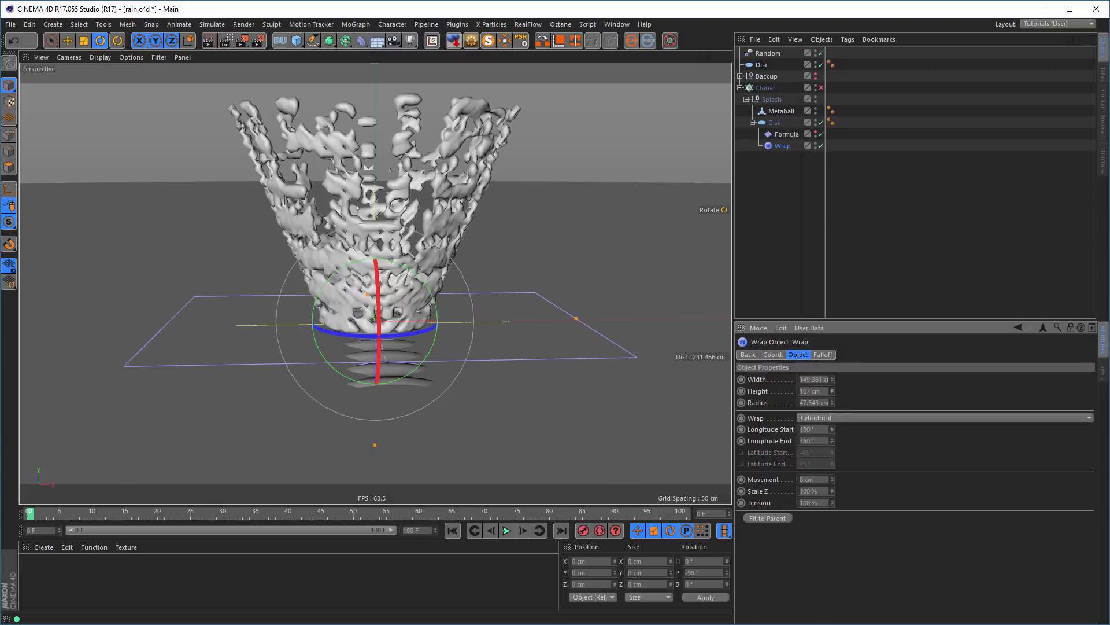
drag(833, 502, 832, 529)
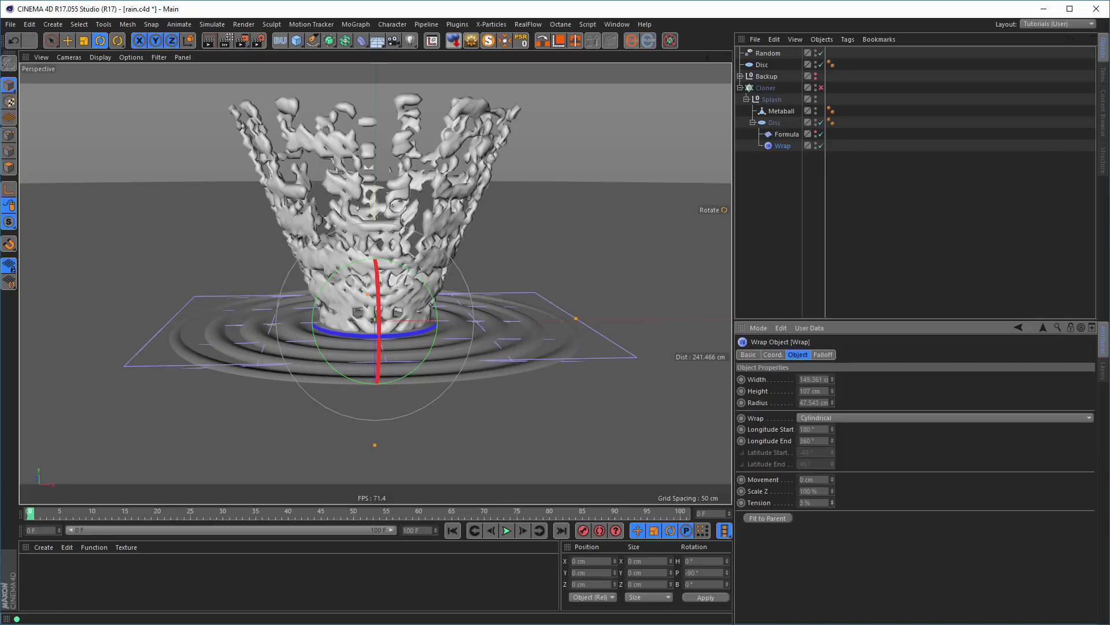
- Try a Wrap tension of 2% while checking the ripple Disc's curvature in the Right view, and restore 3%
middle_click(544, 408)
middle_click(232, 366)
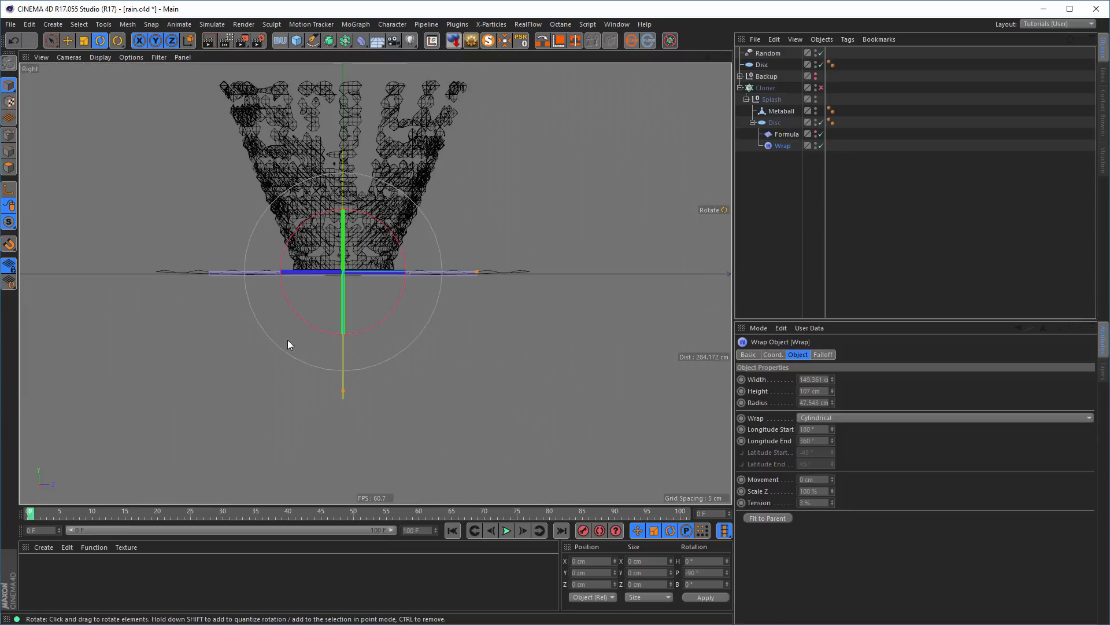
scroll(311, 270, up, 3)
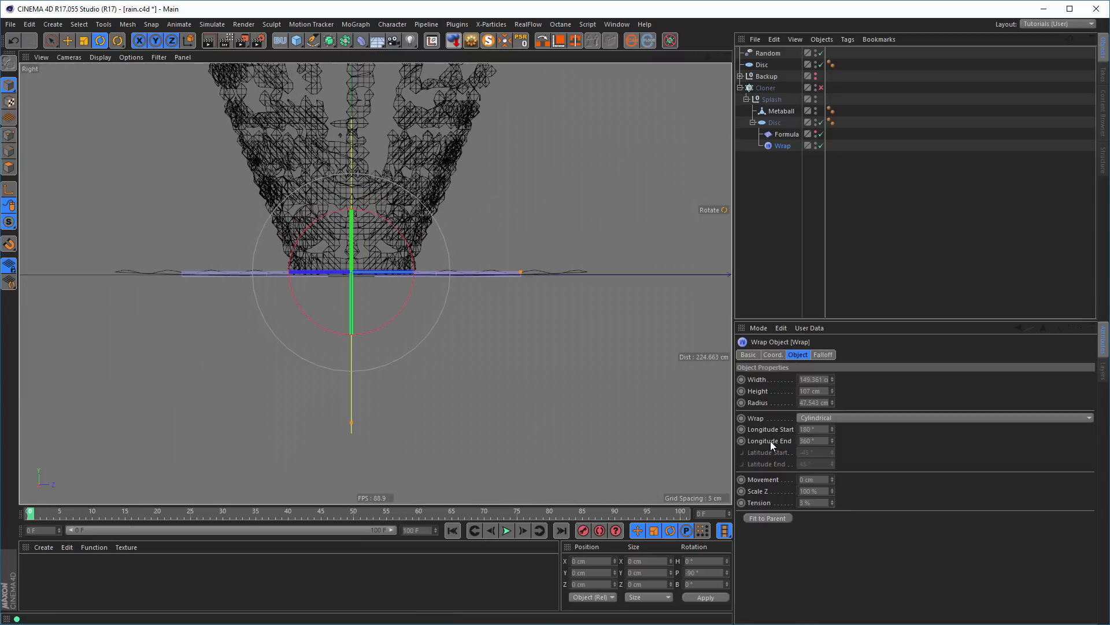
drag(834, 502, 834, 503)
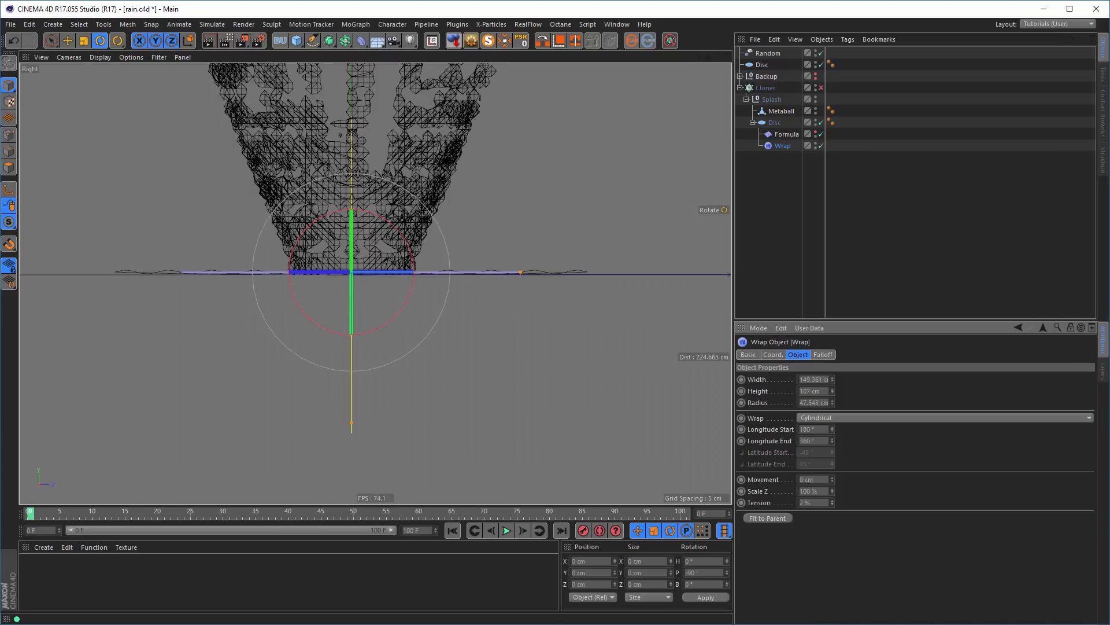
click(834, 500)
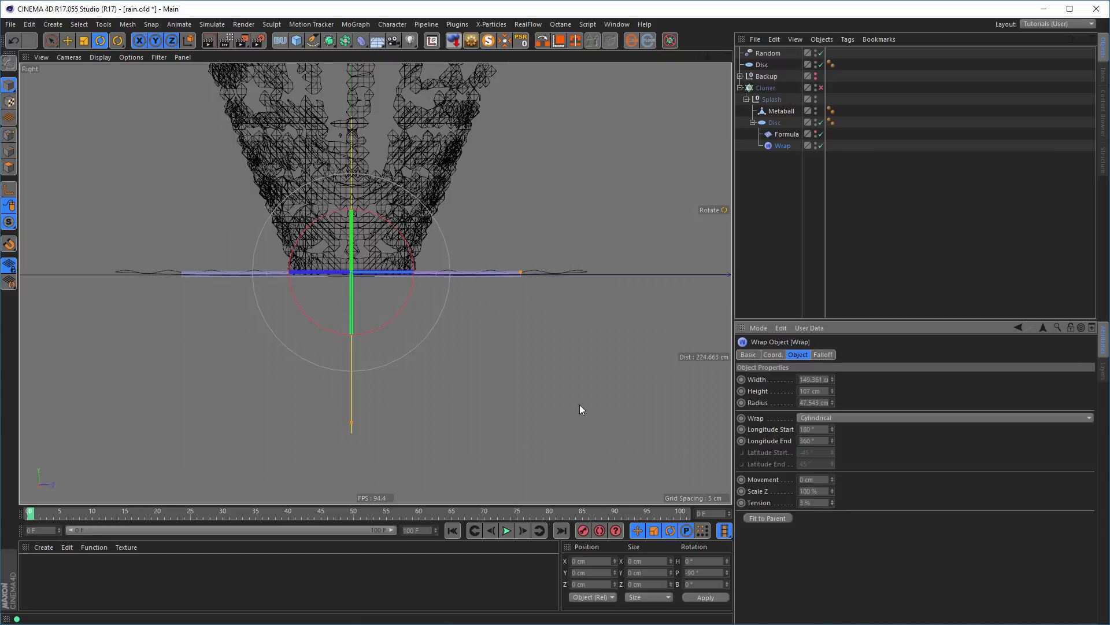
middle_click(471, 345)
middle_click(280, 197)
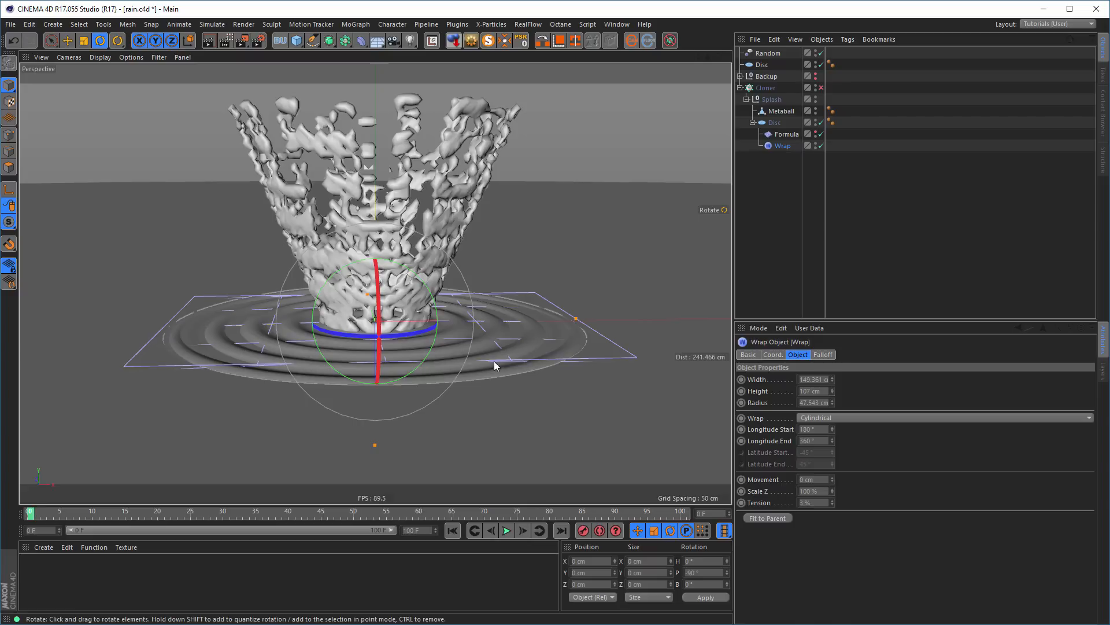
mouse_move(494, 365)
alt+mouse_down()
mouse_move(574, 367)
mouse_move(512, 346)
mouse_move(498, 364)
alt+mouse_up()
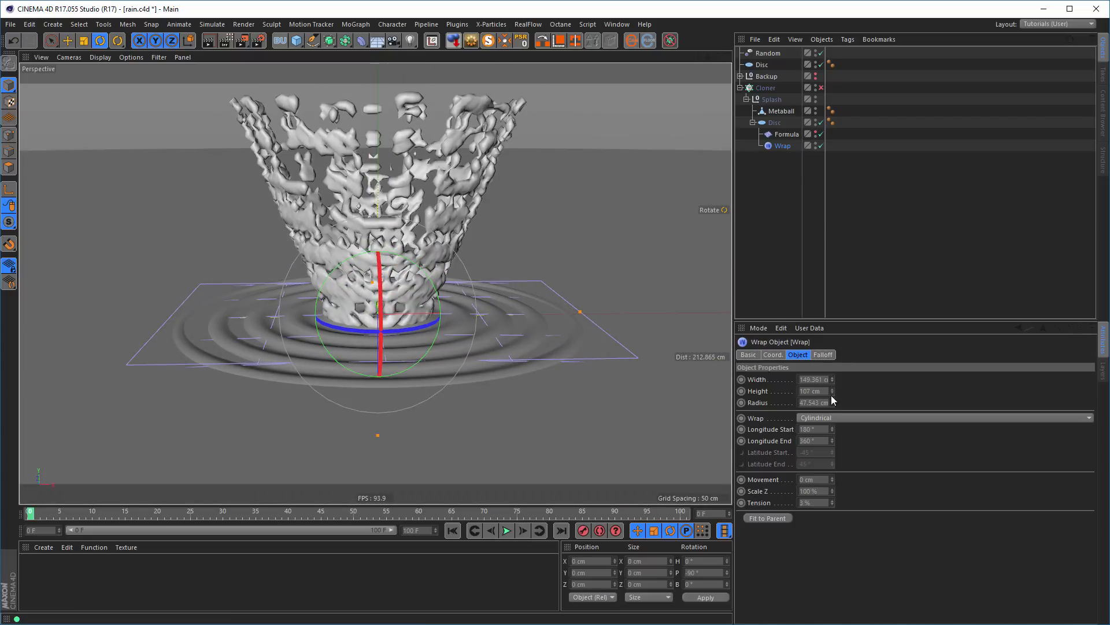
- Set the Wrap deformer's width to 154.381 cm, its height to 171 cm and its radius to 43.543 cm
drag(831, 402, 832, 402)
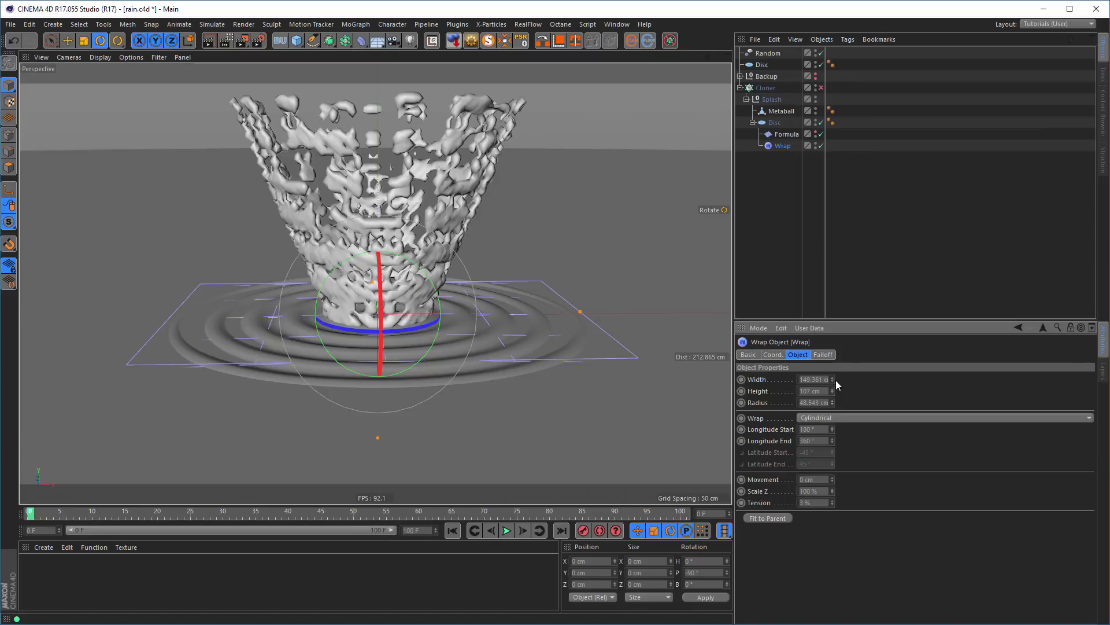
mouse_move(832, 380)
mouse_down()
mouse_move(833, 368)
mouse_move(833, 396)
mouse_move(831, 371)
mouse_up()
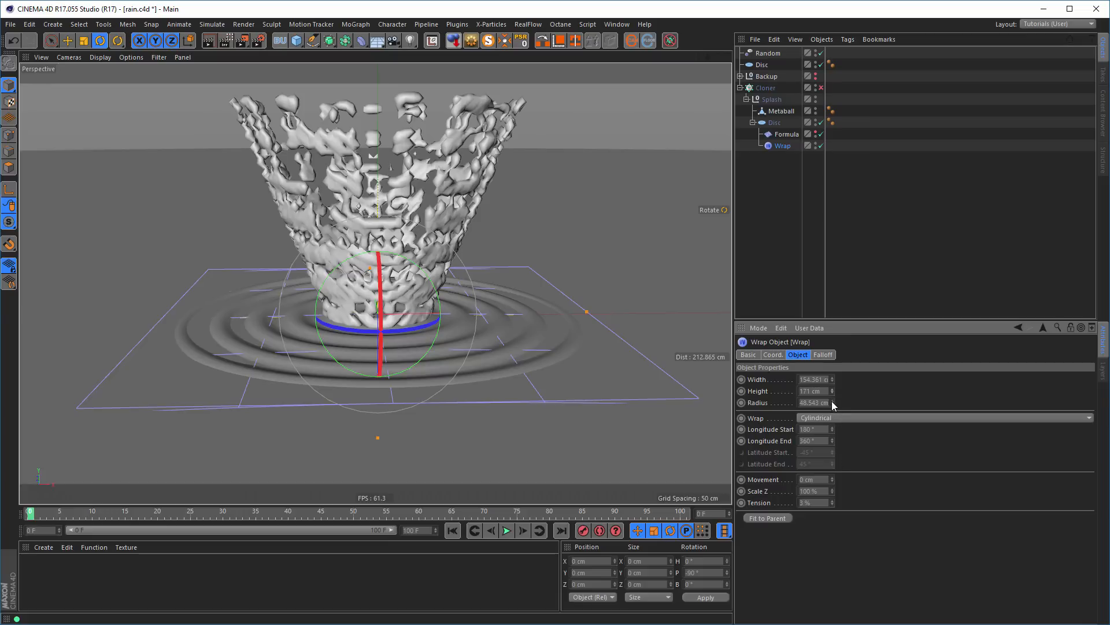
drag(833, 403, 833, 409)
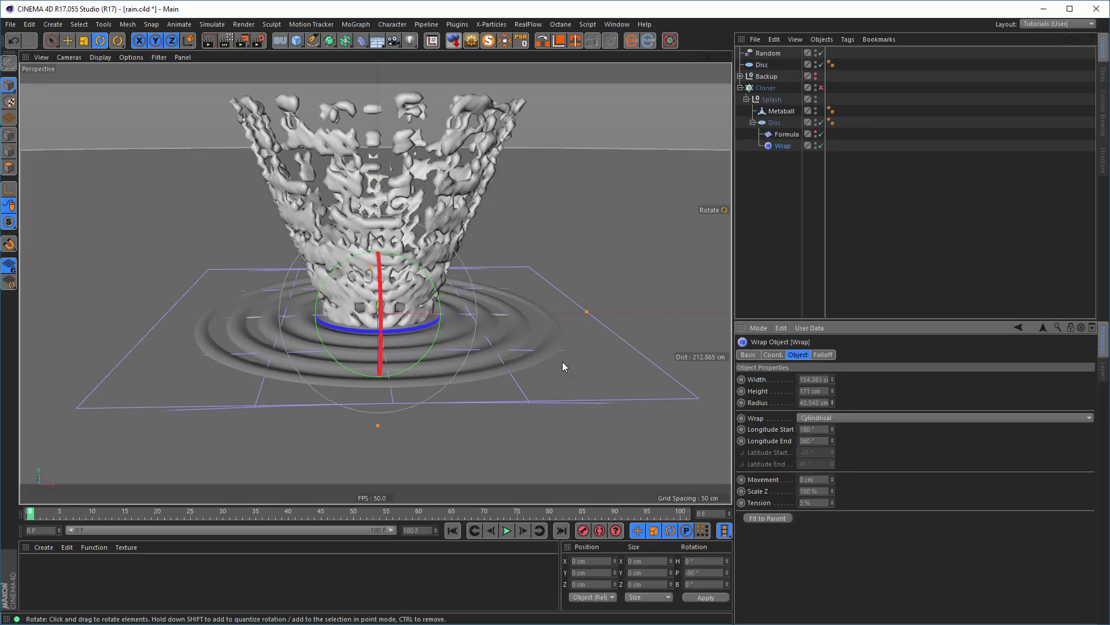
- Using the Top view to judge the ripple's roundness, set the Wrap height to 162 cm and its radius to 51.543 cm
middle_click(519, 300)
middle_click(507, 248)
alt+right_drag(429, 284, 305, 325)
alt+middle_drag(377, 336, 383, 306)
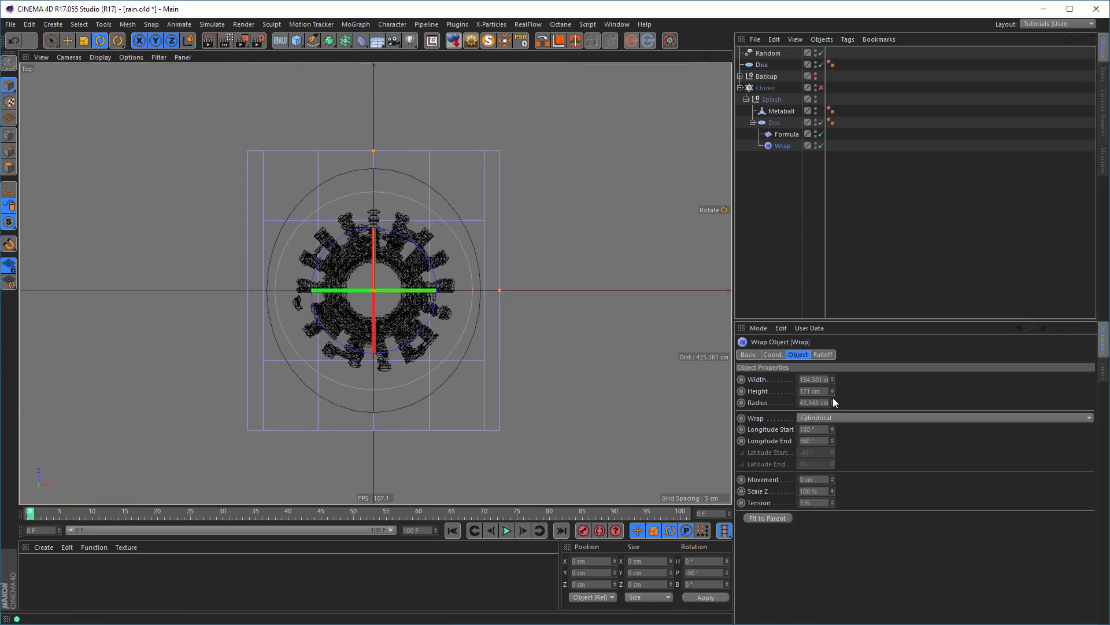
drag(832, 390, 834, 397)
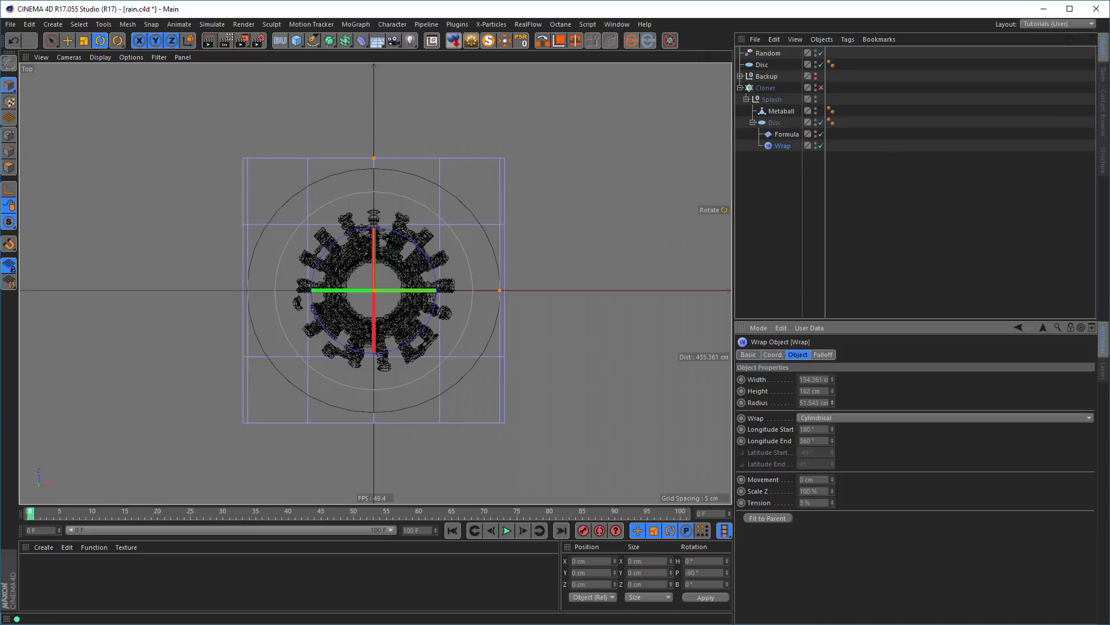
middle_click(630, 408)
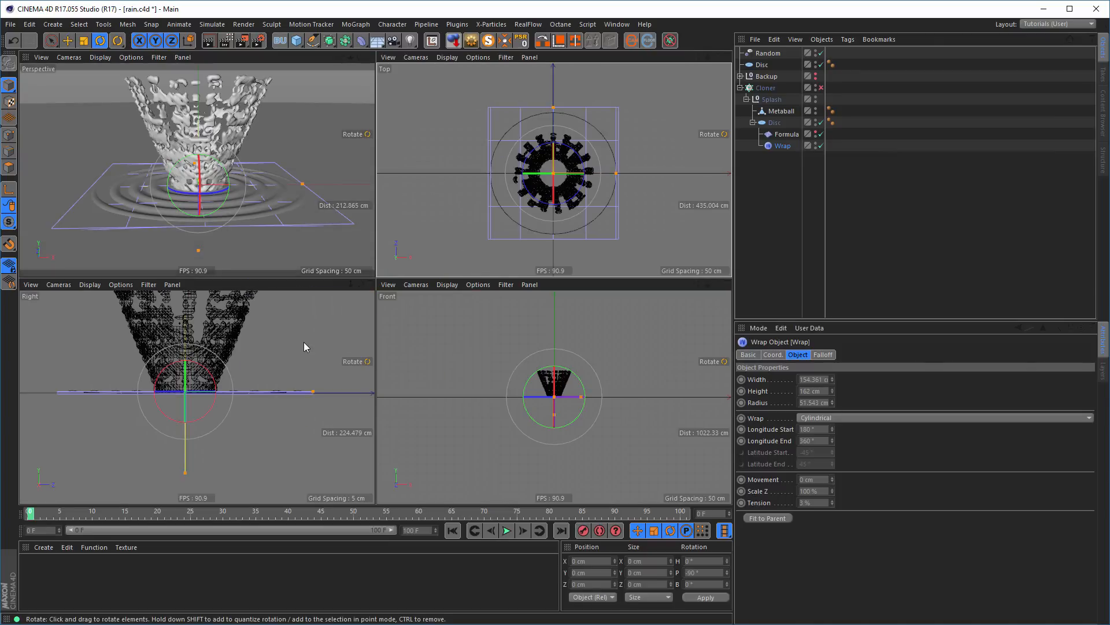
middle_click(286, 242)
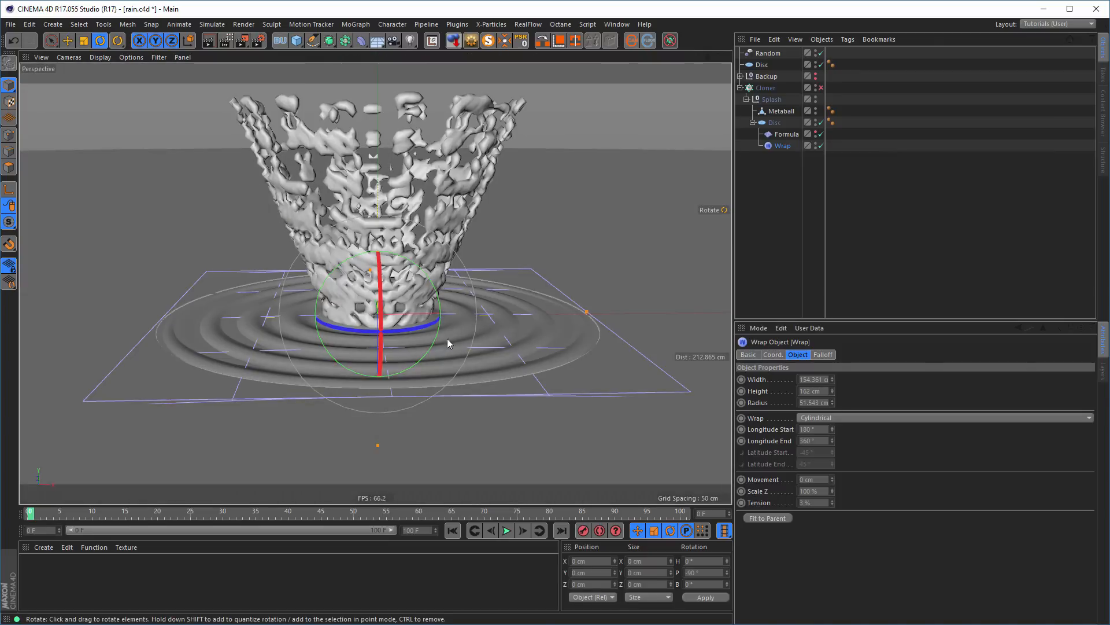
- Check the ripple Disc's edge in the Right view and try a Wrap tension of 5%
alt+drag(448, 343, 689, 354)
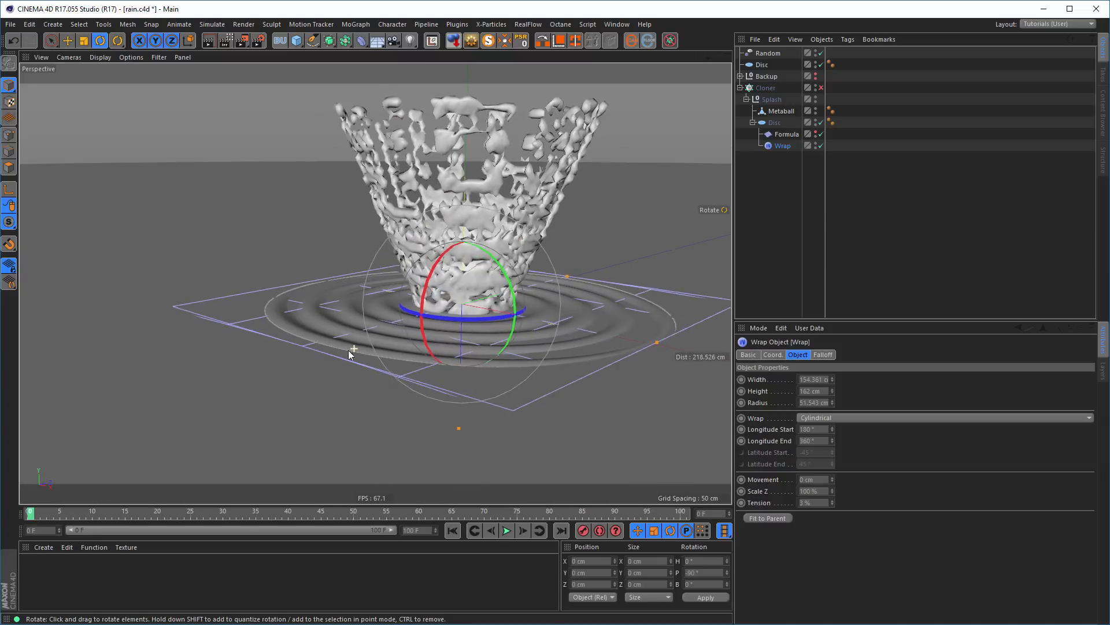
alt+drag(353, 349, 325, 365)
middle_click(325, 365)
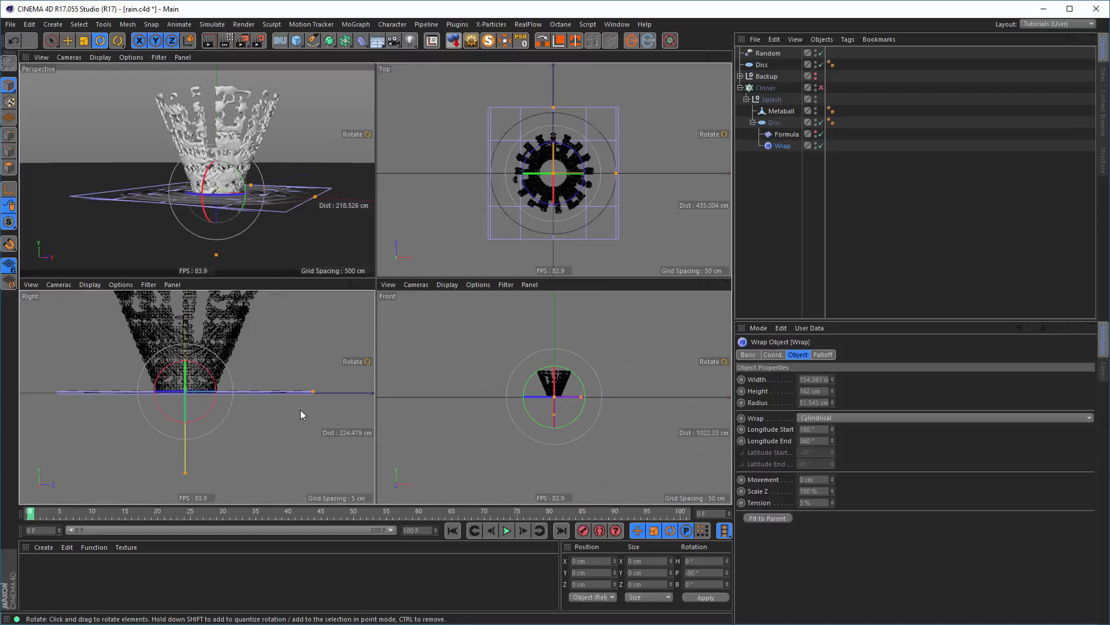
middle_click(300, 410)
alt+right_drag(607, 272, 693, 272)
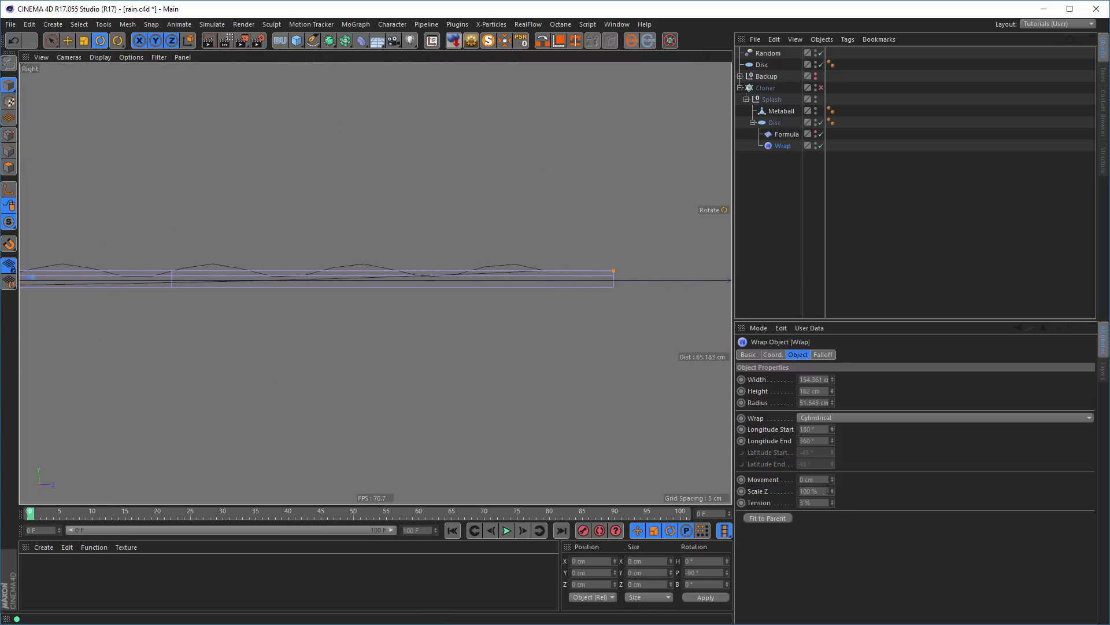
drag(833, 501, 834, 495)
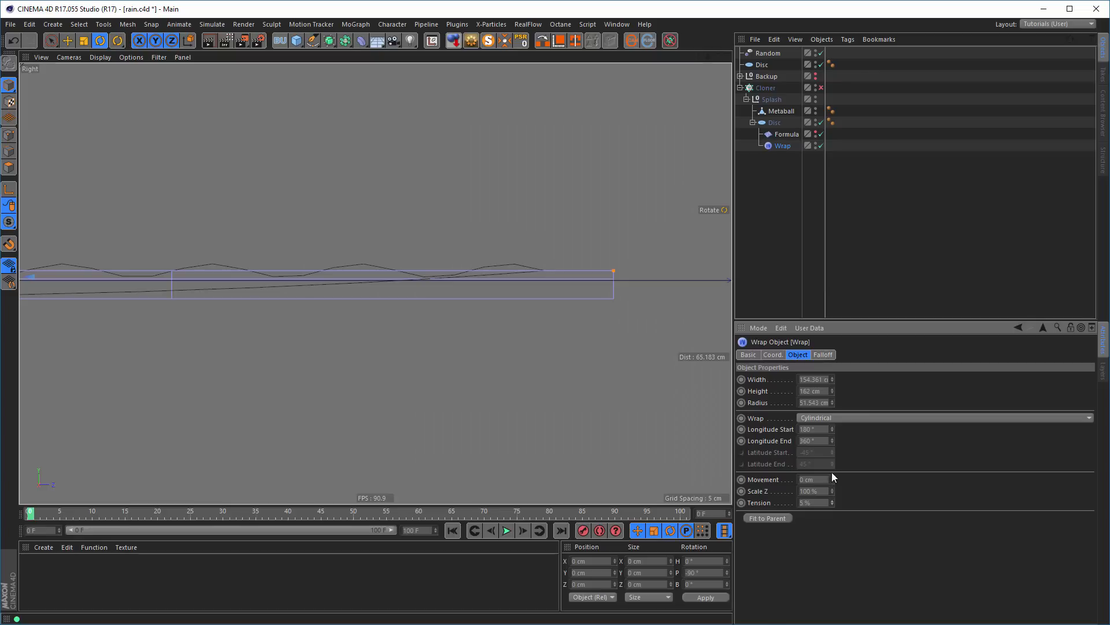
- Switch the Wrap deformer's type to Spherical and inspect the ripple Disc in the Right view
click(831, 415)
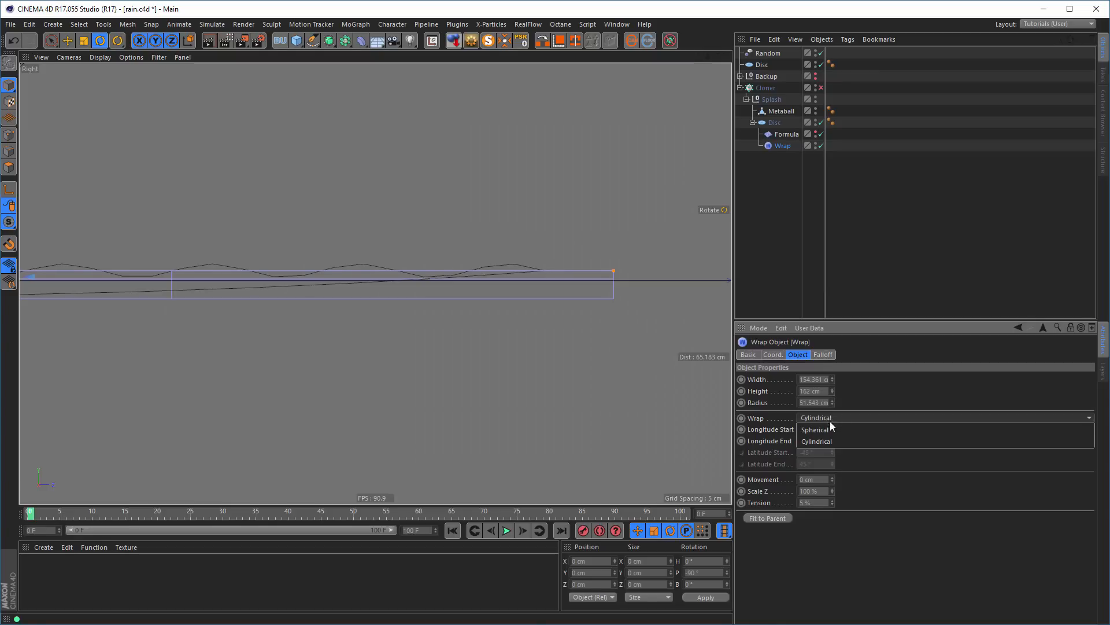
click(828, 428)
alt+right_drag(339, 322, 249, 335)
alt+middle_drag(374, 283, 555, 347)
alt+right_drag(398, 318, 448, 316)
middle_click(451, 374)
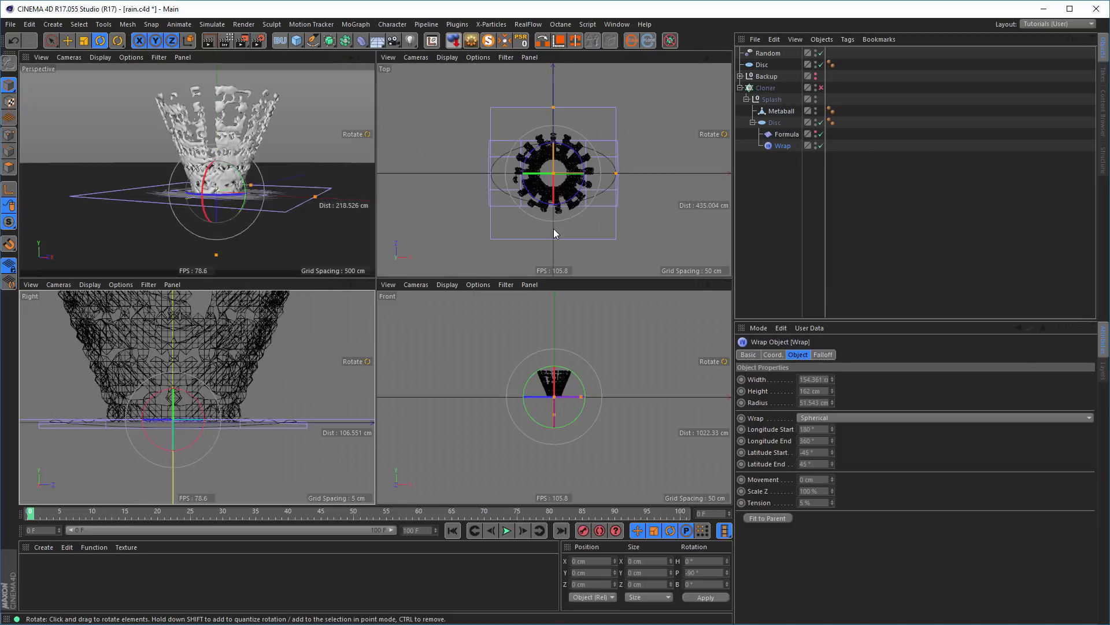
- Set the Wrap deformer's height to 76 cm to make the ripple circular in the Top view
middle_click(554, 230)
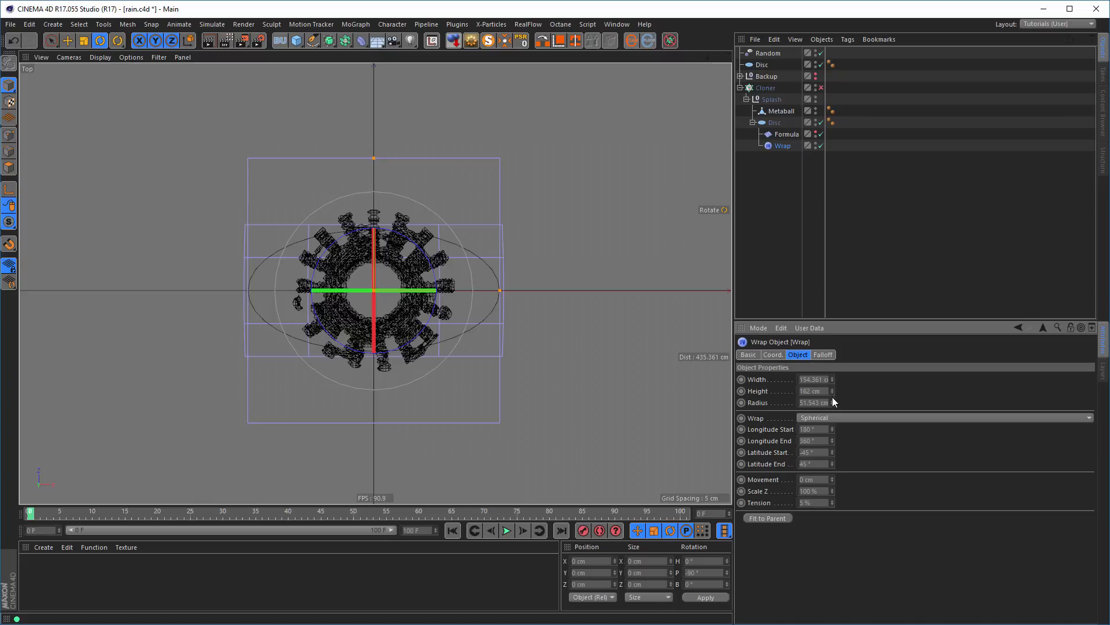
drag(831, 390, 832, 442)
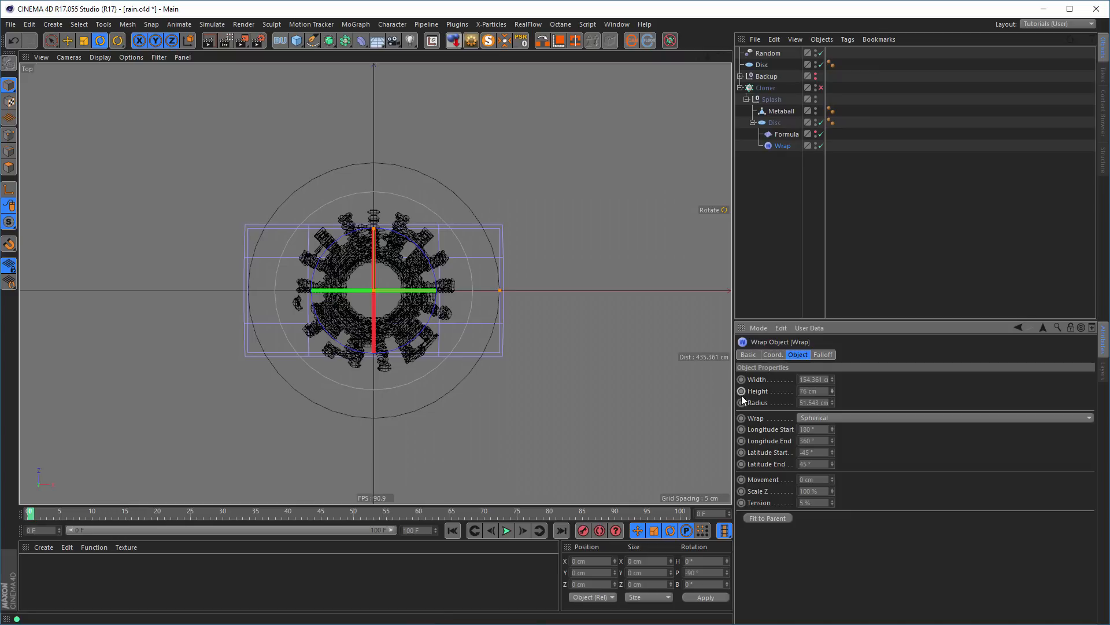
middle_click(476, 382)
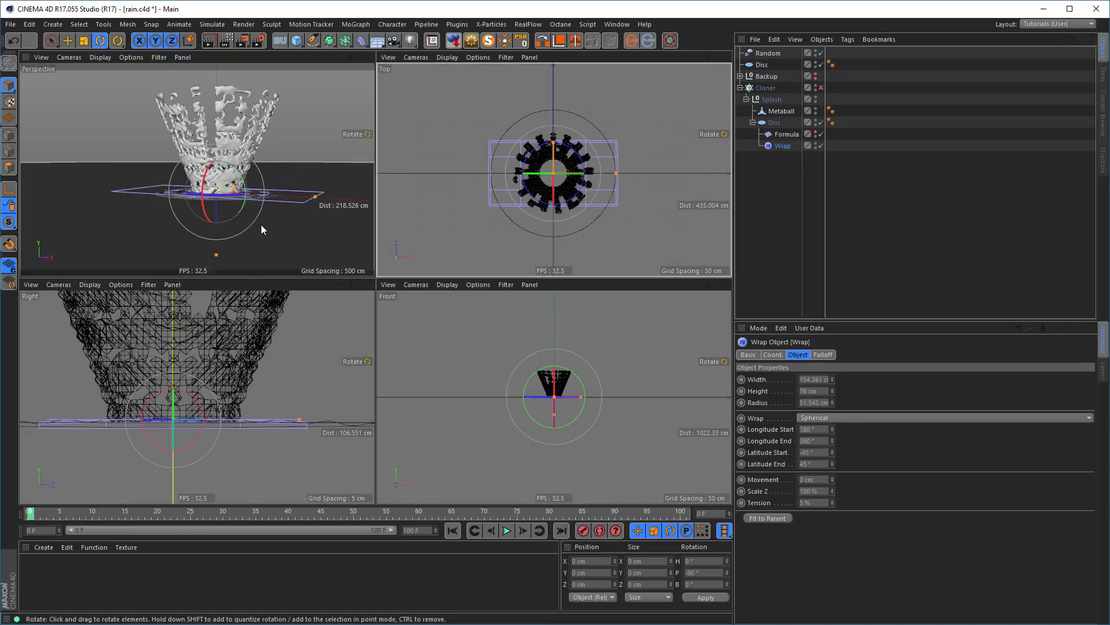
middle_click(261, 224)
alt+drag(468, 335, 400, 292)
scroll(400, 291, down, 3)
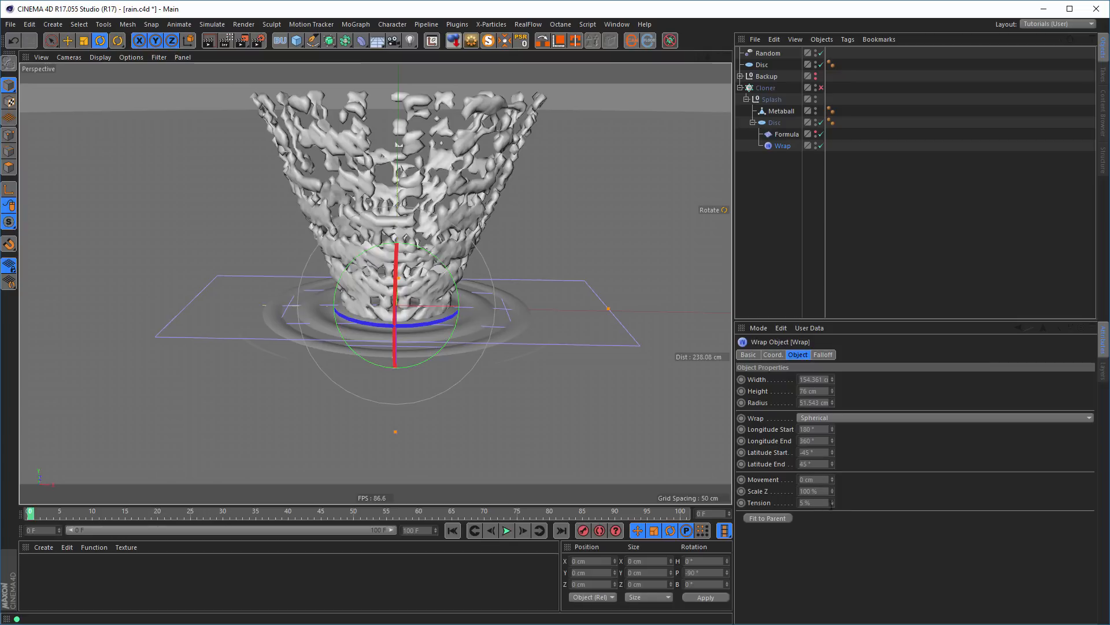
- Set the Wrap deformer's tension to 2% and check the ripple Disc's edge curvature in the Right view
click(833, 505)
click(833, 505)
click(833, 505)
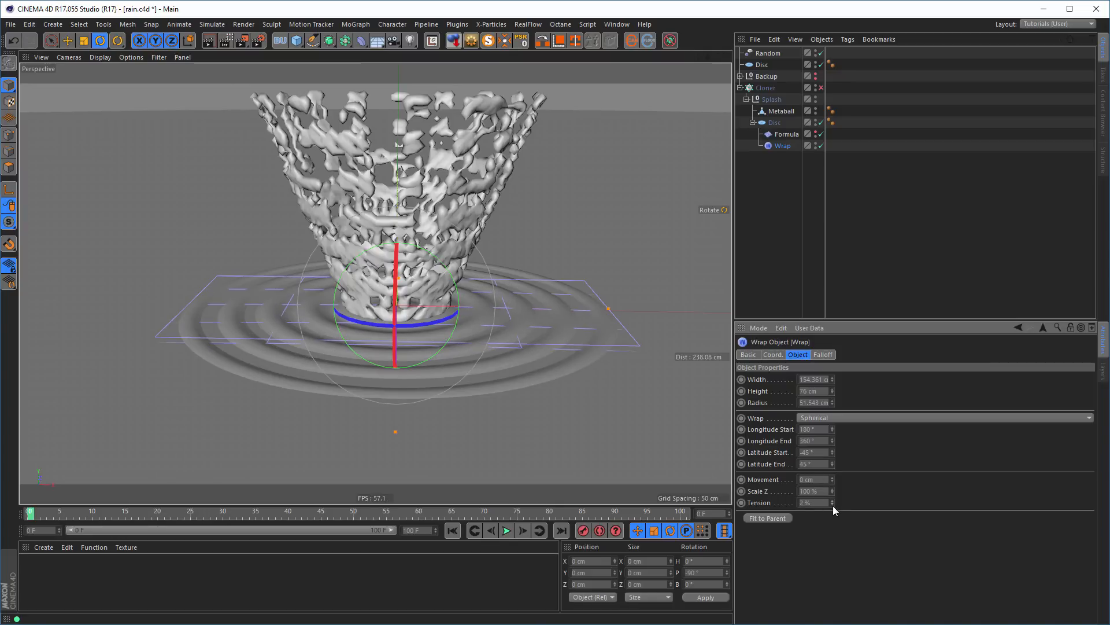
middle_click(480, 374)
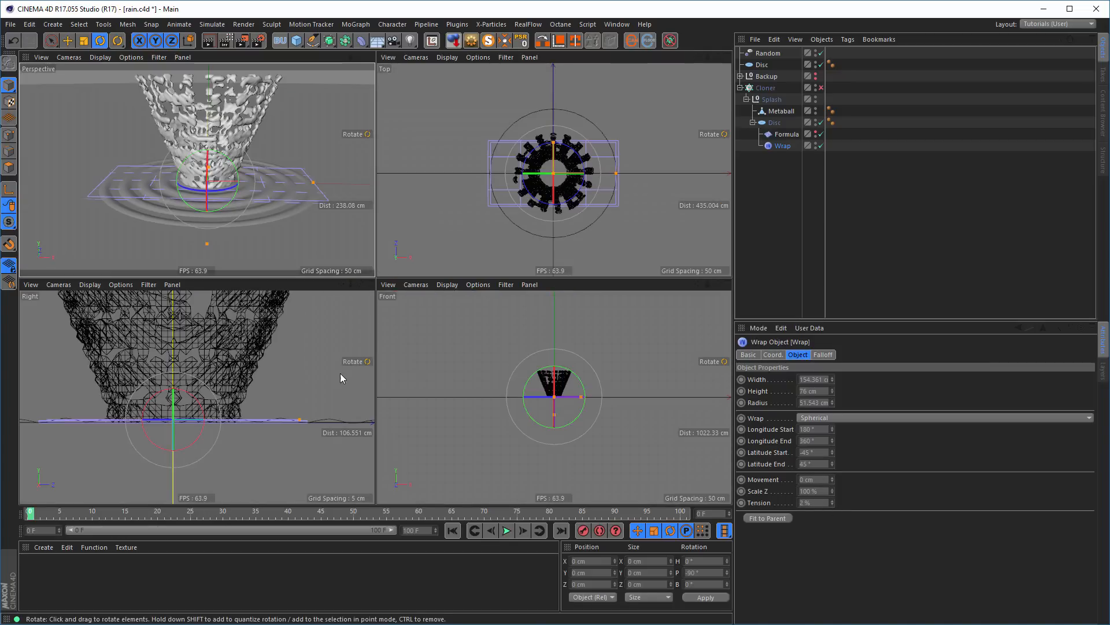
middle_click(347, 421)
scroll(615, 355, up, 3)
alt+middle_drag(615, 355, 436, 332)
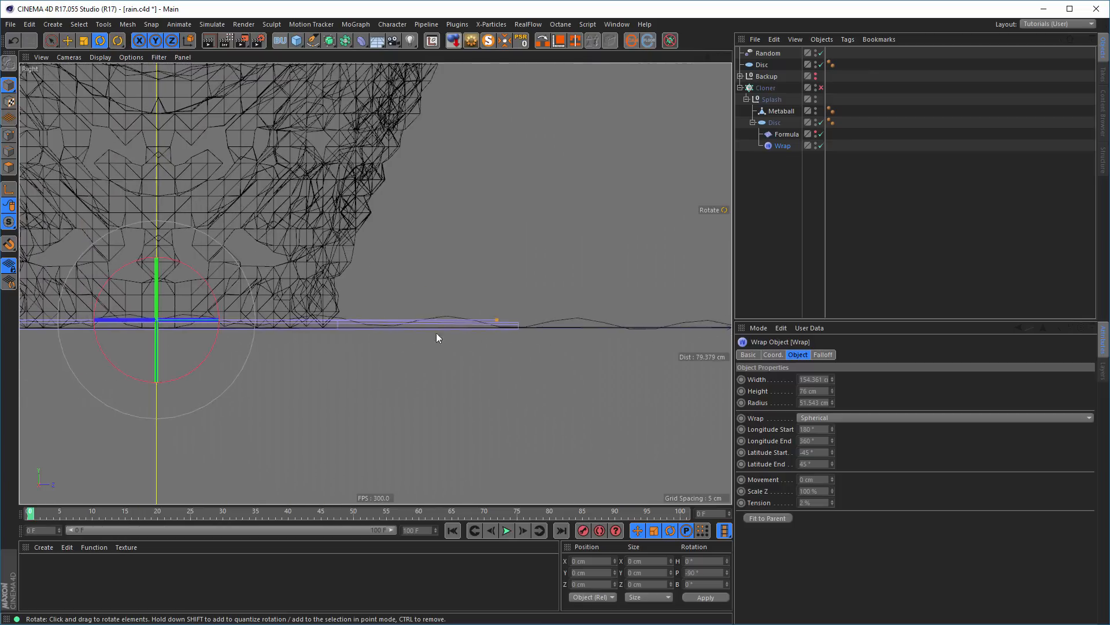
alt+right_drag(436, 332, 379, 334)
middle_click(379, 334)
middle_click(277, 213)
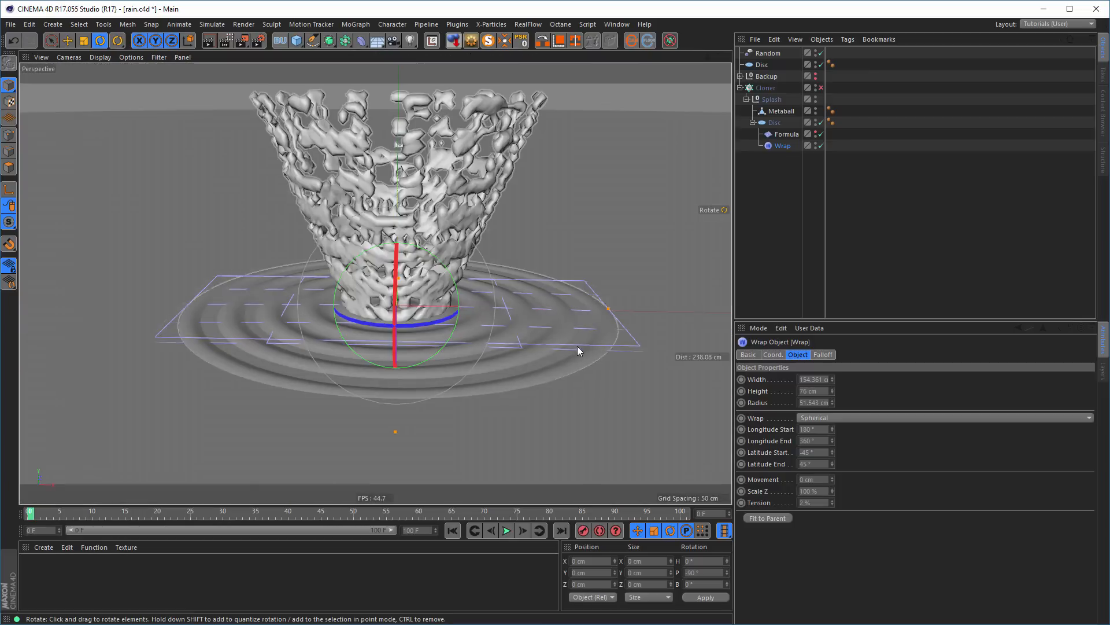
- Save the scene and re-enable the Cloner to spread the splashes and ripples across the ground disc
key(ctrl+s)
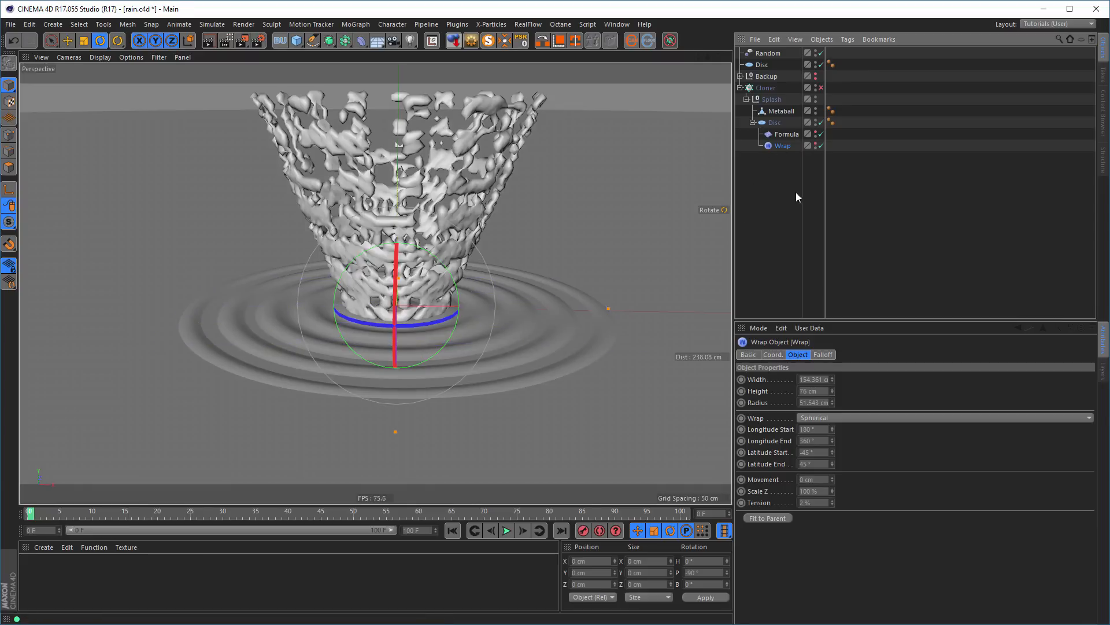
scroll(335, 321, down, 5)
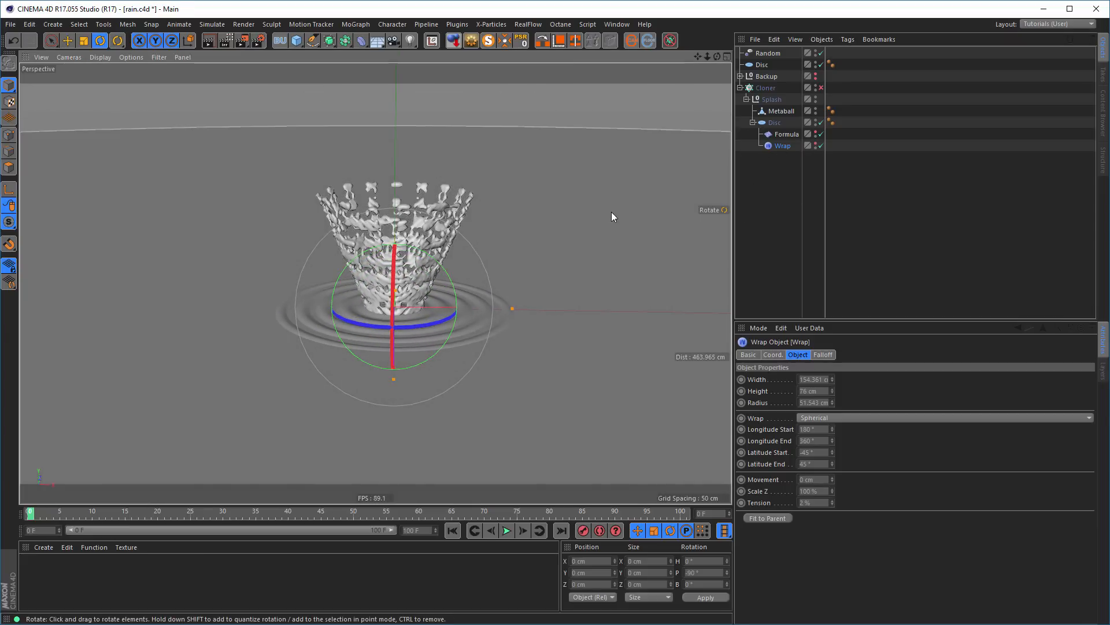
scroll(325, 270, down, 5)
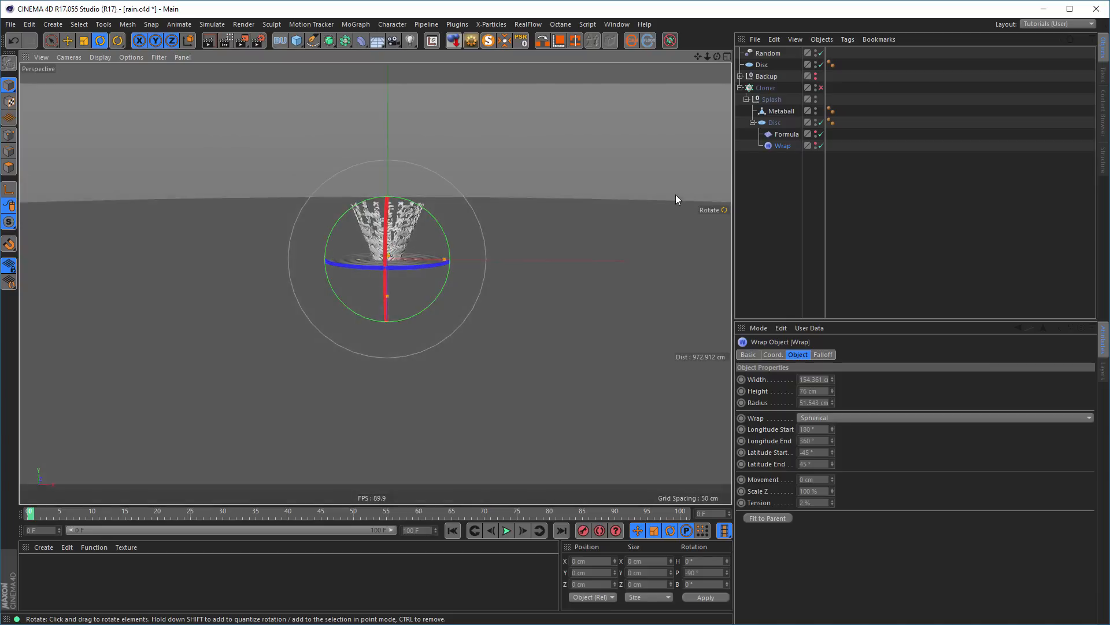
click(821, 88)
alt+right_drag(487, 272, 444, 276)
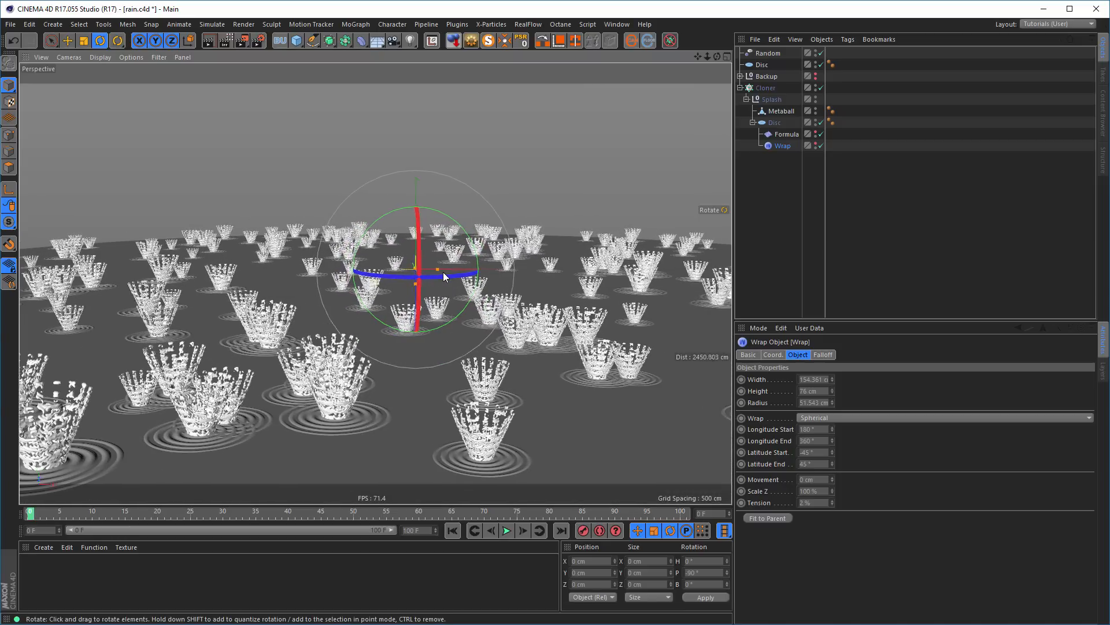
alt+middle_drag(443, 272, 435, 274)
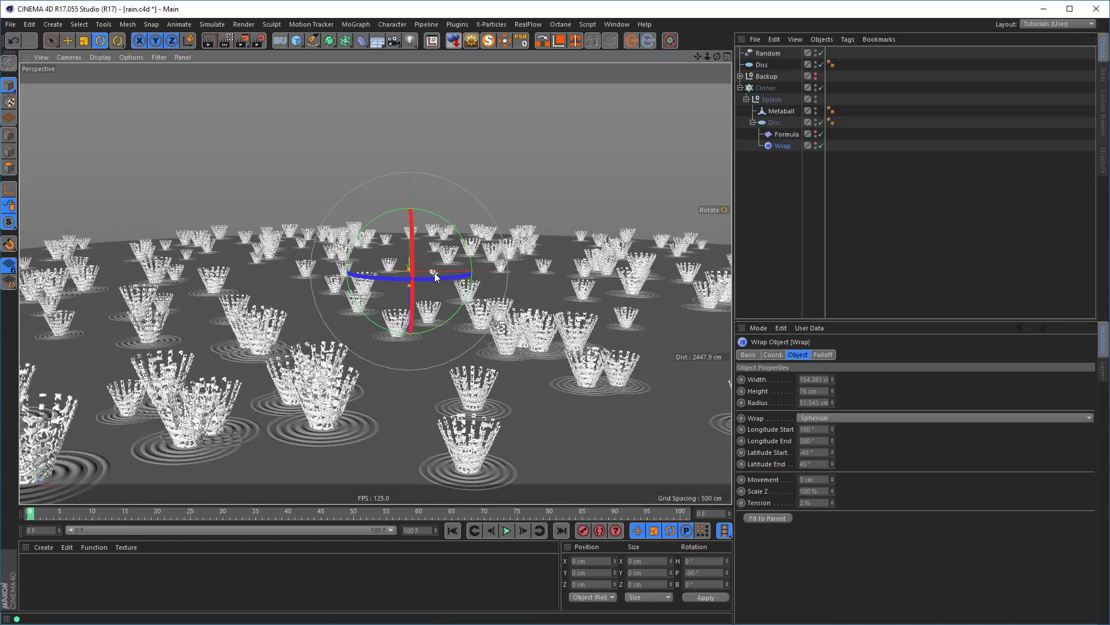
- Activate the Move tool and deselect all objects to view the cloned splashes unobstructed
click(68, 40)
alt+middle_drag(424, 279, 474, 286)
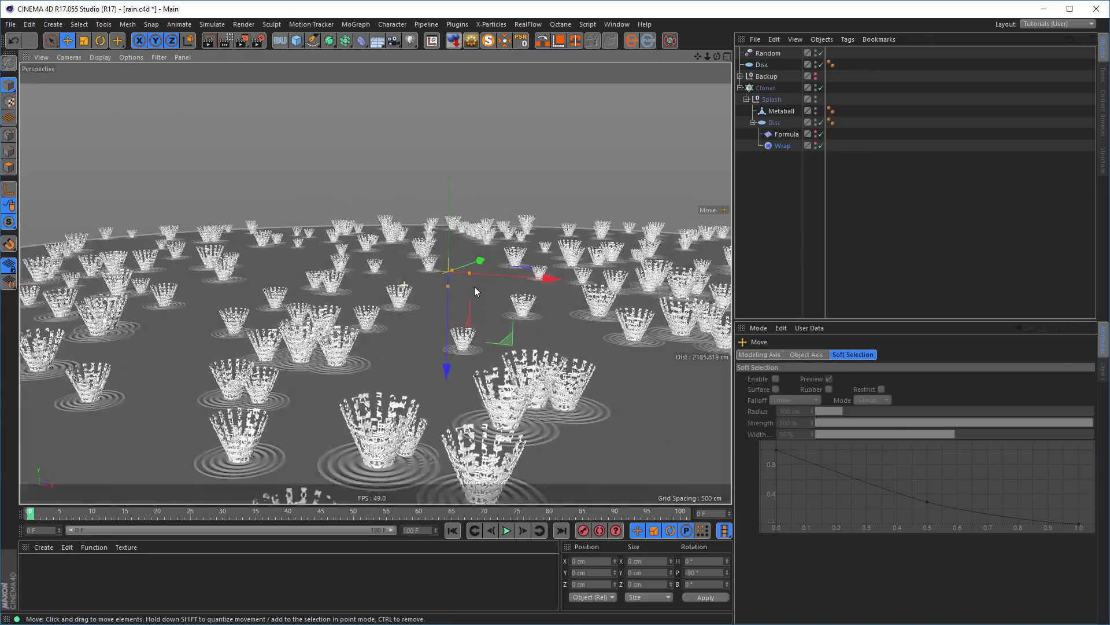
click(798, 241)
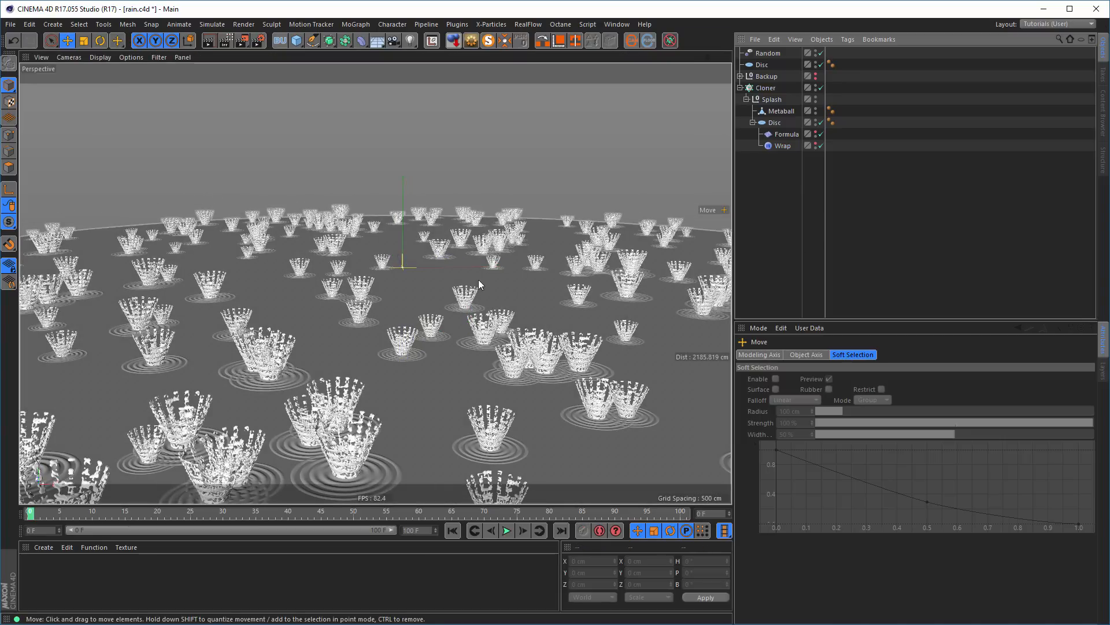
alt+drag(443, 274, 462, 290)
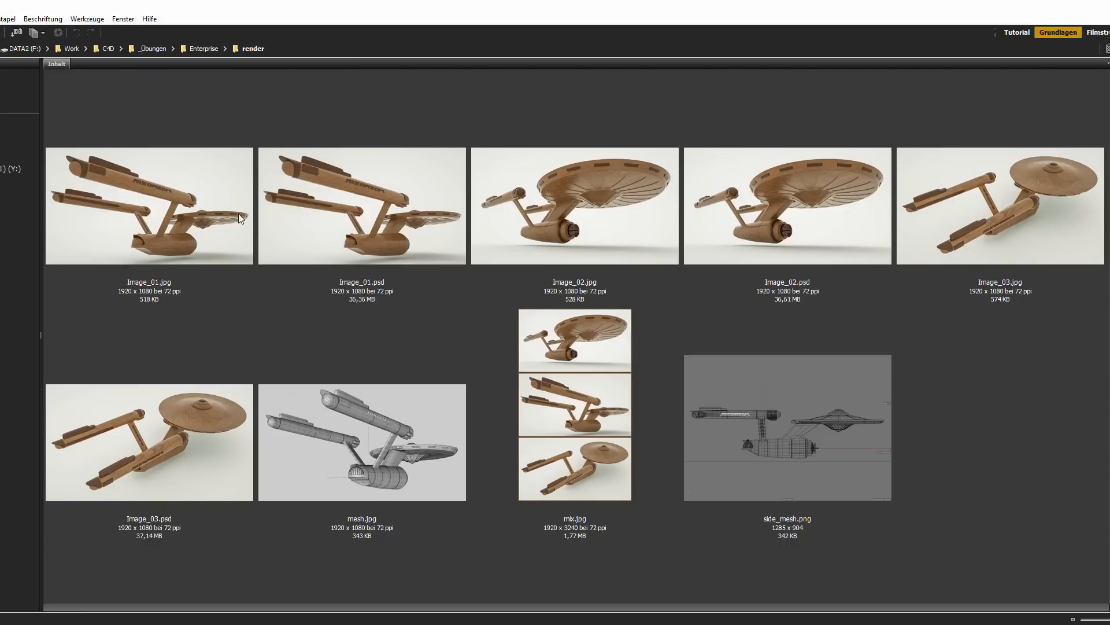
- Switch to Adobe Bridge and view the Enterprise renders and mesh image full screen, starting with Image_01.jpg
click(202, 210)
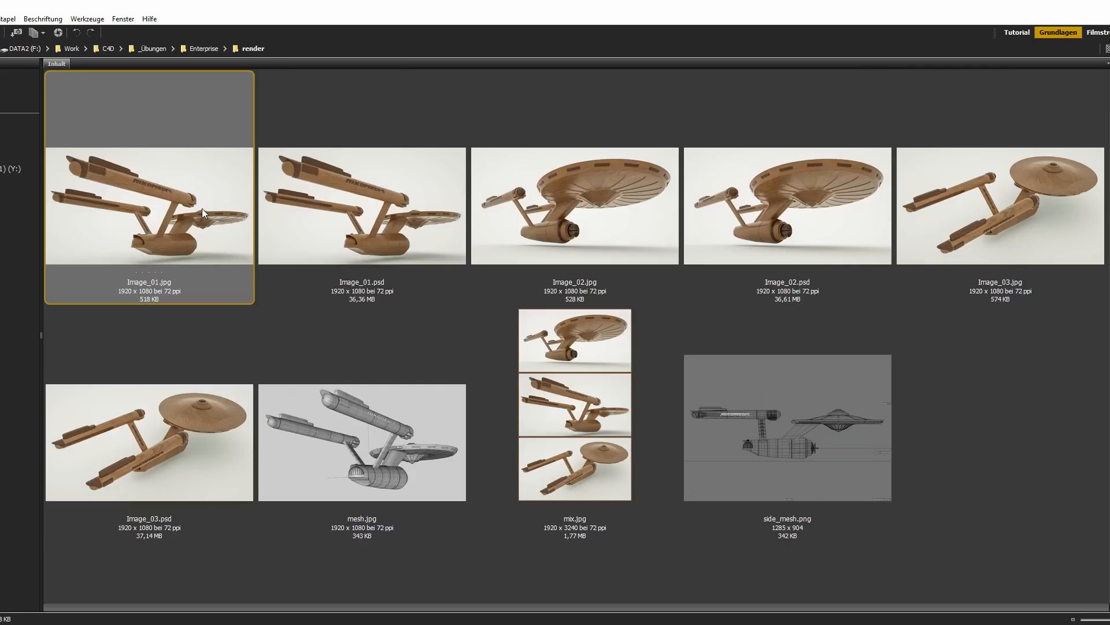
key(space)
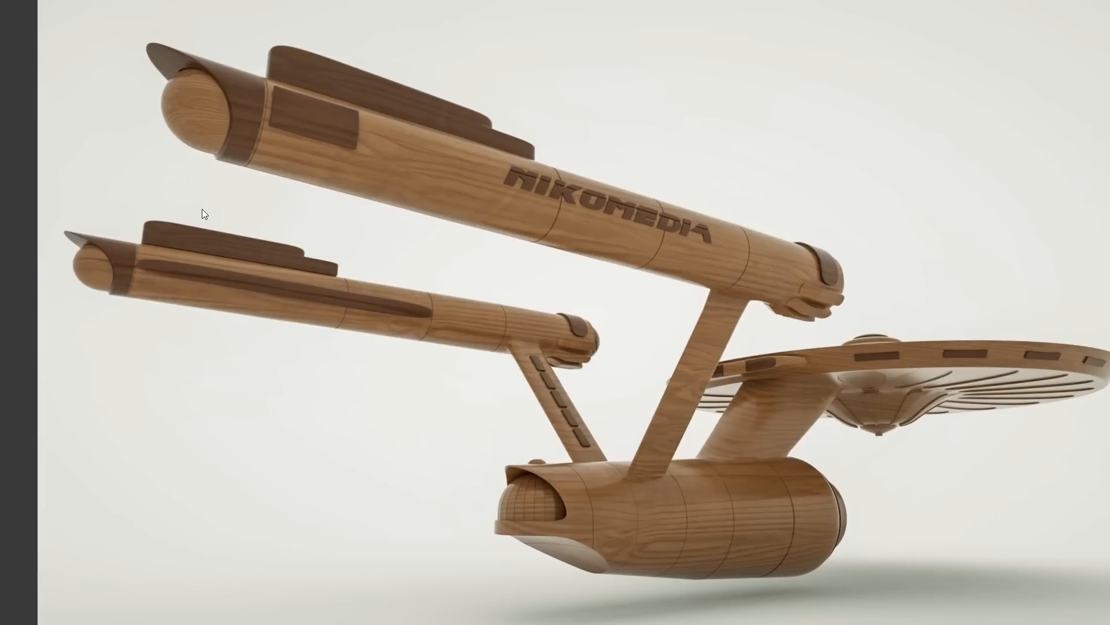
key(Right)
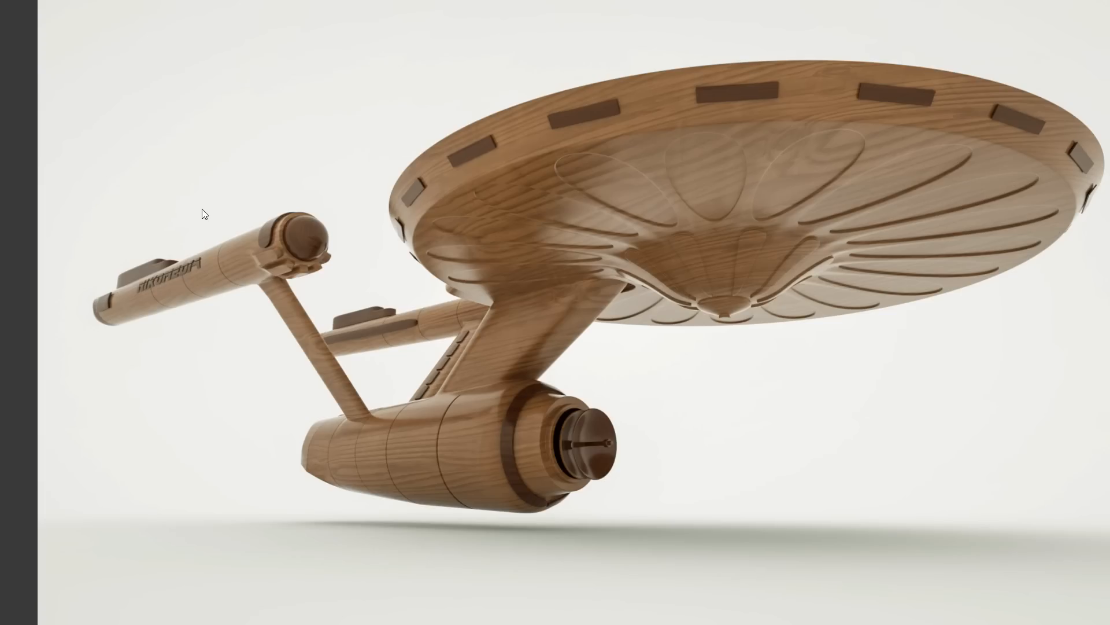
key(Right)
key(Right)
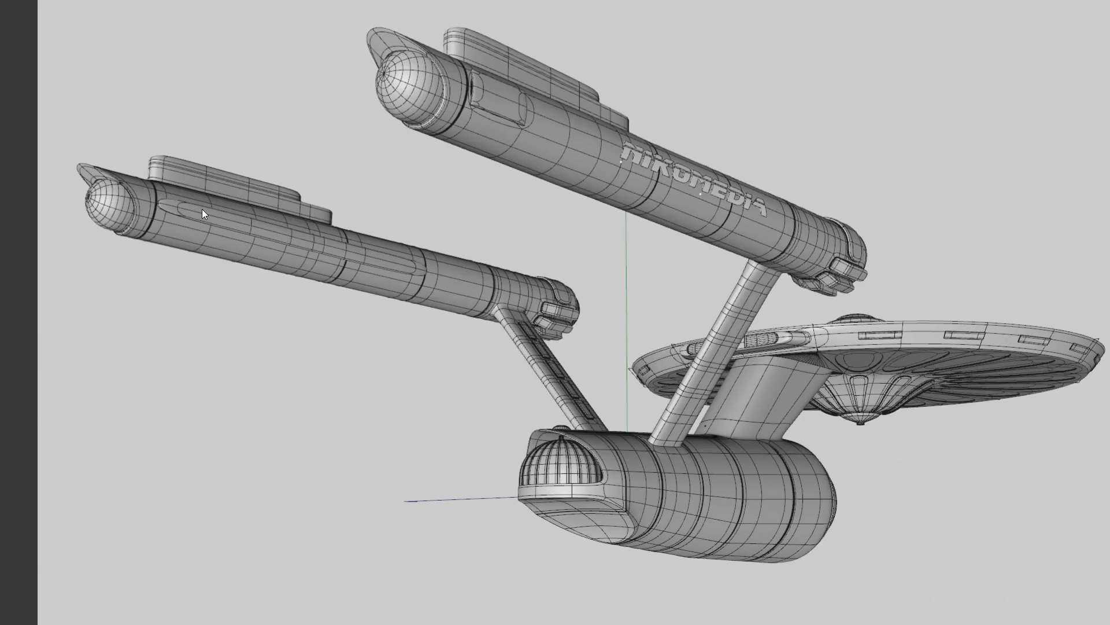
key(Right)
key(Right)
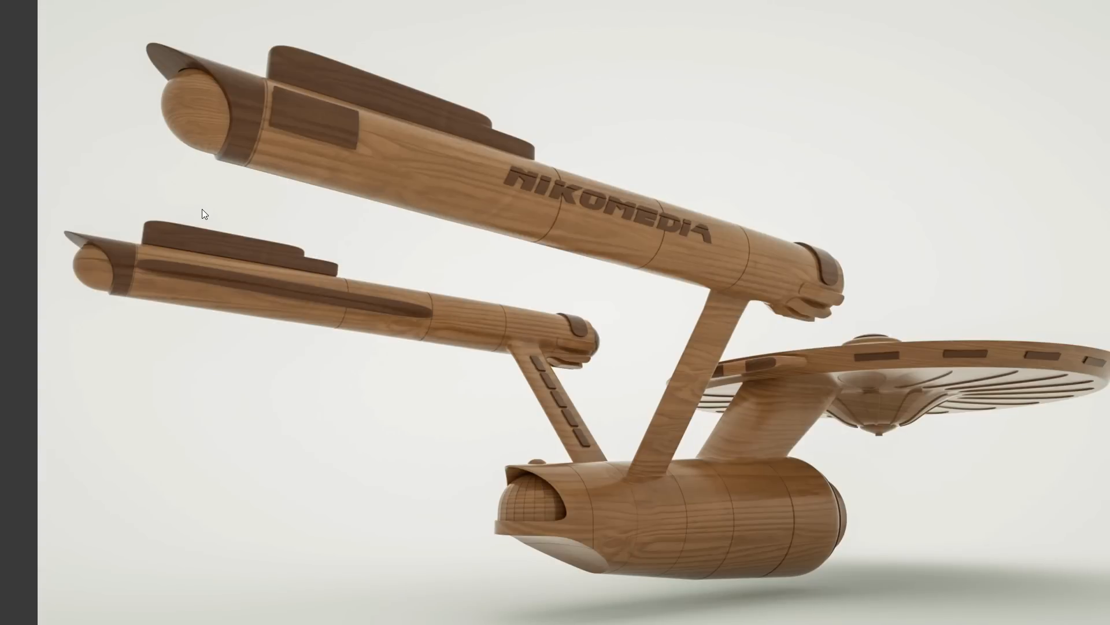
key(Right)
key(Escape)
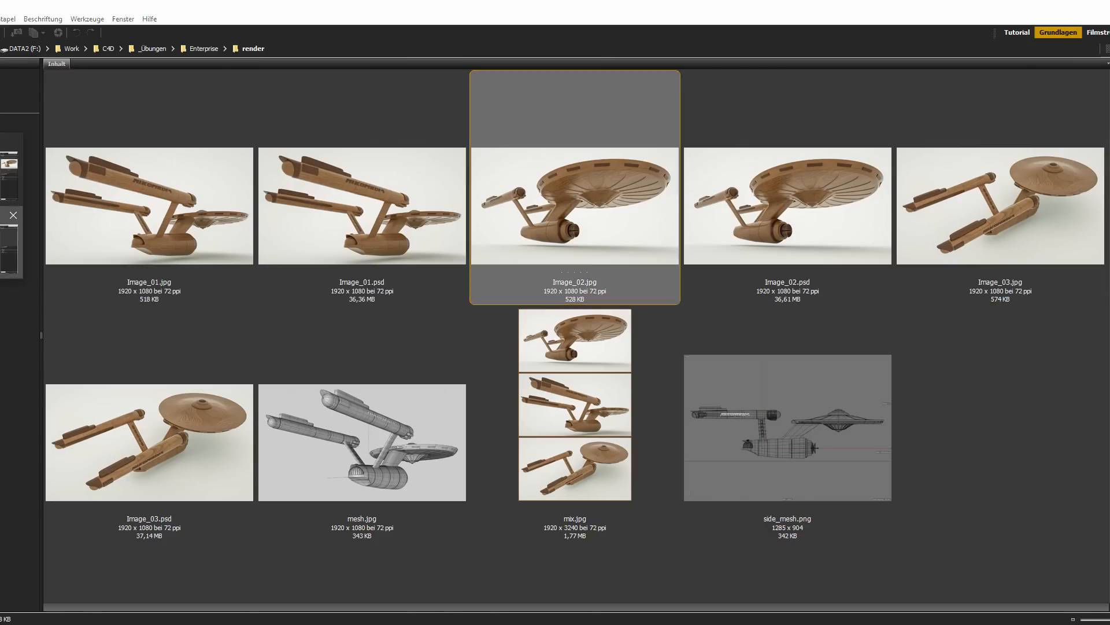
- Browse the DS360_Free_001 HDRI preset folder in Adobe Bridge, select DS360_Free_001_Ref.hdr, and return to Cinema 4D
click(7, 248)
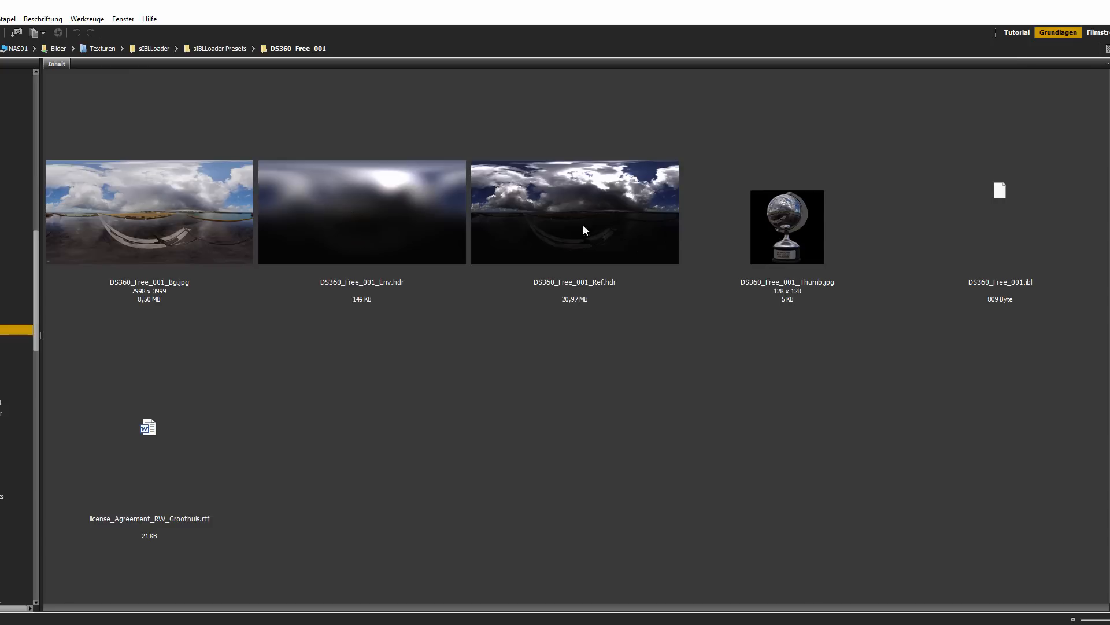
click(567, 256)
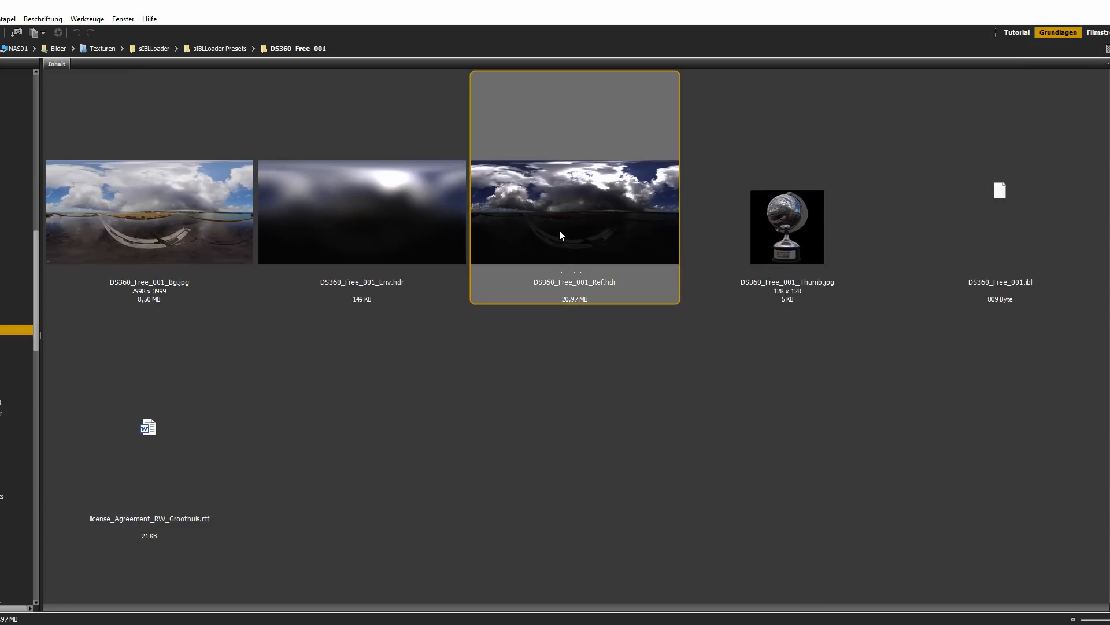
key(alt+Tab)
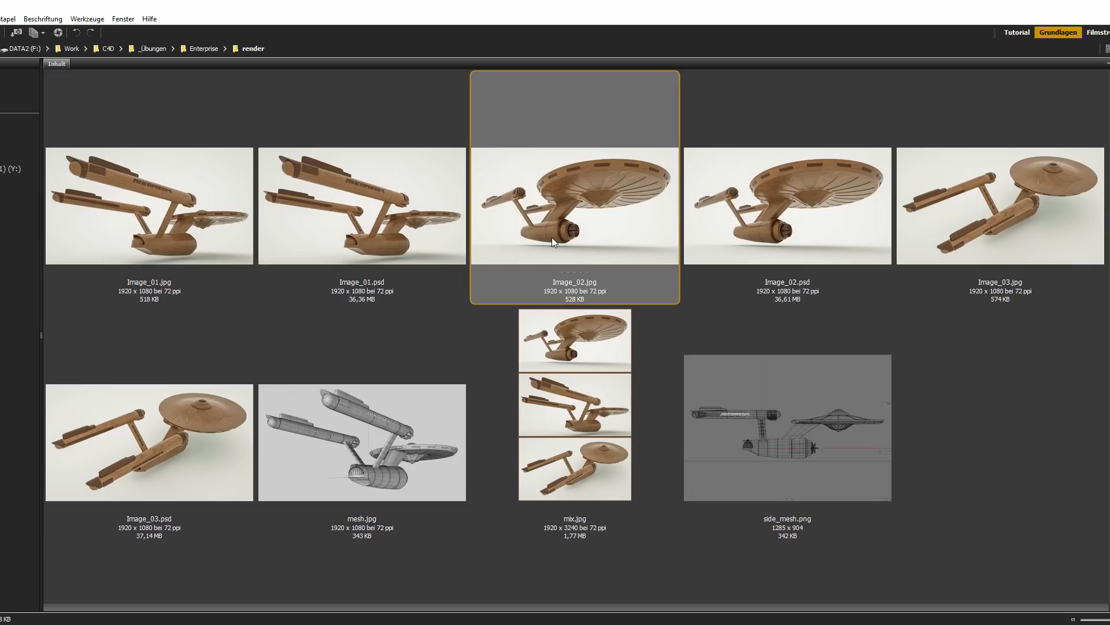
key(alt+Tab)
key(alt+Tab)
key(Tab)
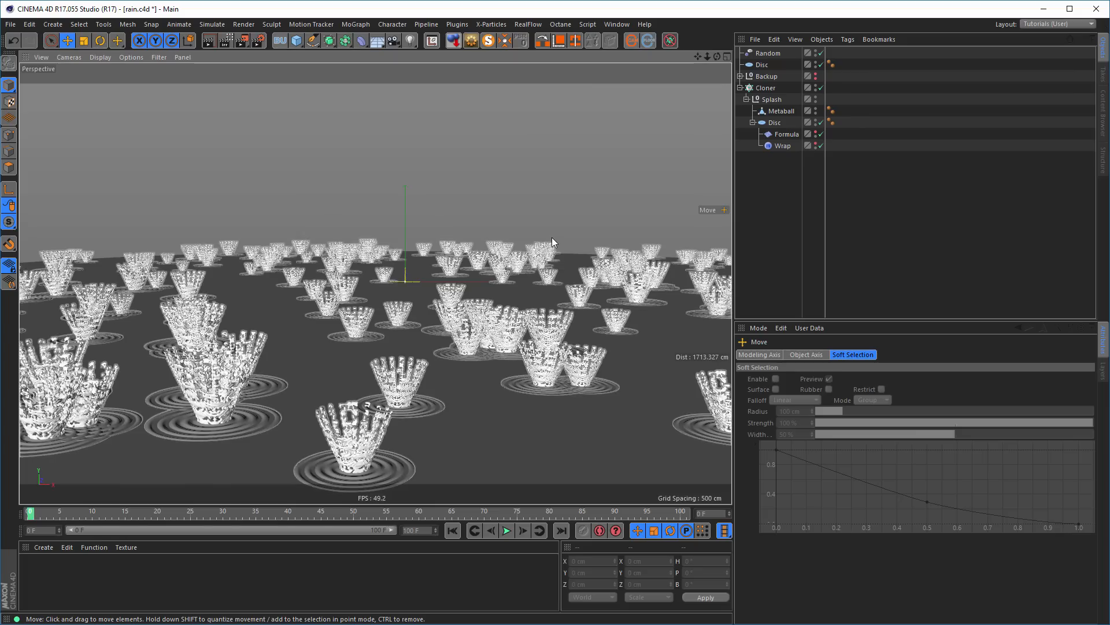
- Add the Nikomedias Scene Rig Pro preset from the content library to the scene and select the rig
click(1103, 110)
click(1071, 39)
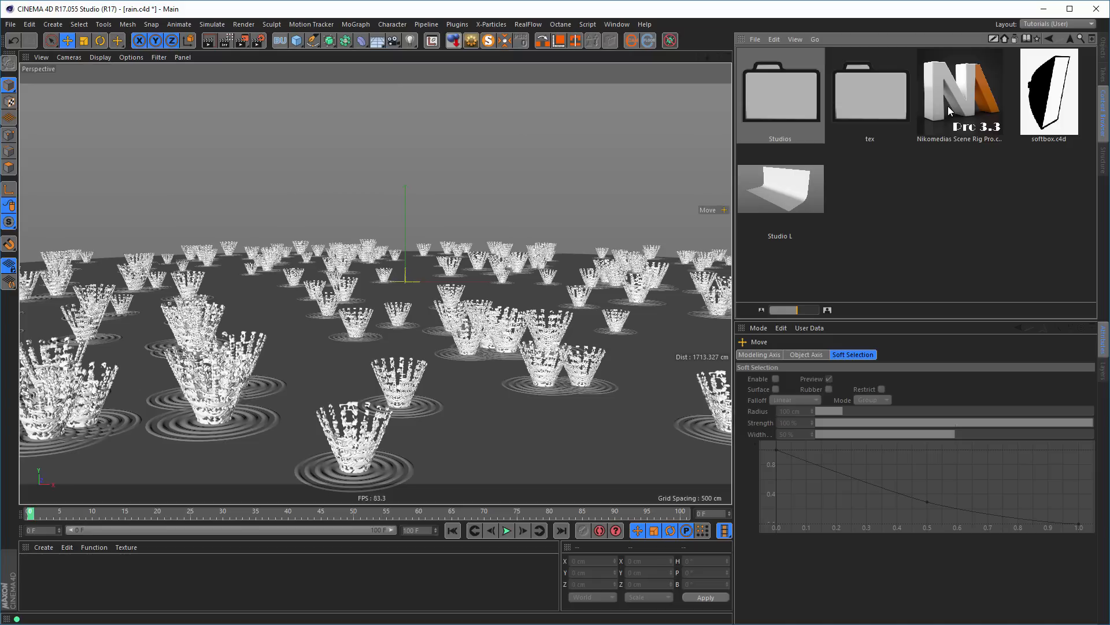
drag(960, 105, 765, 233)
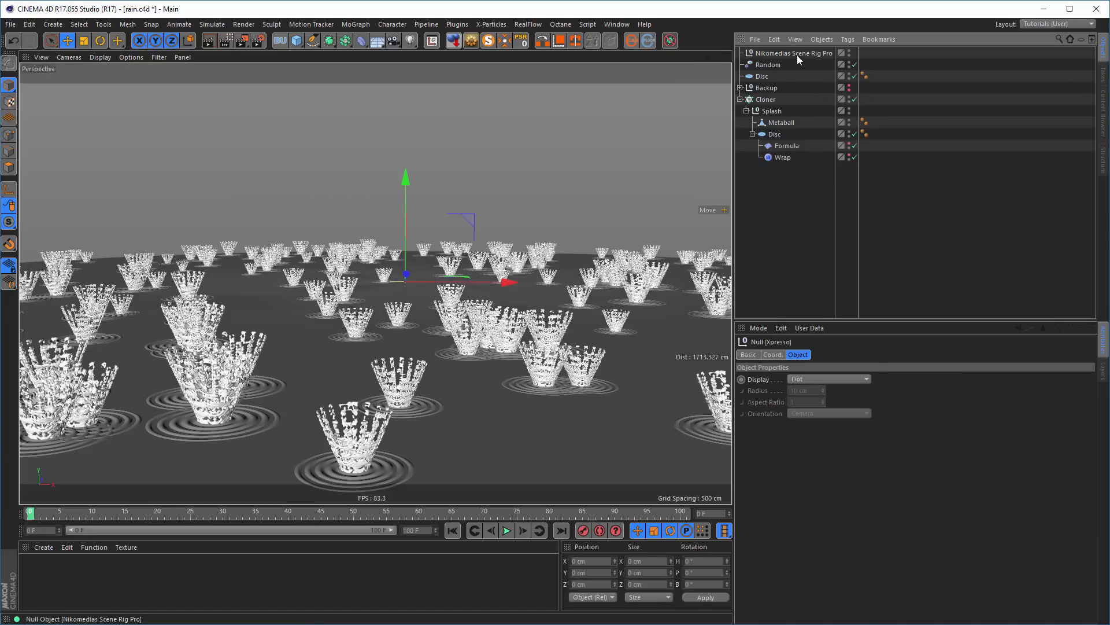
click(797, 55)
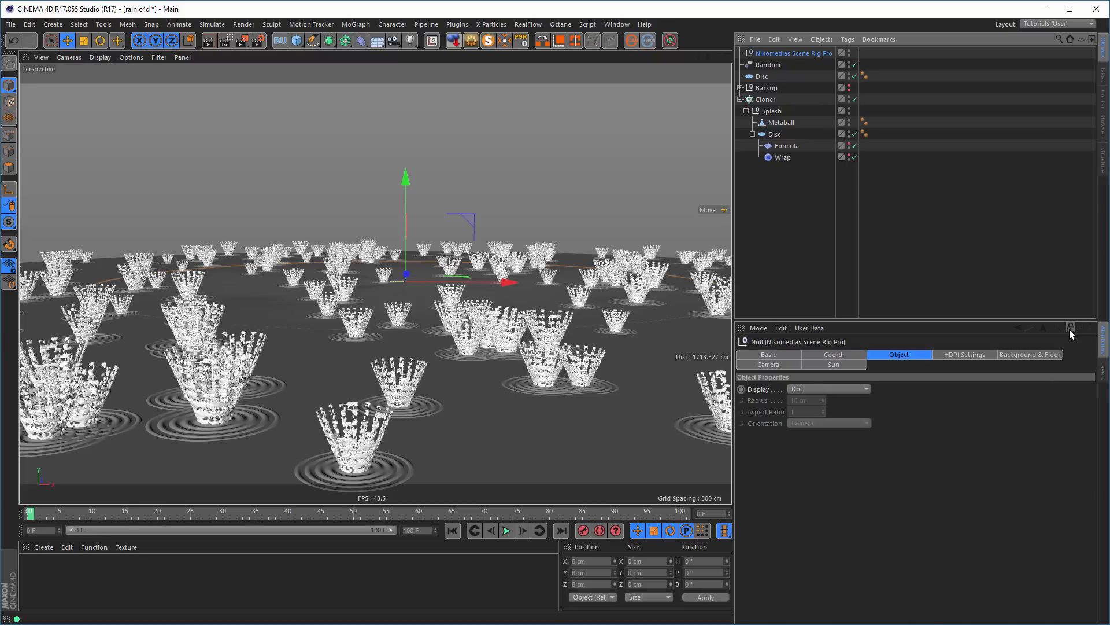
- Switch off the floor in the scene rig's Background & Floor settings
click(975, 355)
click(1045, 355)
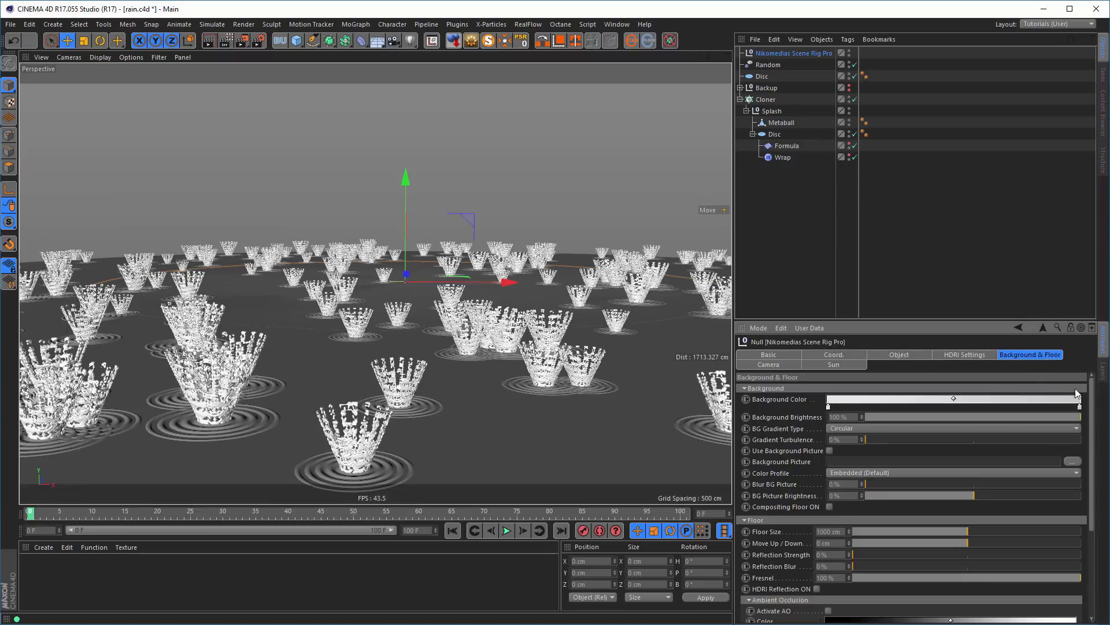
drag(1092, 396, 1095, 498)
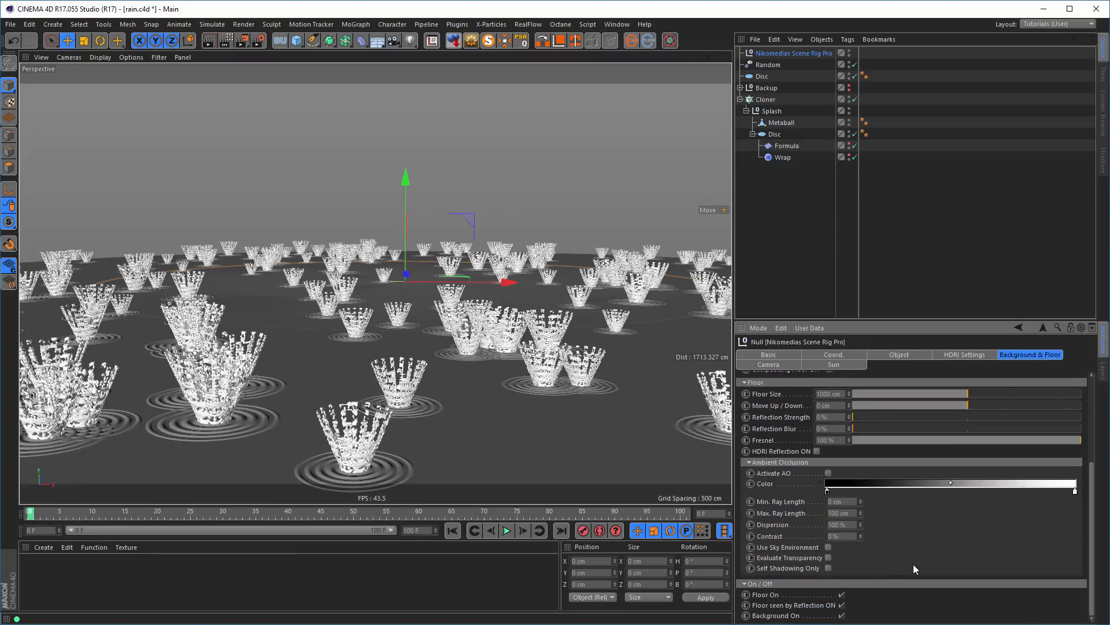
click(842, 594)
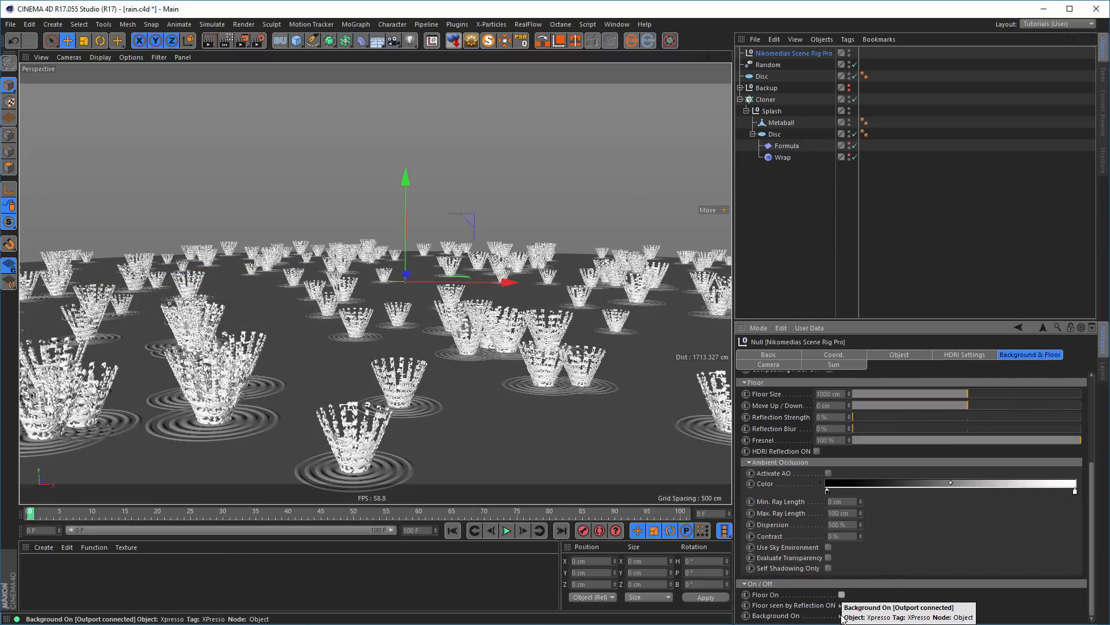
drag(1093, 492, 1093, 380)
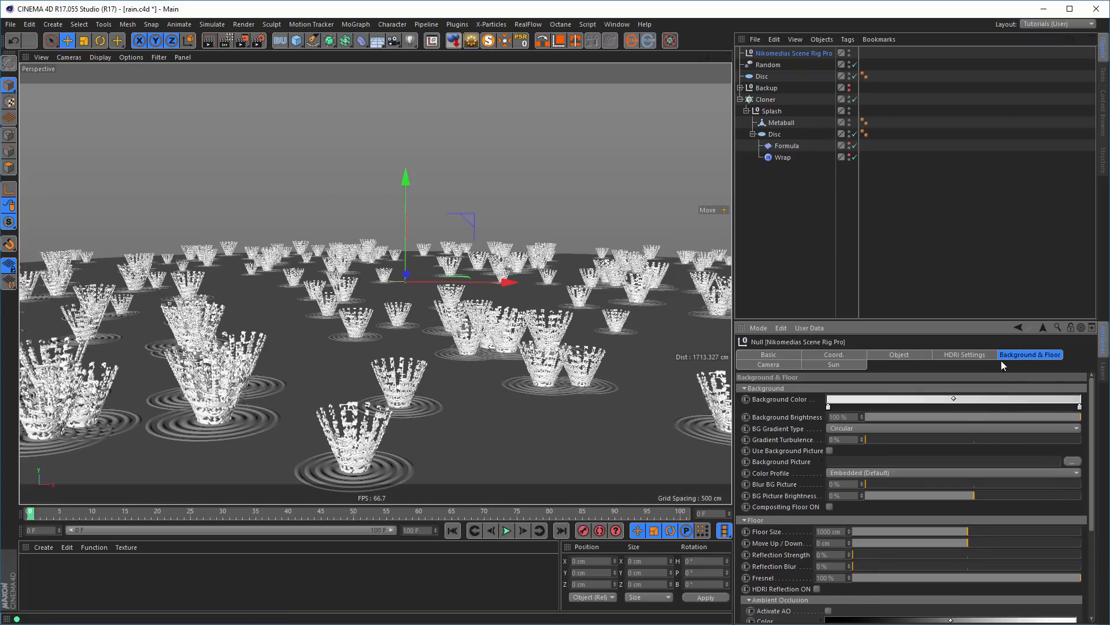
- Load DS360_Free_001_Ref.hdr as the rig's HDRI without copying it into the project, enable Seen by camera, and save the scene
click(964, 354)
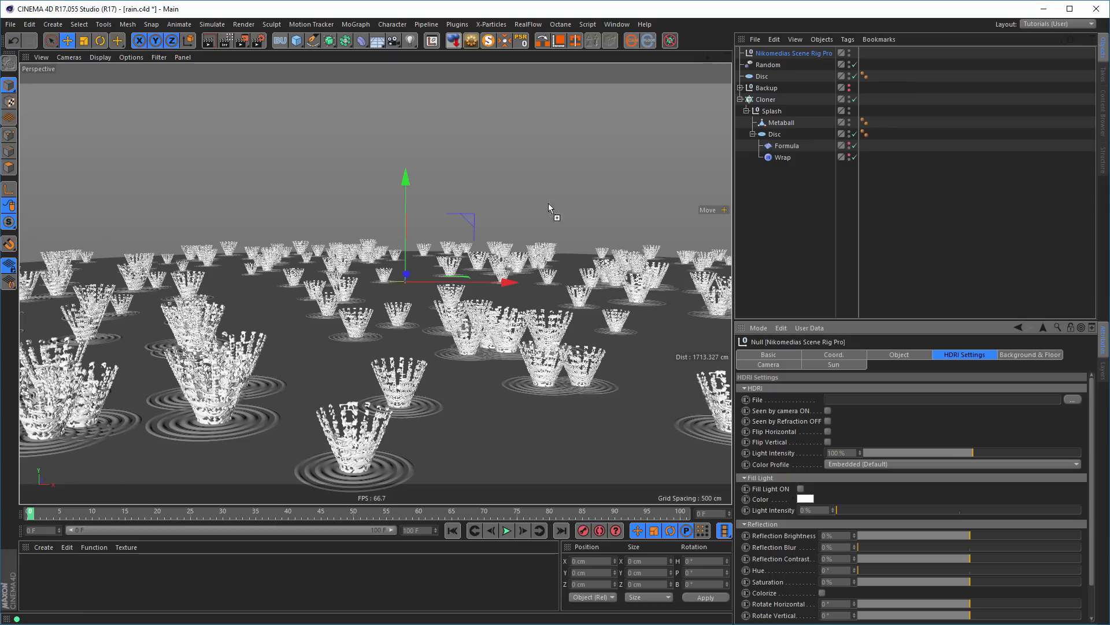
drag(548, 203, 870, 396)
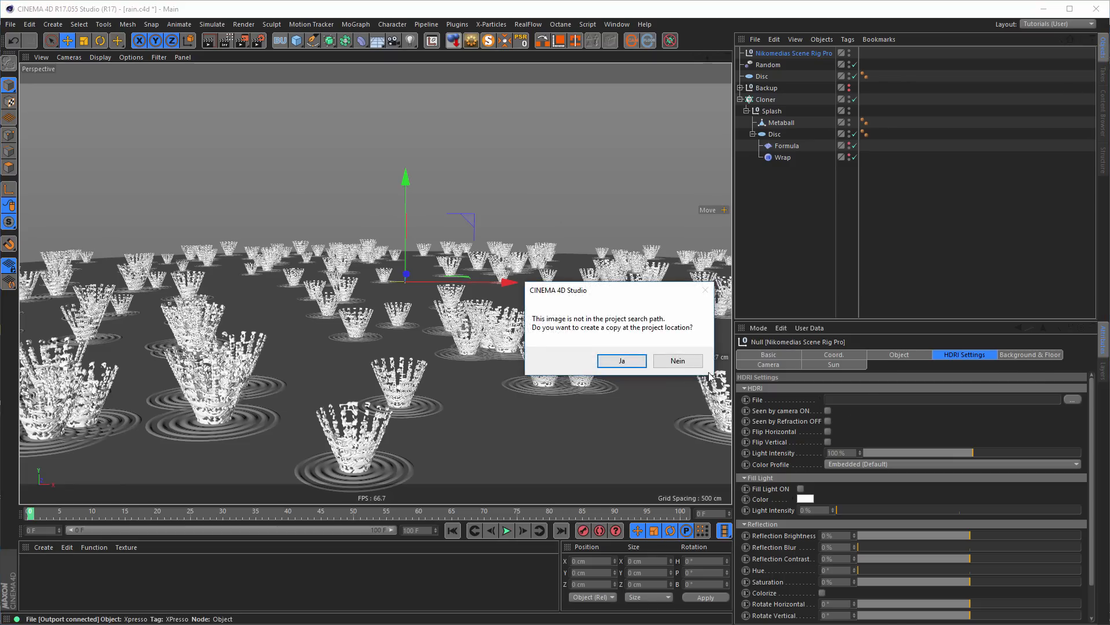
click(678, 361)
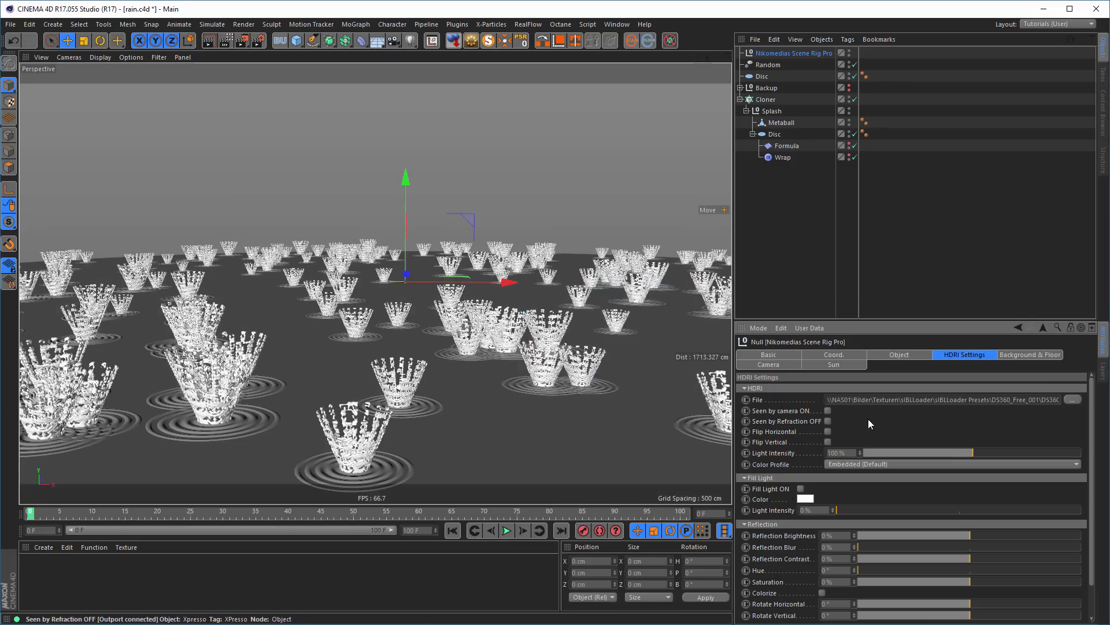
click(827, 410)
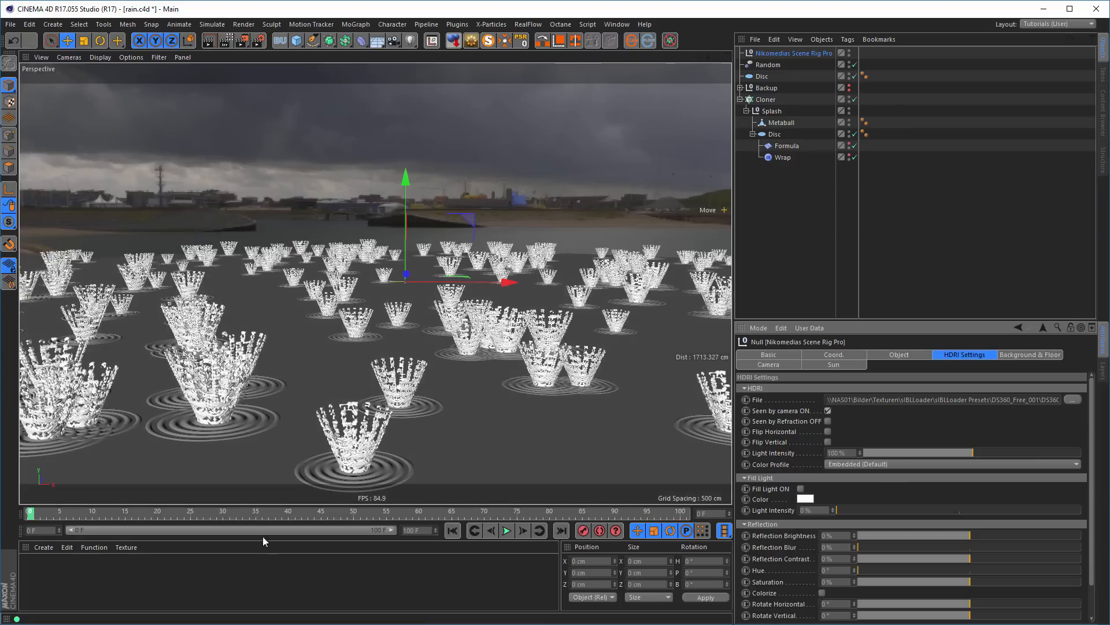
key(ctrl+s)
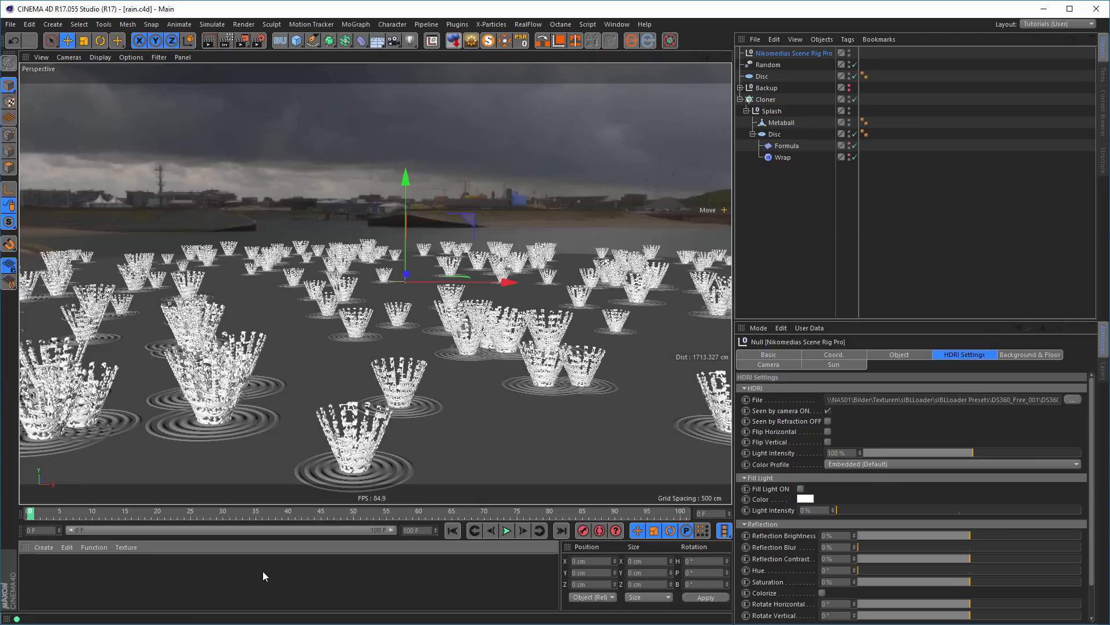
- Create a new material and enable its Color channel with a dark grey at 21% value
double_click(170, 589)
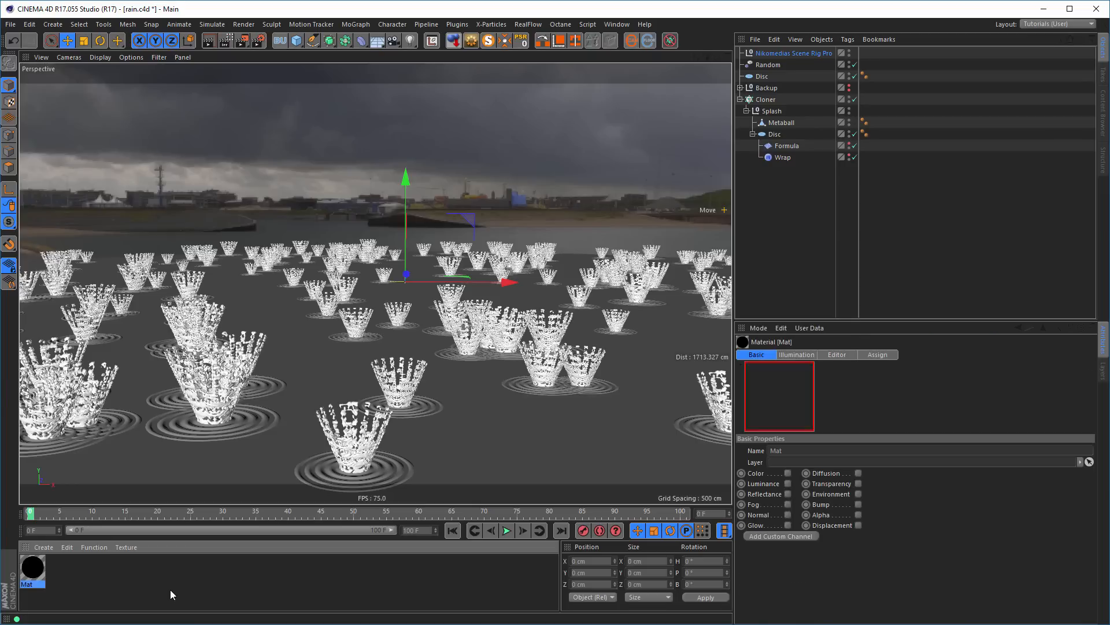
double_click(34, 570)
drag(304, 77, 927, 104)
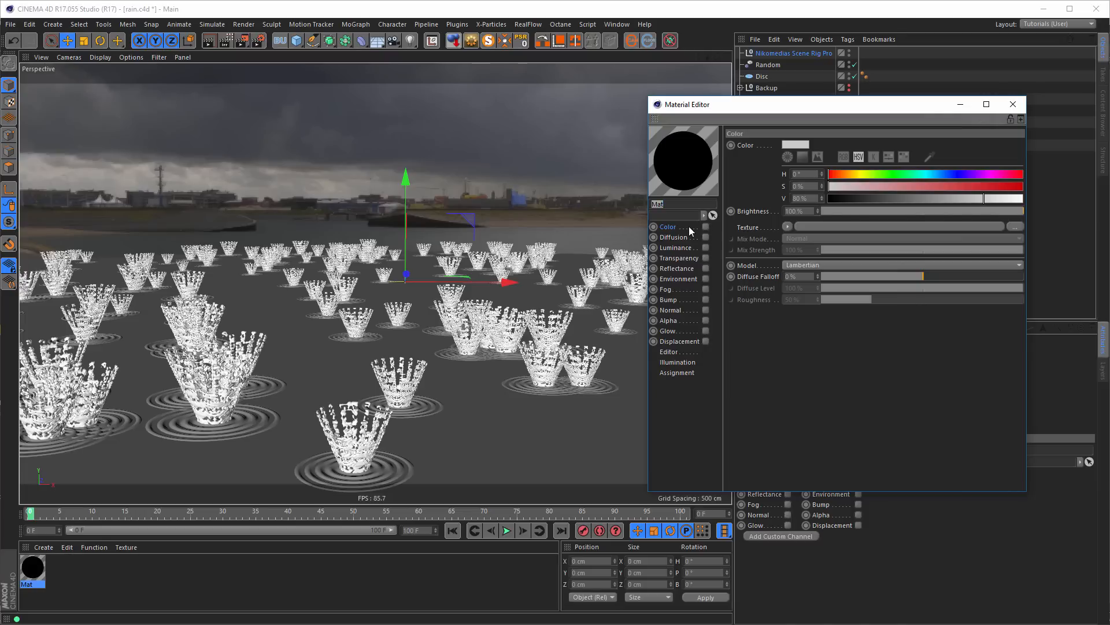
click(706, 226)
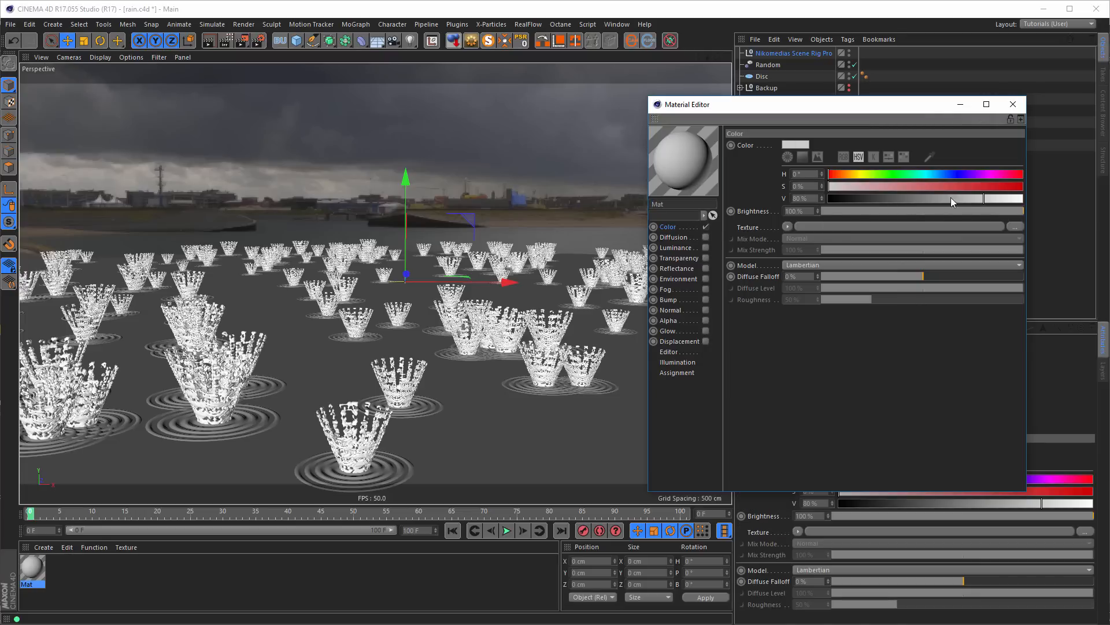
drag(952, 199, 872, 198)
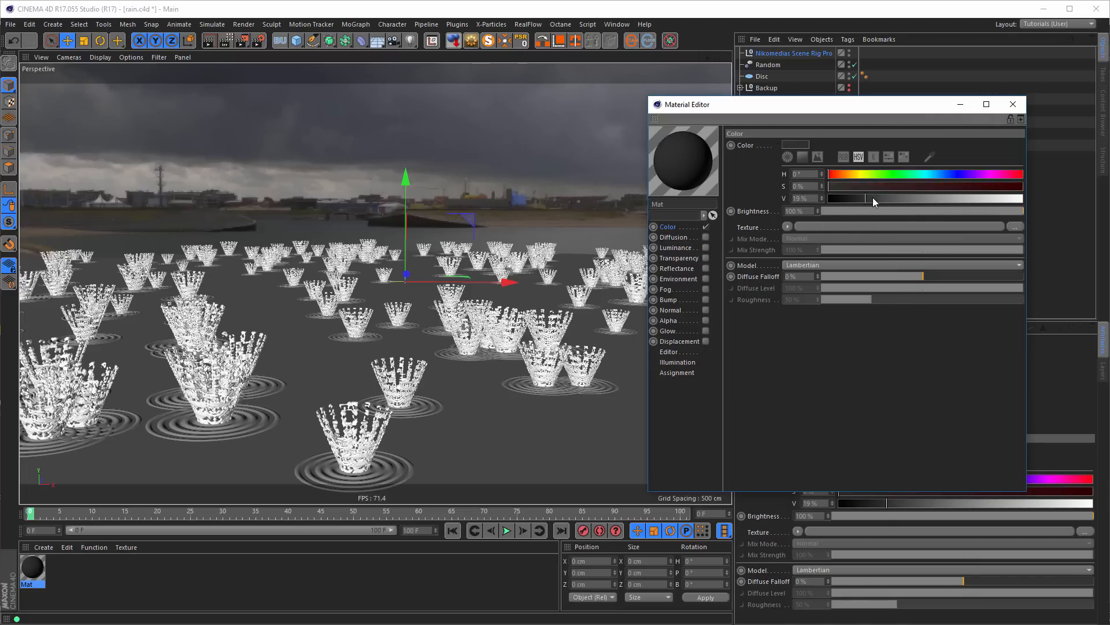
click(870, 198)
- Enable the material's Reflectance channel with a GGX layer, using Dielectric Fresnel and the Asphalt preset
click(706, 268)
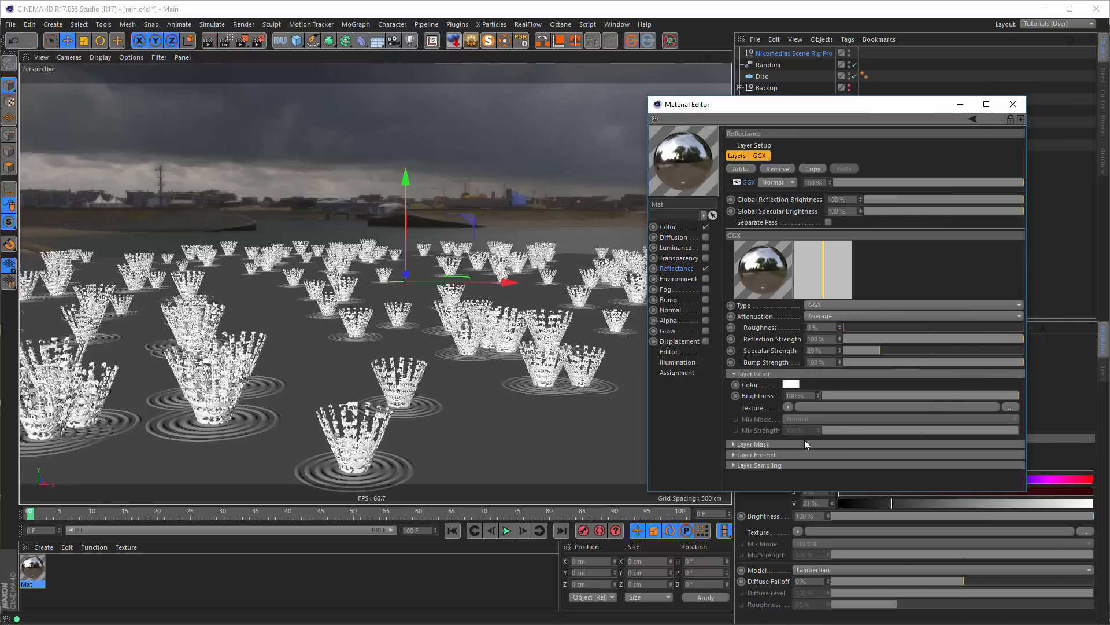
click(785, 455)
click(807, 466)
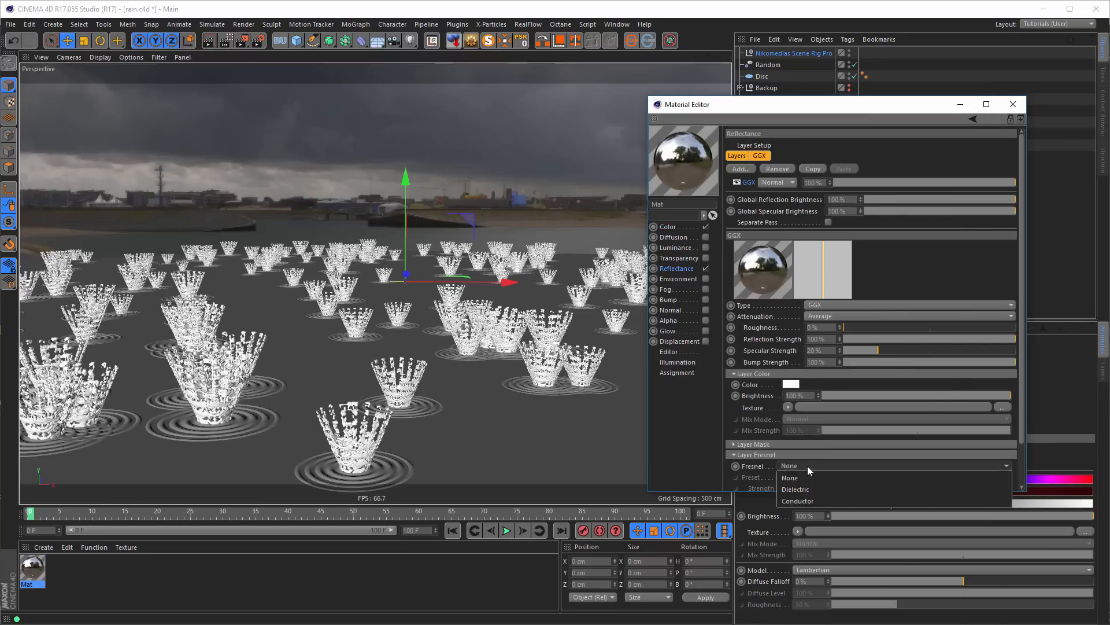
click(811, 487)
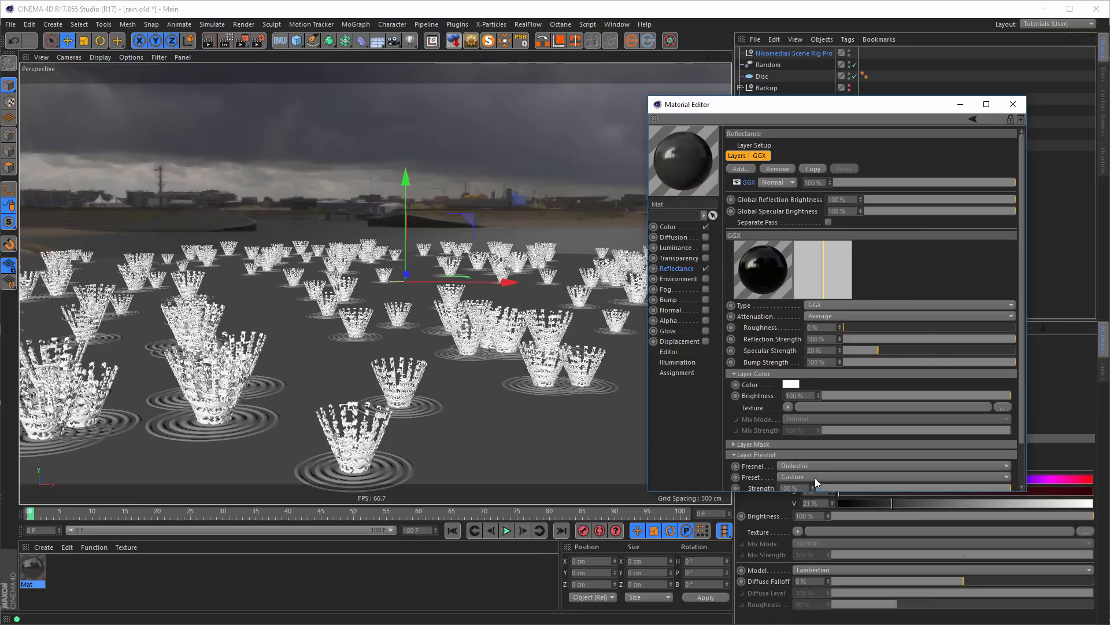
click(815, 476)
click(817, 280)
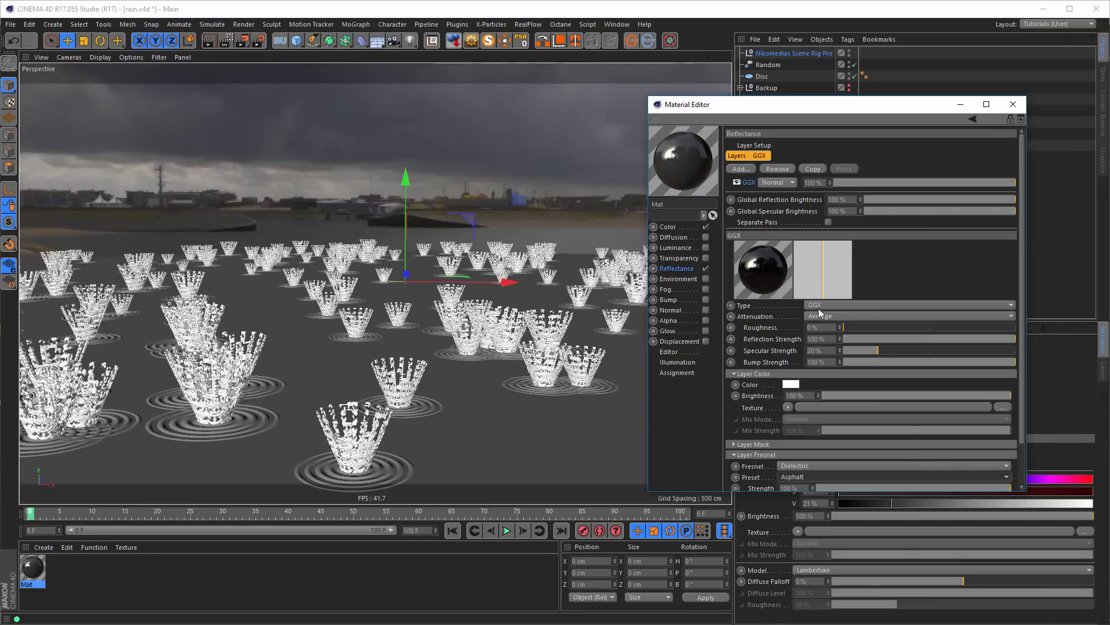
- Set the GGX layer's roughness to 51% and its specular and bump strength to 0%, and check the drops.jpg reference image
drag(827, 100, 824, 65)
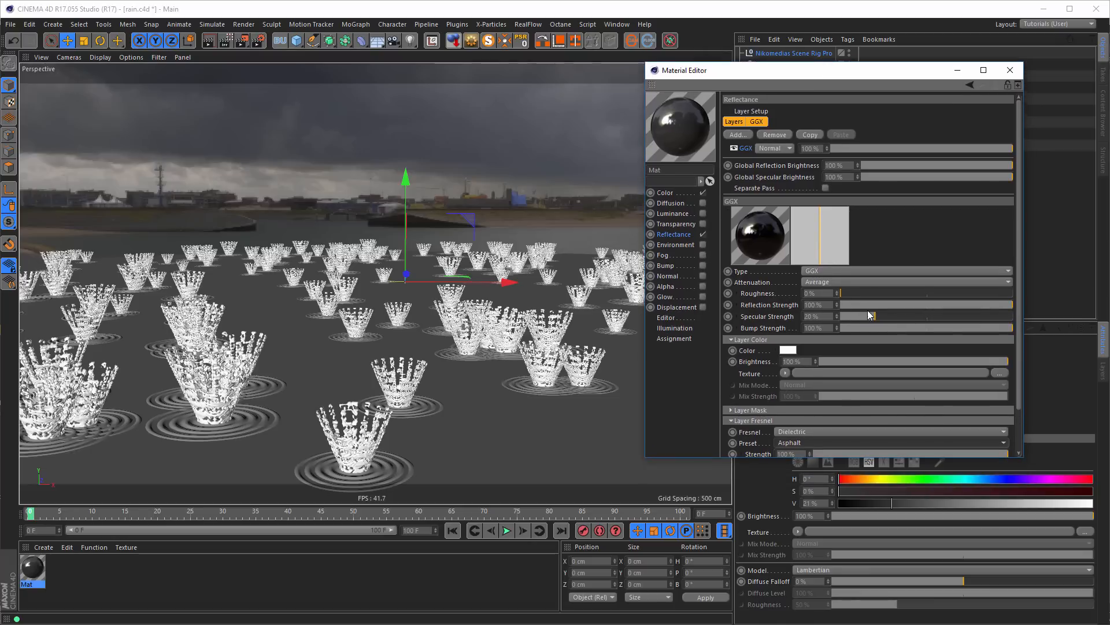
drag(868, 314, 928, 292)
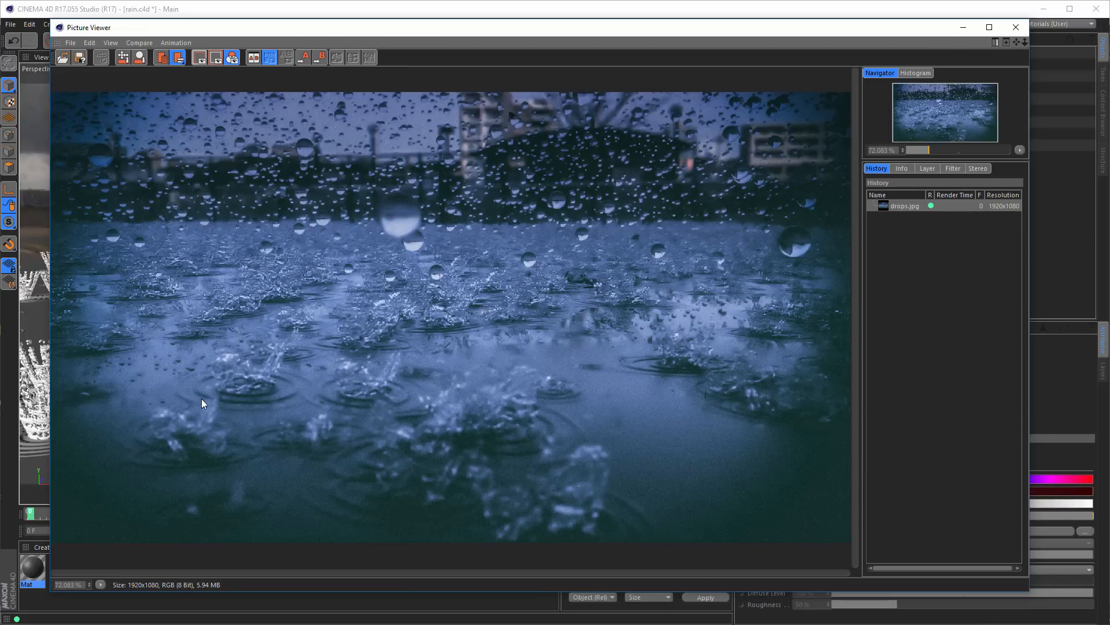
click(1009, 28)
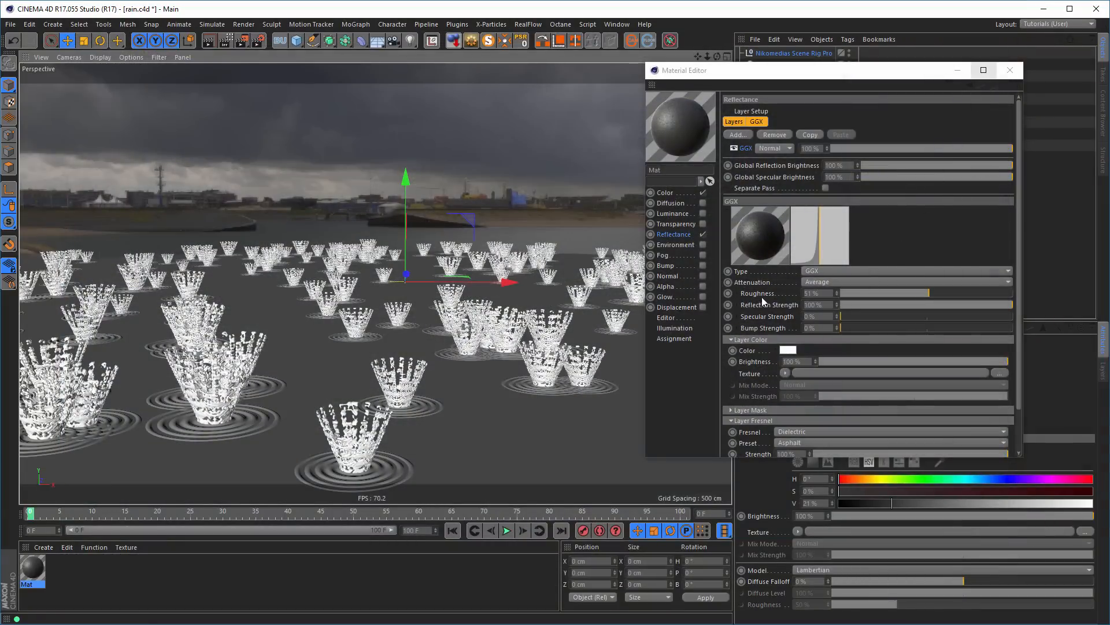
- Load a Noise shader as the texture for the GGX layer's roughness
click(737, 293)
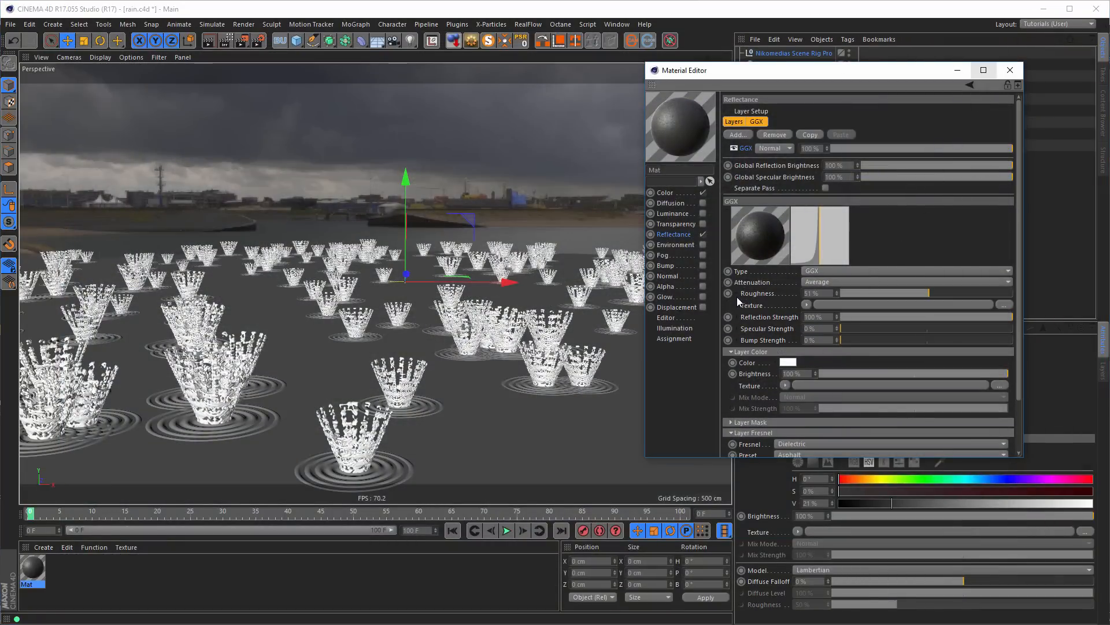
click(806, 305)
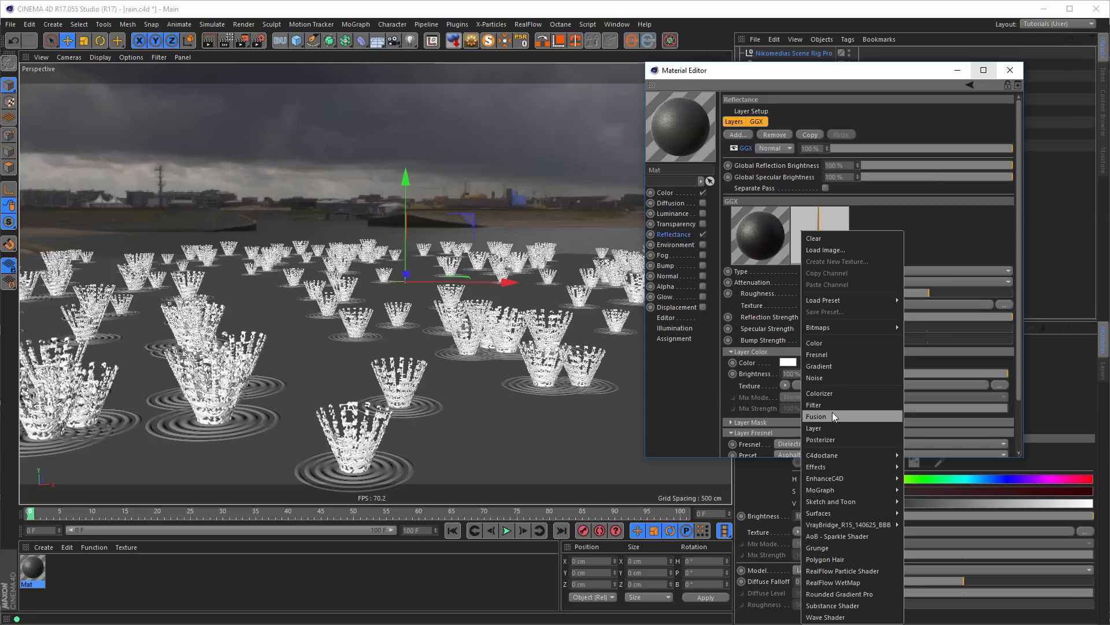
click(834, 379)
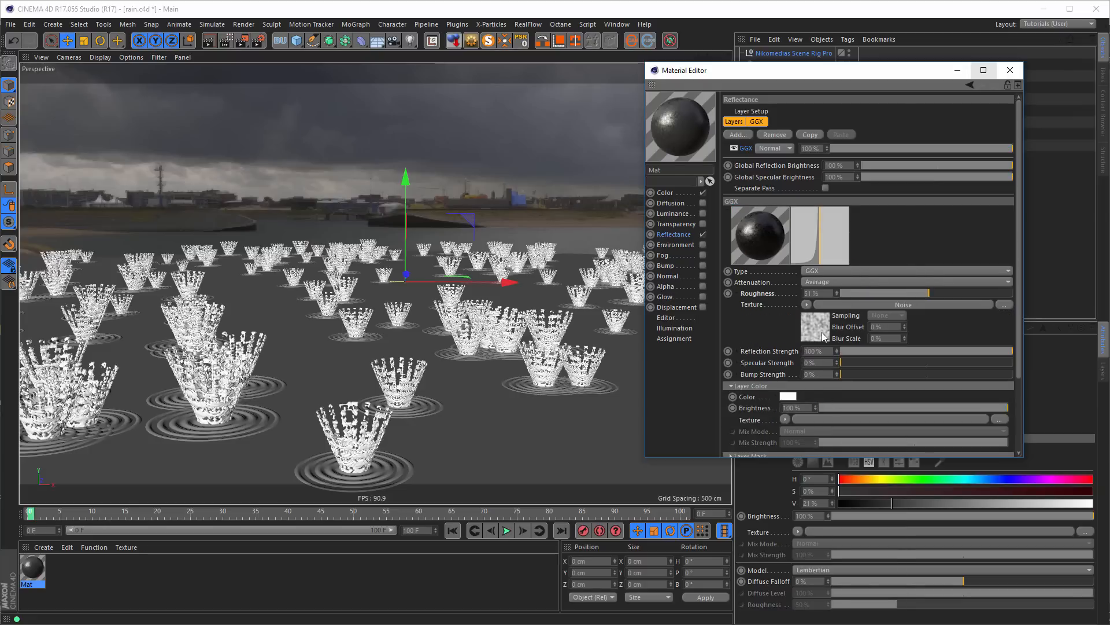
- Set the roughness Noise shader's global scale to 1000%
click(821, 333)
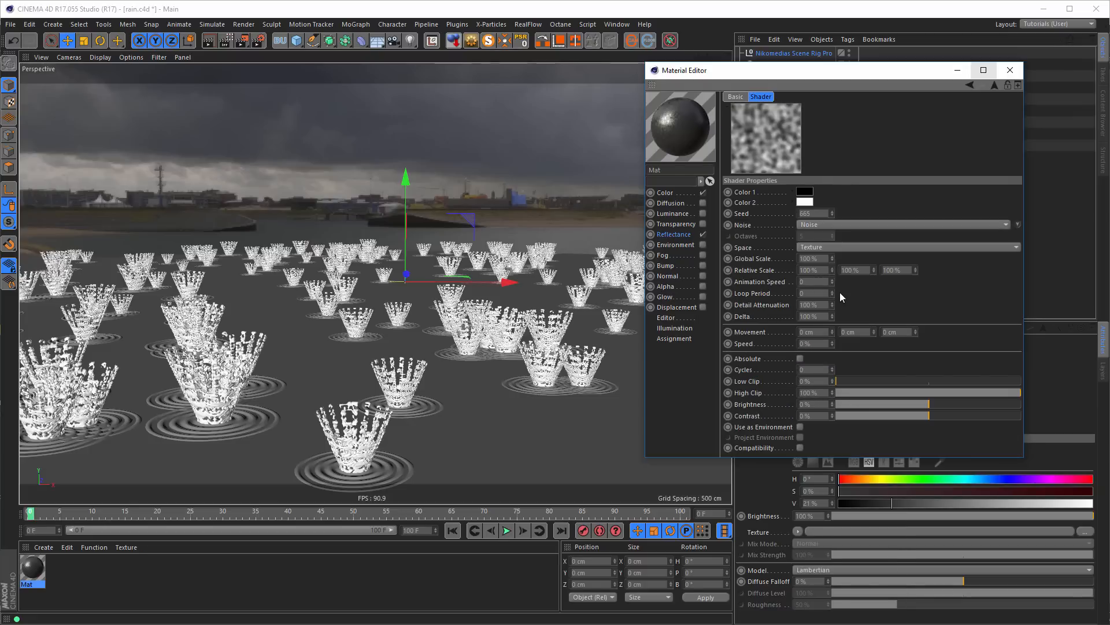
click(828, 258)
text(15)
key(BackSpace)
key(BackSpace)
text(1000)
key(Return)
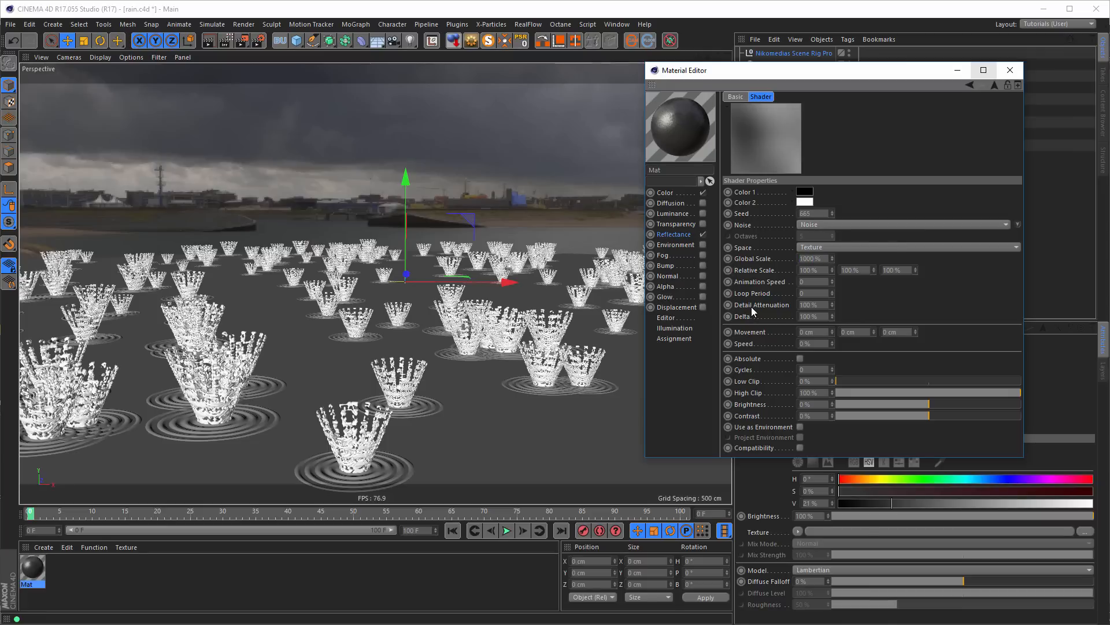
- Change the noise type to Displaced Turbulence, with the low clip at 42% and the high clip at 59%
click(1018, 223)
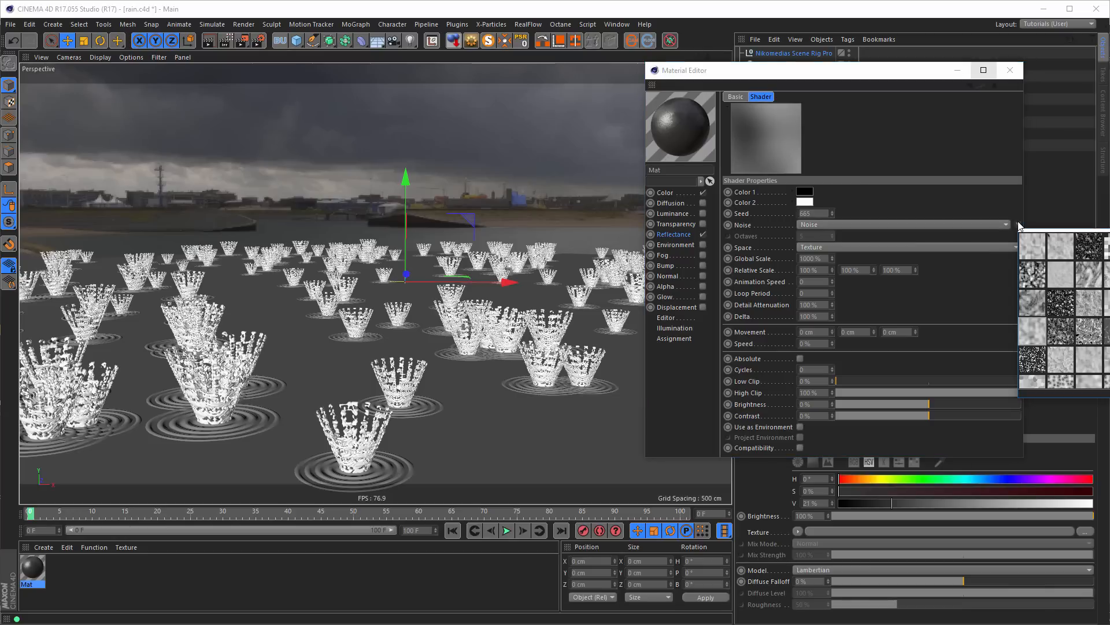
click(1067, 284)
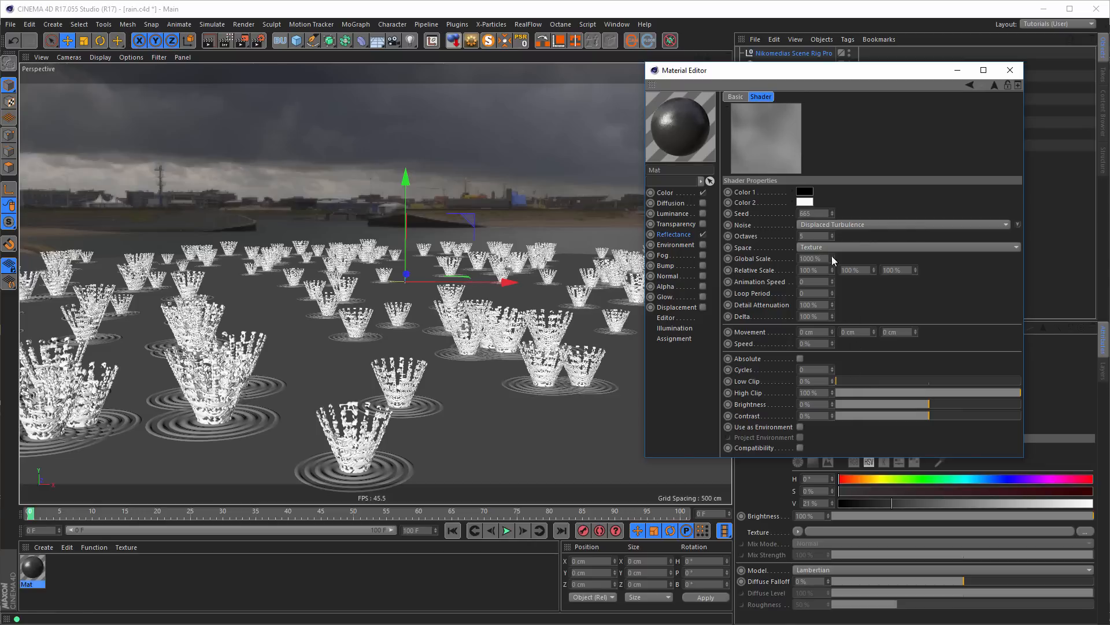
click(910, 381)
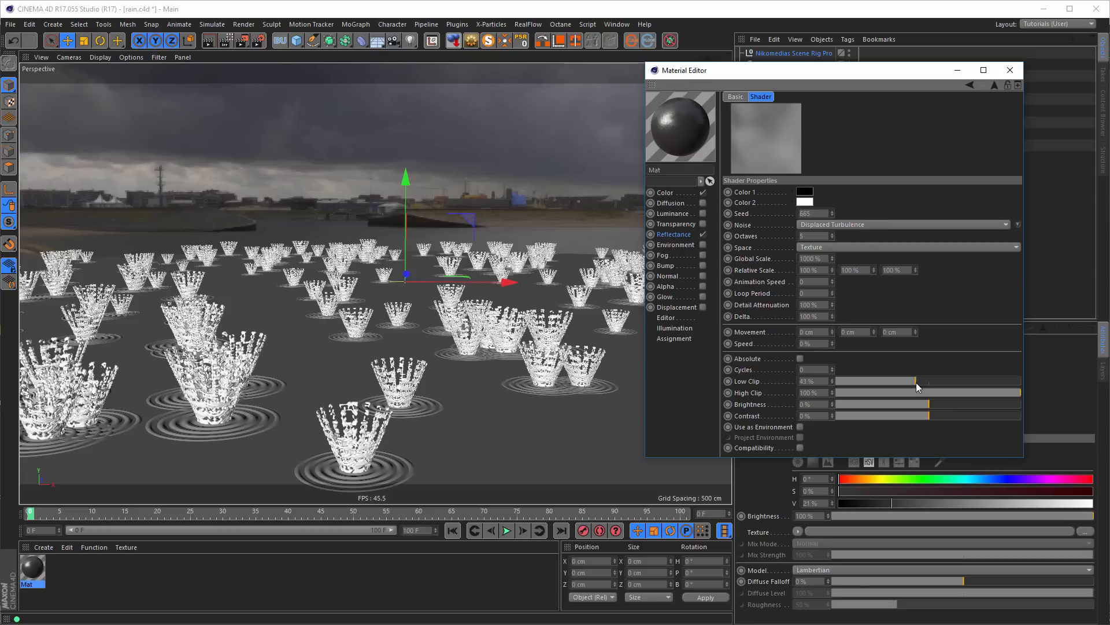
drag(916, 383, 945, 393)
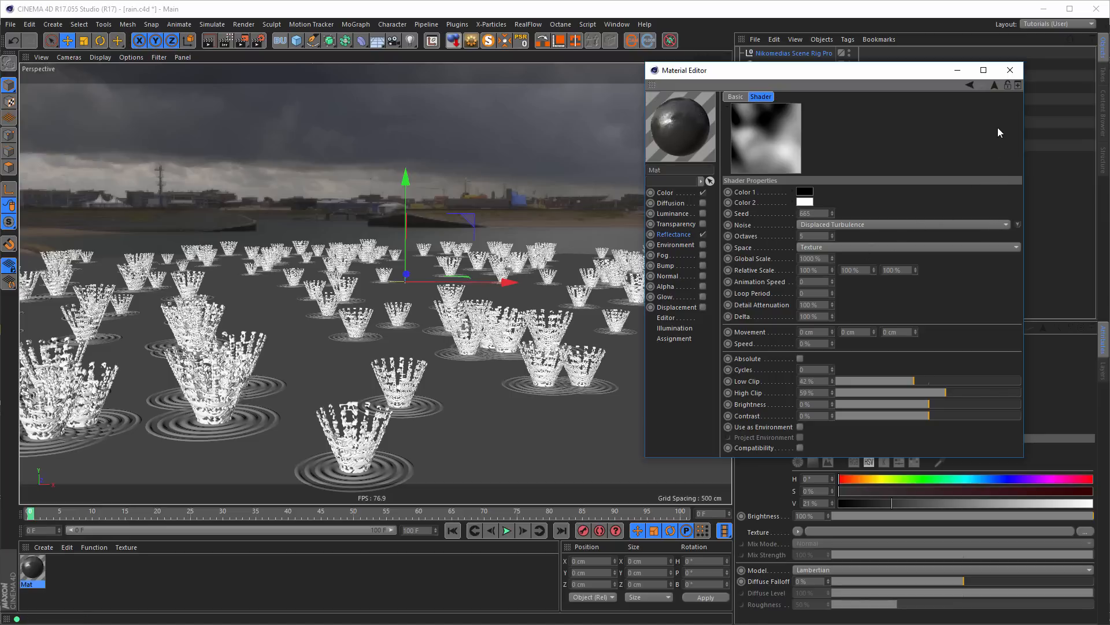
- Close the material editor, disable the Cloner, and apply the Mat material to the large ground Disc
click(1017, 71)
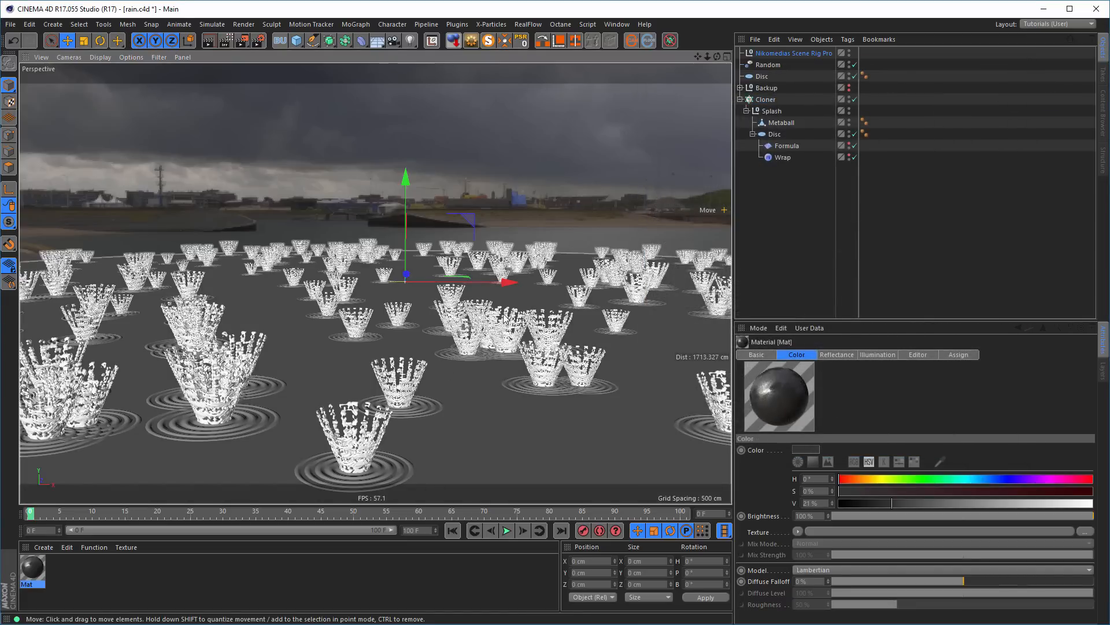
click(853, 99)
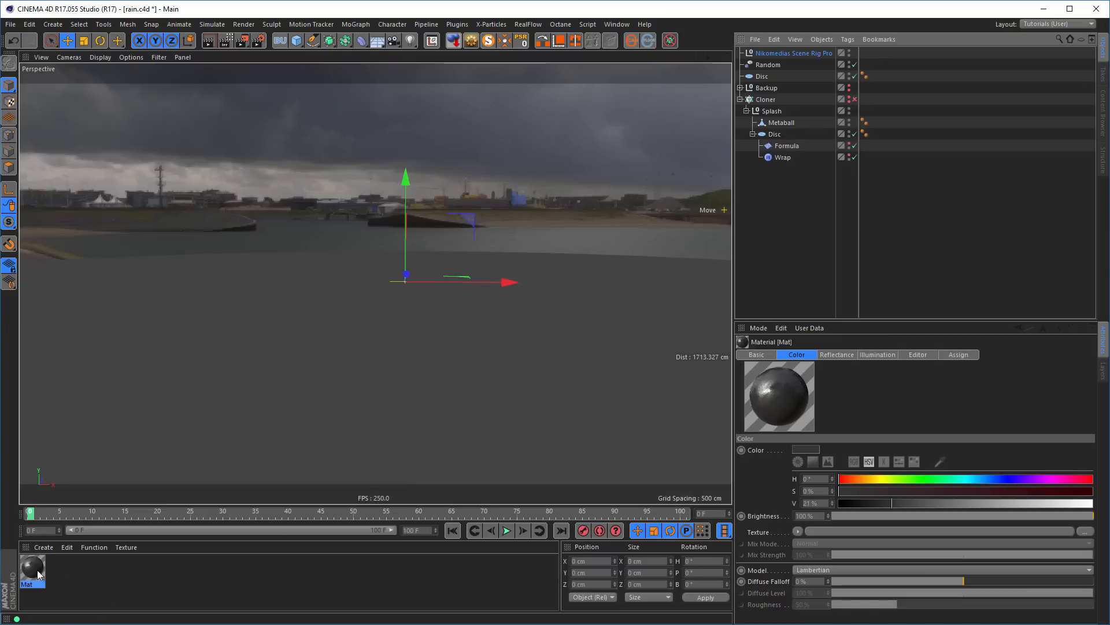
drag(40, 574, 763, 77)
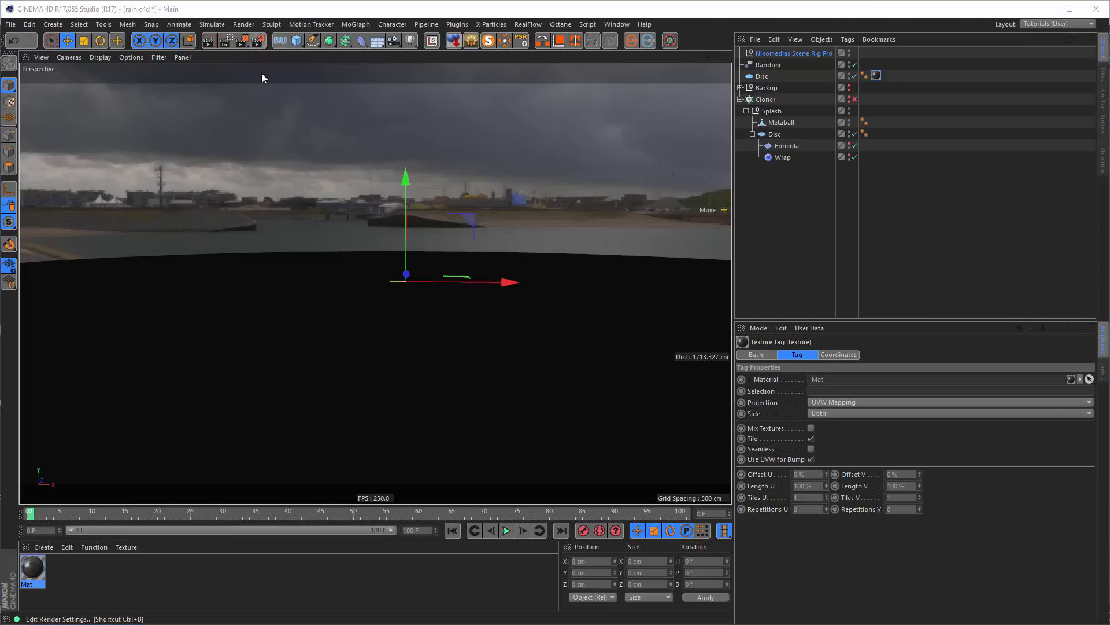
- Activate the Low GI render setting and switch off its Ambient Occlusion
key(ctrl+b)
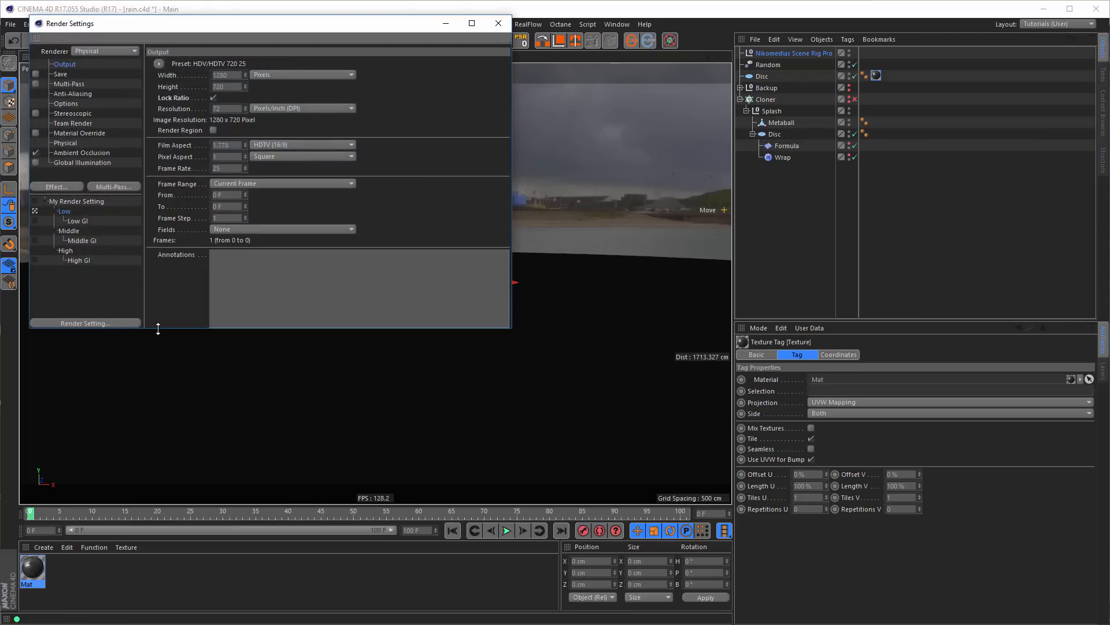
drag(155, 327, 156, 367)
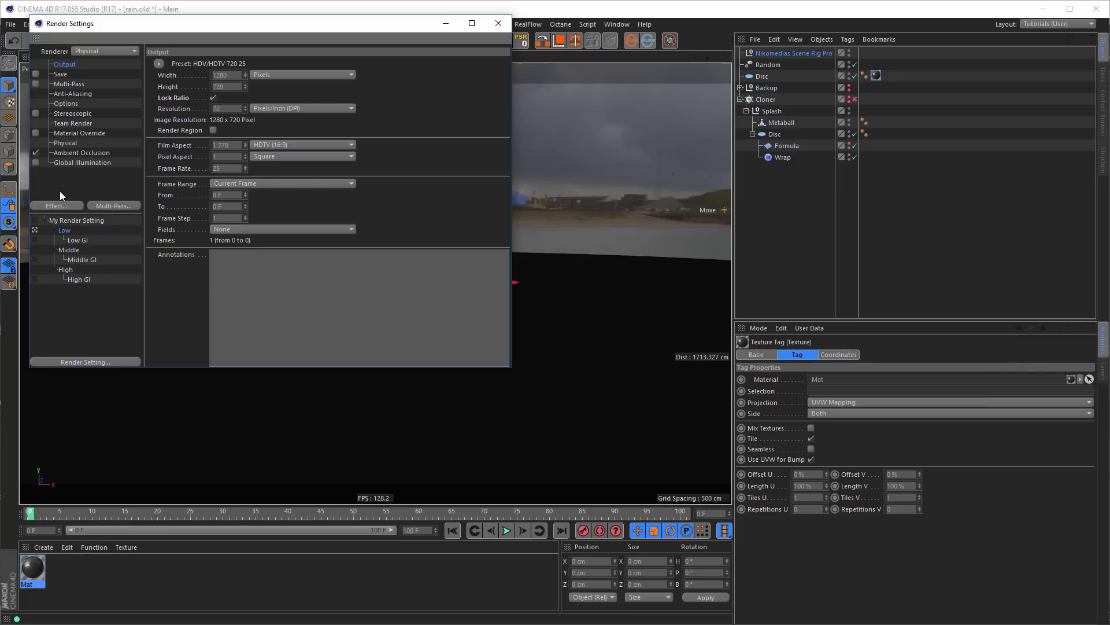
click(35, 239)
click(36, 152)
click(498, 23)
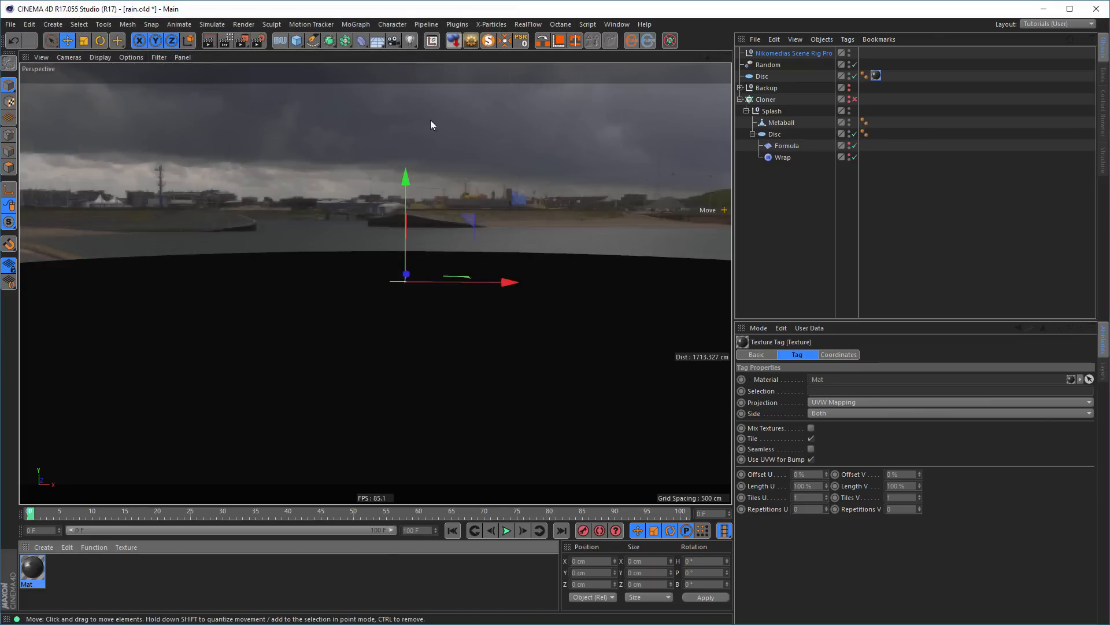
- Start an interactive render region in the perspective view and extend it vertically to cover the camera frame
click(227, 42)
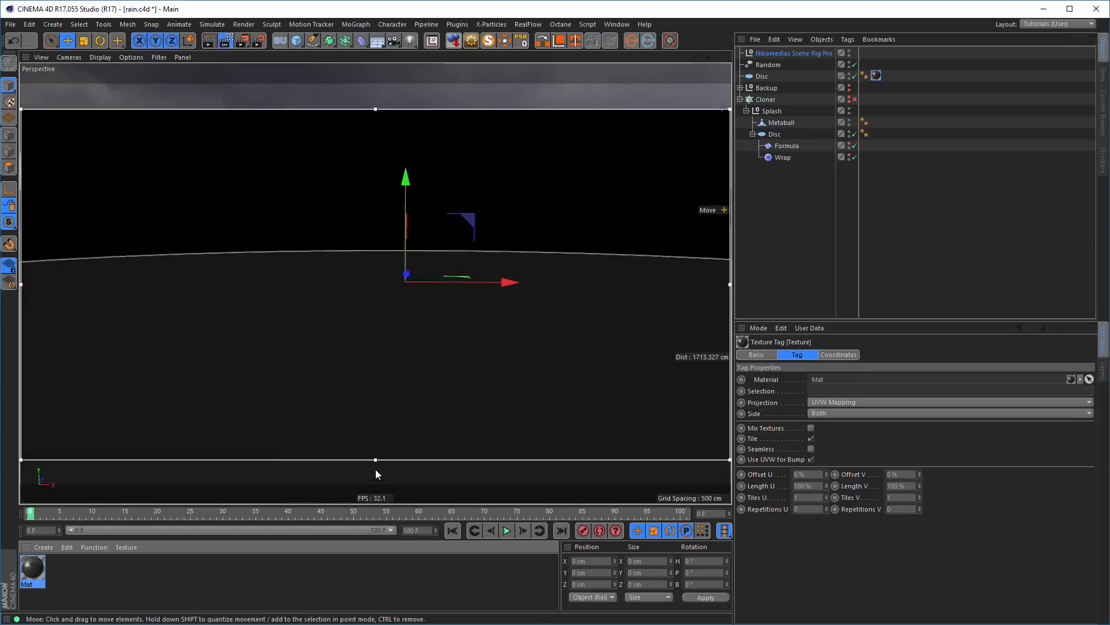
drag(375, 460, 376, 484)
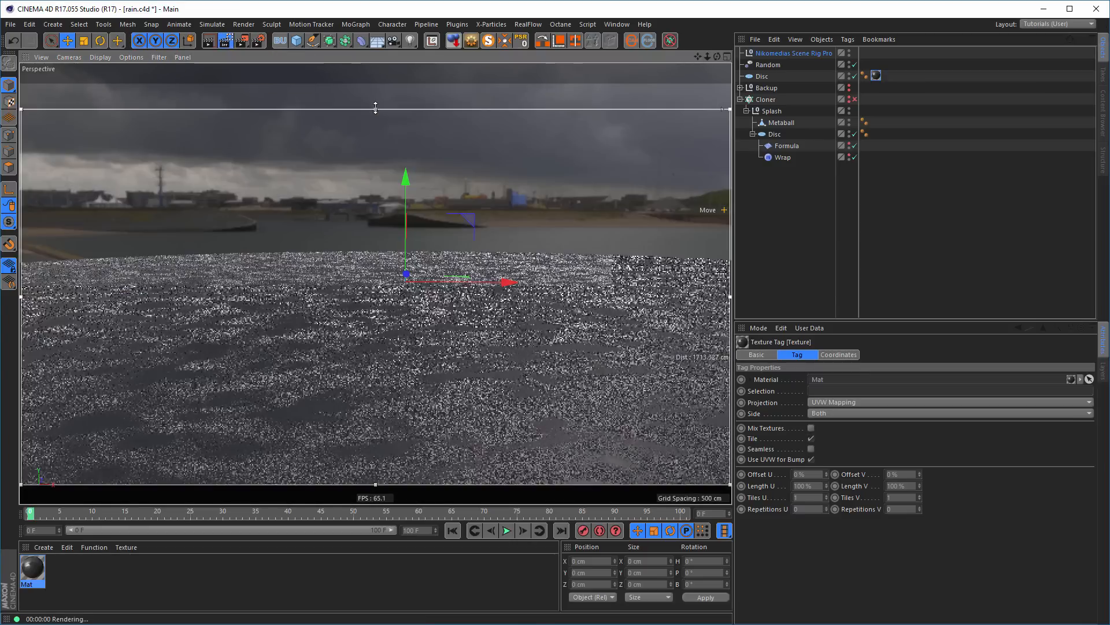
drag(376, 108, 376, 85)
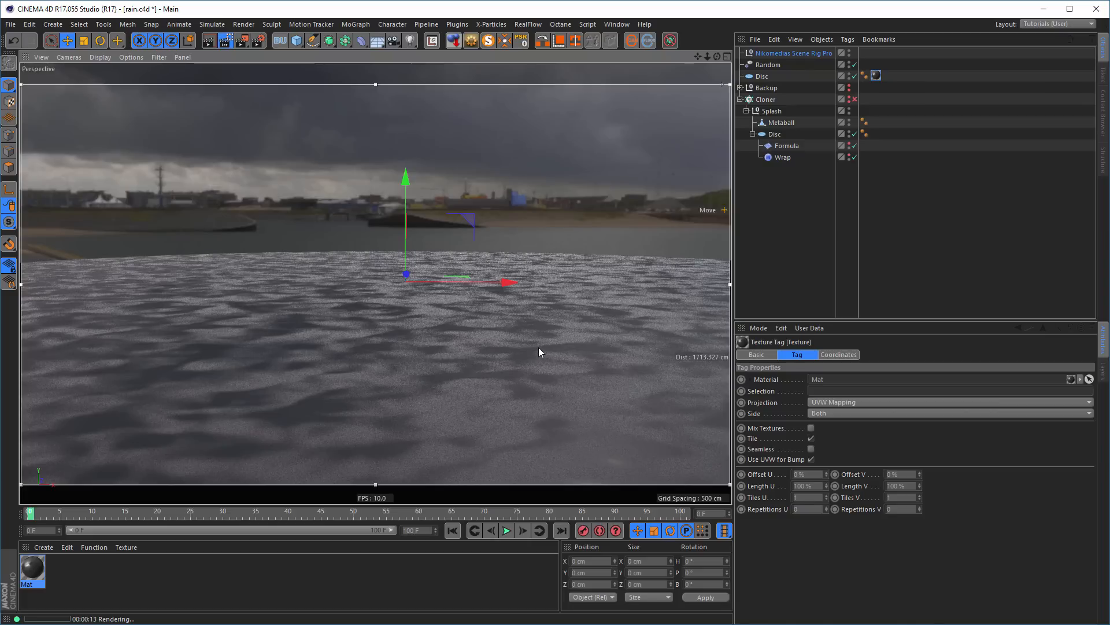
- Open the noise shader used for the roughness of the Mat material's GGX reflectance layer
click(33, 567)
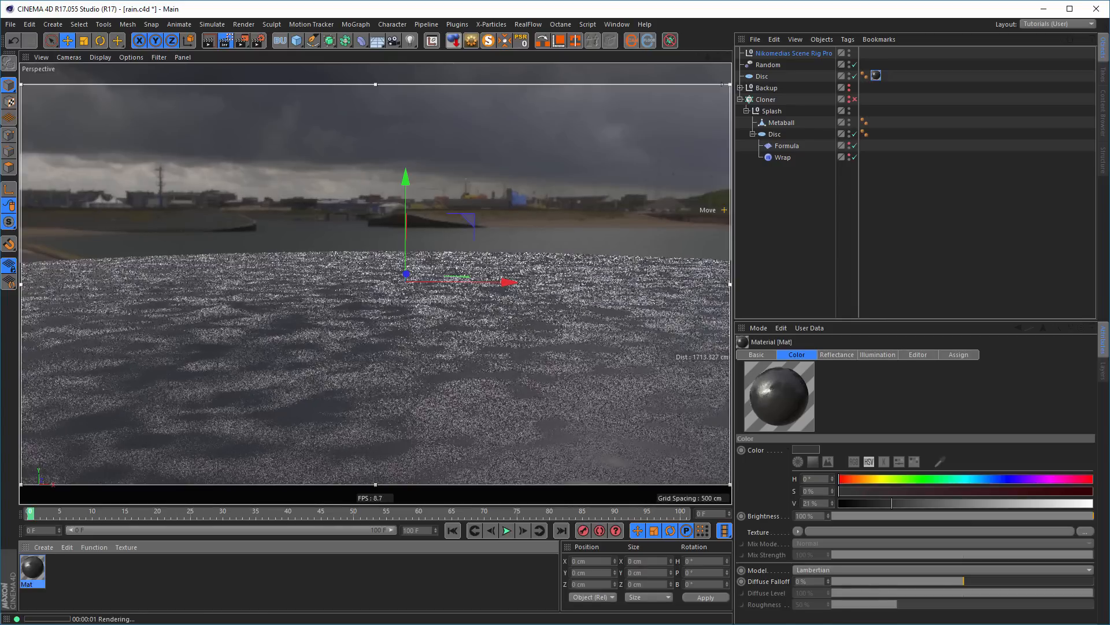
double_click(32, 567)
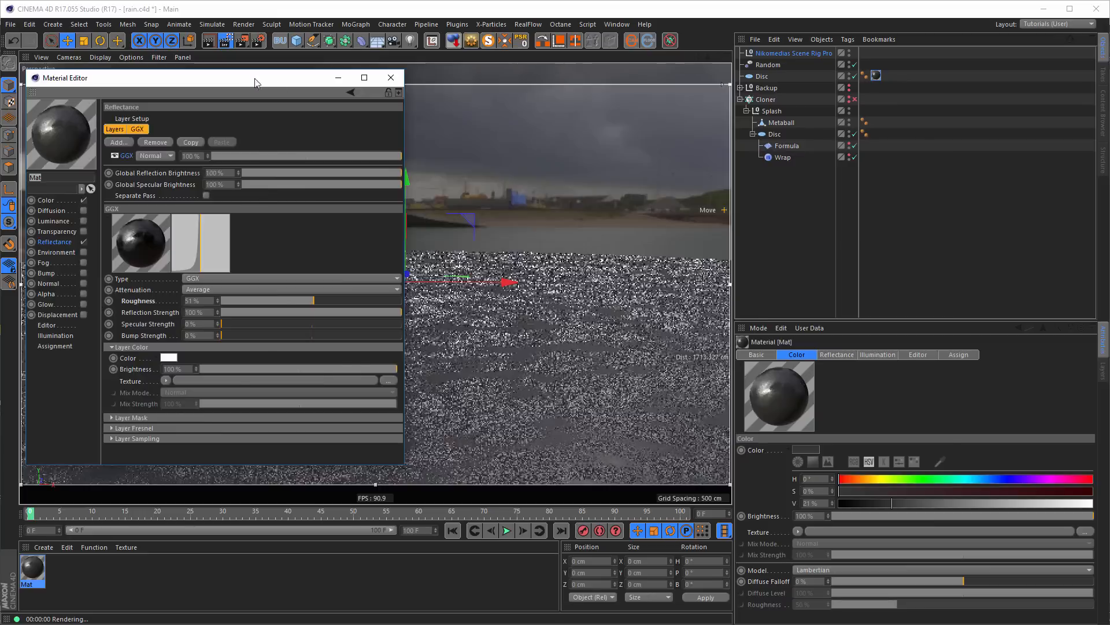
drag(257, 82, 914, 89)
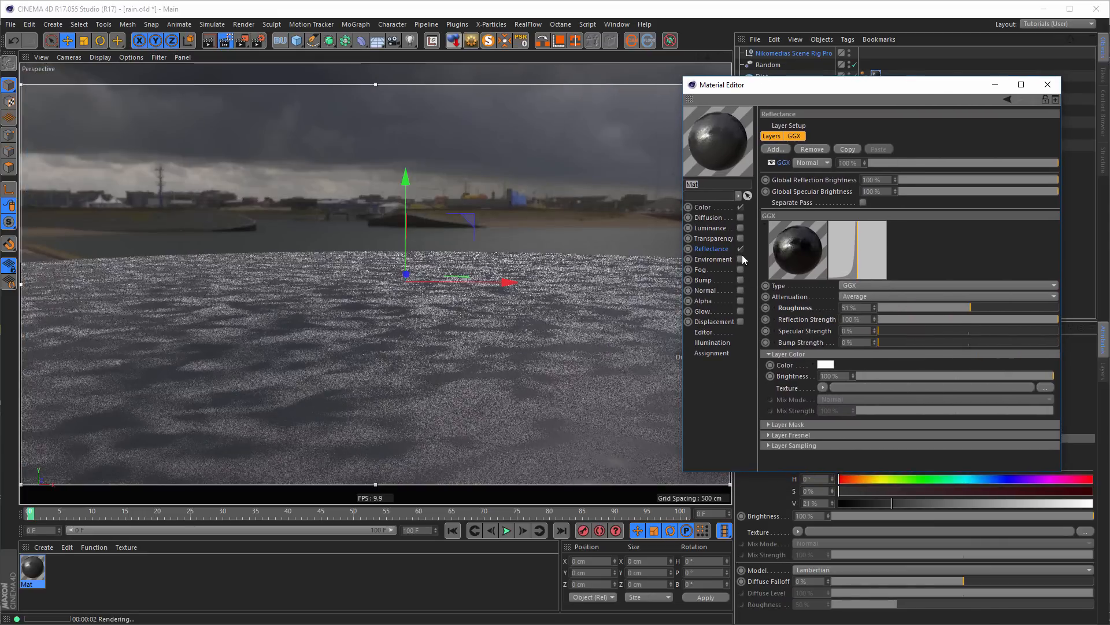
click(774, 309)
click(847, 334)
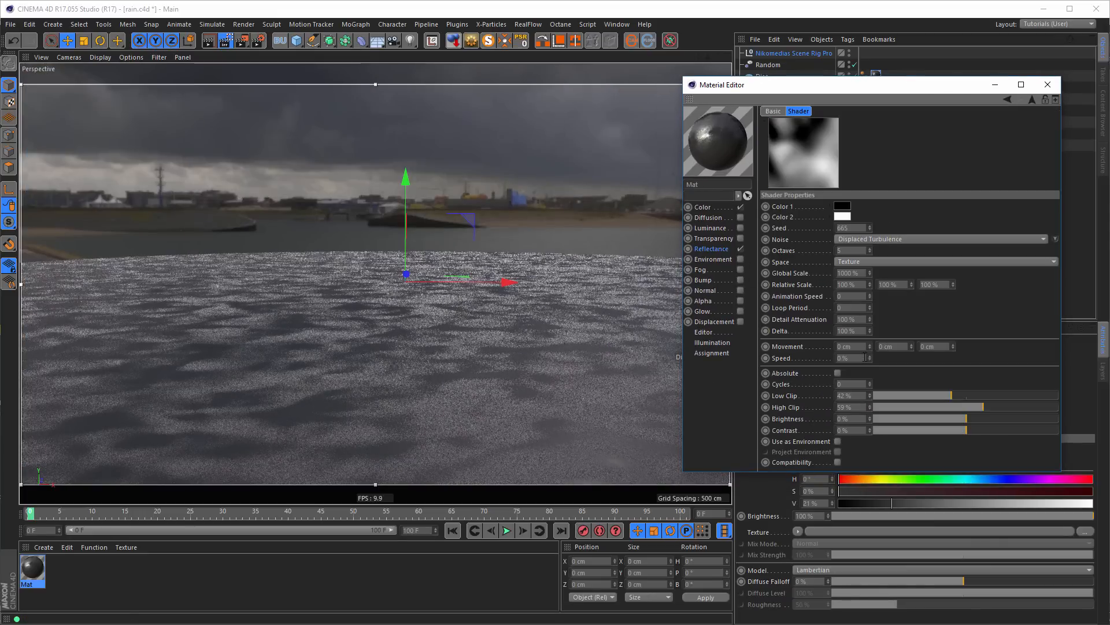
- Enlarge the roughness noise, trying a Global Scale of 1500% and settling on 2000%
double_click(860, 273)
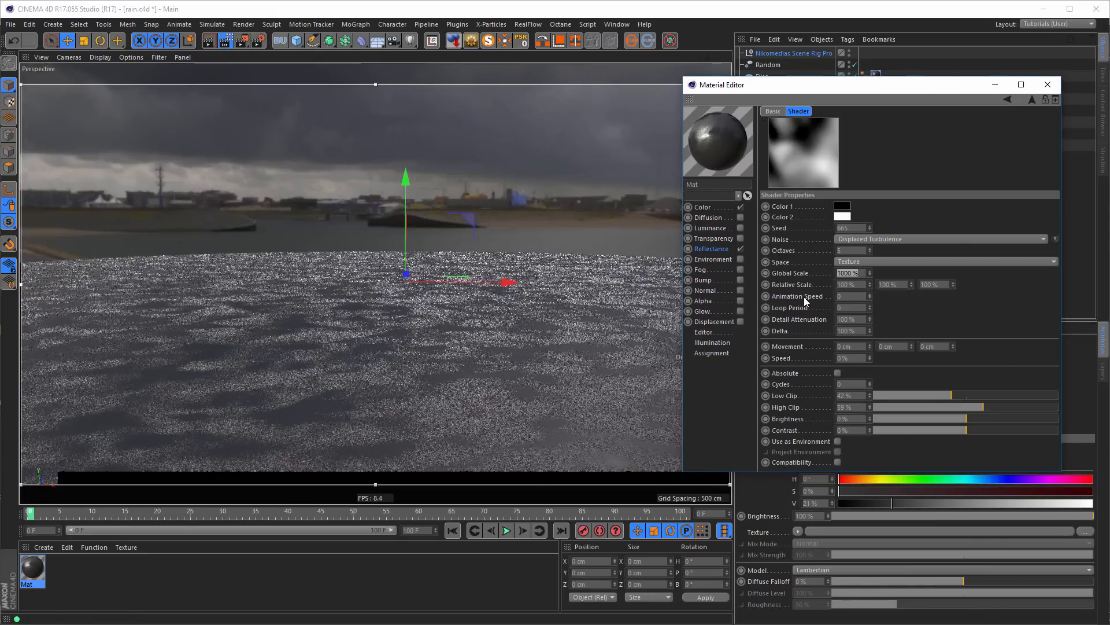
text(1500)
key(Return)
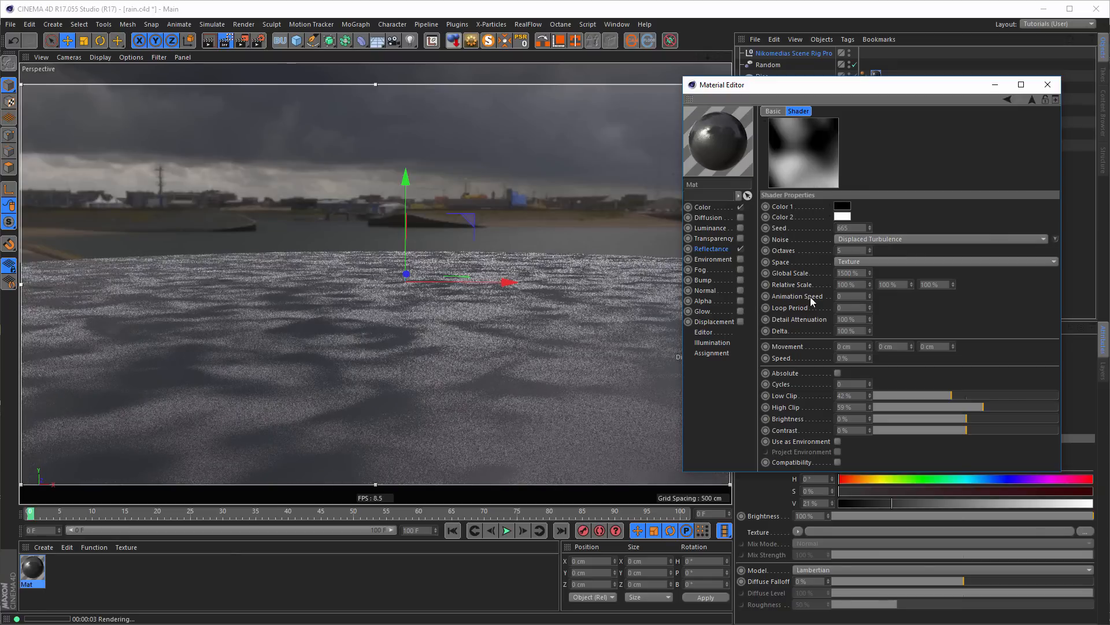
click(861, 271)
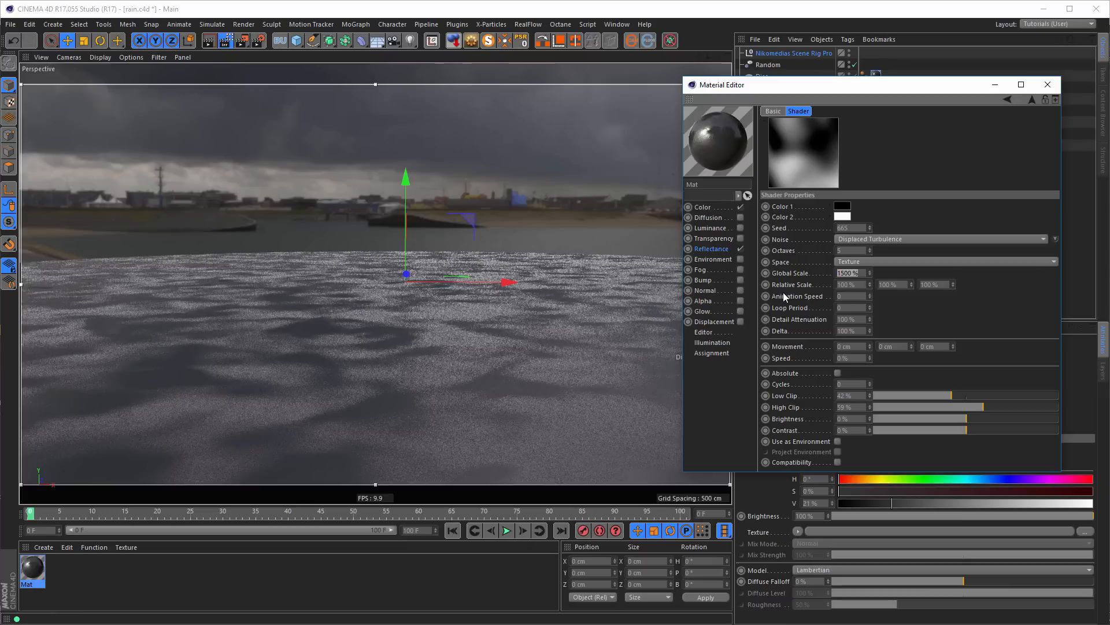
text(2000)
key(Return)
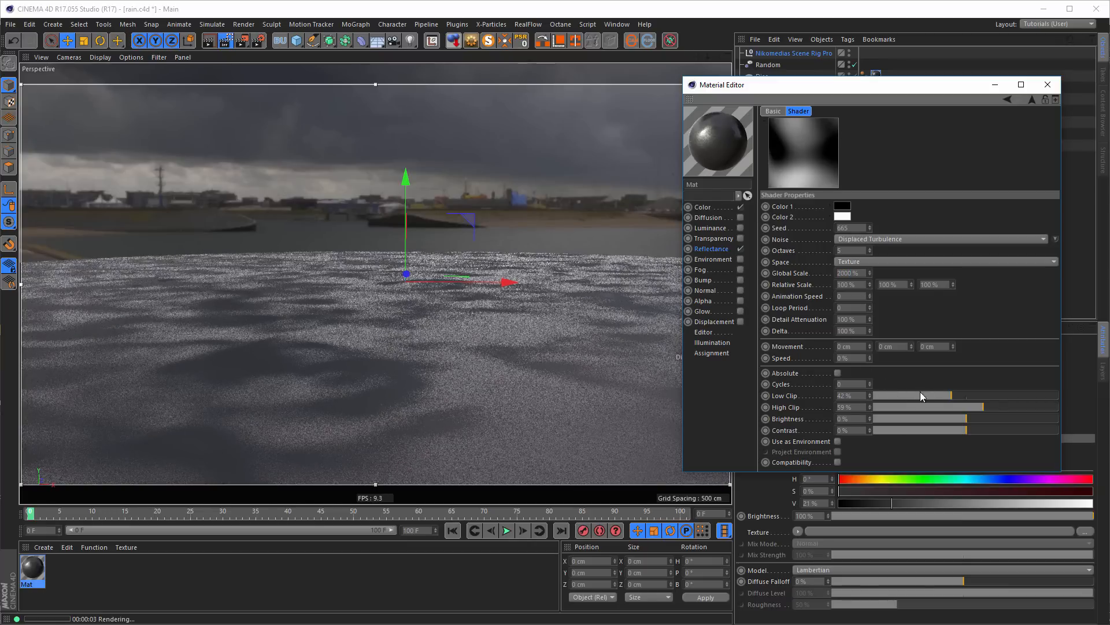
- Adjust the noise contrast by setting Low Clip to 47% and High Clip to 62%
click(957, 395)
click(973, 406)
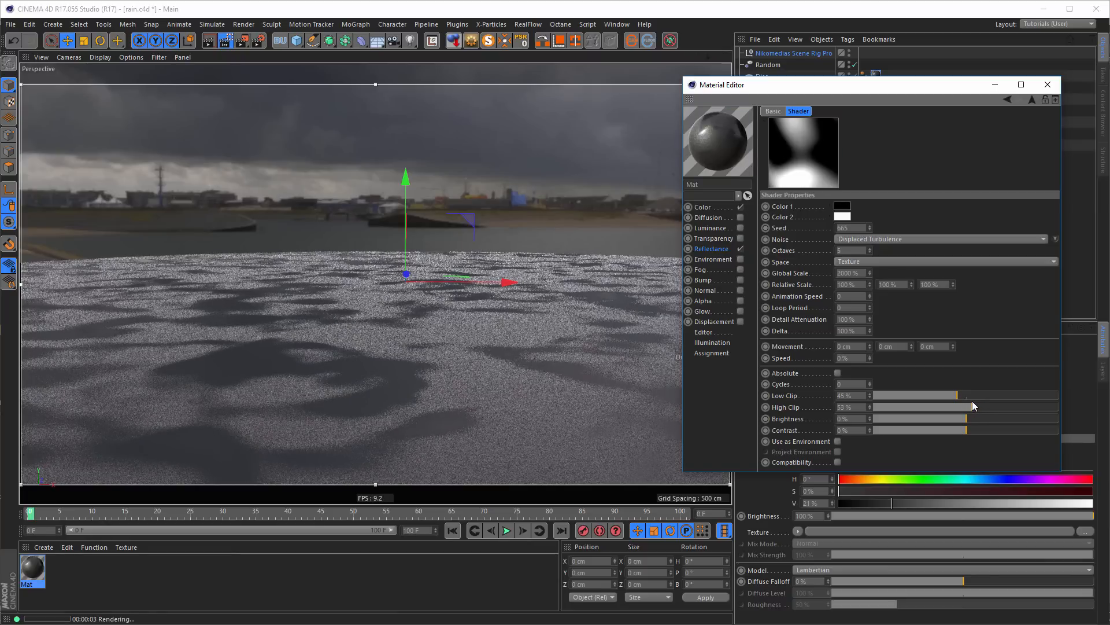
drag(953, 395, 1010, 406)
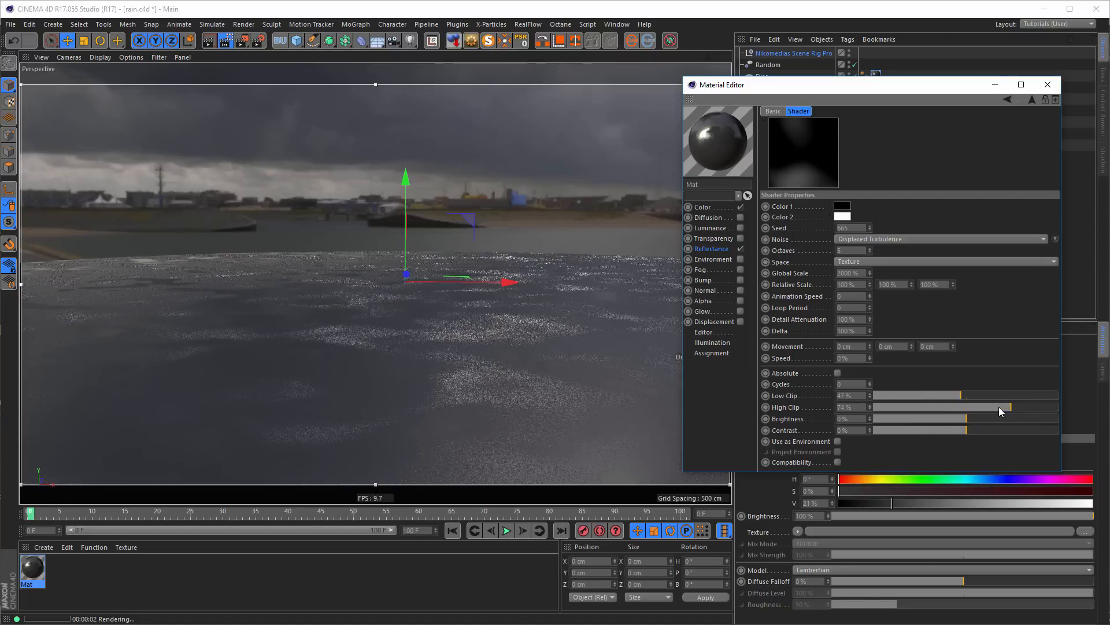
drag(990, 408, 987, 407)
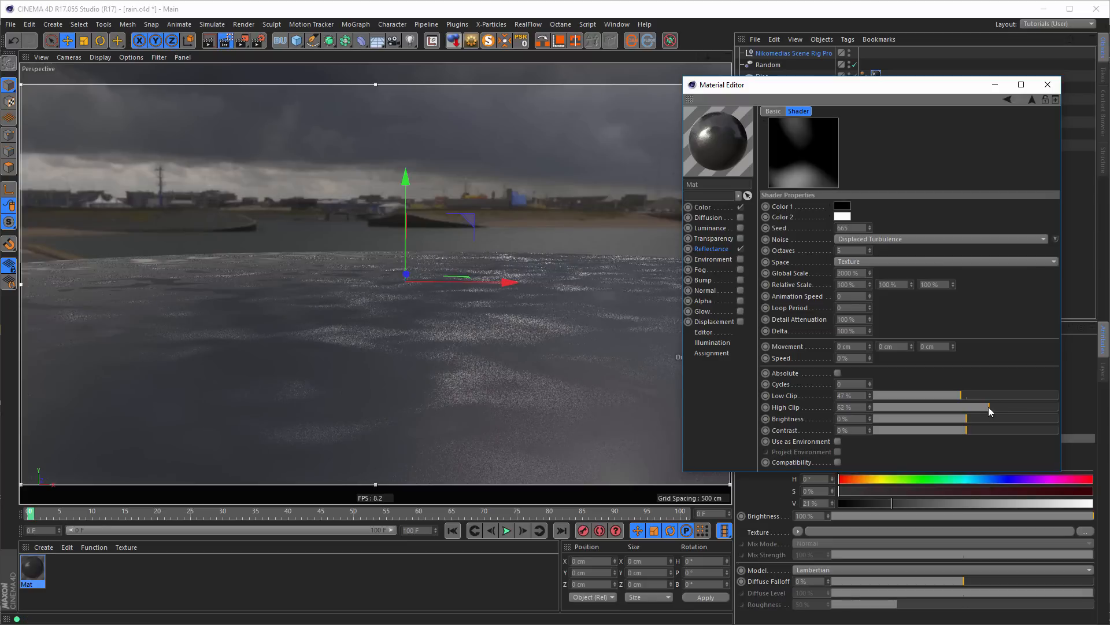
- Stretch the noise with a first-axis Relative Scale of 500%, set High Clip to 55%, and close the material editor
double_click(846, 284)
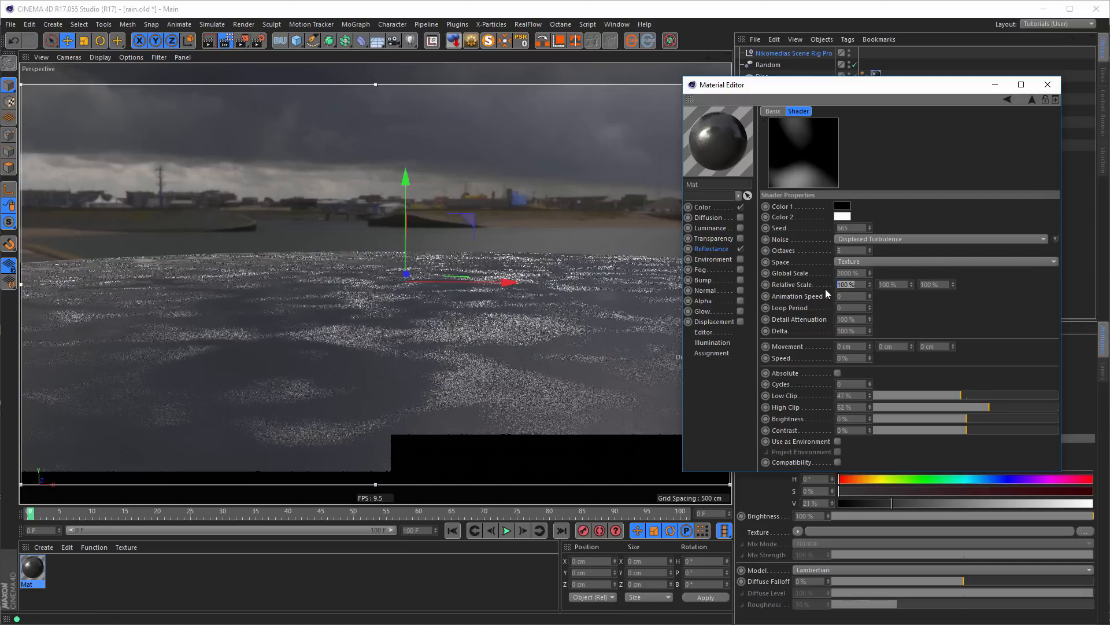
text(500)
key(Return)
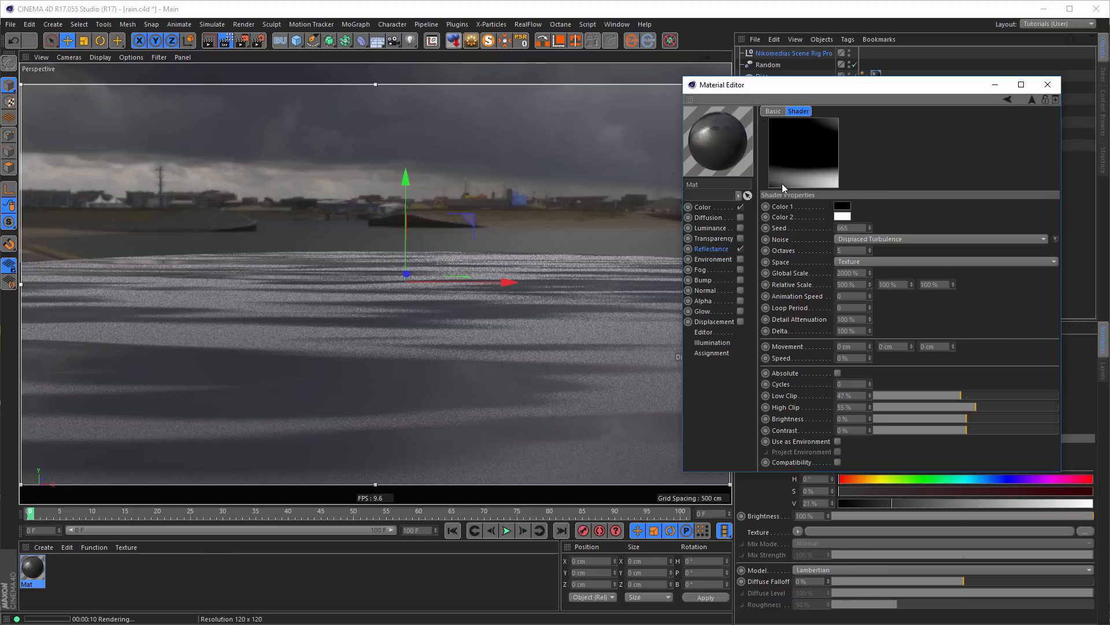
click(1049, 86)
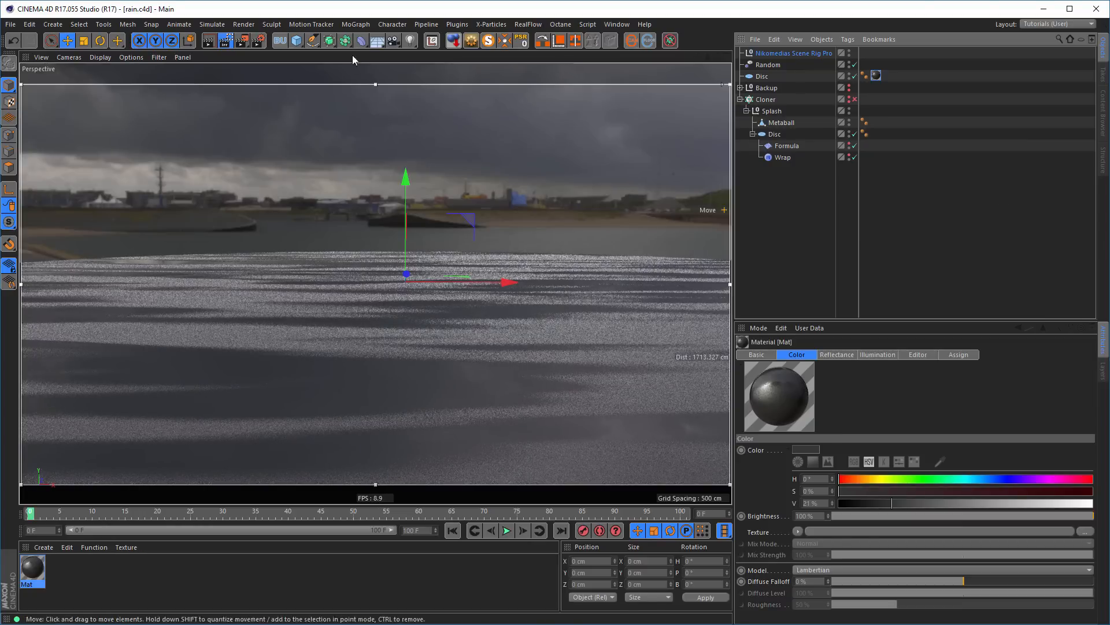
- Add a camera at the current view and lock it with a Protection tag
click(394, 40)
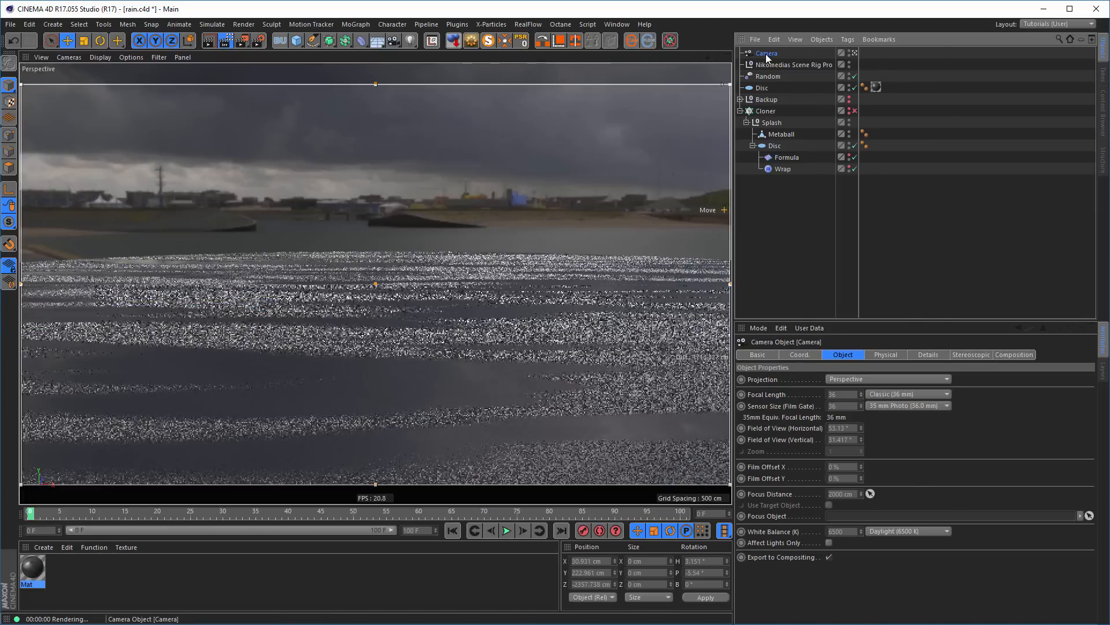
right_click(766, 53)
mouse_move(855, 63)
click(977, 249)
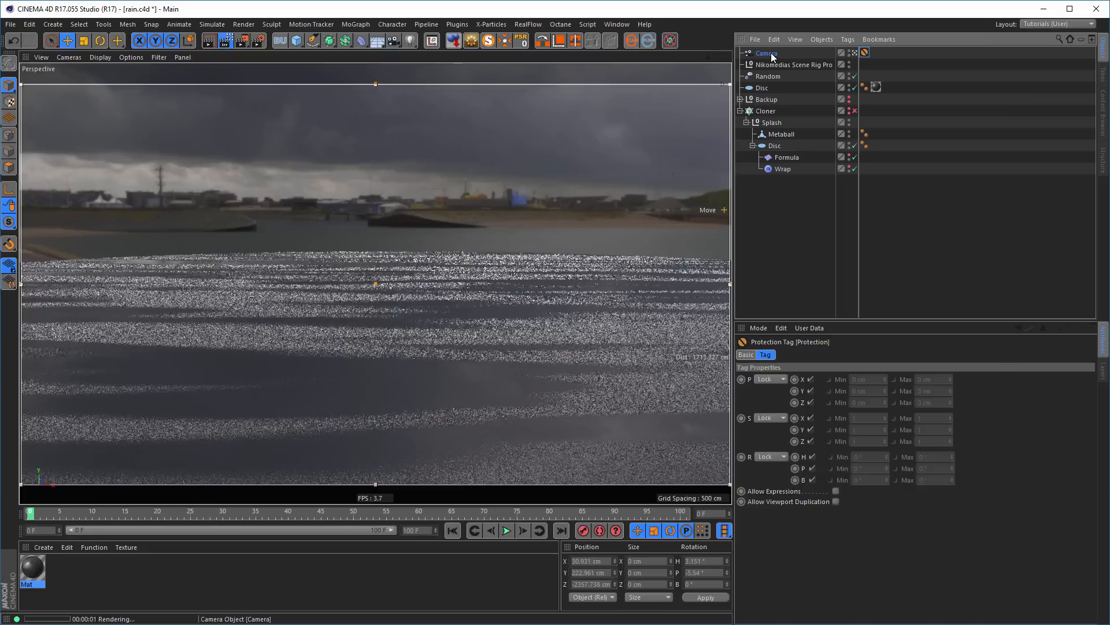
- Pick the camera's Focus Distance on the foreground water, about 873 cm away, and turn off the interactive render region
click(772, 54)
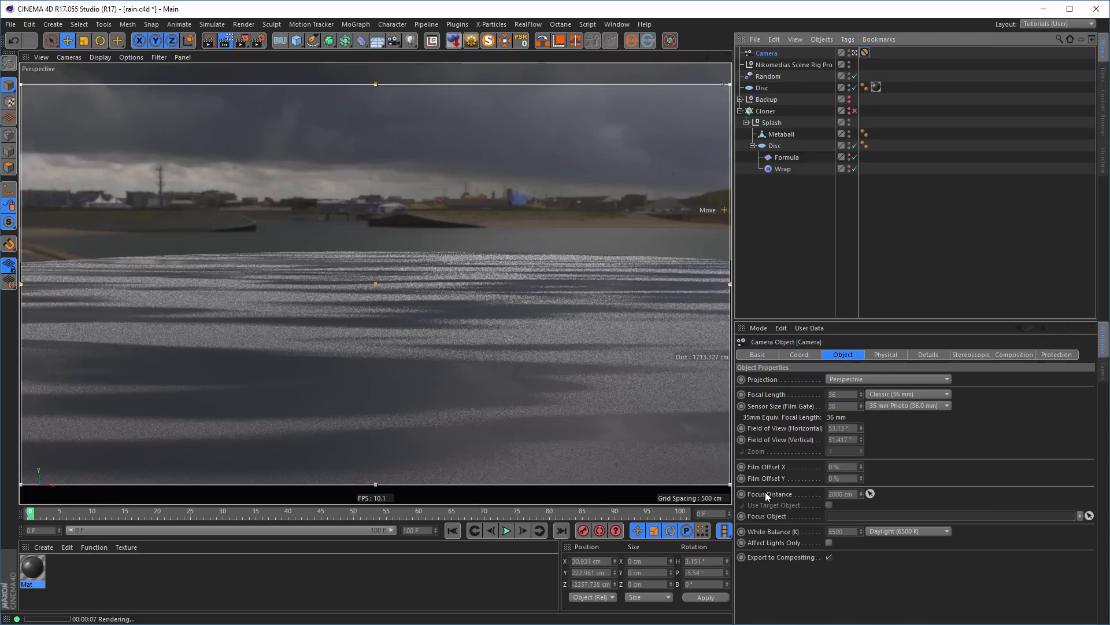
click(871, 494)
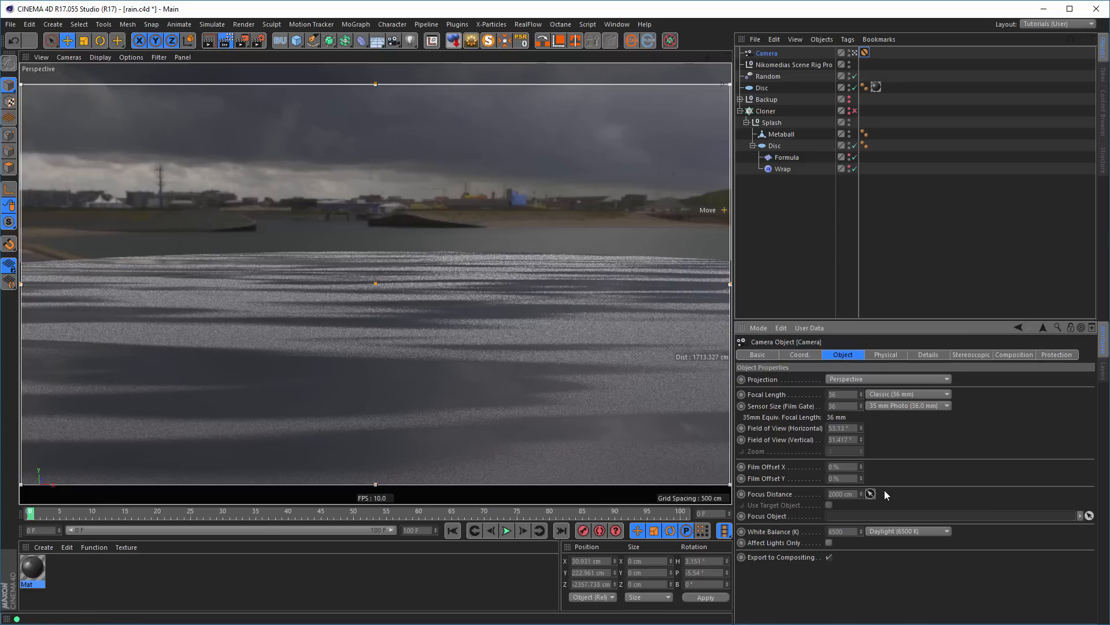
click(393, 396)
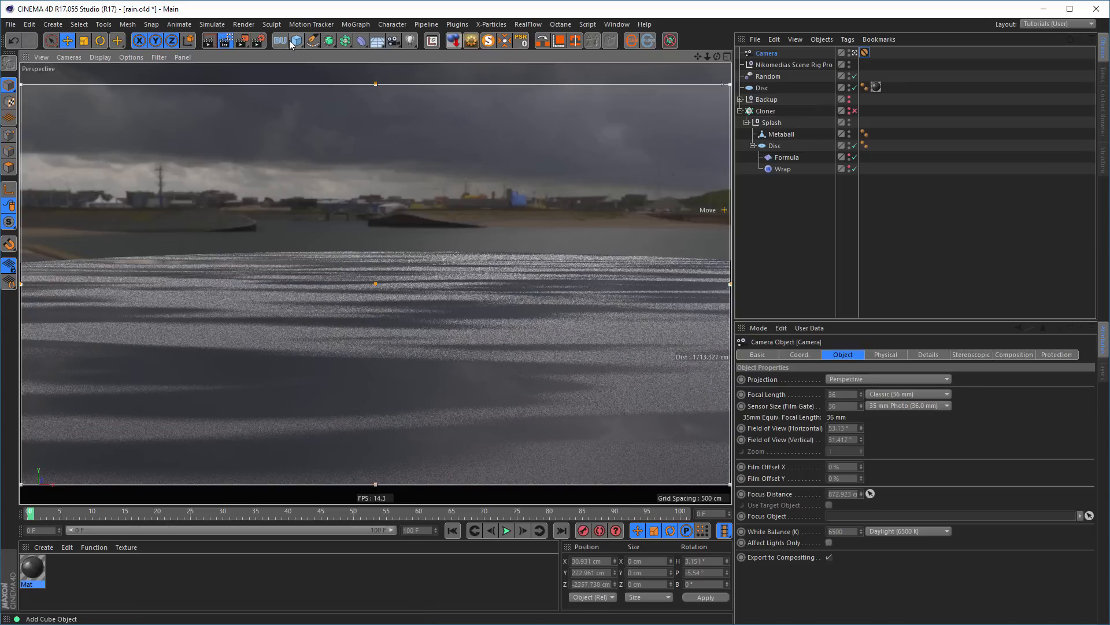
click(226, 40)
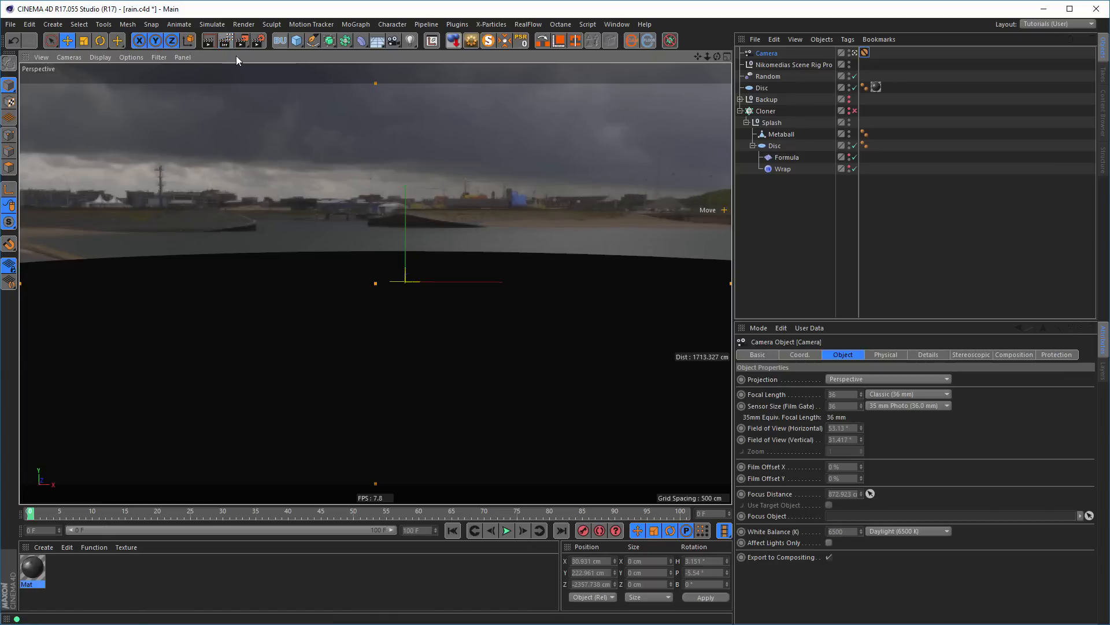
- Add a Null and move it along the Z axis toward the camera to about -1591 cm
click(297, 43)
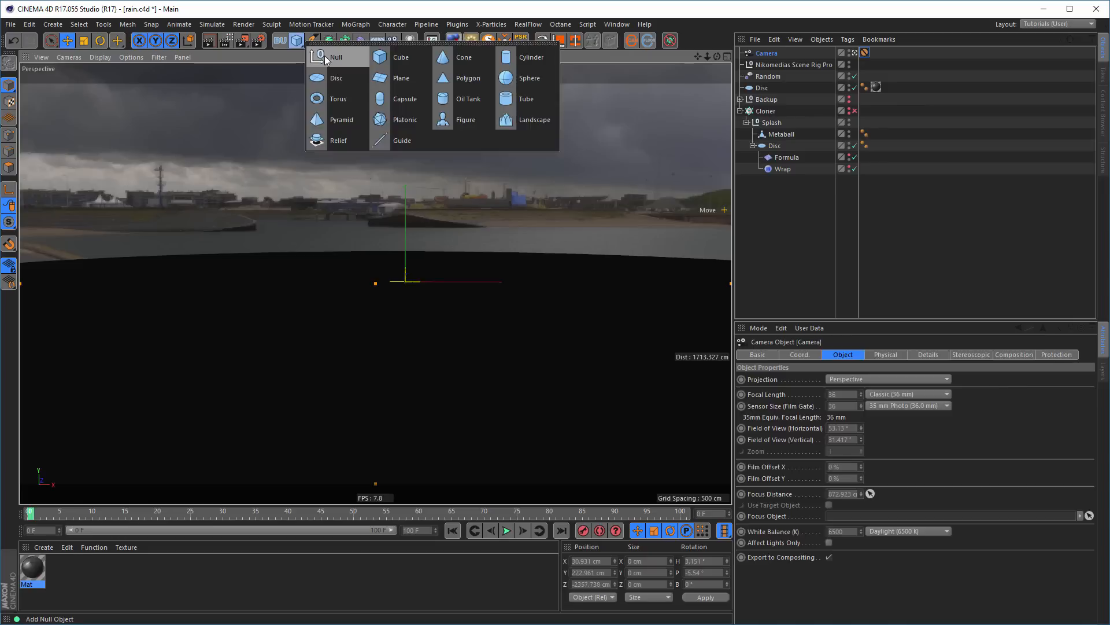
click(317, 55)
middle_click(470, 256)
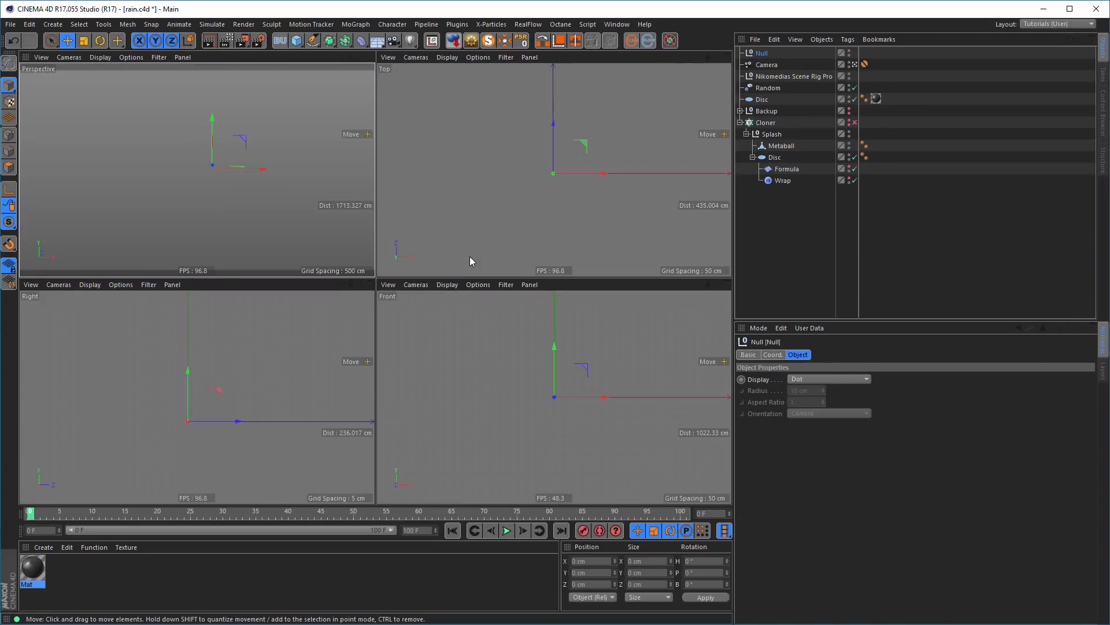
drag(553, 126, 554, 263)
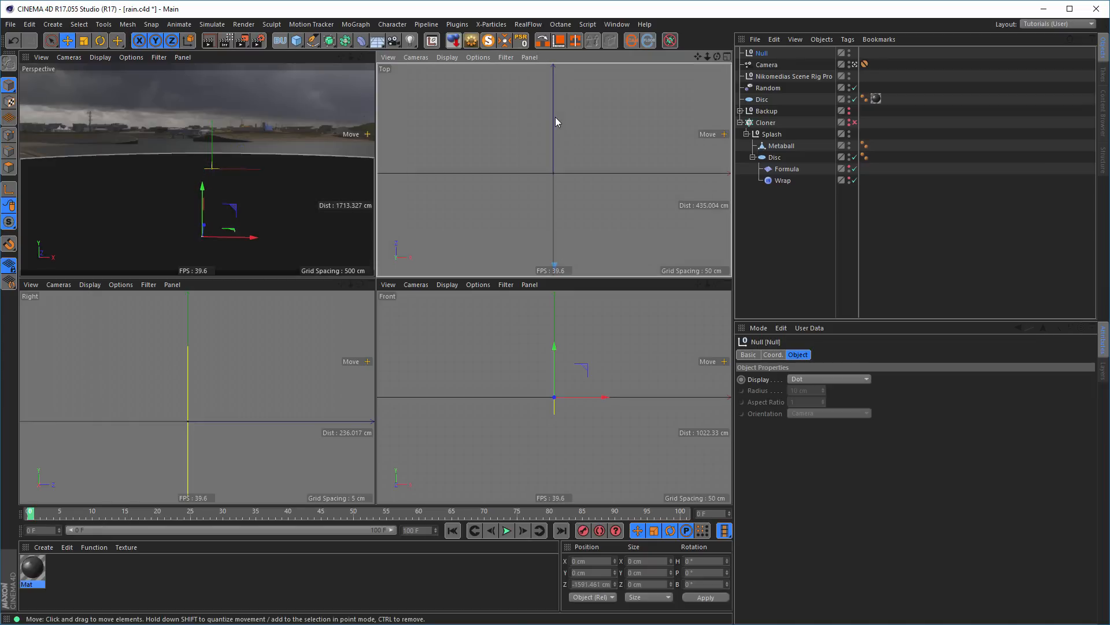
middle_click(241, 183)
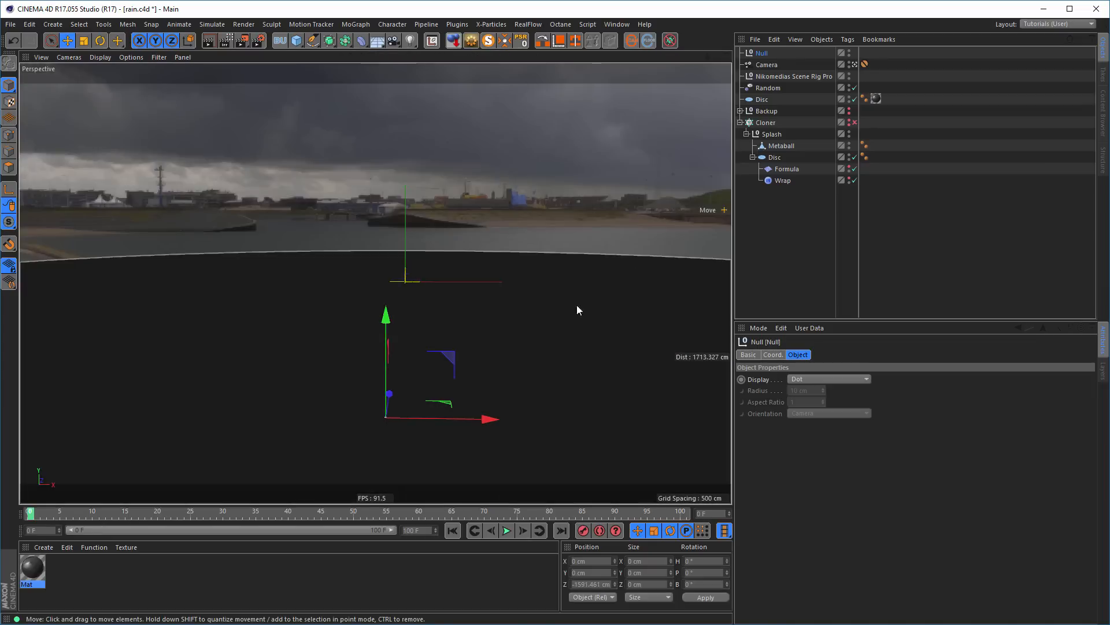
- Display the Null as a Circle with a radius of 26 cm
click(827, 379)
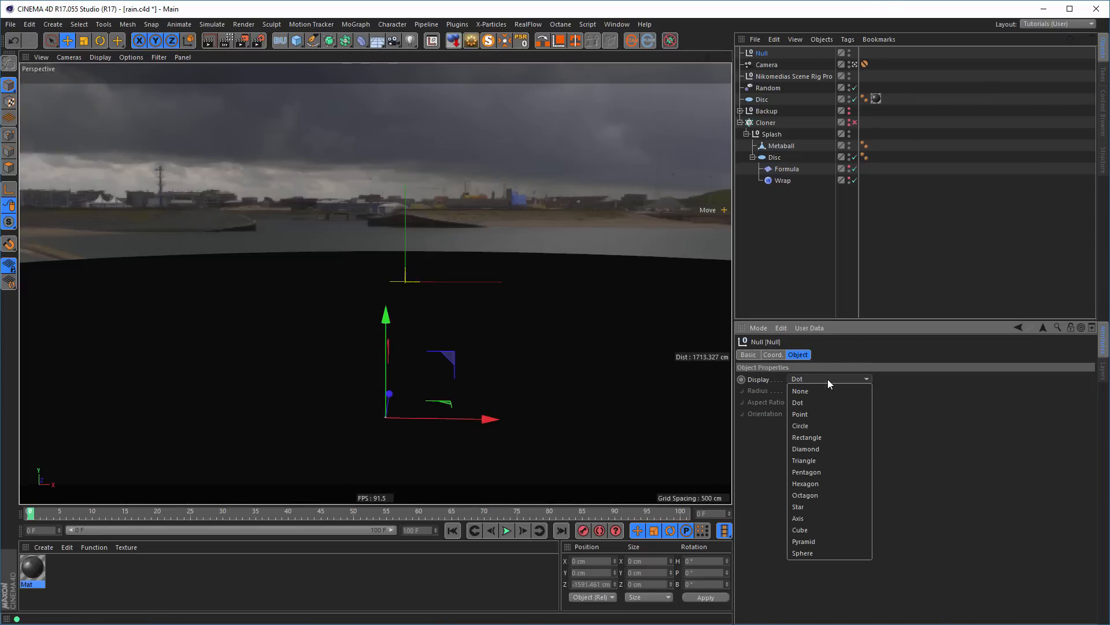
click(831, 426)
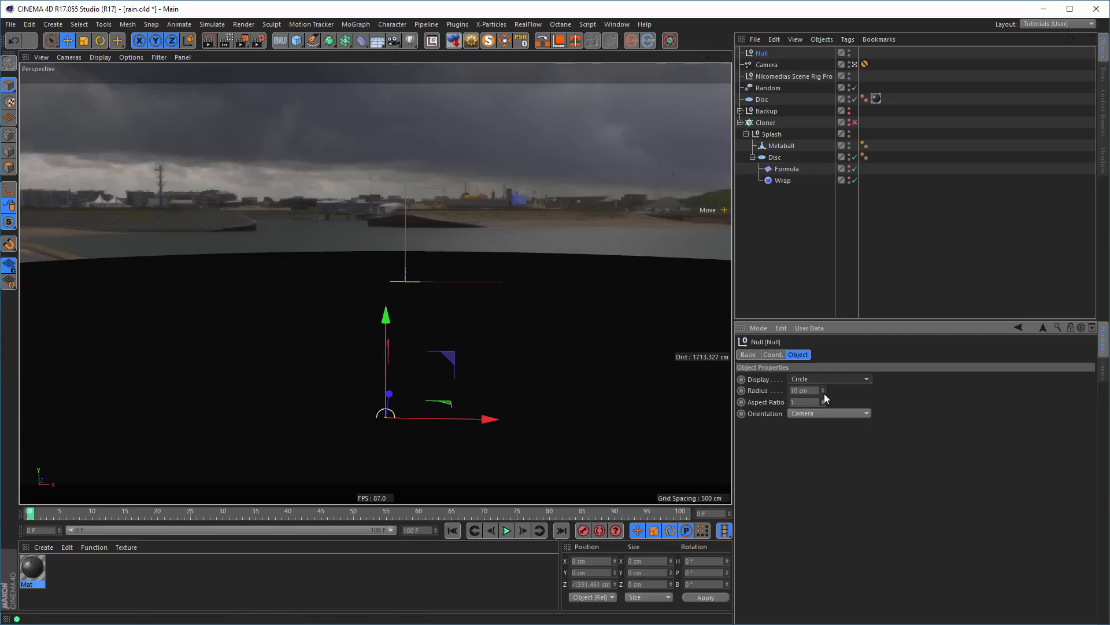
mouse_move(823, 390)
mouse_down()
mouse_move(836, 385)
mouse_move(825, 387)
mouse_up()
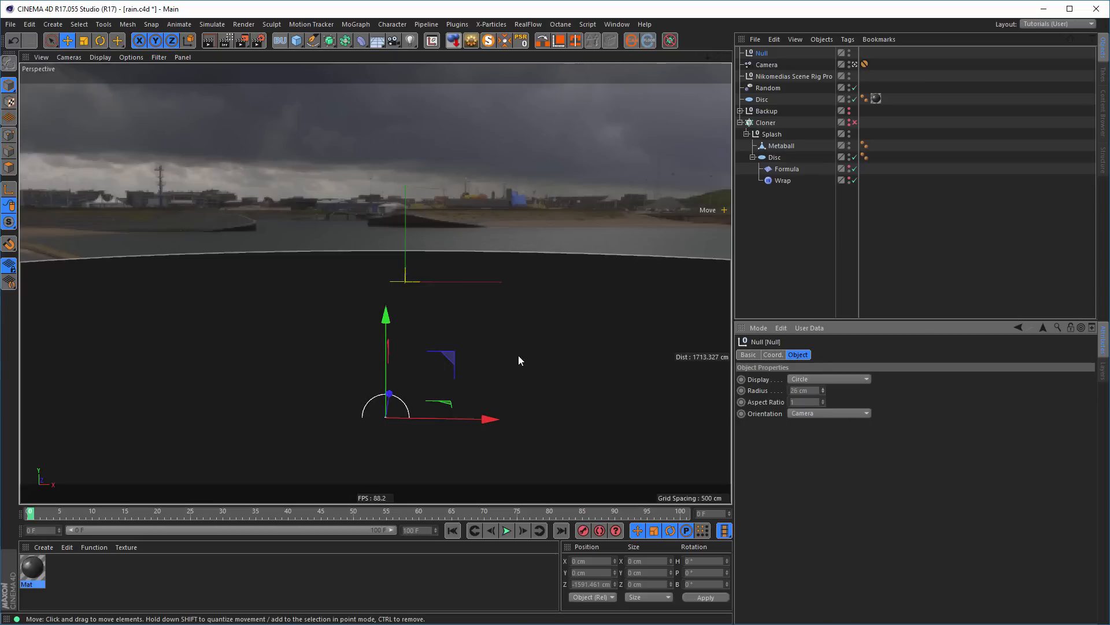
- Move the Null along Z to about -1443 cm and assign it as the camera's Focus Object
drag(393, 394, 405, 366)
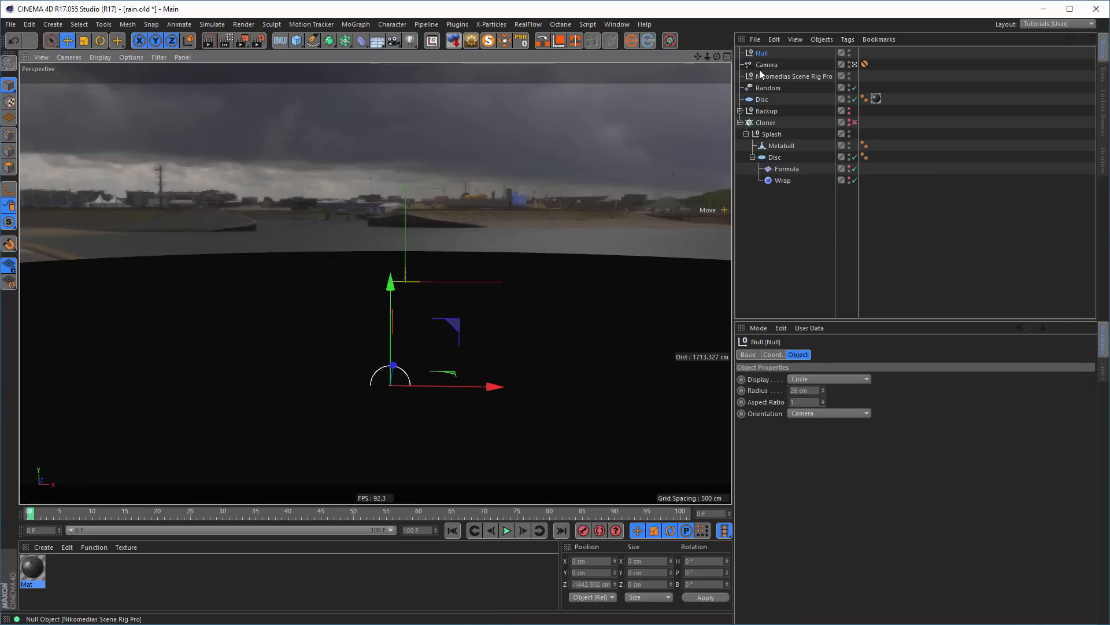
click(764, 64)
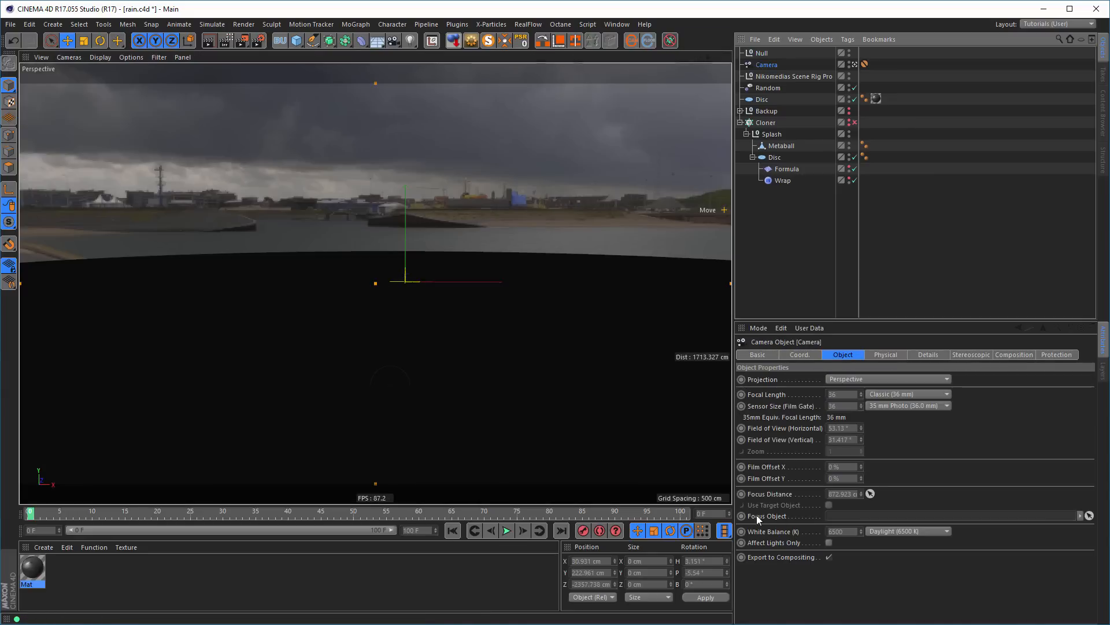
drag(762, 53, 838, 516)
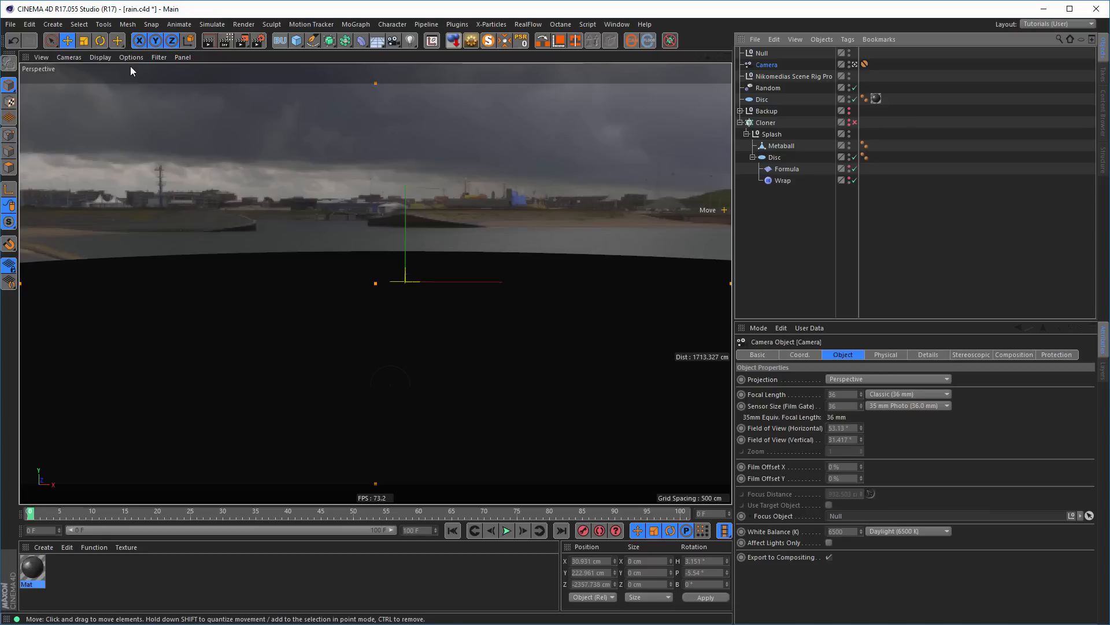
- Enable Depth Of Field in the Physical renderer's settings and close the render settings
click(257, 41)
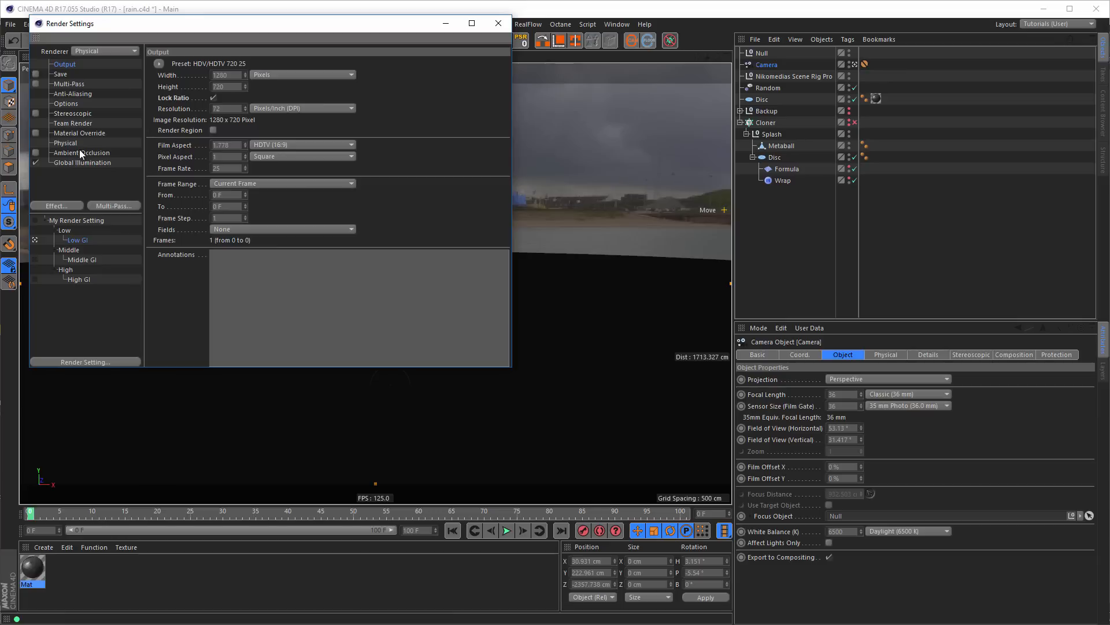
click(68, 143)
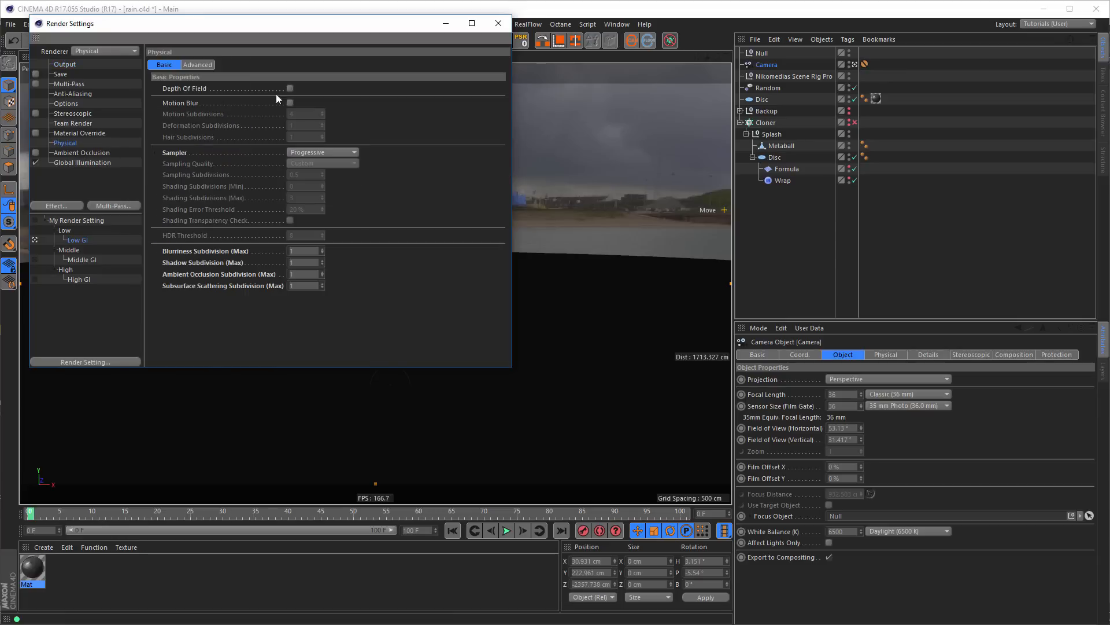
click(290, 88)
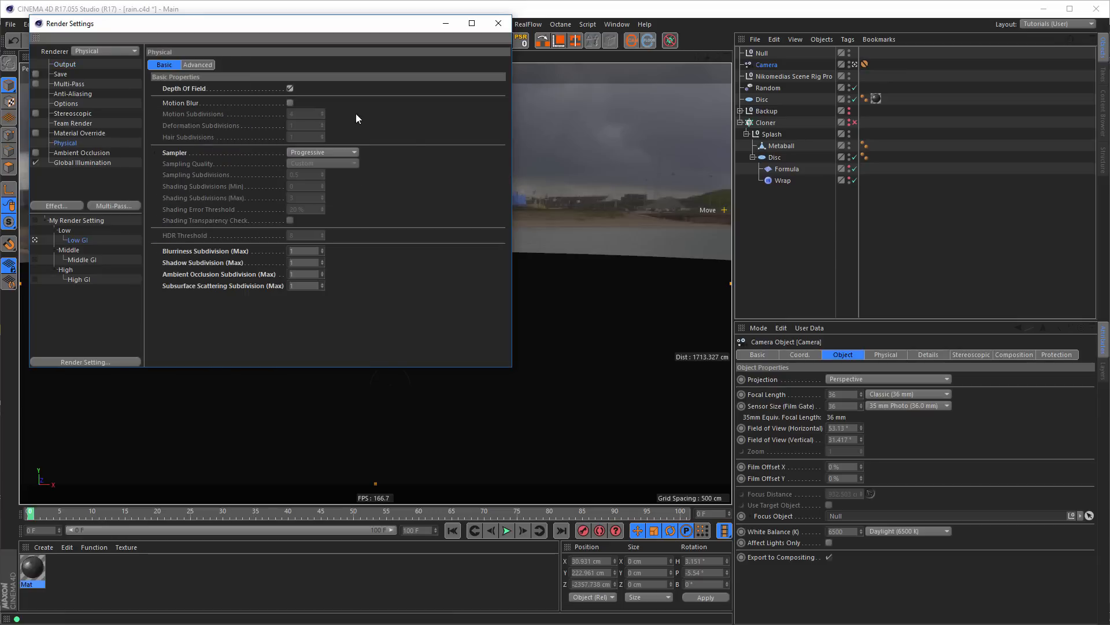
click(498, 24)
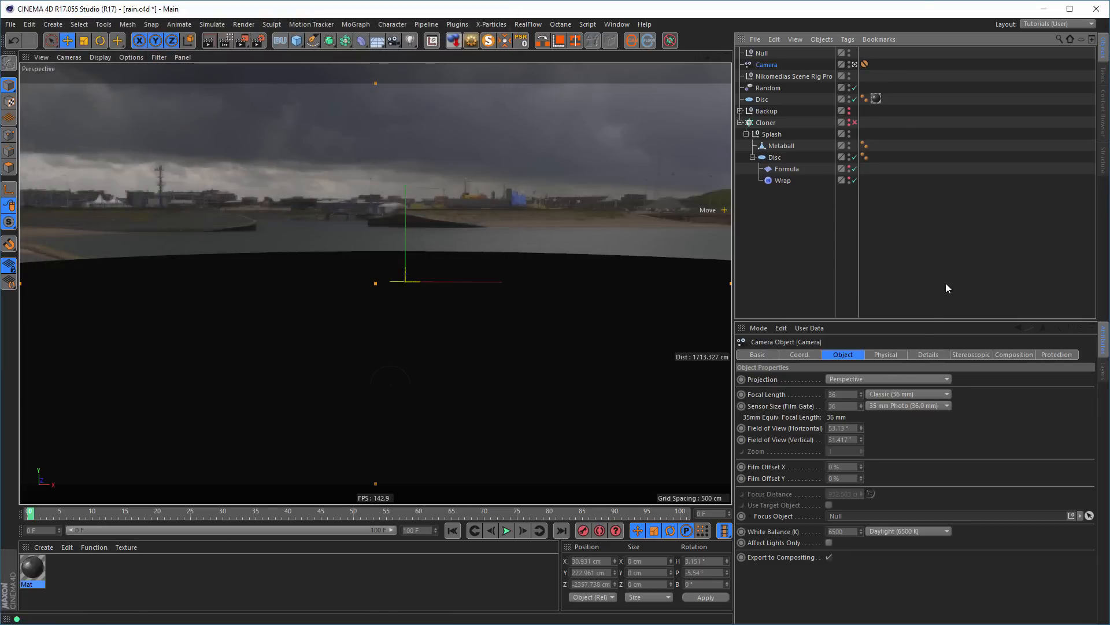
- Set the camera's F-Stop to 0.5 and turn on the interactive render region
click(886, 355)
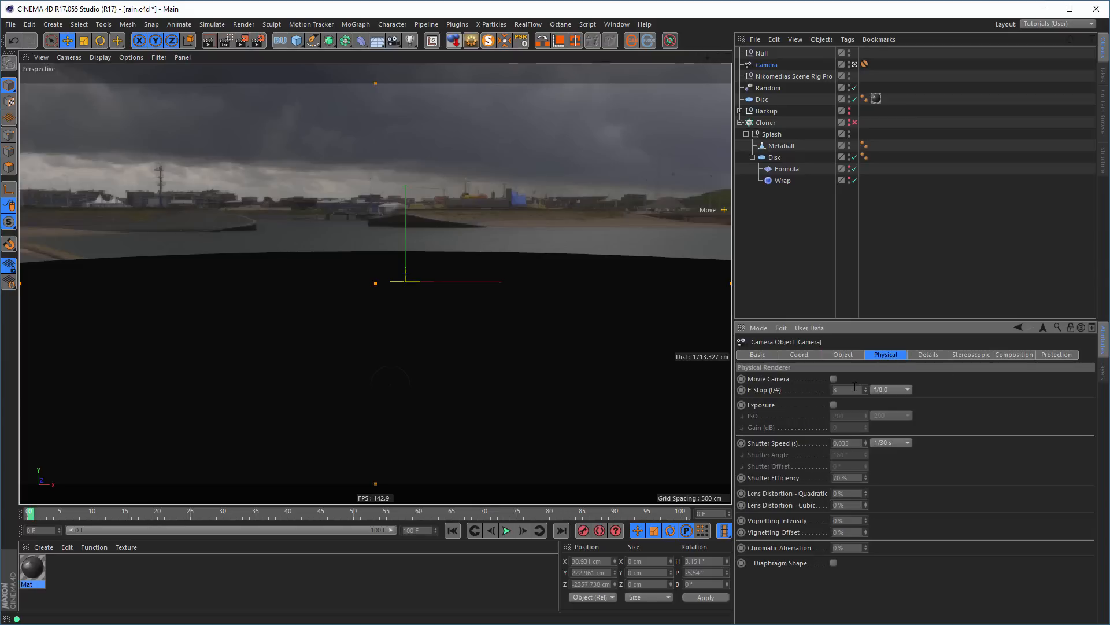
double_click(855, 388)
text(3)
text(0.5)
key(Return)
click(226, 41)
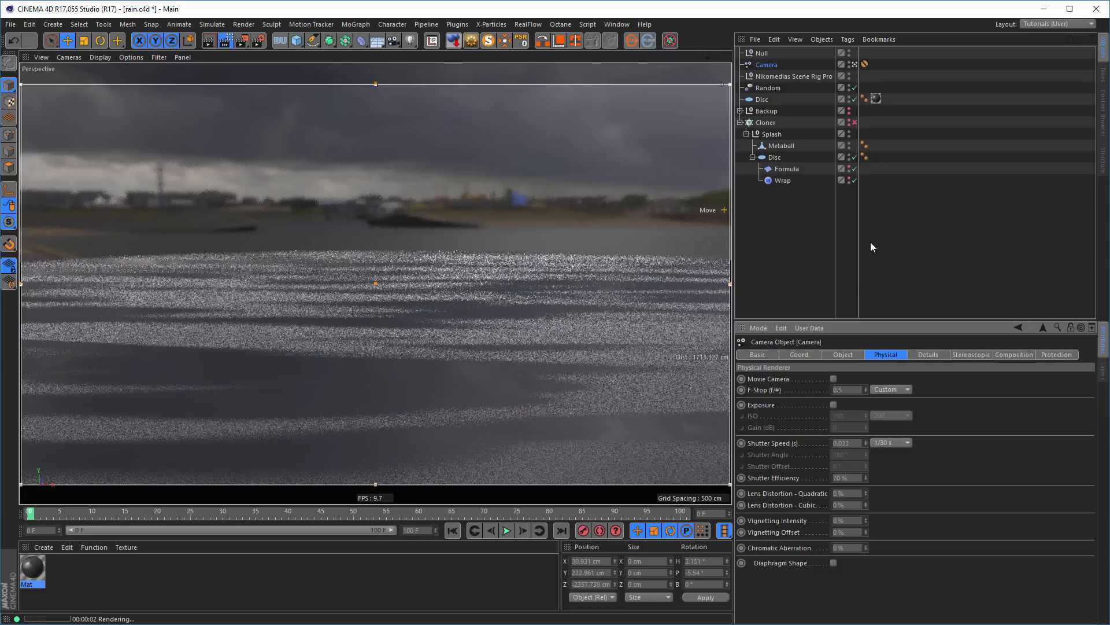
- Lower the camera's F-Stop to 0.3 for a stronger background blur
drag(846, 390, 814, 394)
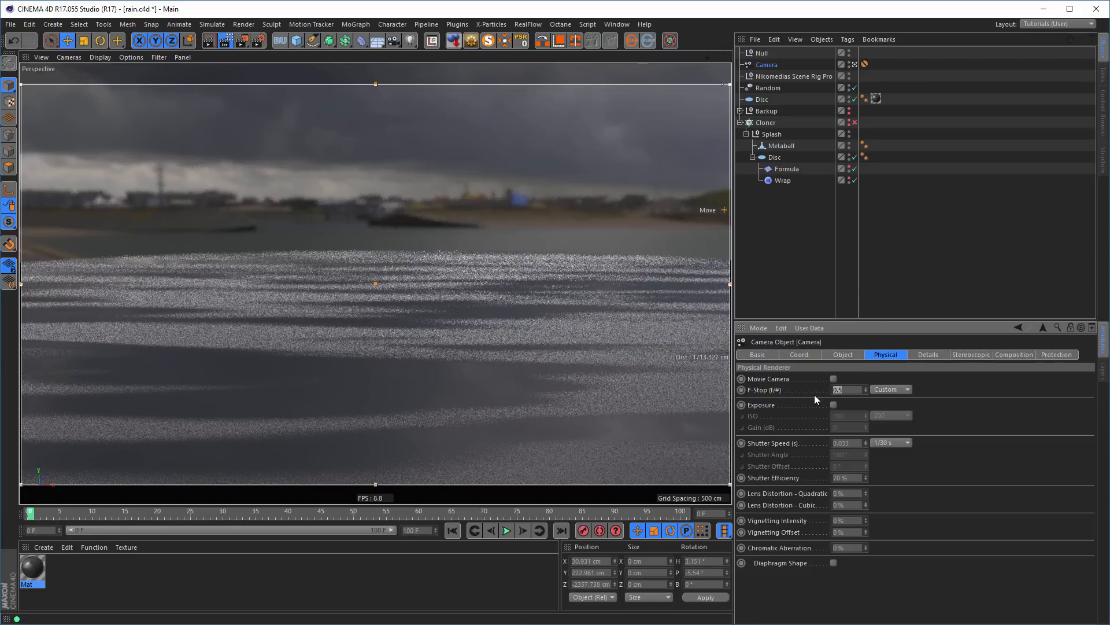
text(.3)
key(Return)
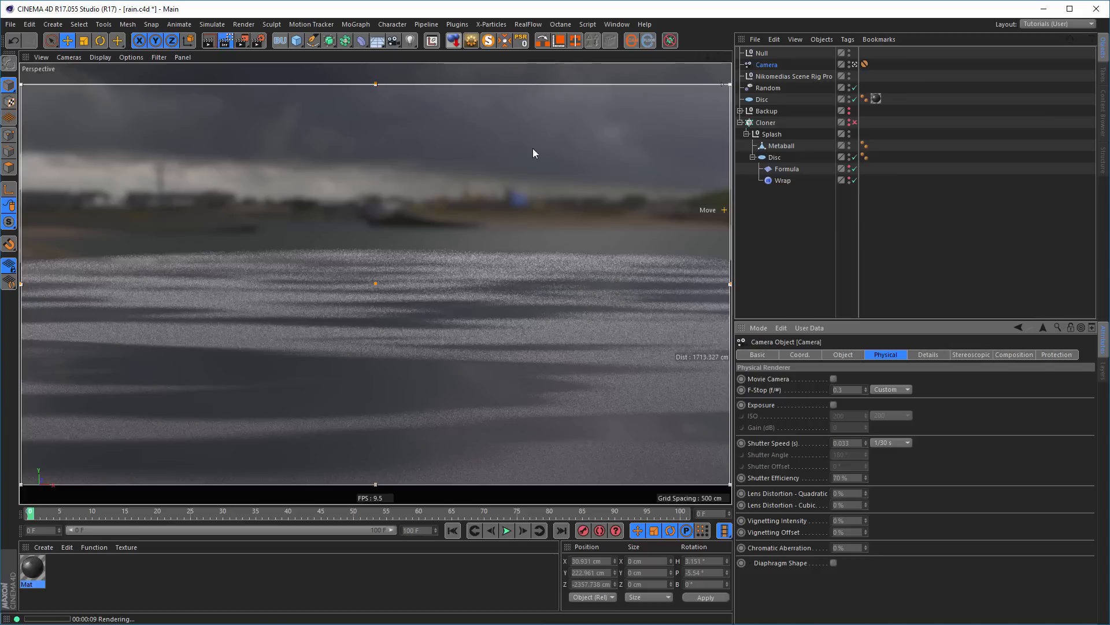
- Set the scene rig's HDRI Light Intensity to 98% and its reflection Saturation to -30%, and save the scene
click(794, 76)
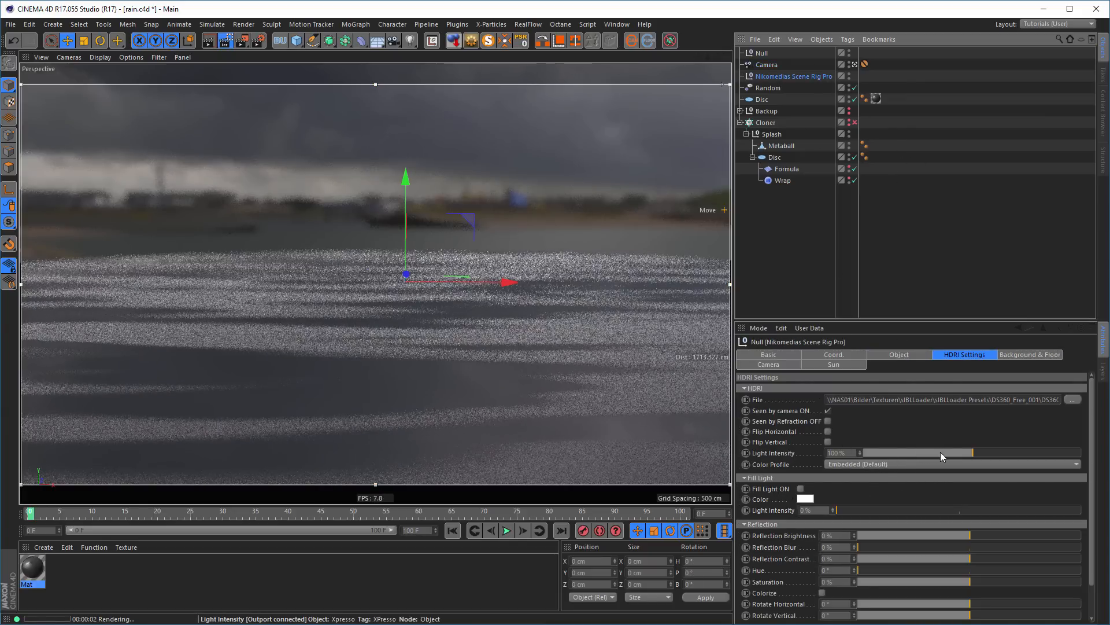
drag(941, 453, 925, 457)
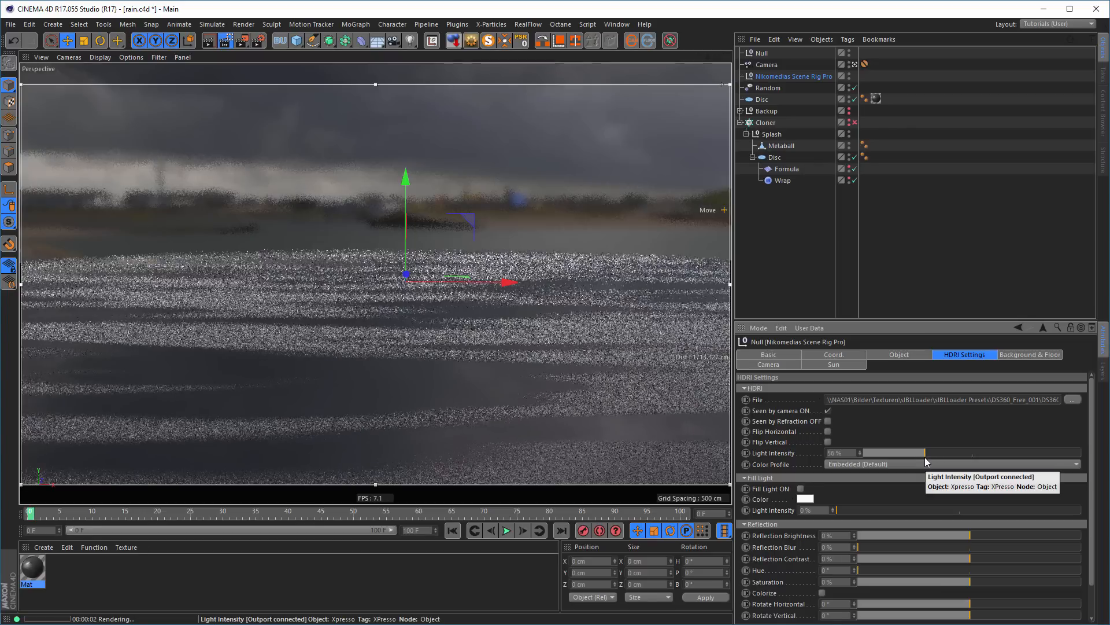
click(969, 454)
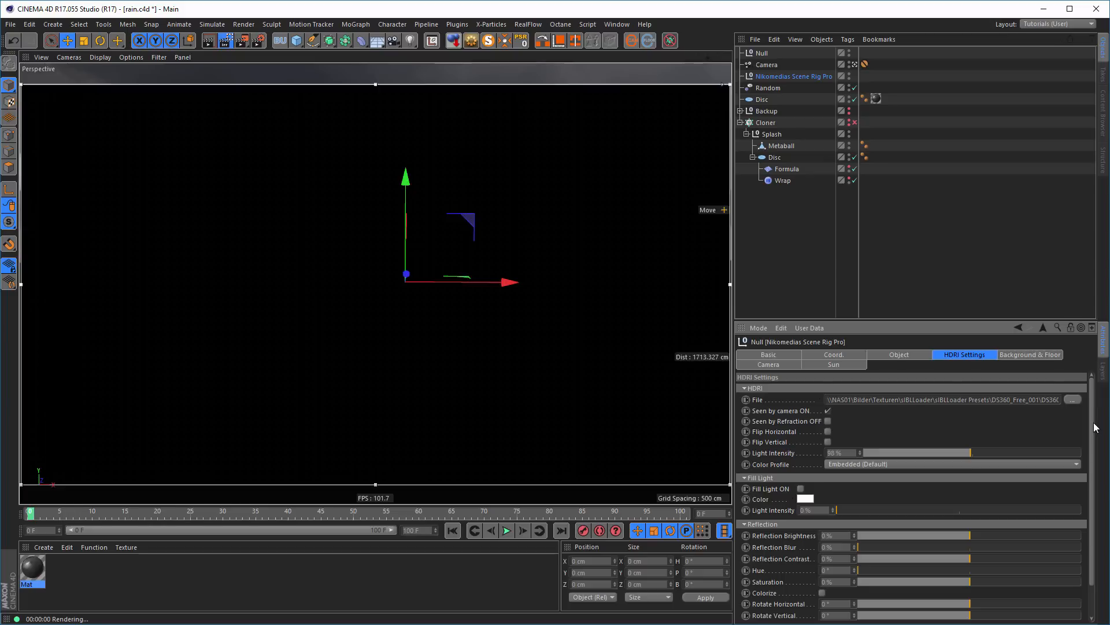
scroll(1095, 426, down, 2)
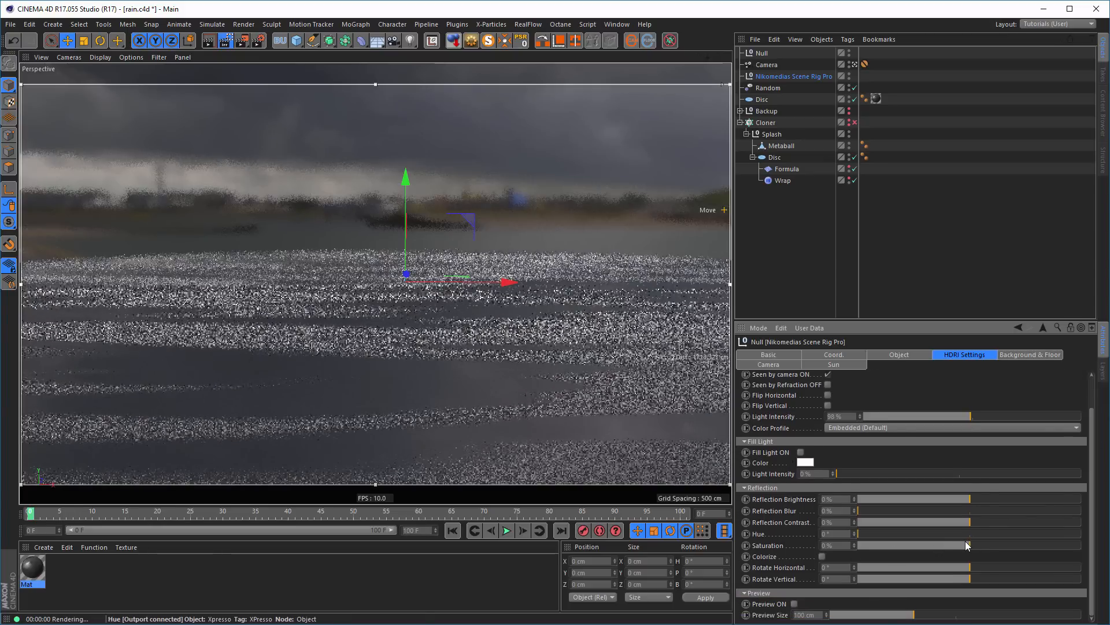
drag(966, 541, 937, 543)
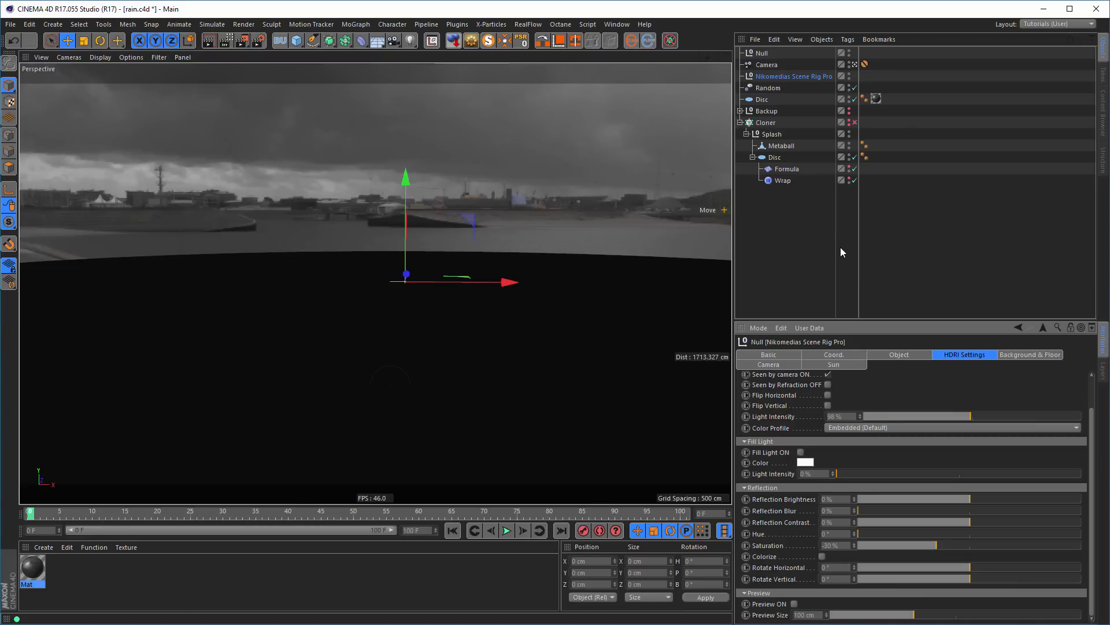
key(ctrl+s)
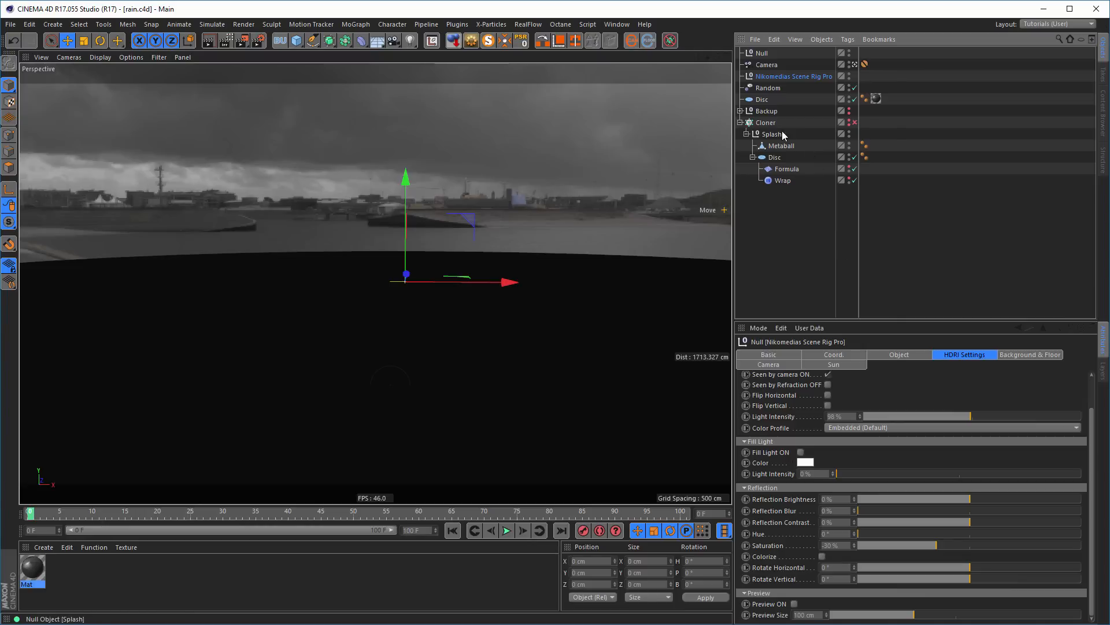
- Enable the Cloner and uniformly scale down the Splash group so the cloned splashes are smaller
click(855, 122)
click(855, 122)
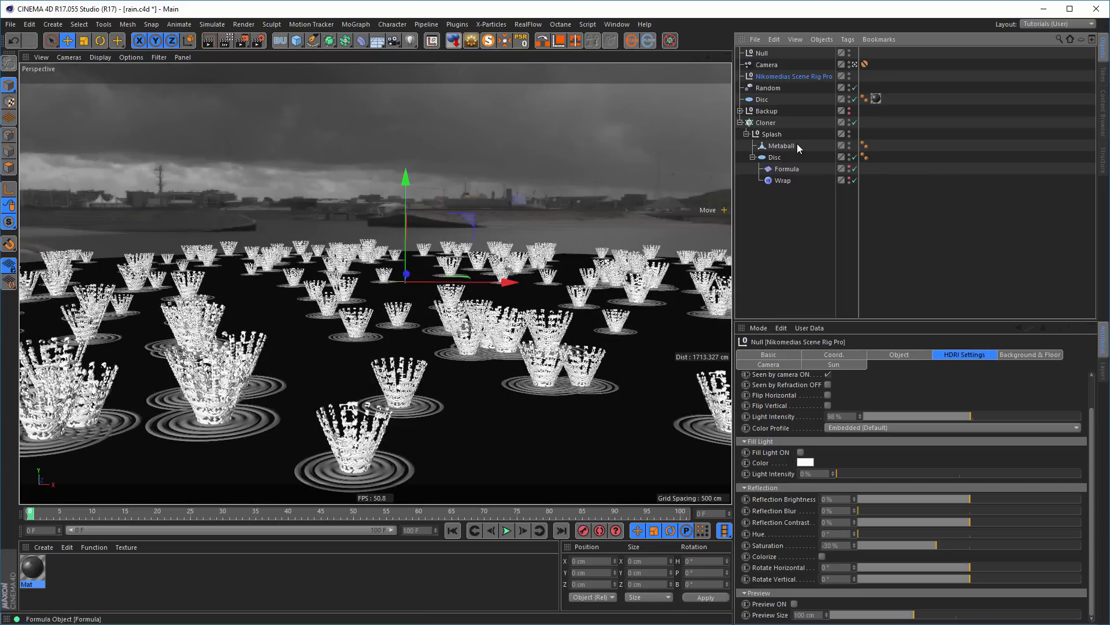
click(774, 135)
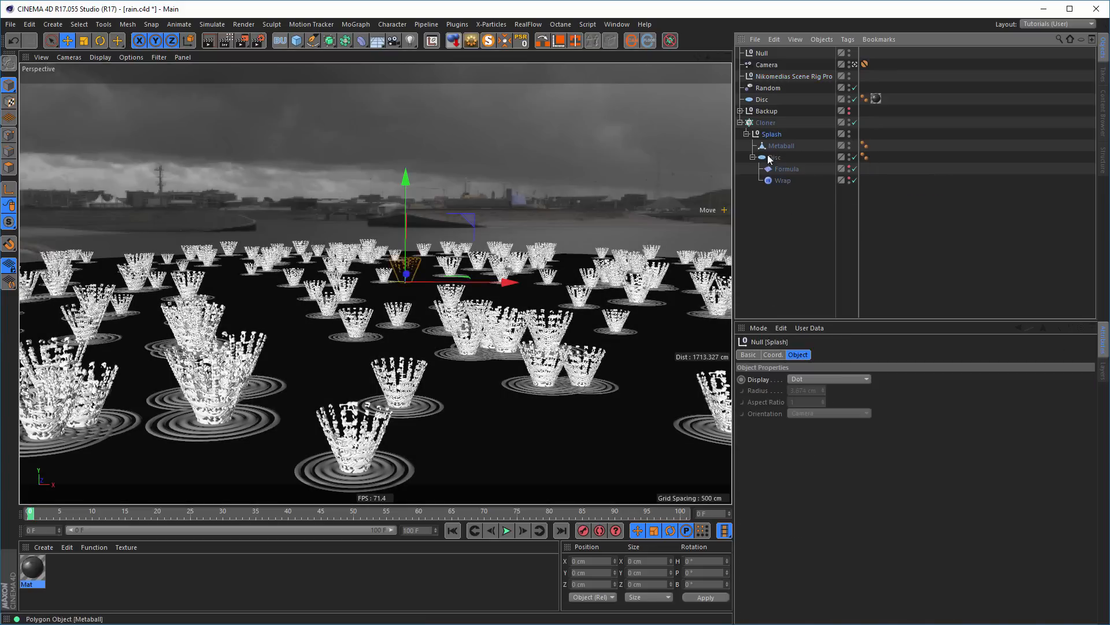
key(t)
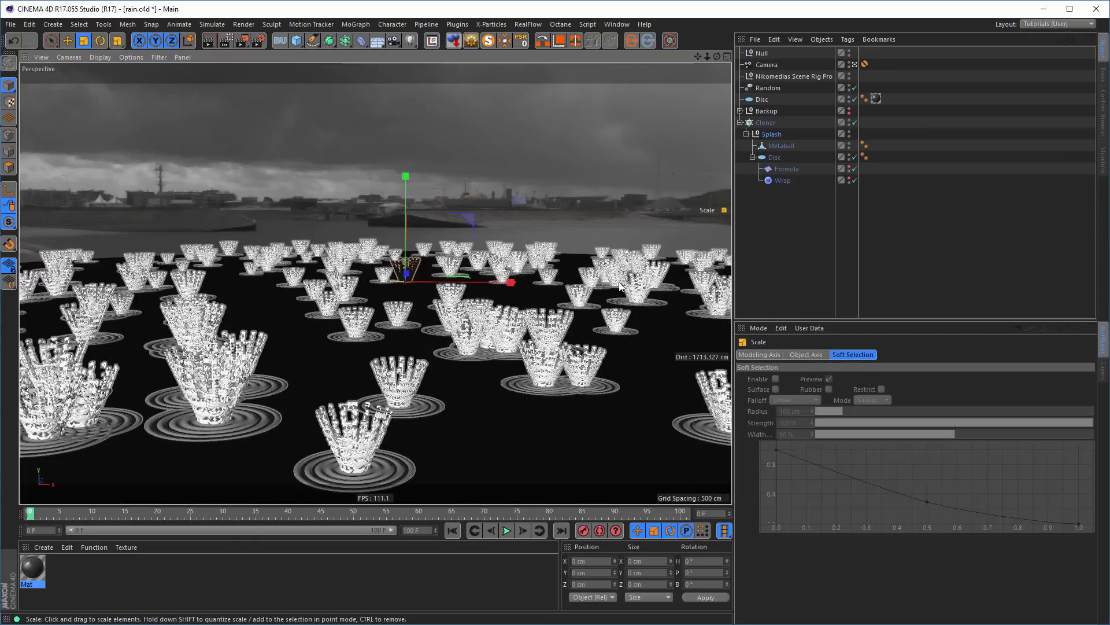
drag(646, 338, 486, 366)
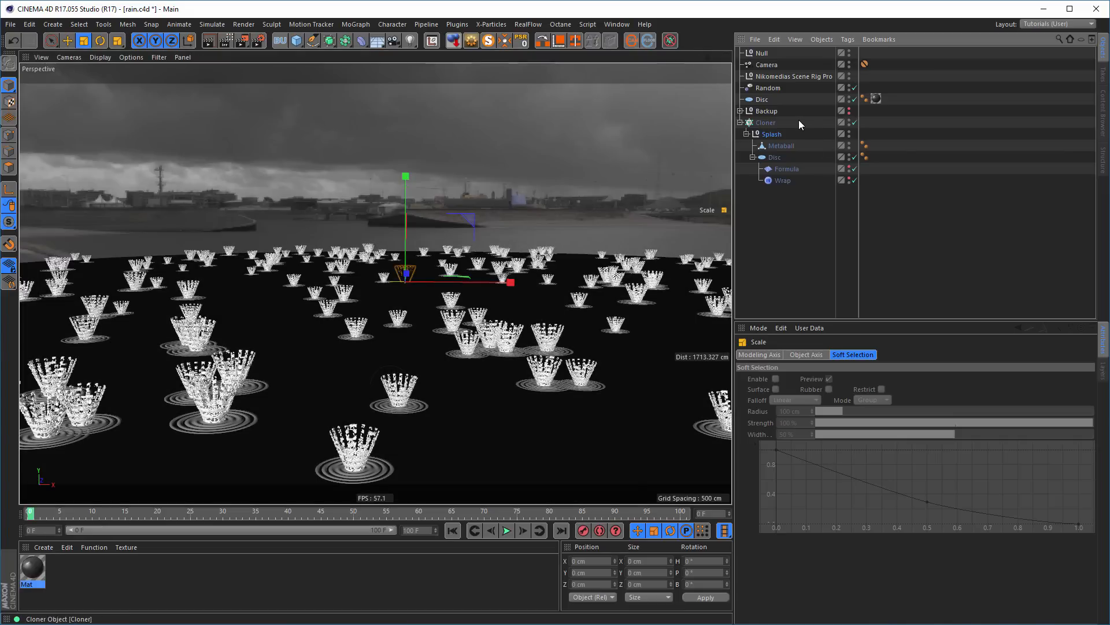
- Preview the scaled splashes in the interactive render region and disable the Cloner to isolate the single splash
click(226, 45)
click(225, 41)
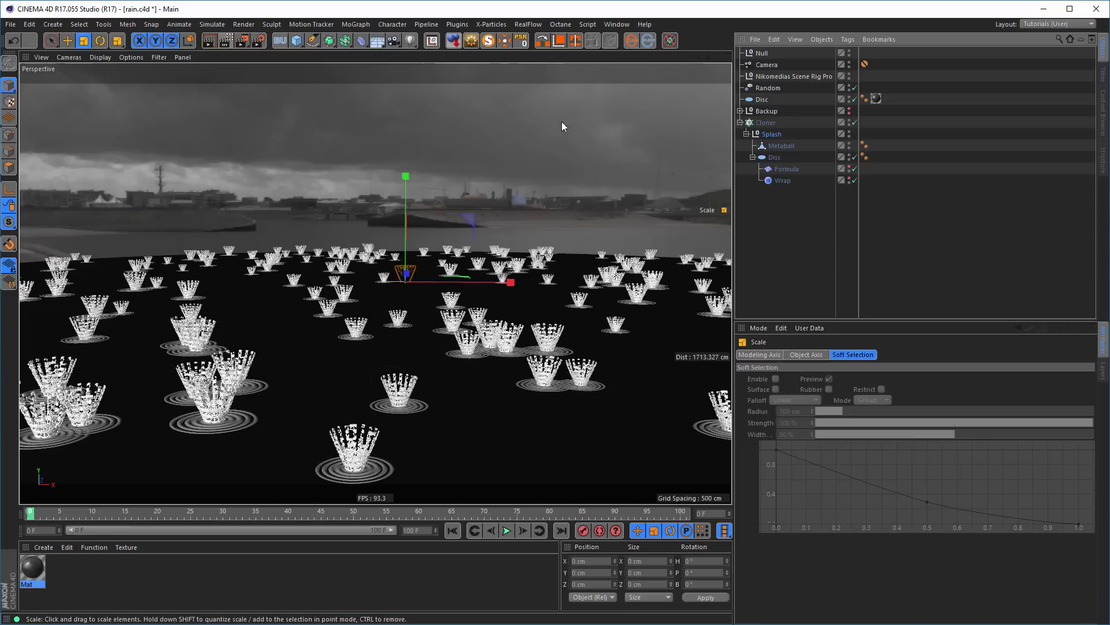
click(854, 122)
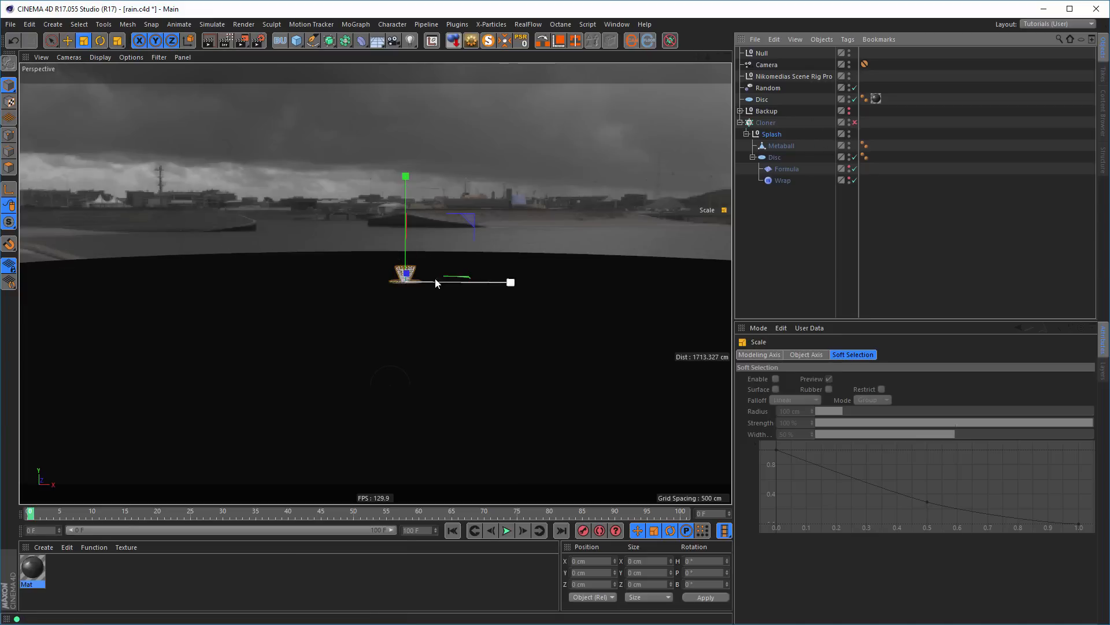
- Put the Metaball polygon object into point editing mode and show it in the Right view
alt+right_drag(403, 266, 726, 255)
alt+middle_drag(645, 344, 514, 273)
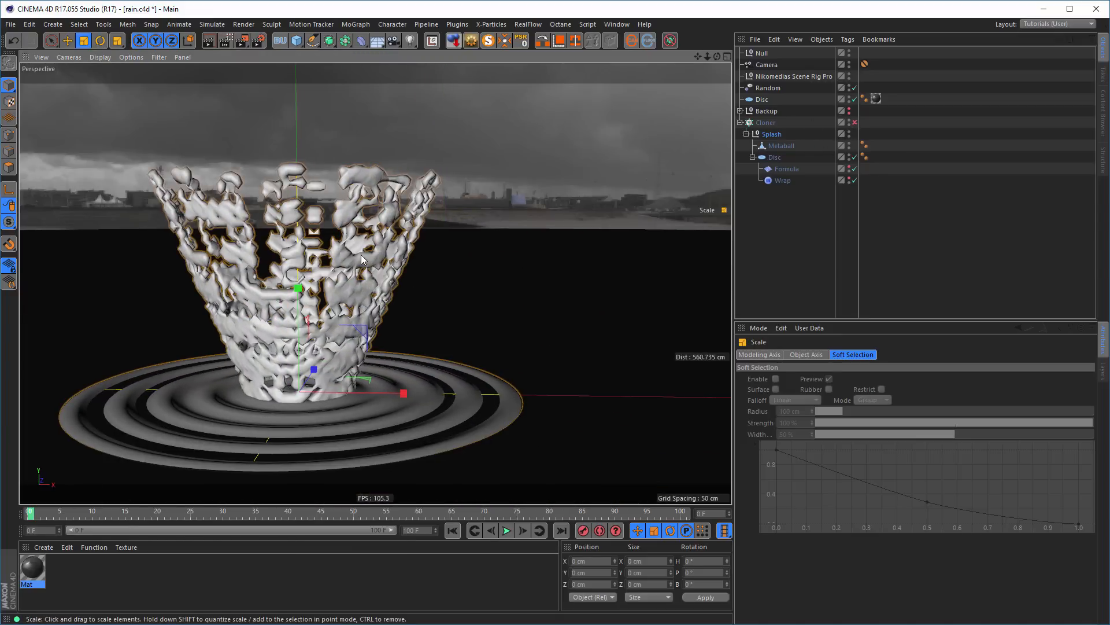
alt+drag(362, 256, 414, 253)
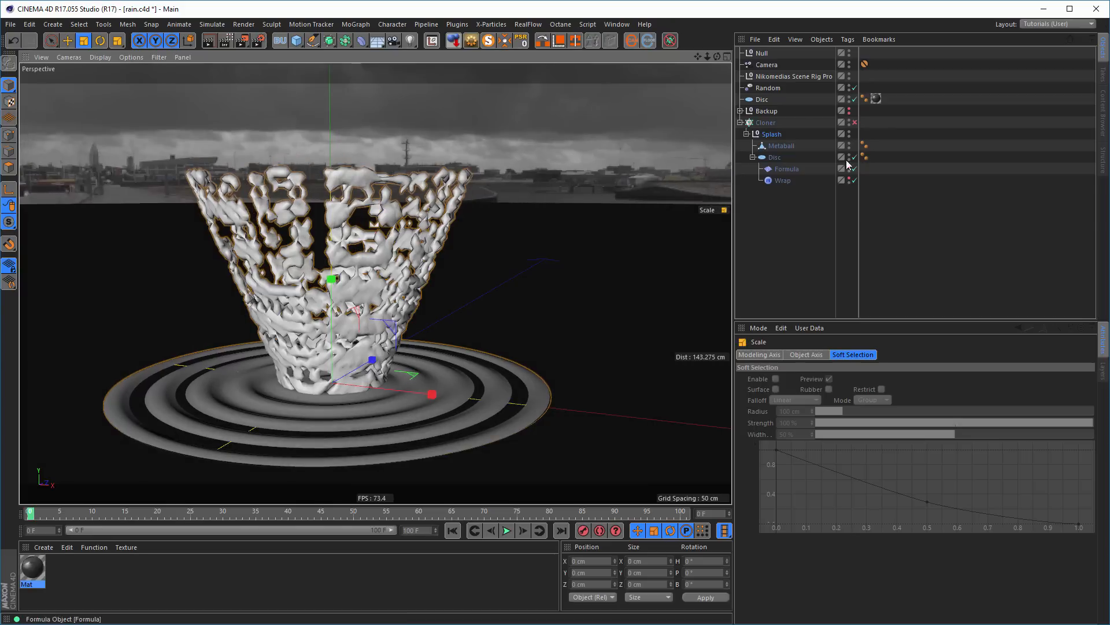
click(781, 145)
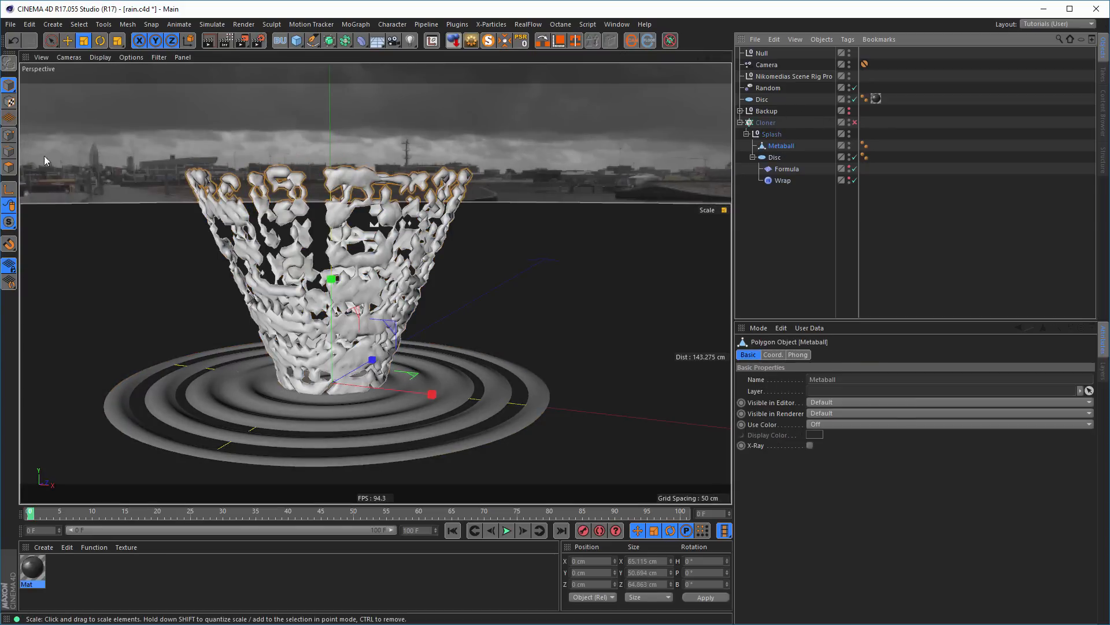
click(8, 134)
alt+drag(405, 243, 459, 206)
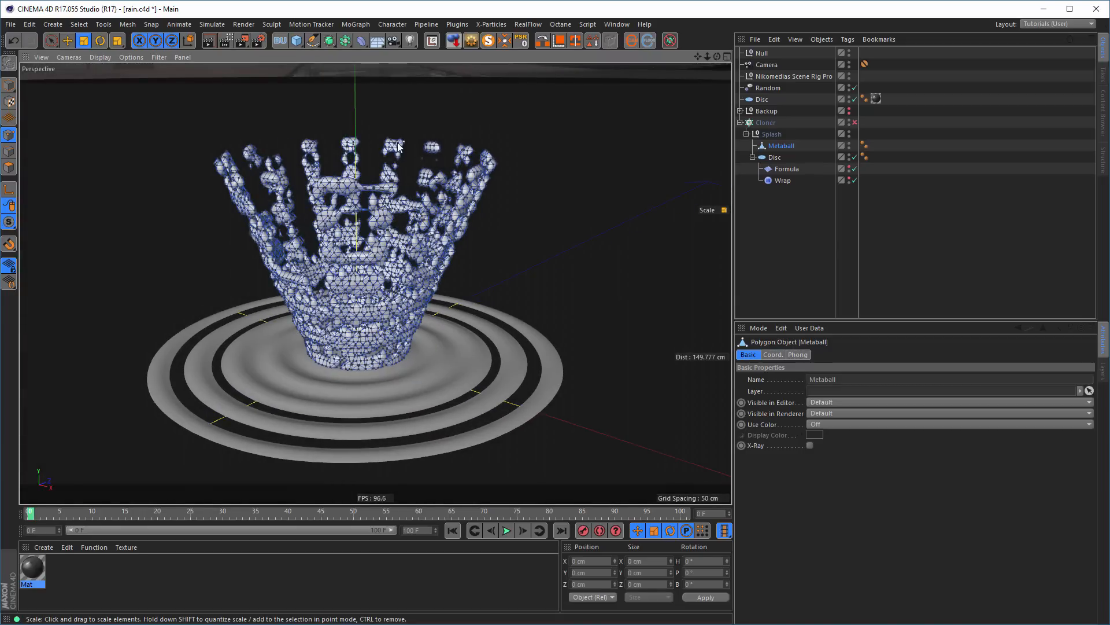
middle_click(423, 224)
middle_click(314, 411)
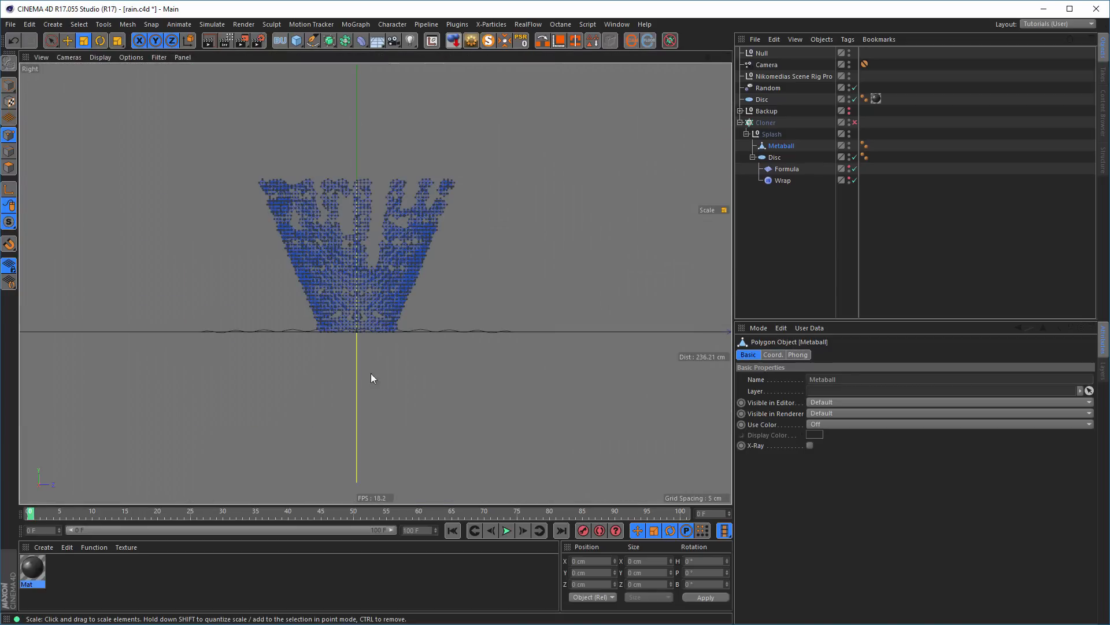
- Lasso-select the Metaball's upper points on the +Z side along a diagonal, with Only Select Visible Elements turned off
click(46, 42)
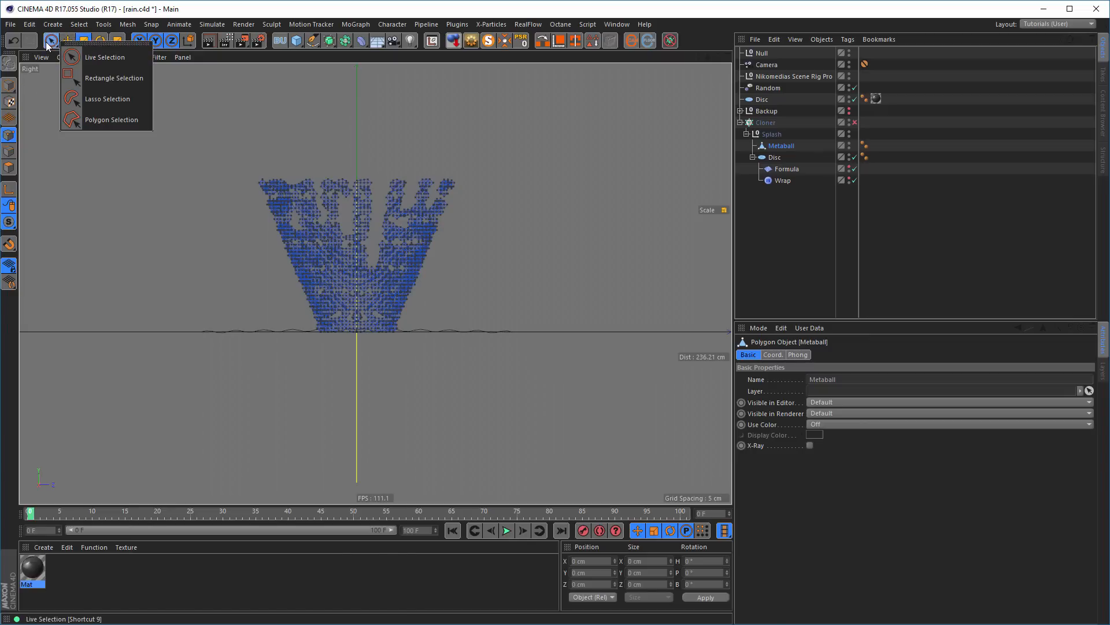
click(91, 99)
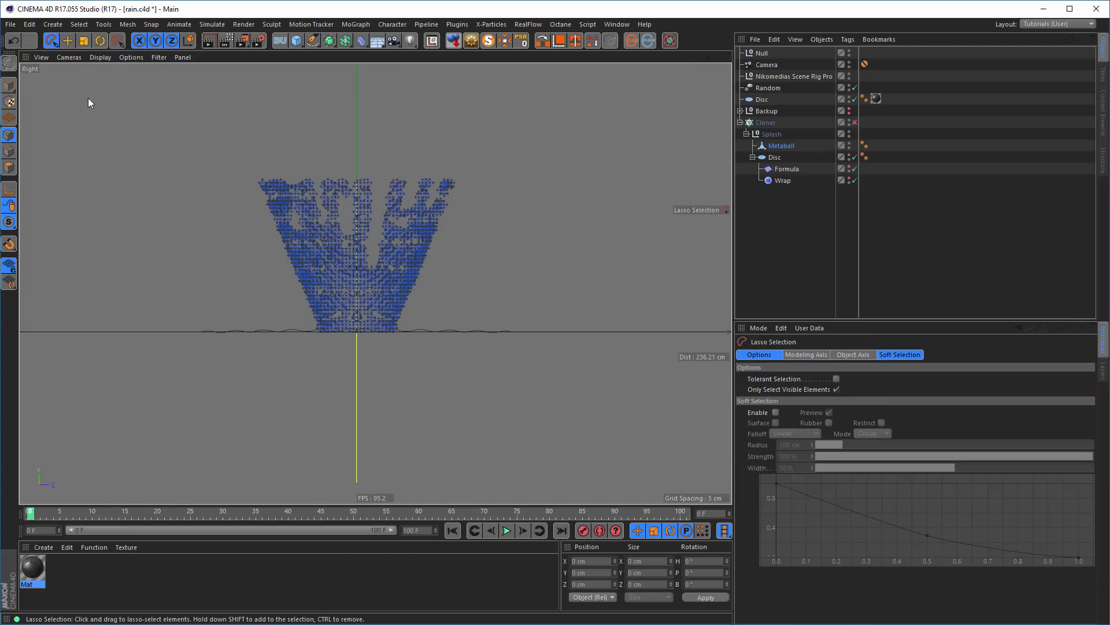
click(837, 389)
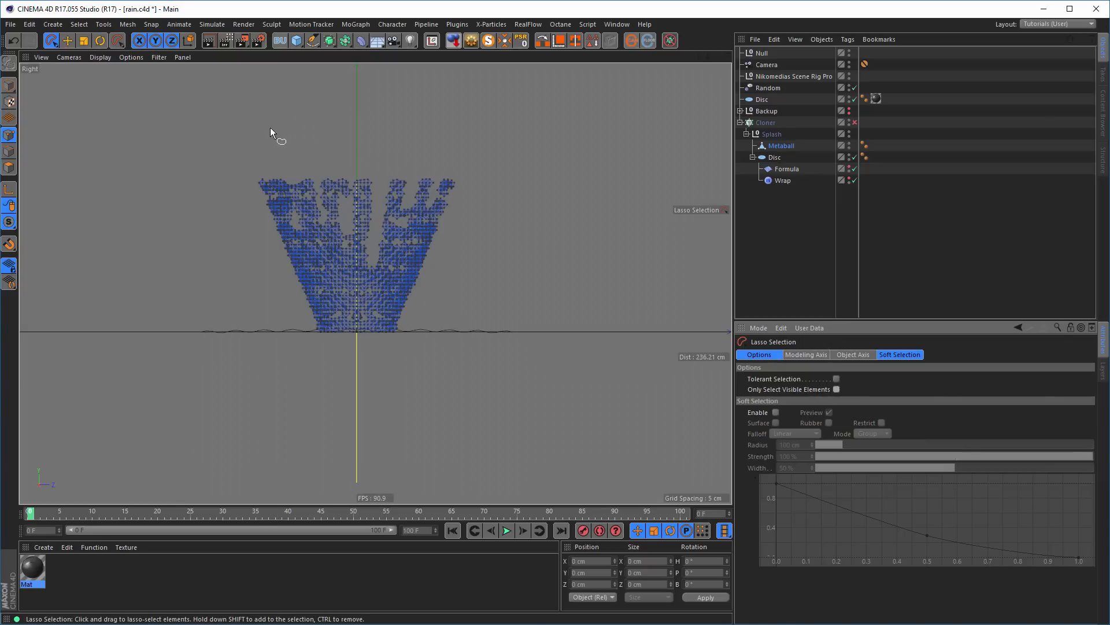
mouse_move(270, 129)
mouse_down()
mouse_move(453, 286)
mouse_move(555, 193)
mouse_move(489, 111)
mouse_up()
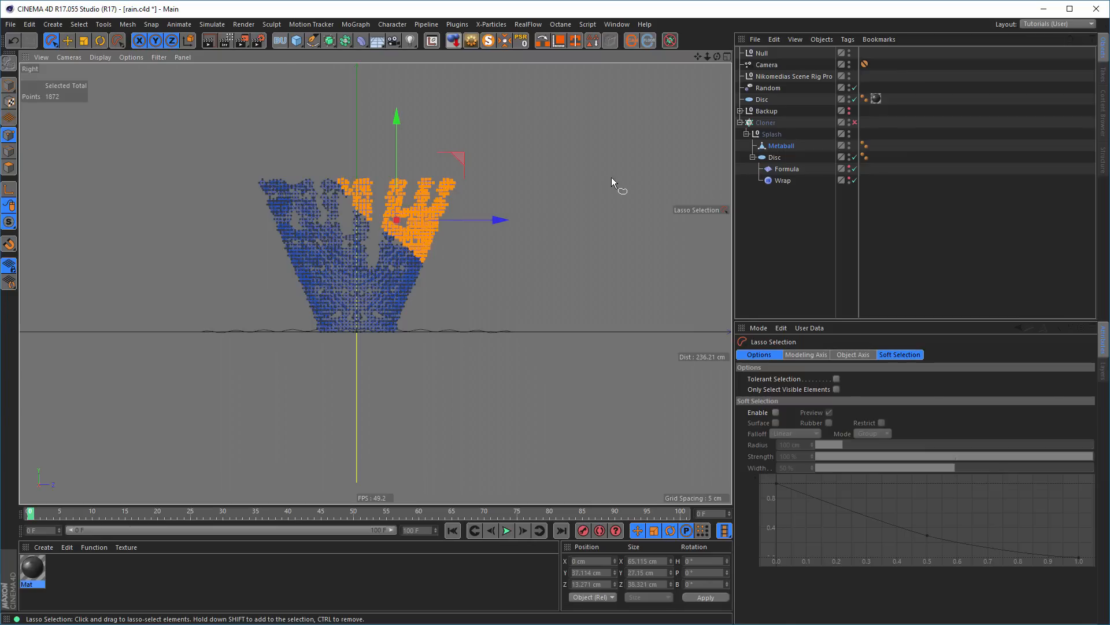
- Delete the selected Metaball points, lasso and delete another cluster along its upper edge, and return to the Perspective view
key(Delete)
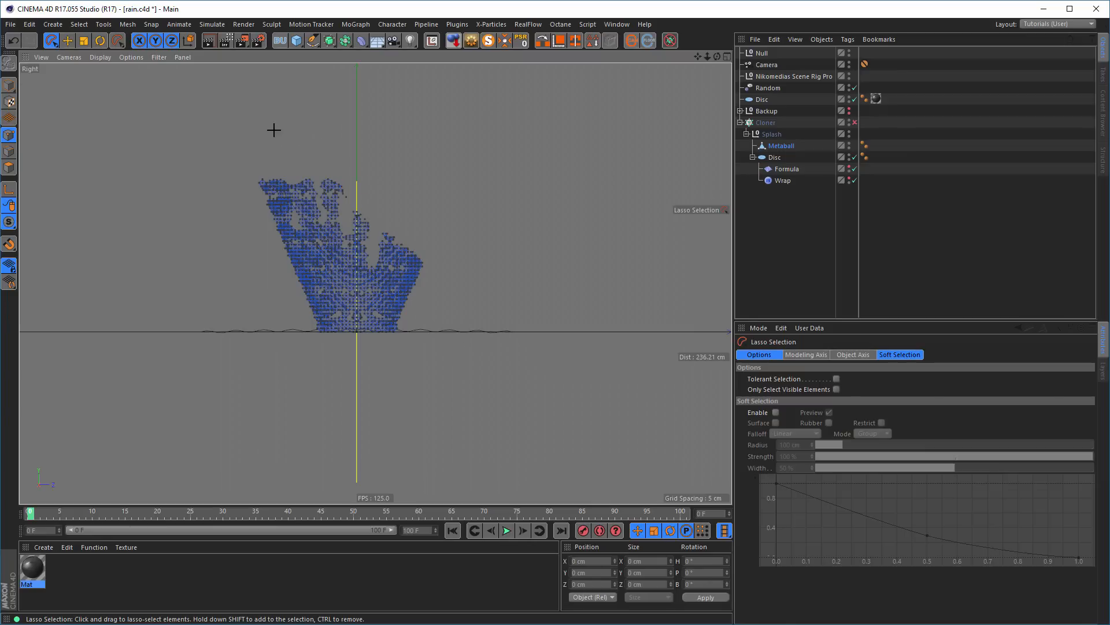
mouse_move(273, 130)
mouse_down()
mouse_move(435, 302)
mouse_move(467, 182)
mouse_move(384, 124)
mouse_up()
key(Delete)
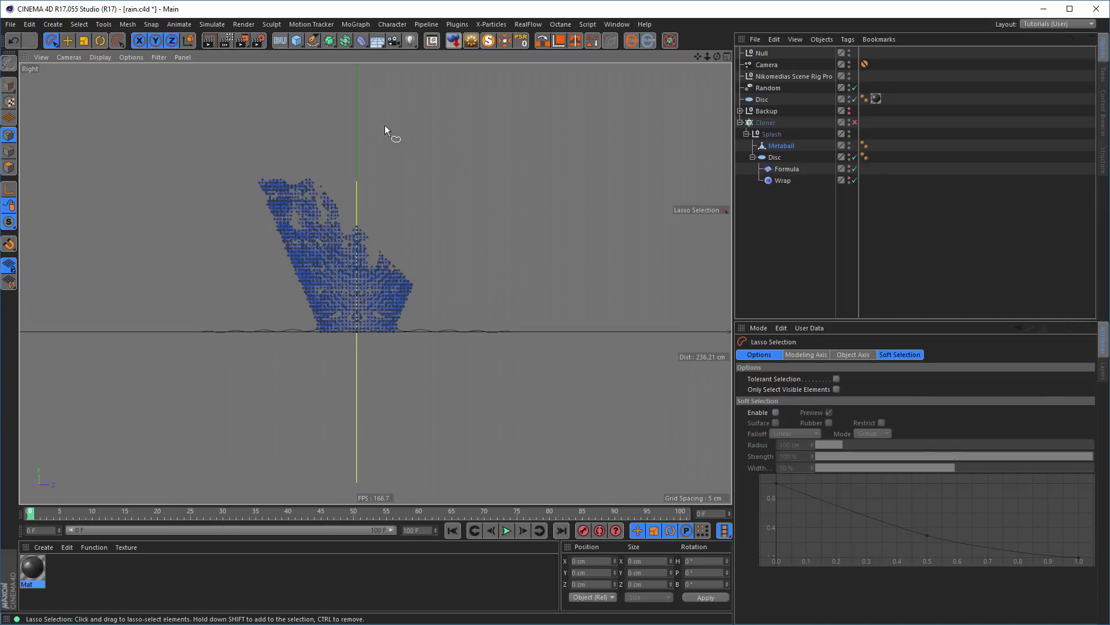
middle_click(411, 142)
middle_click(279, 195)
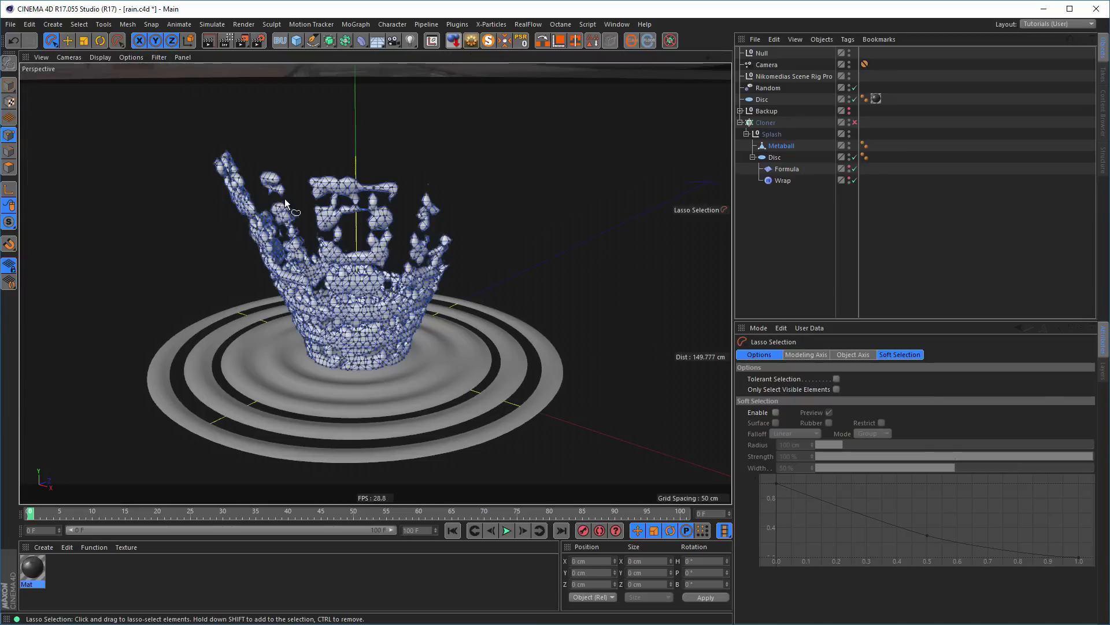
- Return to model mode, look through the scene Camera, and re-enable the Cloner
click(8, 86)
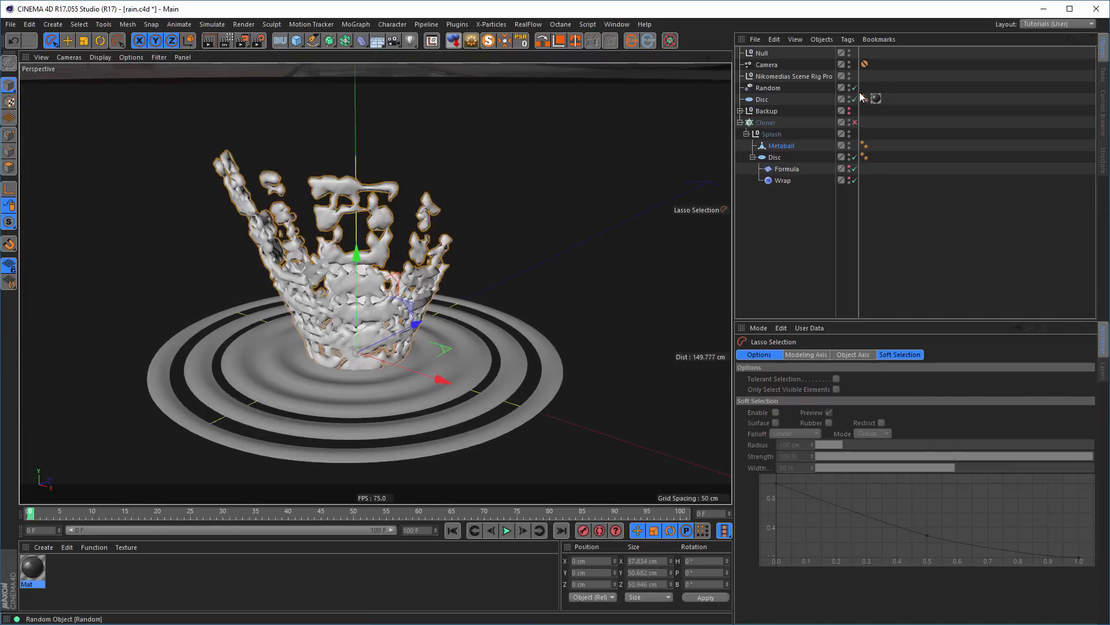
click(856, 64)
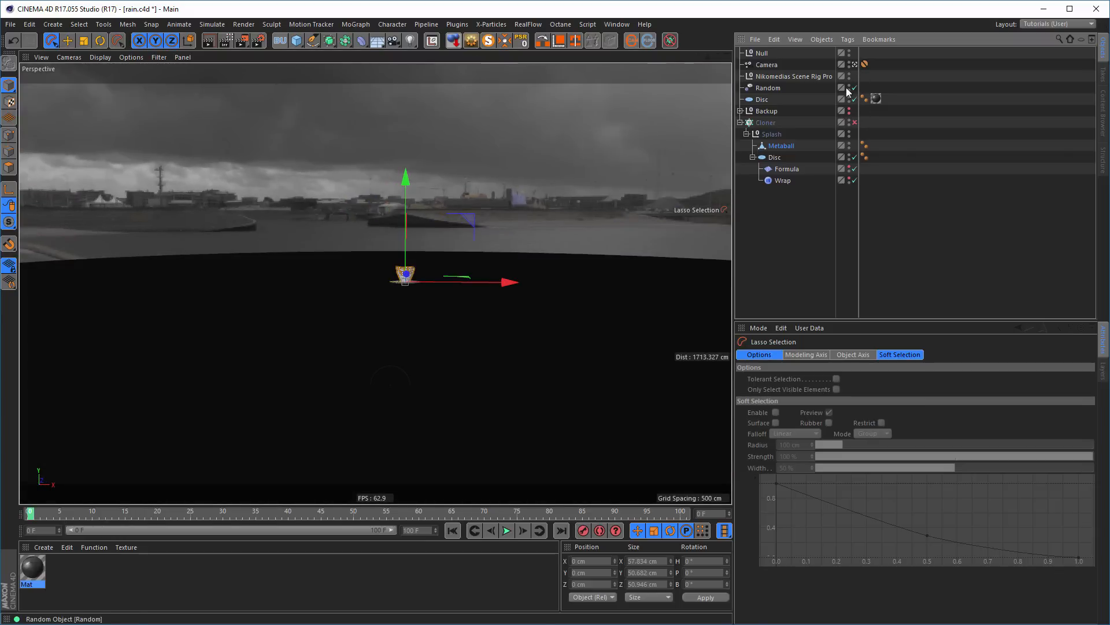
click(855, 122)
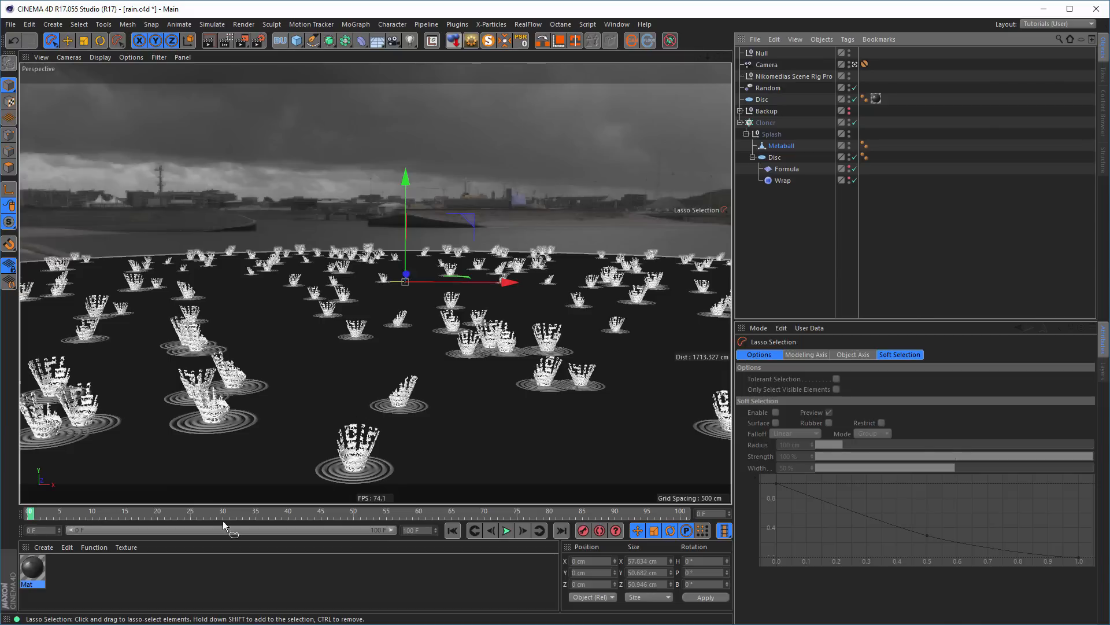
- Create a new material and enable its Transparency channel with a refraction index of 1.333
double_click(115, 588)
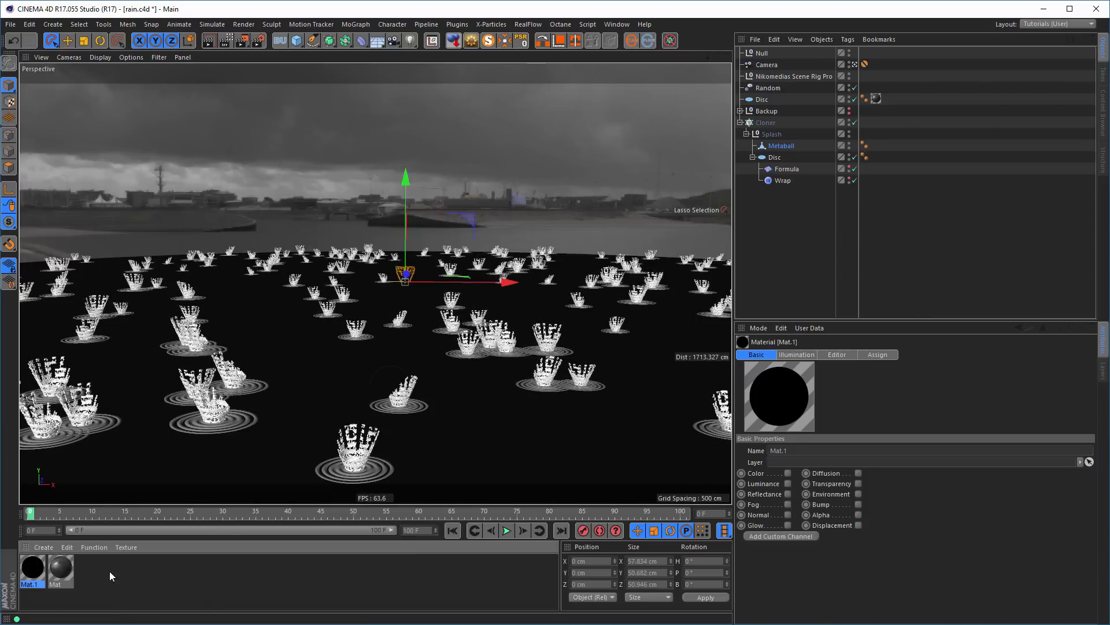
double_click(36, 567)
drag(255, 84, 785, 115)
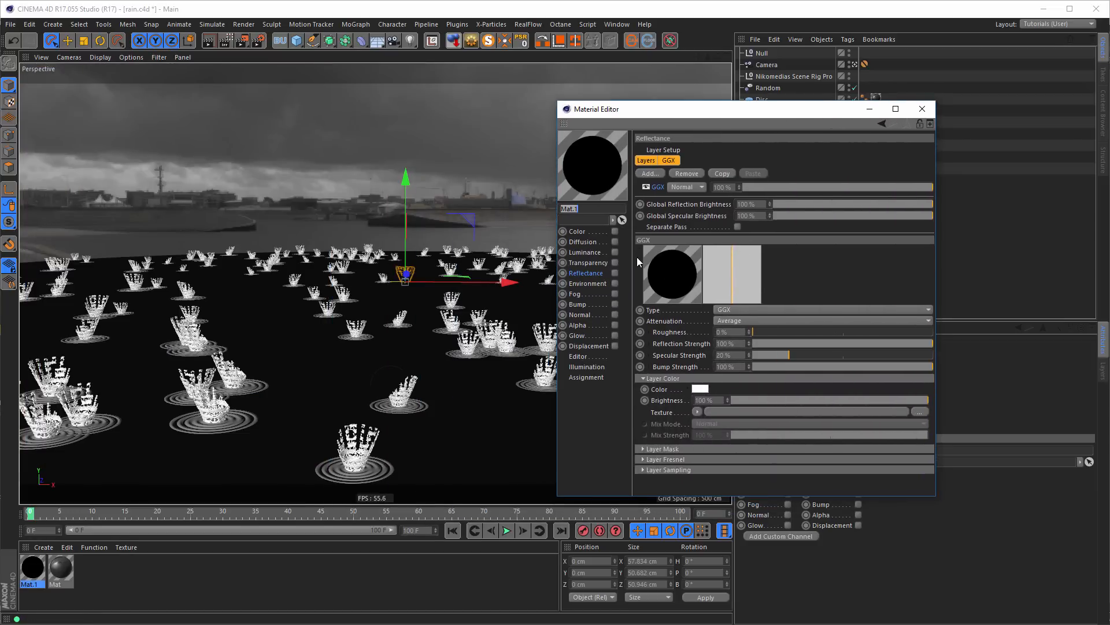
click(614, 263)
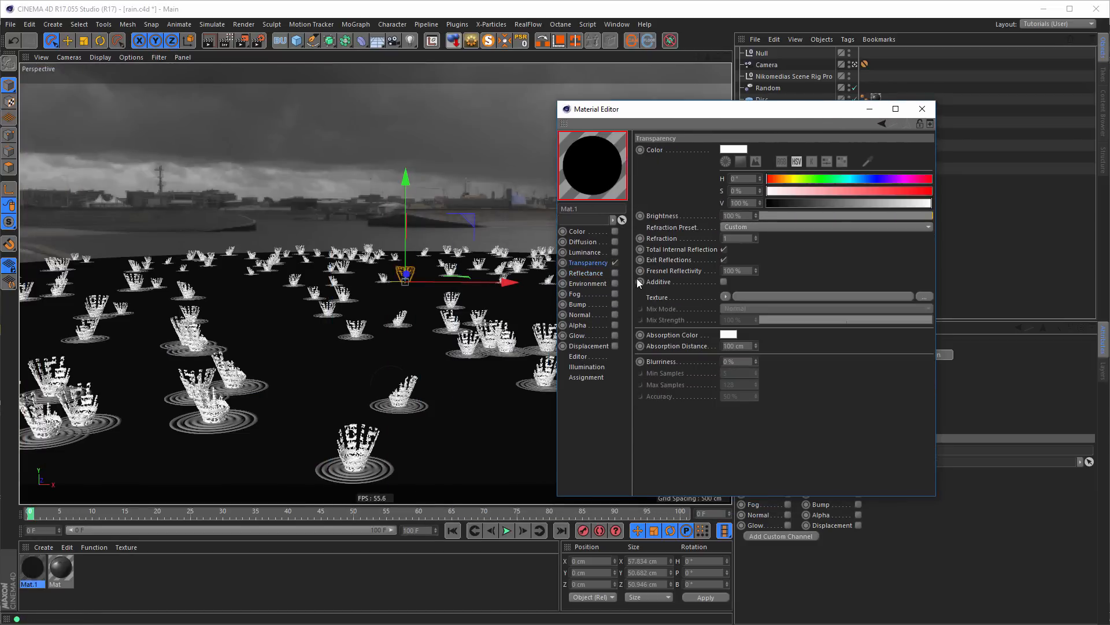
click(739, 238)
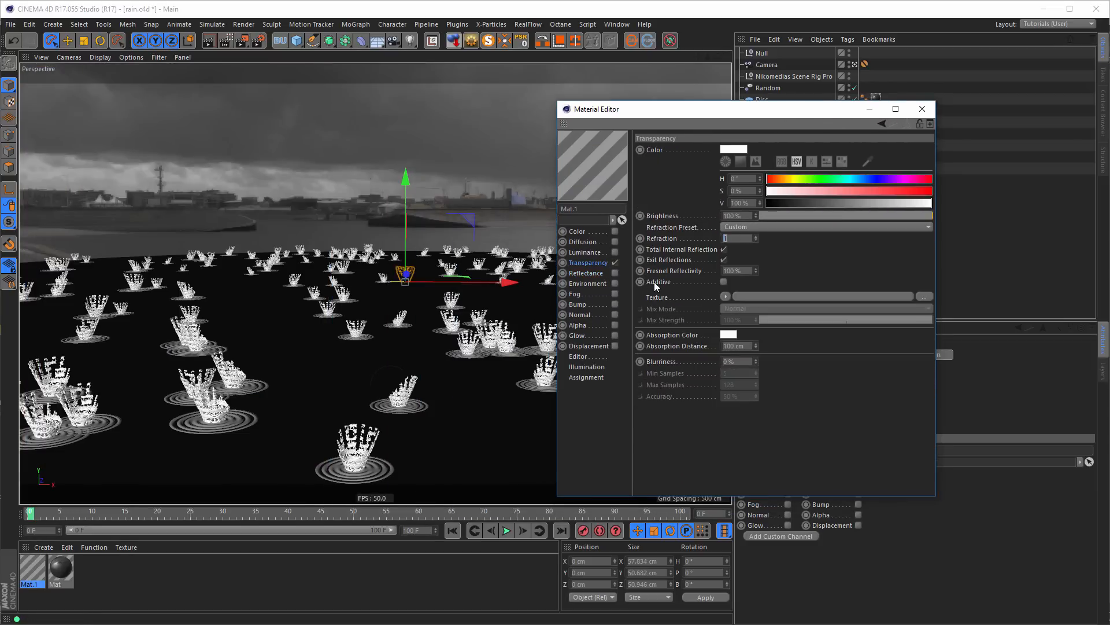
text(1,333)
key(Return)
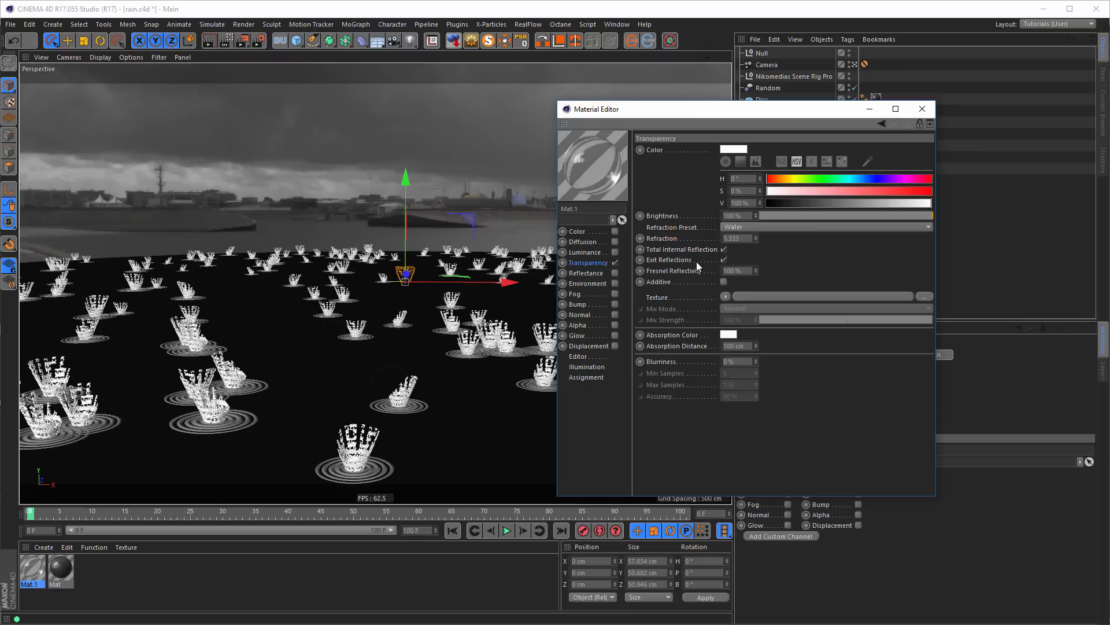
- Turn off Exit Reflections for the new material's transparency and enable its Reflectance channel
click(723, 261)
click(616, 272)
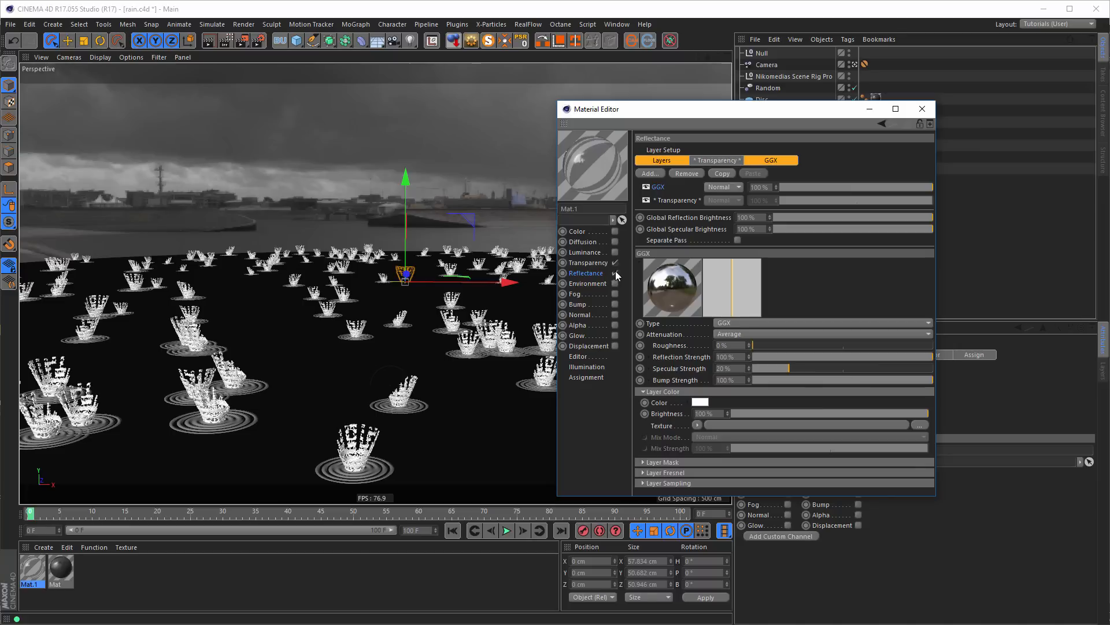
click(924, 110)
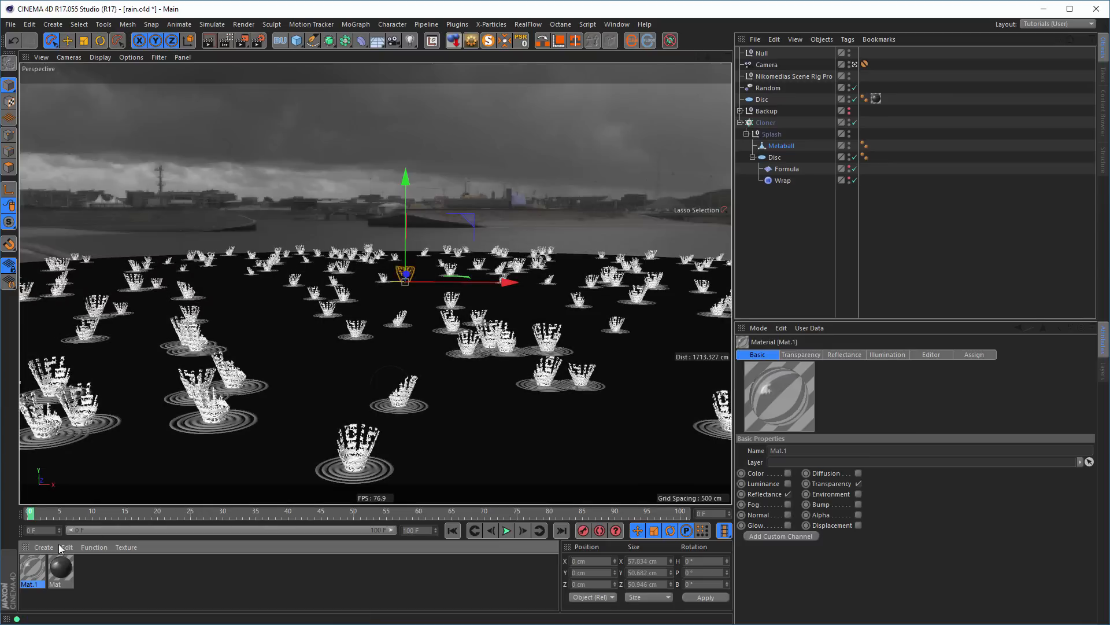
- Apply the transparent water material to the Metaball and rename the material Splash
drag(38, 569, 784, 147)
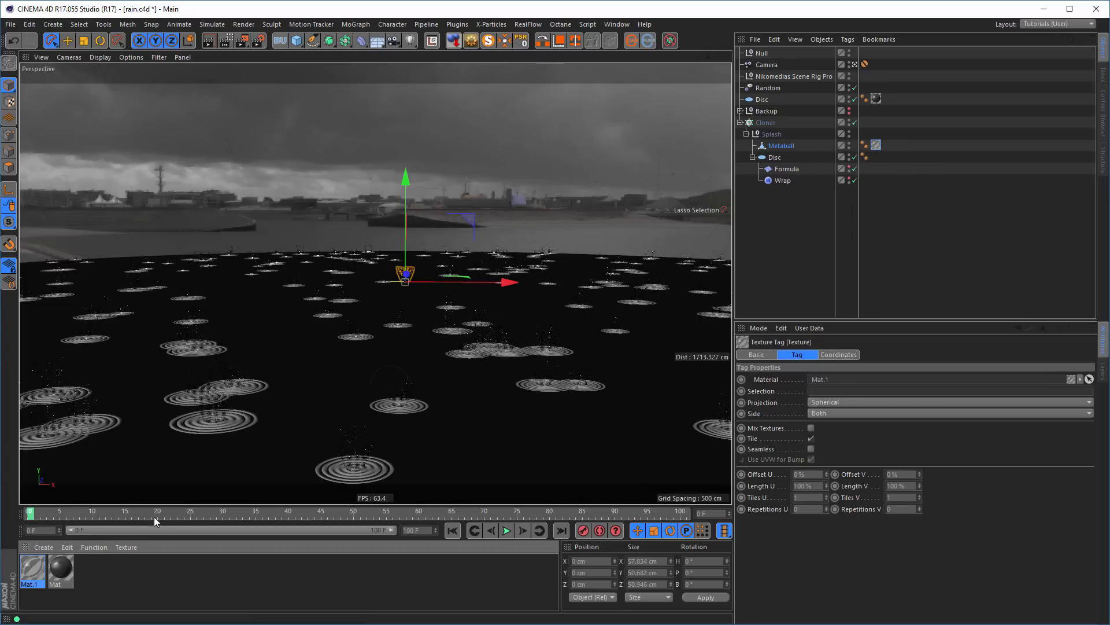
double_click(33, 569)
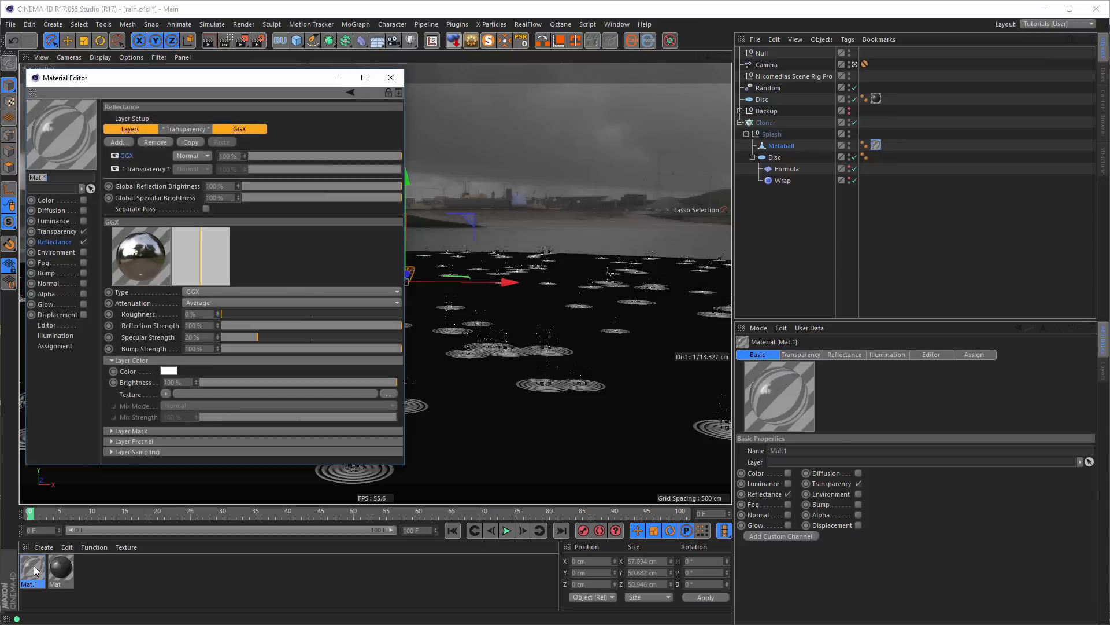
text(Solash)
key(Return)
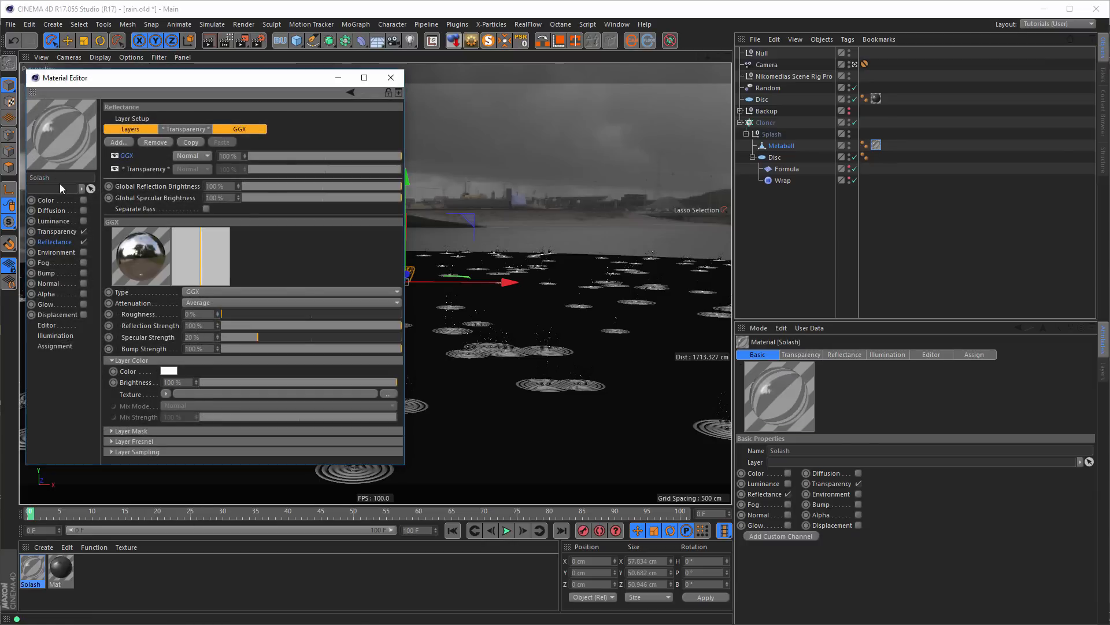
double_click(45, 177)
text(Splash)
key(Return)
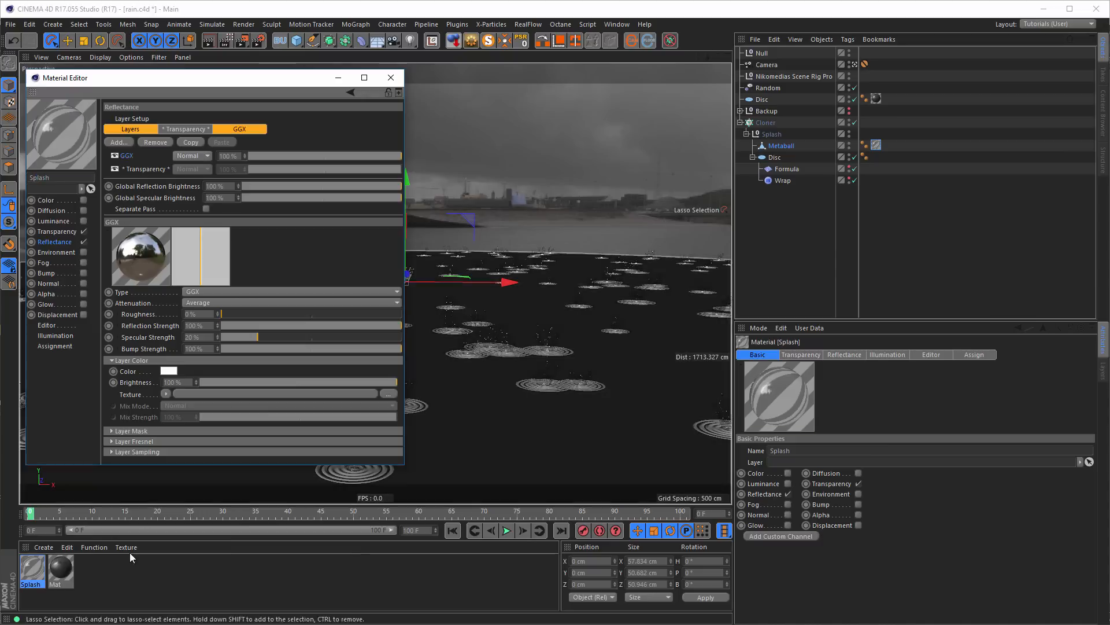
- Duplicate the Splash material, name the copy Waves, and apply it to the Disc inside the Splash group
ctrl+drag(33, 570, 133, 595)
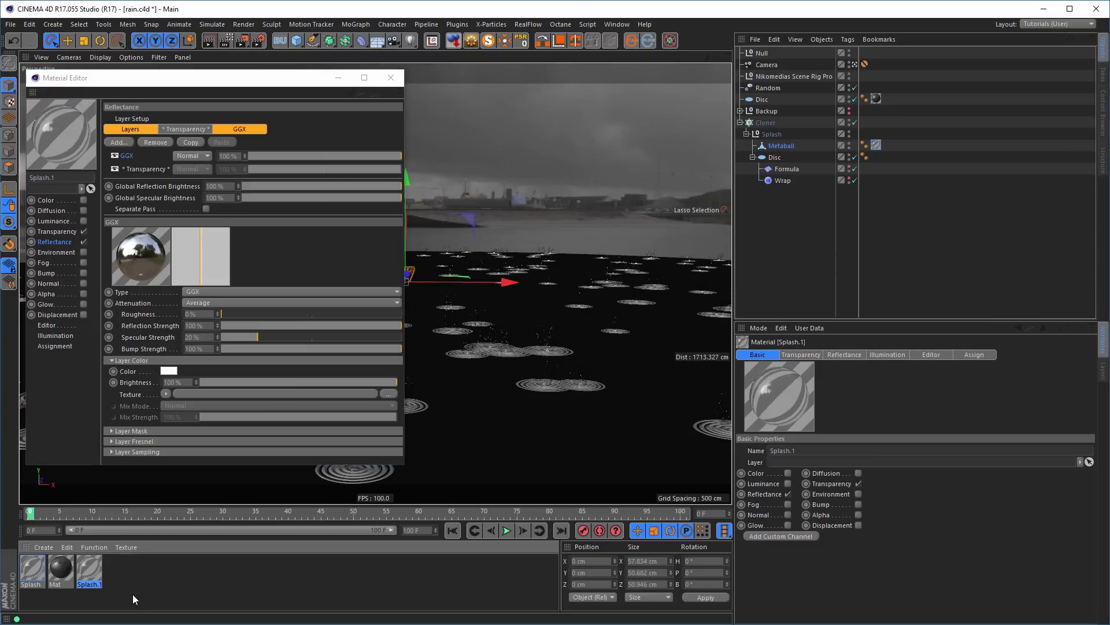
double_click(44, 178)
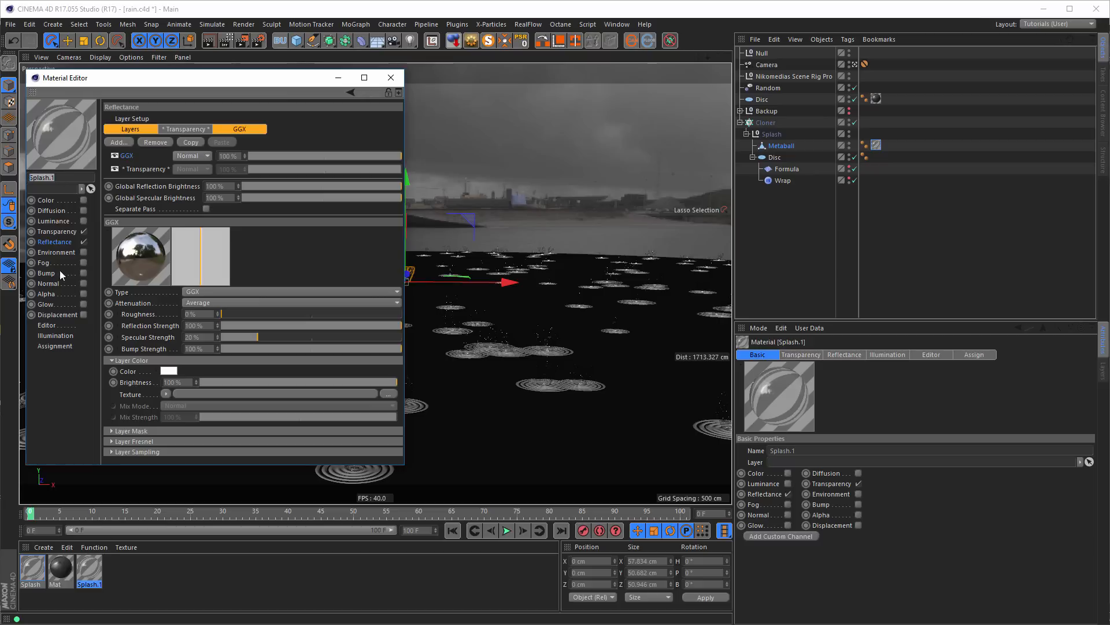
text(Waves)
key(Return)
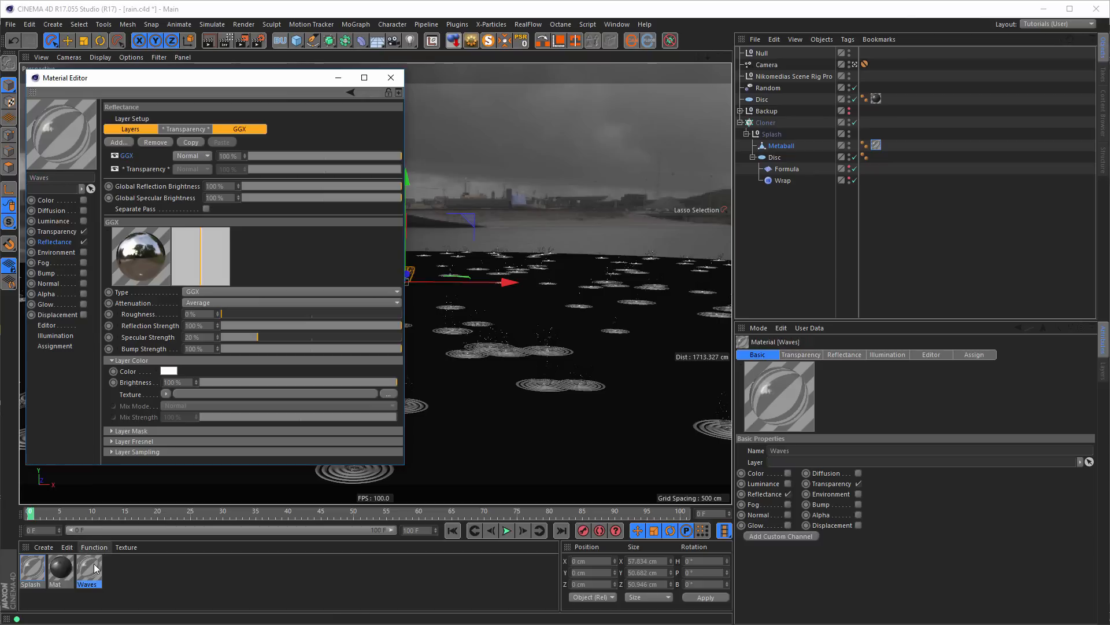
drag(88, 569, 775, 160)
click(391, 78)
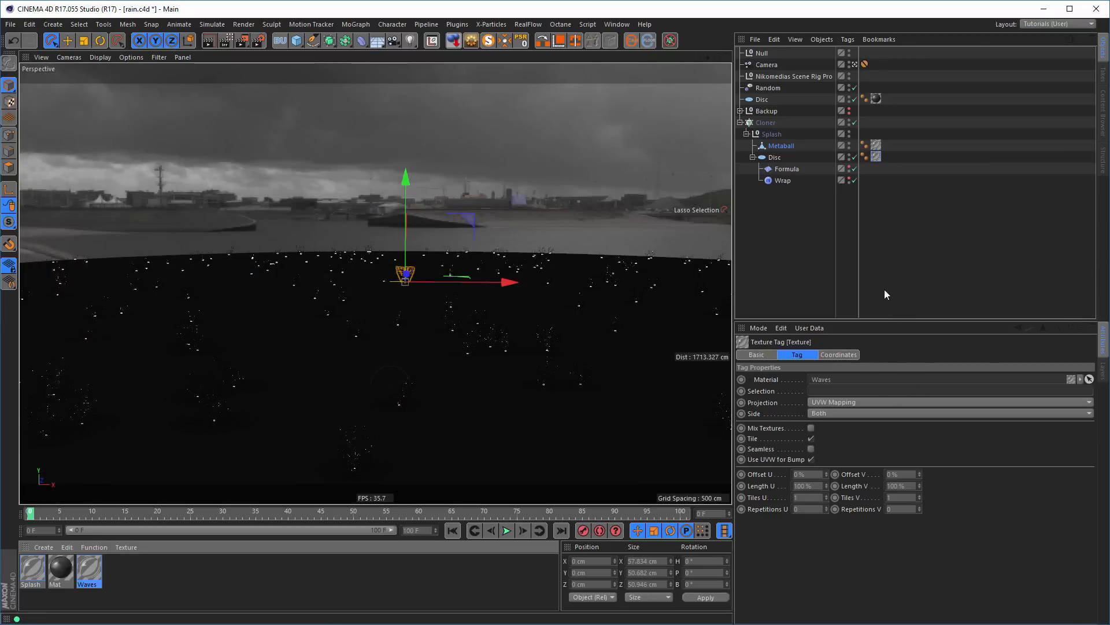
- Preview the scene in the interactive render region and set the Camera's F-Stop to 1
click(227, 41)
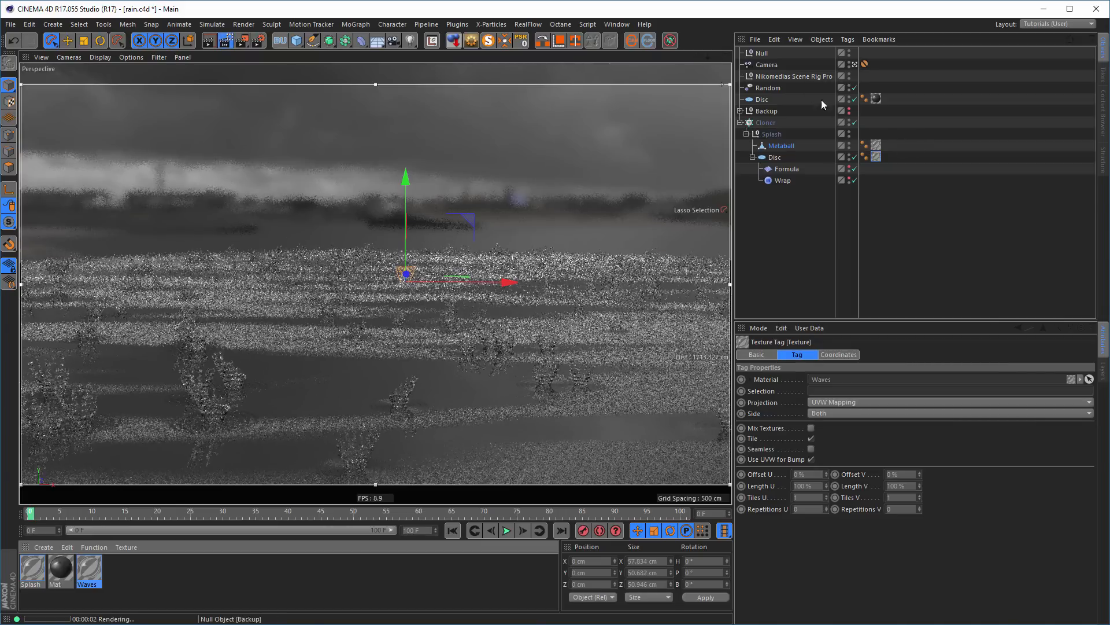
click(798, 76)
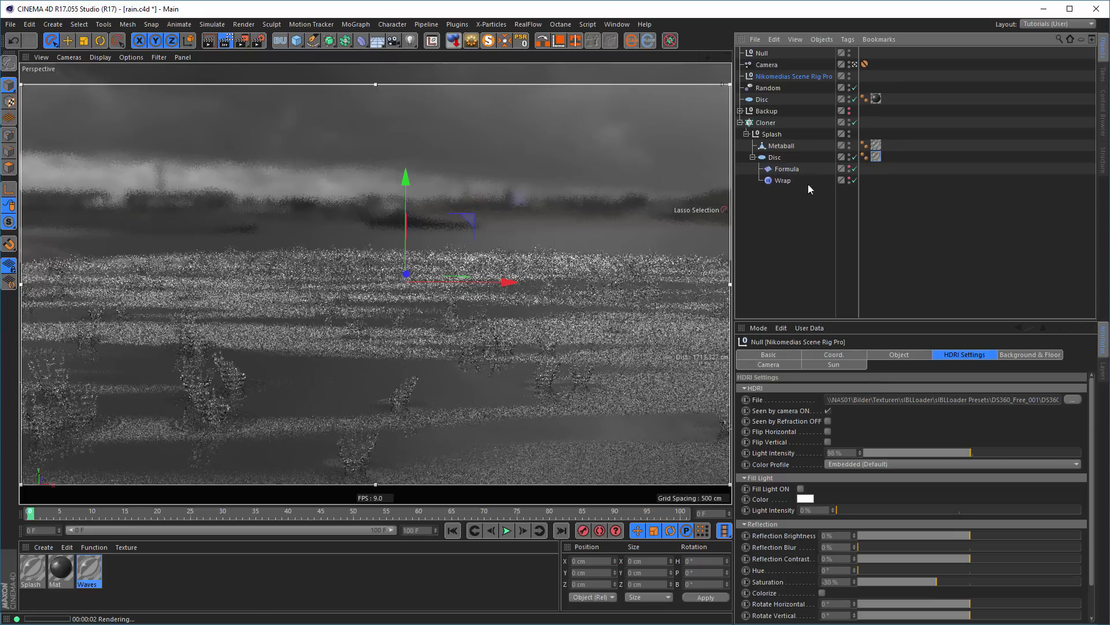
click(767, 65)
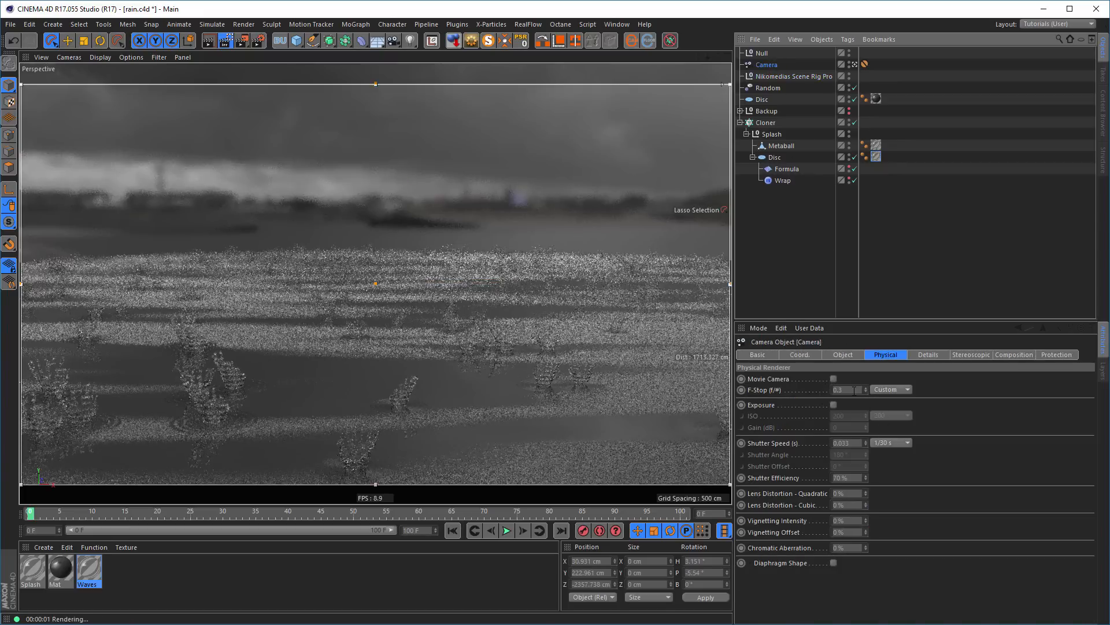
drag(854, 391, 799, 407)
text(1)
key(Return)
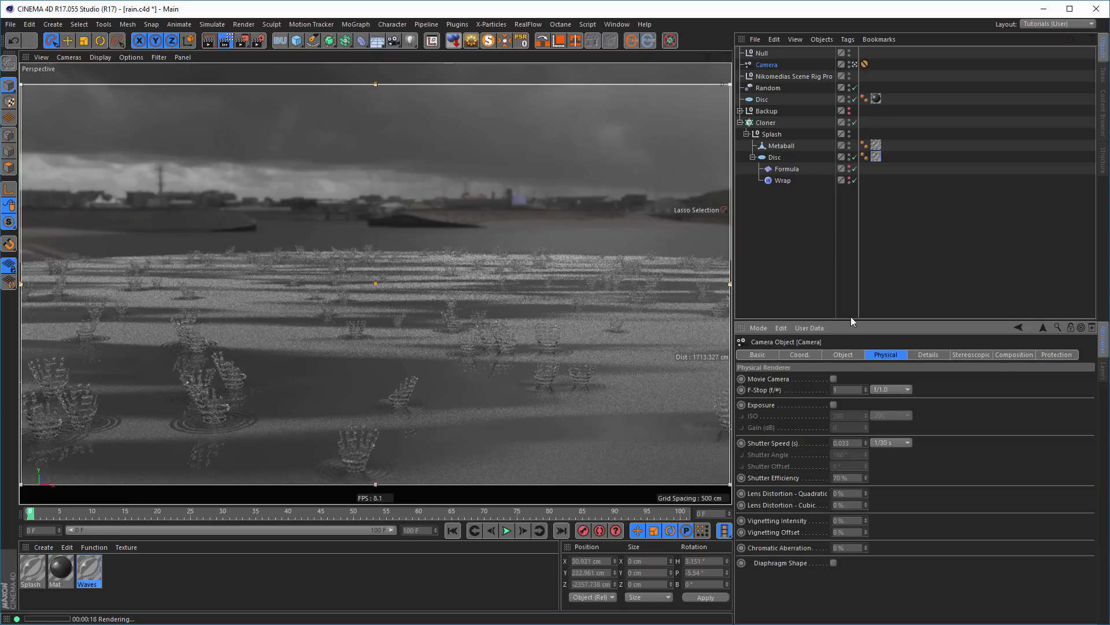
- Set the Cloner's Count to 300
click(790, 122)
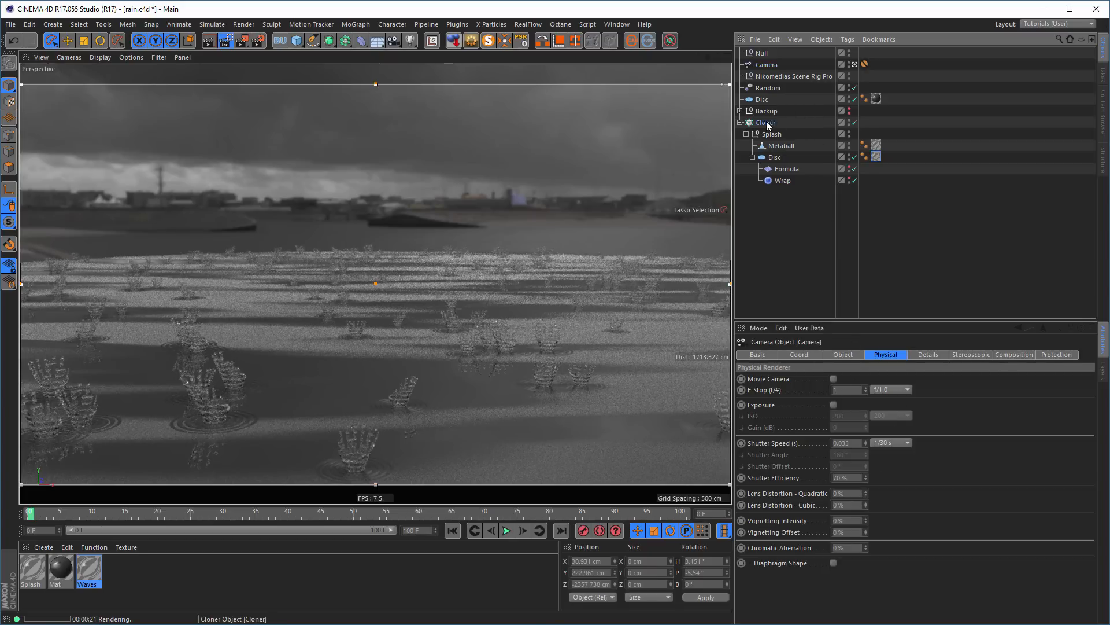
drag(795, 505, 742, 527)
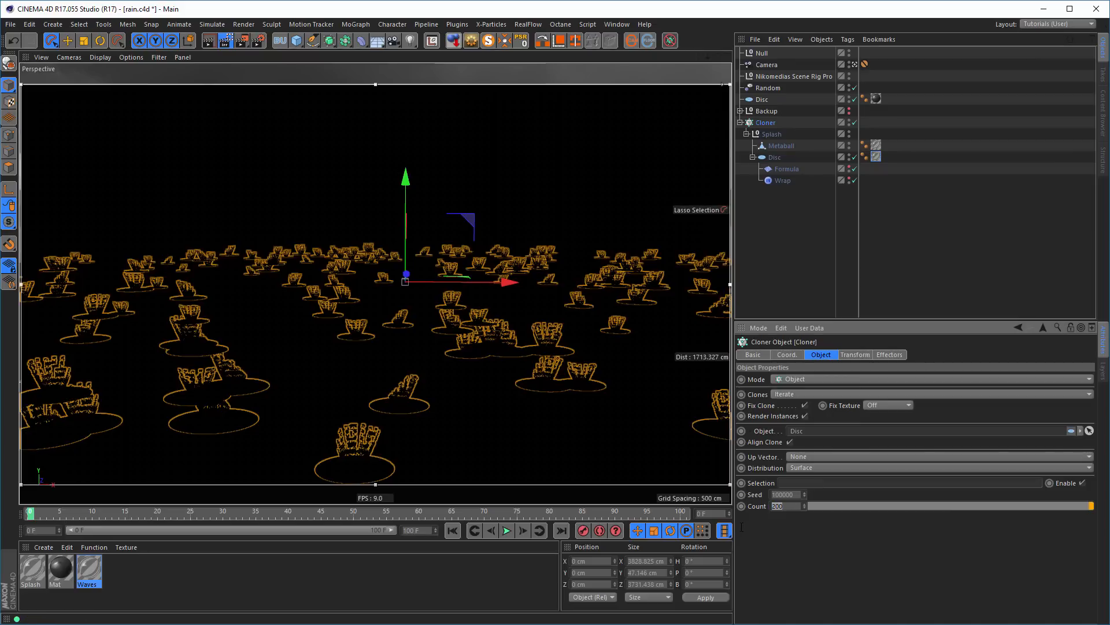
text(300)
key(Return)
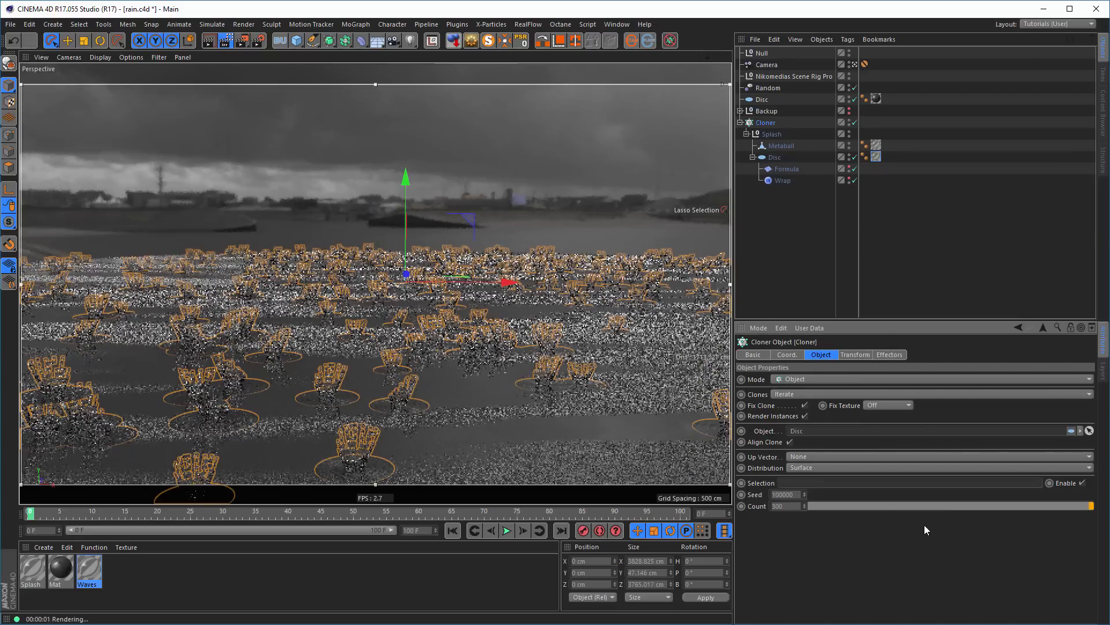
- Clear the object selection, turn off the interactive render region, and save the scene
click(907, 278)
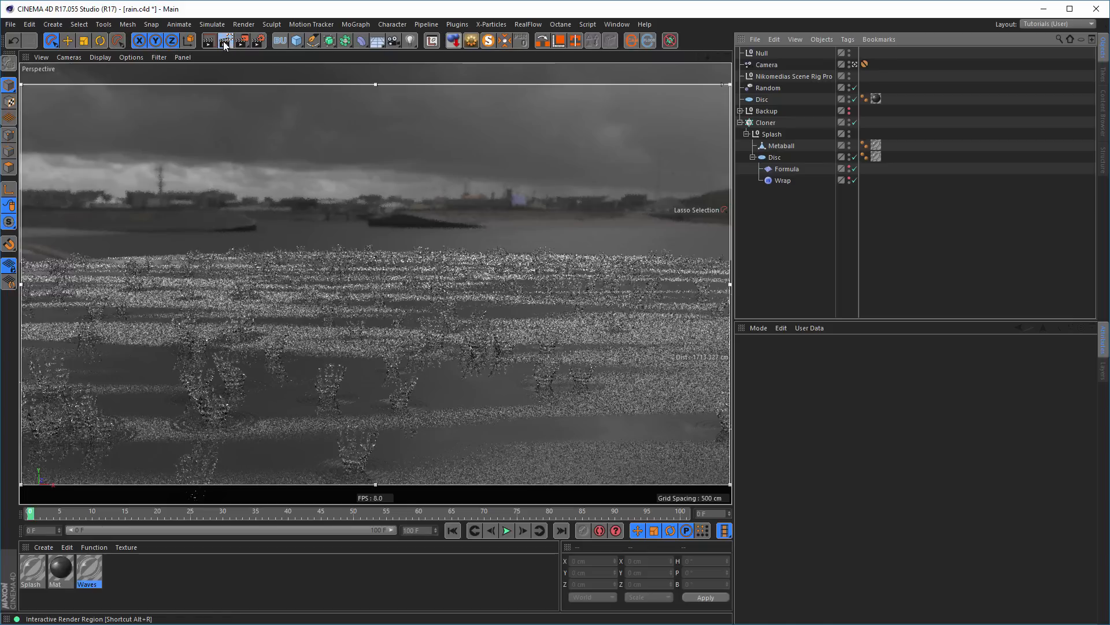
click(225, 43)
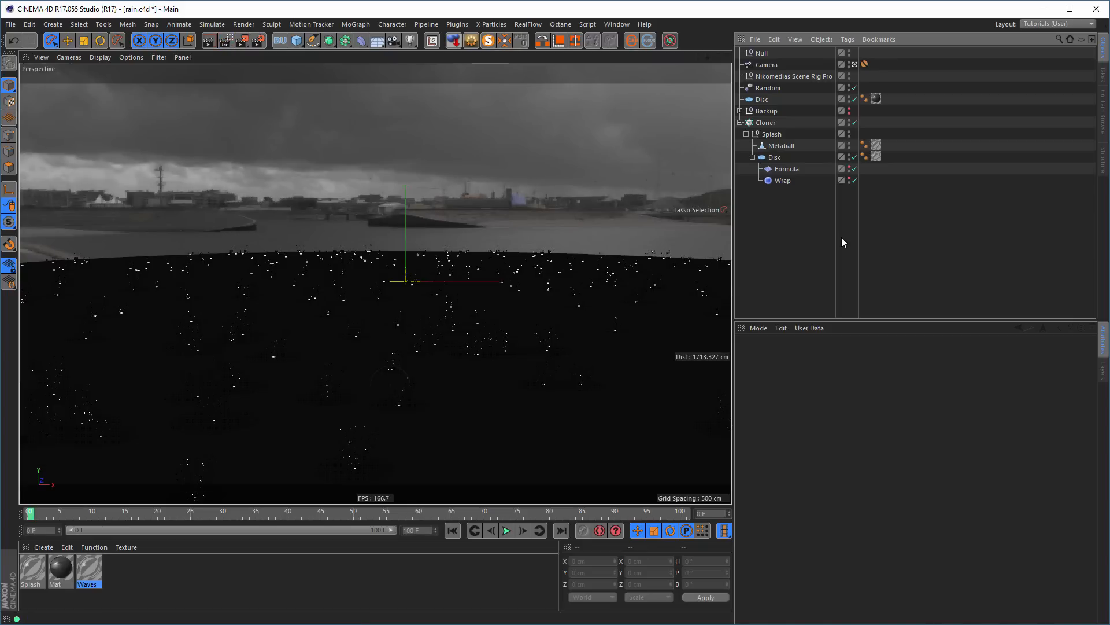
key(ctrl+s)
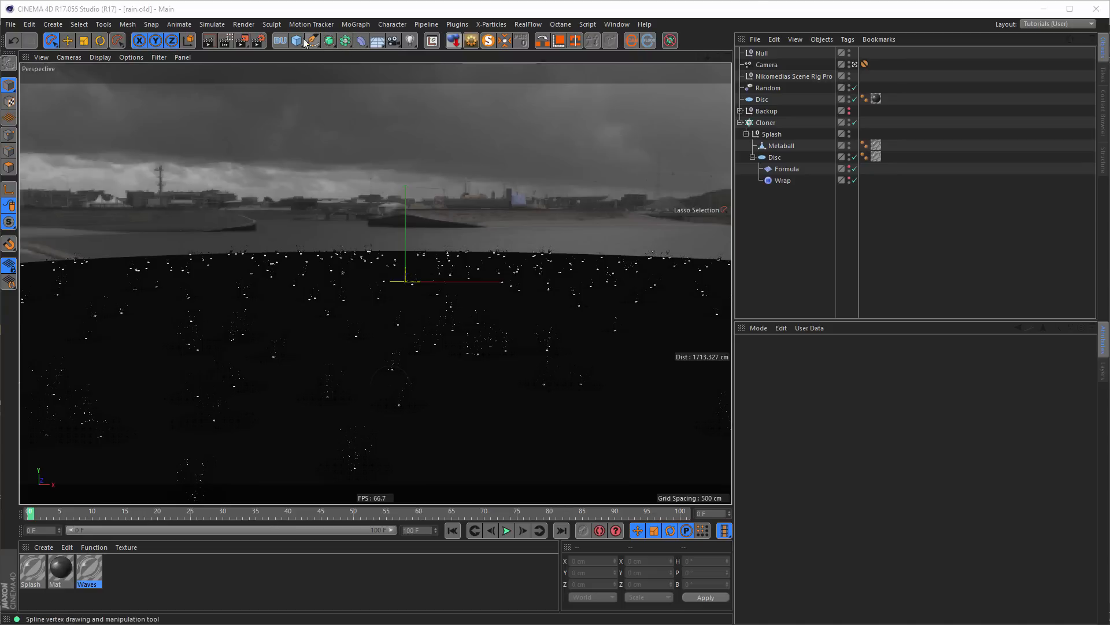
- Add a Sphere with 6 segments and a radius of 2 cm
drag(305, 43, 528, 82)
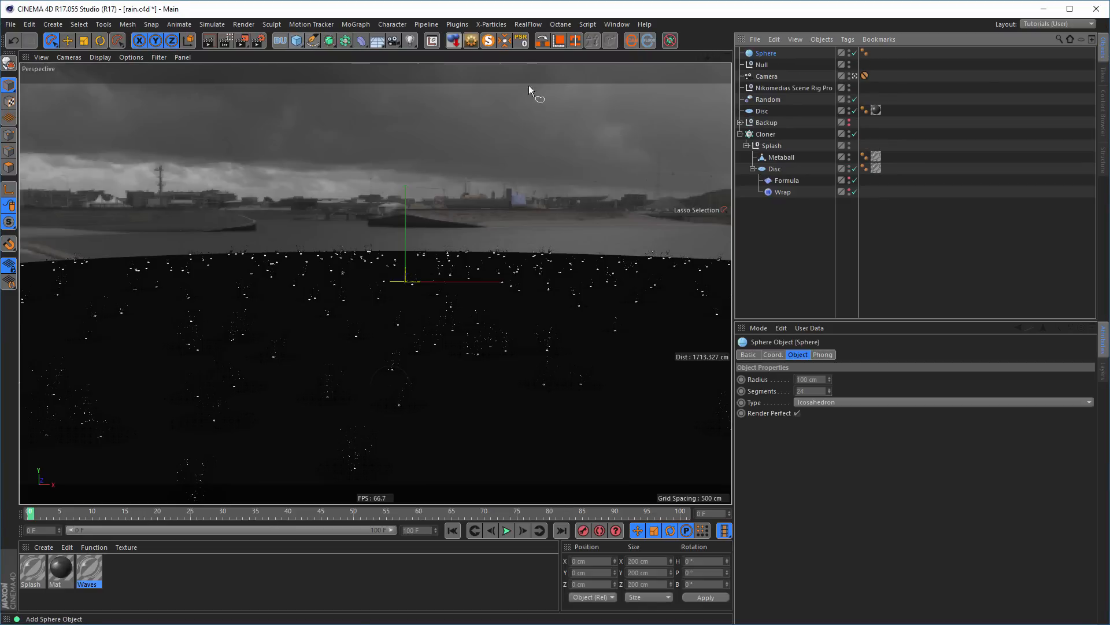
double_click(813, 390)
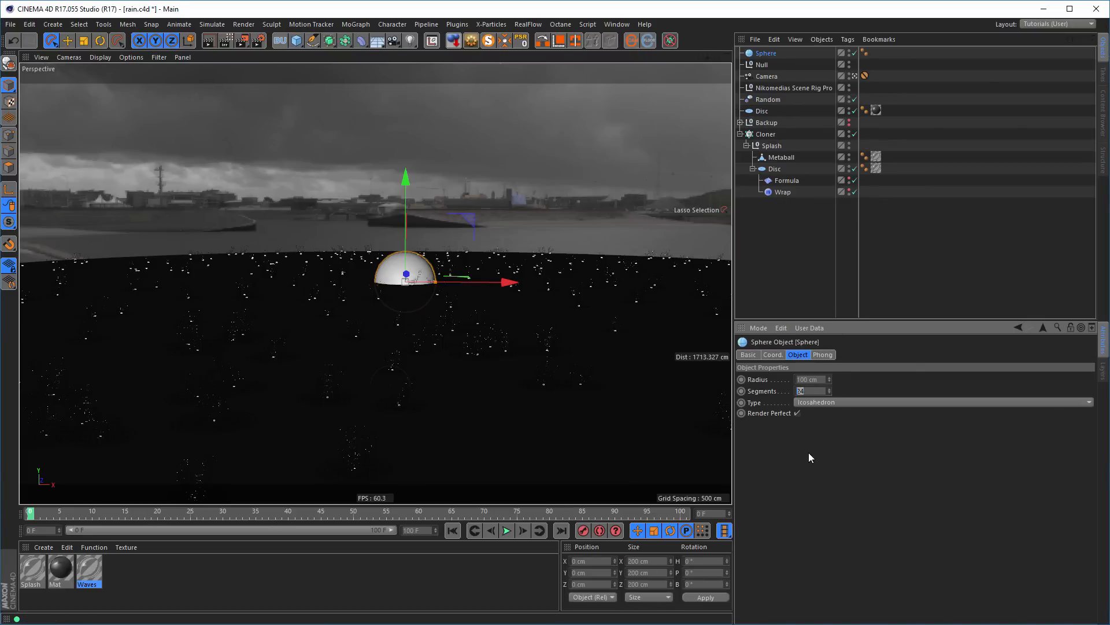
text(6)
key(Return)
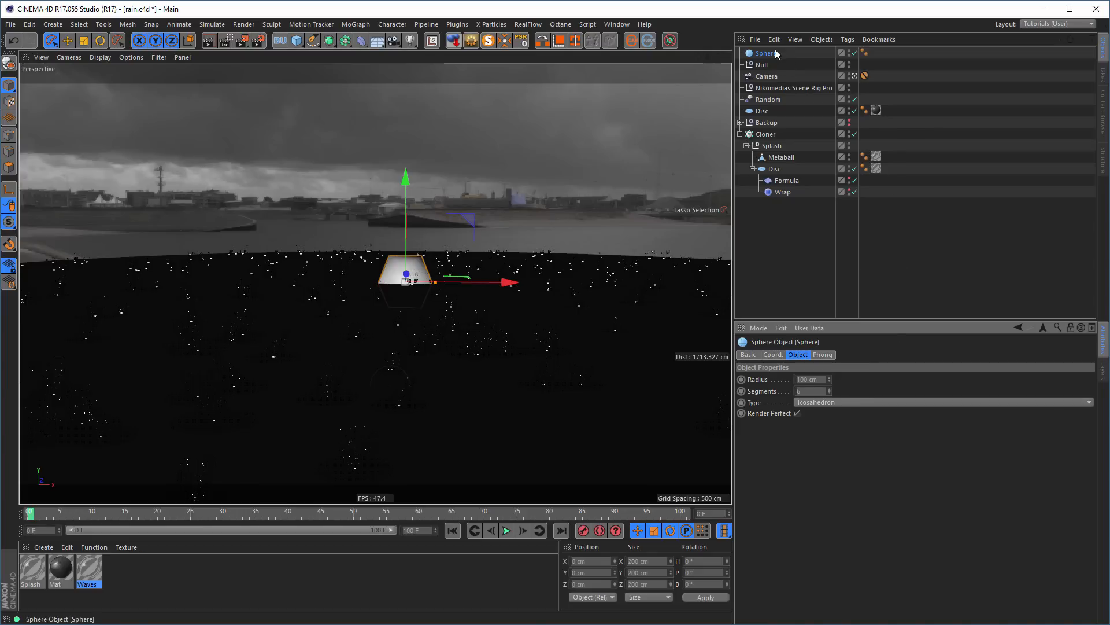
click(809, 380)
text(2)
key(Return)
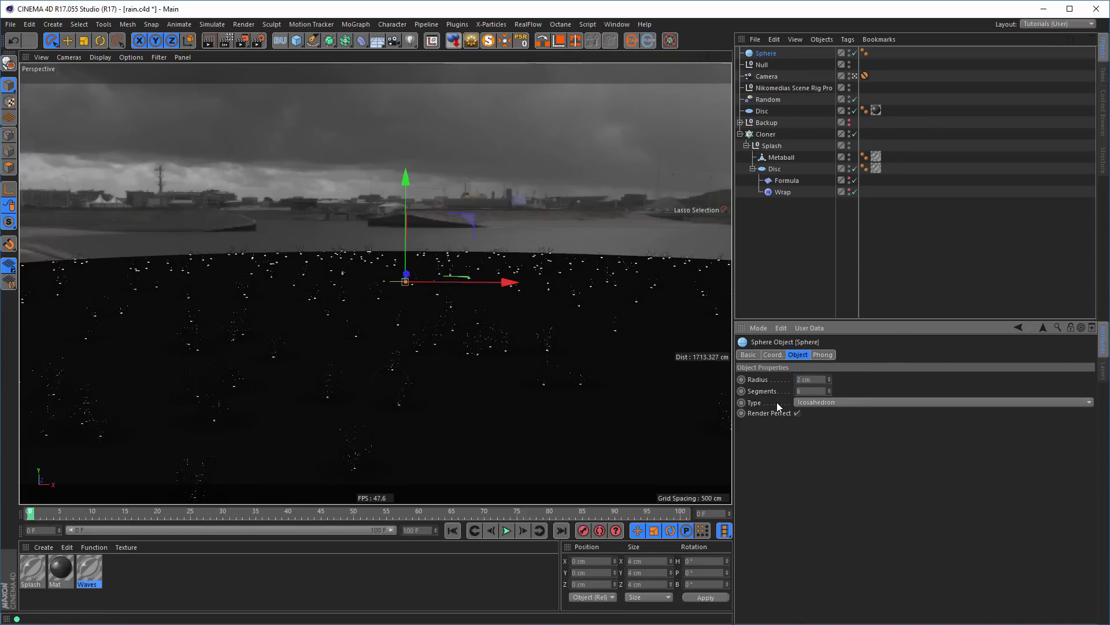
- Set the Sphere's radius to 5 cm
click(809, 380)
text(5)
key(Return)
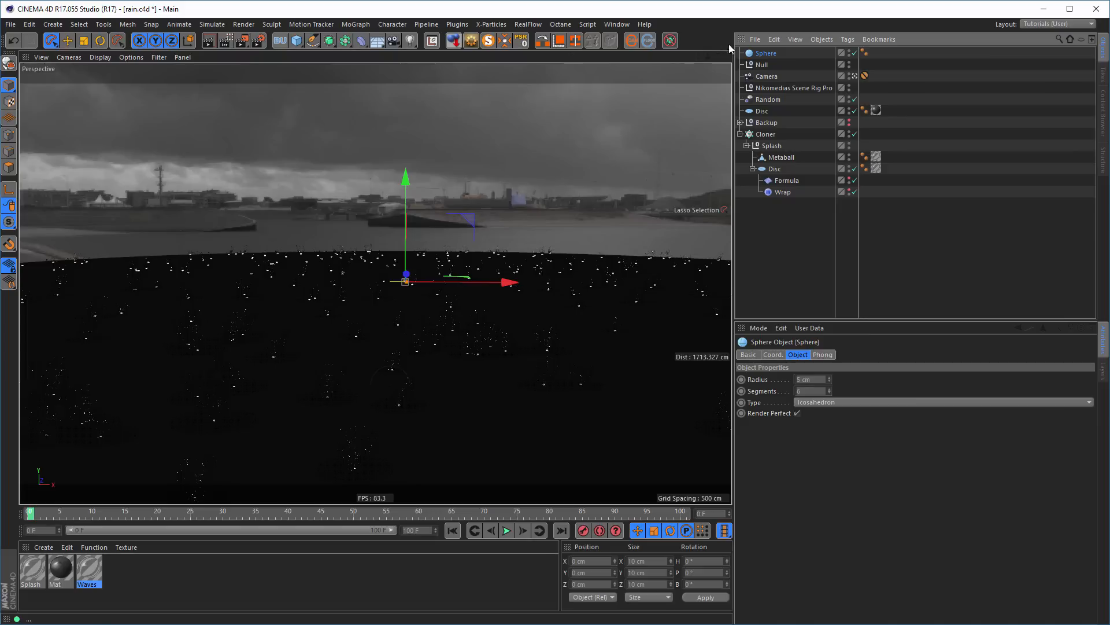
- Collapse the existing Cloner's hierarchy, rename it as Splashes, and place the Sphere below it in the object list
click(741, 134)
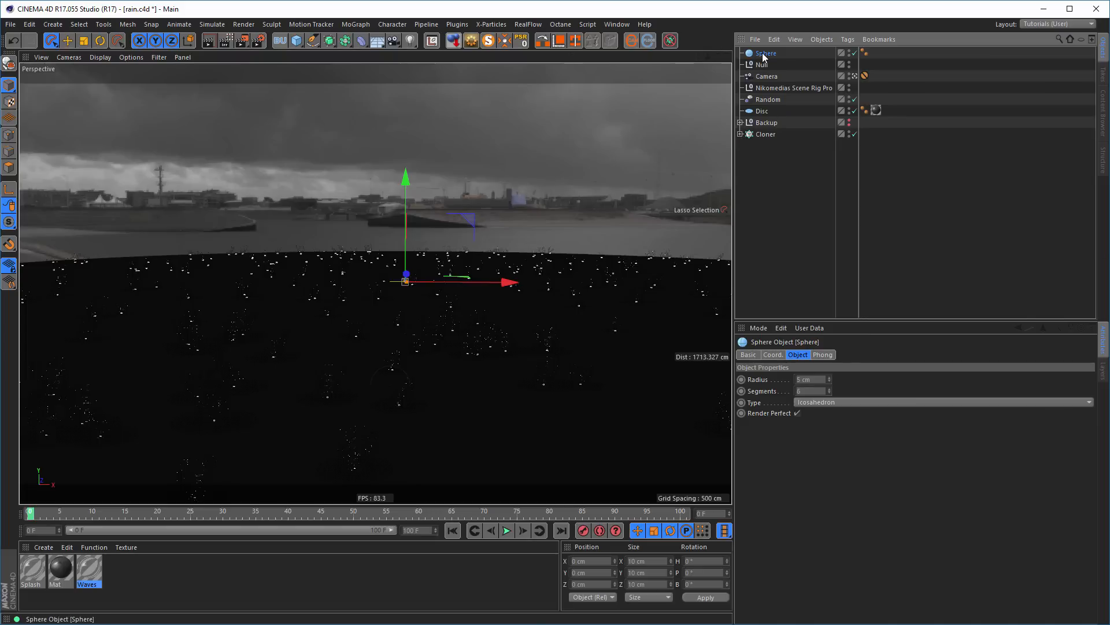
double_click(766, 134)
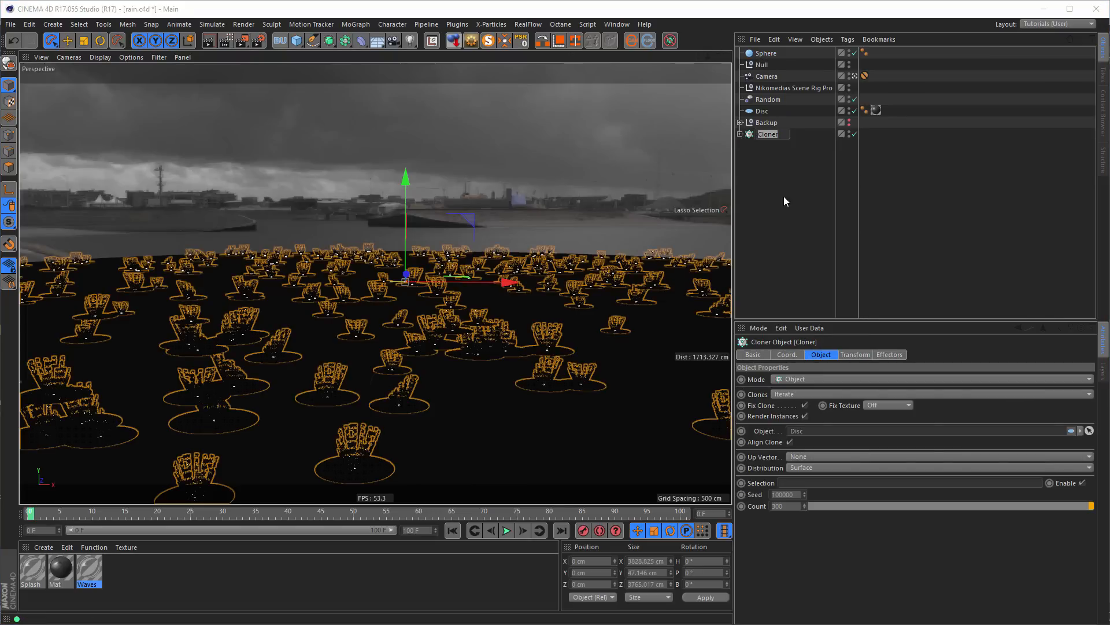
text(Splashes)
key(Return)
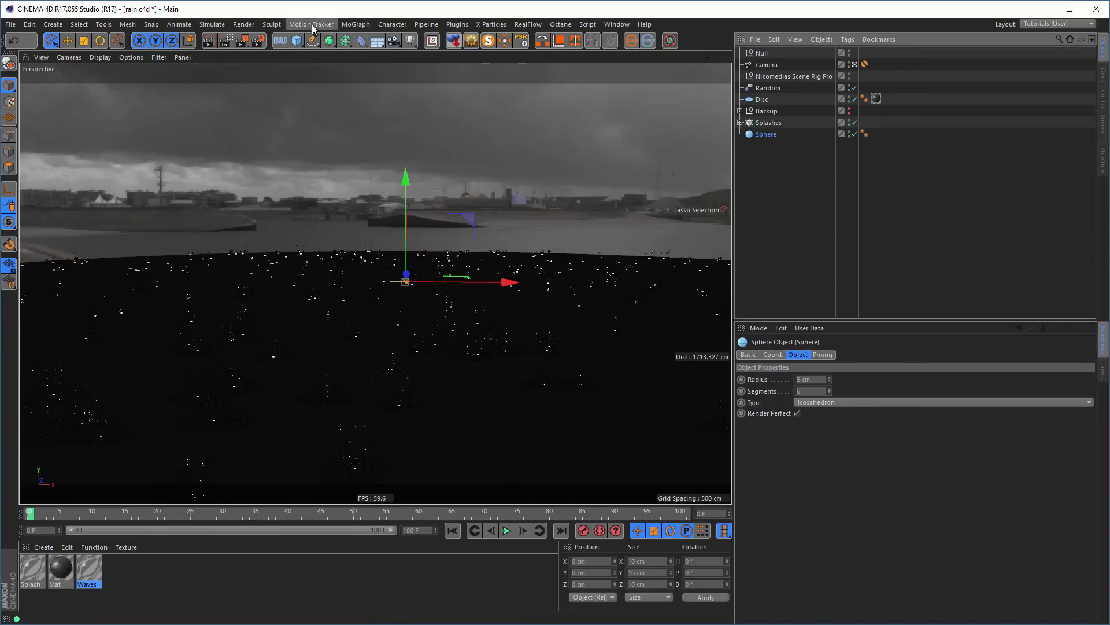
- Add a new Cloner as the parent of the Sphere and rename it as Drops
click(347, 25)
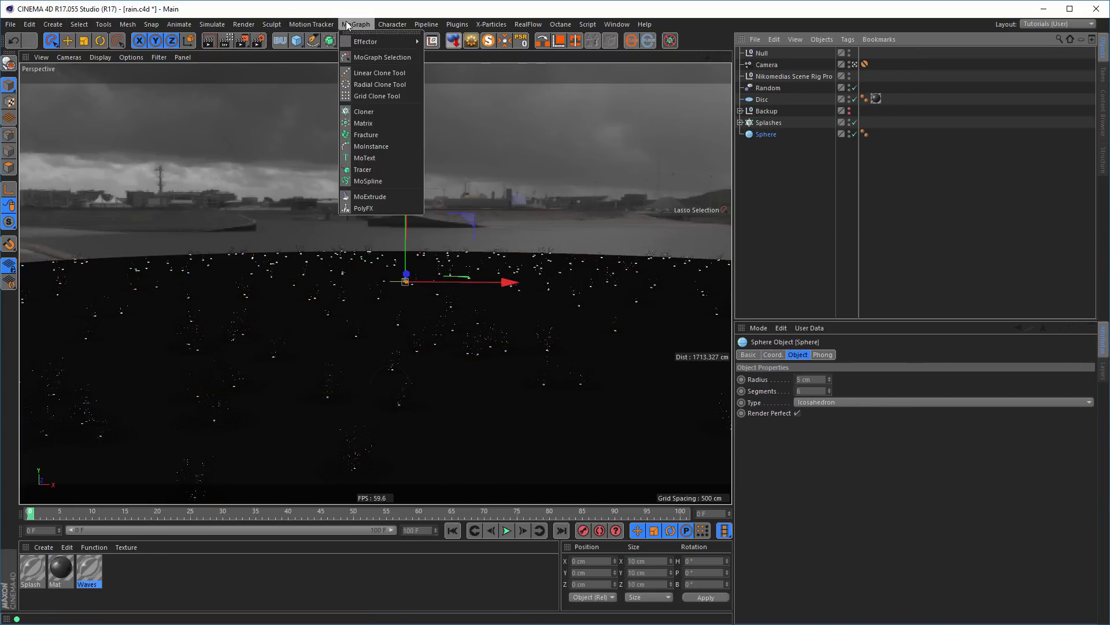
alt+click(365, 113)
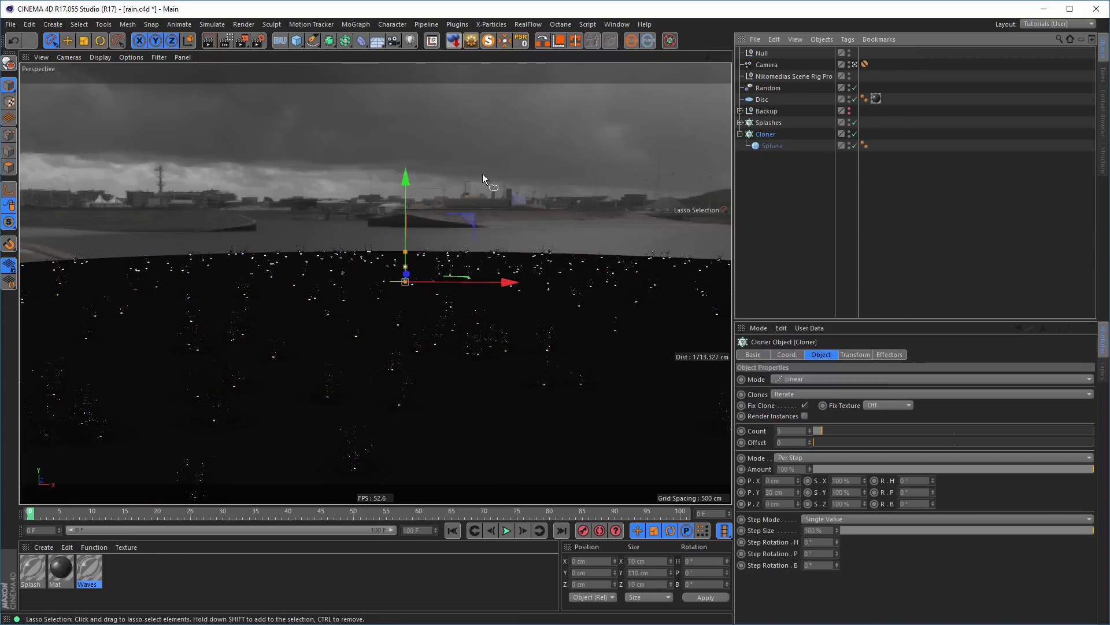
double_click(768, 134)
text(Dr)
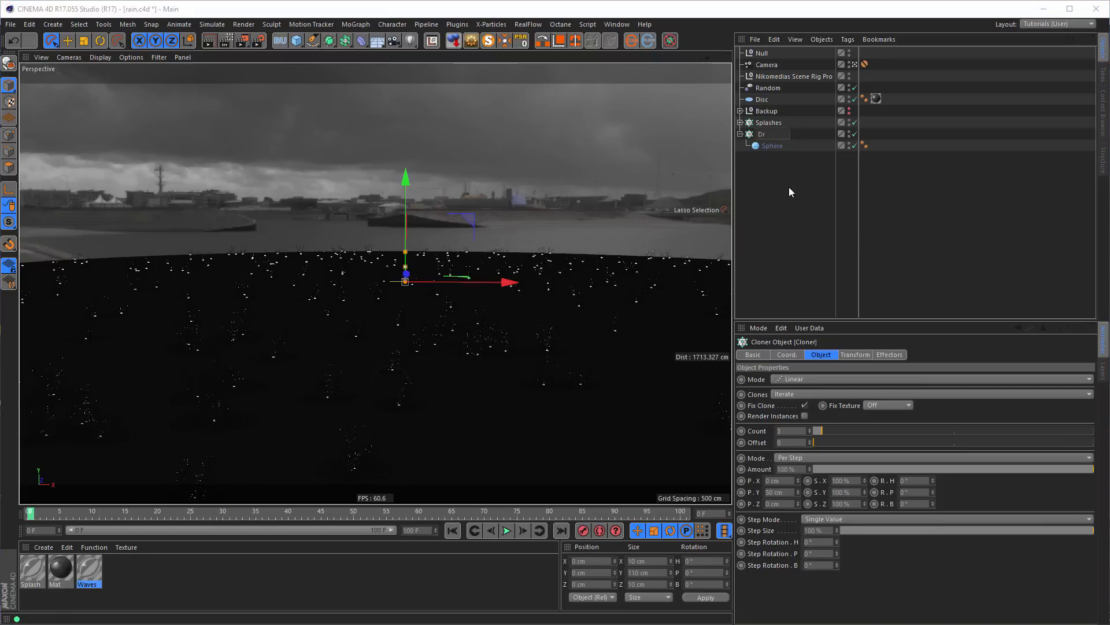
text(ops)
key(Return)
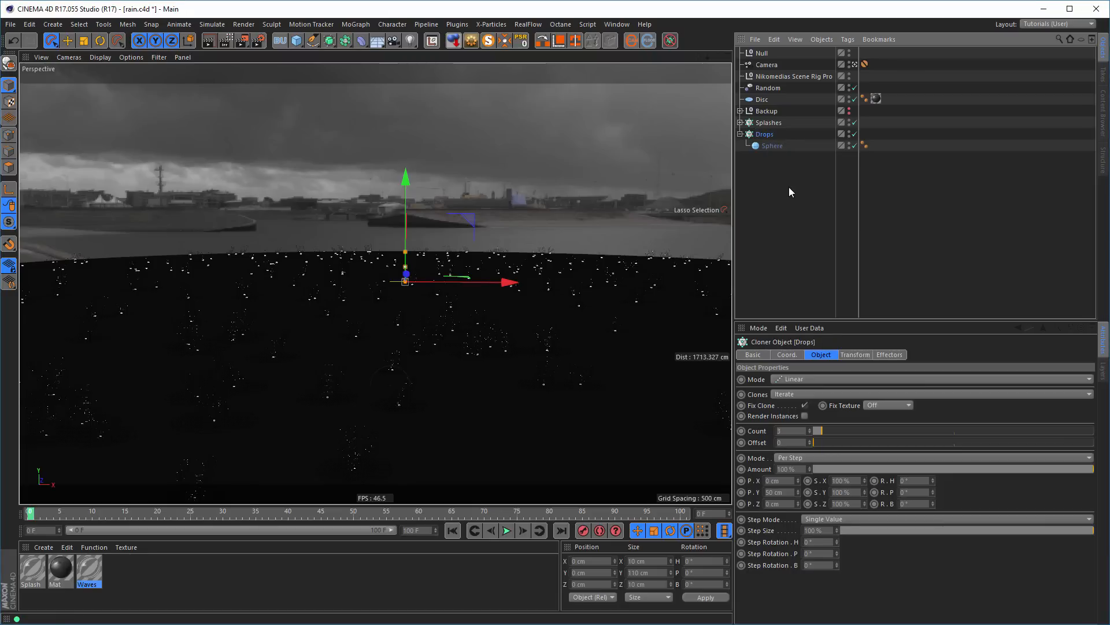
- Set the Drops cloner's mode to Grid Array
click(775, 148)
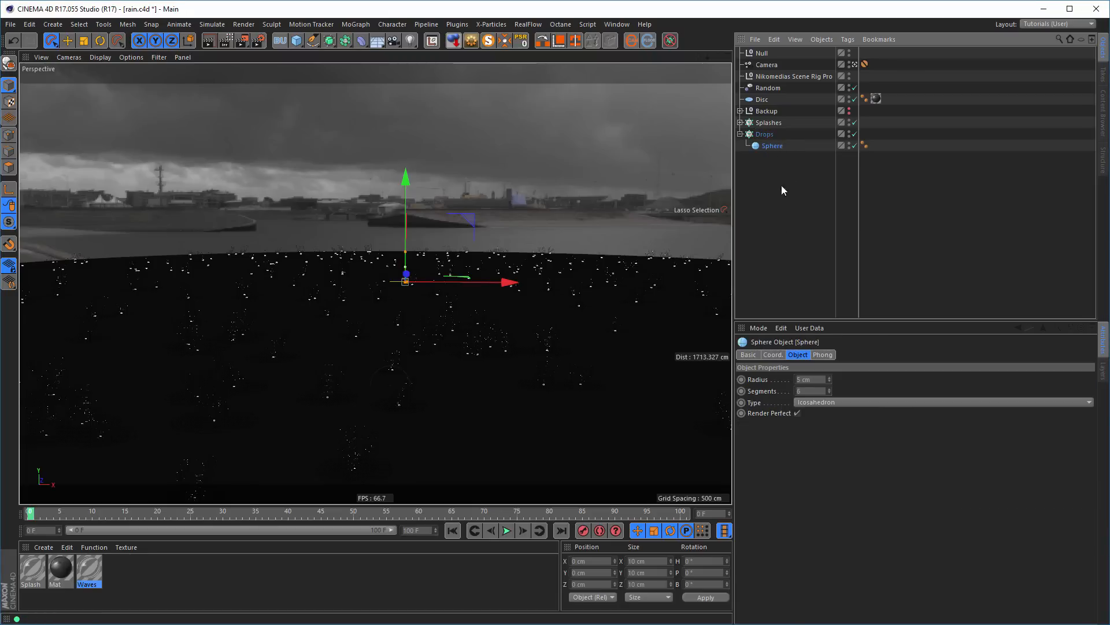
click(770, 137)
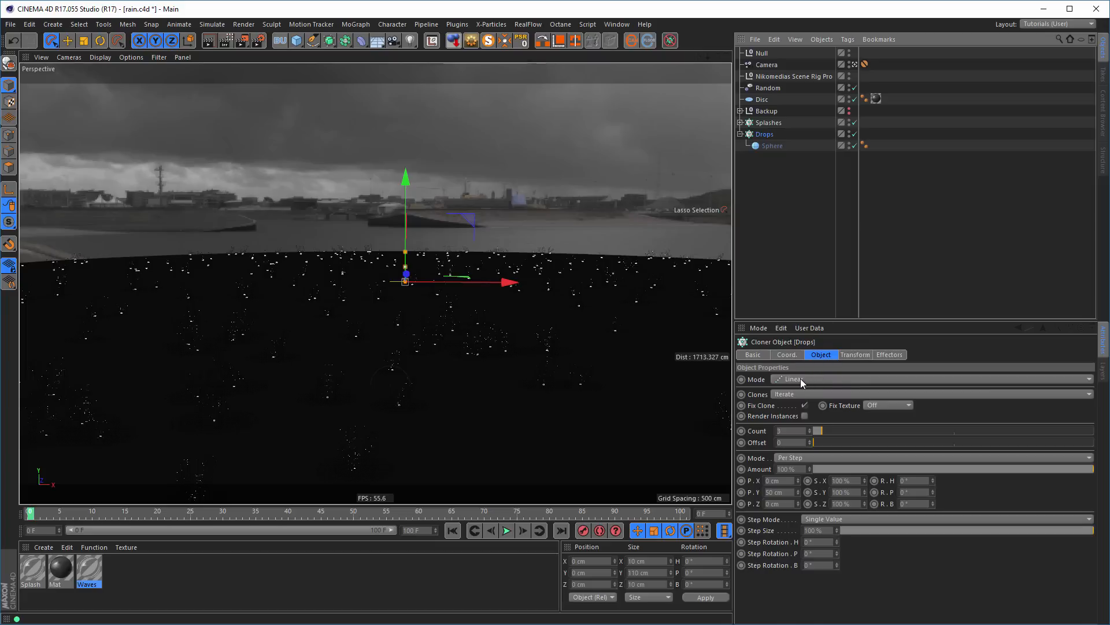
click(800, 379)
click(818, 422)
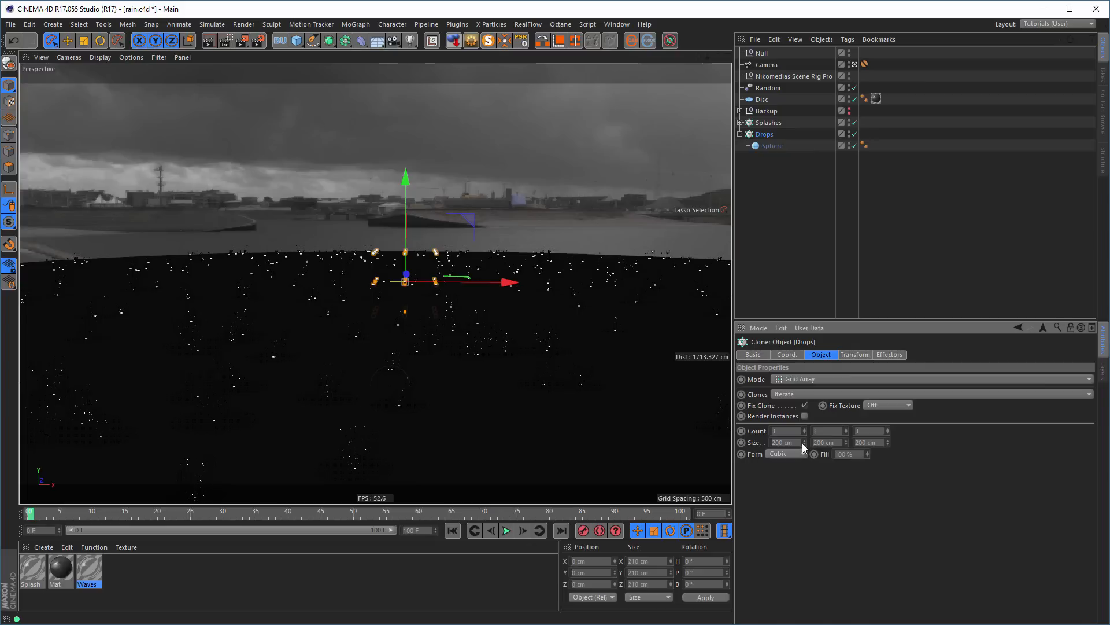
- In the top view, stretch the Drops grid across the ground disc to about 3859 cm in X and 3724 cm in Z
middle_click(501, 341)
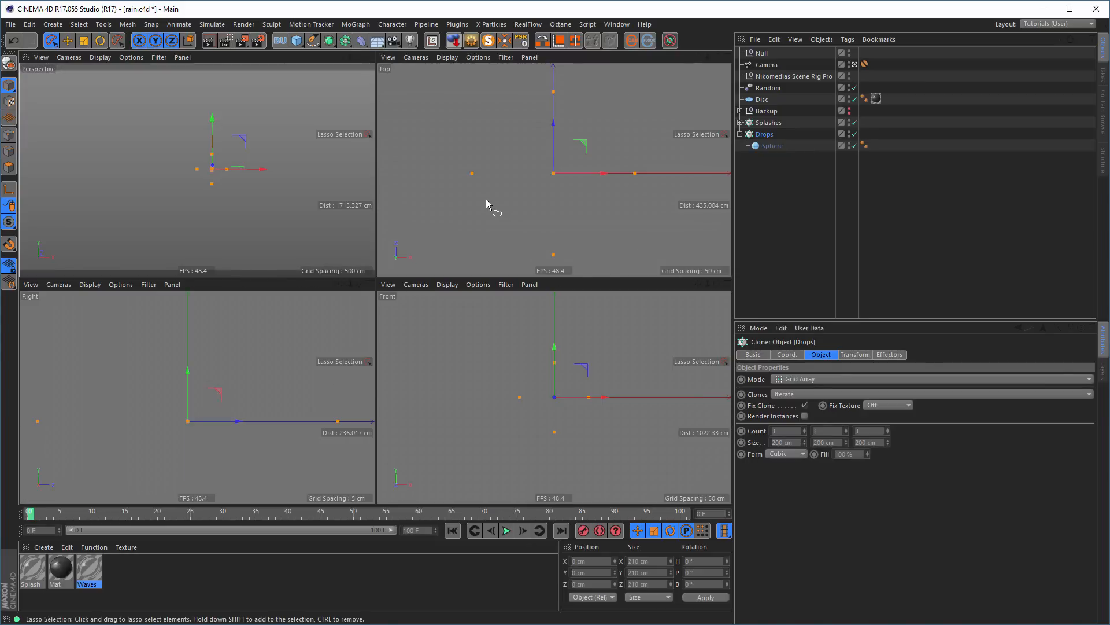
middle_click(486, 199)
scroll(350, 269, down, 5)
scroll(321, 278, up, 2)
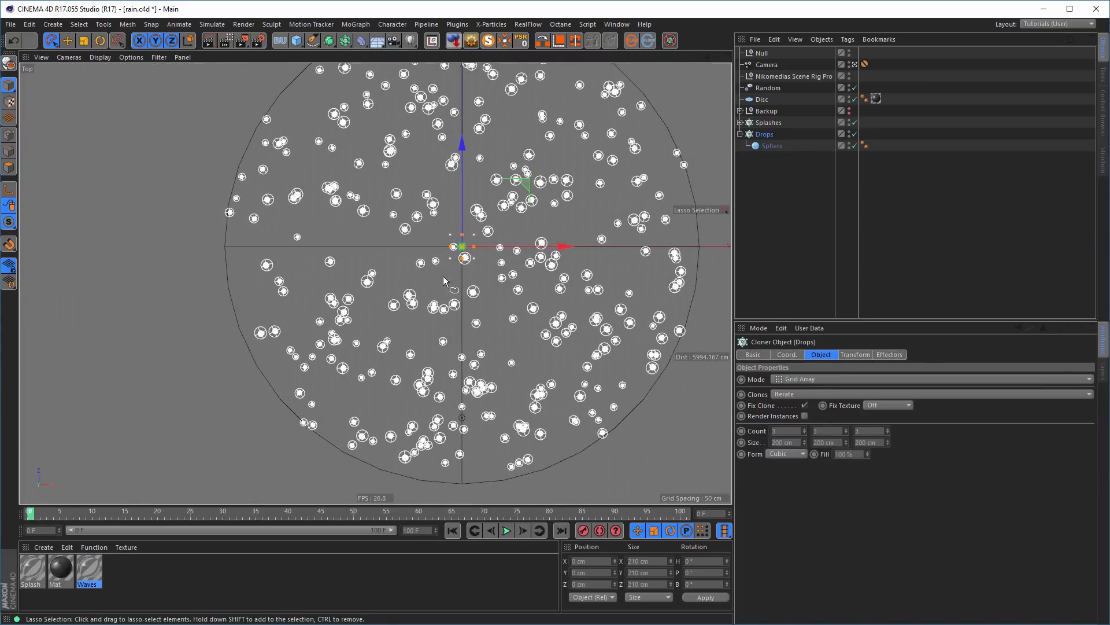
drag(474, 247, 694, 249)
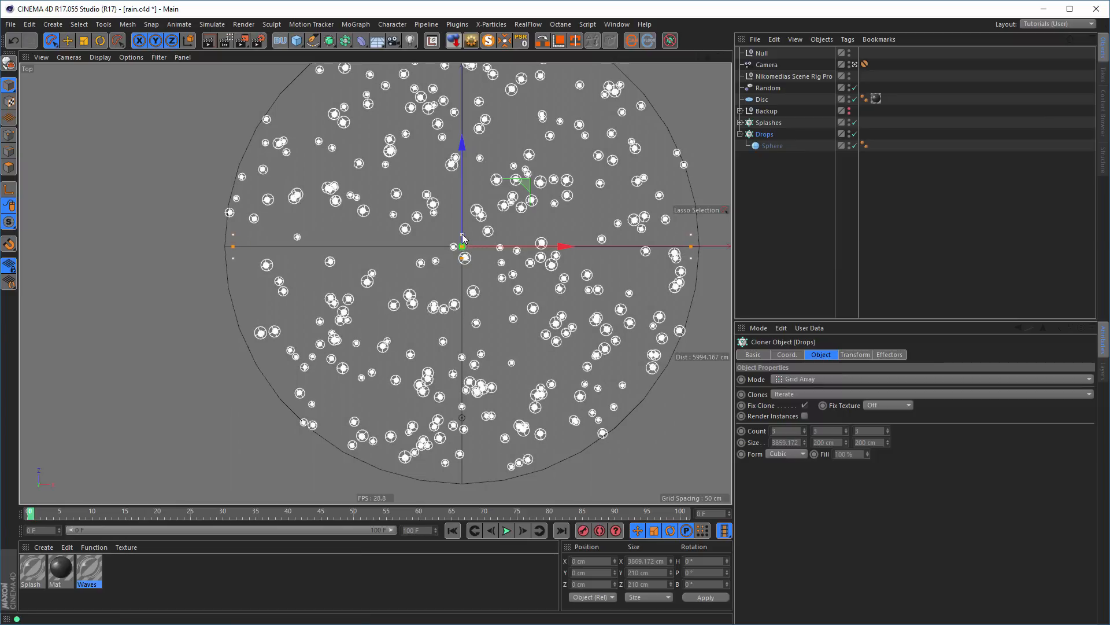
drag(463, 235, 468, 58)
drag(462, 445, 465, 475)
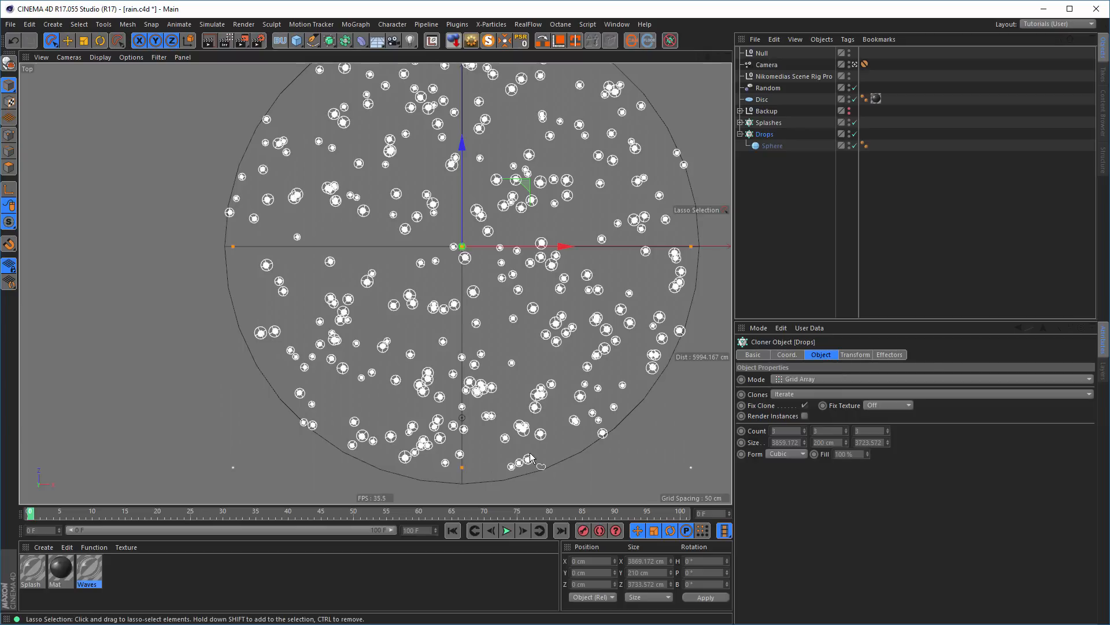
- Raise the Drops cloner to about 205 cm in Y and stretch its grid height to about 377 cm
middle_click(530, 455)
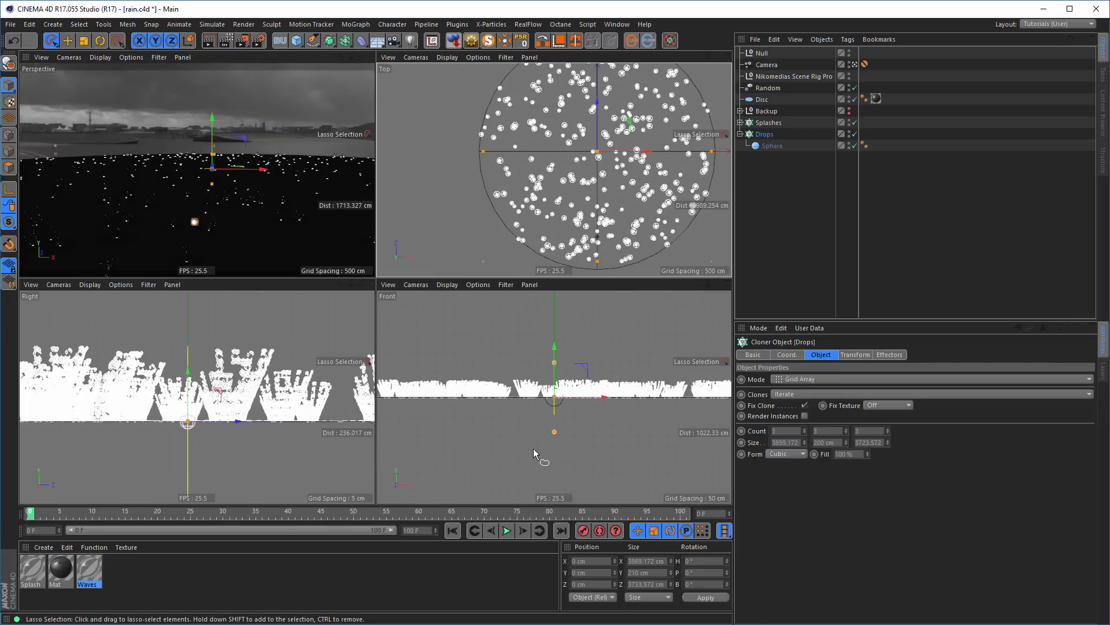
scroll(511, 428, down, 3)
alt+middle_drag(508, 427, 463, 429)
drag(498, 360, 500, 306)
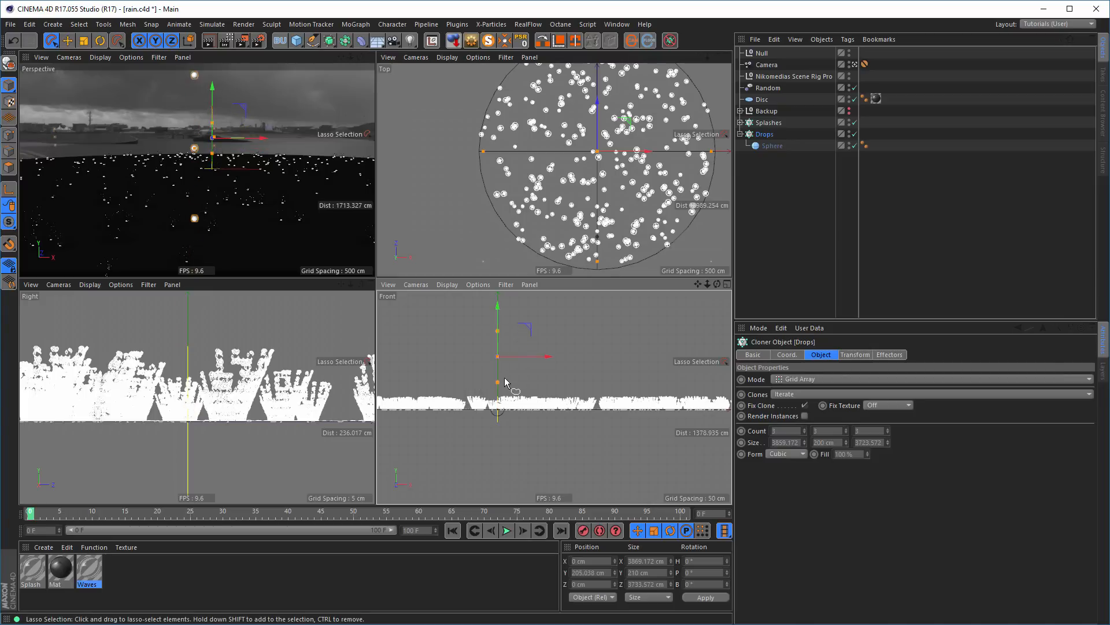
drag(498, 386, 501, 410)
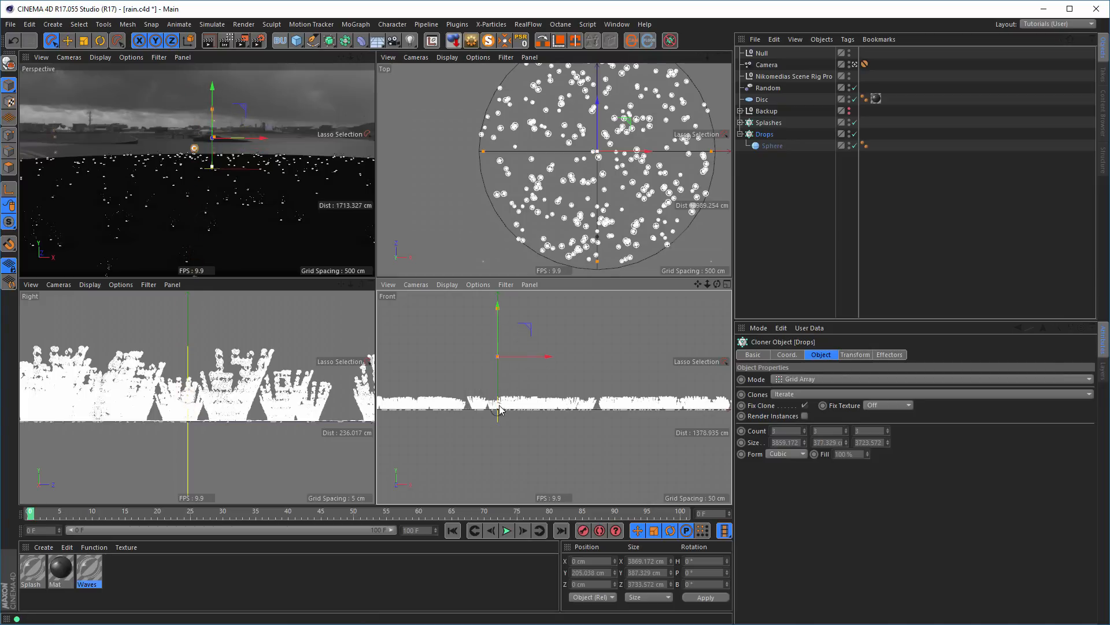
middle_click(281, 229)
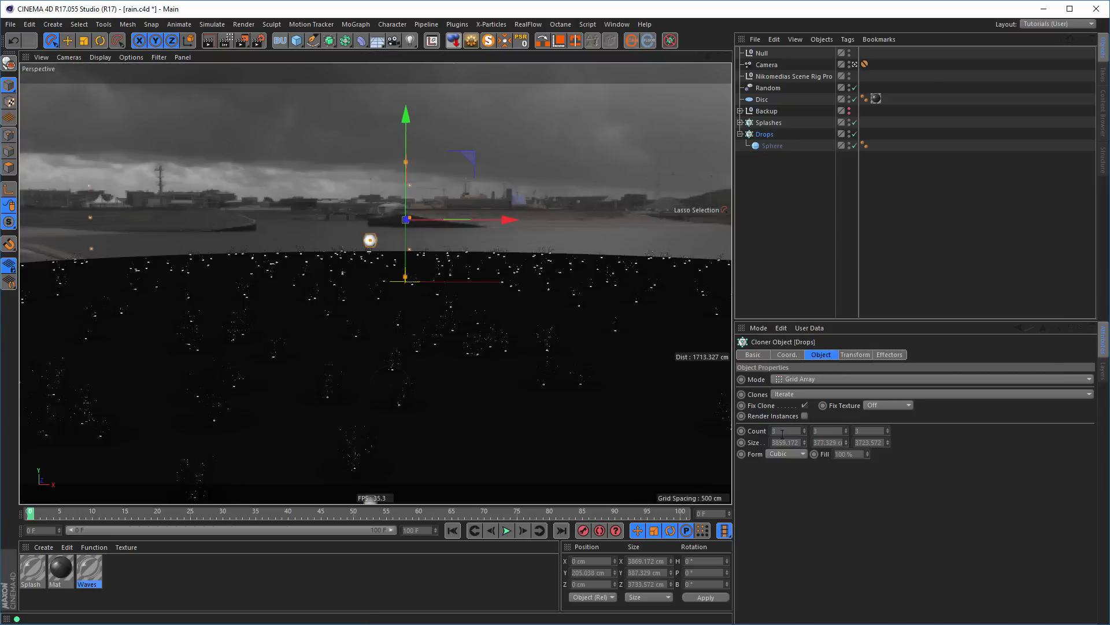
- Enable Render Instances on the Drops cloner and set its grid count to 20 × 20 × 20
click(782, 431)
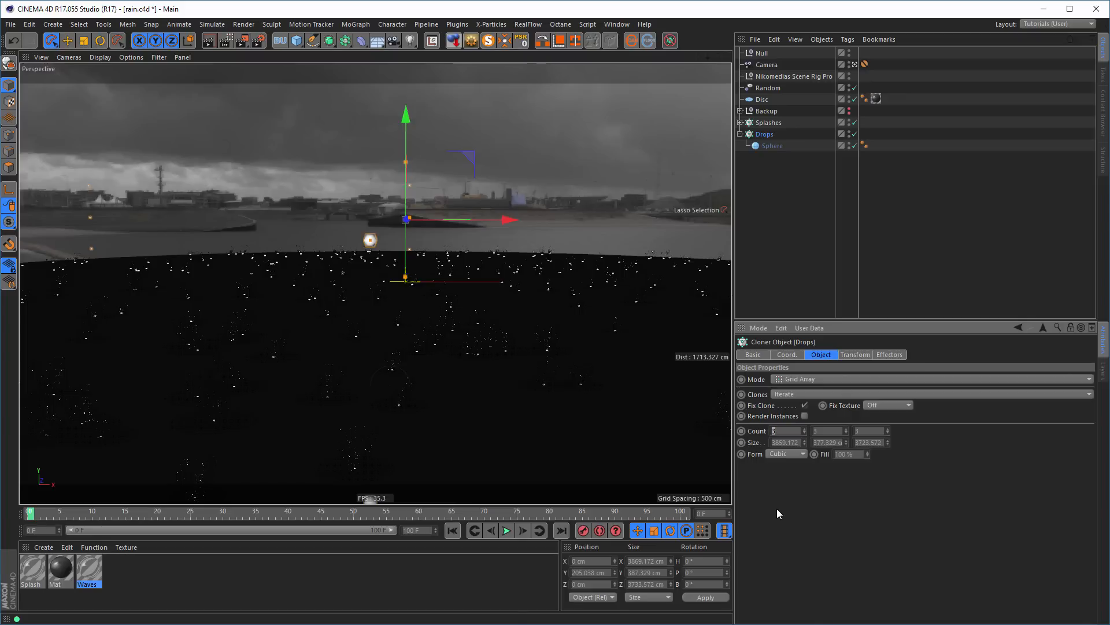
click(805, 416)
text(20)
key(Tab)
text(20)
key(Tab)
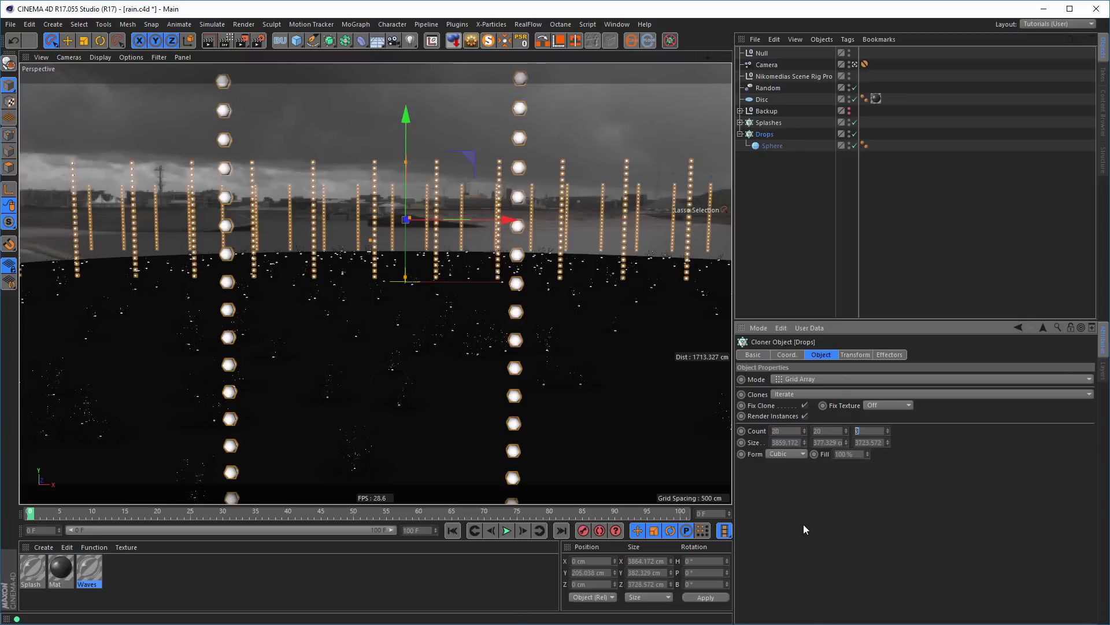
key(Return)
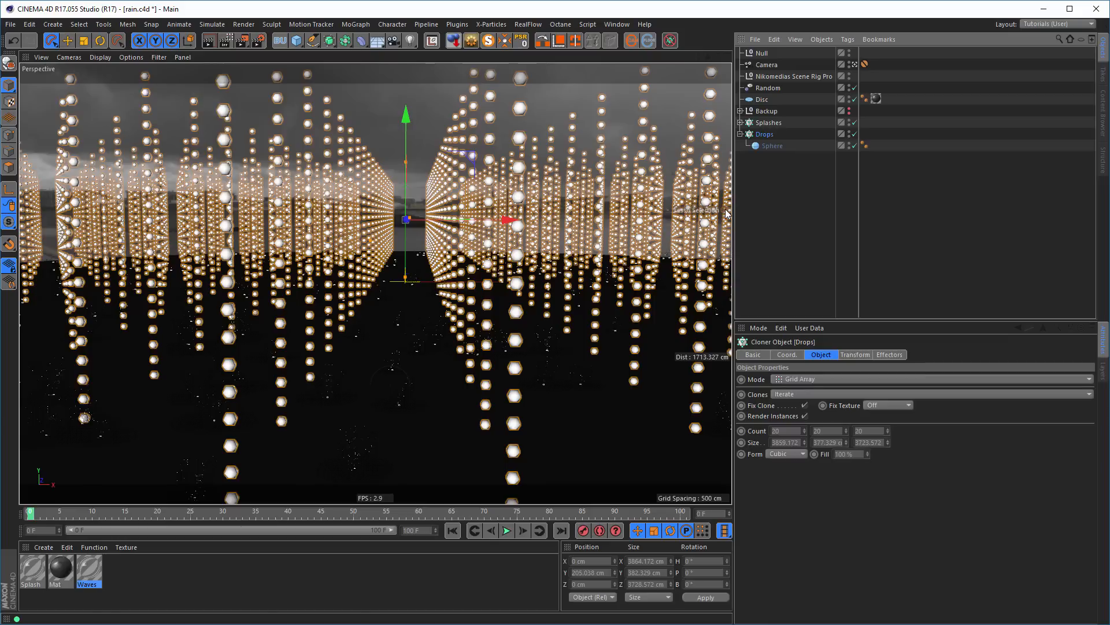
- Add a Random effector to the Drops cloner and set its X position variation to 100 cm
click(354, 24)
mouse_move(359, 42)
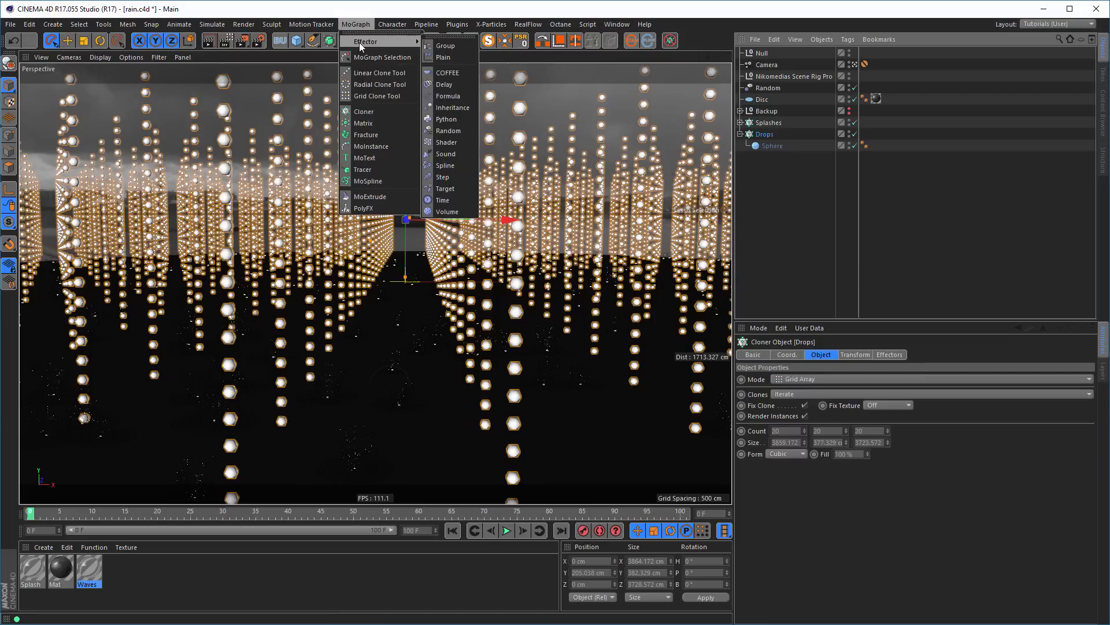
click(440, 136)
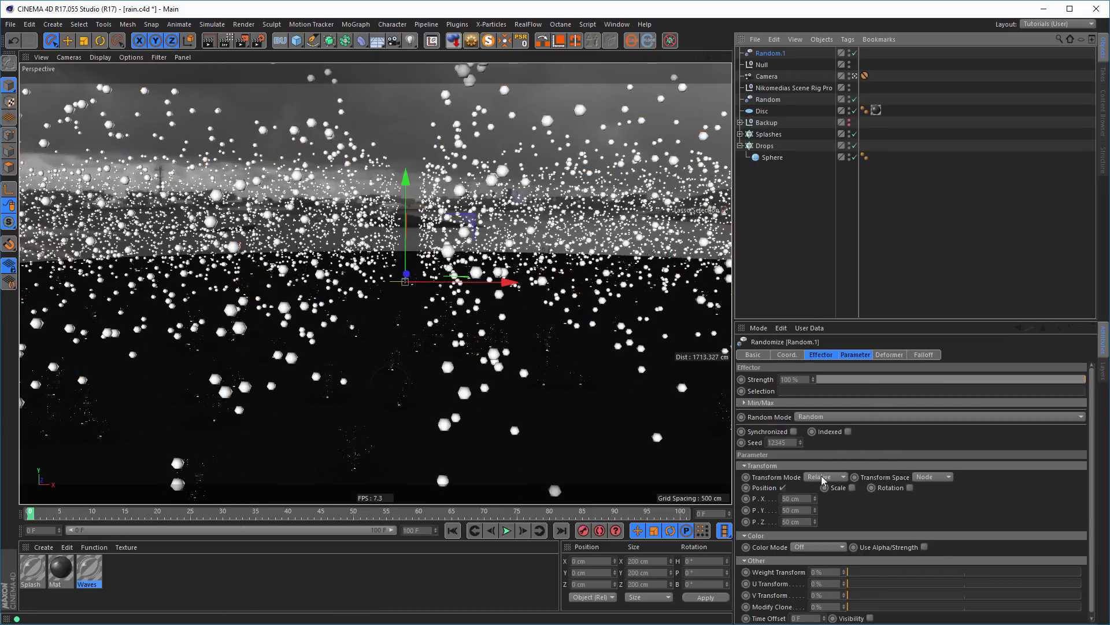
click(808, 498)
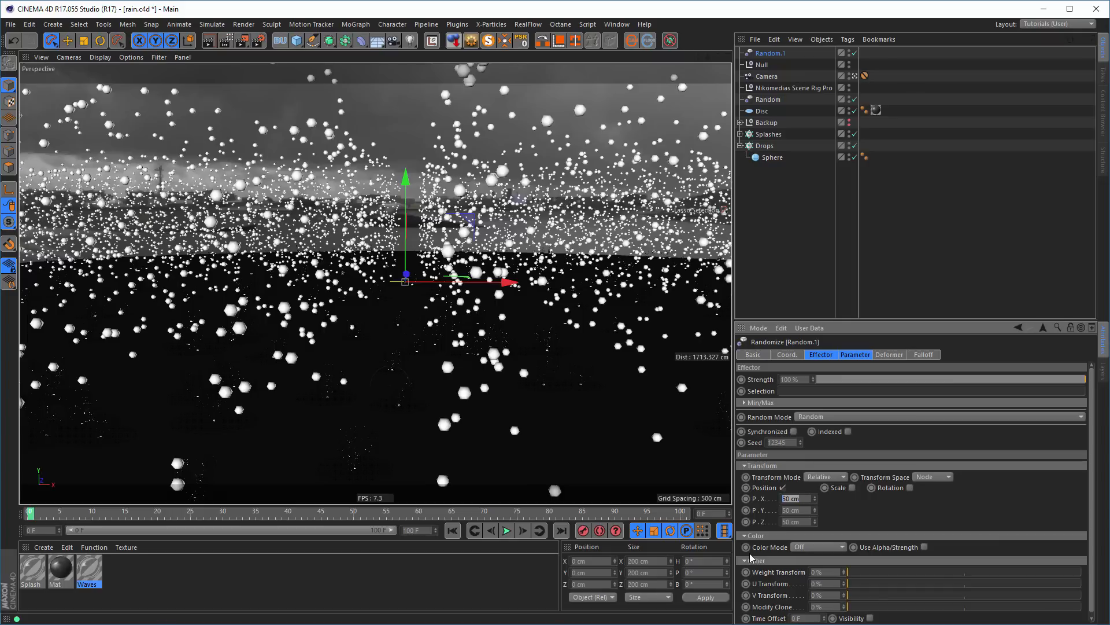
text(100)
key(Return)
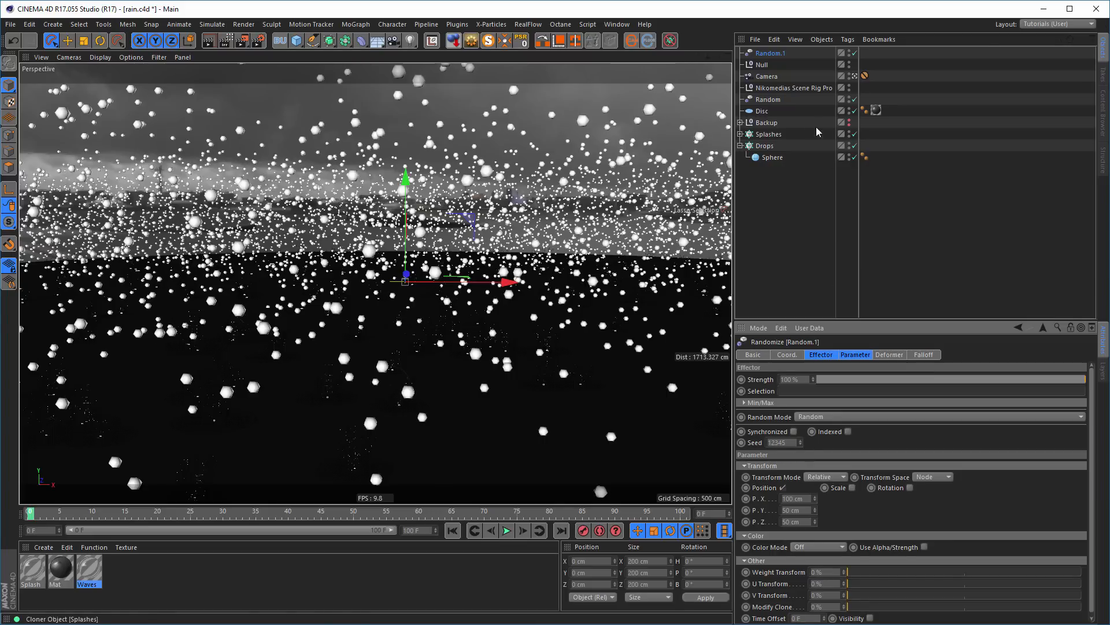
- Increase the Drops cloner's Y grid size to 500 cm and then to 700 cm
click(764, 146)
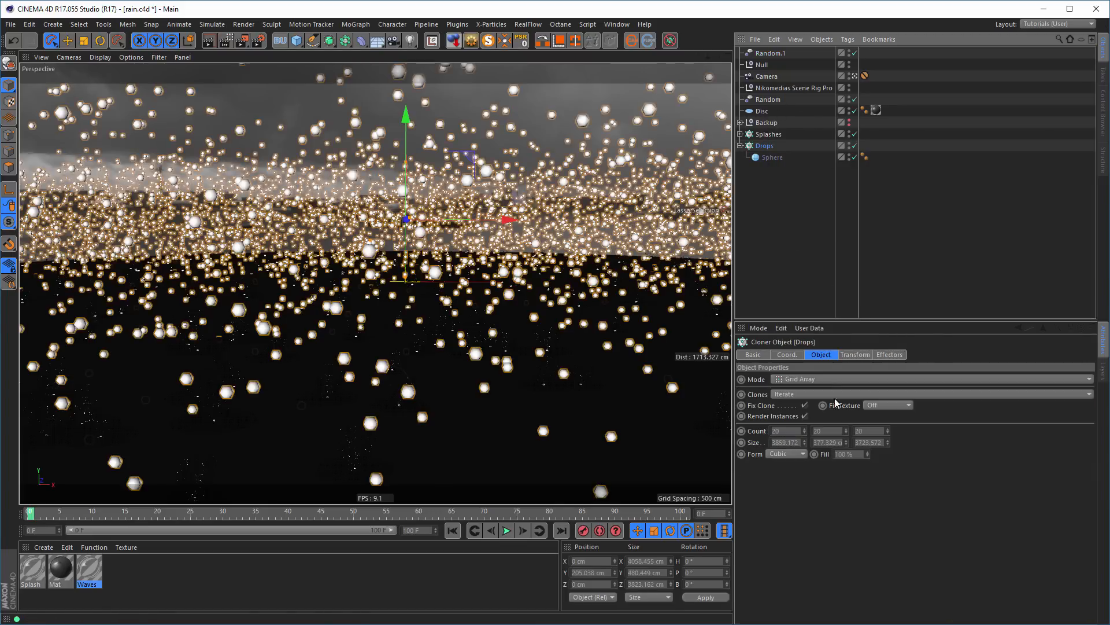
double_click(828, 443)
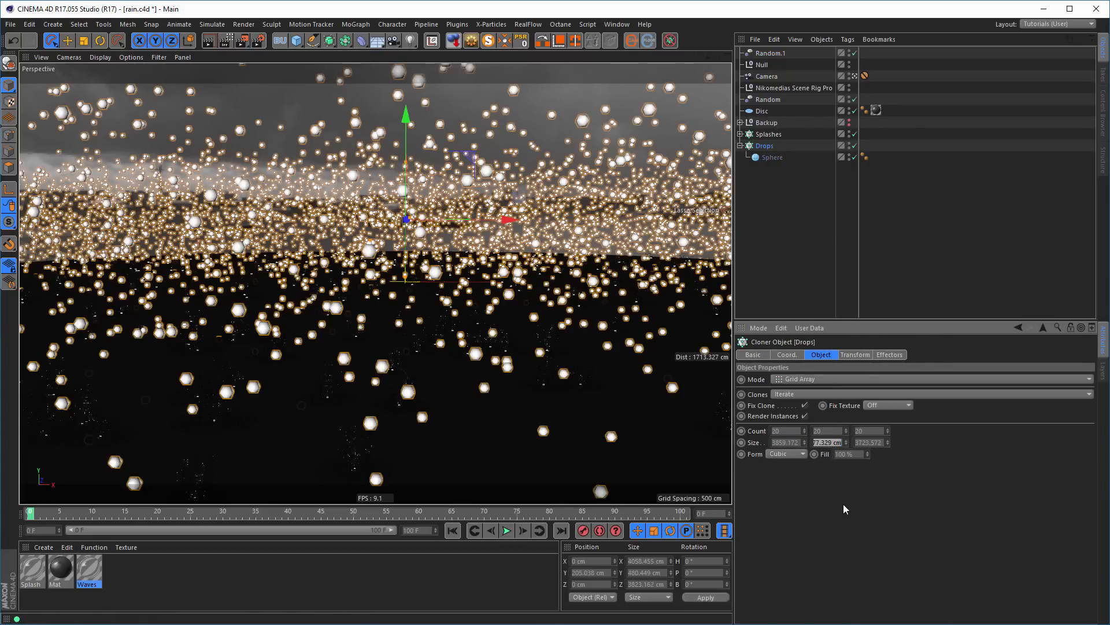
text(500)
key(Return)
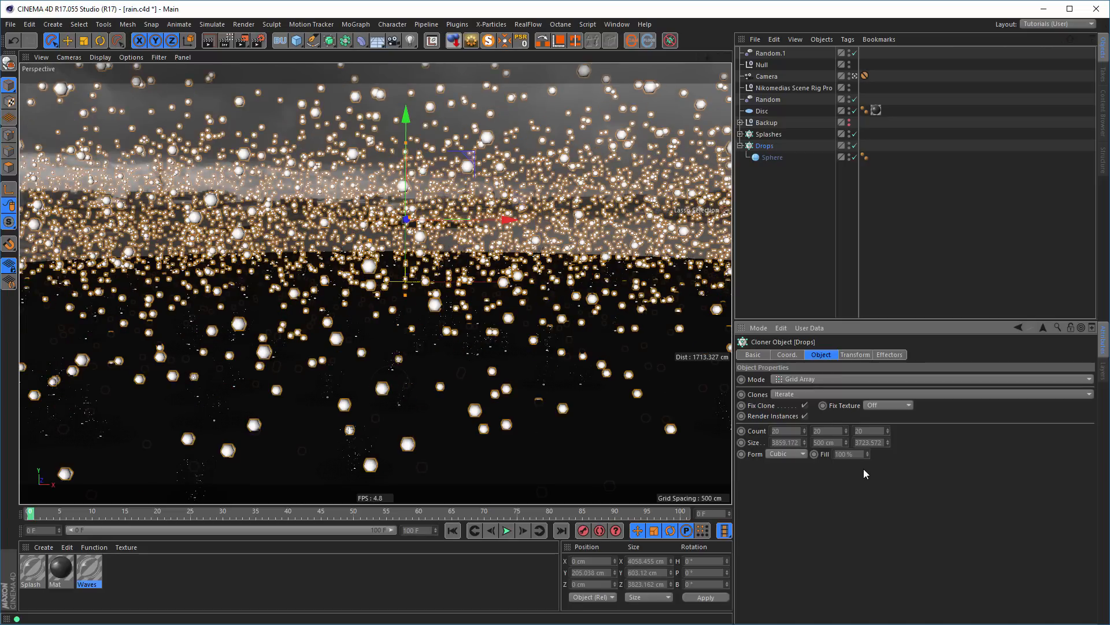
double_click(826, 442)
text(700)
key(Return)
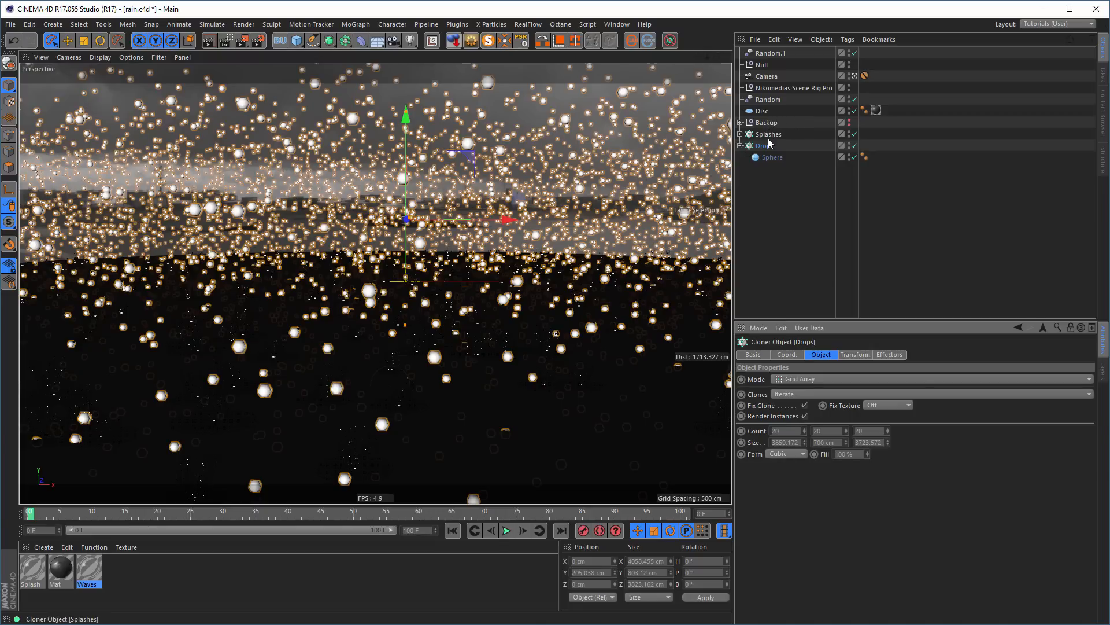
- Reduce the Drops cloner's Y count to 10
double_click(813, 430)
key(Return)
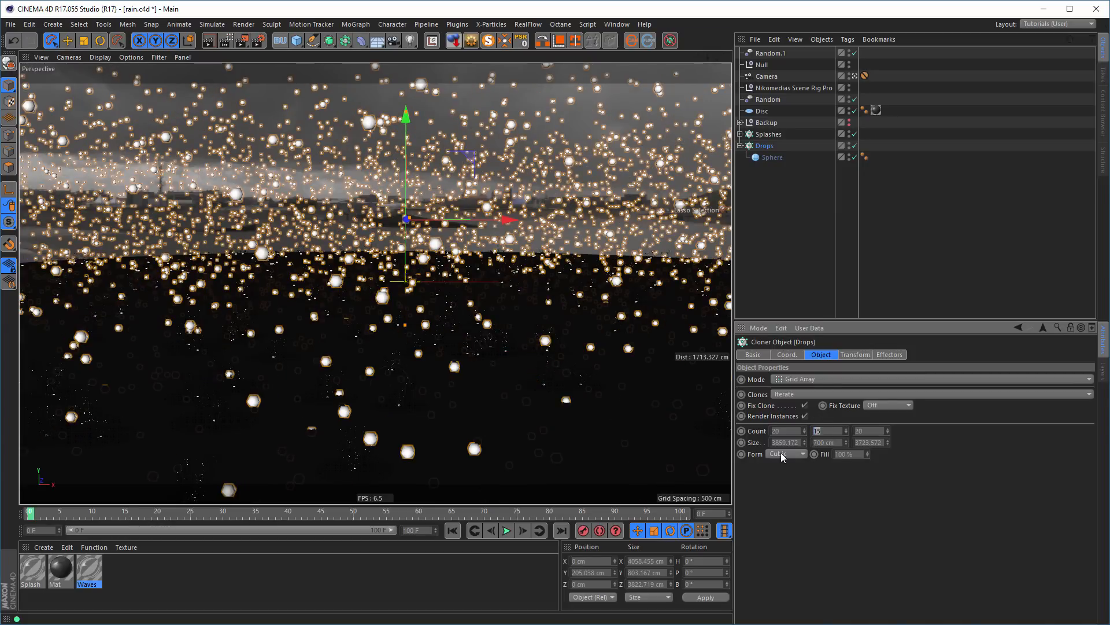
text(10)
key(Return)
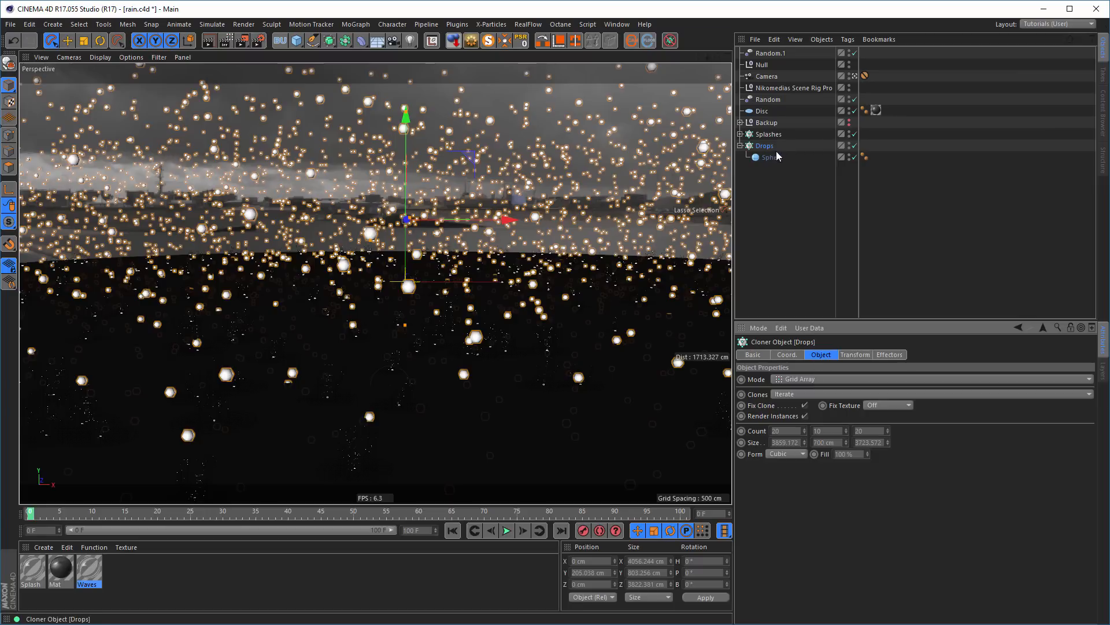
- Move the new Random effector below the Drops cloner and rename it as Random Drops
drag(769, 53, 774, 180)
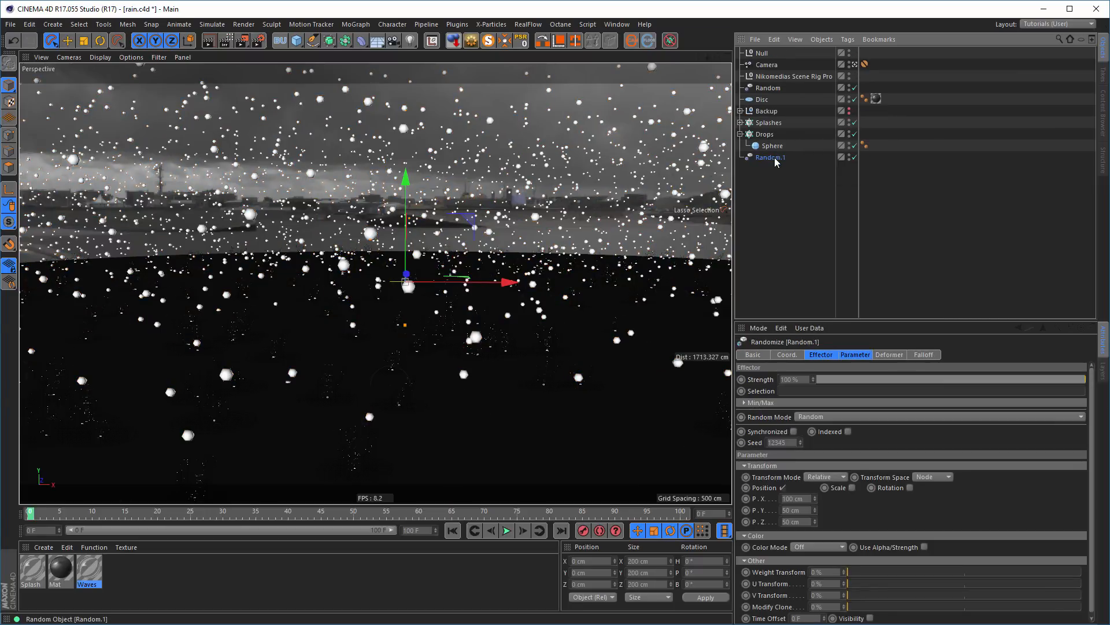
double_click(771, 158)
key(Right)
key(BackSpace)
key(BackSpace)
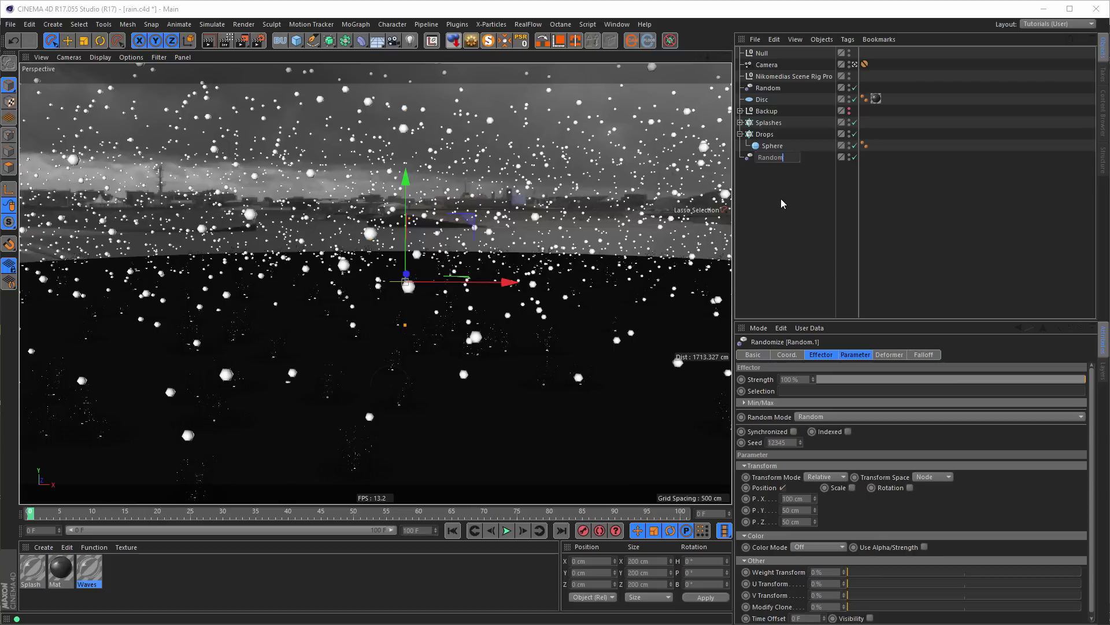
text(Drops)
key(Return)
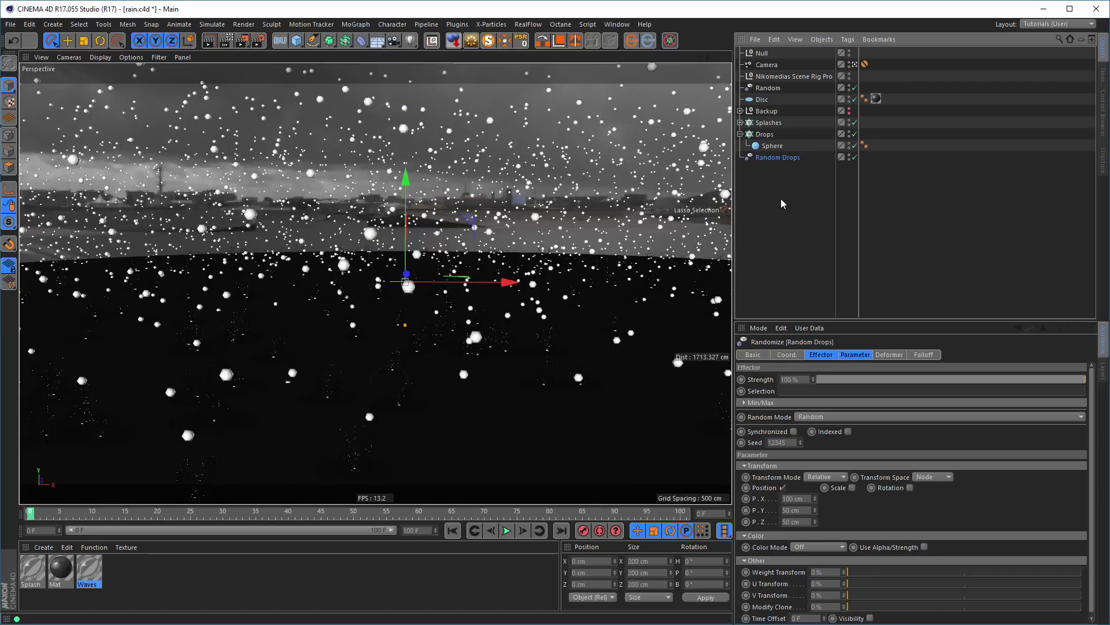
- Rename the Random effector above the Disc as Random Splash
click(766, 89)
double_click(764, 88)
key(Right)
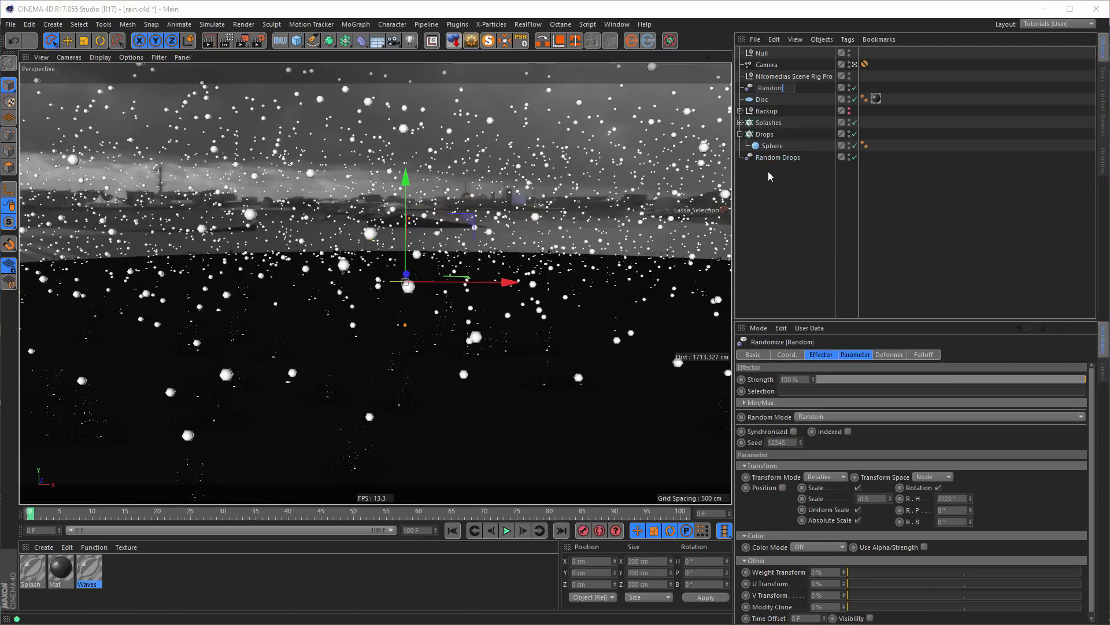
text(Spals)
key(BackSpace)
key(BackSpace)
key(BackSpace)
text(lash)
key(Return)
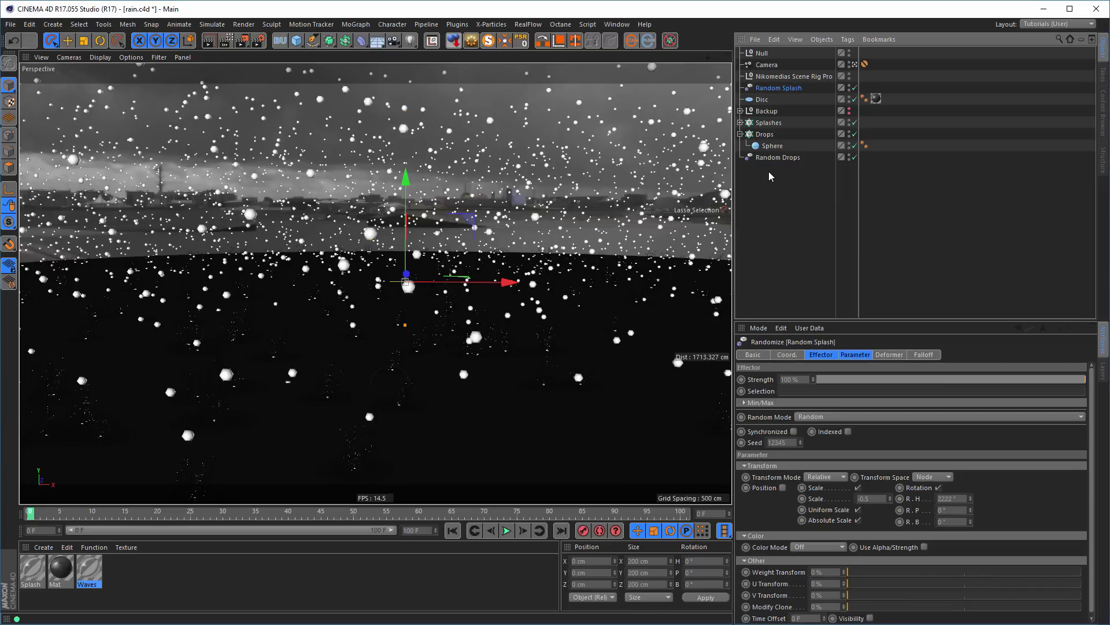
- Enable uniform scale variation on the Random Drops effector and set its scale to 3
click(775, 157)
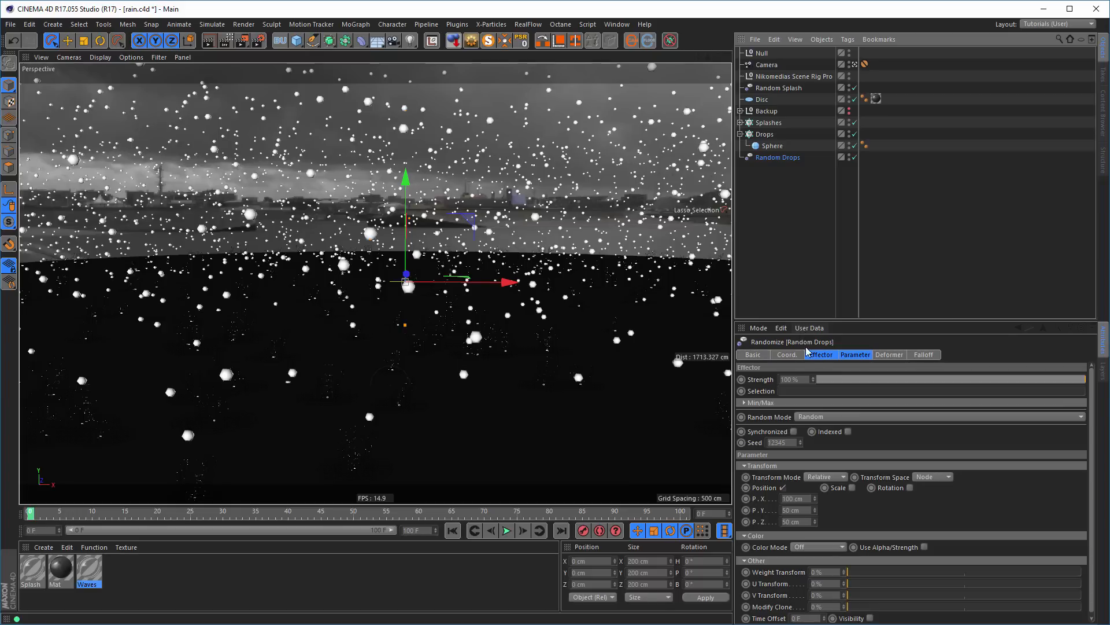
click(852, 488)
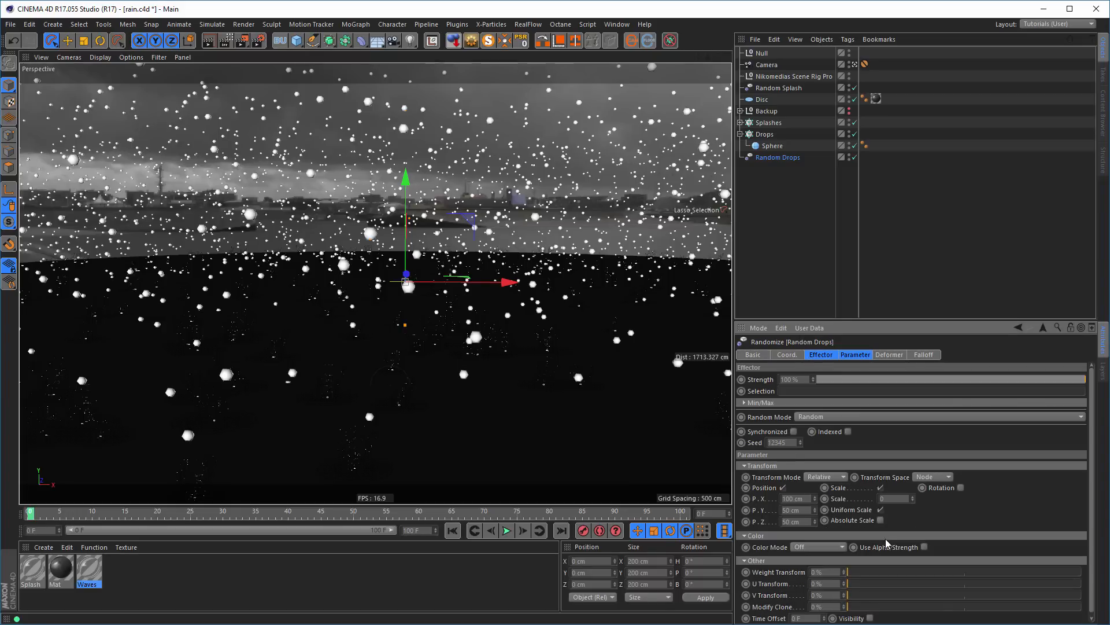
click(899, 498)
key(Return)
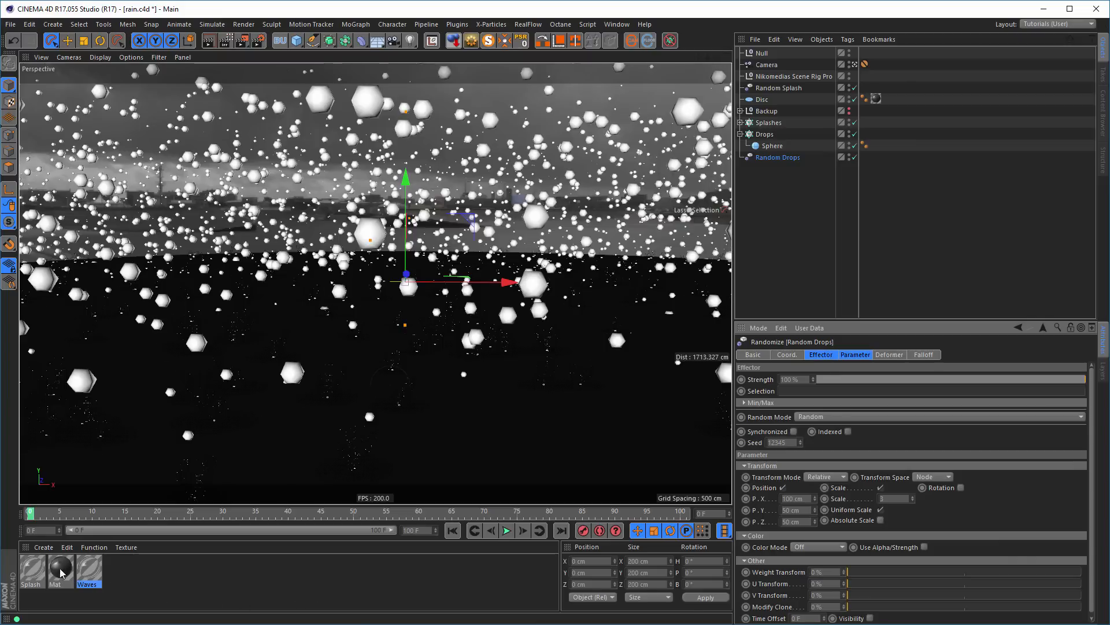
- Apply the Splash material to the Sphere inside the Drops cloner and save the scene
click(35, 569)
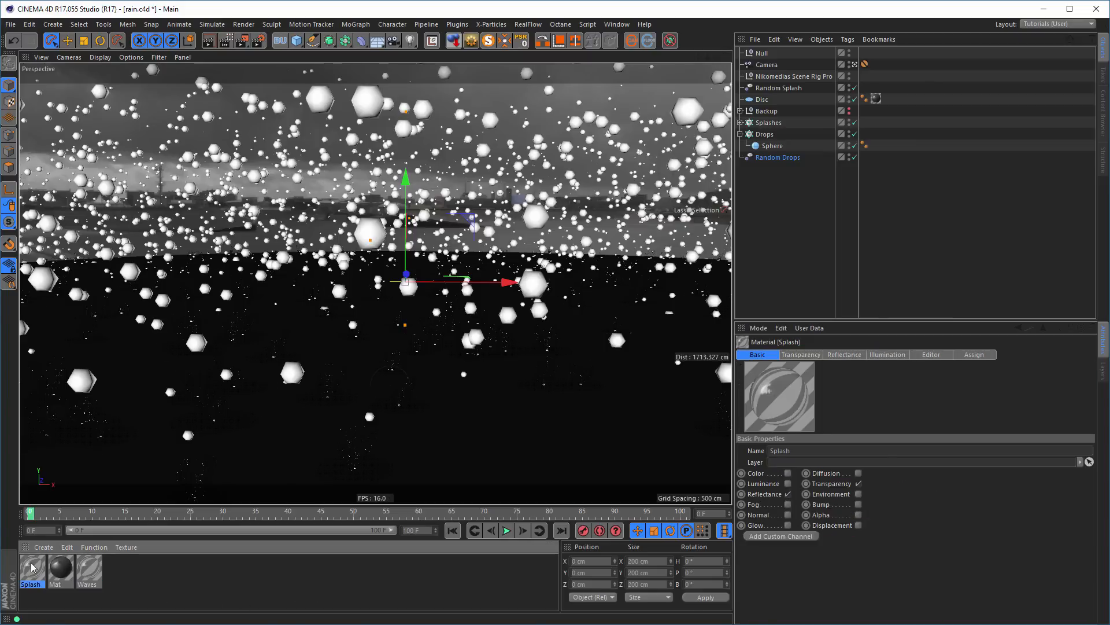
drag(33, 568, 778, 148)
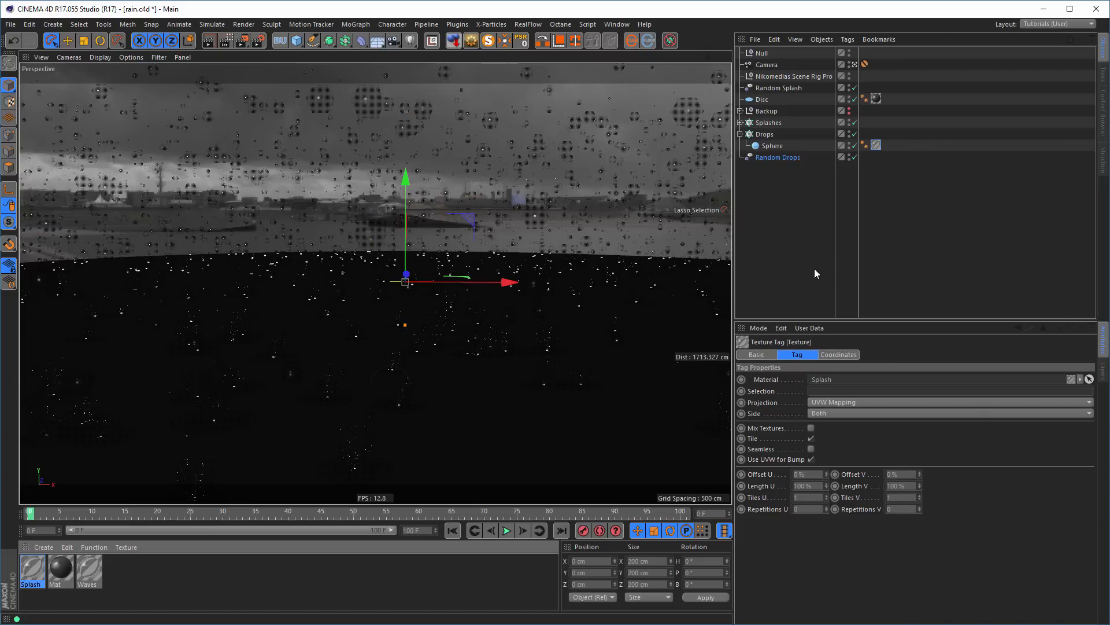
key(ctrl+s)
- Start an interactive render region over the view and set the Camera's f-stop to 0.5
click(227, 42)
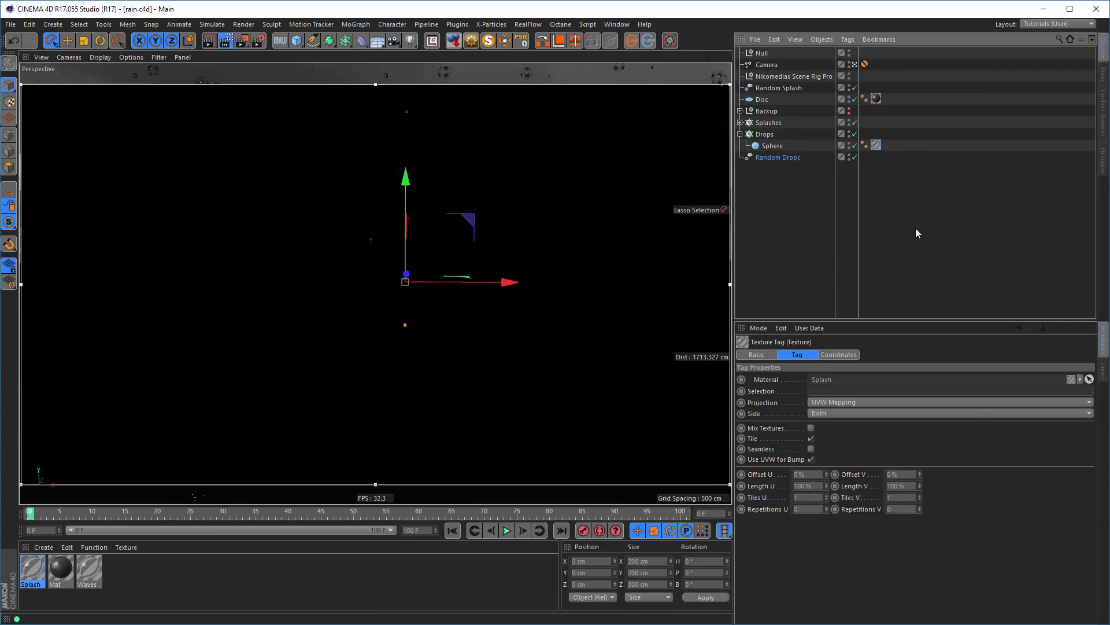
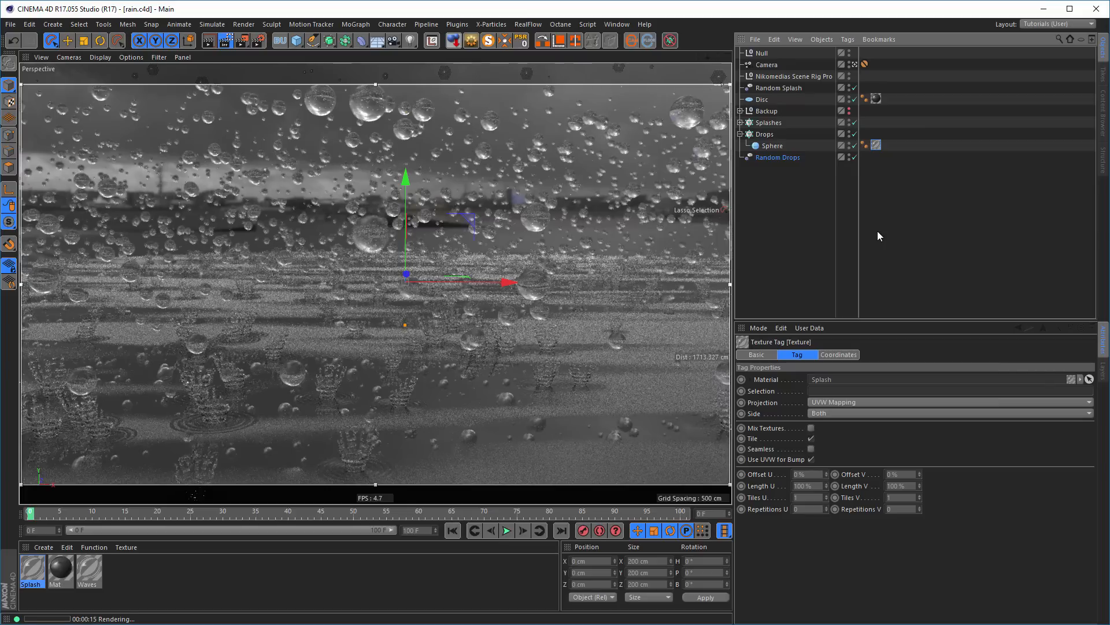
click(768, 65)
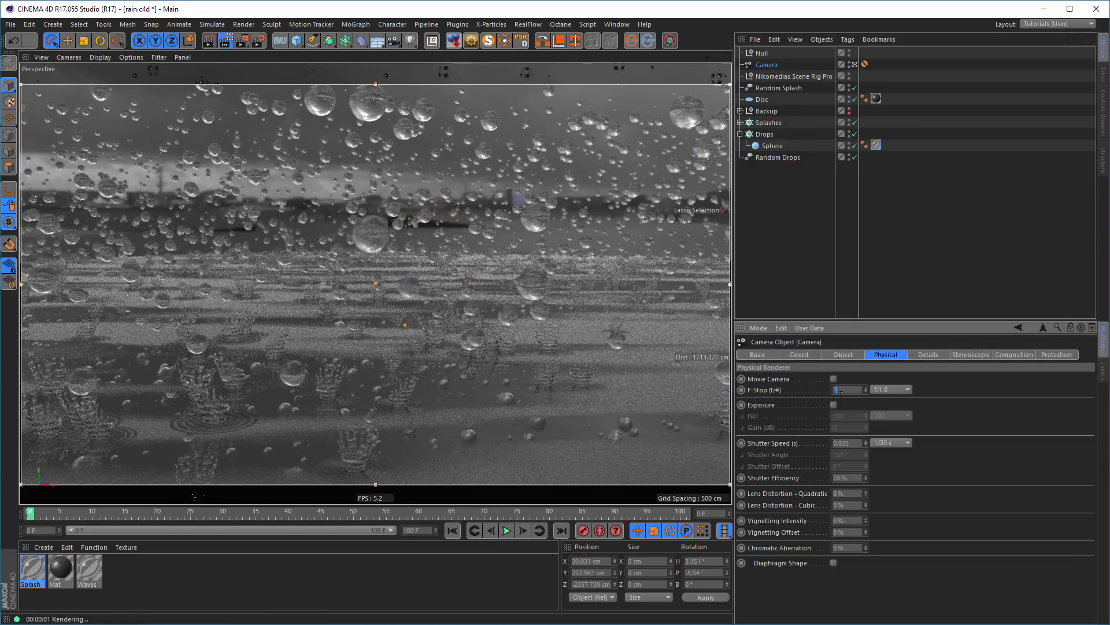
key(BackSpace)
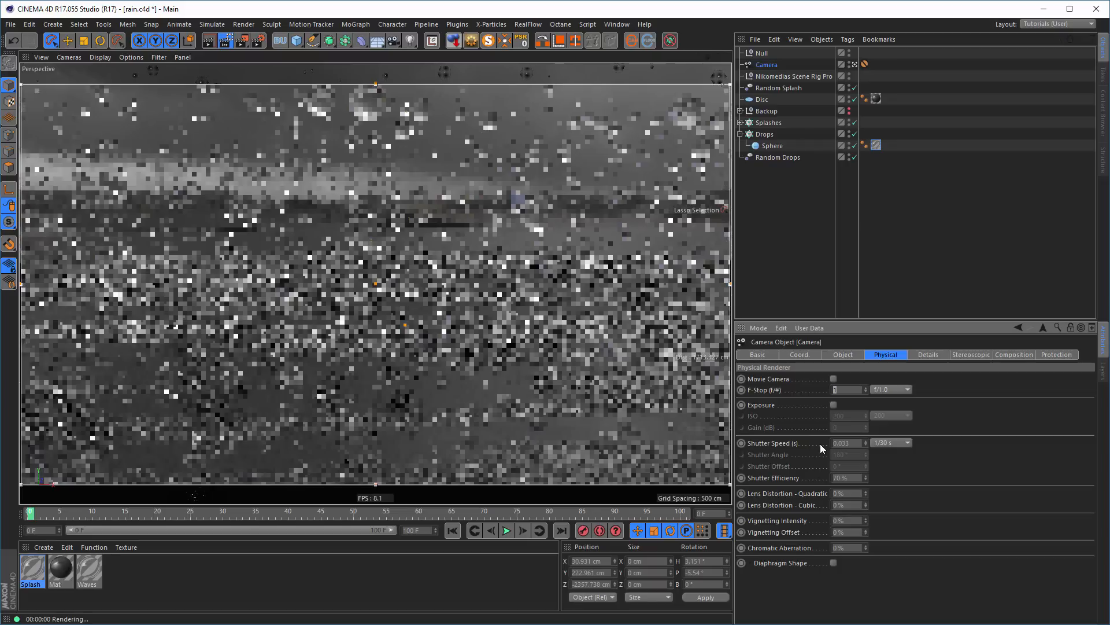
text(0.5)
key(Return)
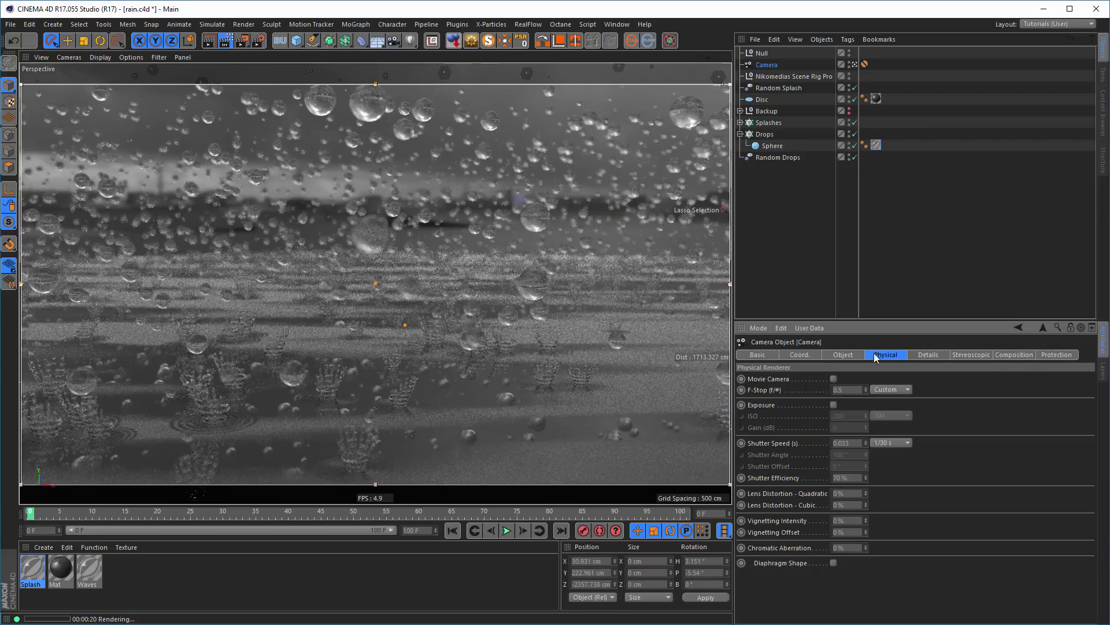
- Lower the Nikomedias Scene Rig Pro's HDRI light intensity to 47% and its reflection brightness to -11%
click(794, 77)
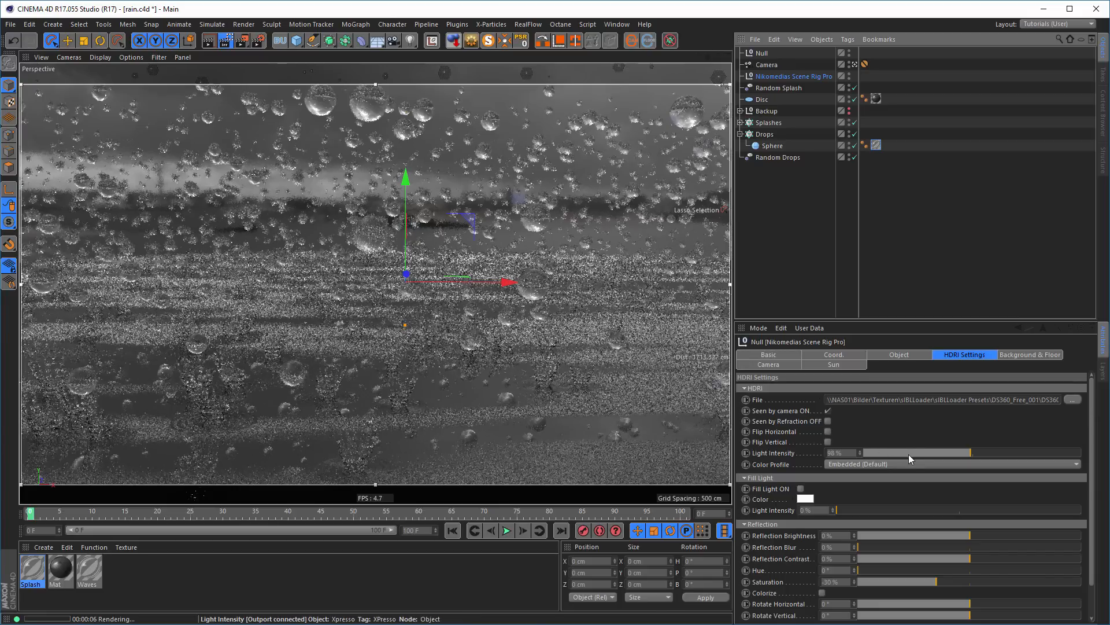
drag(908, 454, 915, 454)
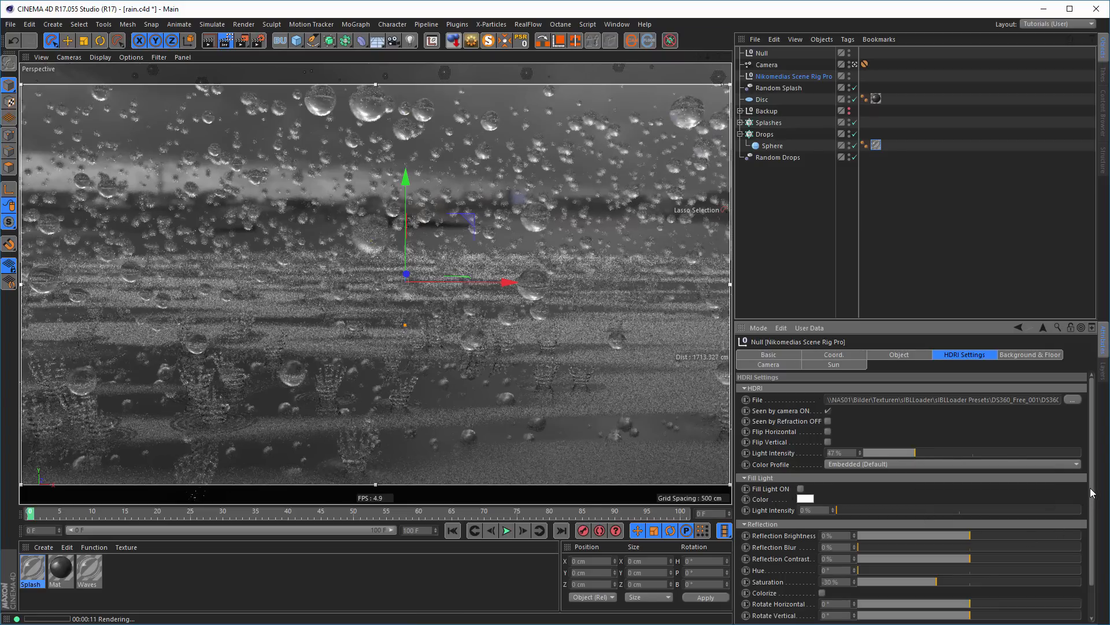
scroll(1092, 492, down, 2)
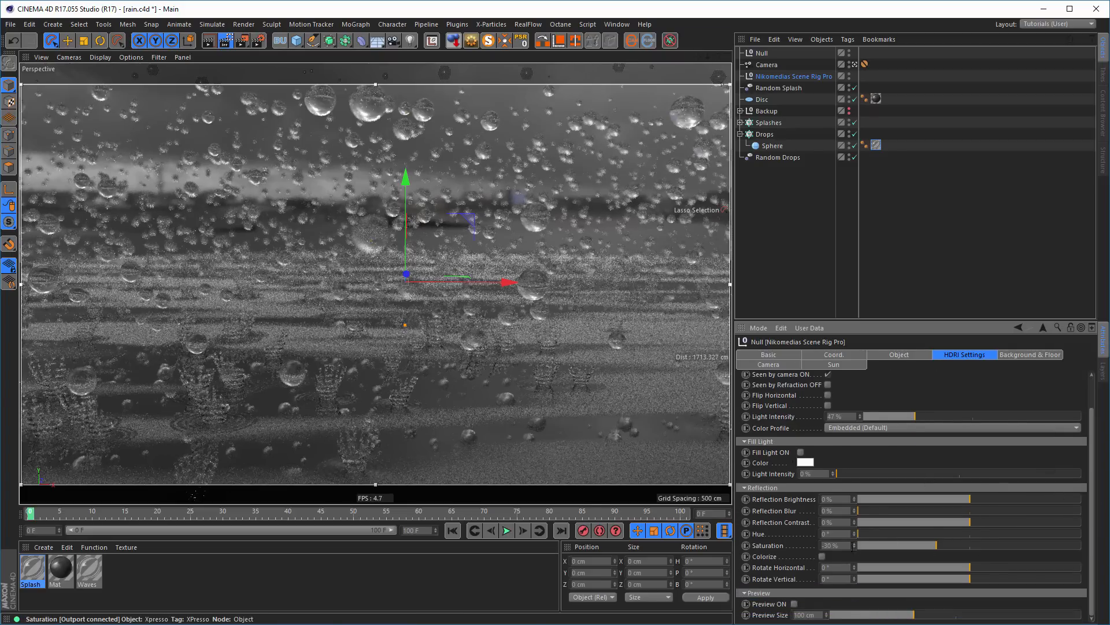
drag(876, 547, 858, 546)
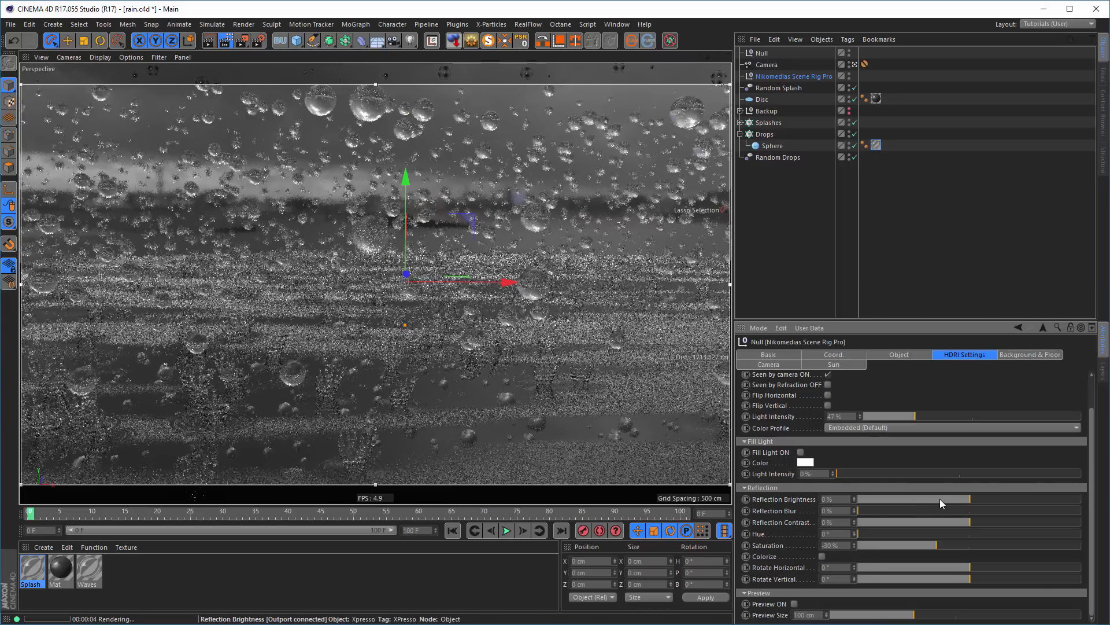
drag(933, 498, 942, 496)
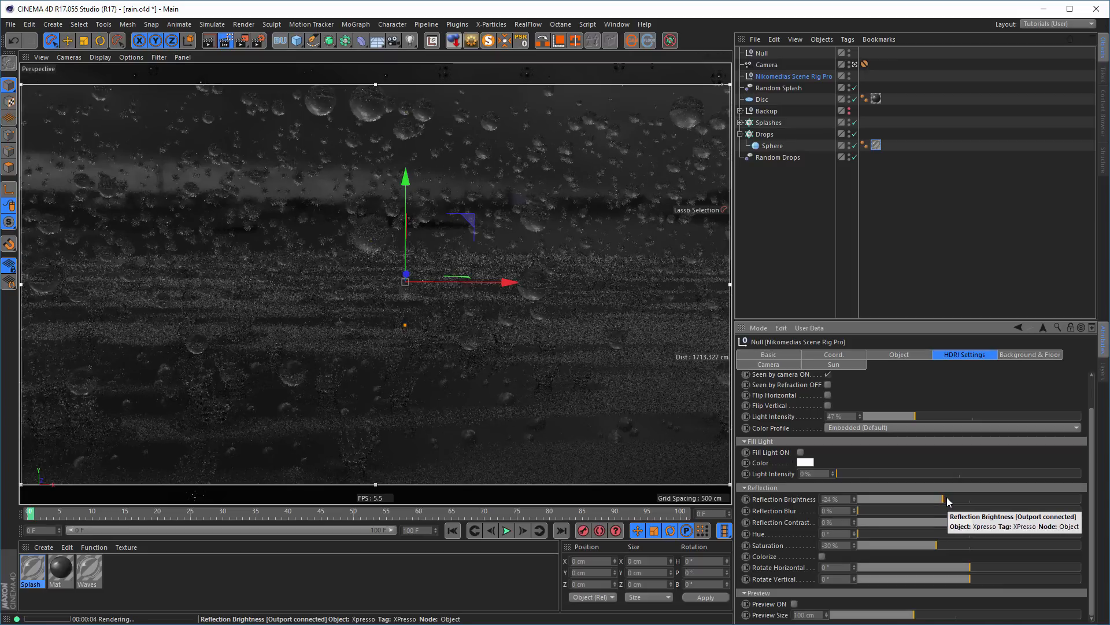
drag(949, 498, 959, 499)
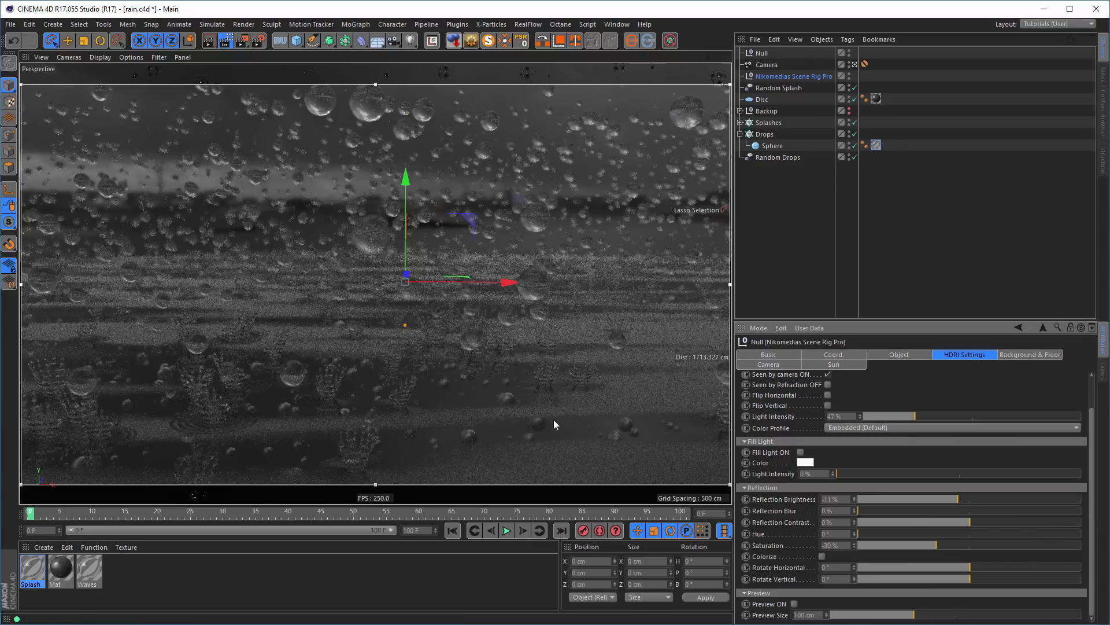
- Set the Splashes cloner's seed to 99999 to redistribute the splashes over the Disc
click(768, 123)
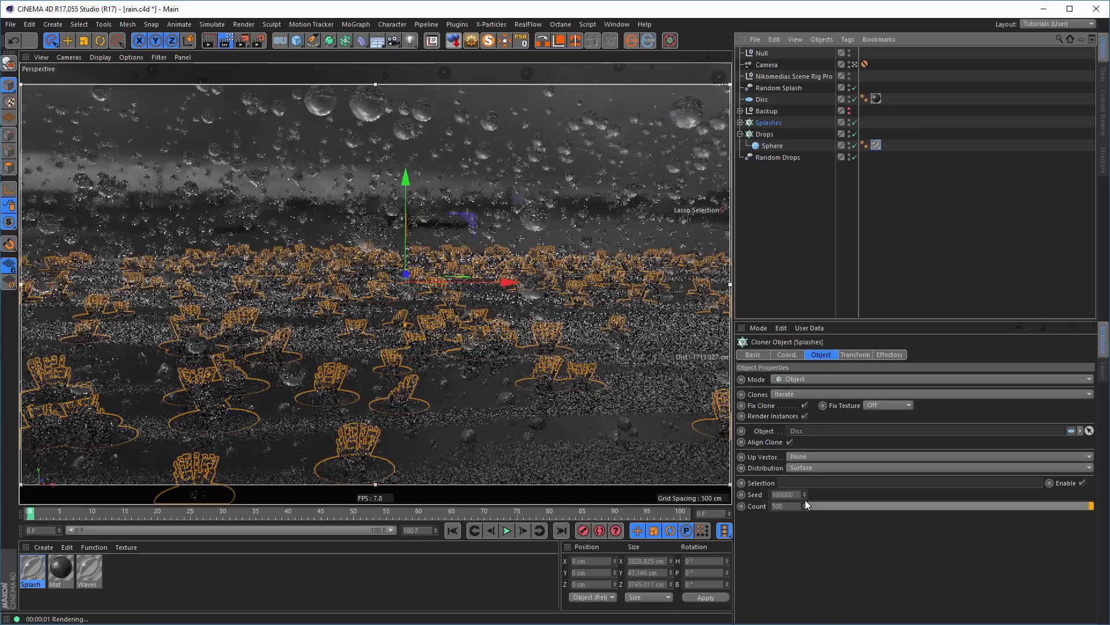
click(805, 497)
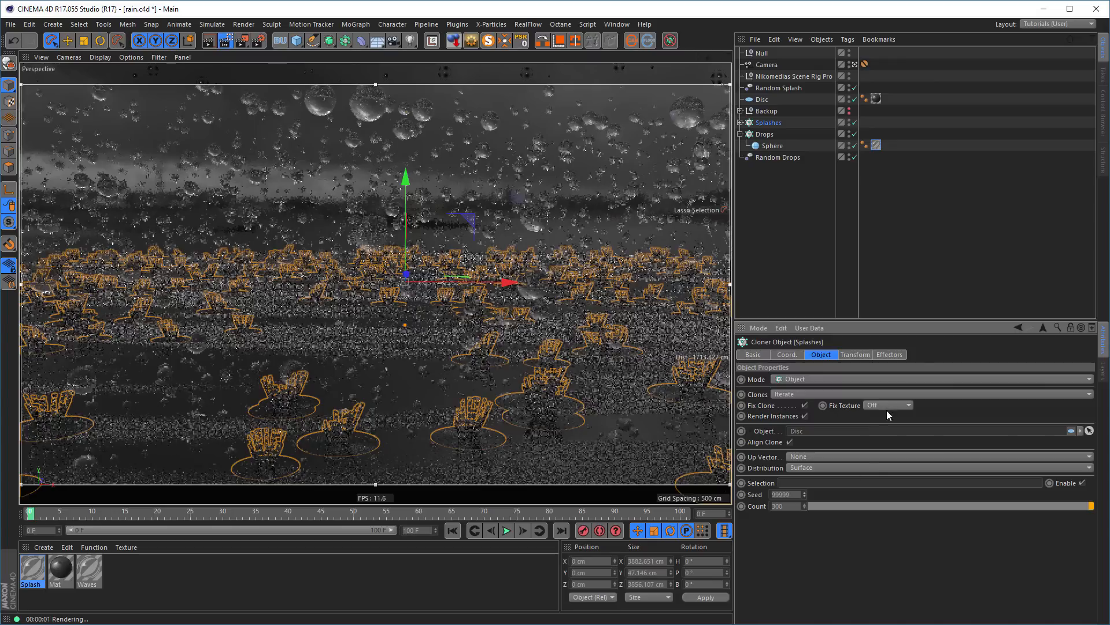
click(877, 290)
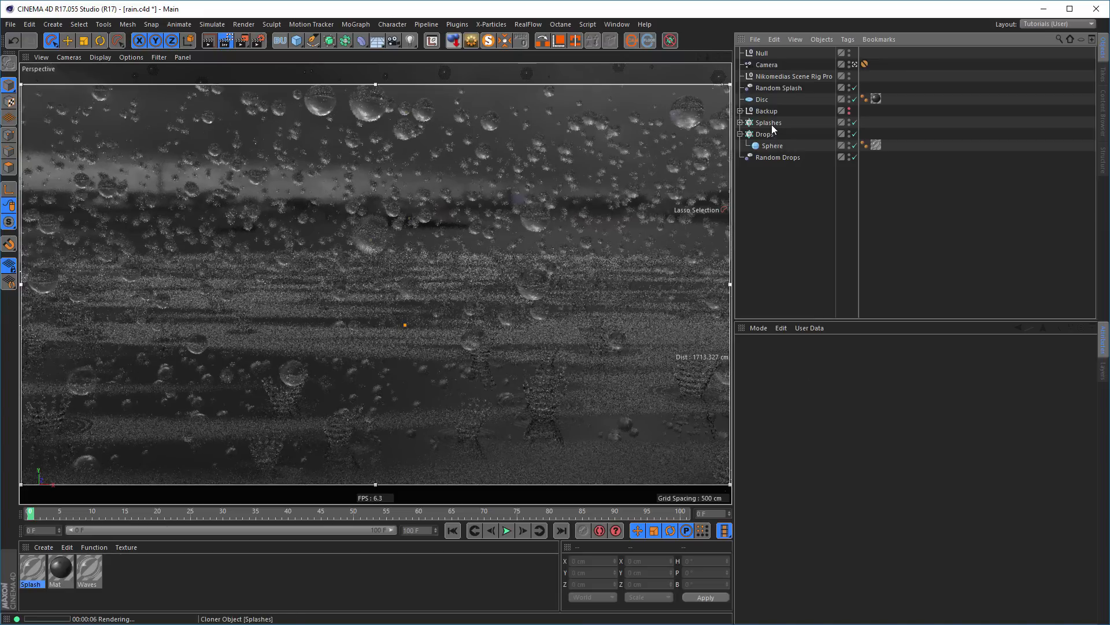
- Set the Drops cloner's grid count to 15 × 10 × 15 and deselect it to preview the render
click(765, 133)
click(797, 430)
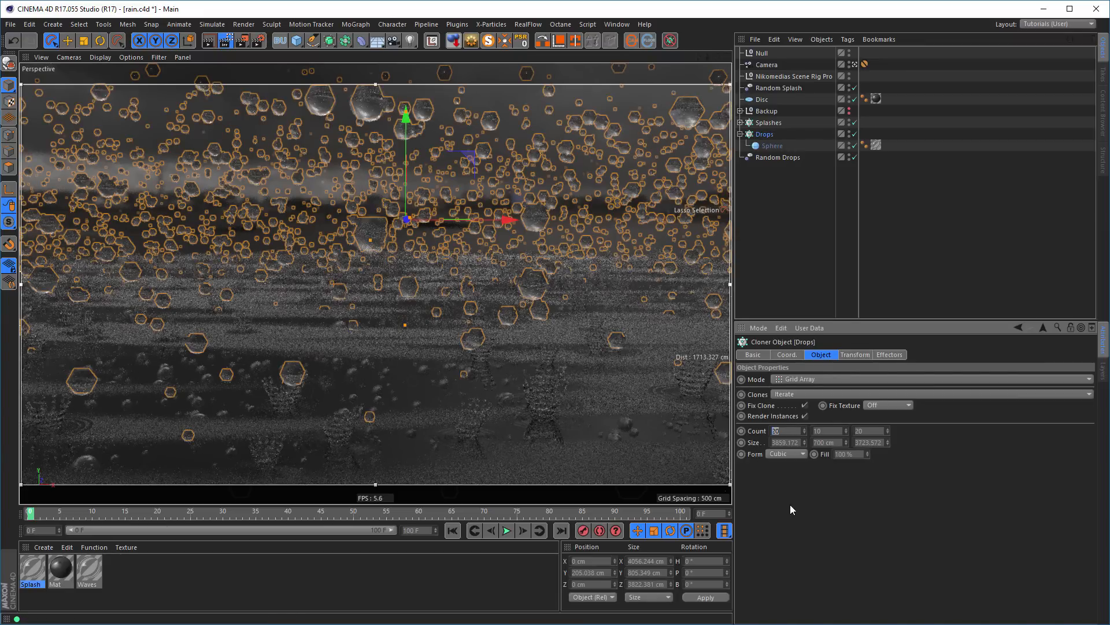
text(15)
key(Tab)
text(1)
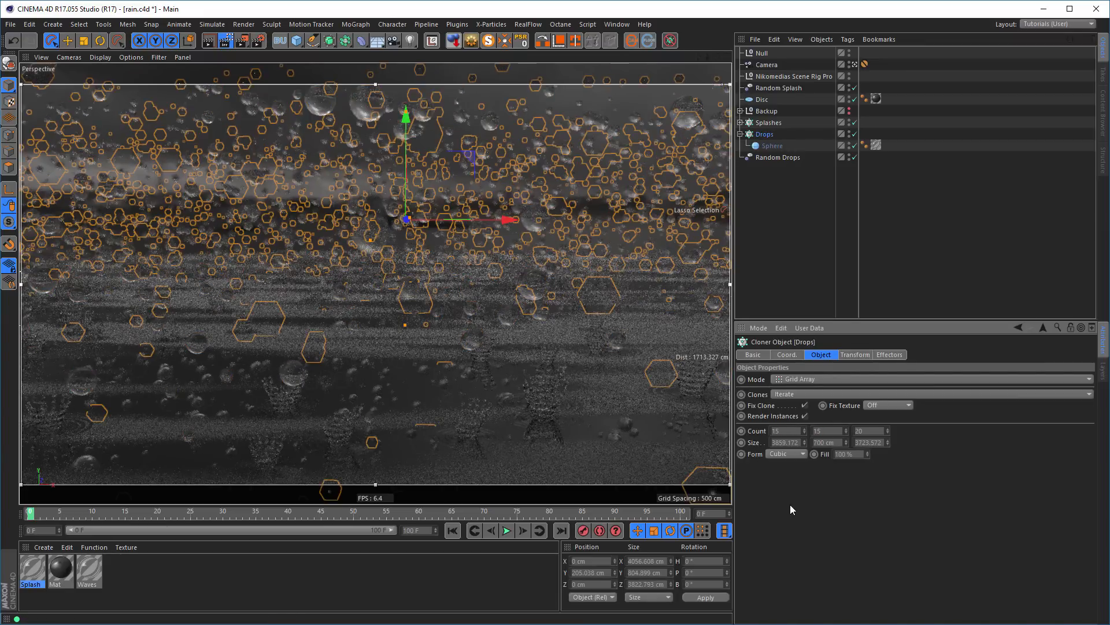
text(10)
key(Tab)
text(15)
key(Return)
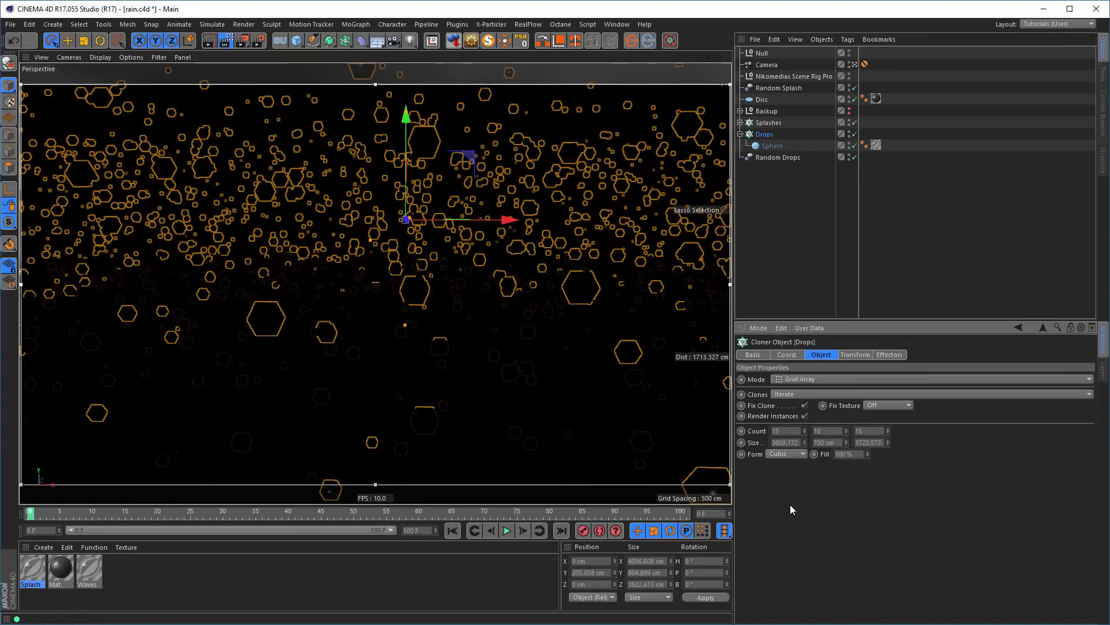
key(ctrl+r)
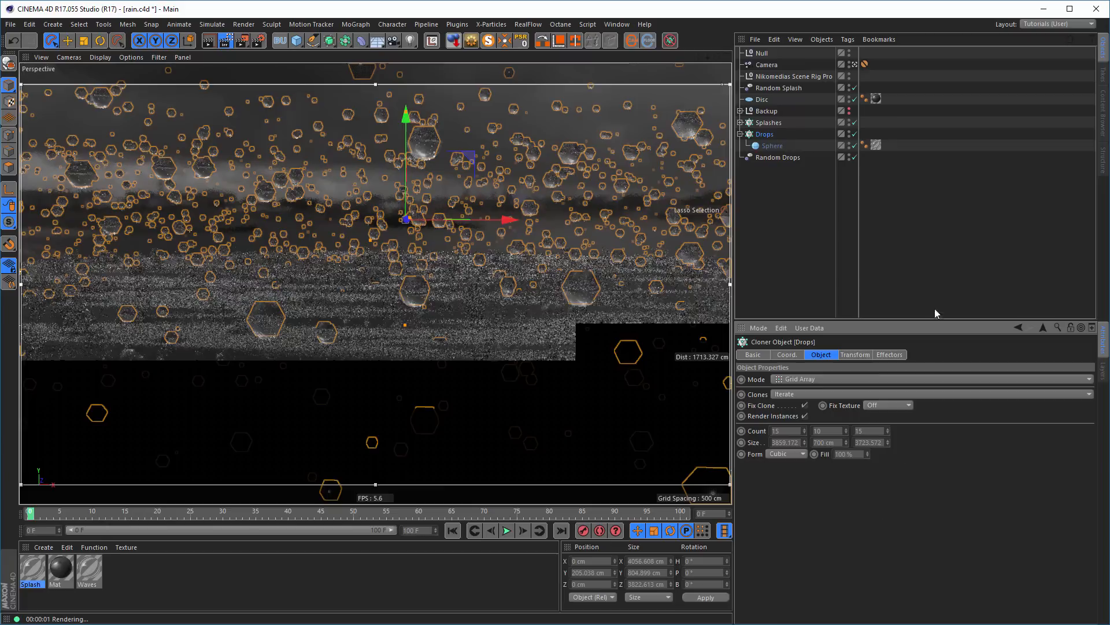
click(945, 268)
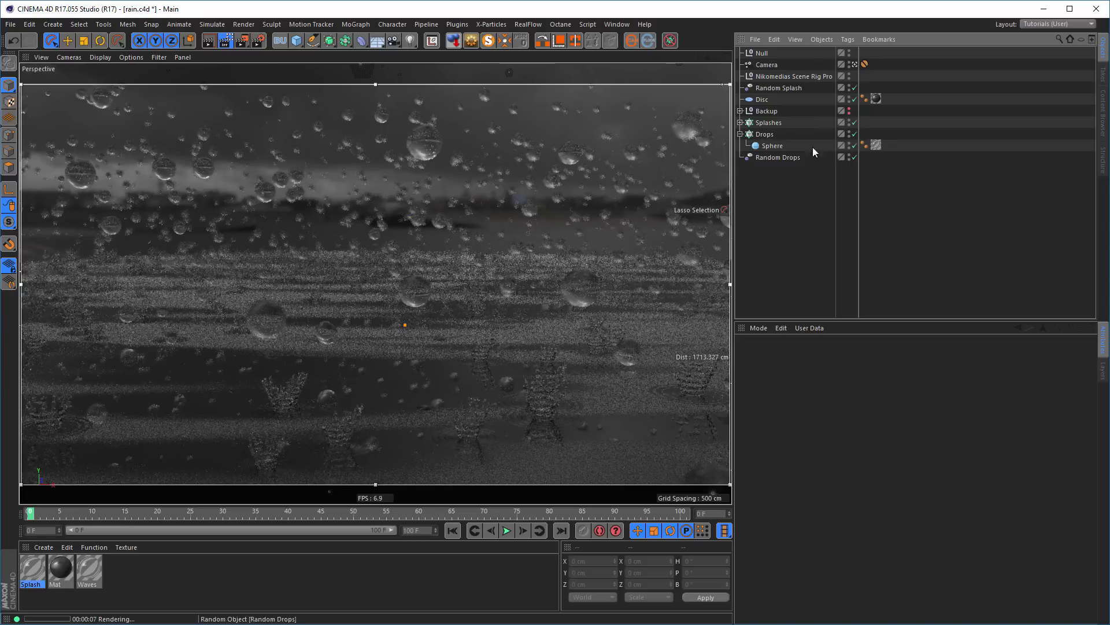
- Set the scene rig's horizontal HDRI rotation to 180° and turn off the interactive render region
click(768, 77)
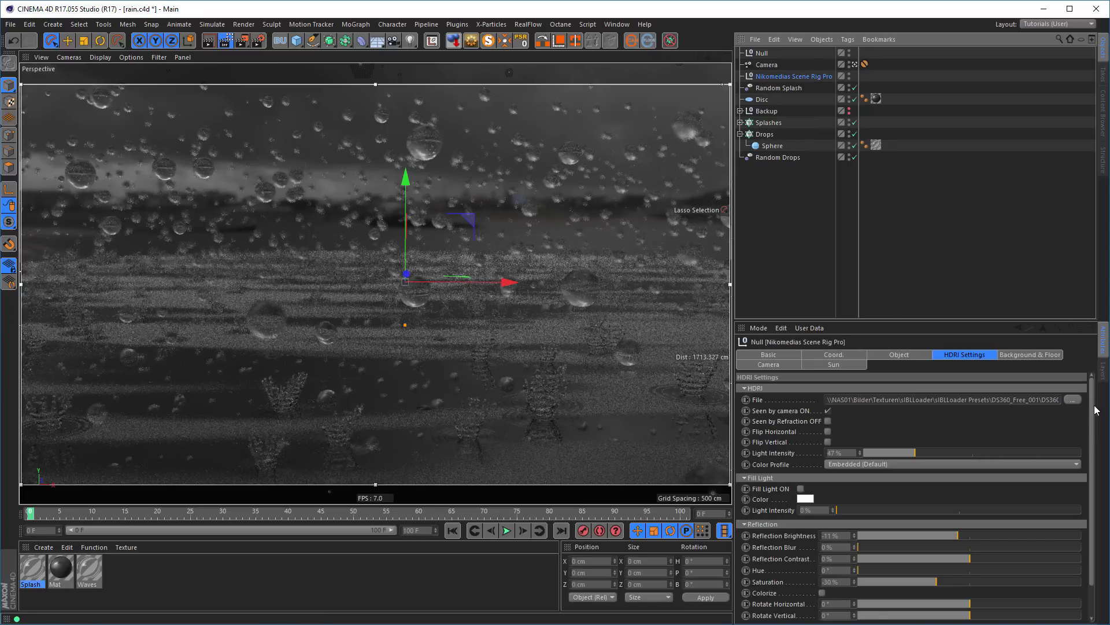
scroll(1098, 445, down, 2)
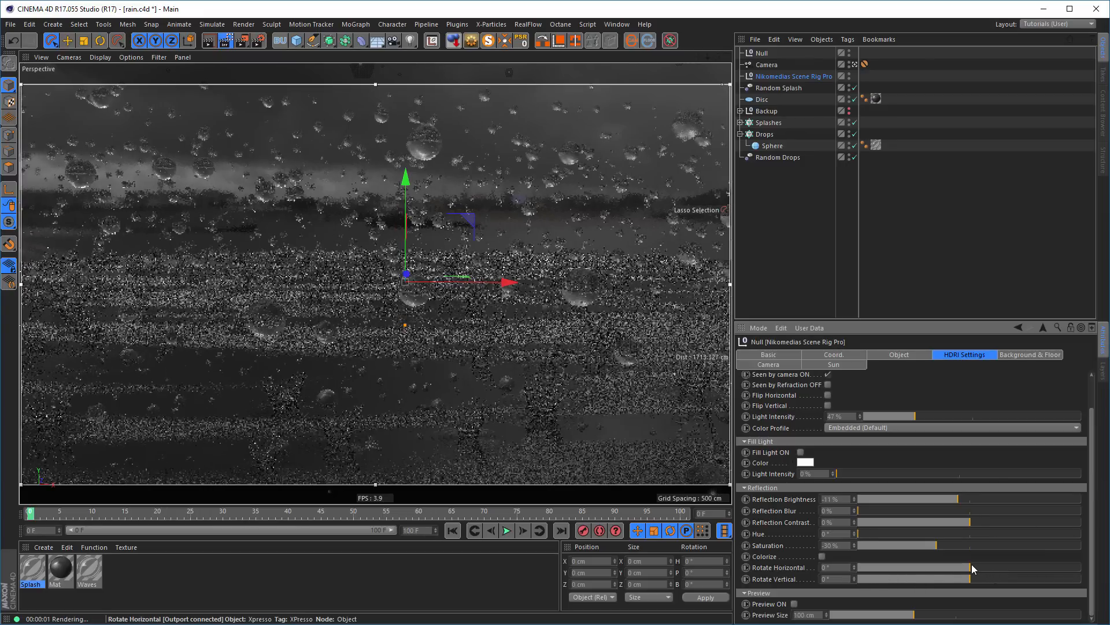
drag(971, 564, 1016, 569)
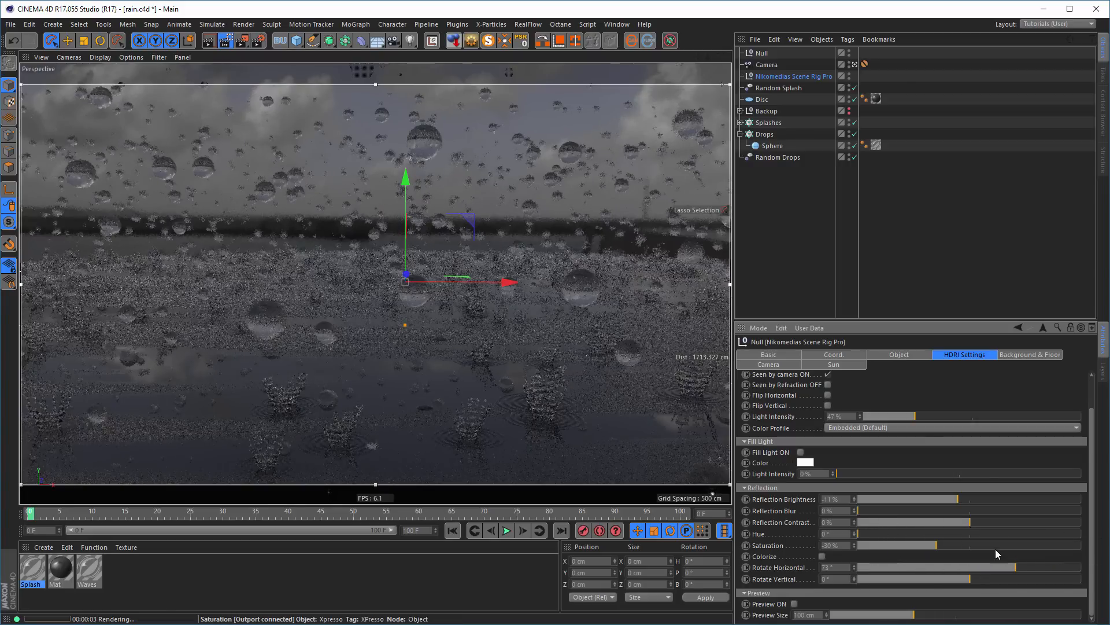
drag(1016, 563, 1087, 559)
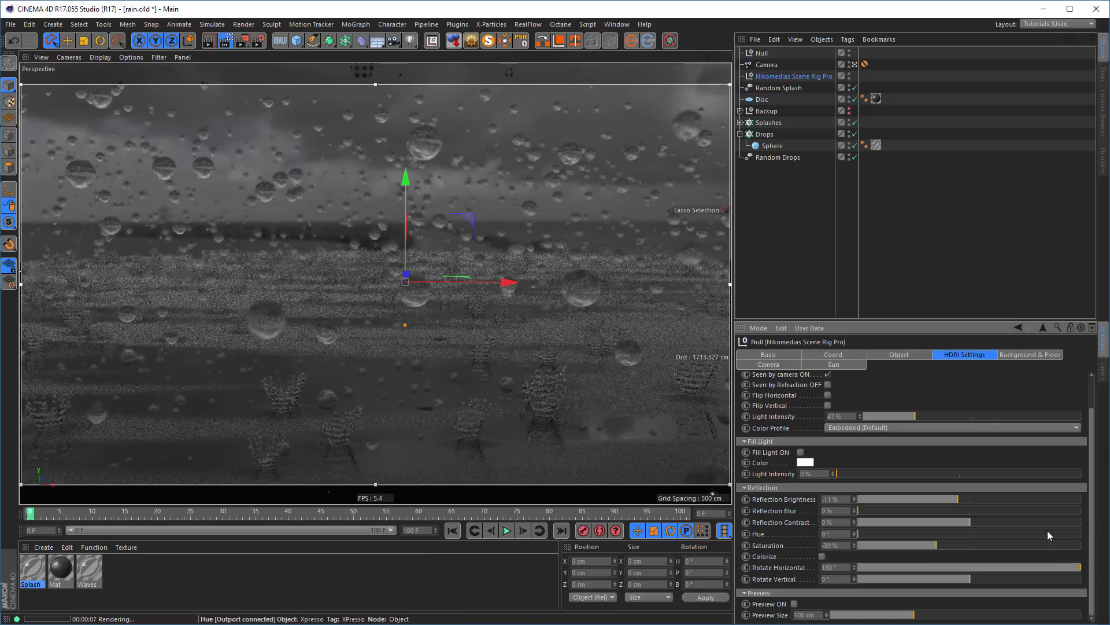
click(225, 42)
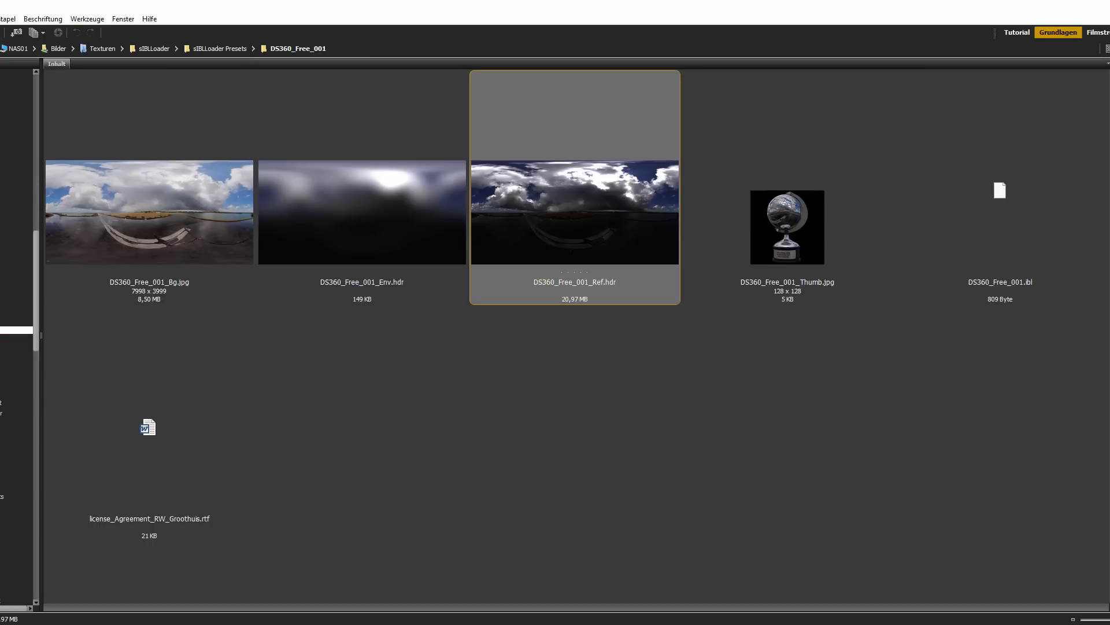
- Examine the sIBLLoader HDRI preset folders from EtniesPark_Center through Harbour_2 for a moodier environment
click(16, 350)
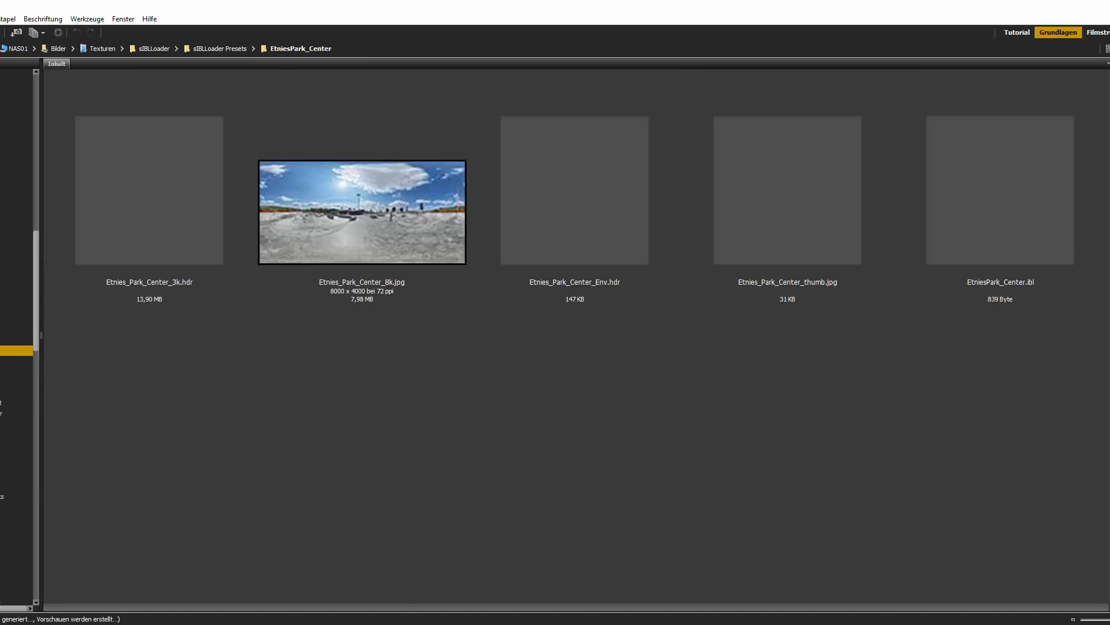
click(16, 361)
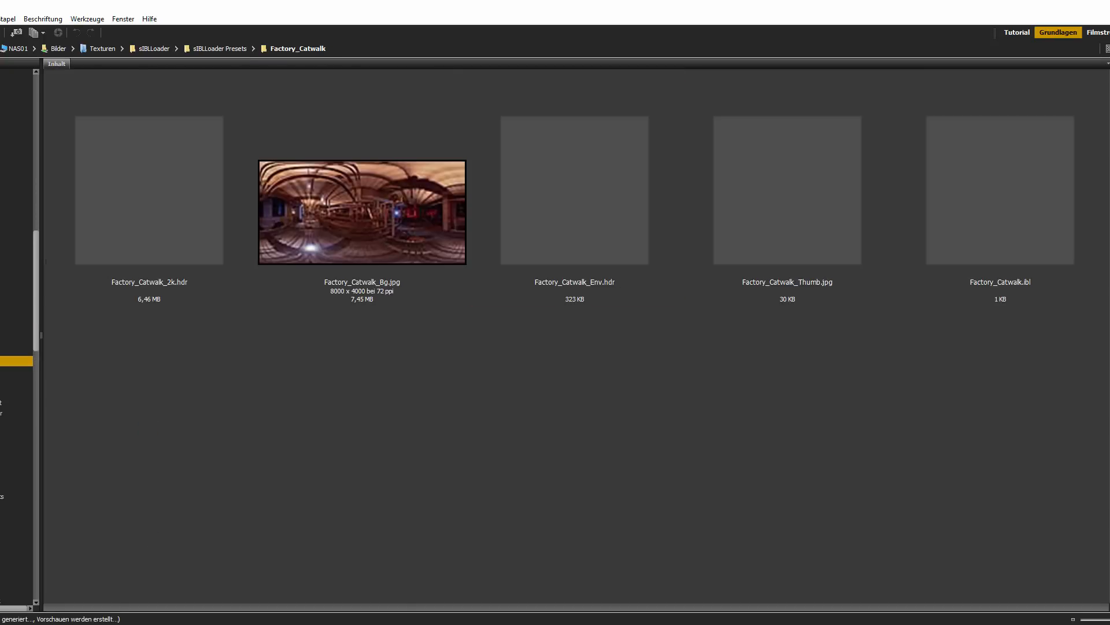
click(16, 372)
click(16, 382)
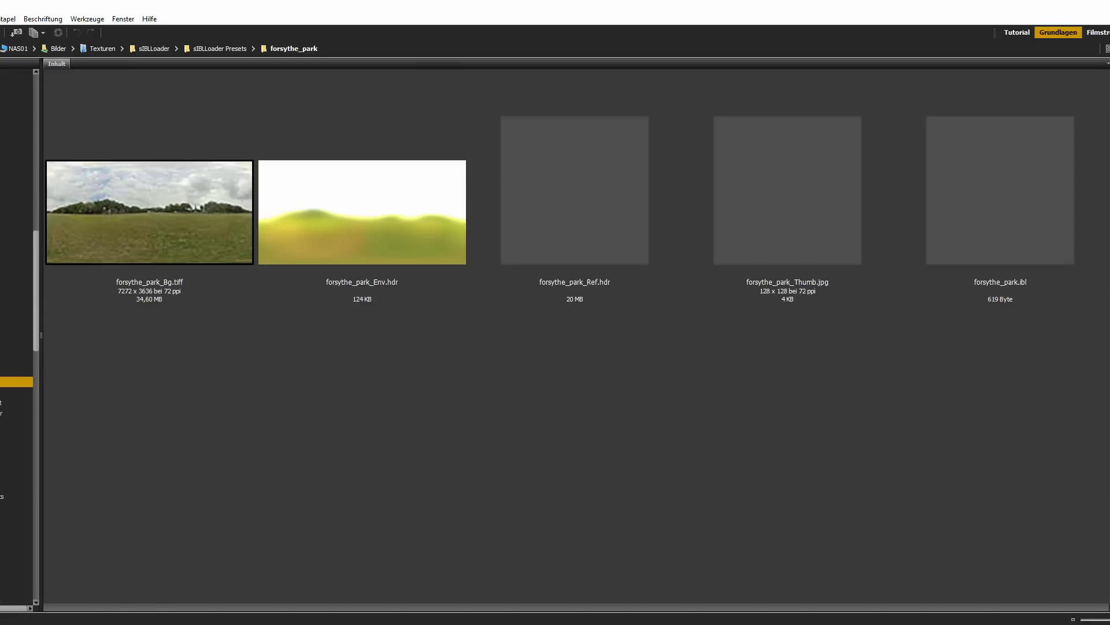
click(16, 393)
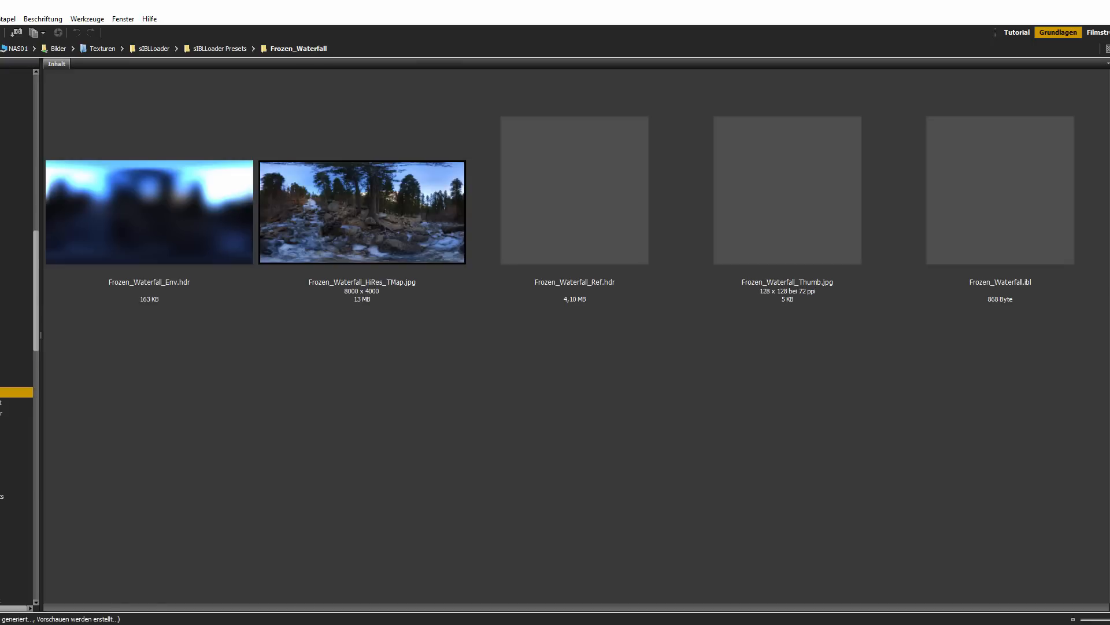
click(16, 403)
click(16, 413)
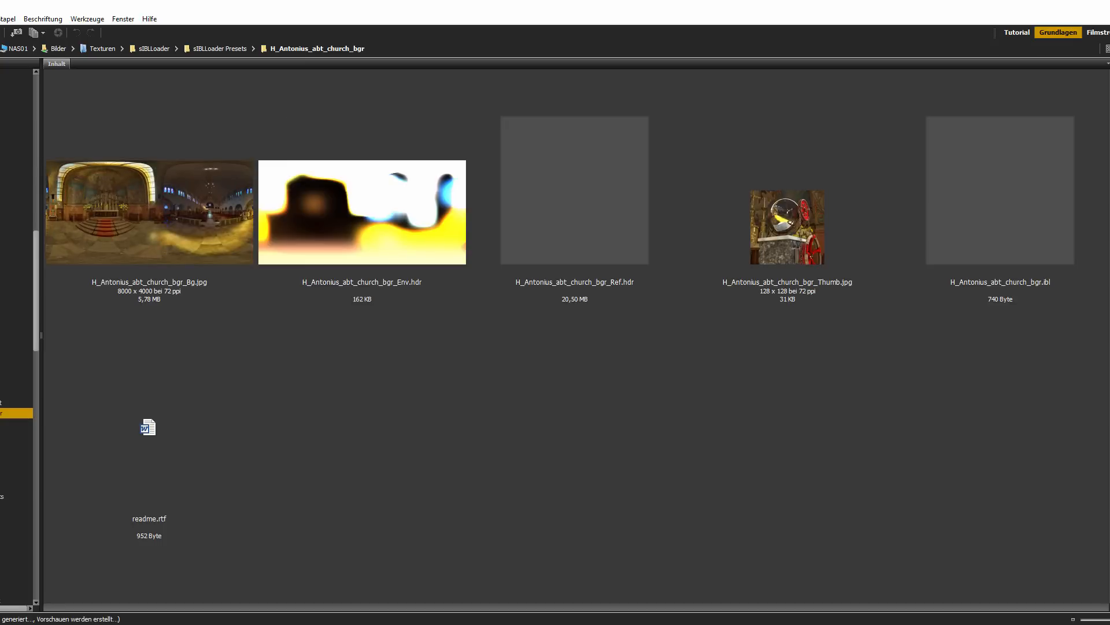
click(16, 424)
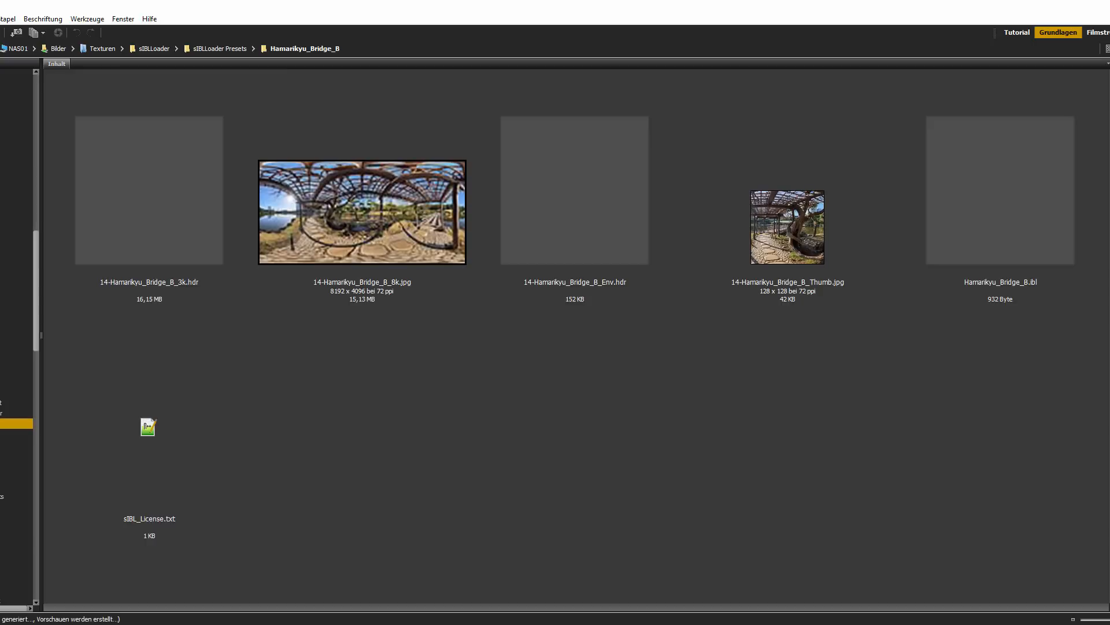
click(16, 434)
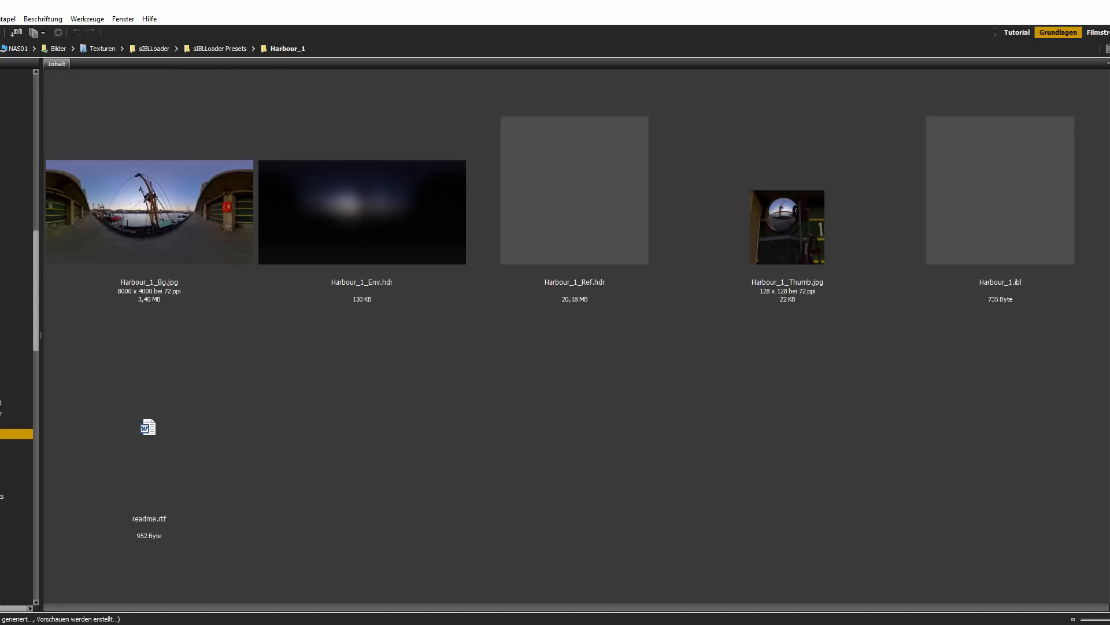
click(16, 444)
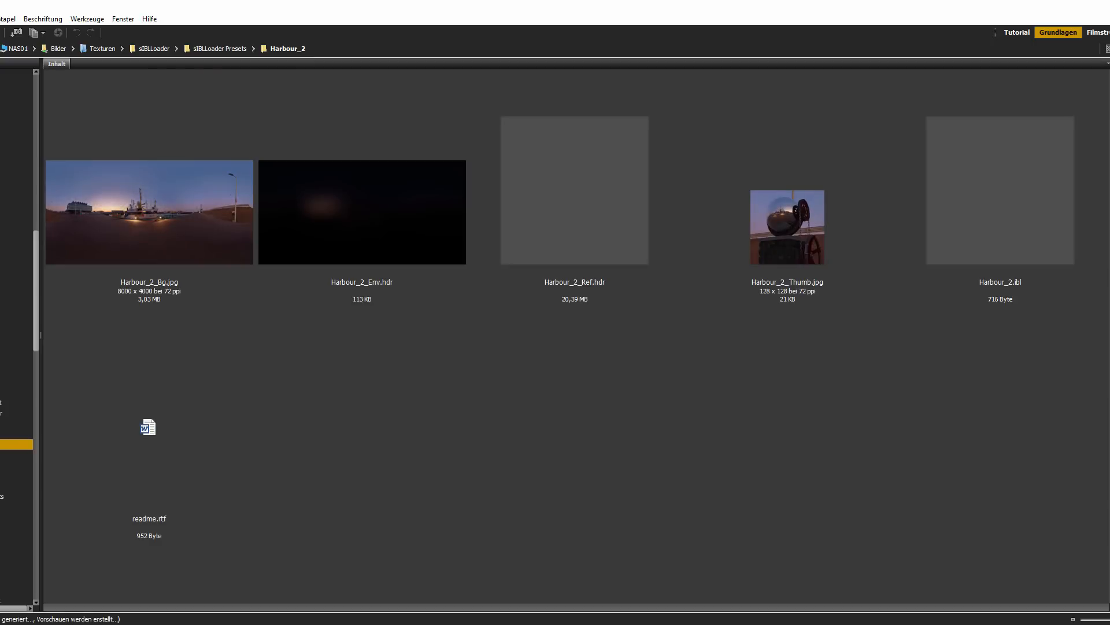
- Load Harbour_2_Ref.hdr from the Harbour_2 preset folder as the Nikomedias Scene Rig Pro's HDRI file in Cinema 4D
click(581, 227)
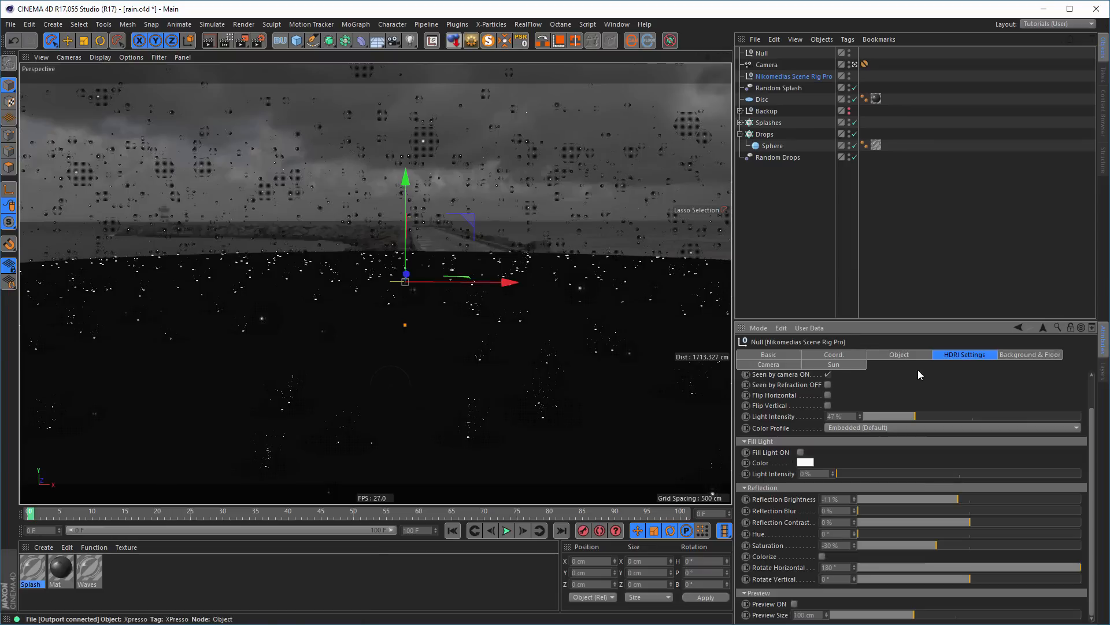
drag(1085, 417, 1097, 312)
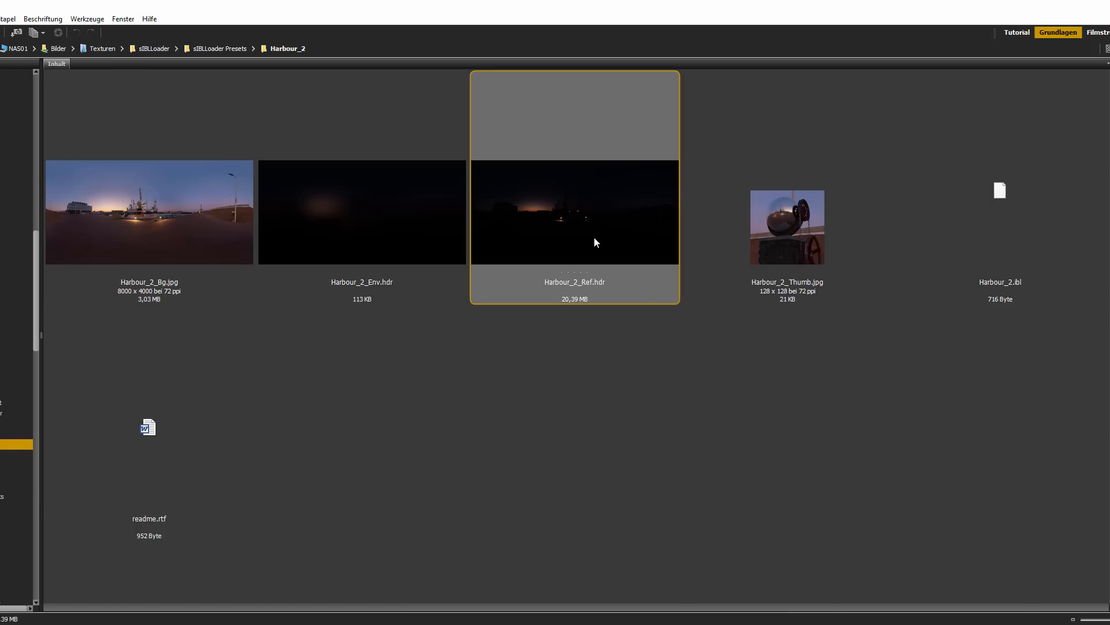
drag(594, 241, 602, 215)
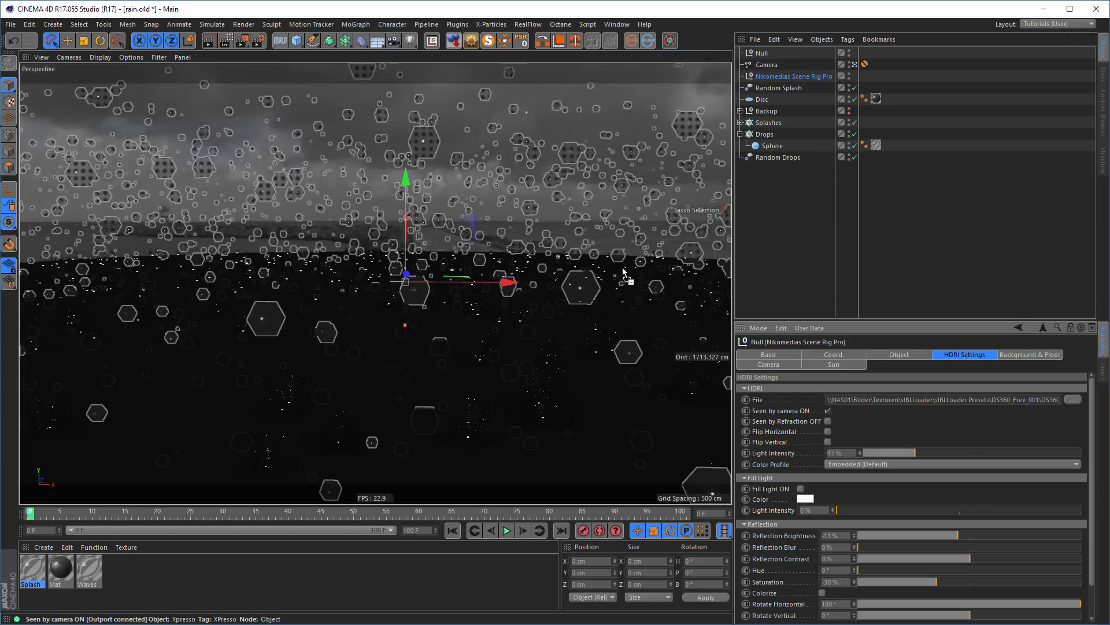
drag(628, 274, 875, 399)
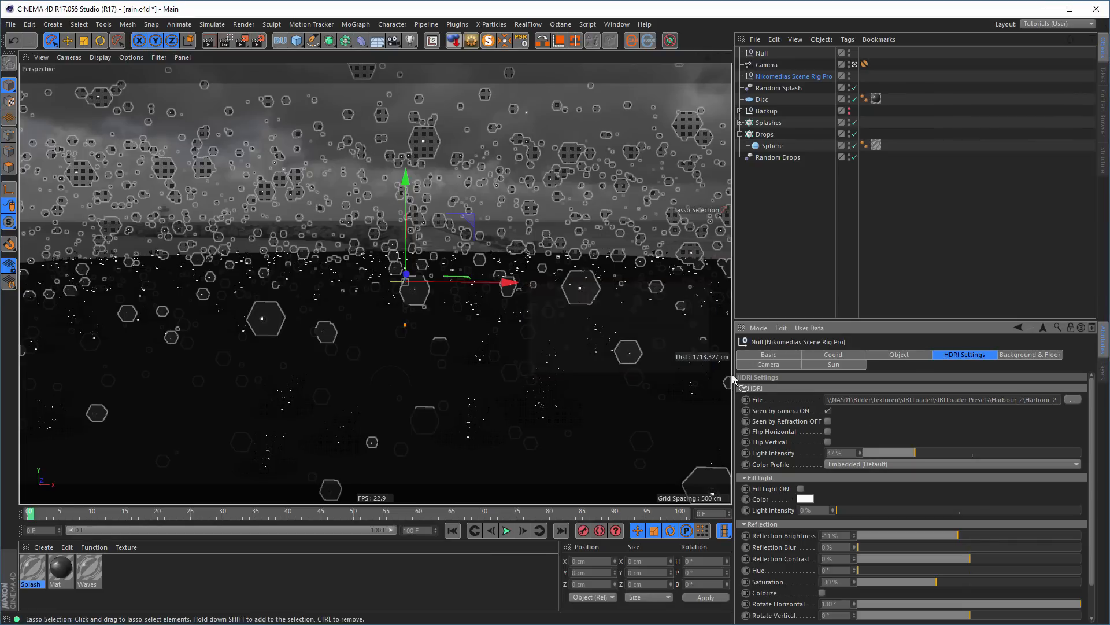
click(677, 360)
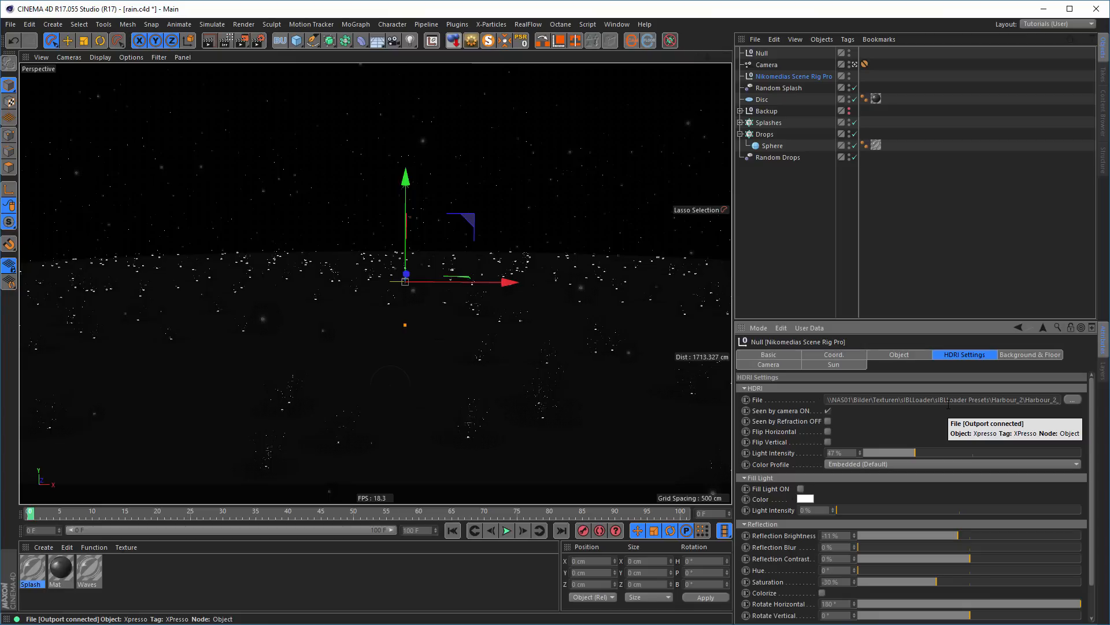
- Turn on the interactive render region and set the scene rig's horizontal HDRI rotation to -77°
click(227, 40)
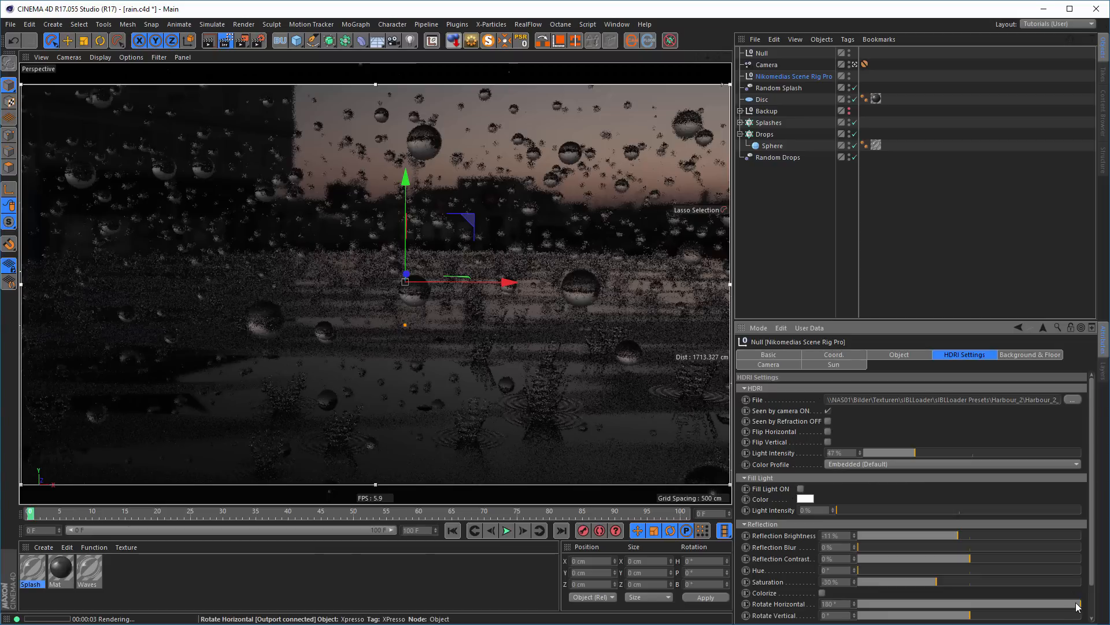
drag(1075, 605, 1007, 604)
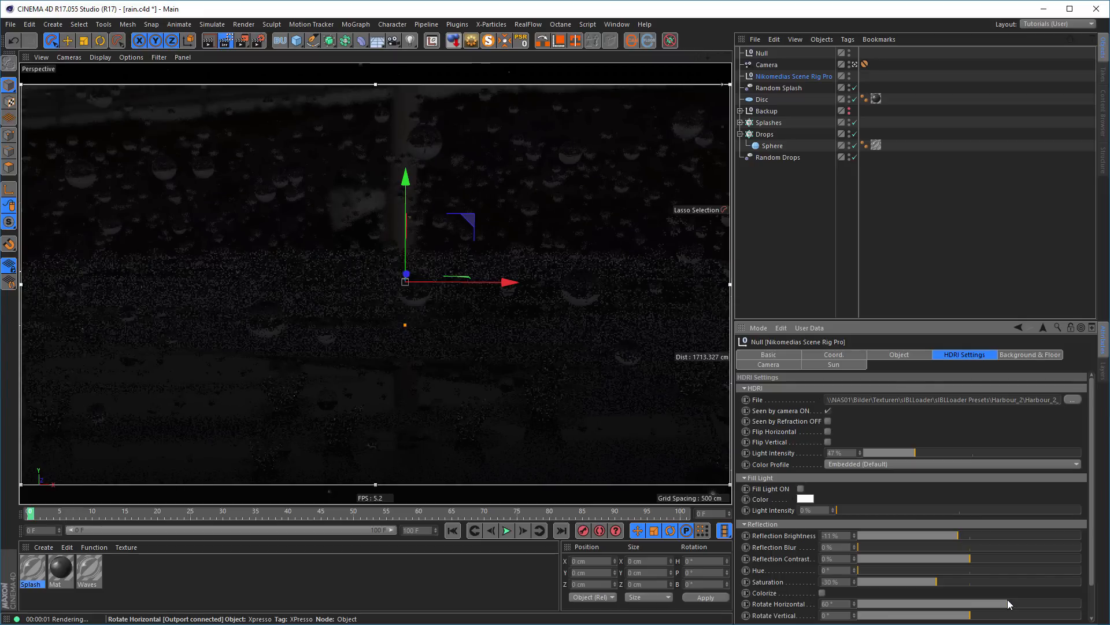
drag(1008, 604, 1036, 607)
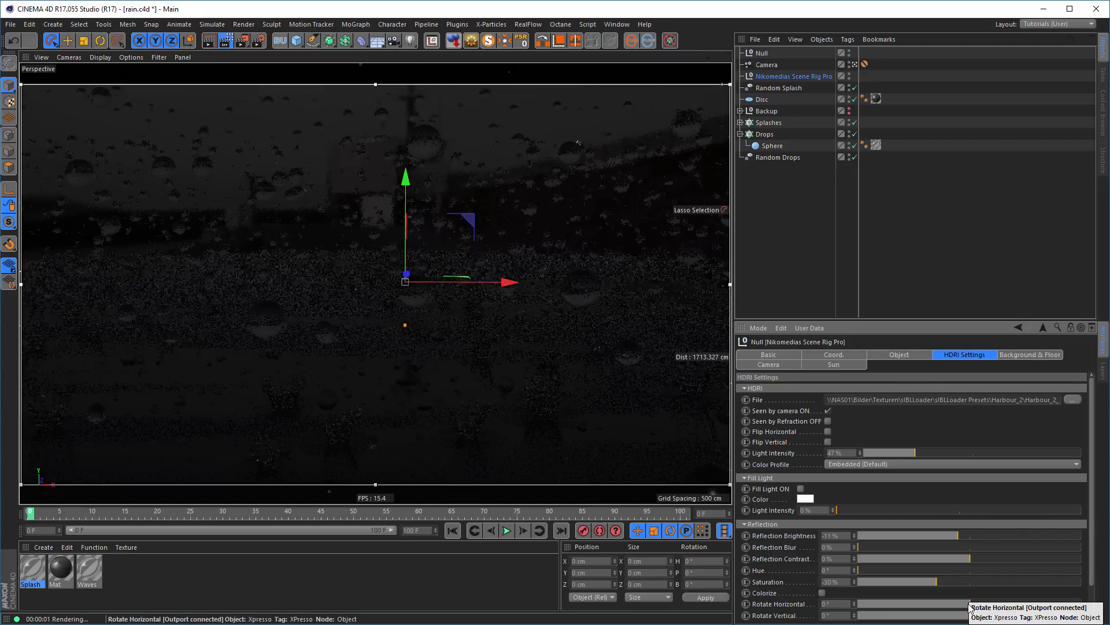
drag(970, 603, 923, 603)
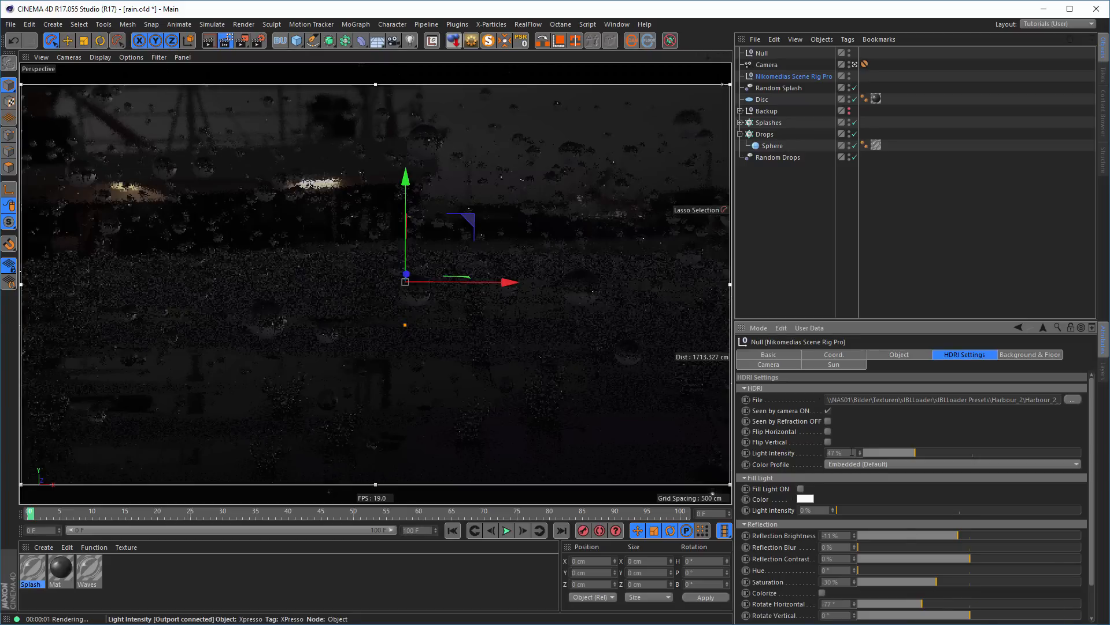
- Set the scene rig's HDRI light intensity to 100% and its horizontal rotation to -180°
click(834, 453)
text(100)
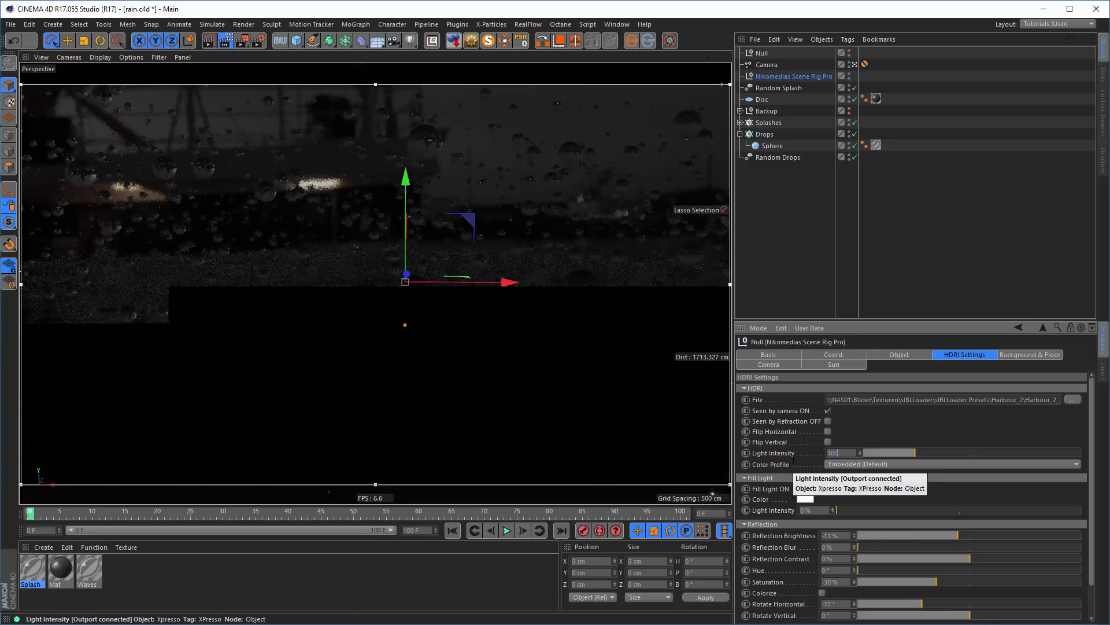
key(Return)
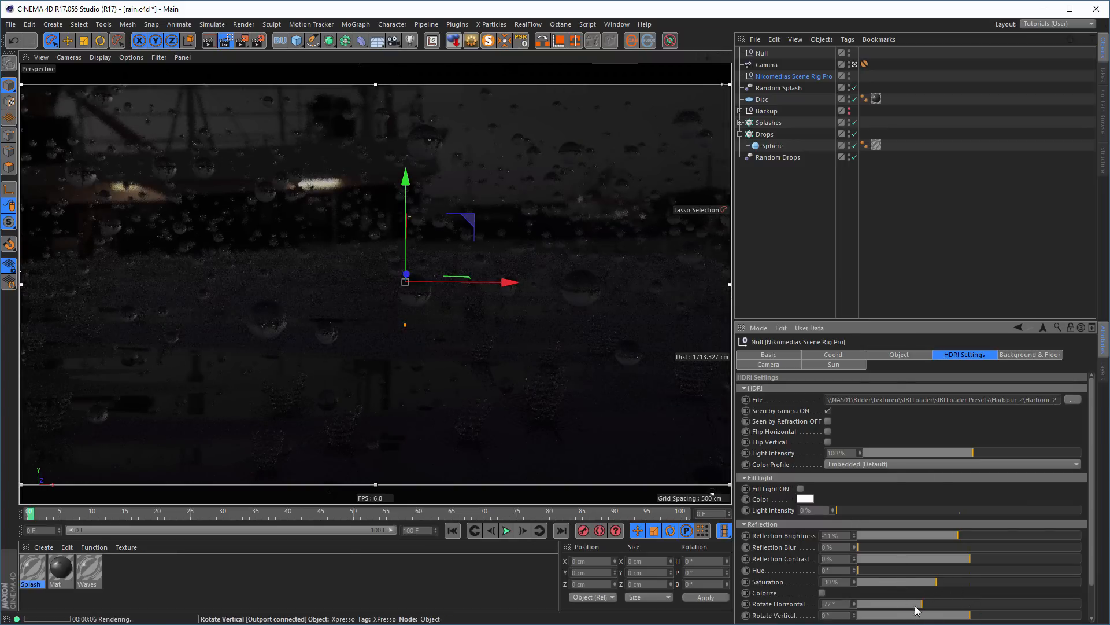
drag(919, 606, 898, 606)
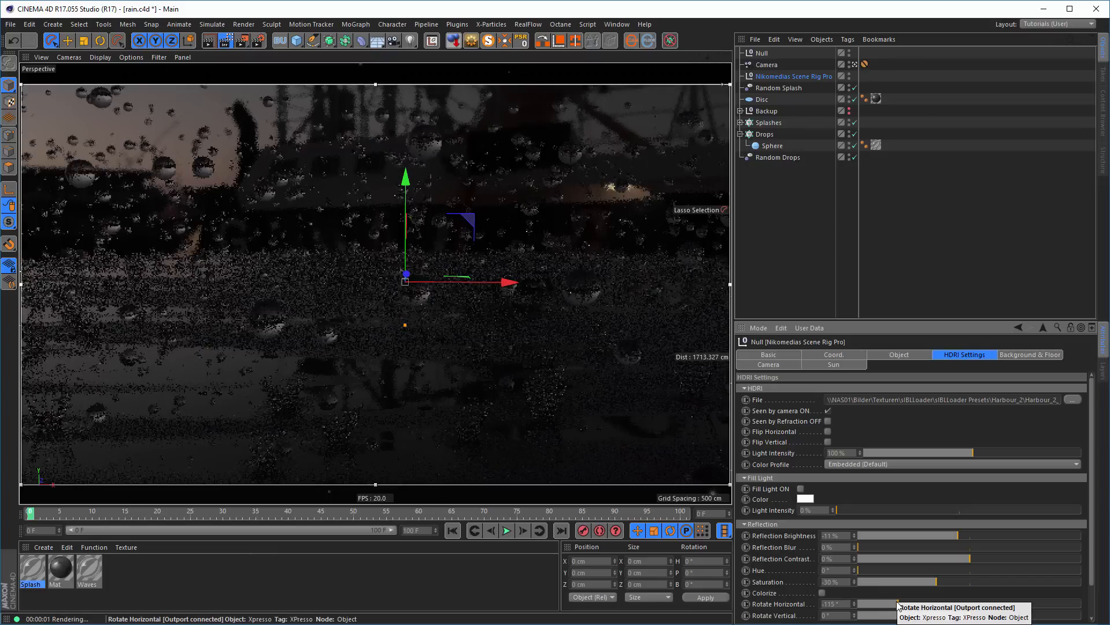
drag(898, 605, 866, 605)
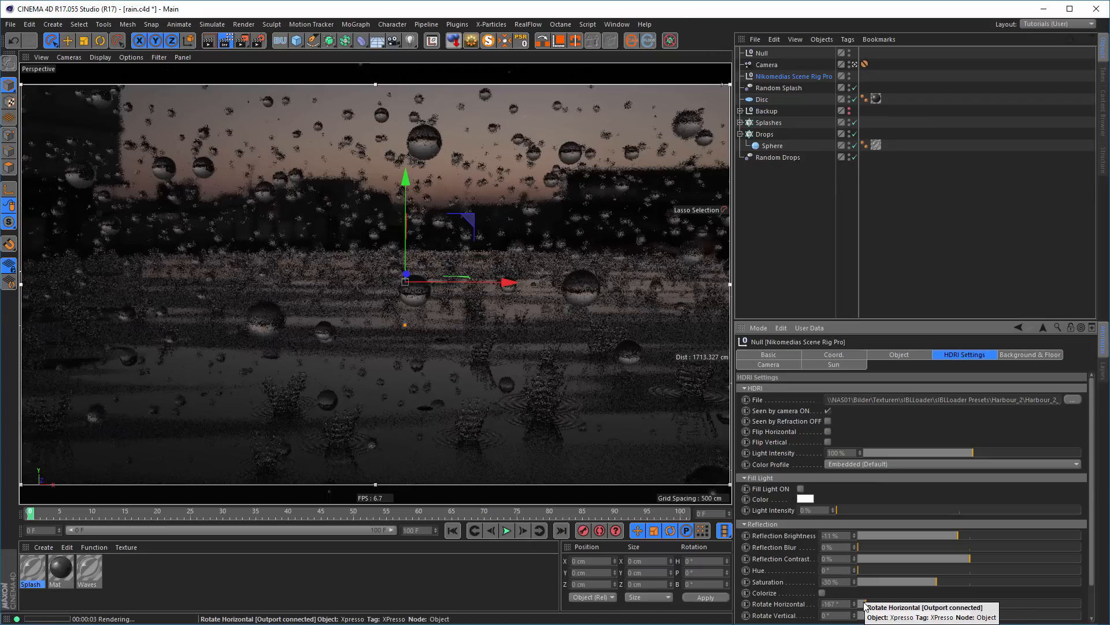
drag(866, 605, 857, 605)
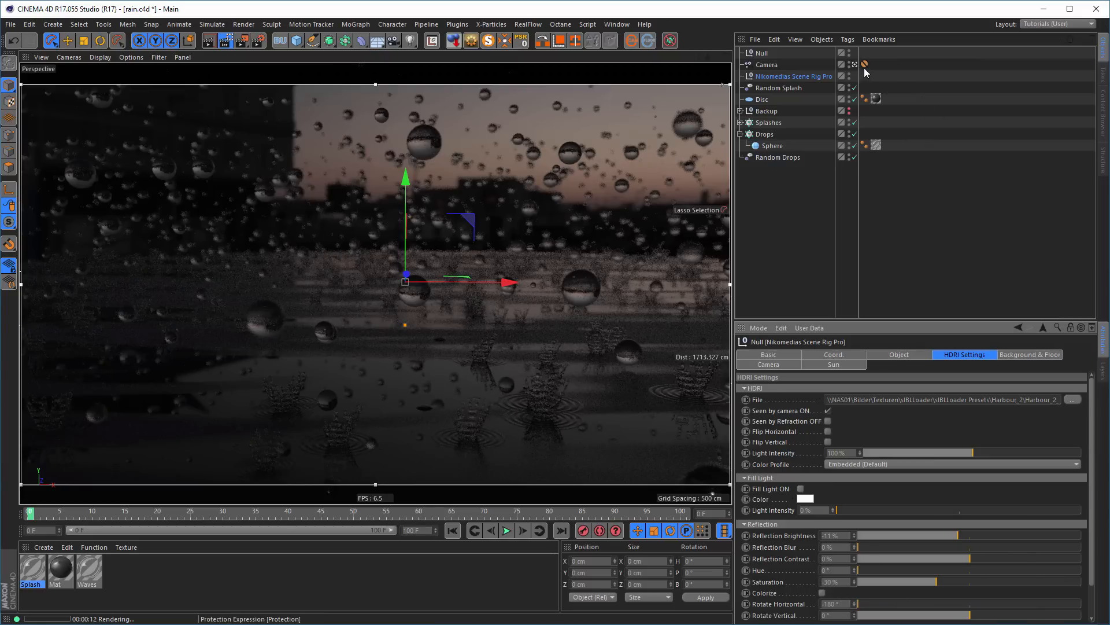
- Unlock the Camera by moving its Protection tag onto the Null, and select the Camera
drag(866, 67, 865, 53)
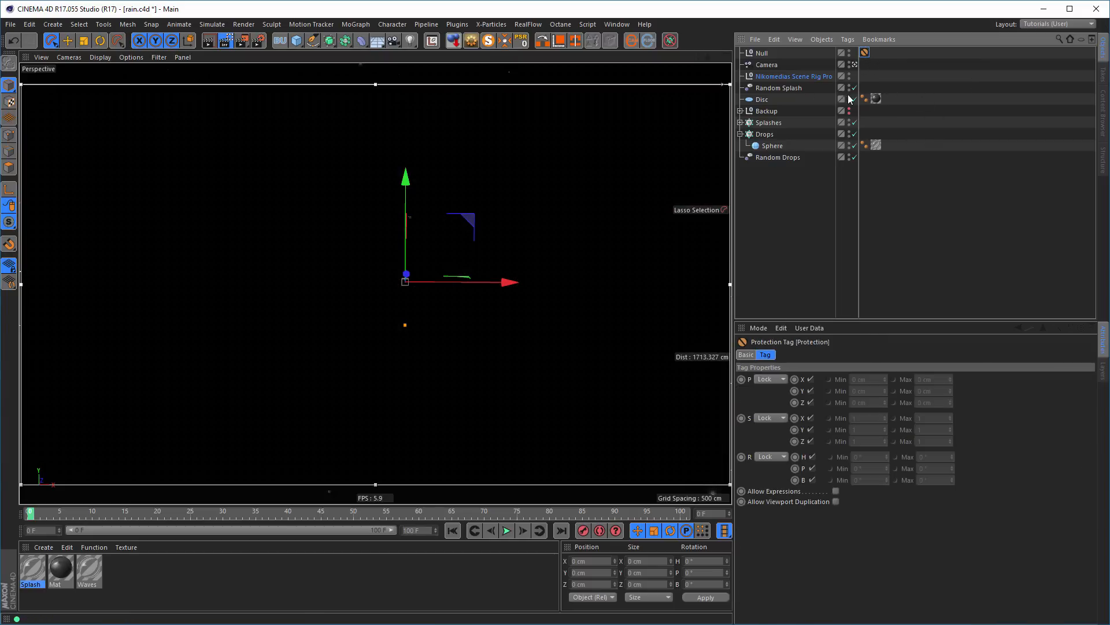
click(764, 65)
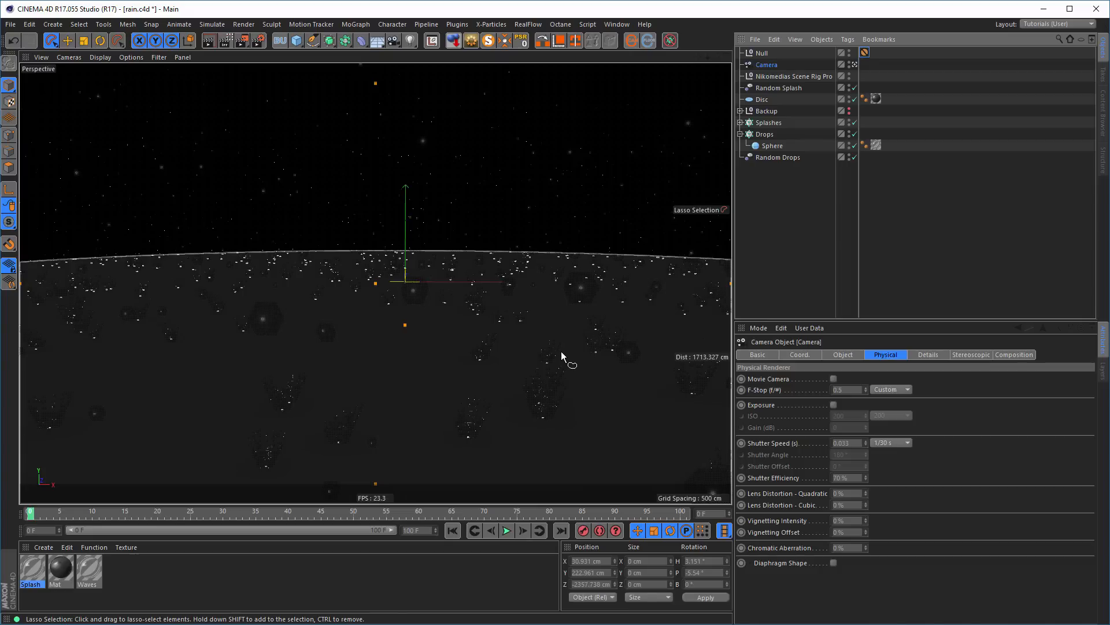
click(561, 352)
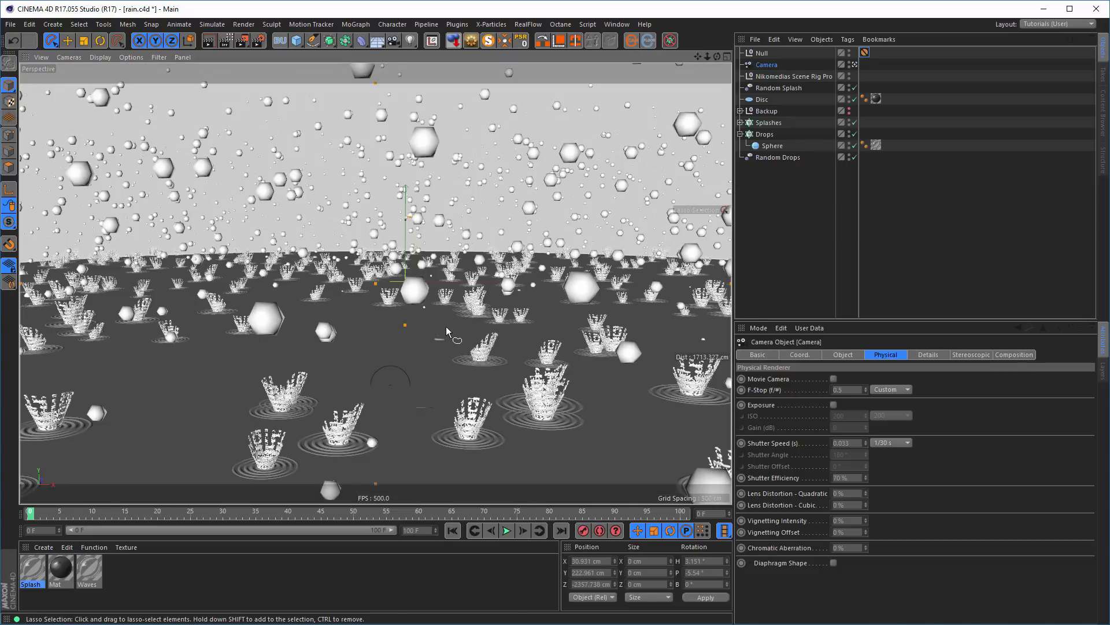
- Lower the Camera to a Y position of about 132 cm with a nearly level pitch, and preview it with the interactive render region
alt+drag(447, 330, 448, 342)
alt+middle_drag(447, 342, 450, 359)
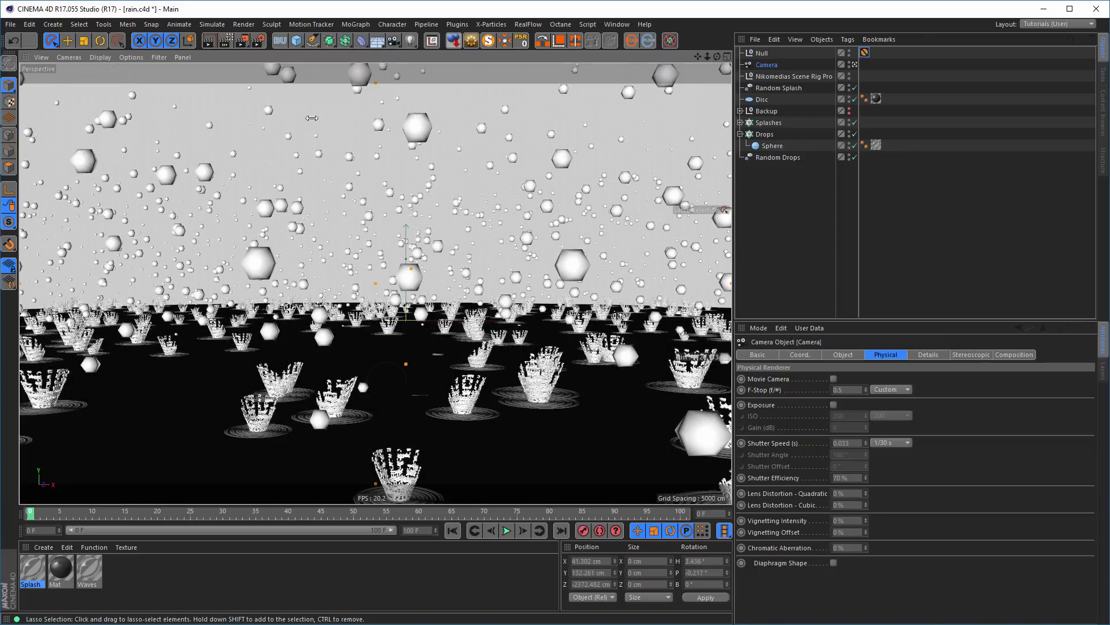
click(228, 42)
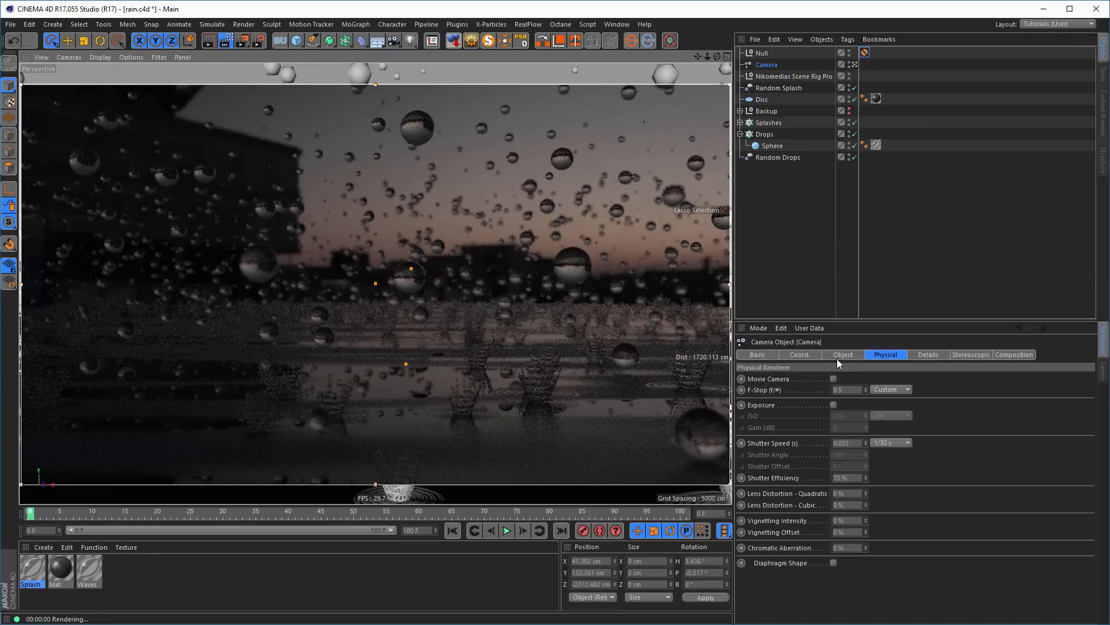
- Set the Nikomedias Scene Rig Pro's reflection brightness to 0% and save the scene
click(802, 77)
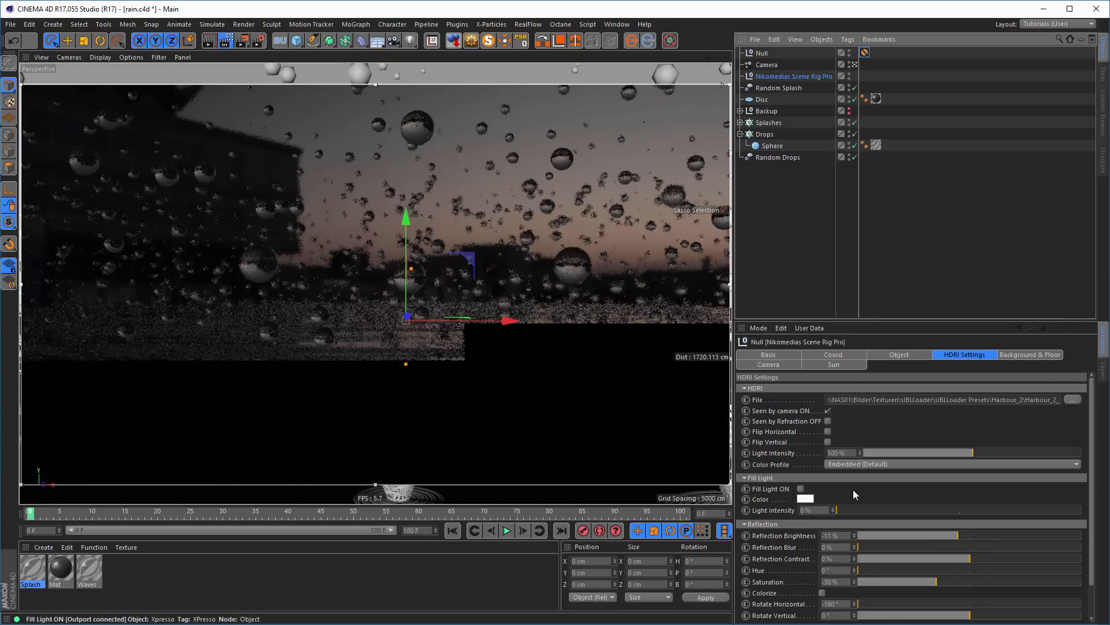
drag(846, 534, 797, 554)
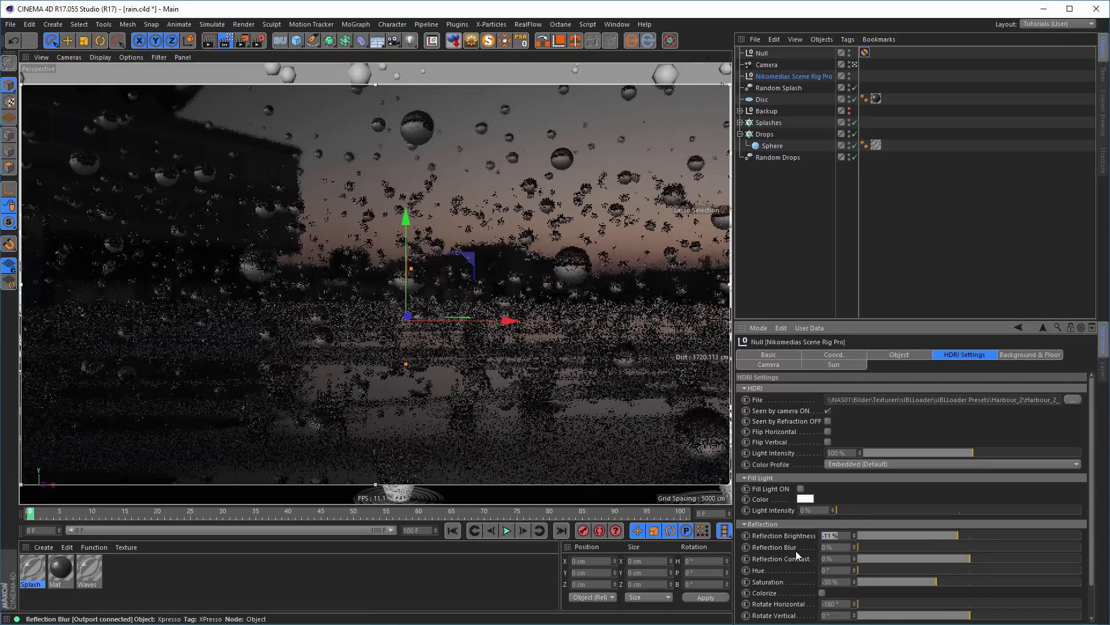
text(0)
key(Return)
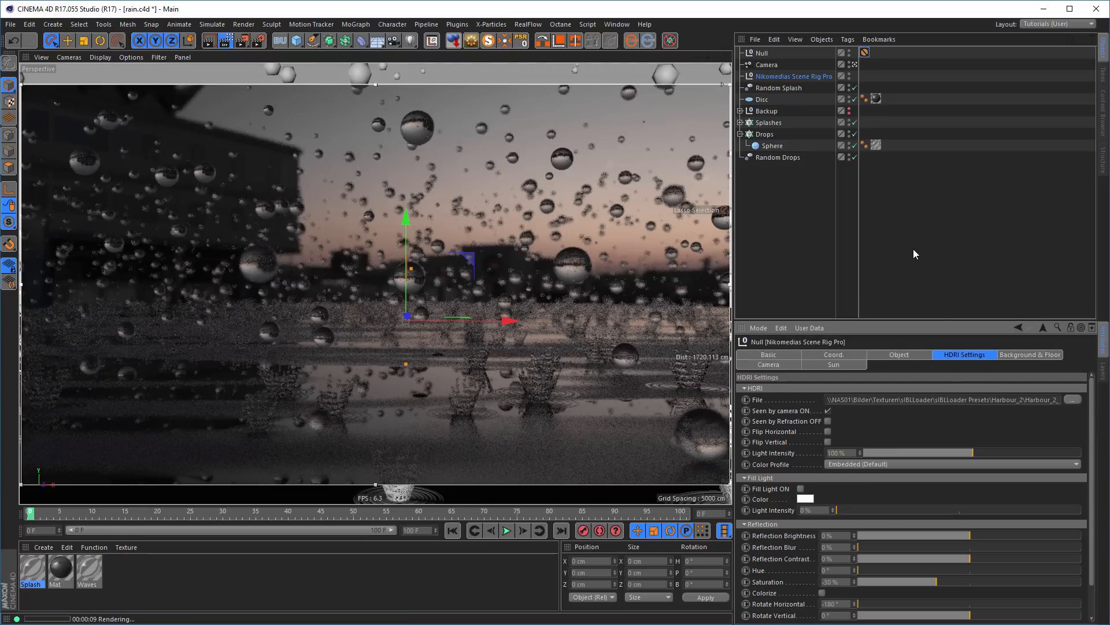
key(ctrl+s)
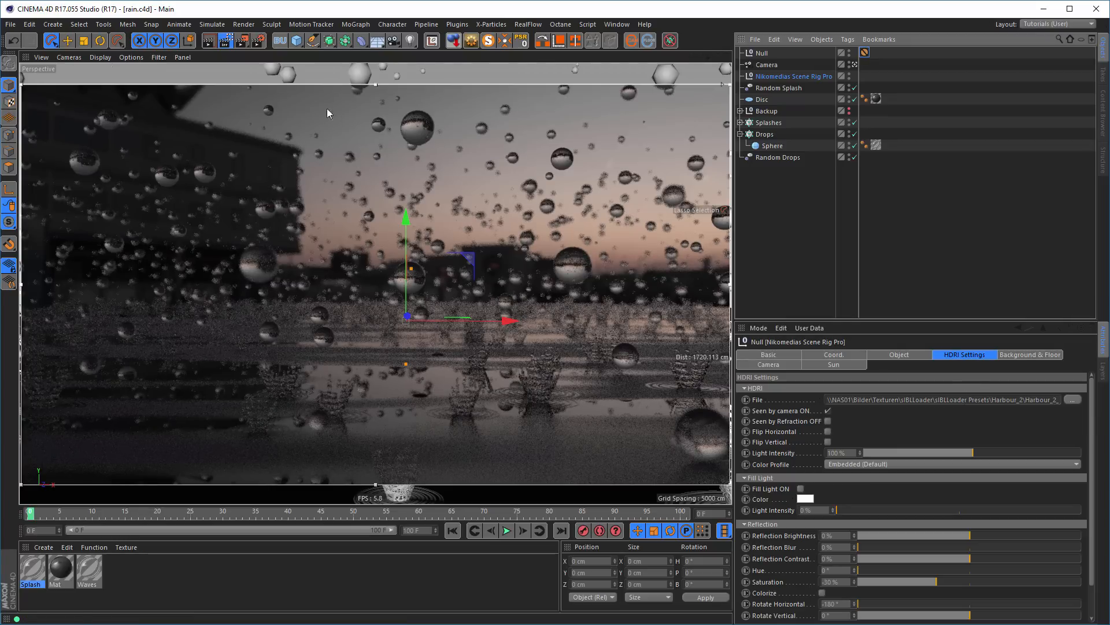
- Turn off the interactive render region, stop and close the Picture Viewer's test render, and close the render settings
click(226, 41)
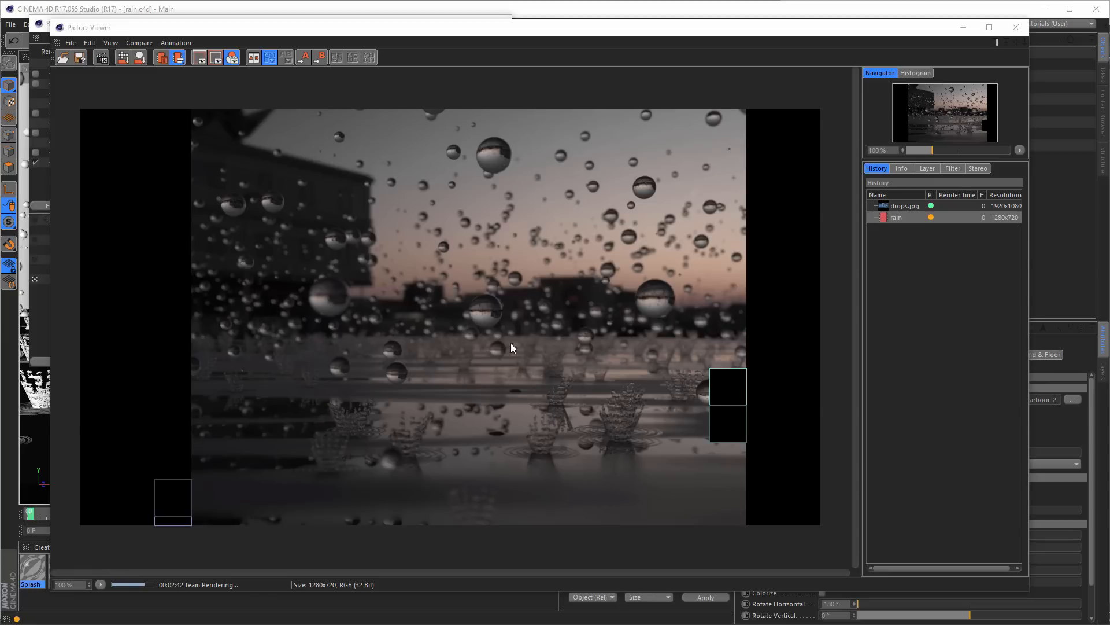
click(1017, 27)
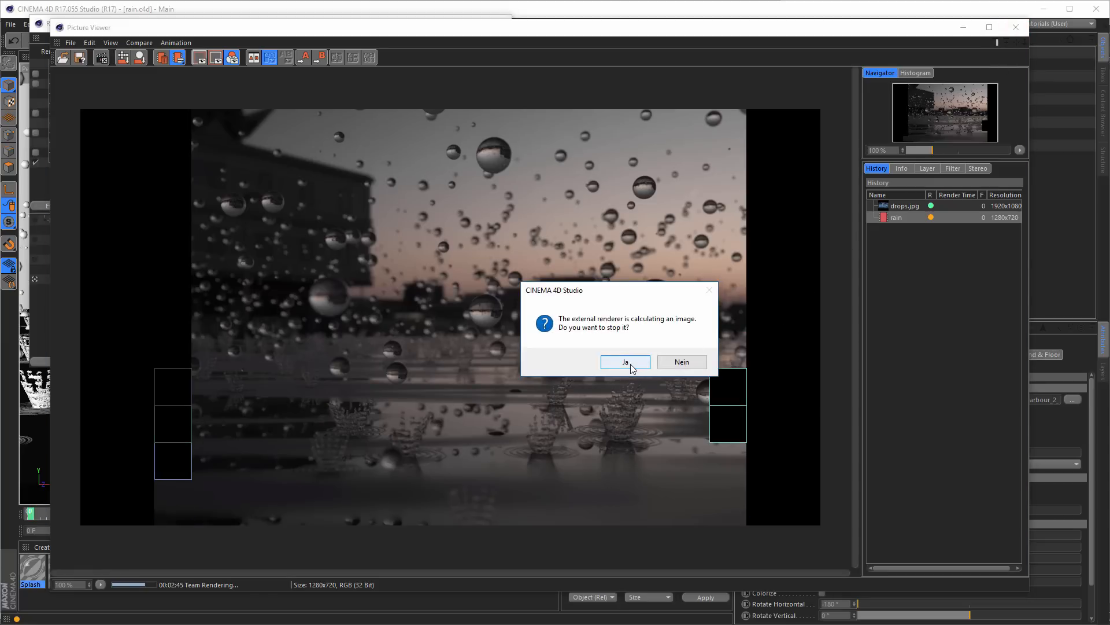
click(631, 363)
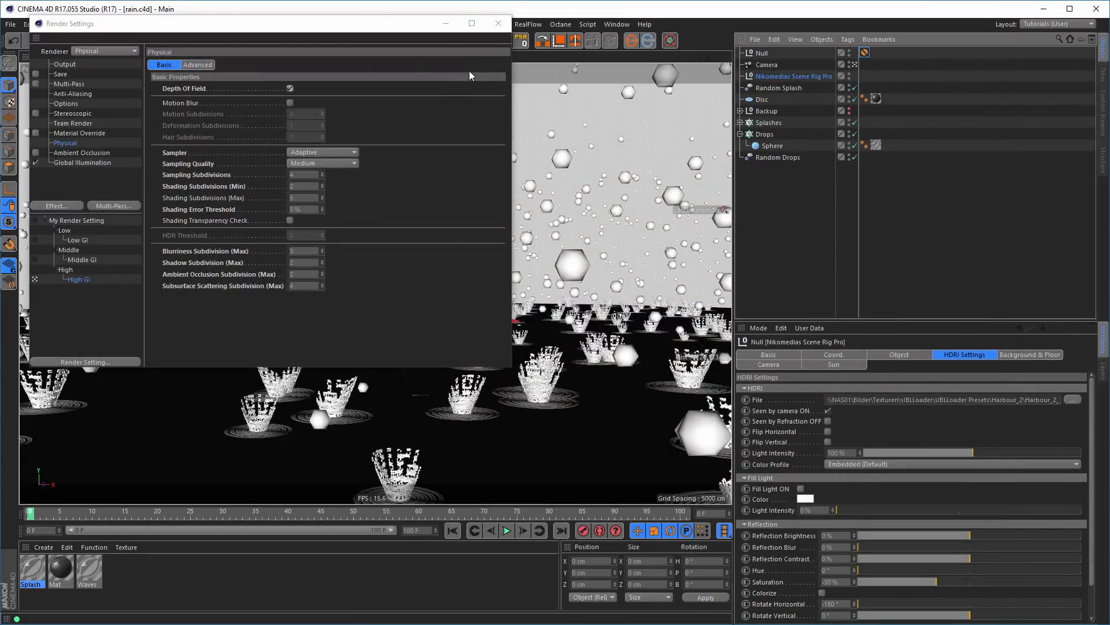
click(498, 23)
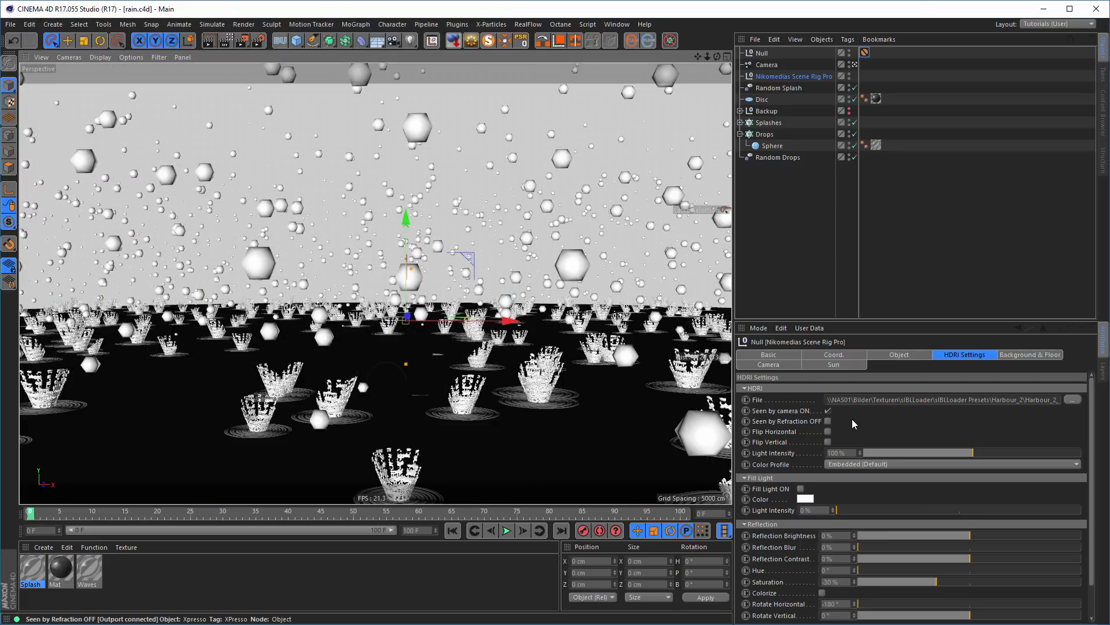
- Set the Camera's physical f-stop to 0.3
click(766, 65)
drag(839, 391, 852, 392)
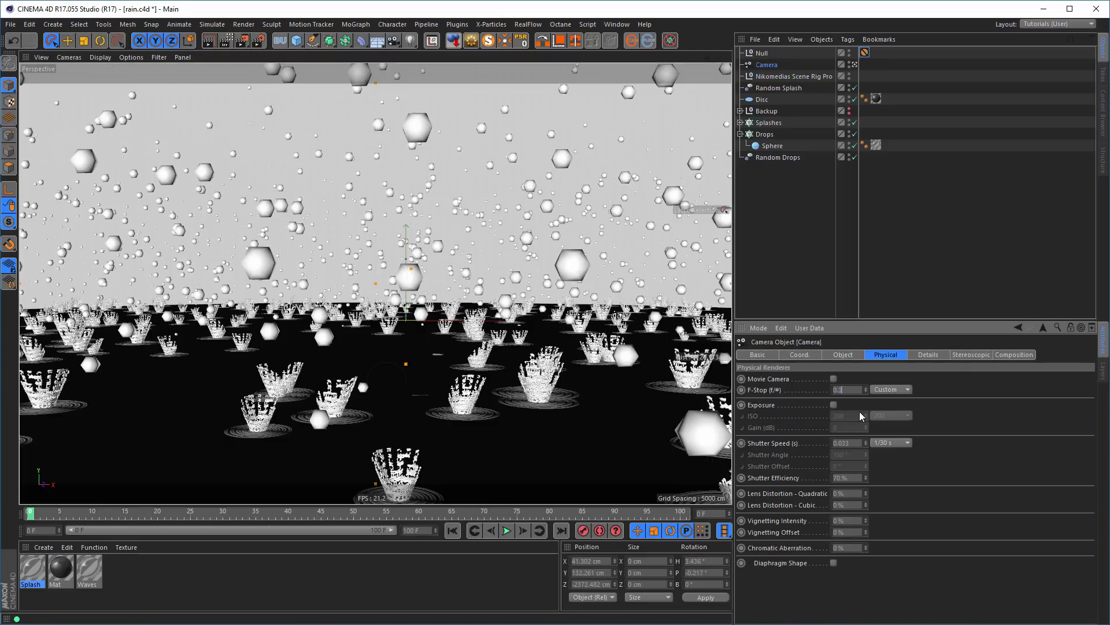
- Raise the Splashes cloner's clone count on the Disc to 400
click(765, 123)
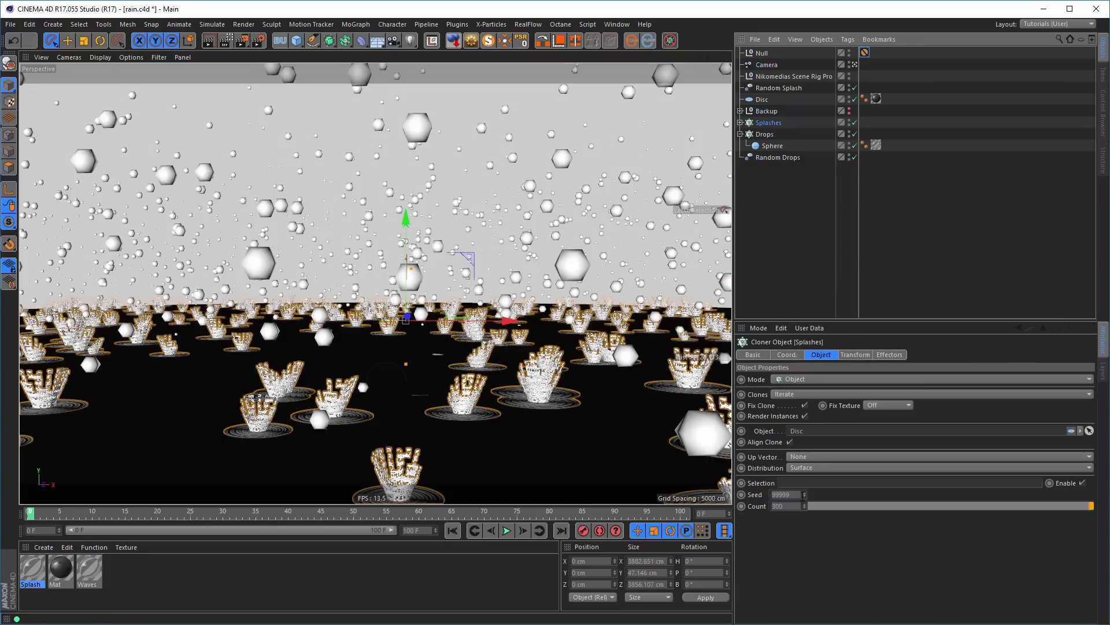
double_click(798, 505)
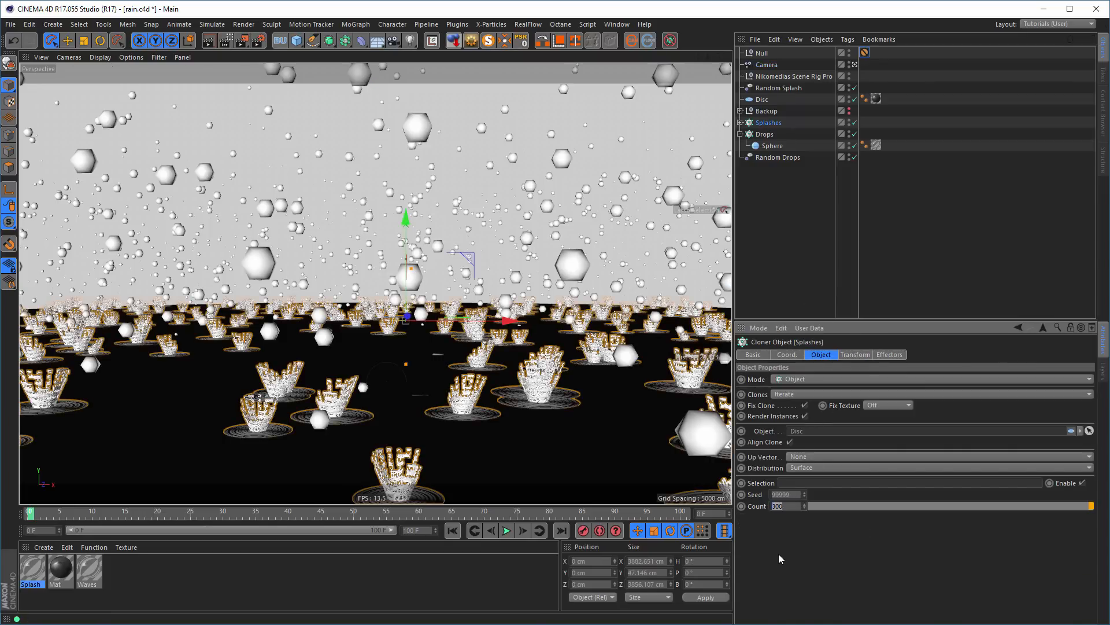
text(400)
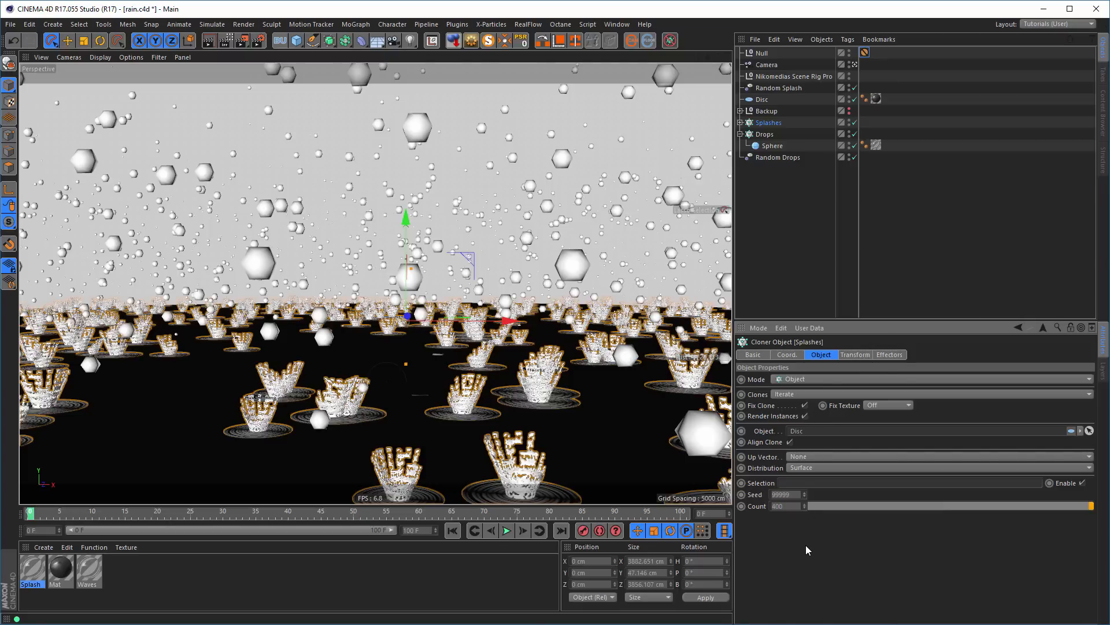
- Lower the Splashes cloner's seed to 99988 to get a different distribution of splashes
click(805, 496)
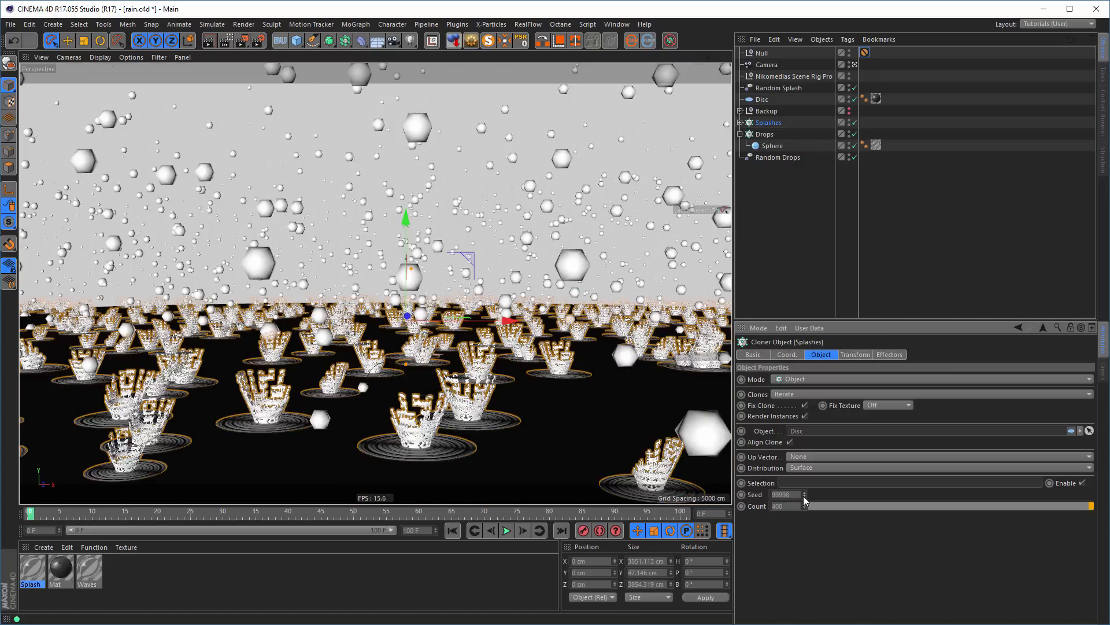
click(805, 497)
click(805, 496)
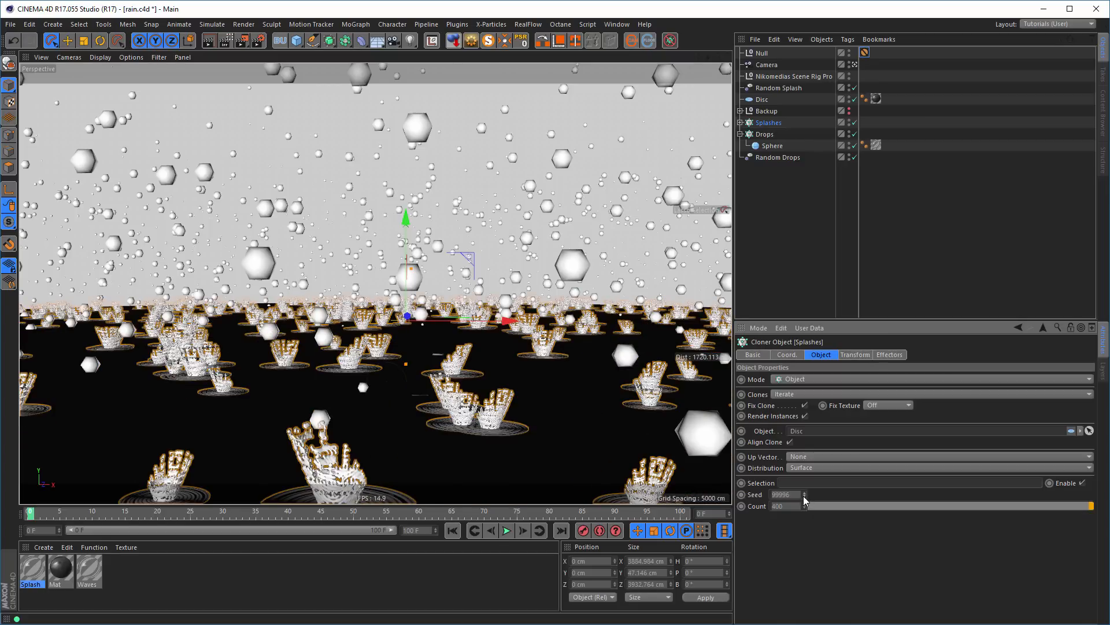
click(804, 497)
click(804, 497)
click(804, 497)
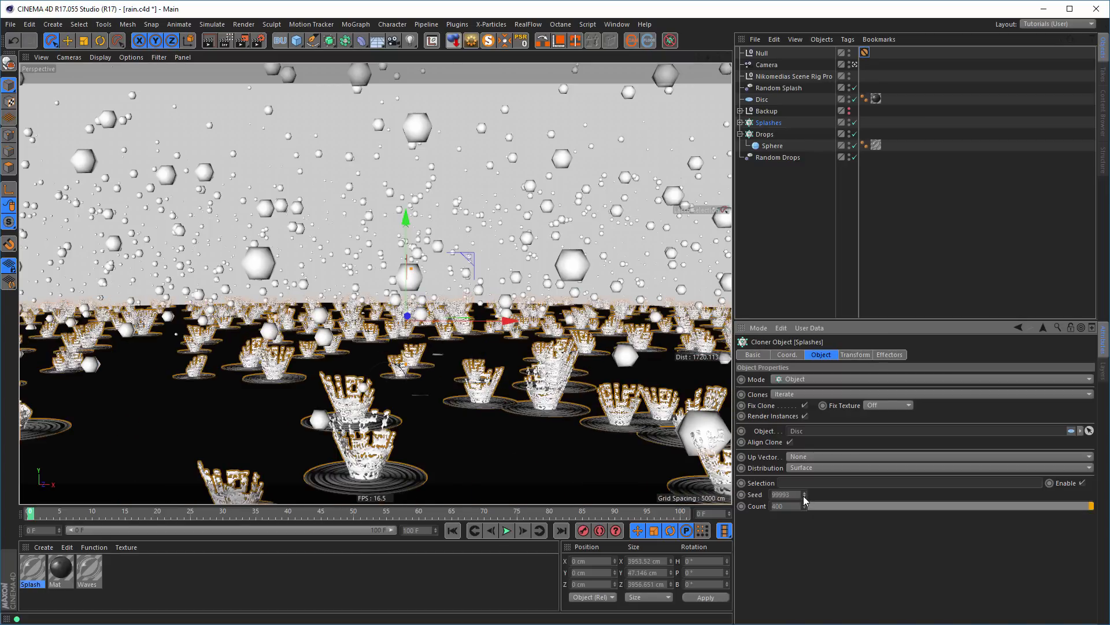
click(805, 497)
click(805, 497)
click(804, 497)
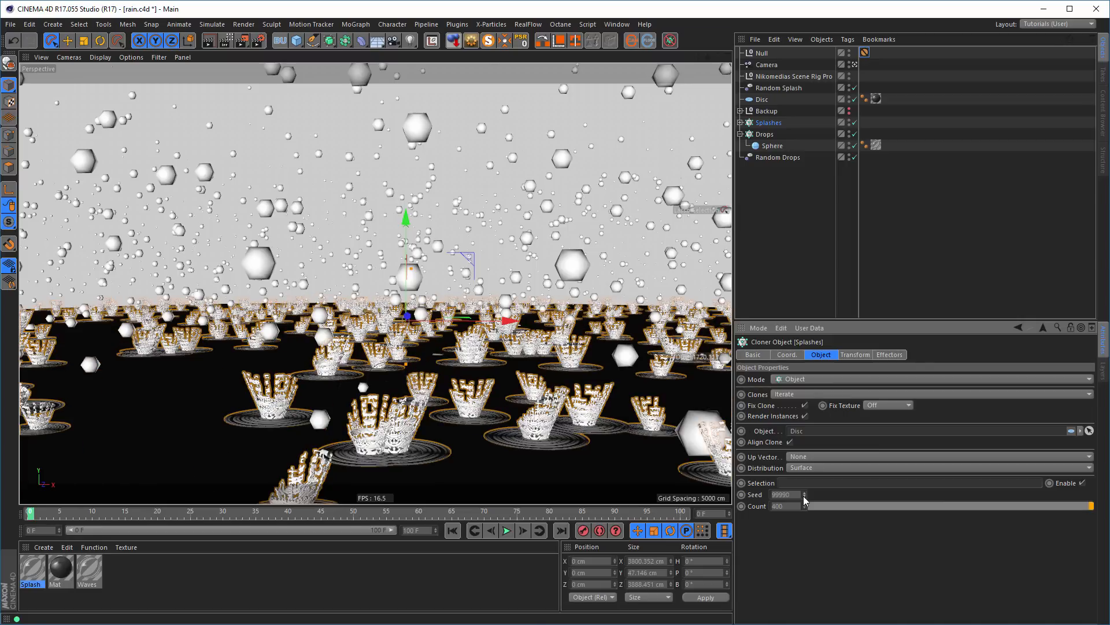
click(804, 497)
click(804, 496)
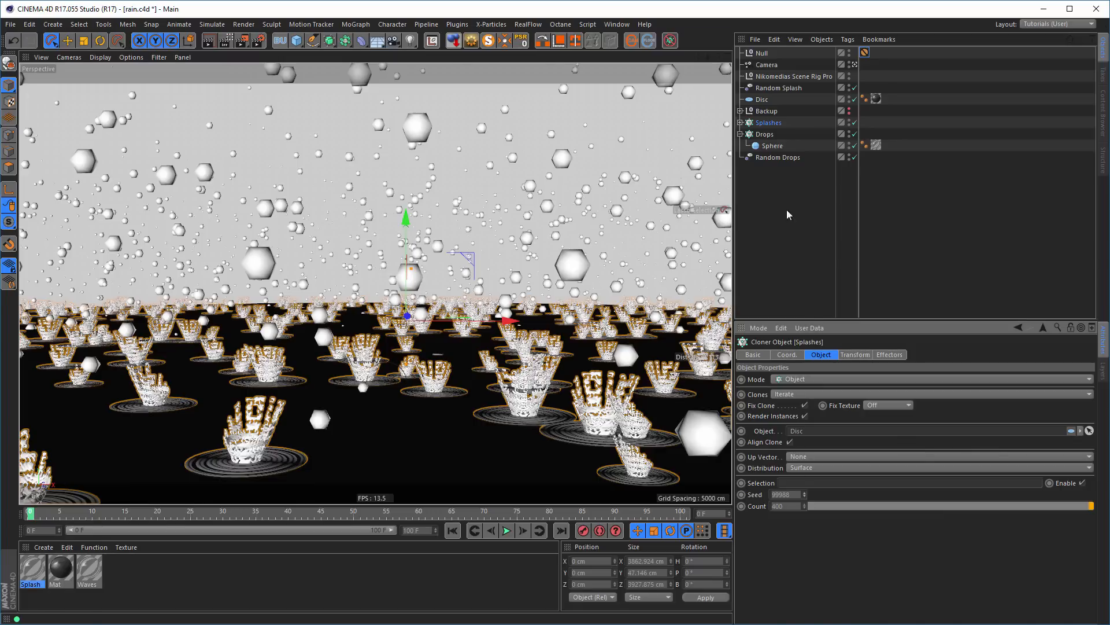
- Set the Drops cloner's vertical grid count to 15
key(Down)
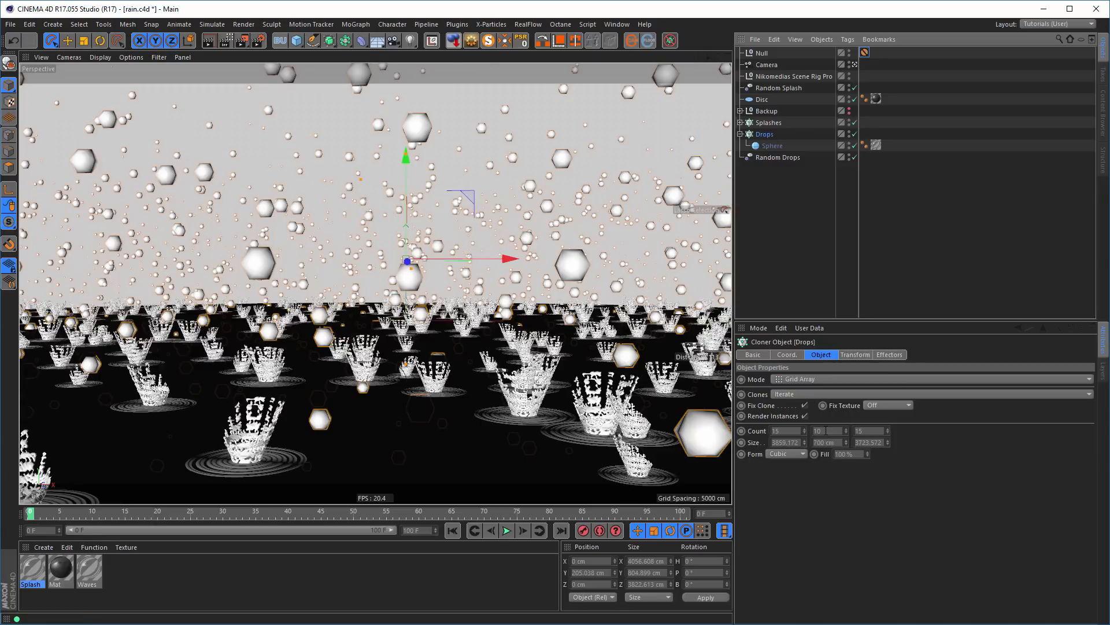
click(827, 431)
text(15)
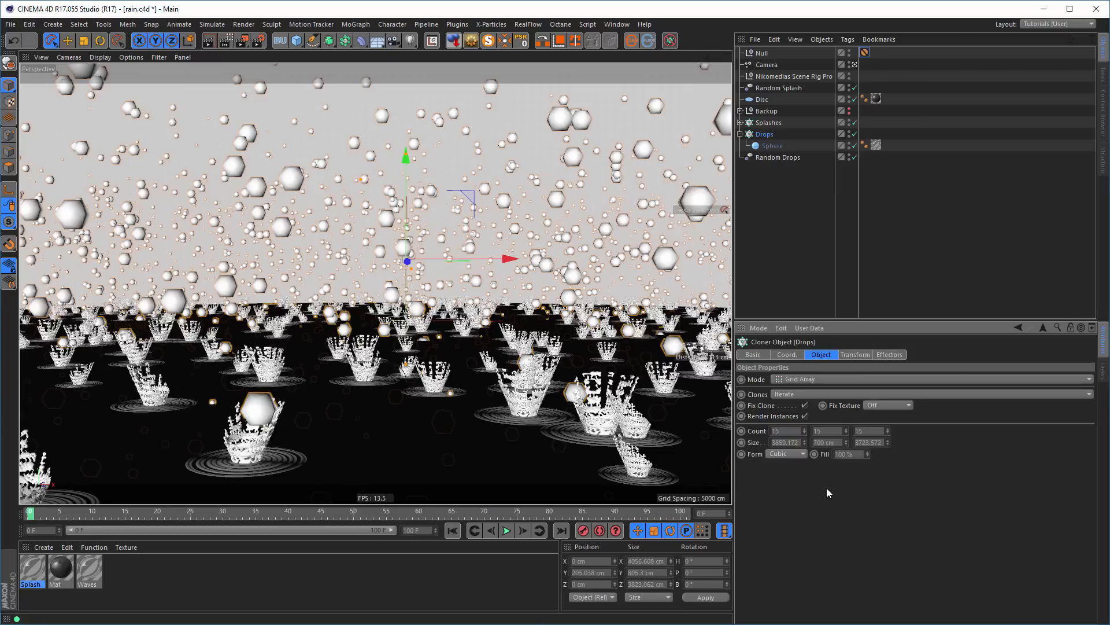
- Save the scene and run a test render in the Picture Viewer, stopping it and closing the viewer after checking the image
key(ctrl+s)
key(shift+r)
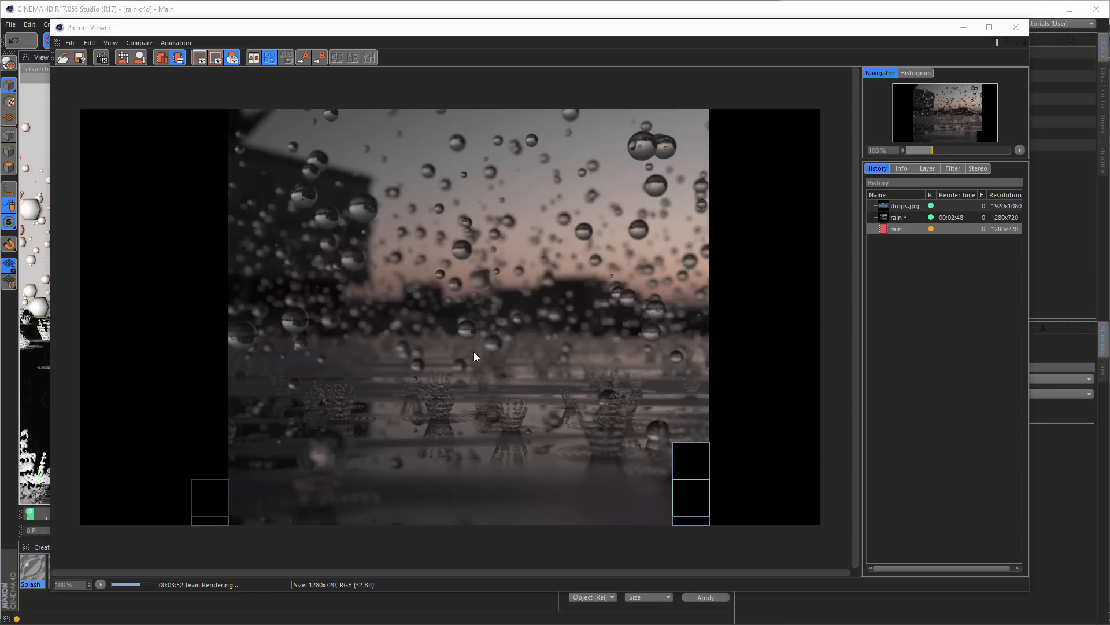
click(1014, 29)
click(641, 364)
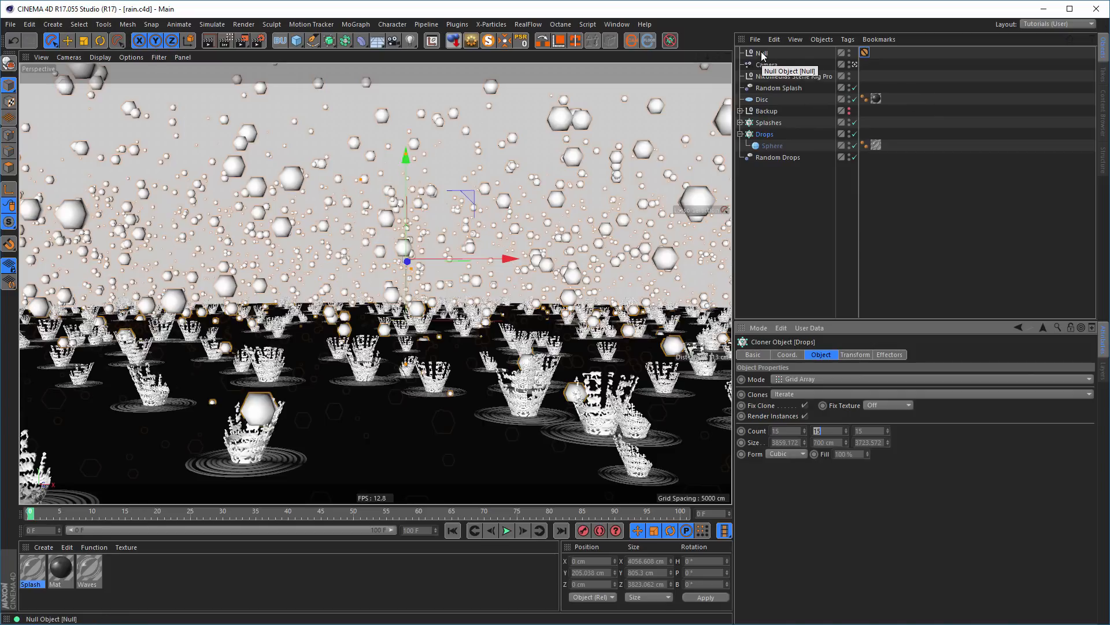
- Move the Protection tag from the Null onto the Camera, rename the Null to Focus, and save the scene
drag(864, 52, 864, 63)
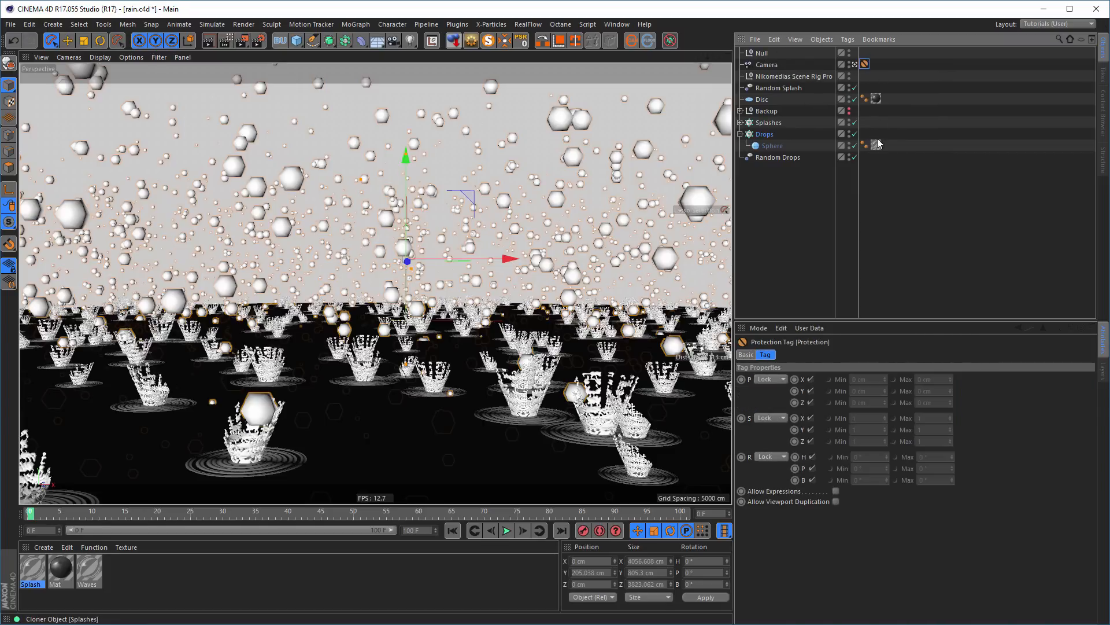
click(763, 55)
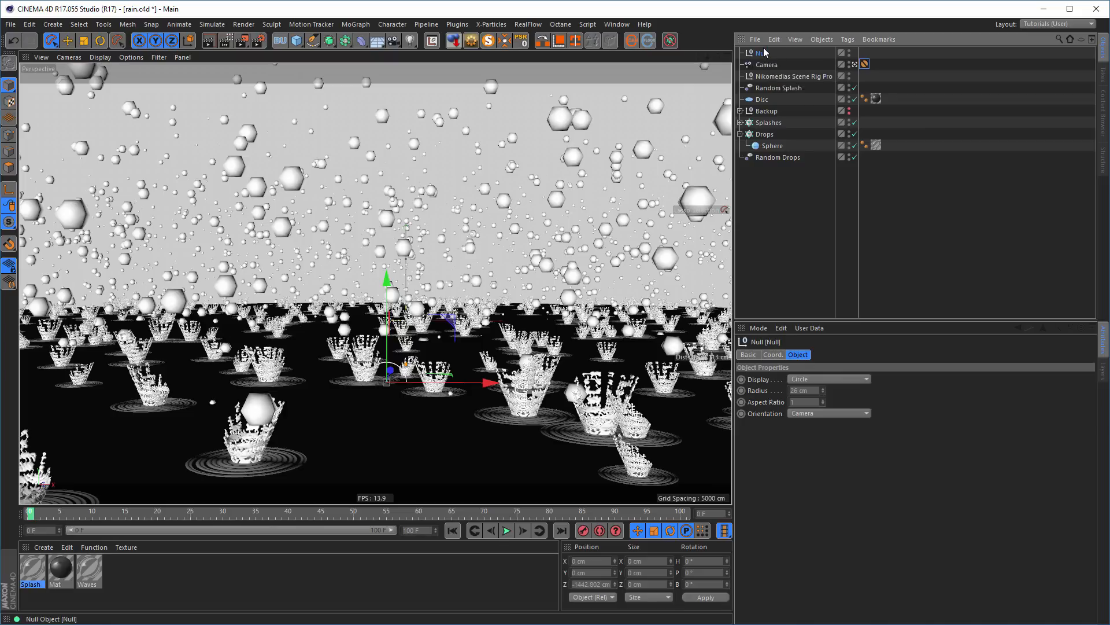
double_click(764, 53)
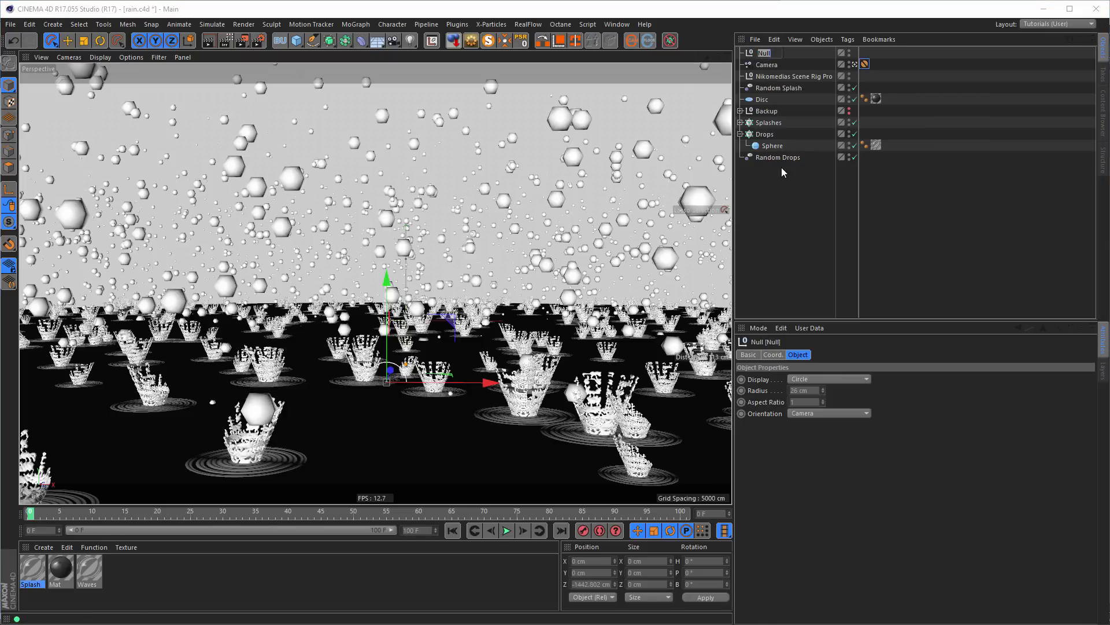
text(Focus)
key(Return)
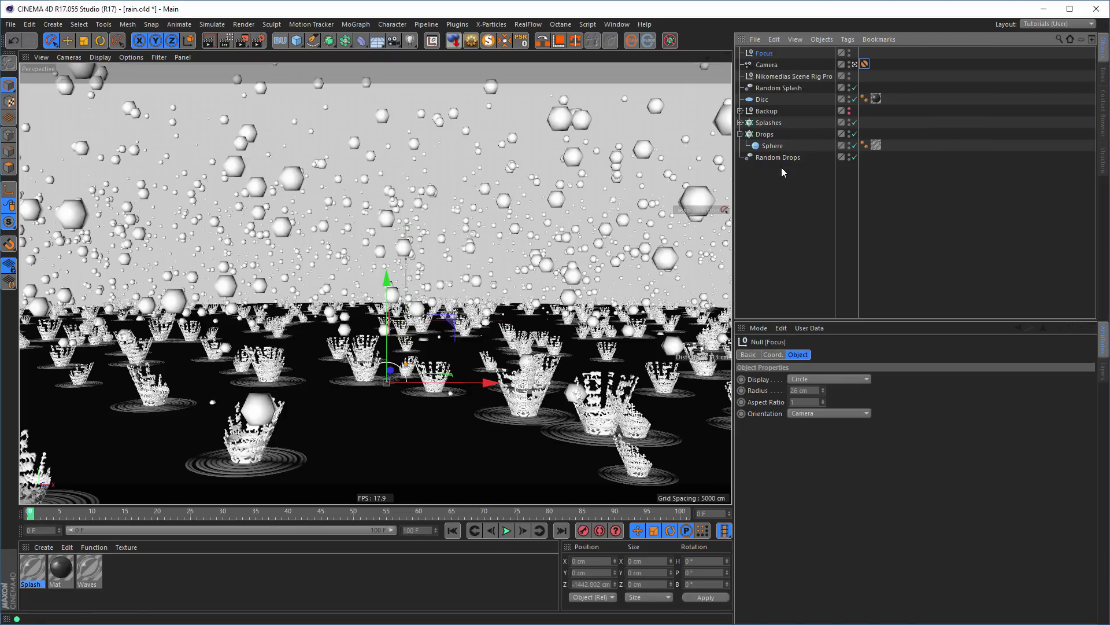
key(ctrl+s)
- Move the Focus null farther back along the Z axis to about -1148.8 cm
click(773, 354)
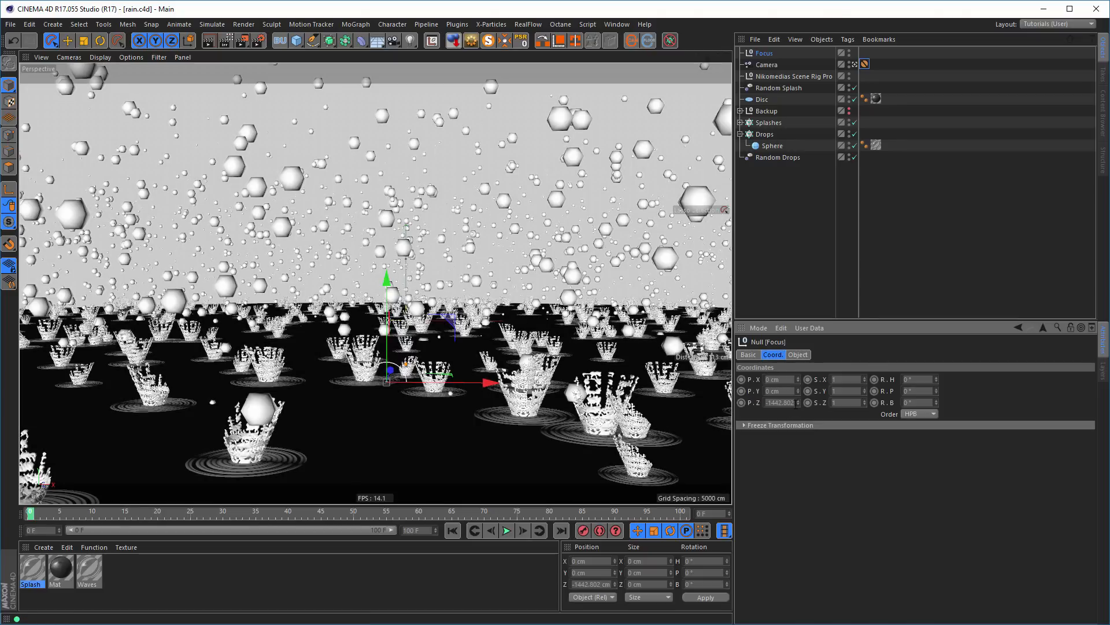
drag(798, 402, 798, 341)
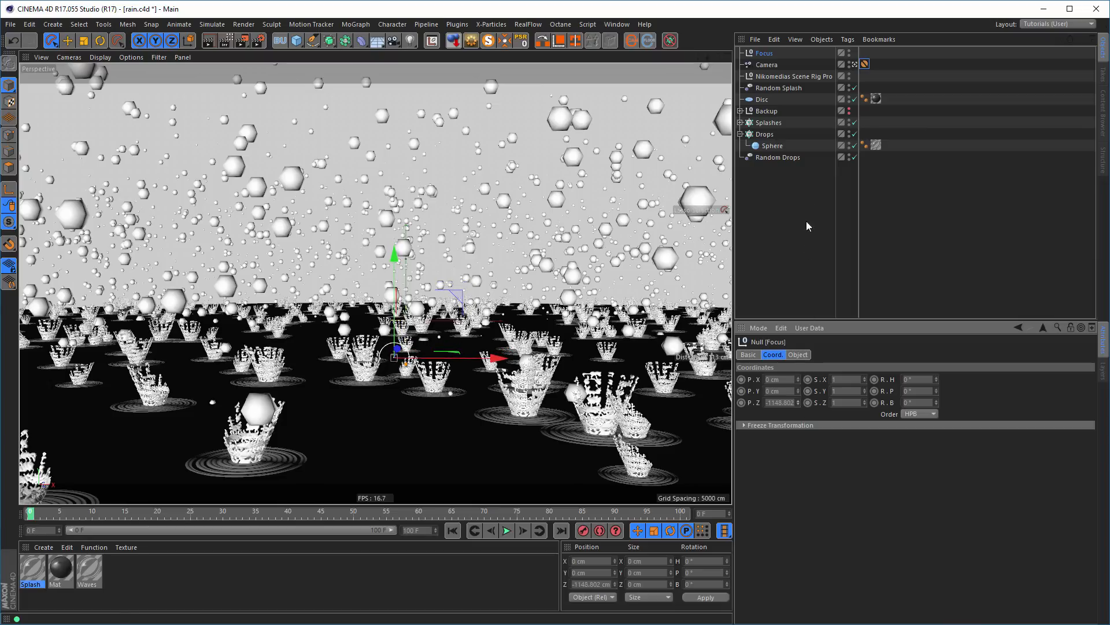
- Set the Random Drops effector's uniform scale to 2, and save and render the scene to the Picture Viewer
click(765, 135)
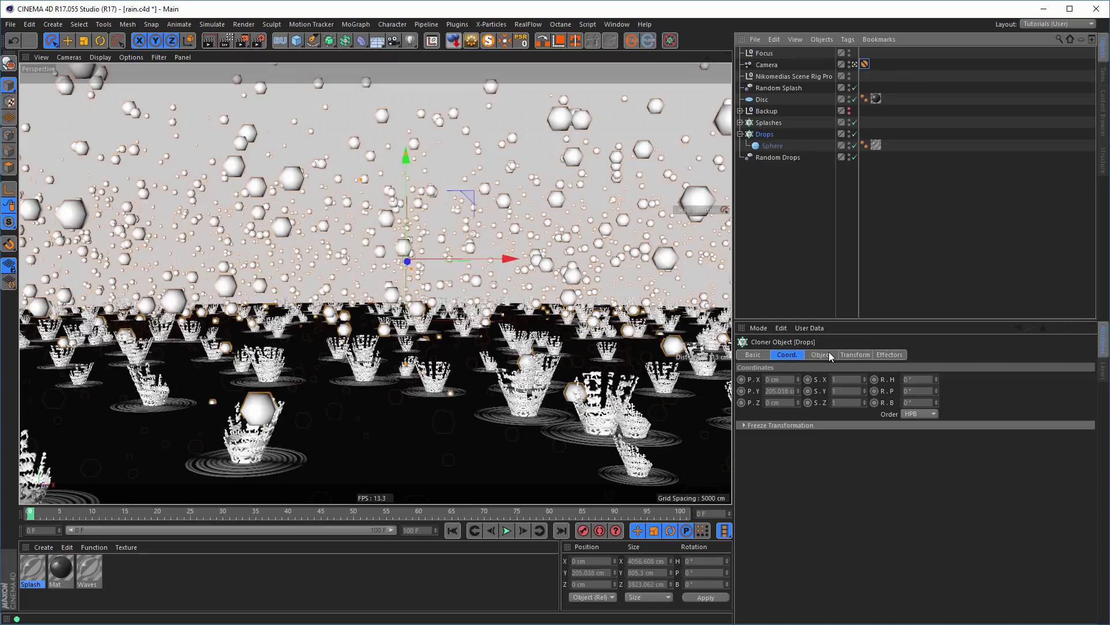
click(778, 157)
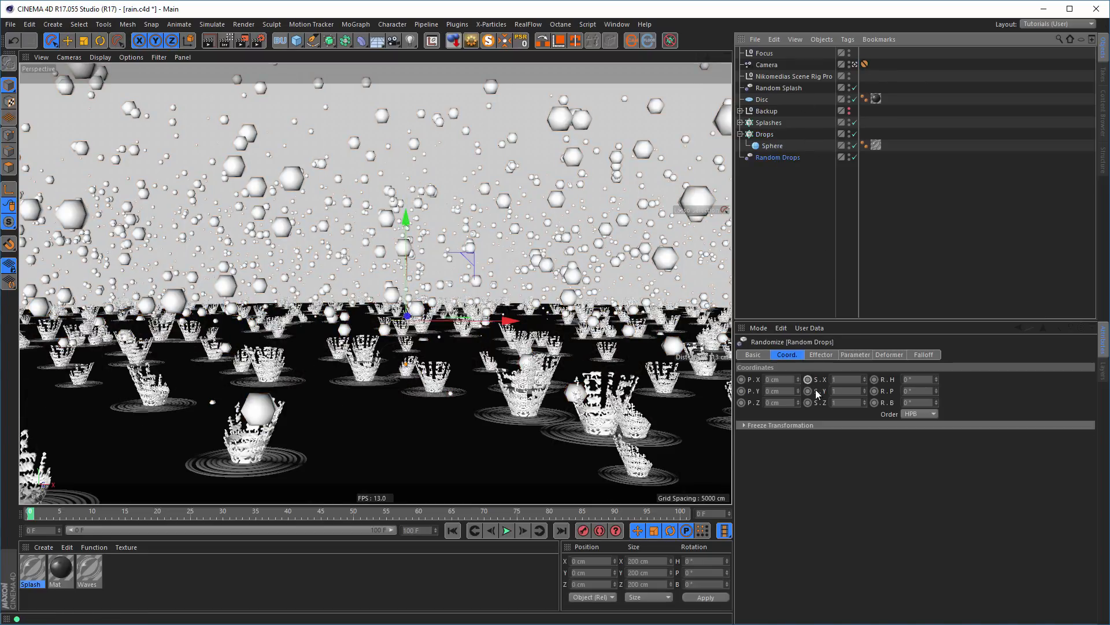
click(855, 355)
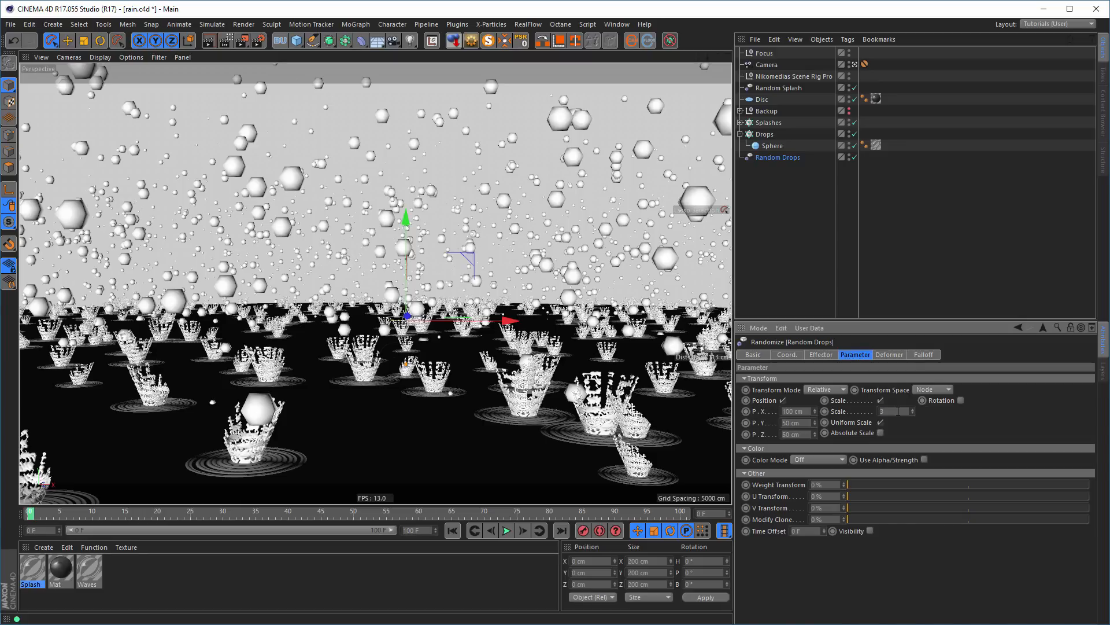
click(898, 410)
key(Return)
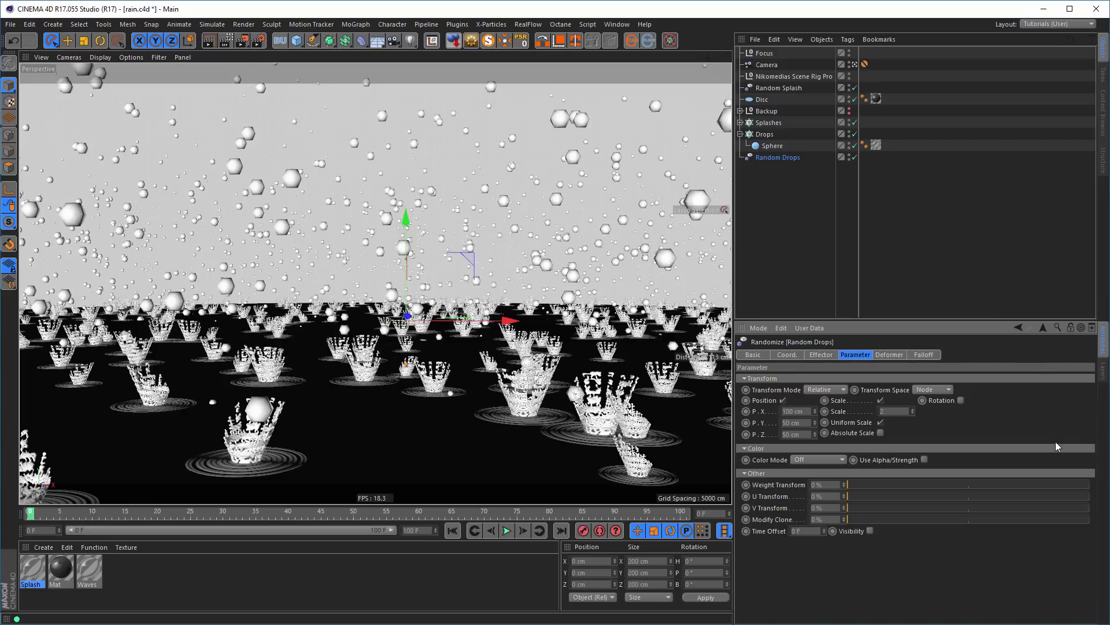
key(ctrl+s)
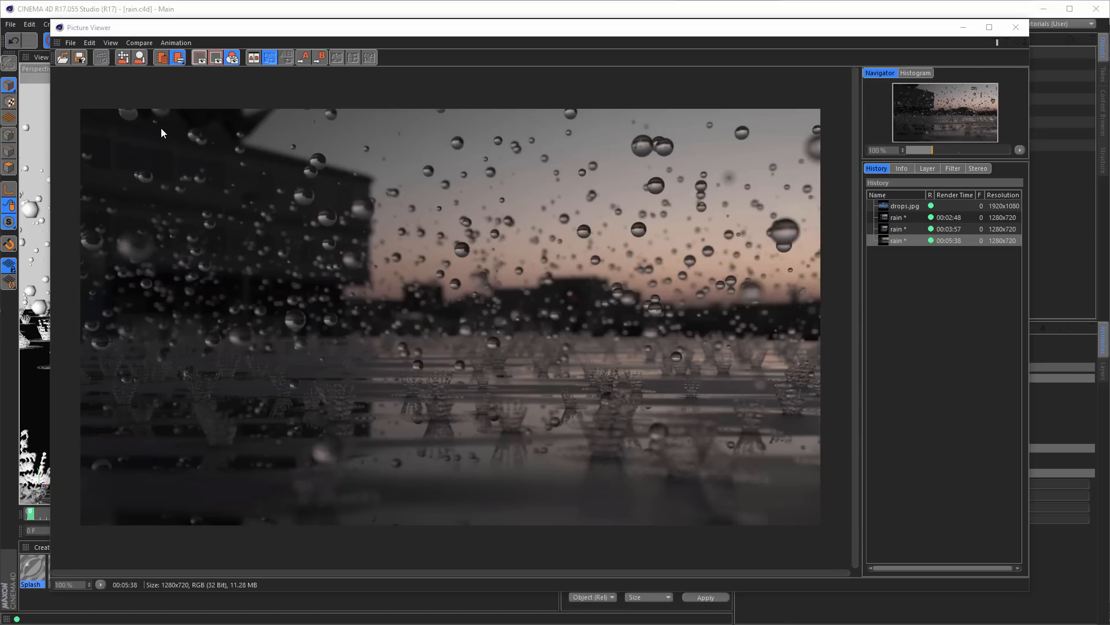
- Save the finished render to the Desktop as rain.psd in Photoshop (PSD) format with 16 bits/channel, and close the Picture Viewer
click(70, 43)
click(75, 72)
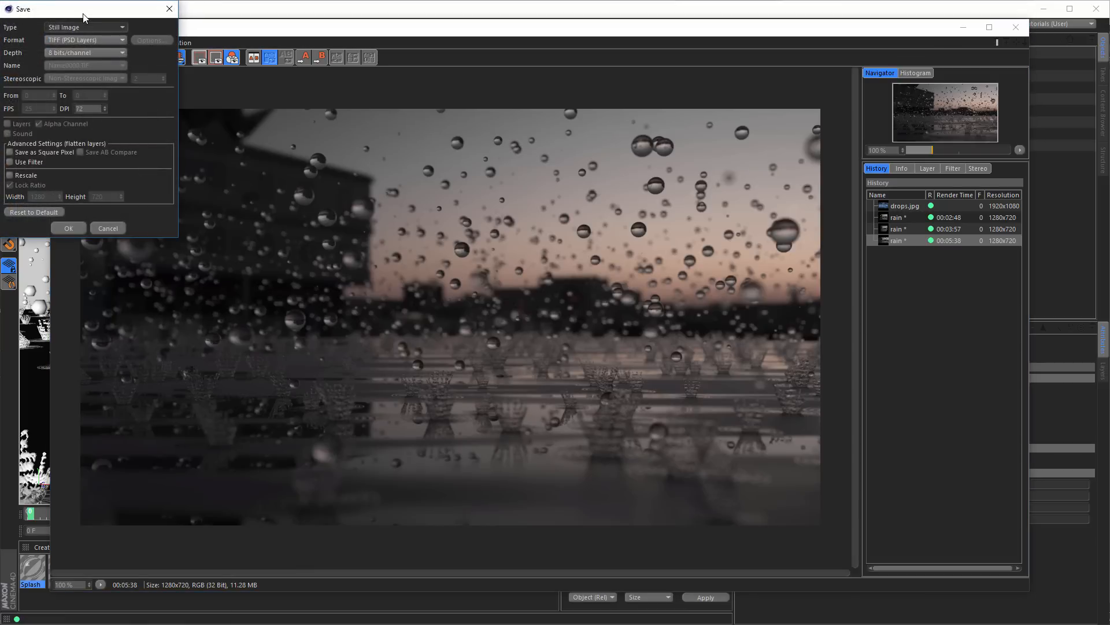
drag(83, 16, 273, 81)
click(259, 106)
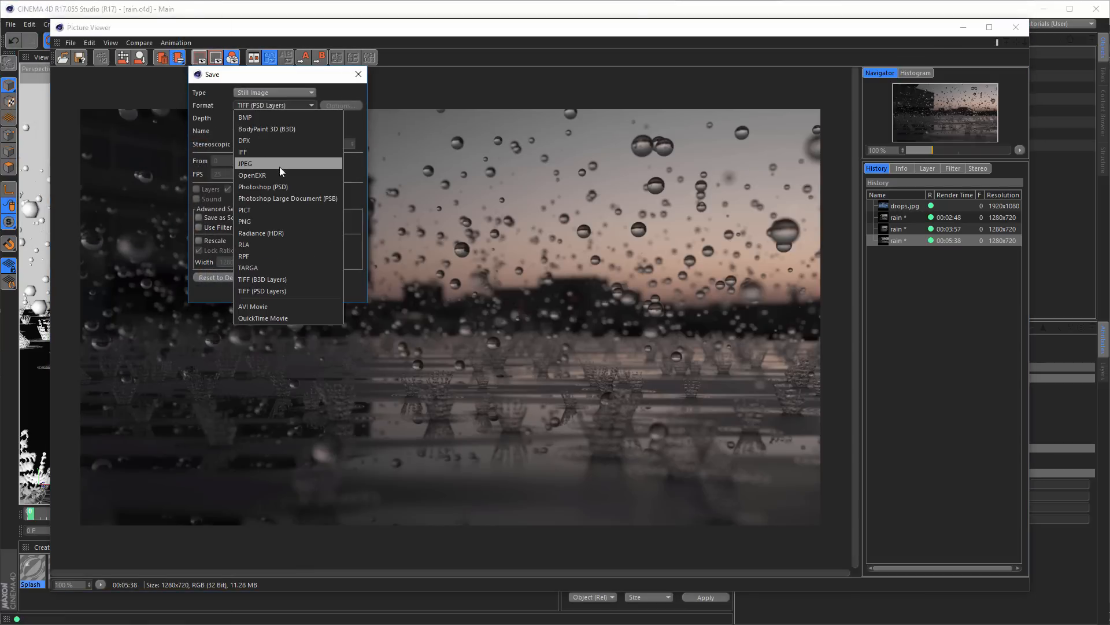
click(283, 195)
click(262, 116)
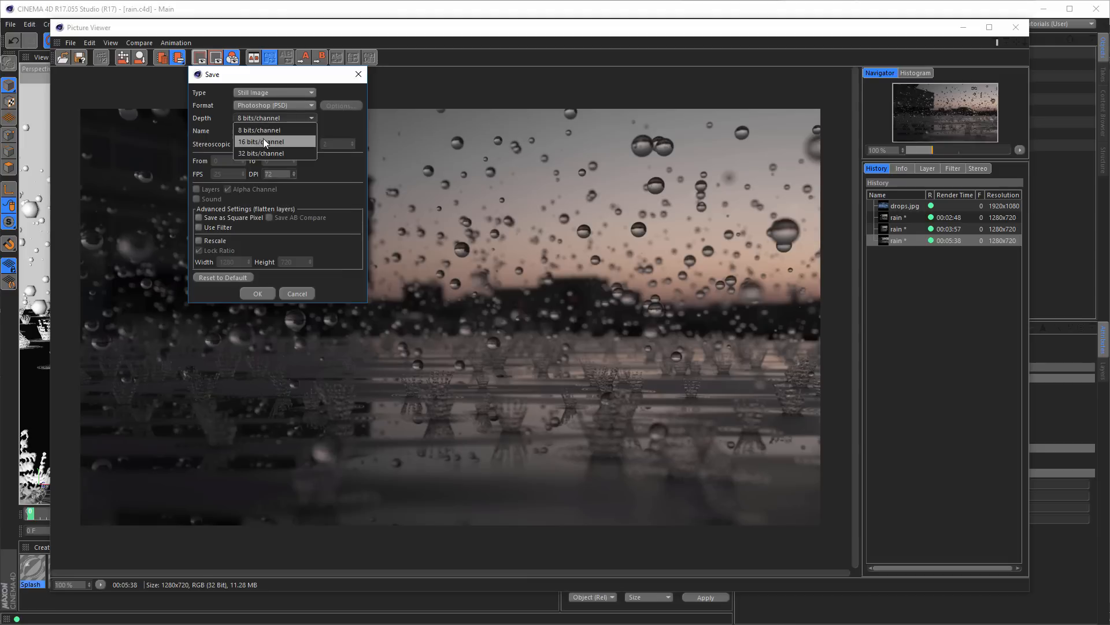
click(262, 137)
click(262, 293)
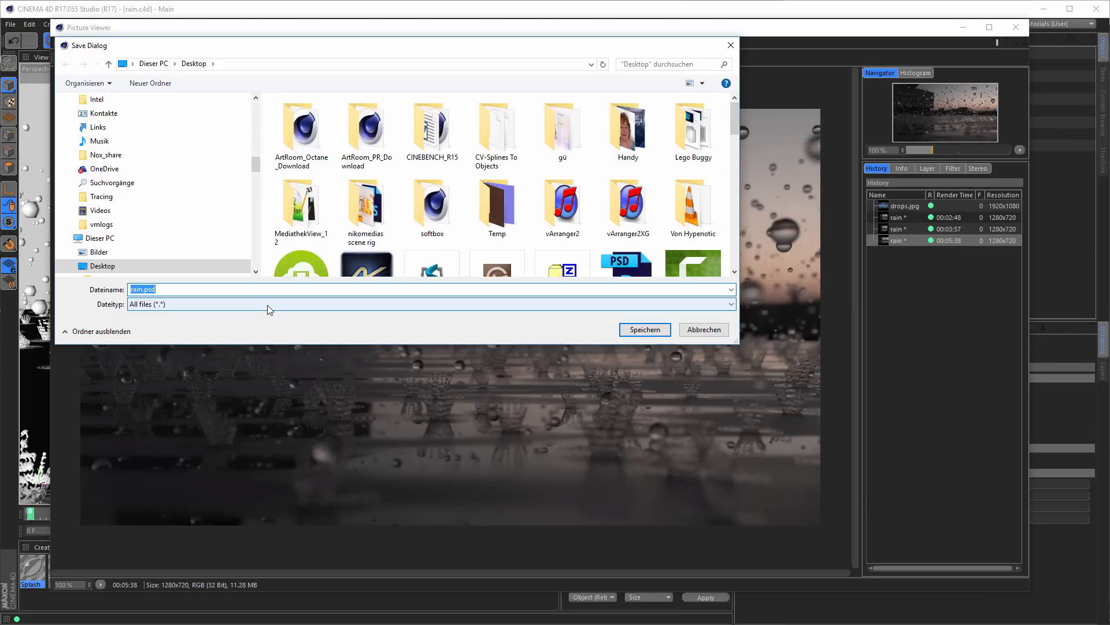
key(Return)
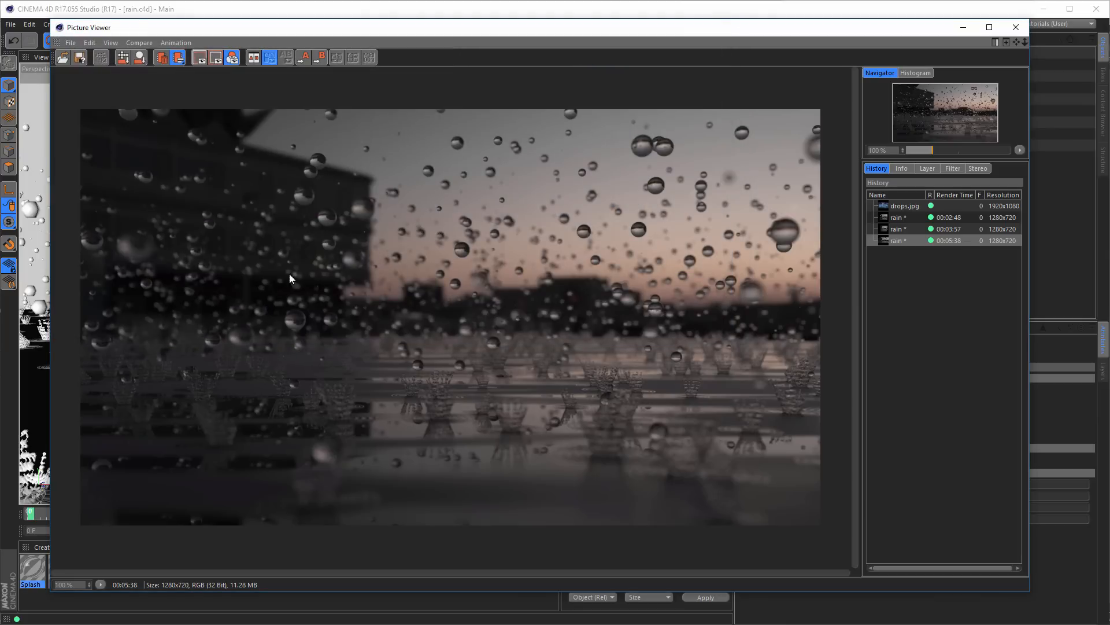
click(1017, 27)
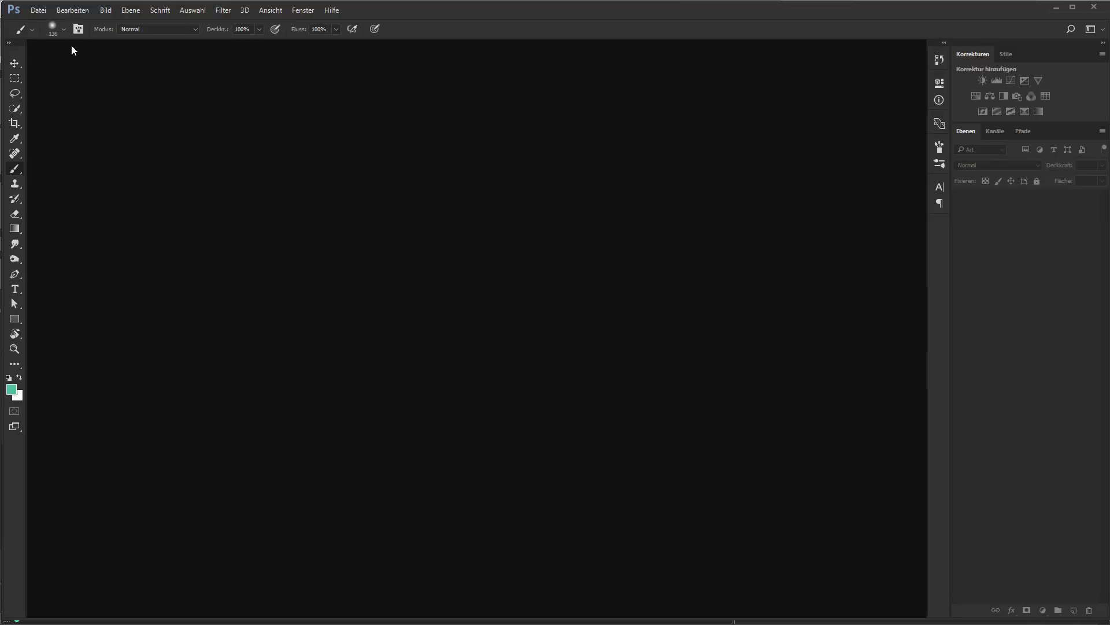
- Switch to Photoshop, open rain.psd from the Desktop, and duplicate its background layer
click(37, 11)
click(41, 33)
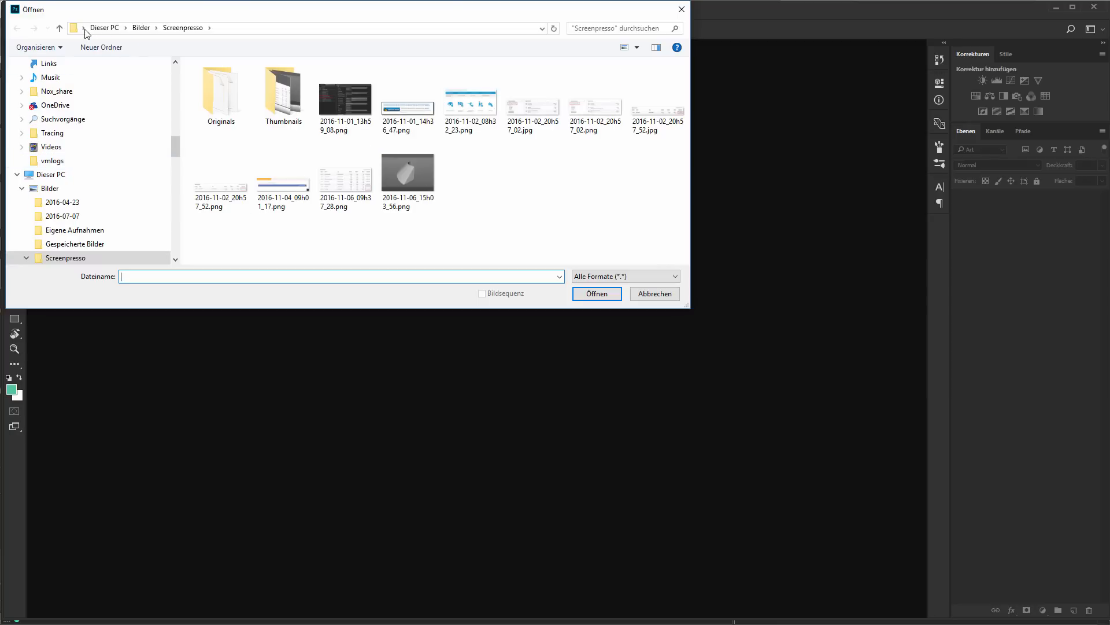
click(84, 27)
click(102, 41)
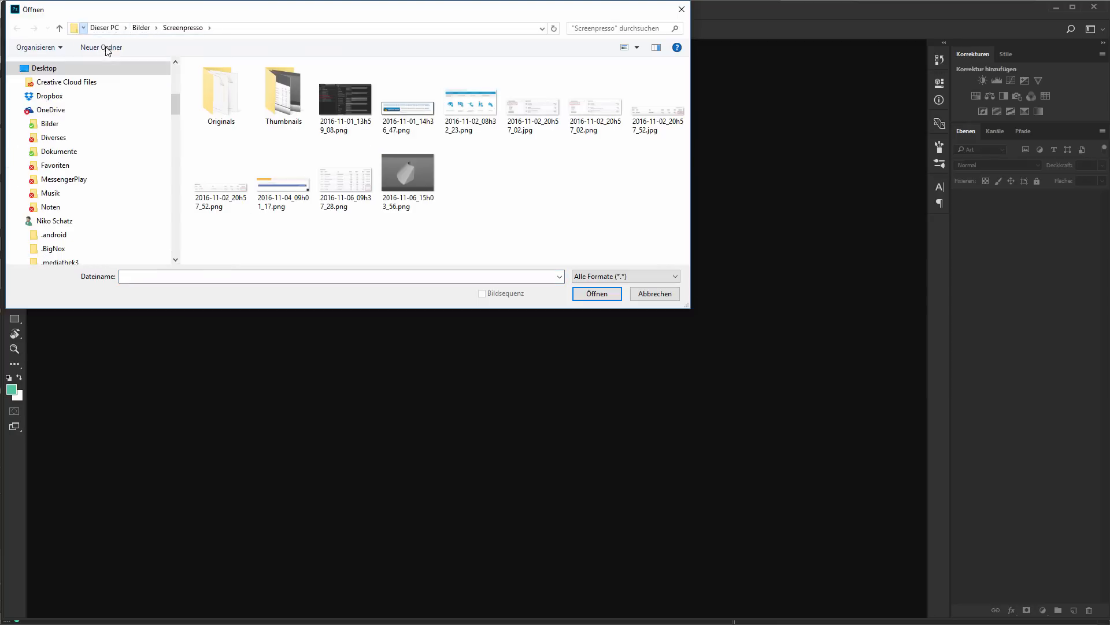
click(168, 277)
text(rain)
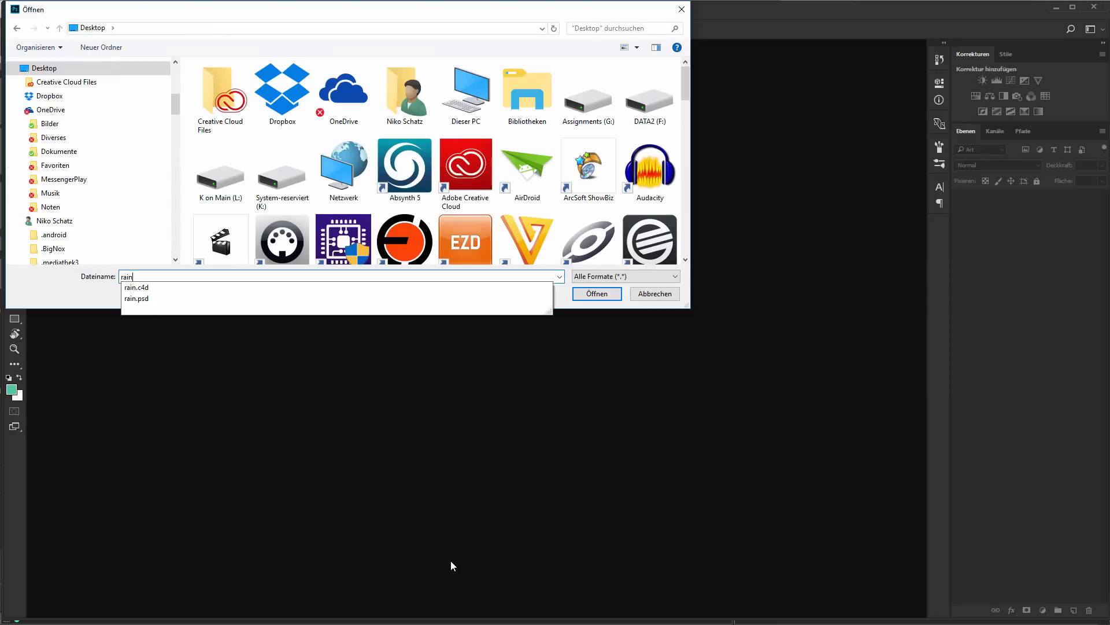
key(Down)
key(Down)
key(Return)
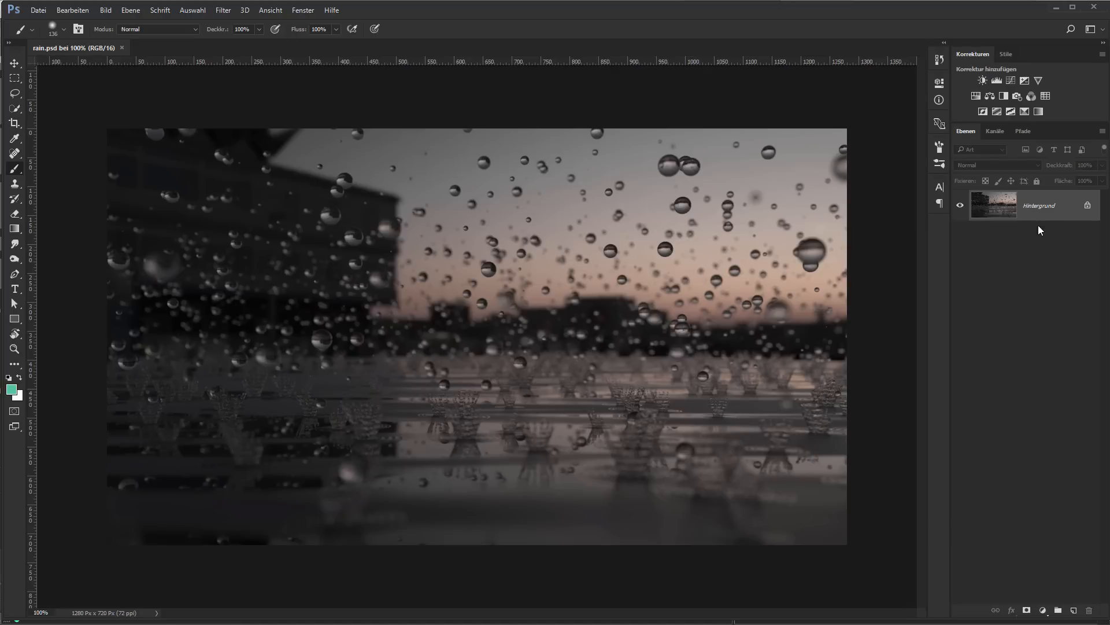
key(ctrl+j)
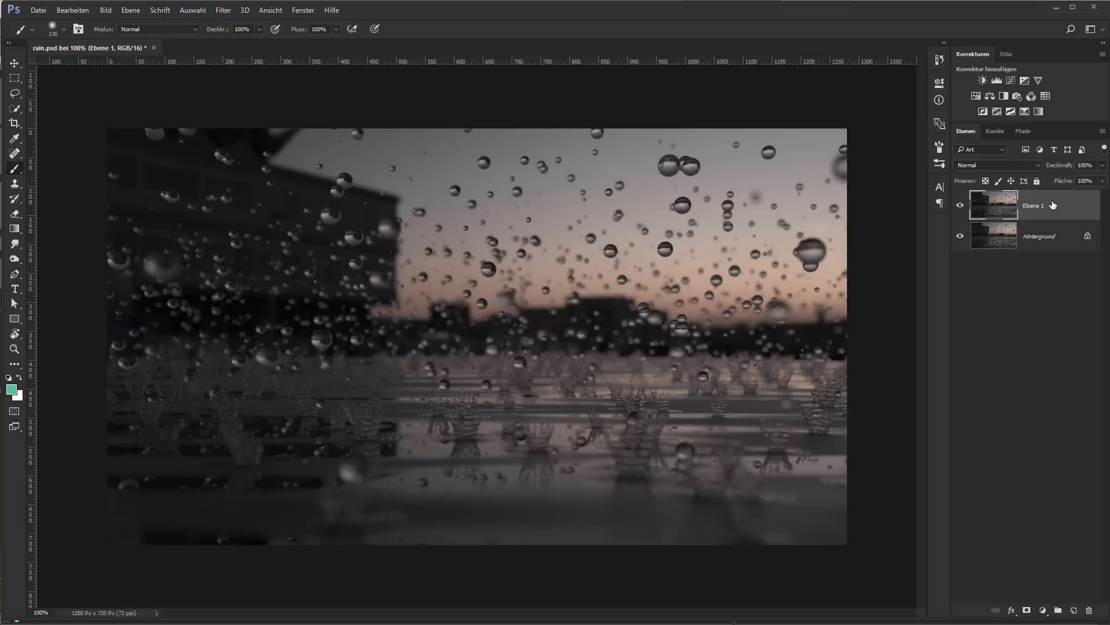
- Convert Ebene 1 to a Smart Object and raise its clarity to +86 in the Camera Raw filter, previewed at 100% zoom
right_click(1053, 205)
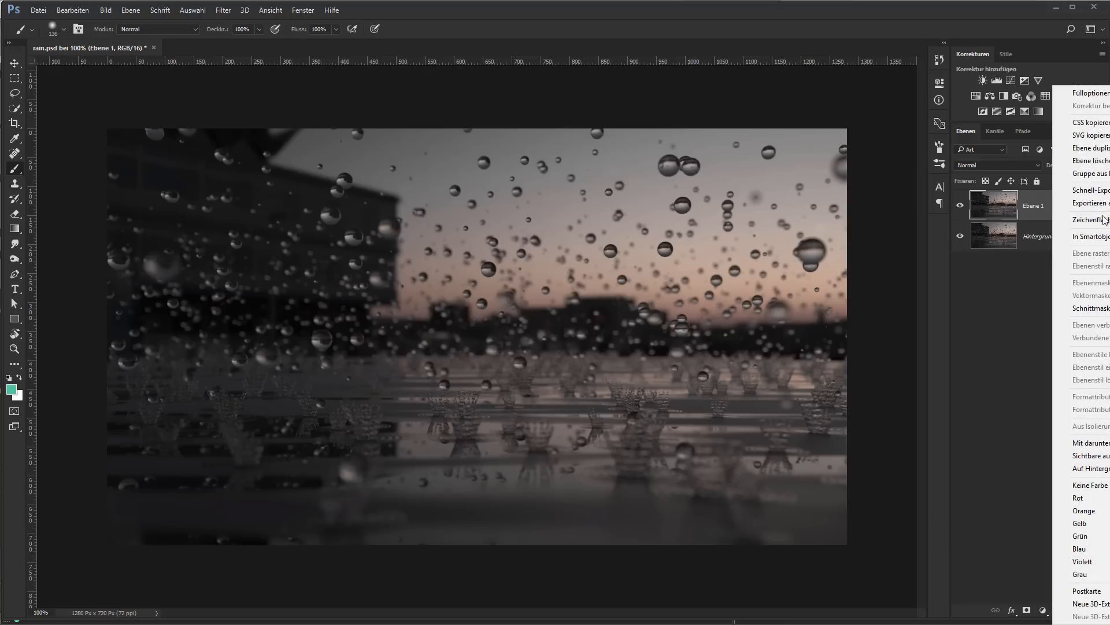
click(1082, 236)
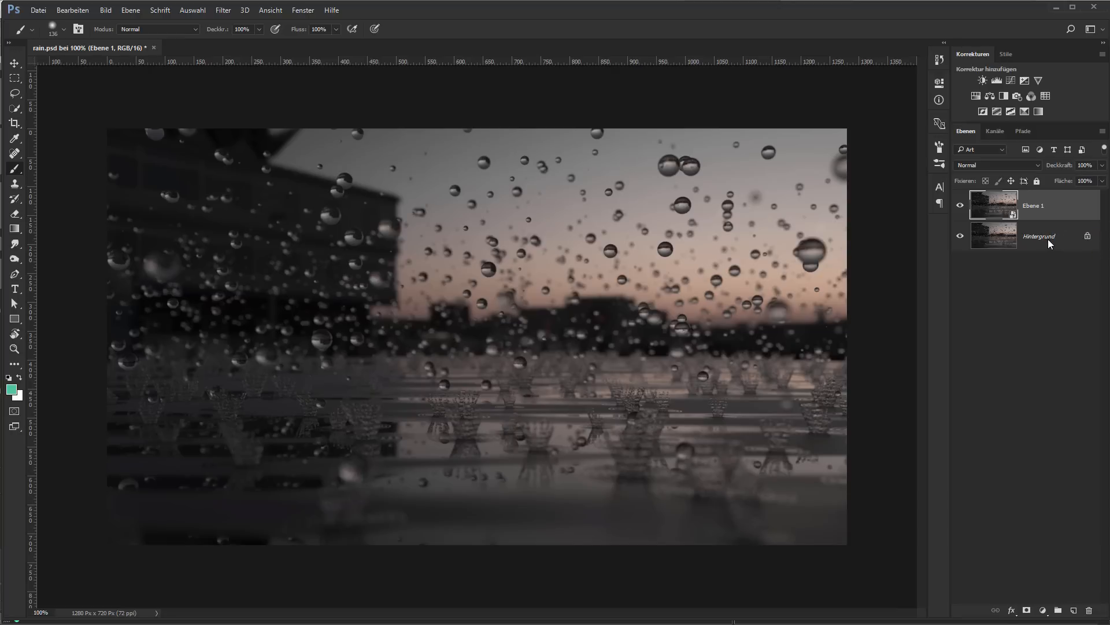
key(ctrl+shift+a)
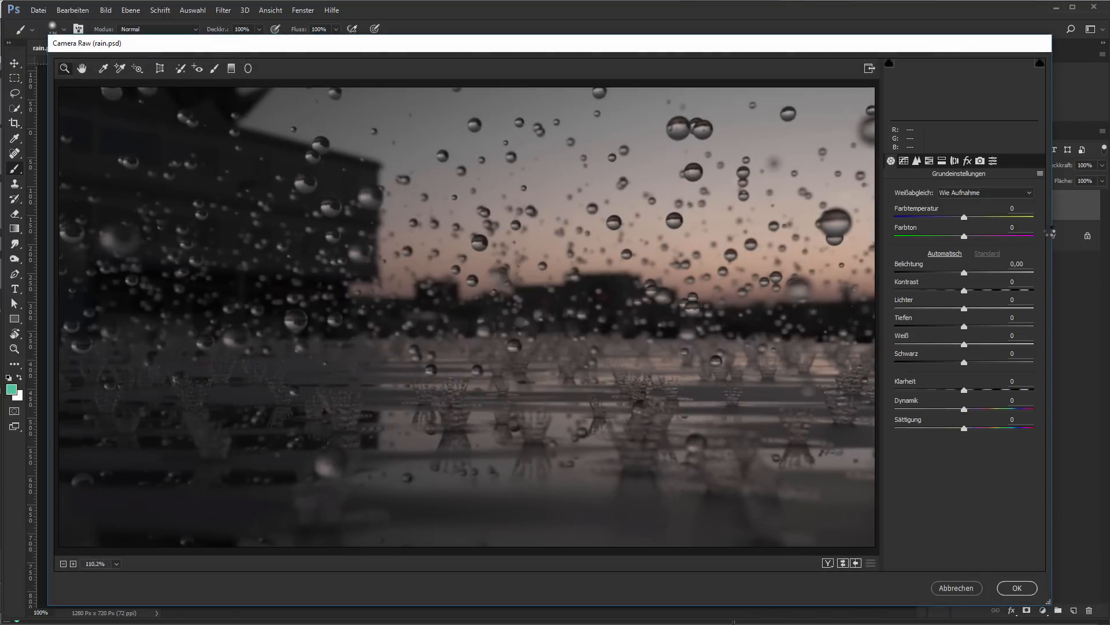
right_click(714, 216)
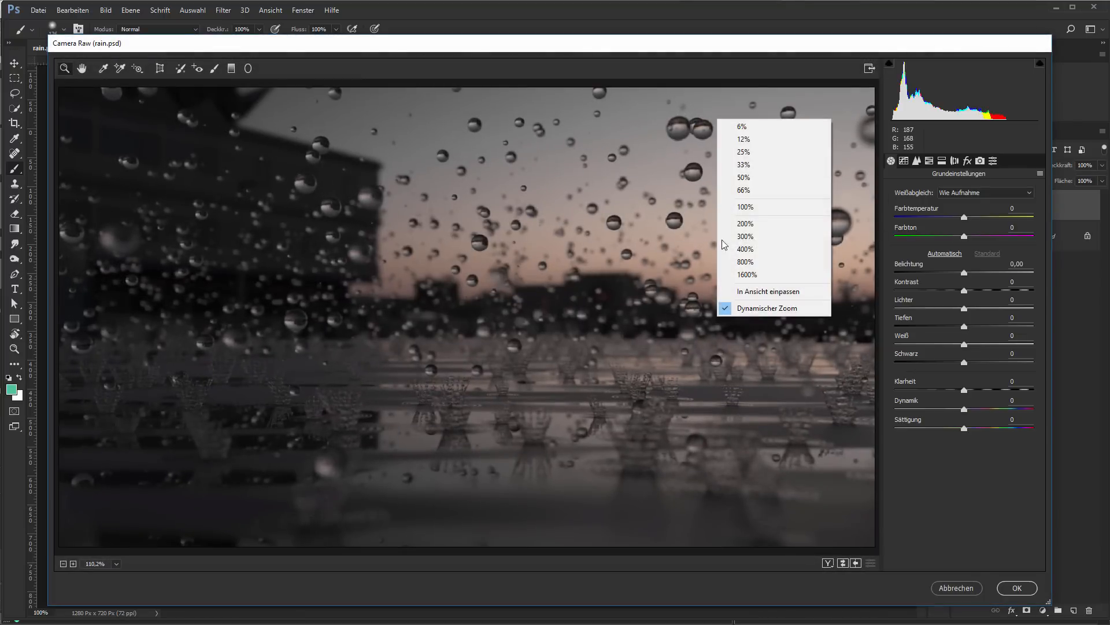
click(770, 210)
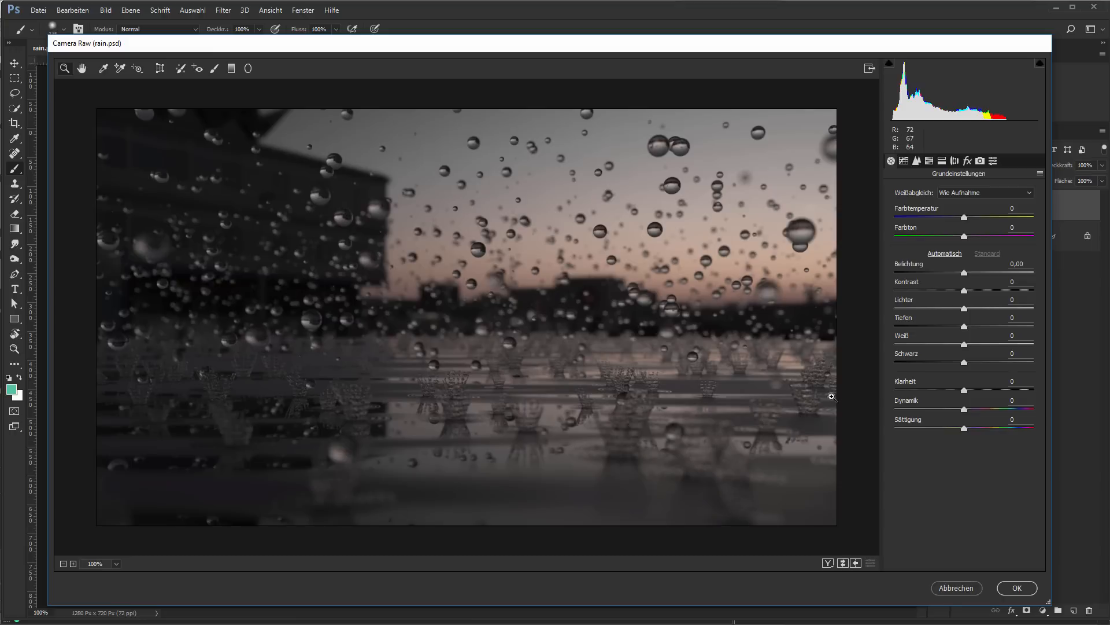
click(906, 385)
drag(906, 384, 955, 381)
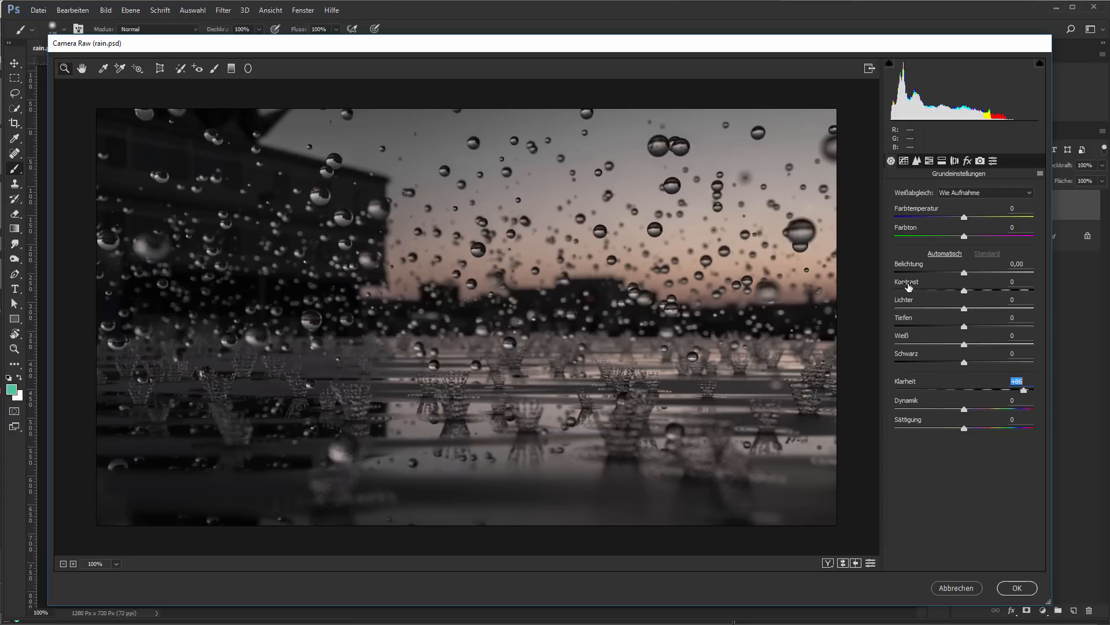
- Try changes to contrast, exposure and vibrance in Camera Raw, resetting each of them to its default
drag(908, 285, 906, 287)
double_click(906, 288)
drag(910, 266, 909, 268)
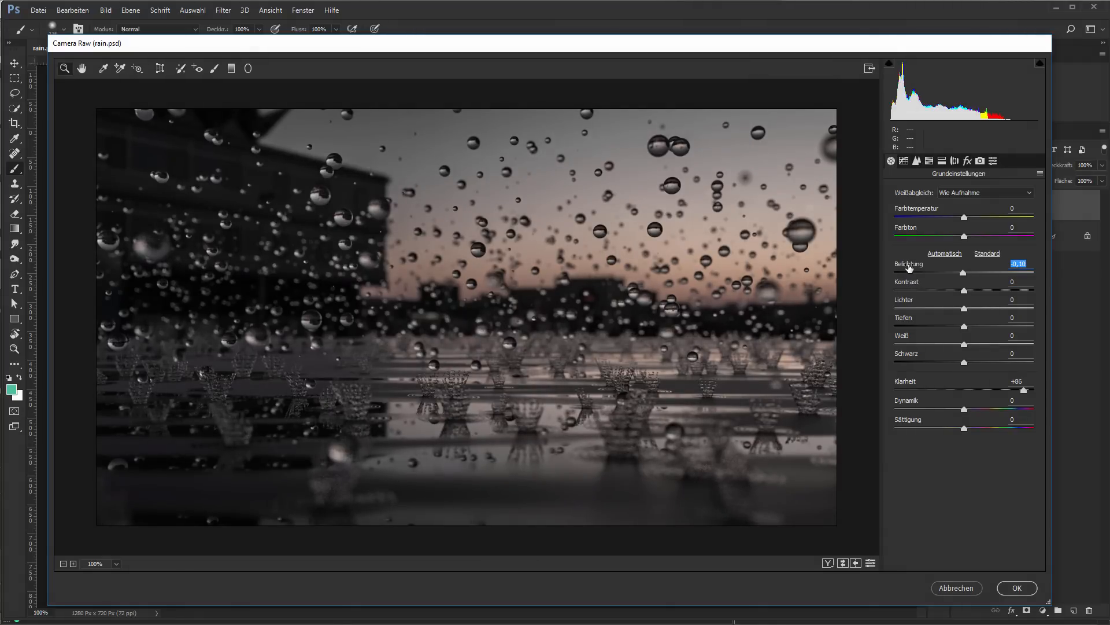
double_click(909, 266)
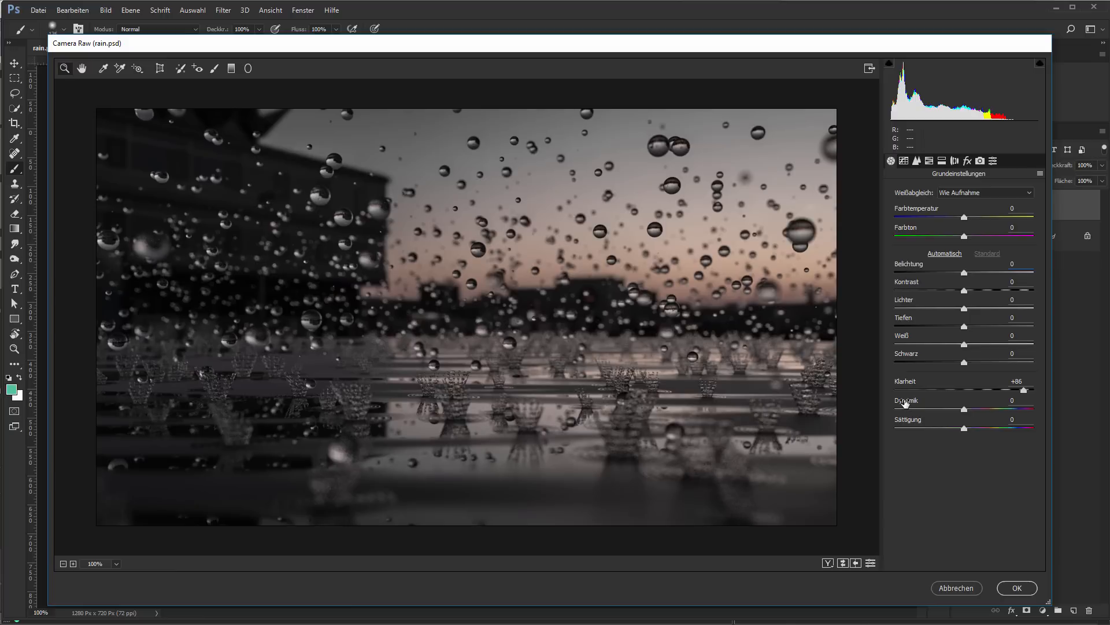
drag(905, 403, 916, 401)
double_click(915, 402)
- Apply the Camera Raw adjustment to Ebene 1 and duplicate the layer, removing the smart filter from the copy
click(1018, 587)
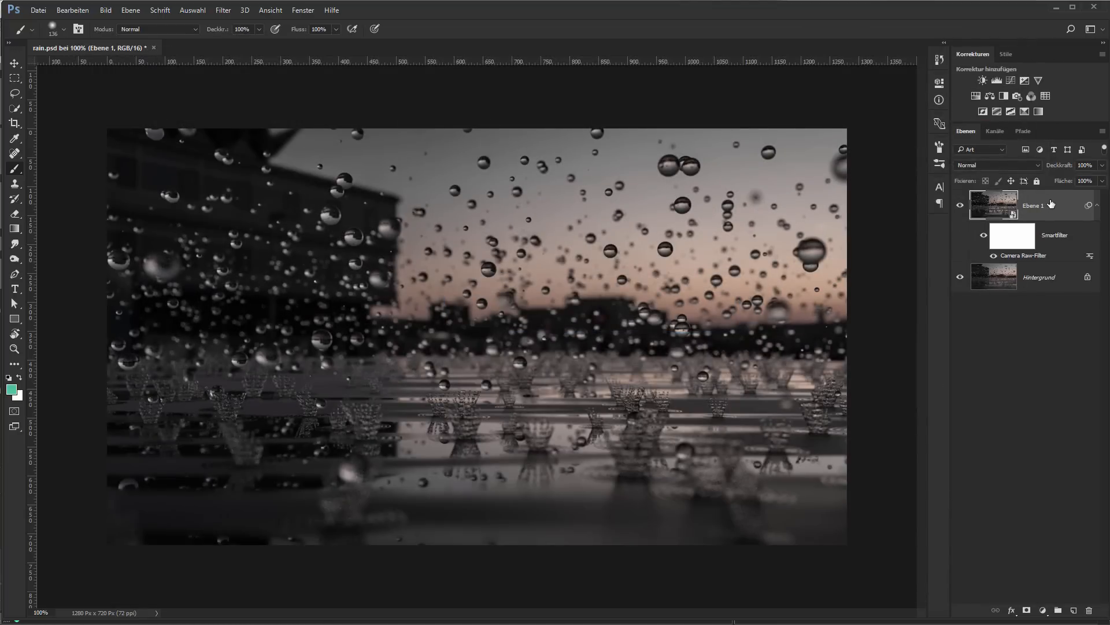
key(ctrl+j)
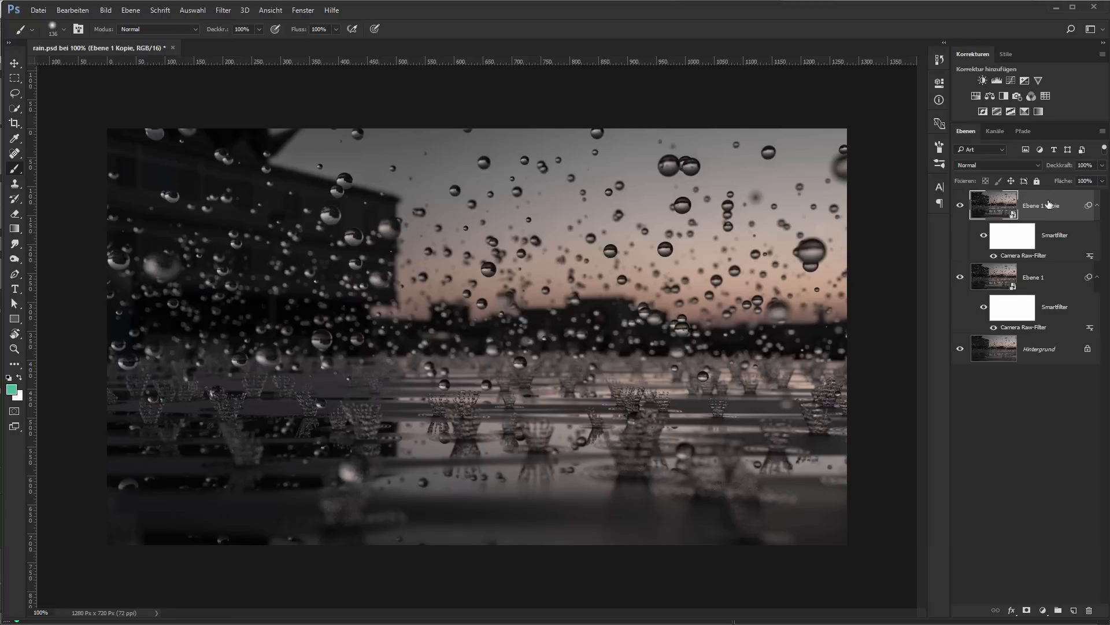
key(F2)
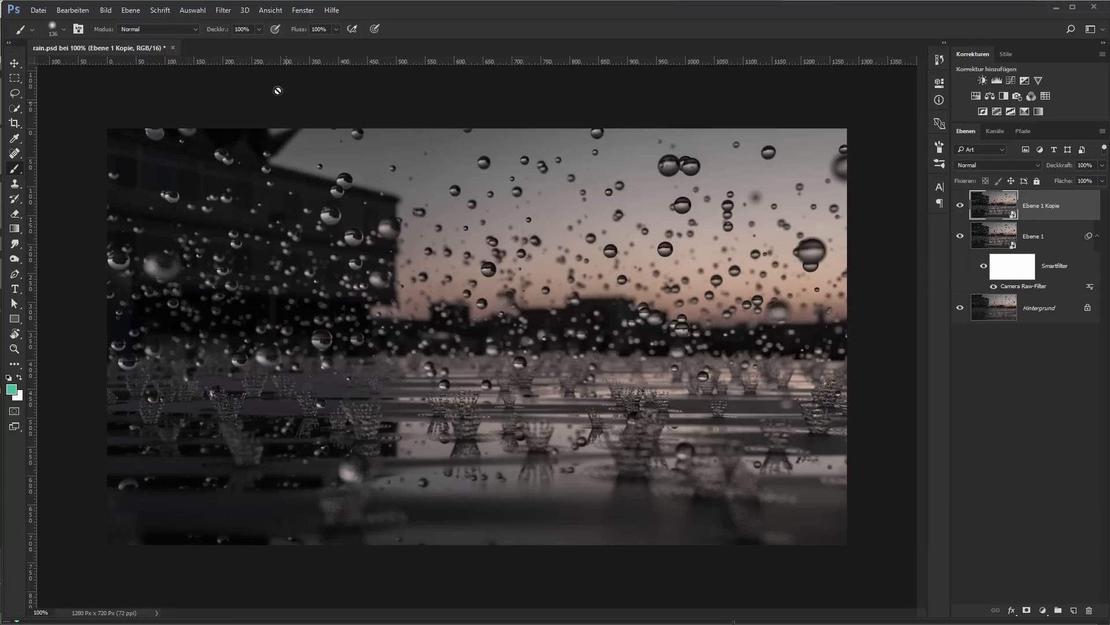
- Open the Ebene 1 Kopie layer in Color Efex Pro 4 from the Nik Collection
click(227, 14)
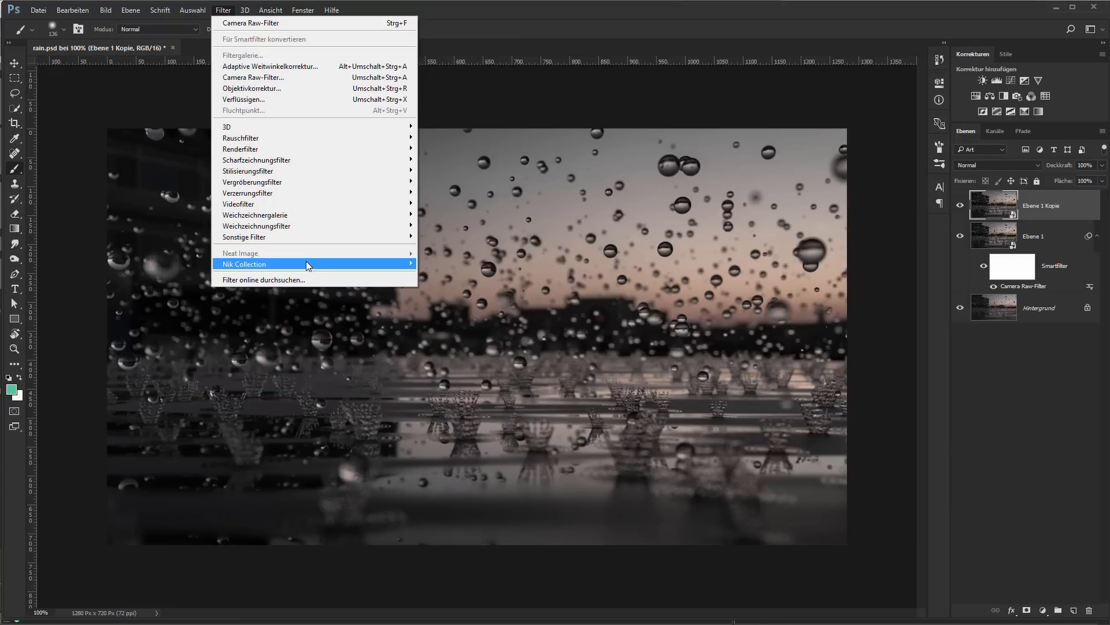
mouse_move(306, 262)
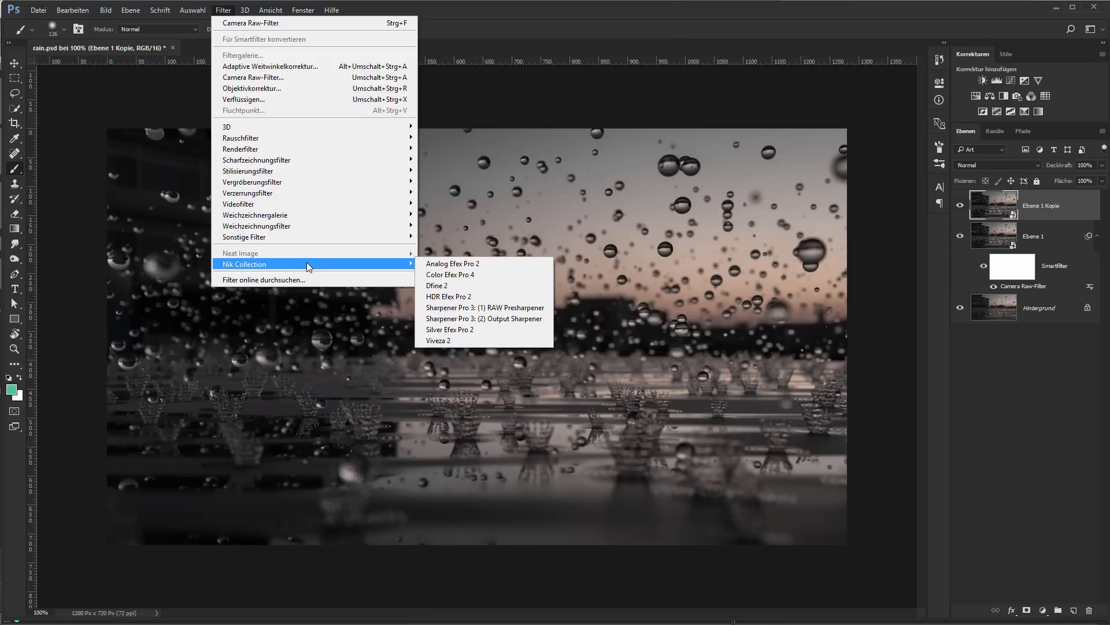
click(452, 280)
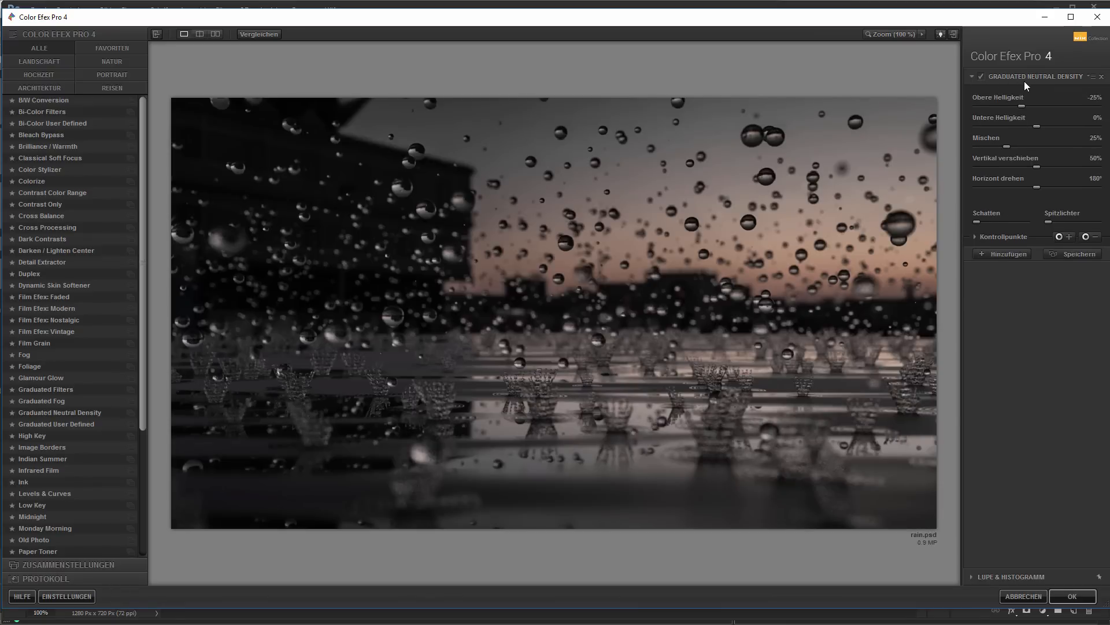
- Compare the image with and without Graduated Neutral Density, leave the effect enabled, and adjust its vertical shift
click(982, 77)
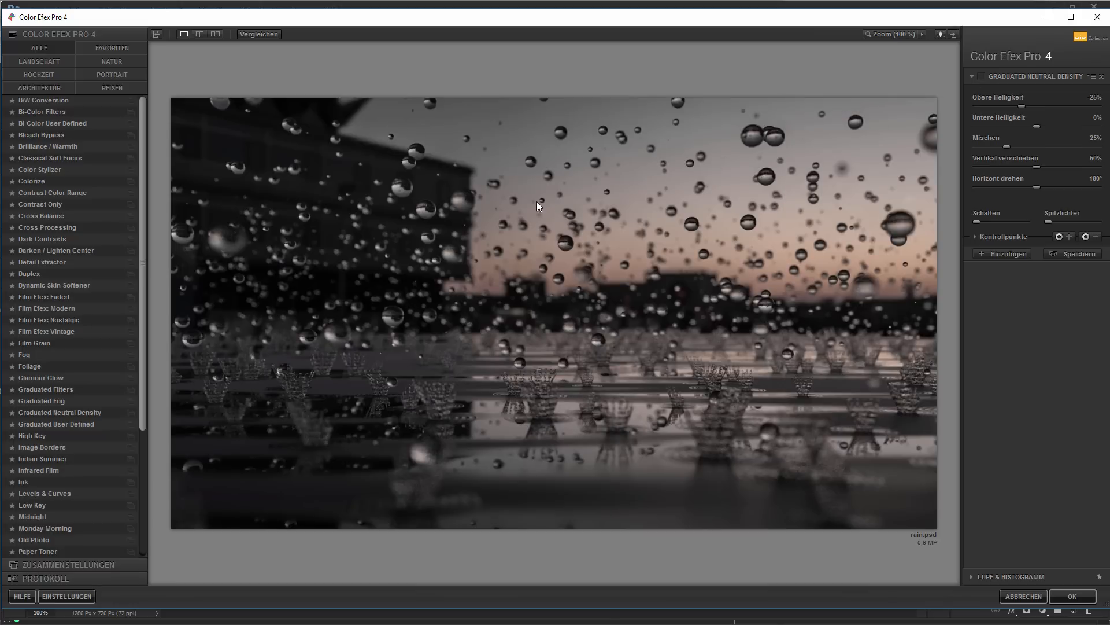
click(982, 75)
click(982, 76)
click(982, 76)
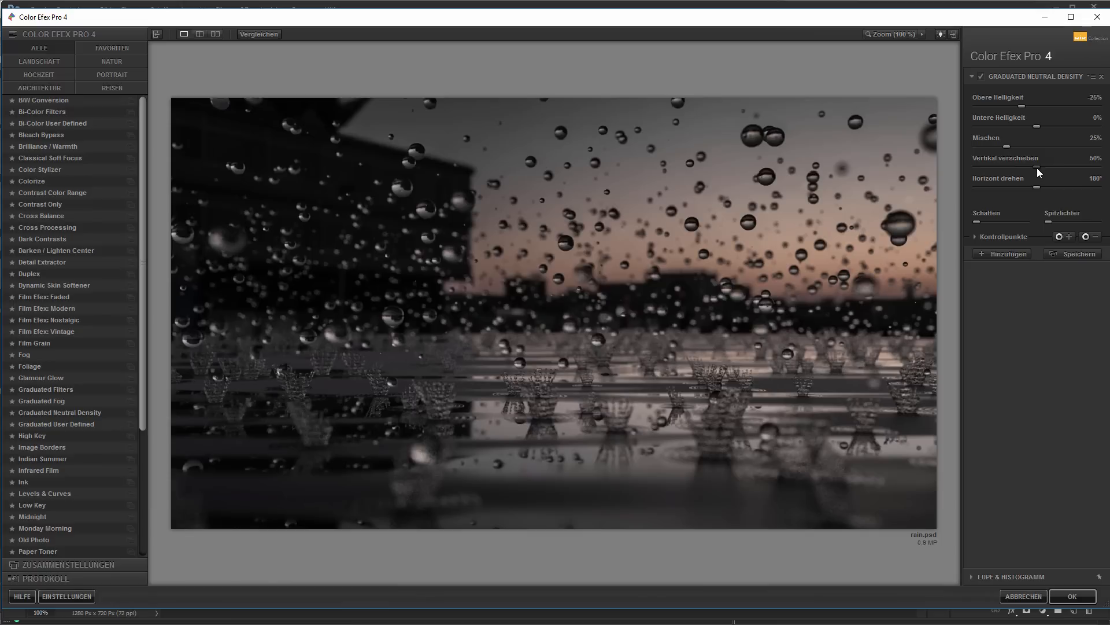
mouse_move(1036, 168)
mouse_down()
mouse_move(1050, 166)
mouse_move(1041, 167)
mouse_up()
- Add a second filter below Graduated Neutral Density, set it to Detail Extractor, and compare the image with and without it
click(1001, 254)
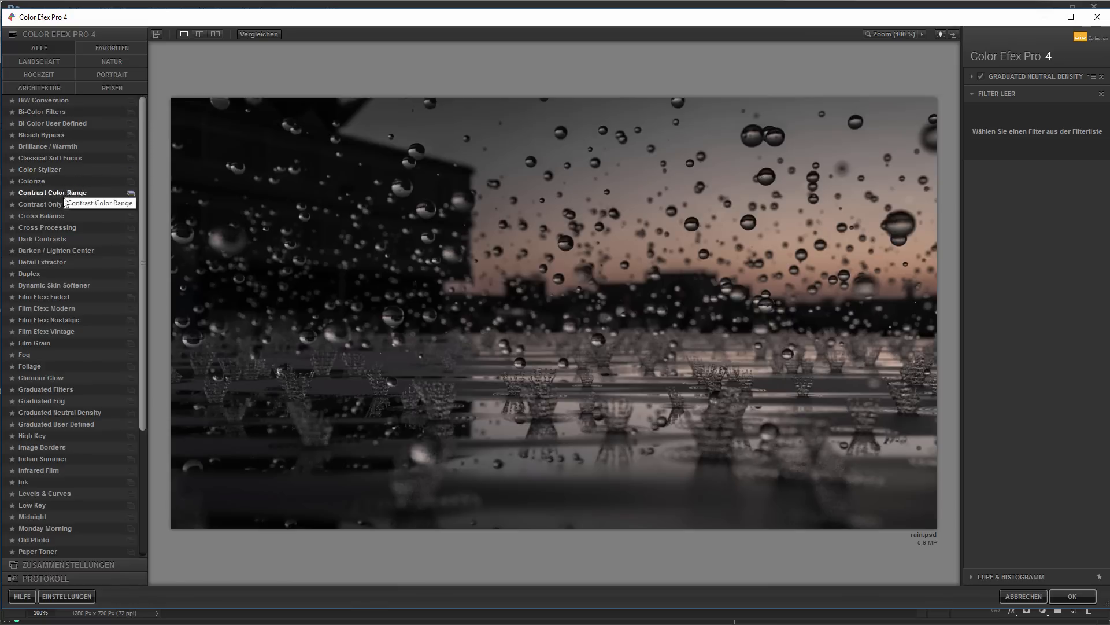
click(61, 262)
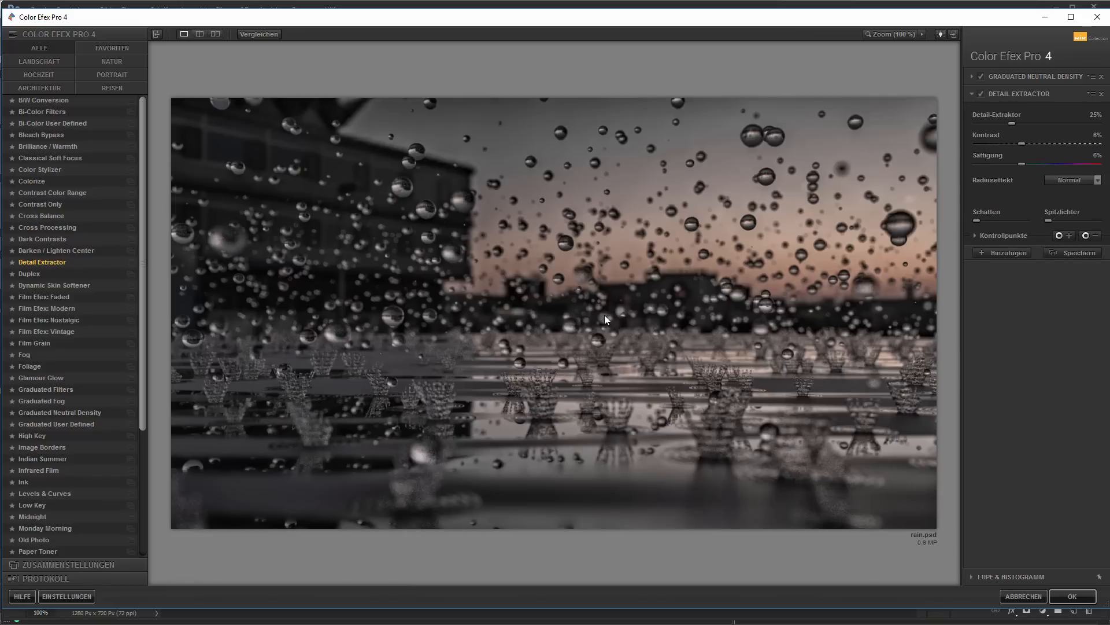
click(982, 94)
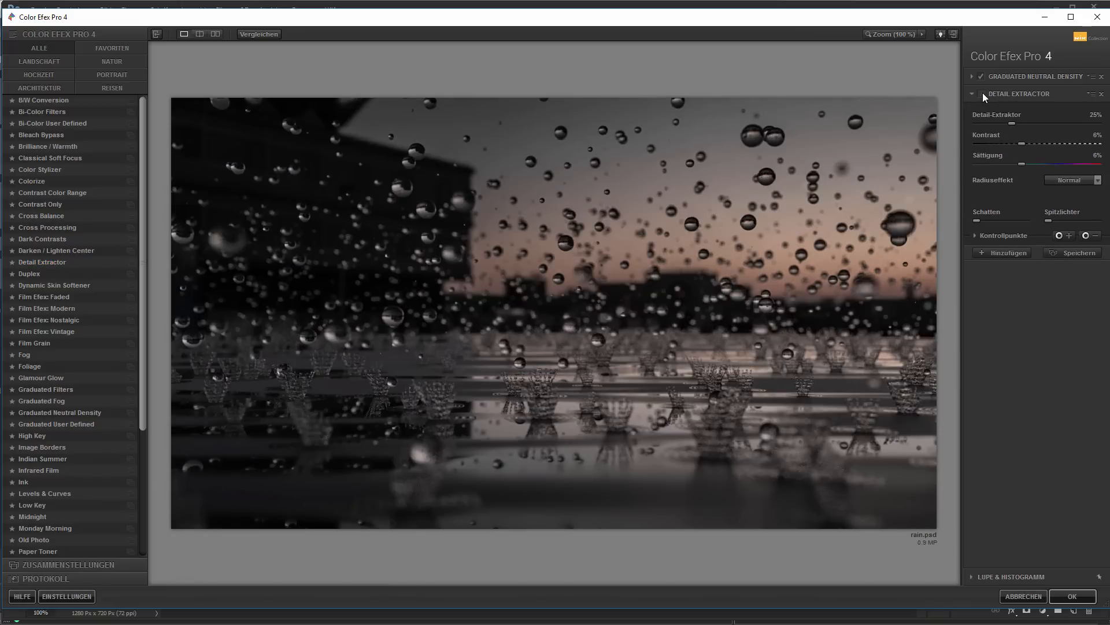
click(982, 94)
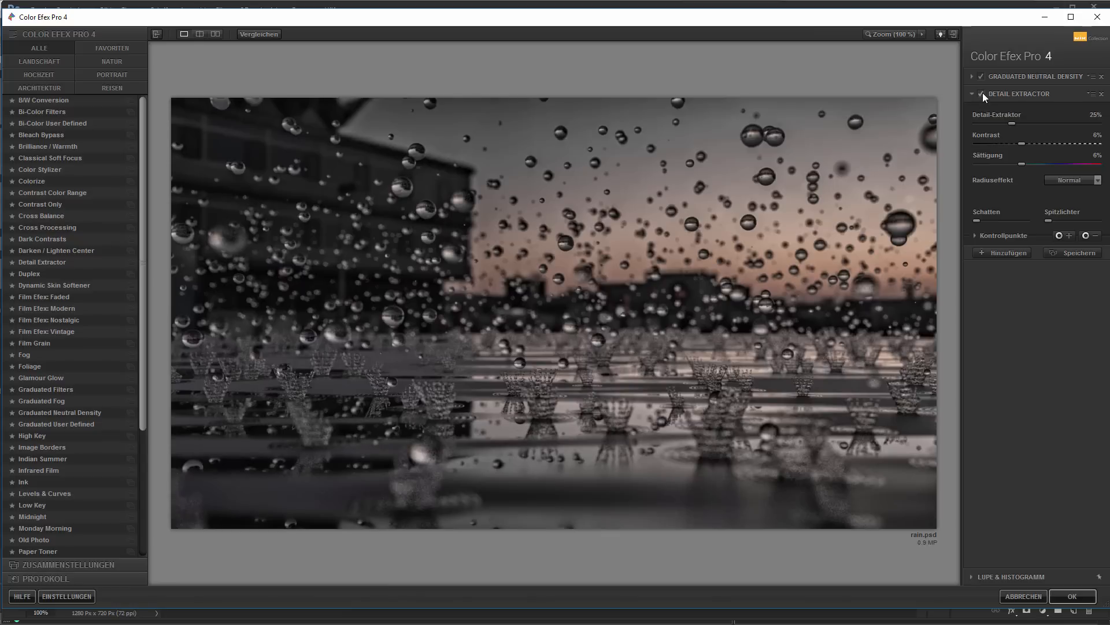
click(982, 93)
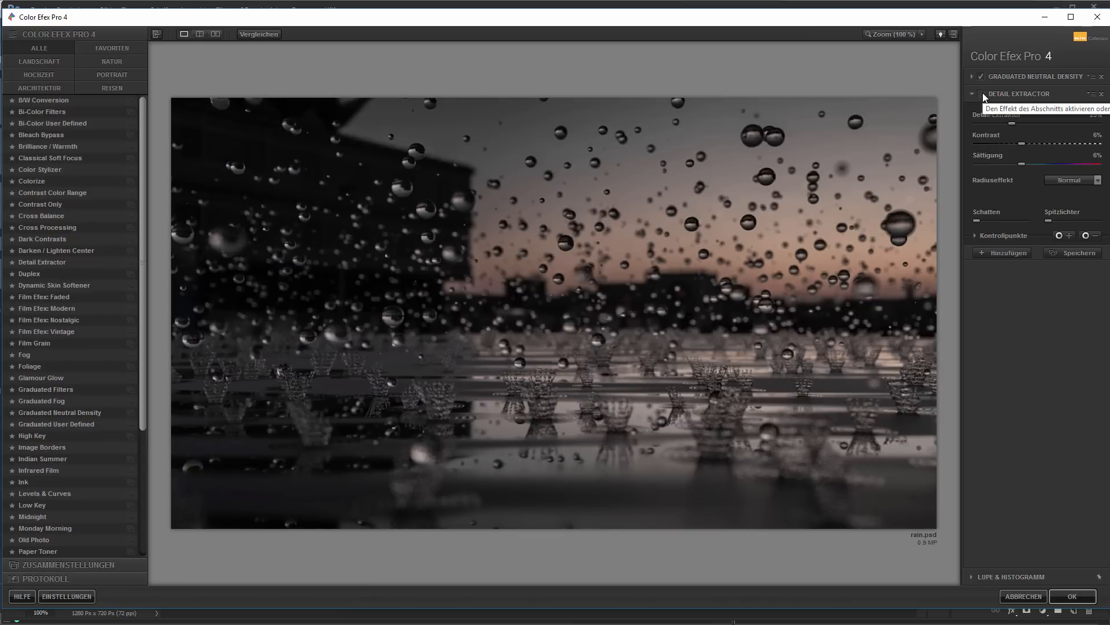
click(982, 94)
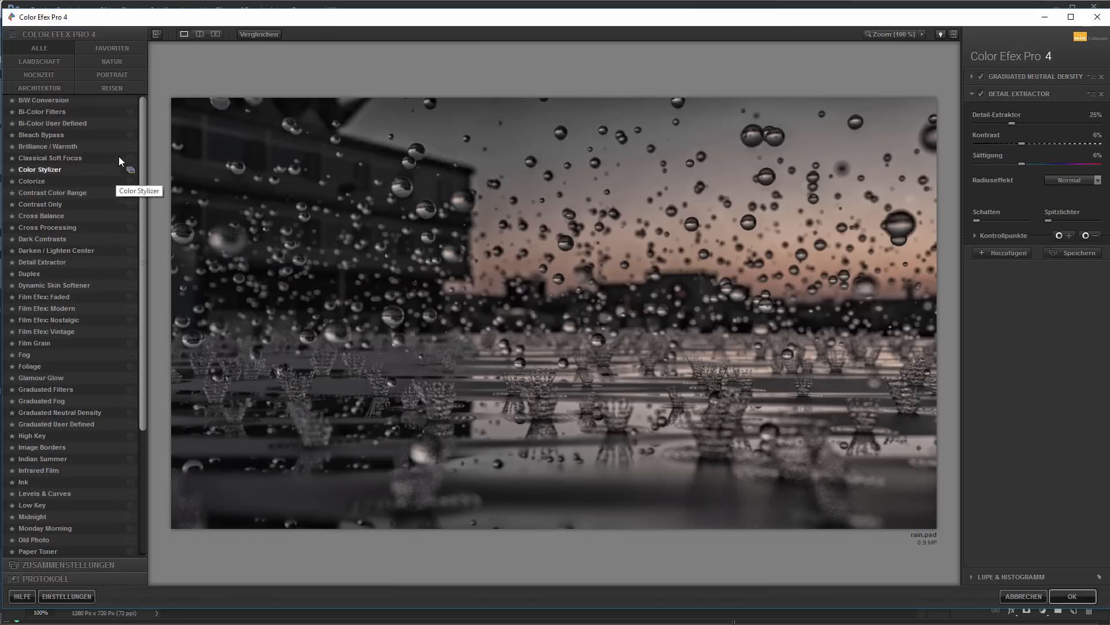
- Try Bi-Color Filters, Bi-Color User Defined, Bleach Bypass, Brilliance / Warmth and Classical Soft Focus in turn as the second filter
click(85, 112)
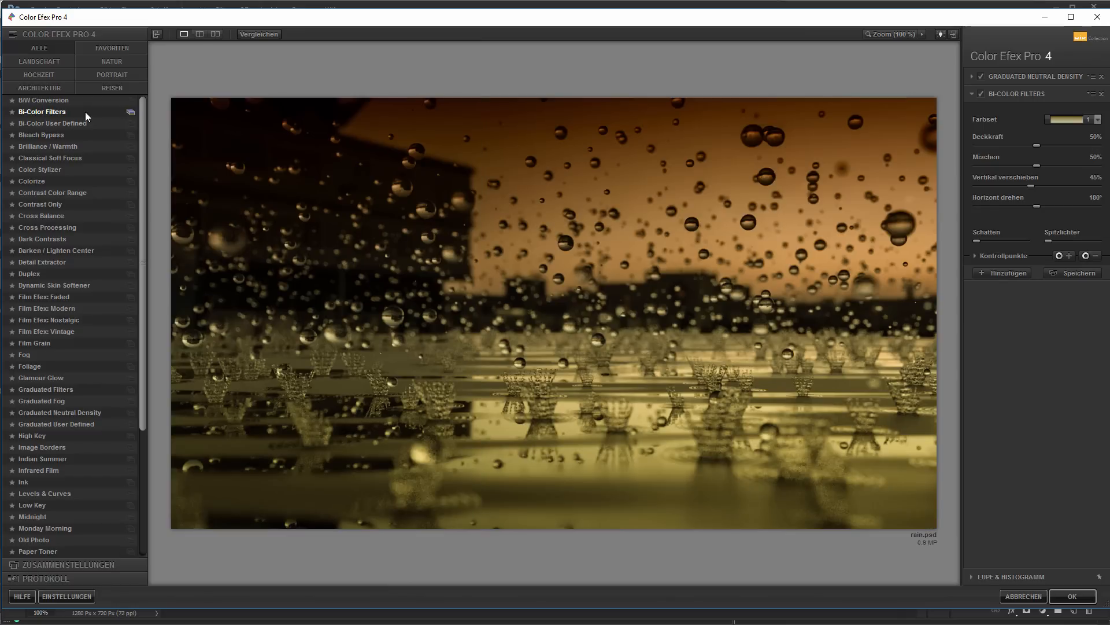
key(Down)
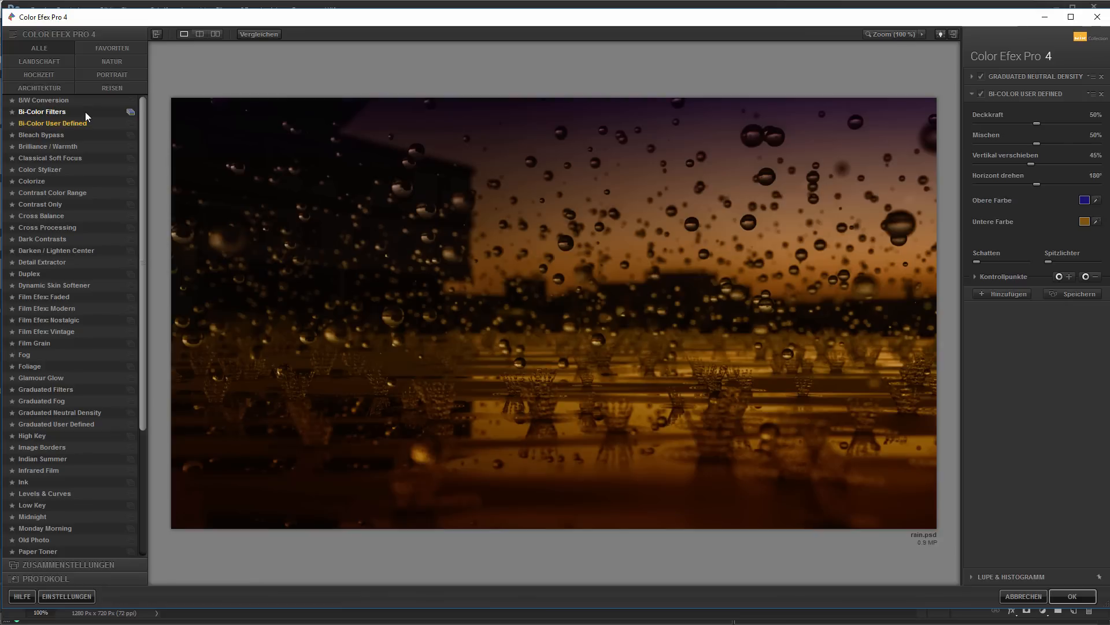
key(Down)
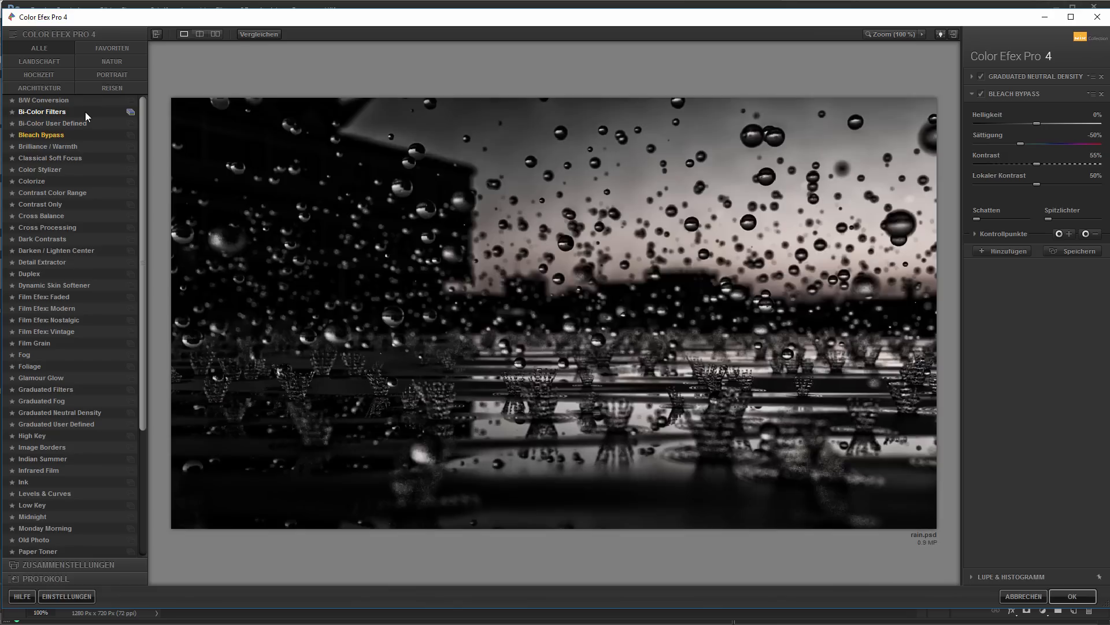
key(Down)
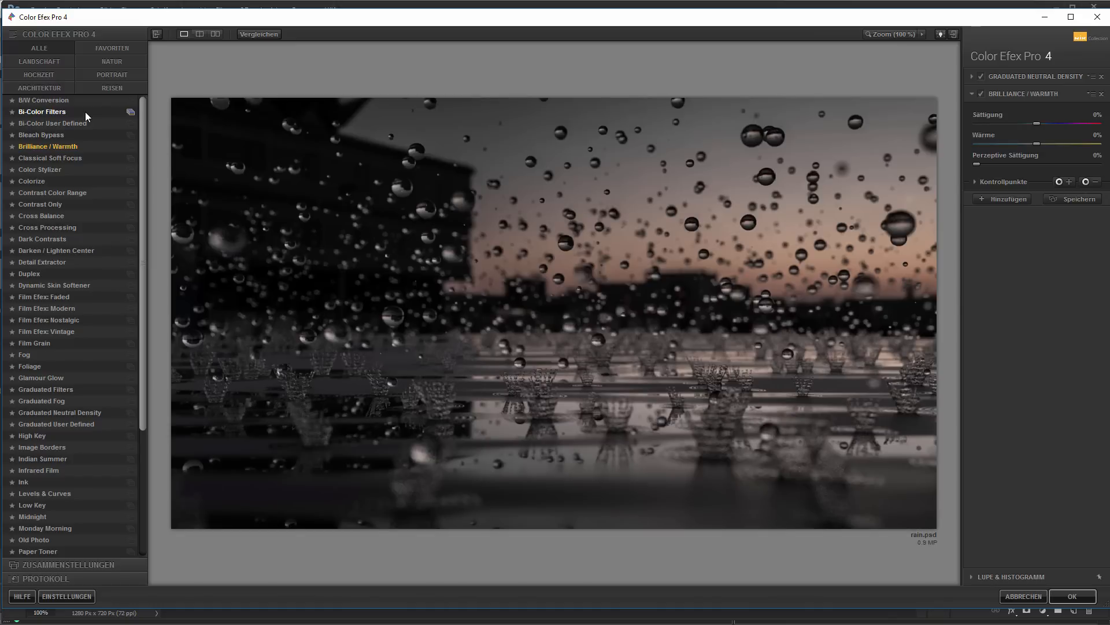
key(Down)
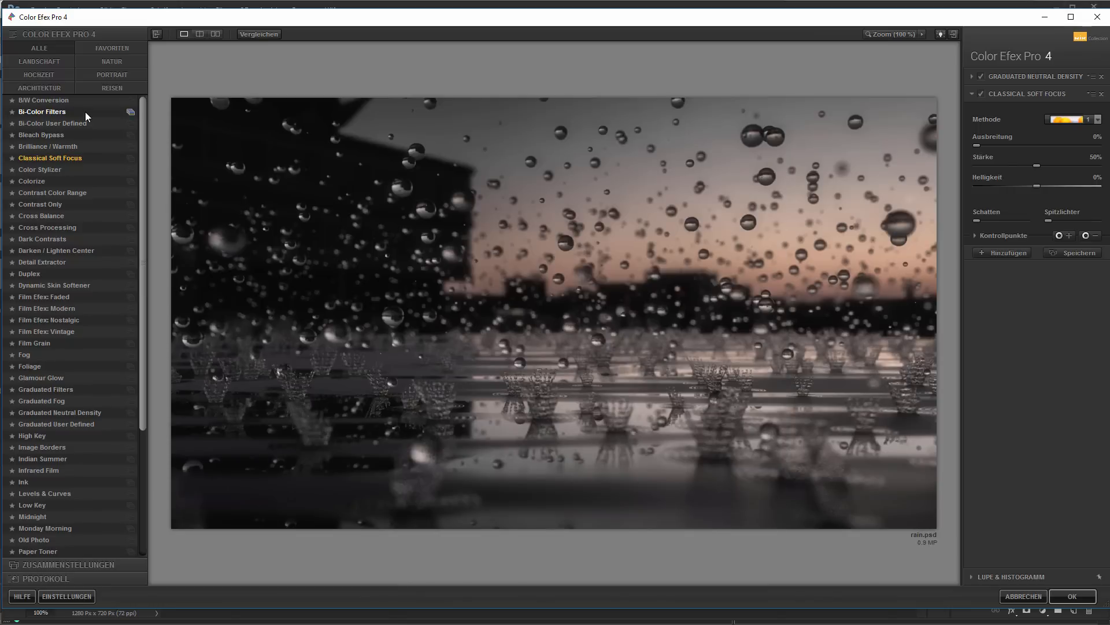
- Compare the image with and without the Classical Soft Focus effect
click(981, 94)
click(981, 94)
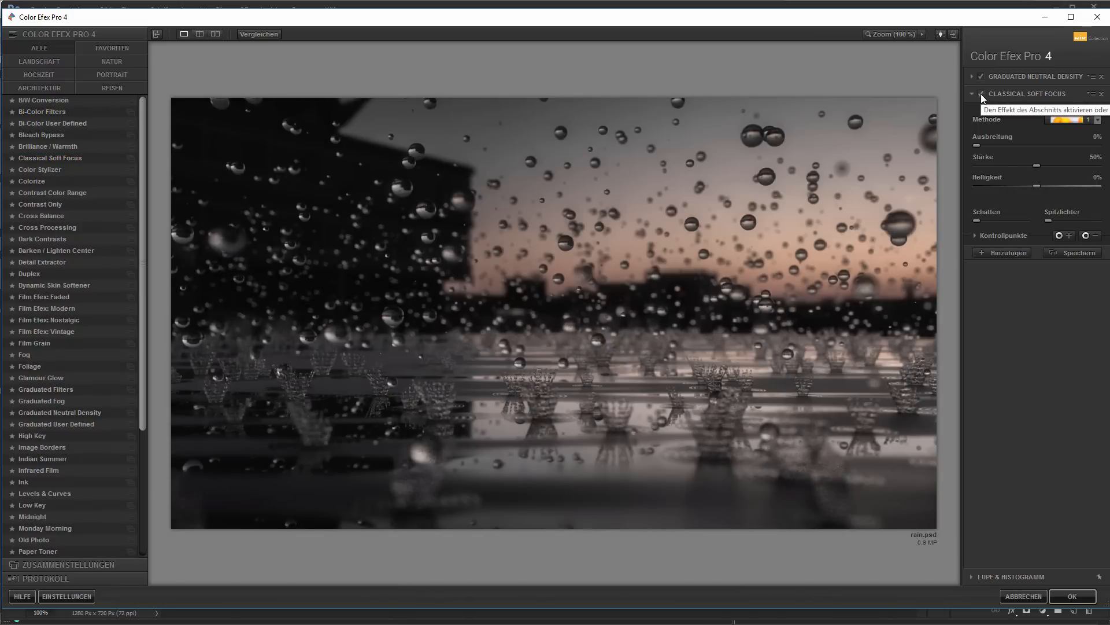
click(981, 93)
click(982, 94)
- Try Color Stylizer and Colorize as the second filter, and compare the image with and without Colorize
click(71, 168)
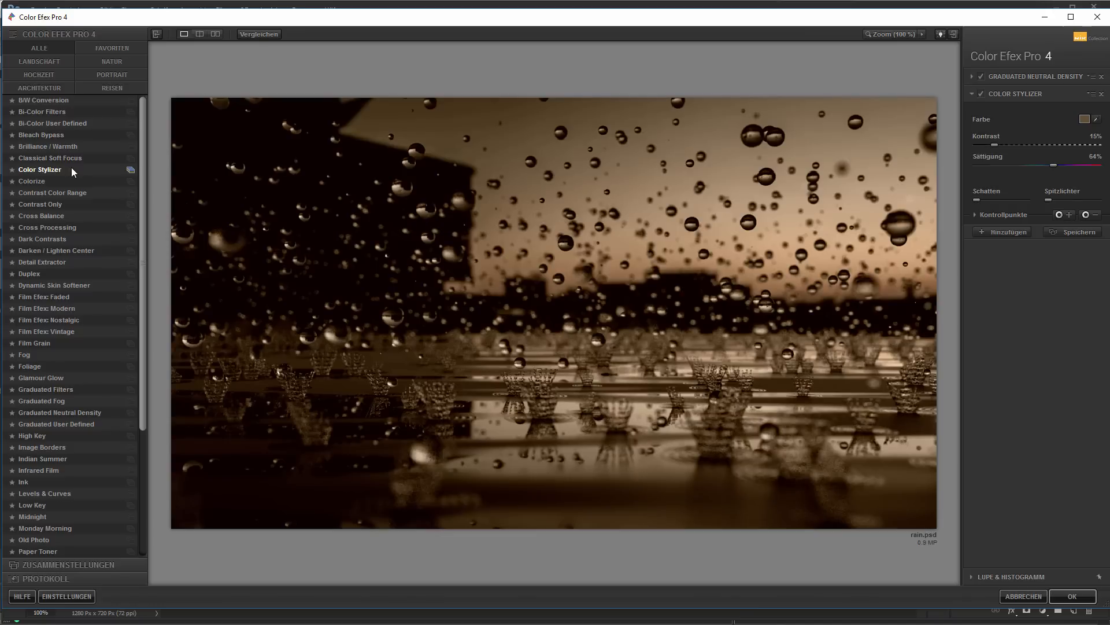
key(Down)
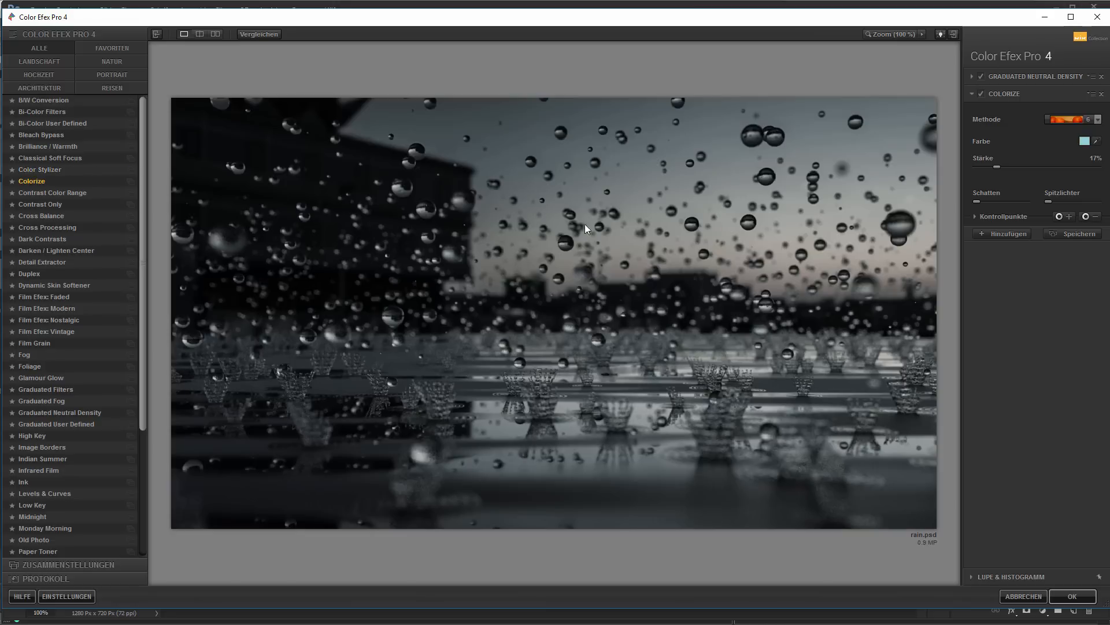
click(981, 93)
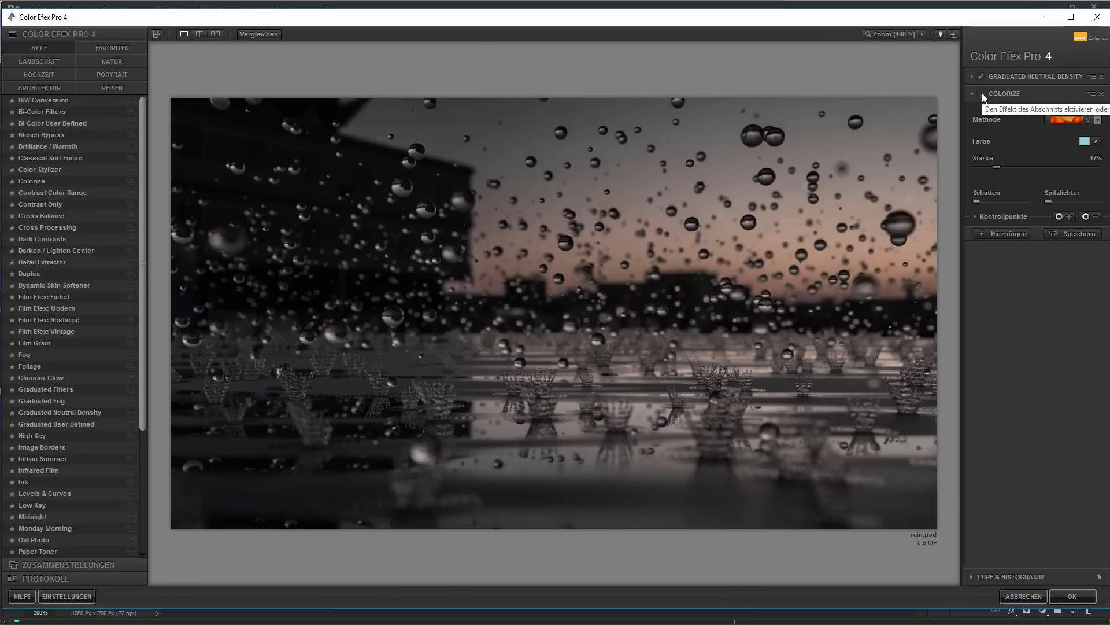
click(981, 93)
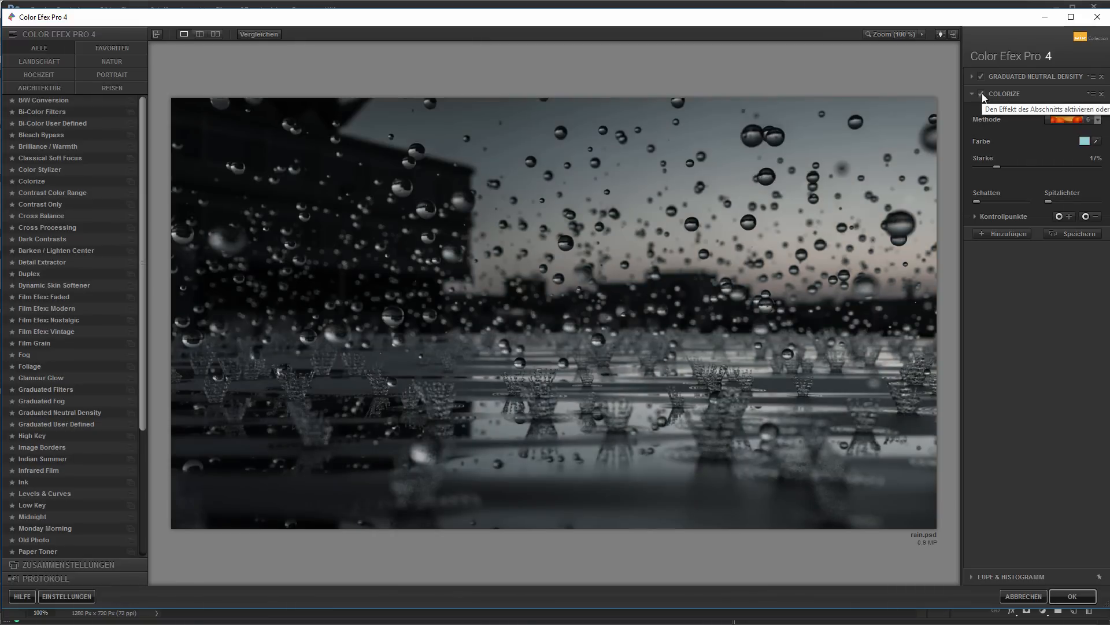
click(981, 94)
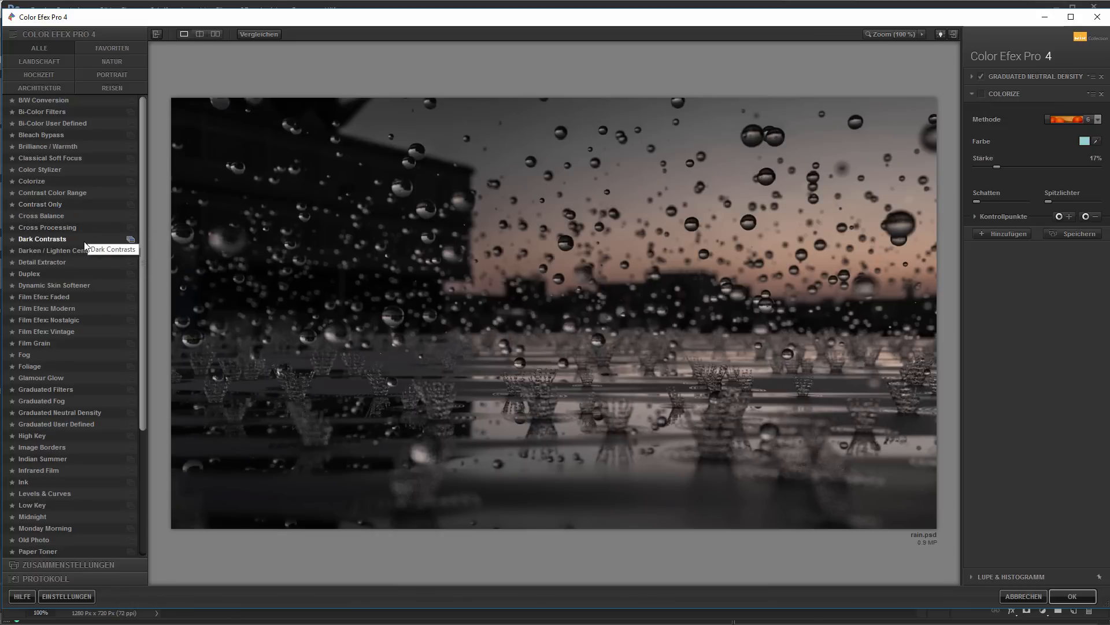
- Try Contrast Color Range, Contrast Only and Cross Balance in turn as the second filter
click(86, 194)
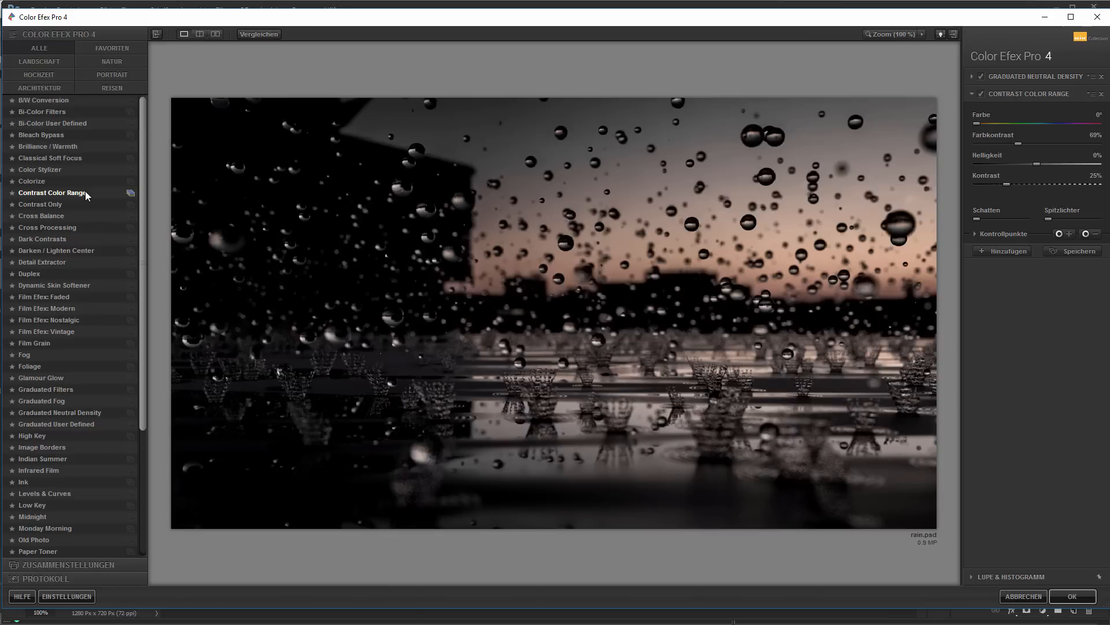
key(Down)
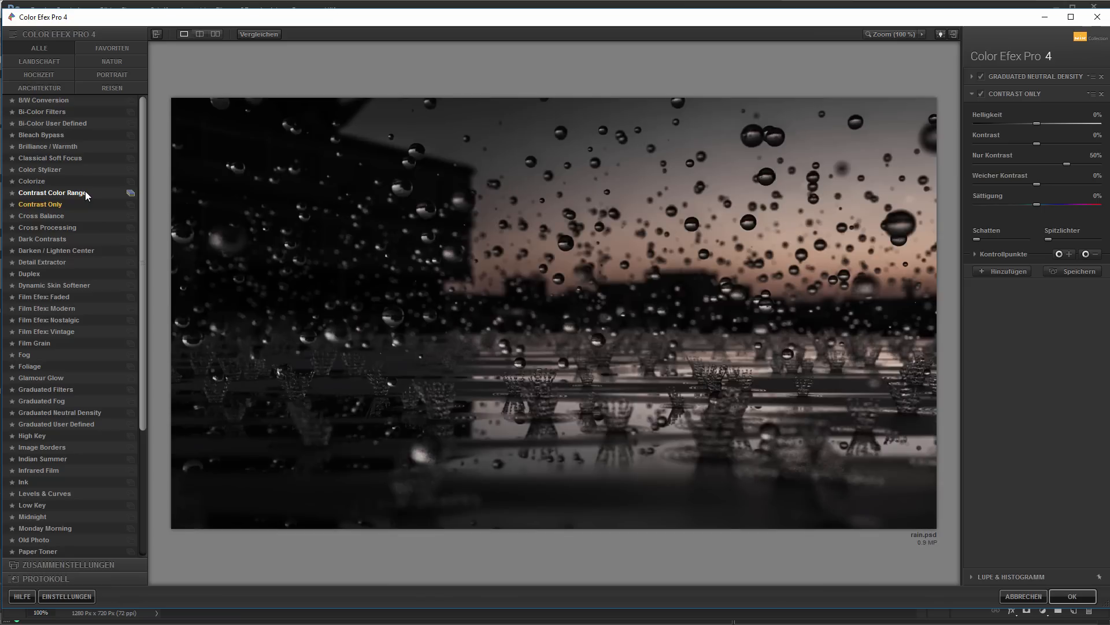
key(Down)
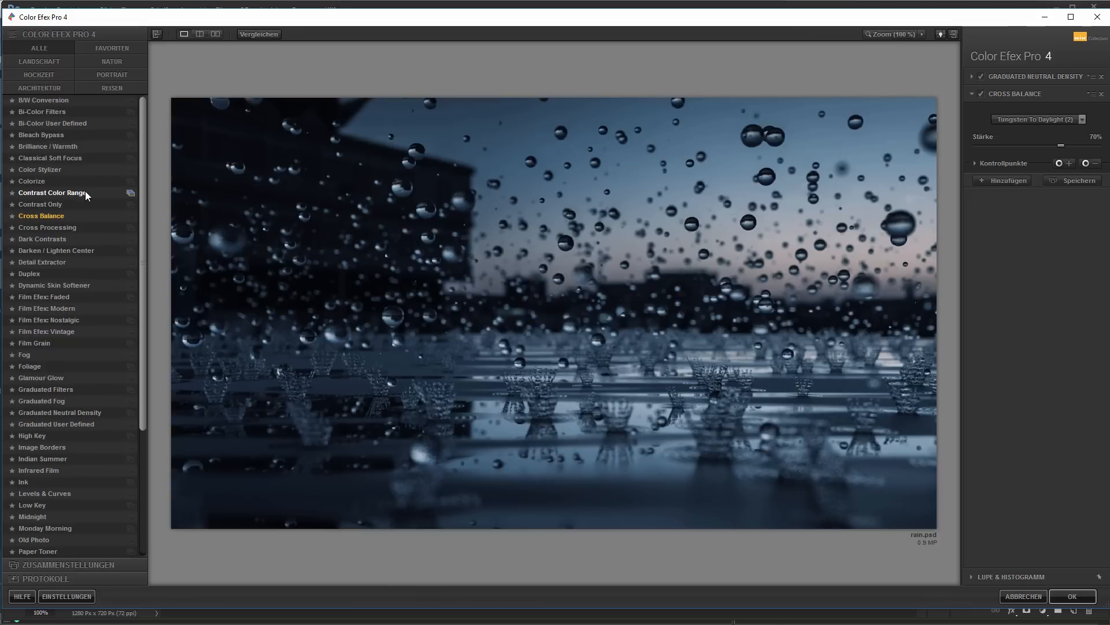
- Set the second filter to Cross Processing and compare the image with and without its effect
key(Down)
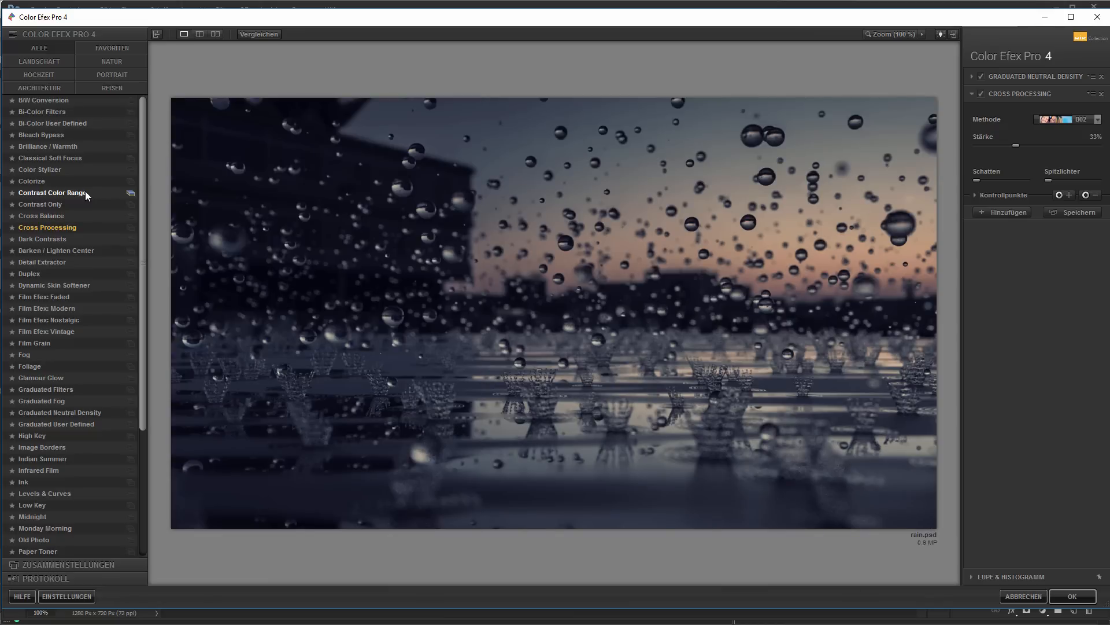
click(981, 94)
click(981, 94)
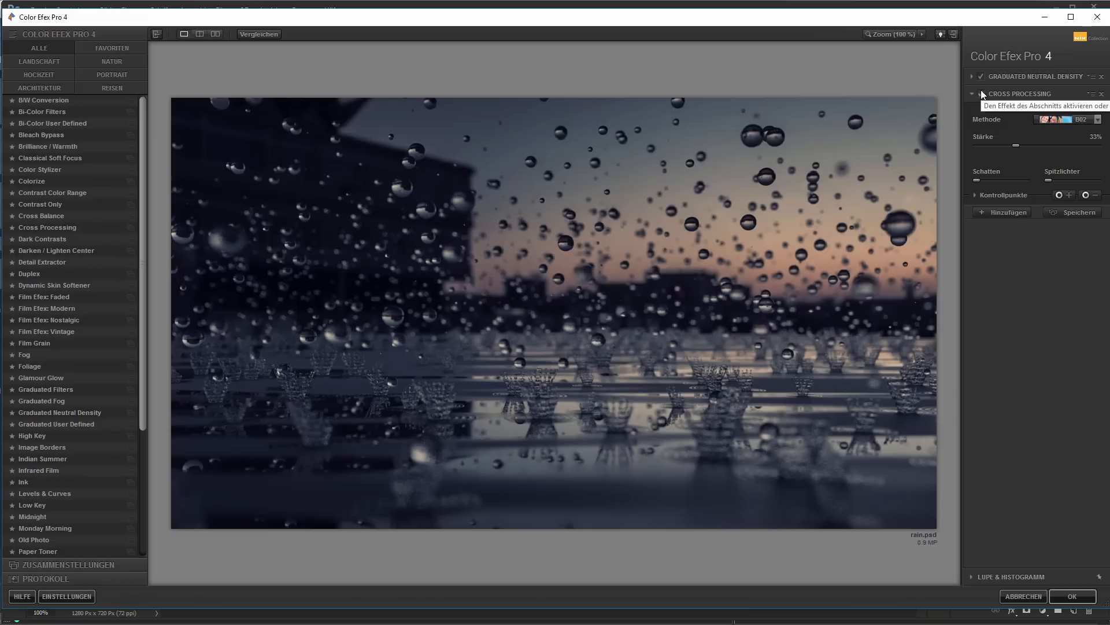
click(982, 94)
- Add a third filter below Cross Processing, trying Dark Contrasts and settling on Darken / Lighten Center
click(1005, 212)
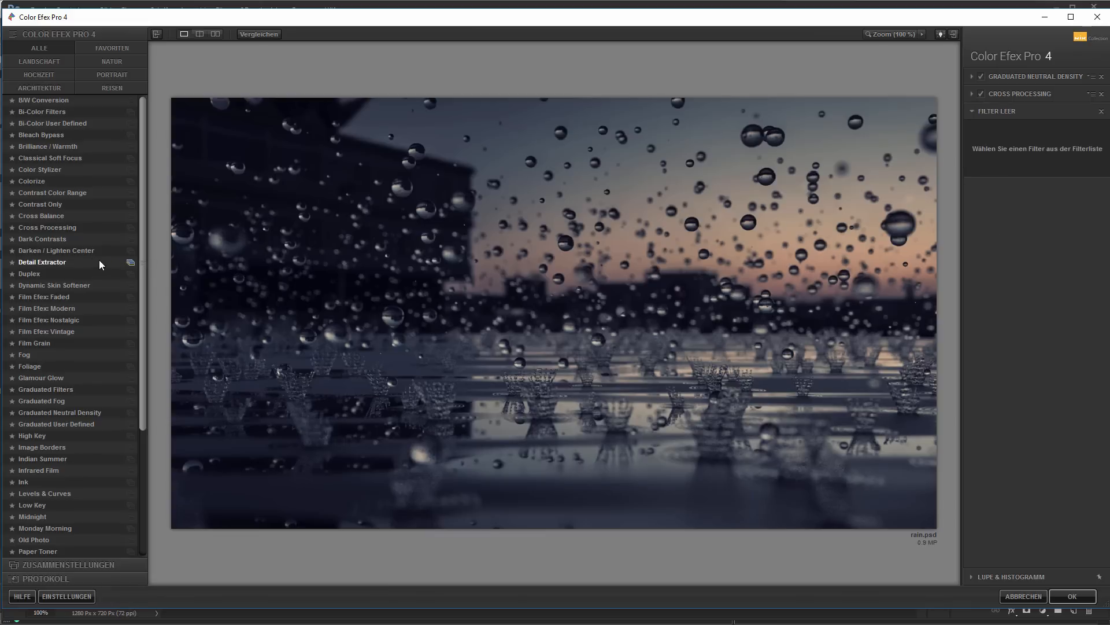
click(62, 238)
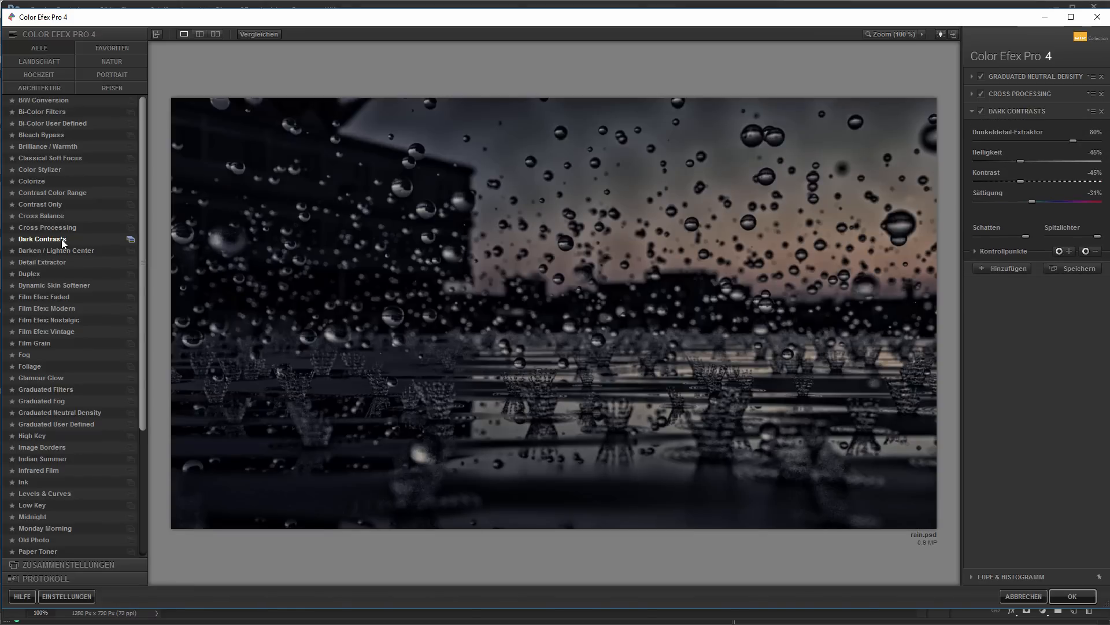
key(Down)
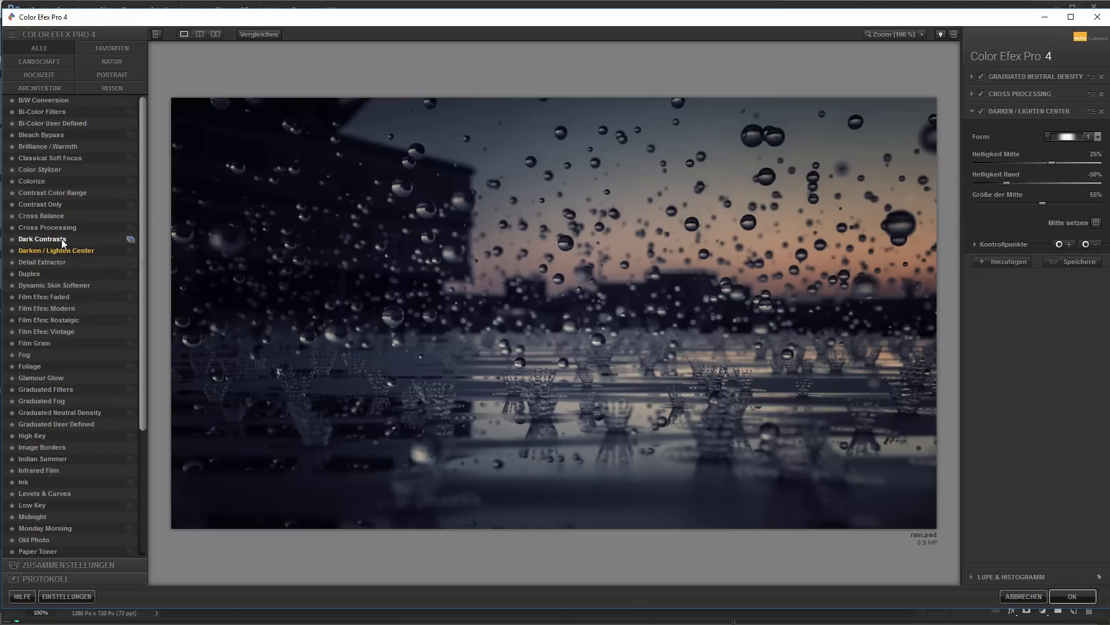
- Compare the image repeatedly with and without the Darken / Lighten Center effect
click(981, 110)
click(981, 111)
click(980, 110)
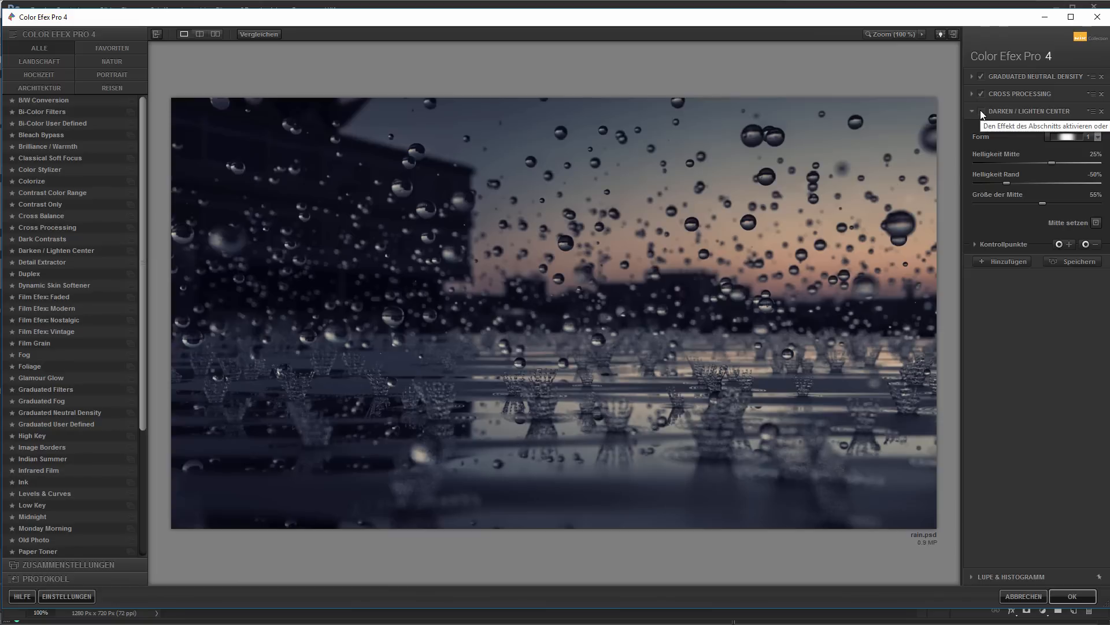
click(981, 111)
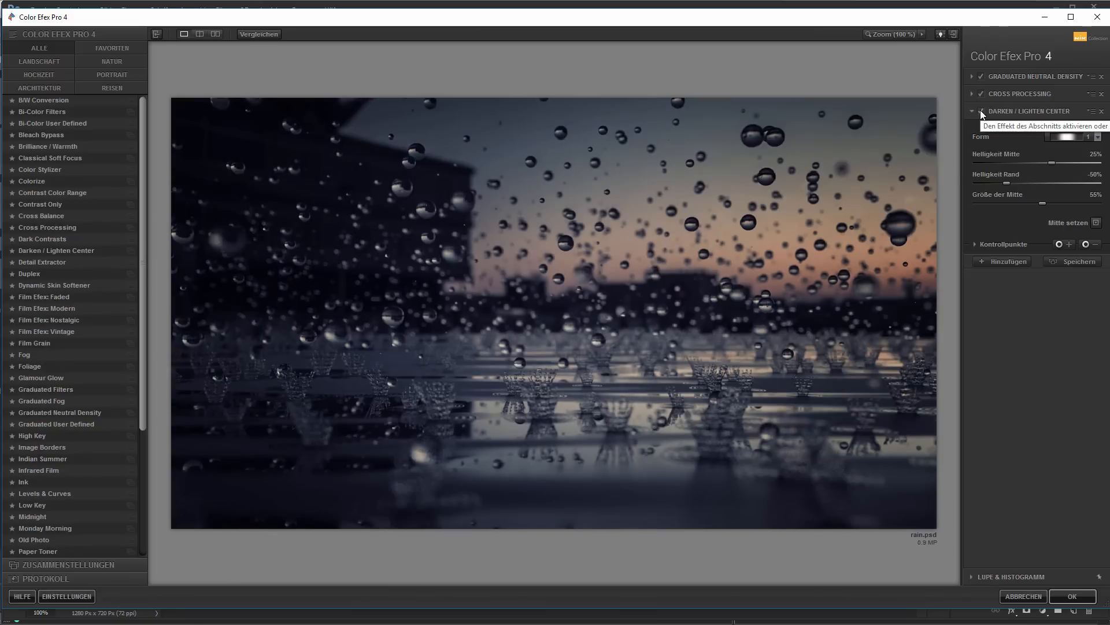
click(980, 111)
click(981, 111)
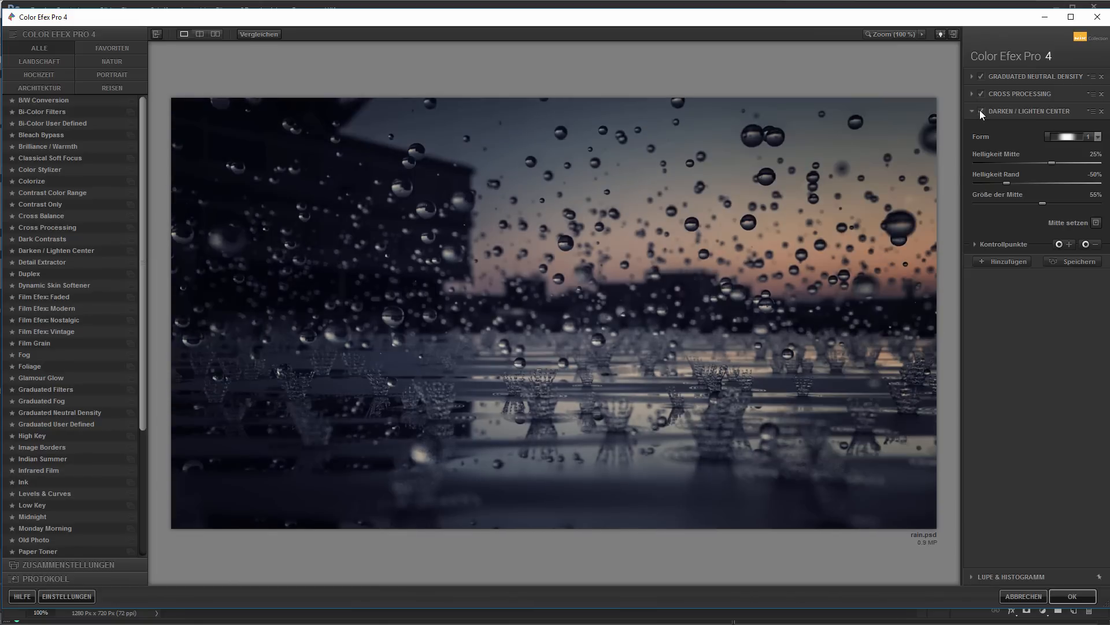
click(981, 111)
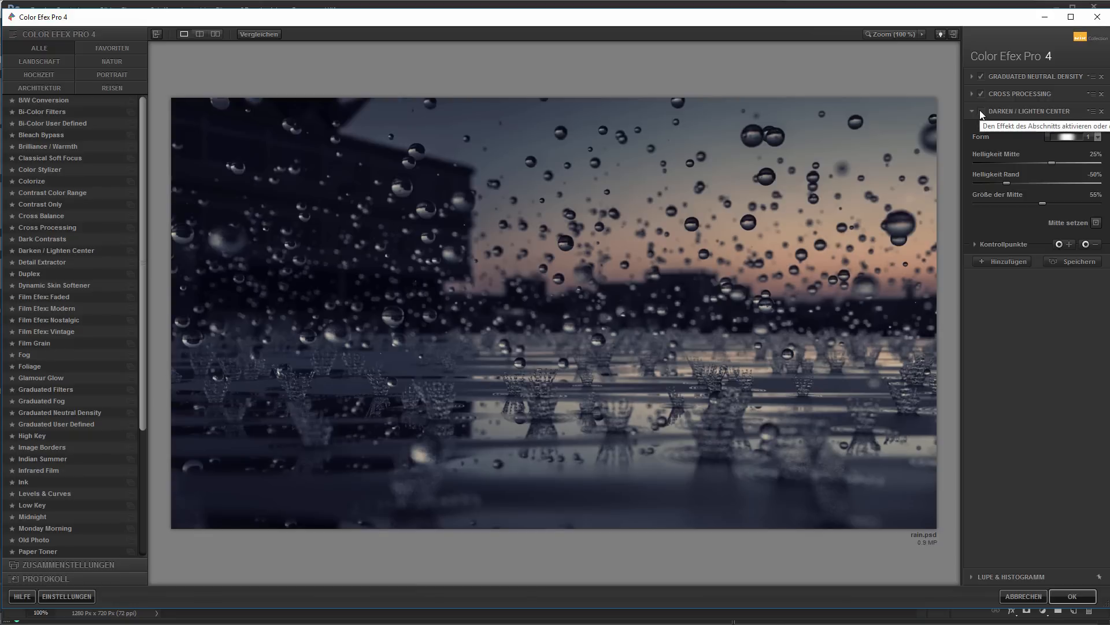
click(981, 111)
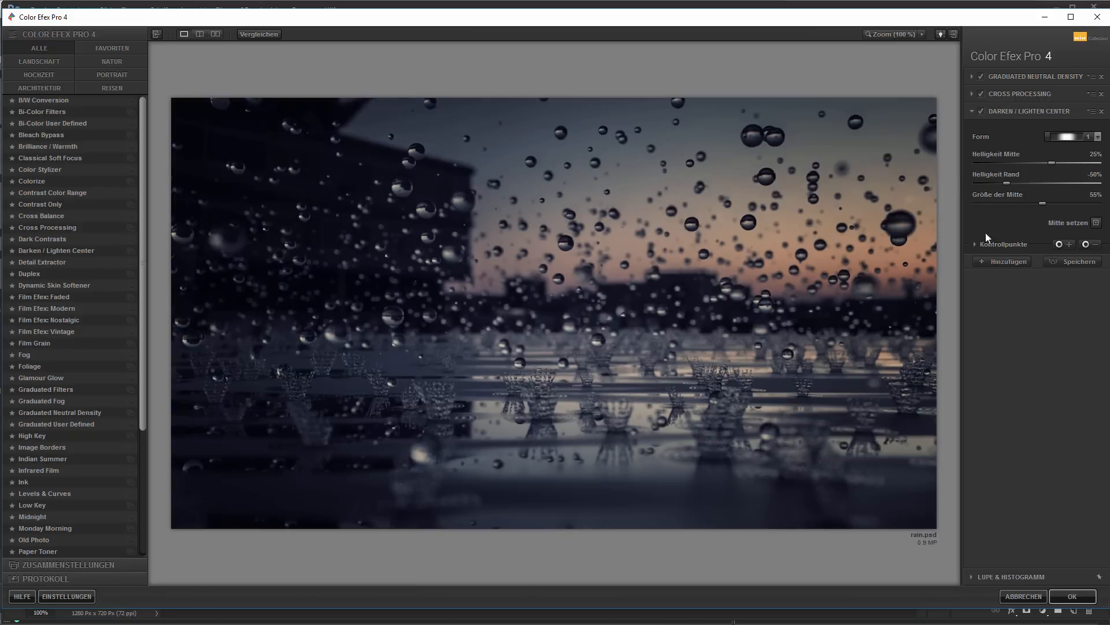
- Add an empty fourth filter slot and turn off the Darken / Lighten Center effect
click(993, 262)
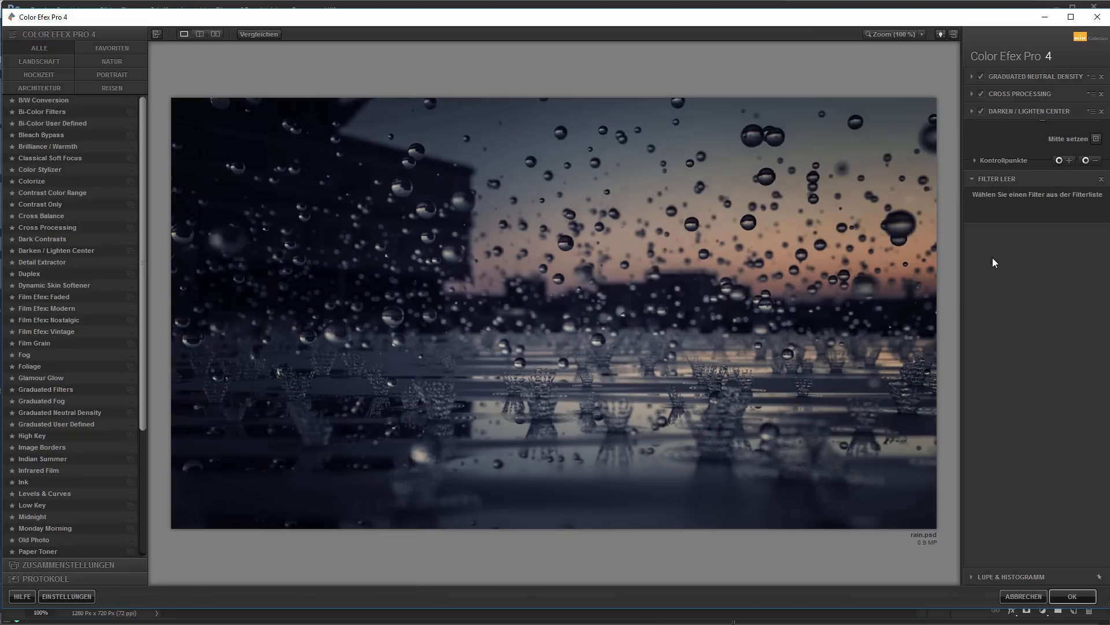
click(981, 111)
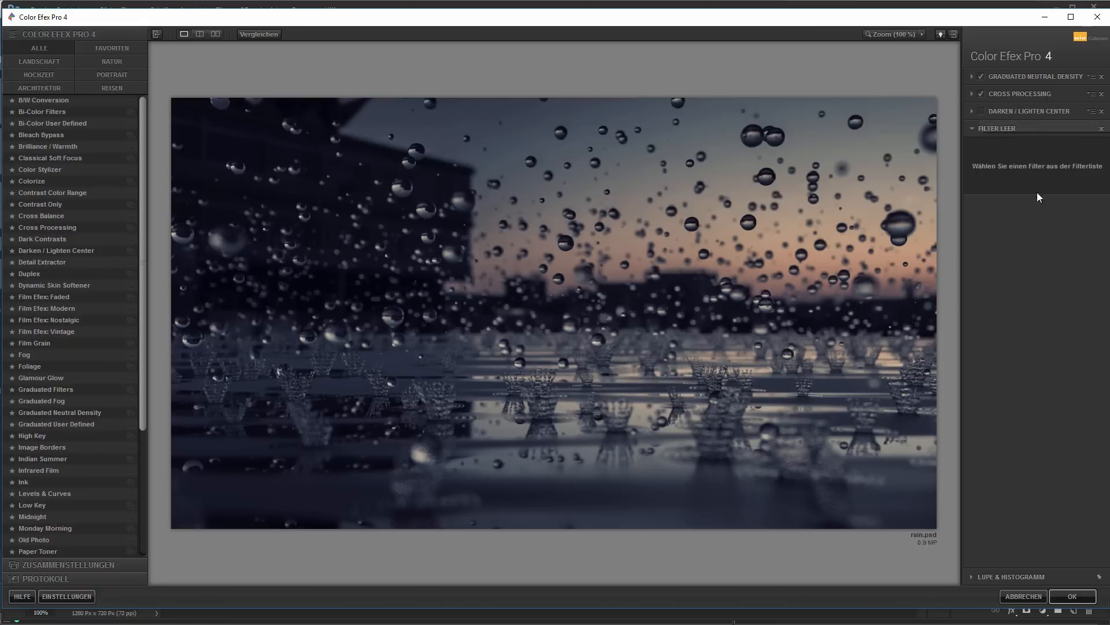
- Try Duplex, Dynamic Skin Softener, Film Efex: Faded, Modern, Nostalgic and Vintage, and Film Grain in turn as the fourth filter
click(60, 276)
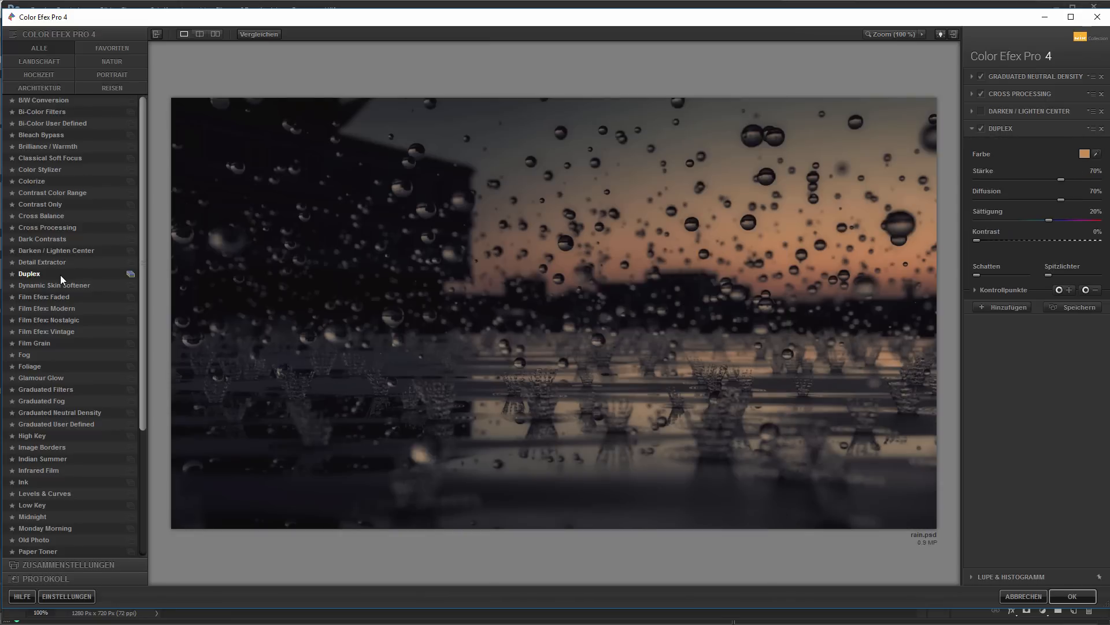
key(Down)
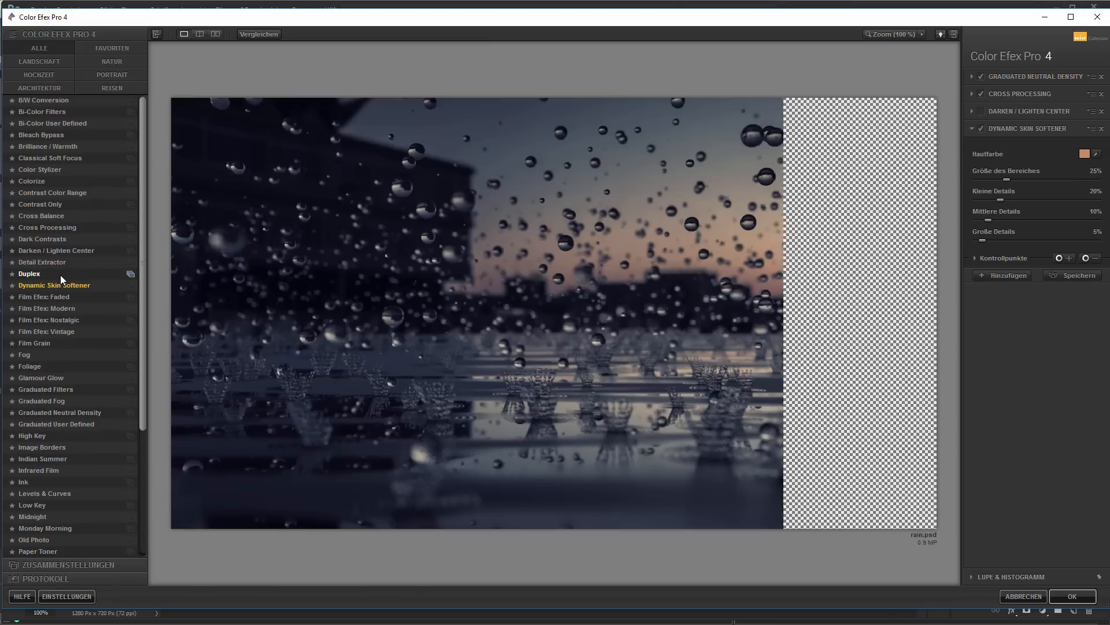
key(Down)
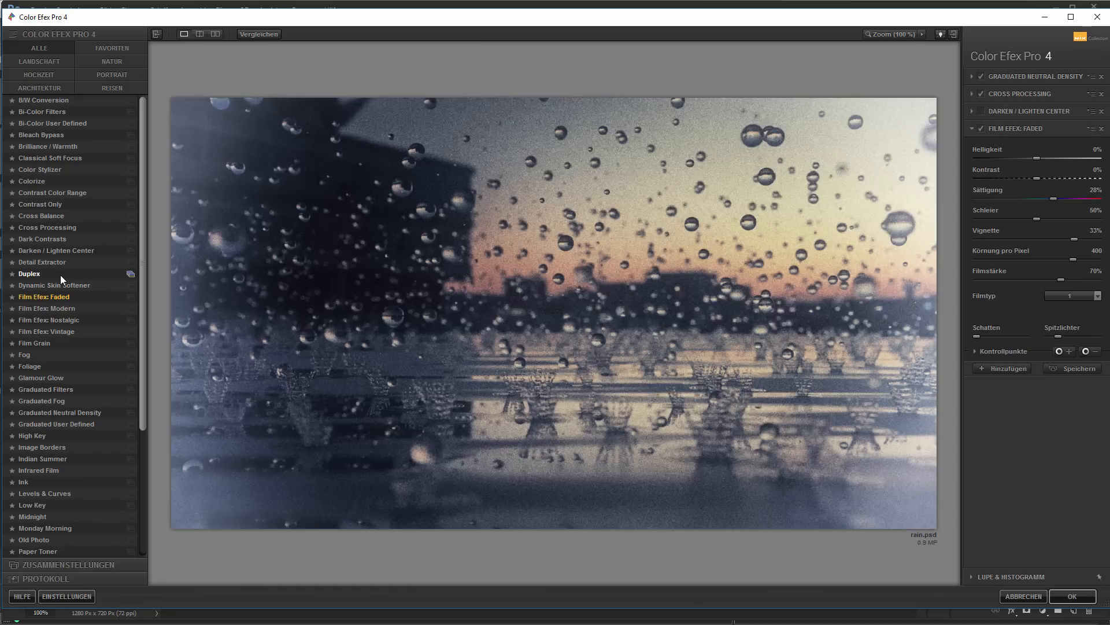
key(Down)
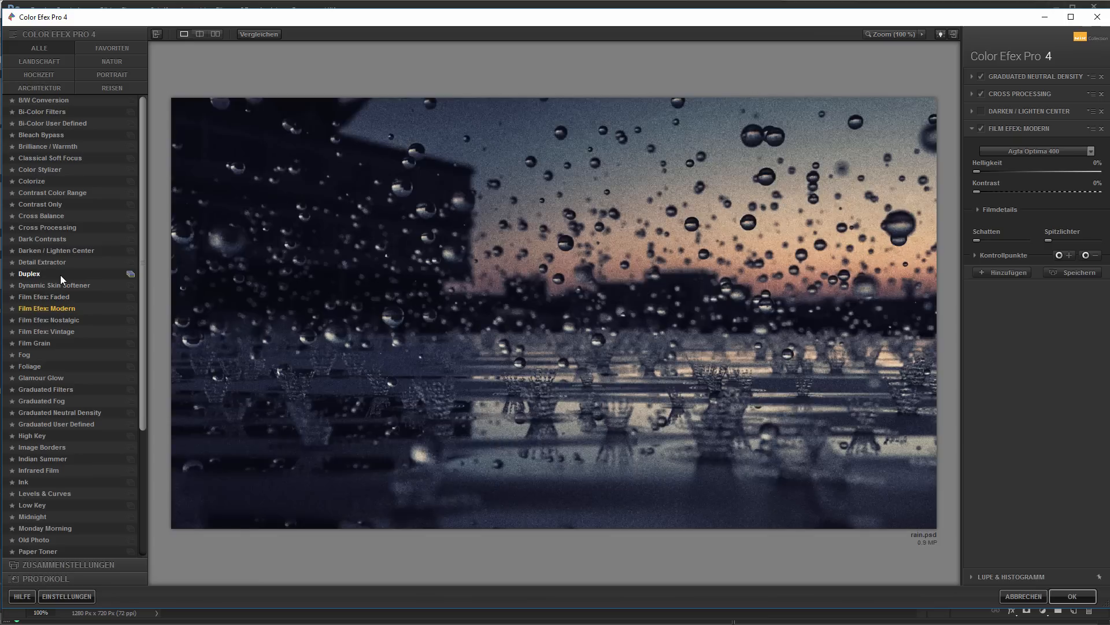
key(Down)
key(Down)
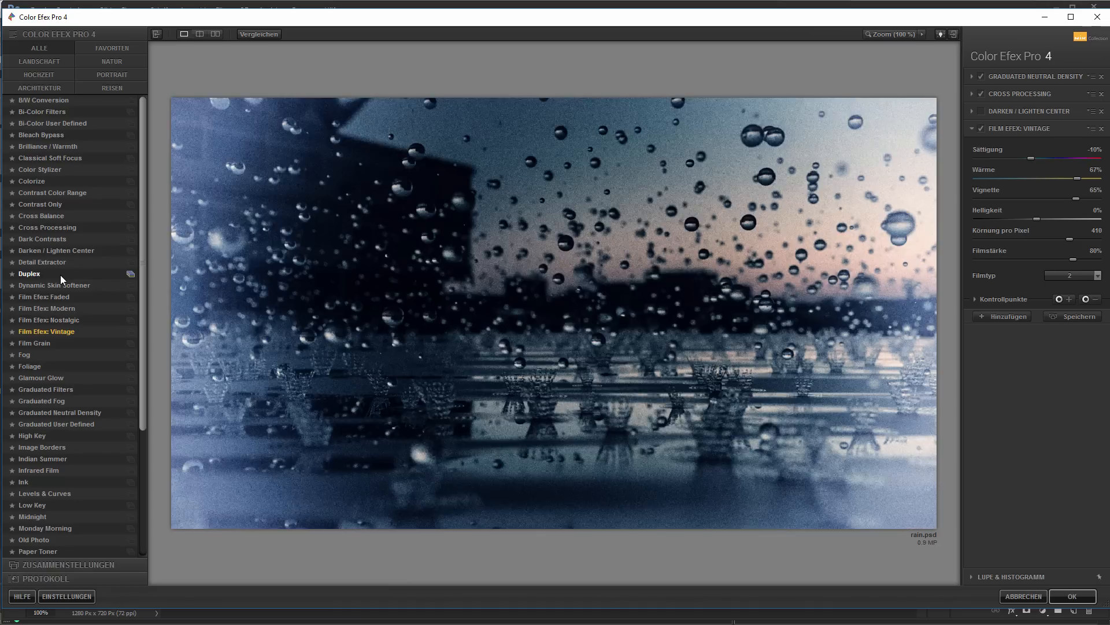
key(Down)
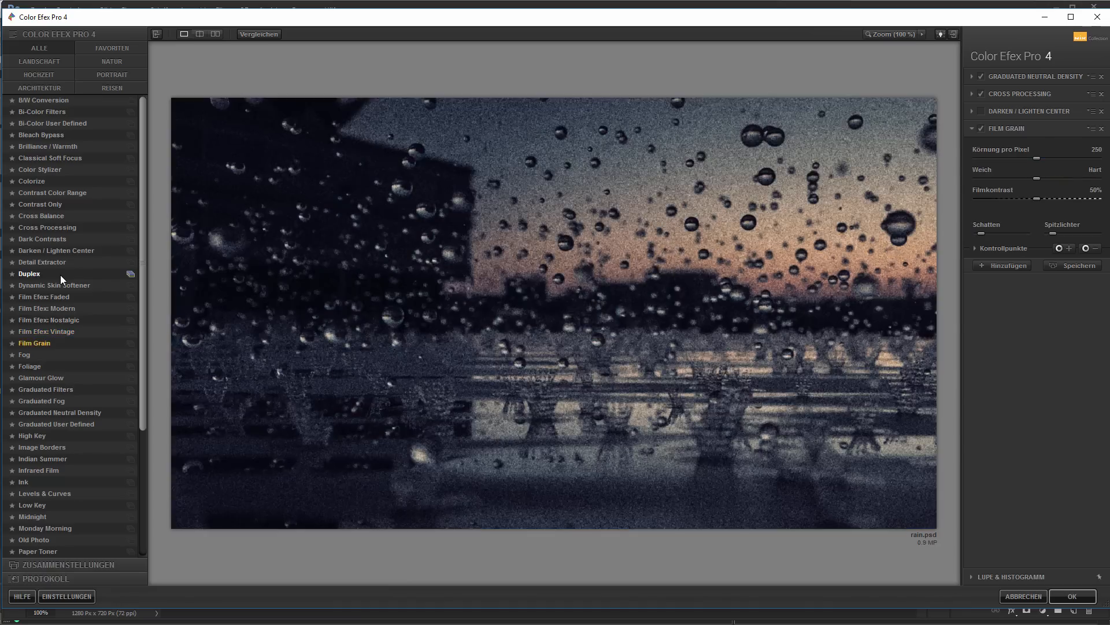
- Try Fog, Foliage, Glamour Glow, Graduated Filters, Graduated Fog, Graduated Neutral Density and Graduated User Defined in turn as the fourth filter
key(Down)
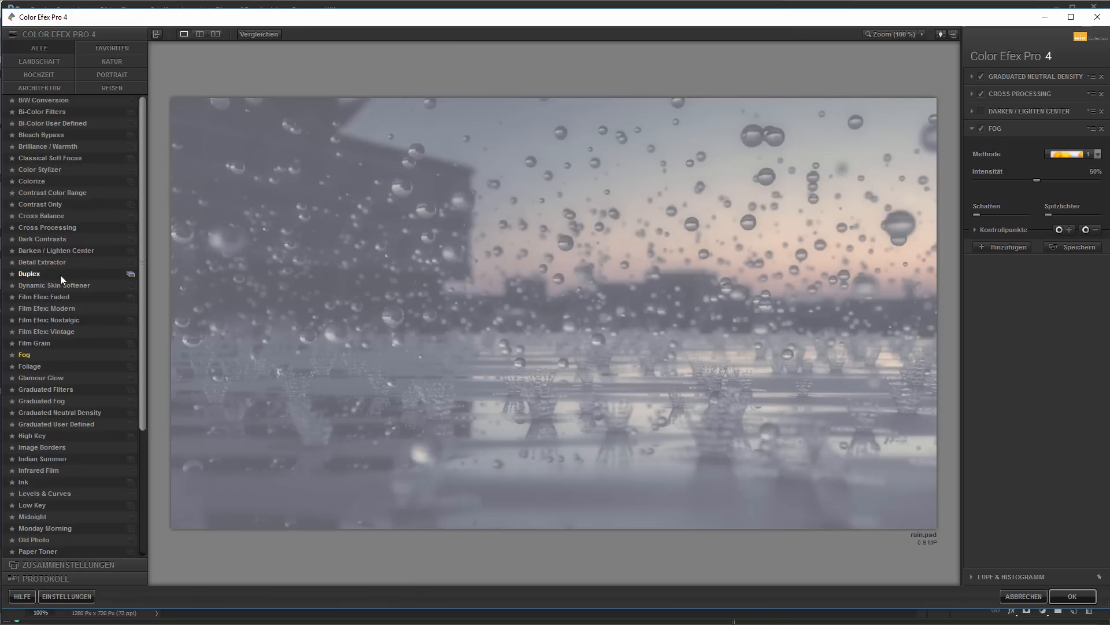
key(Down)
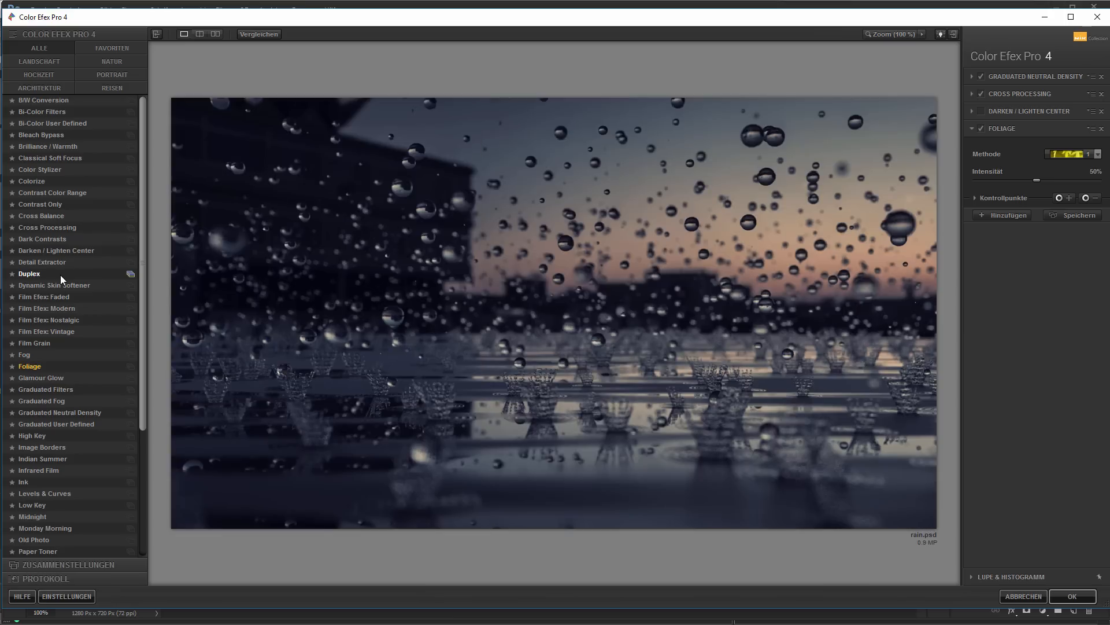
key(Down)
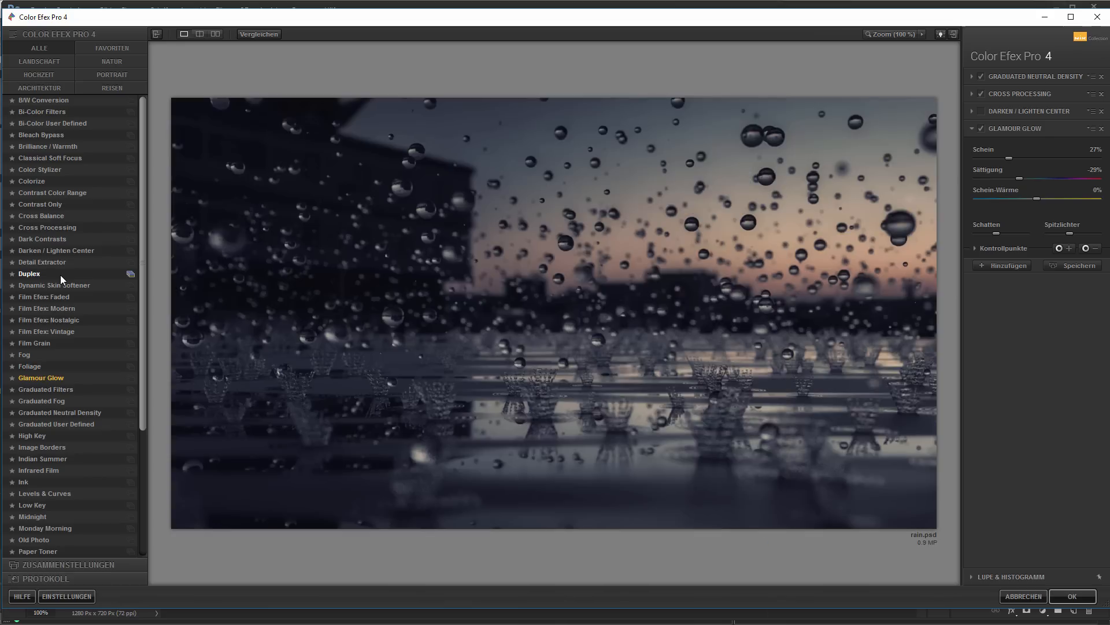
key(Down)
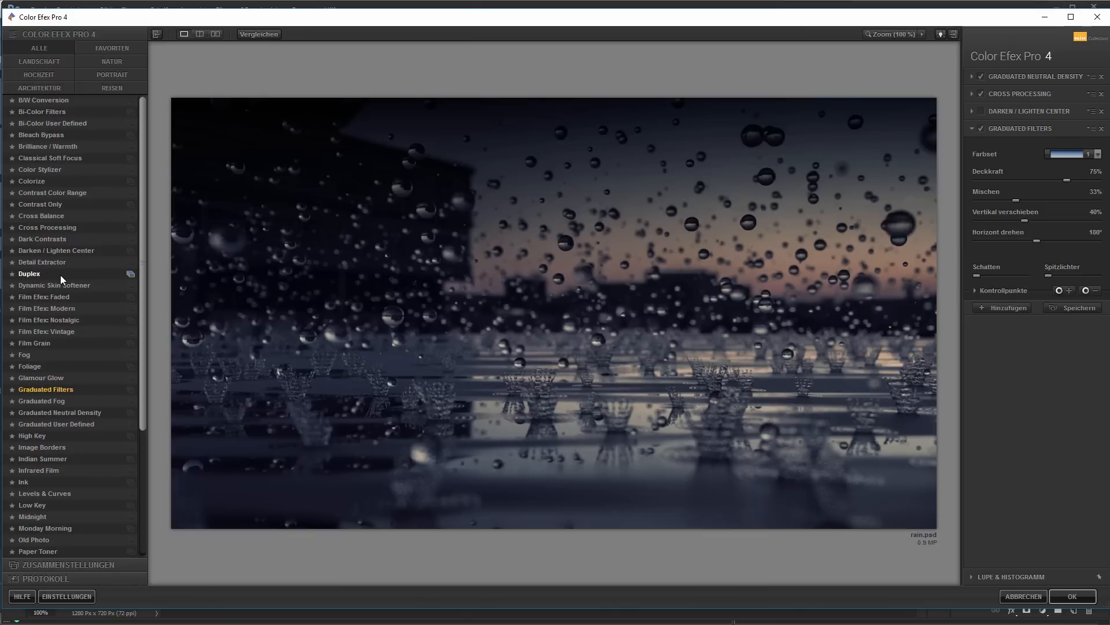
key(Down)
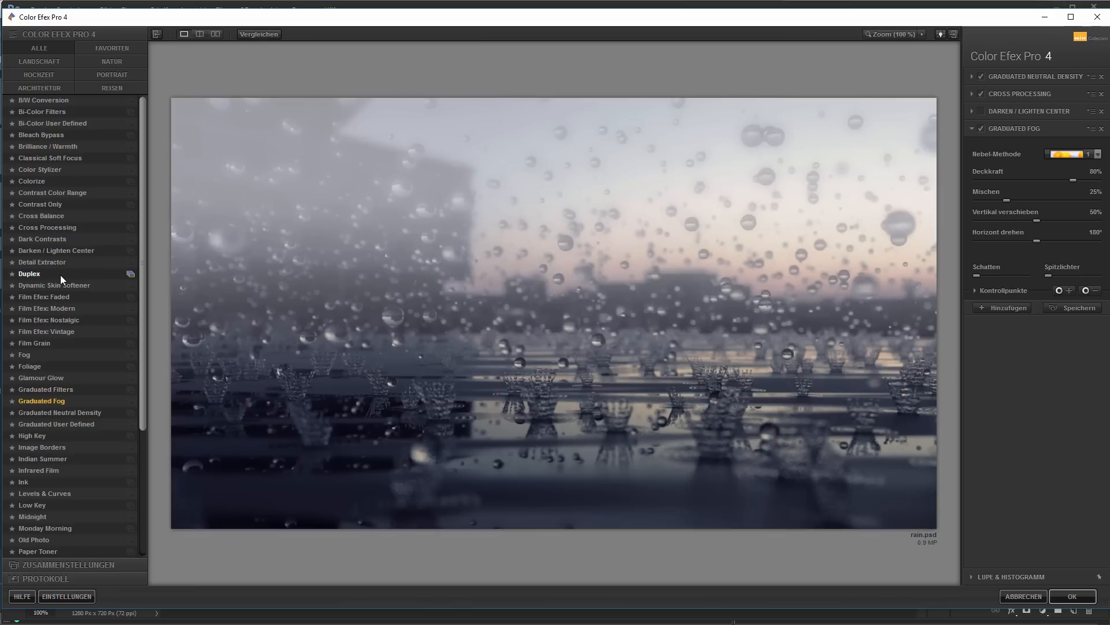
key(Down)
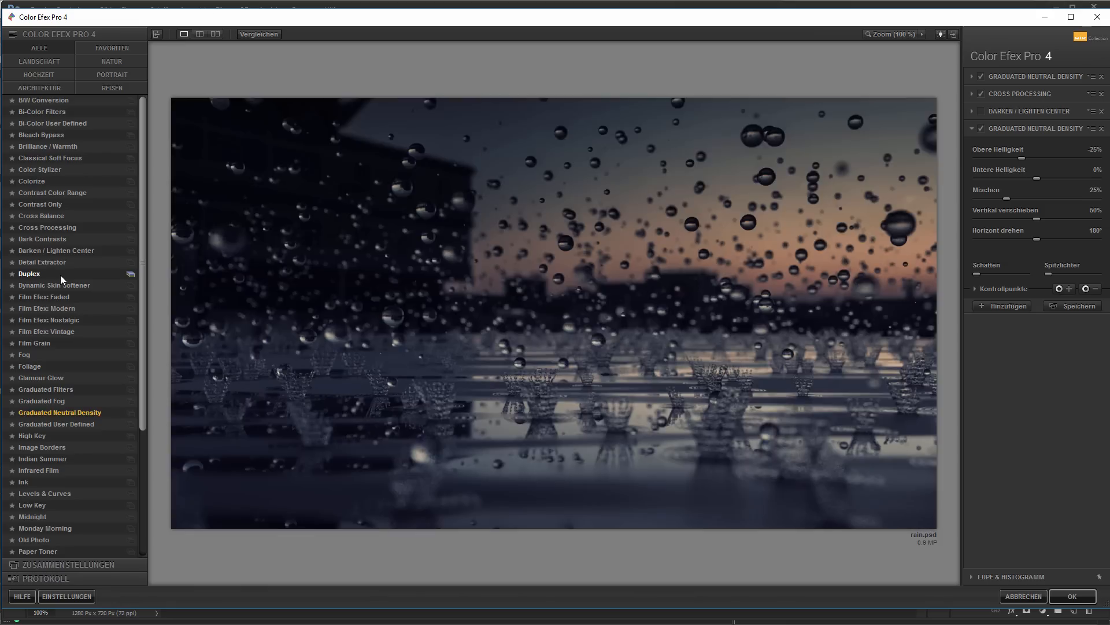
key(Down)
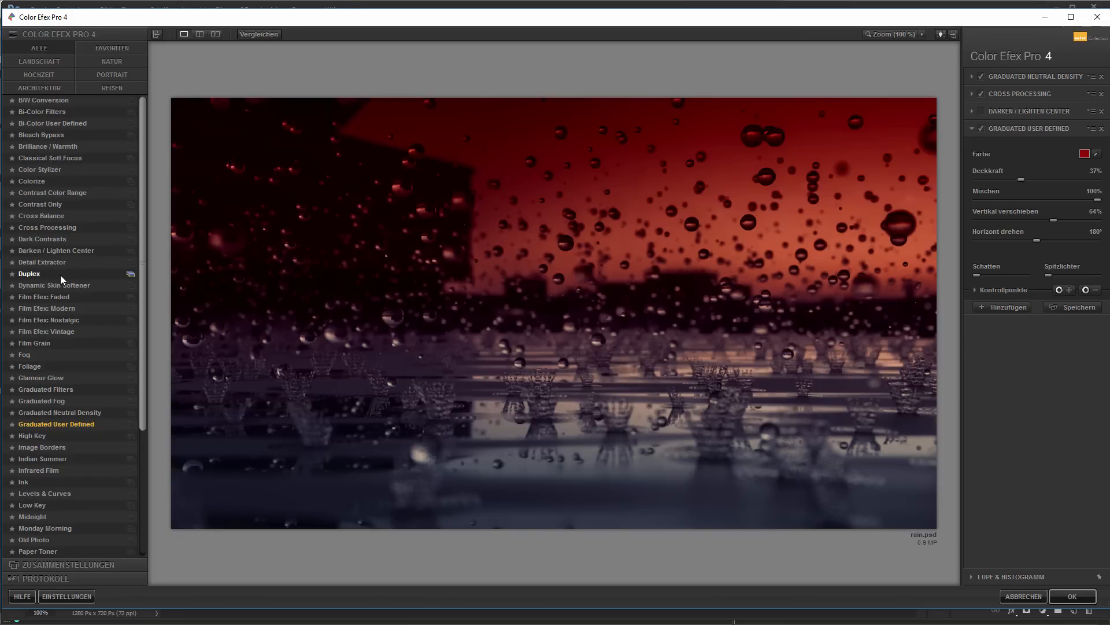
- Try High Key, Image Borders, Indian Summer, Infrared Film, Ink, Levels & Curves and Low Key in turn as the fourth filter
key(Down)
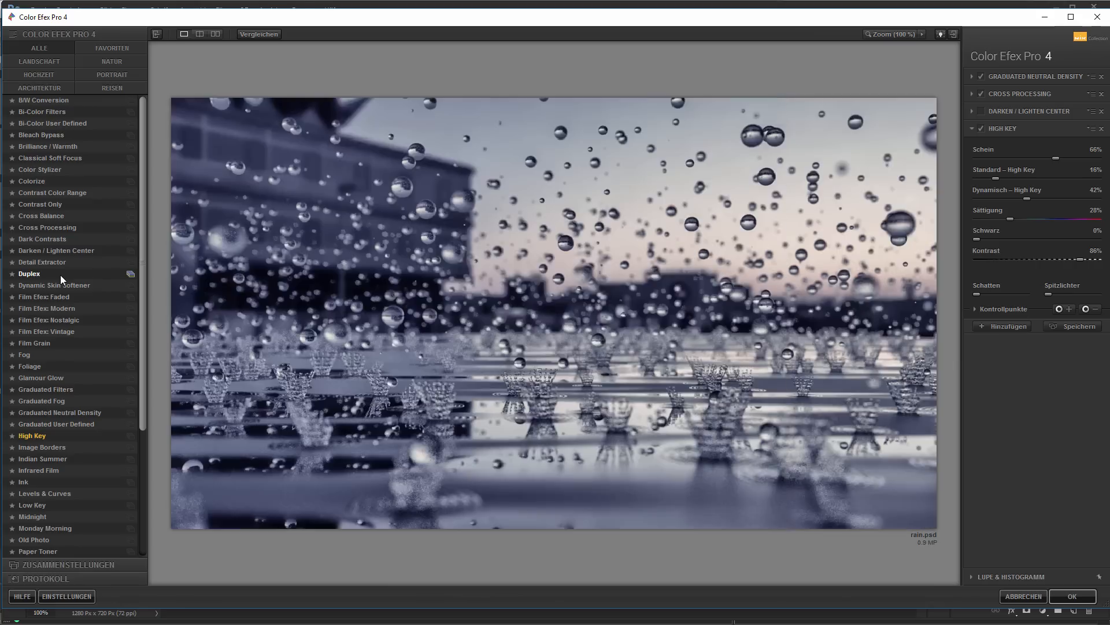
key(Down)
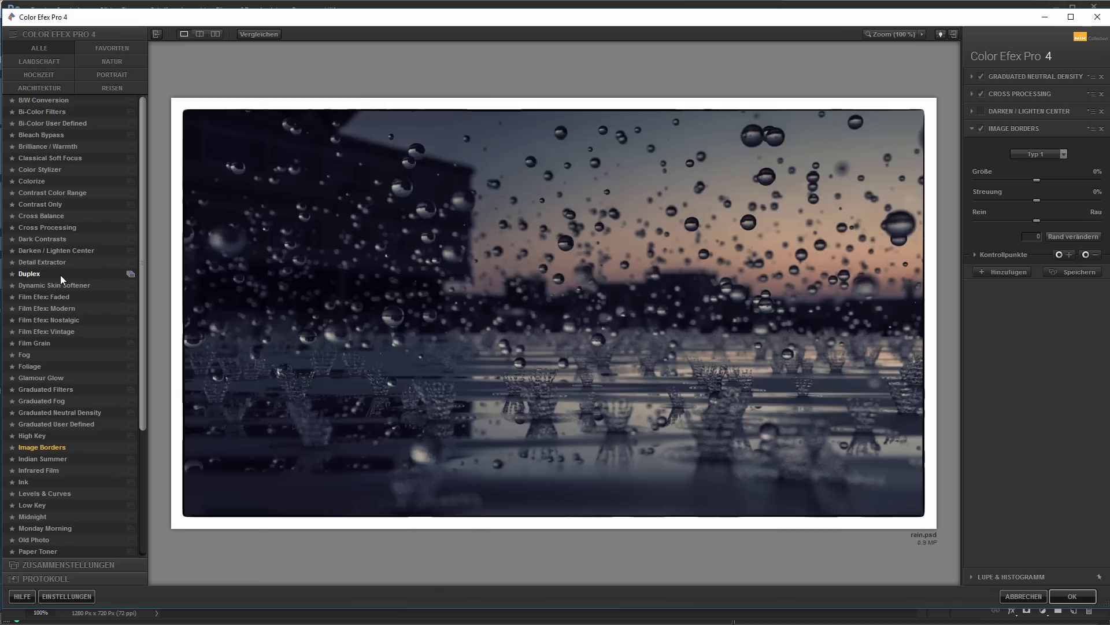
key(Down)
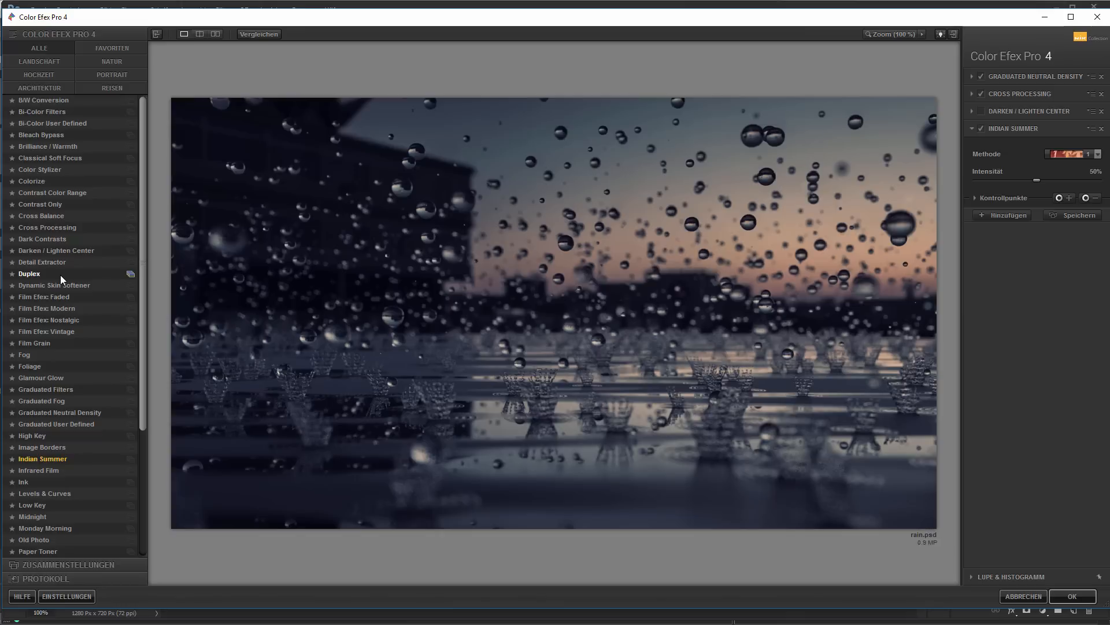
key(Down)
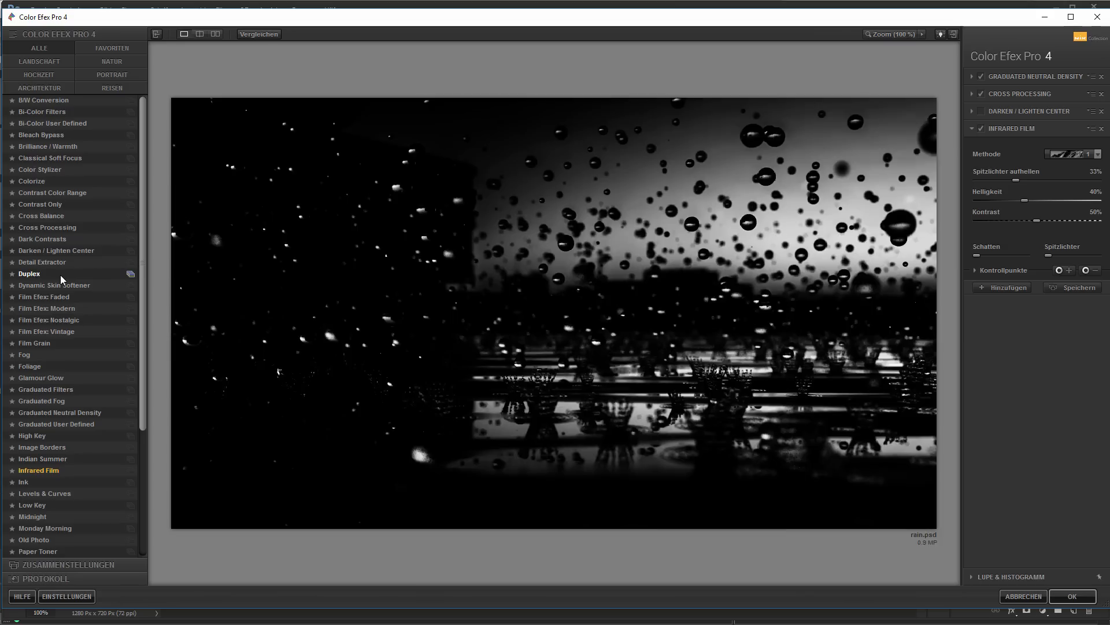
key(Down)
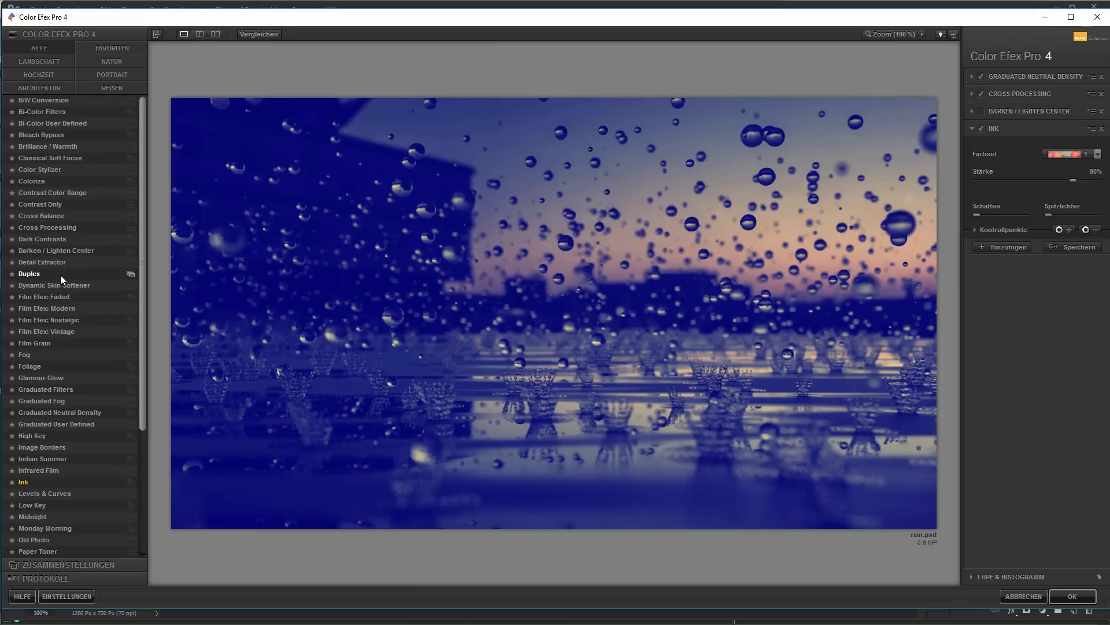
key(Down)
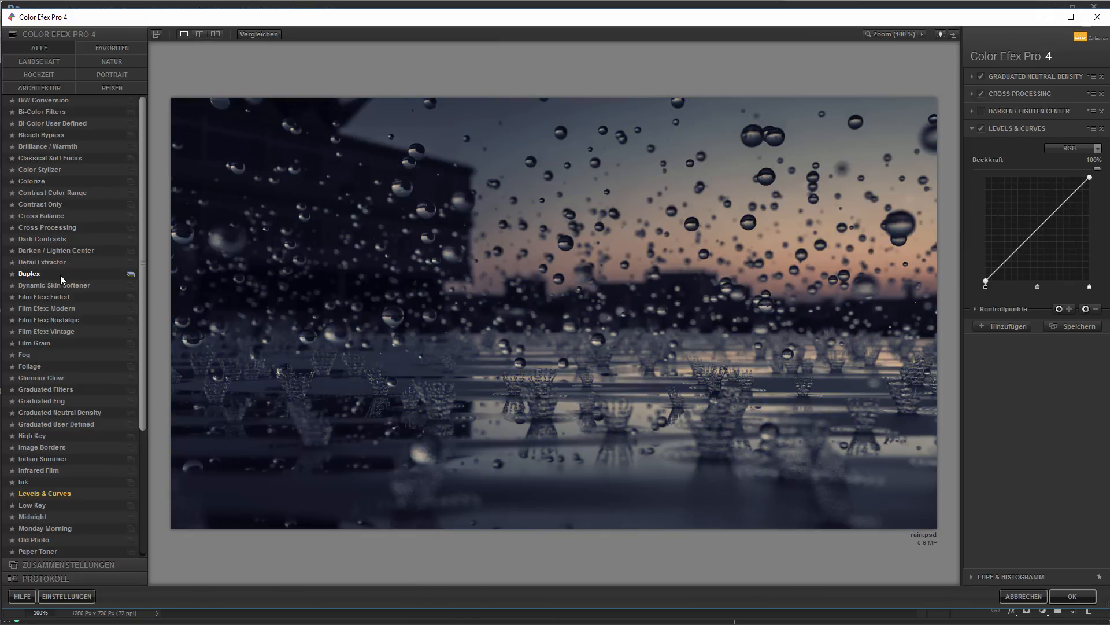
key(Down)
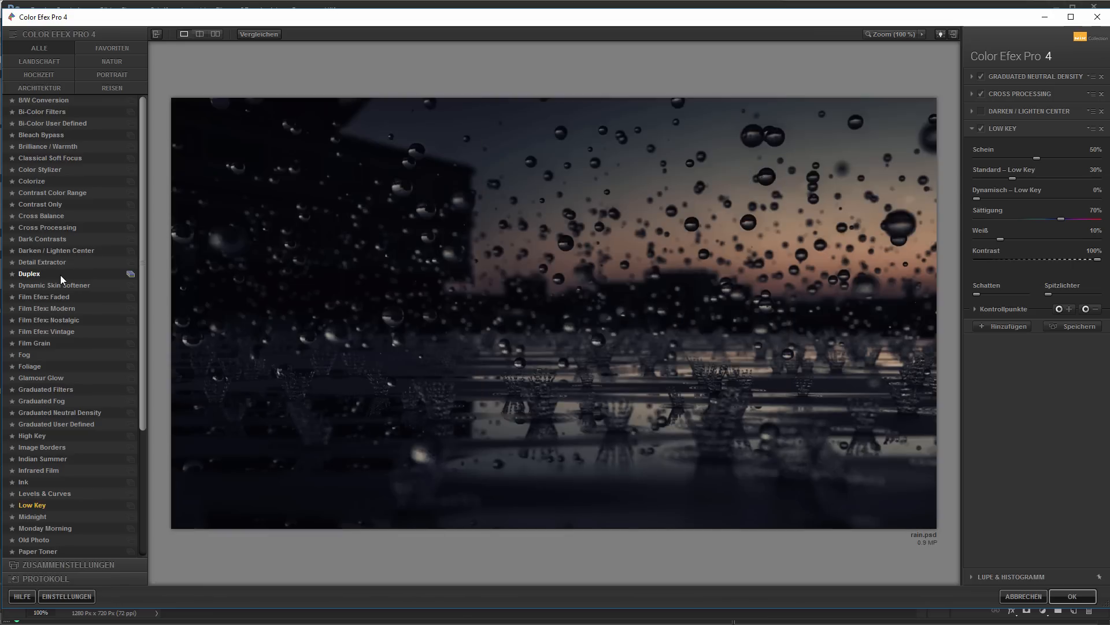
- Try Midnight, Monday Morning, Old Photo and Paper Toner in turn as the fourth filter
key(Down)
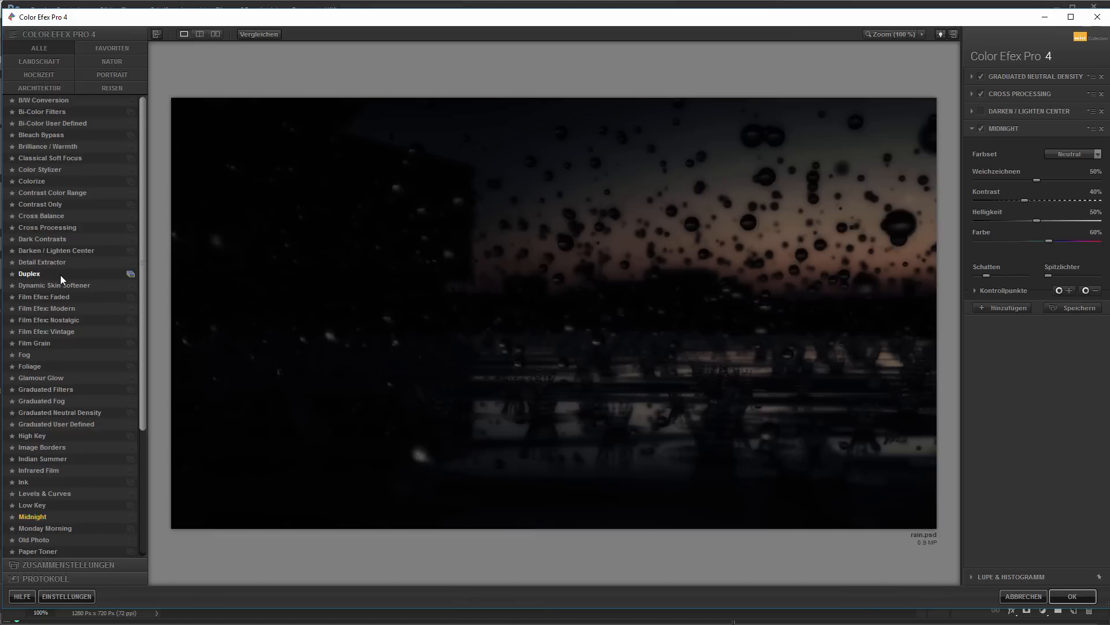
key(Down)
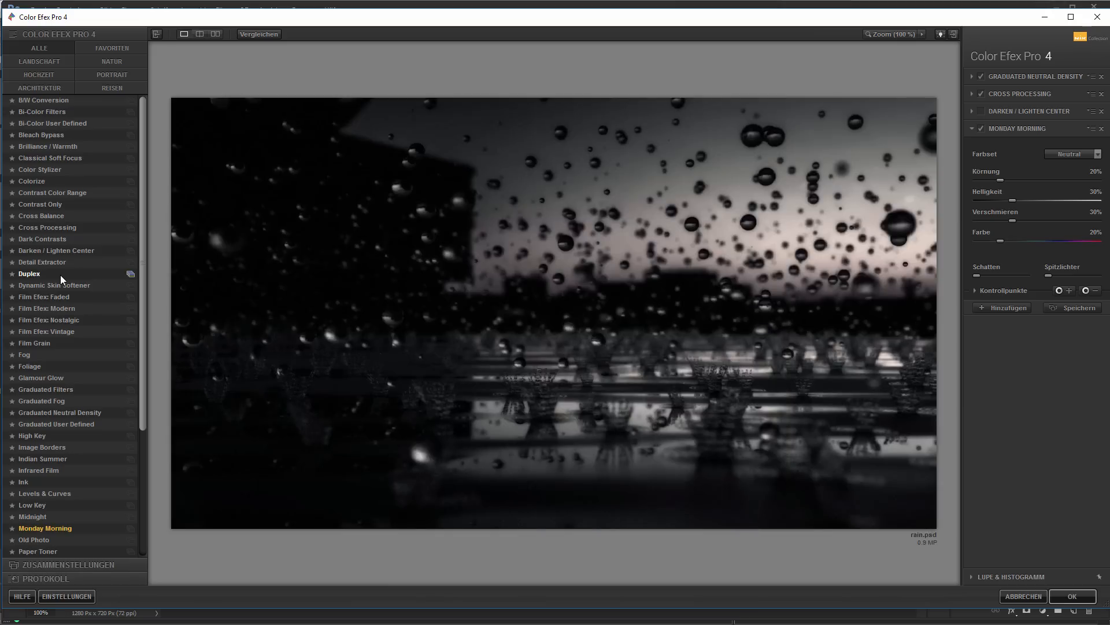
key(Down)
key(Down)
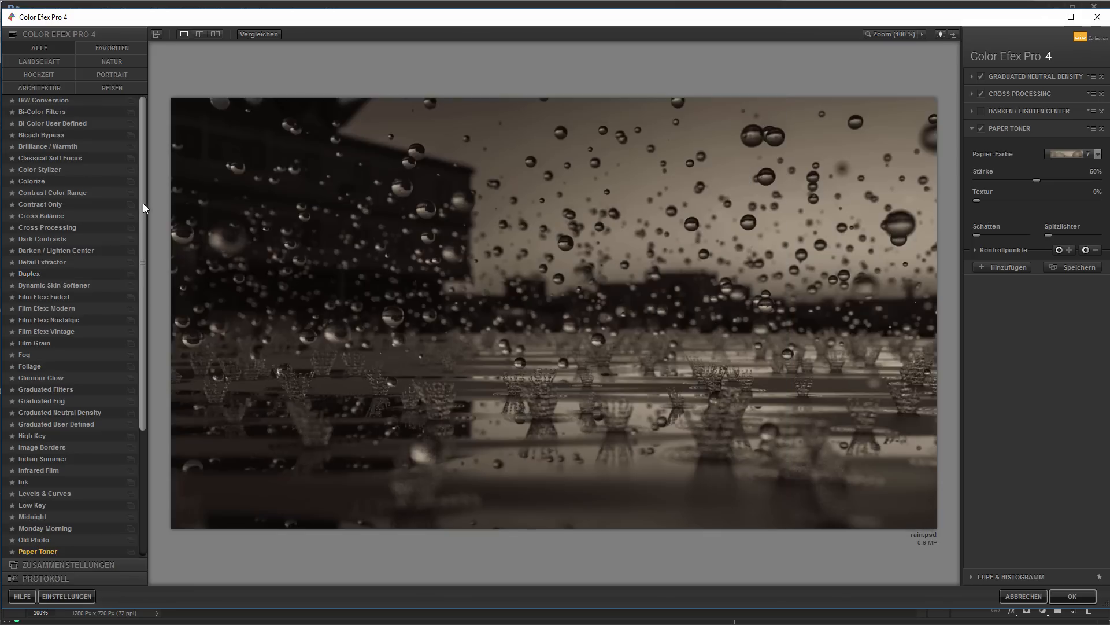
- Try Pastel, Photo Stylizer, Polarization, Polaroid Transfer and Pro Contrast in turn as the fourth filter
drag(144, 203, 144, 369)
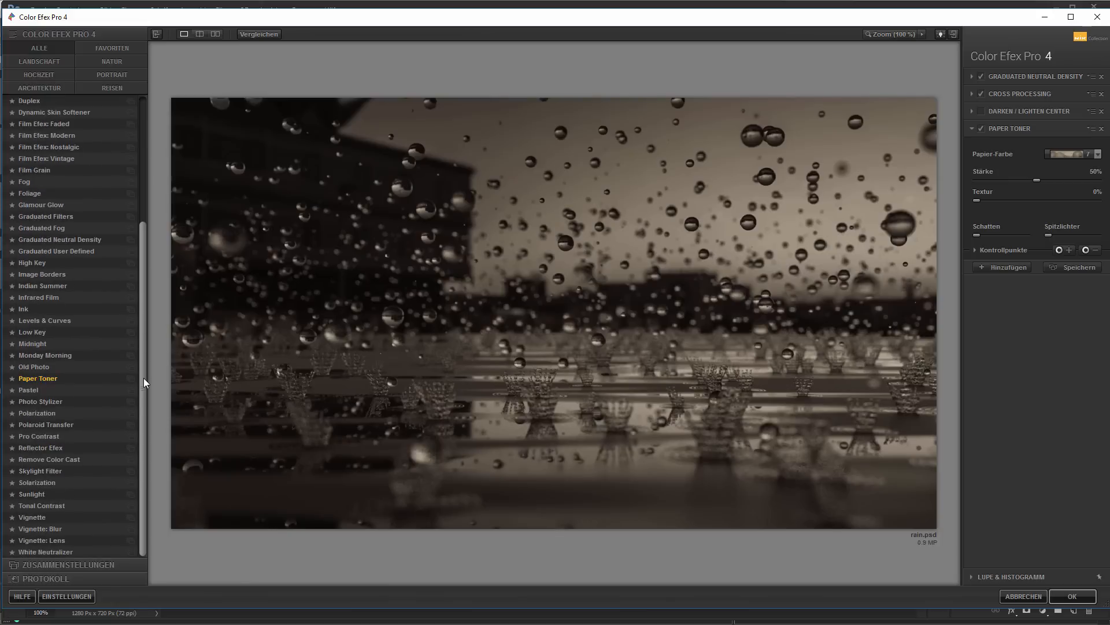
click(88, 388)
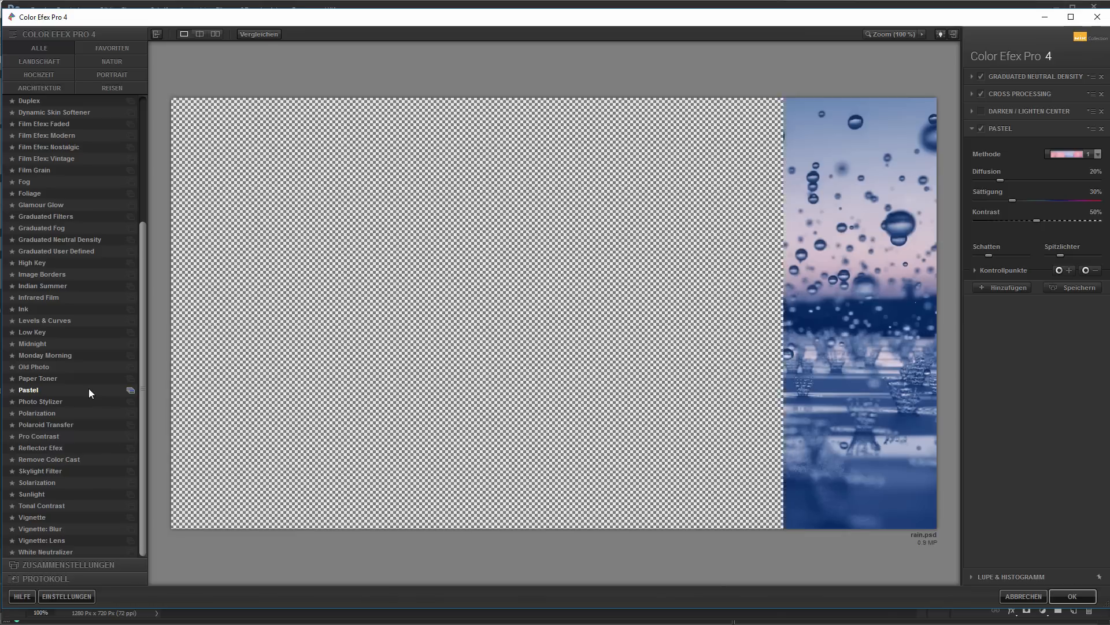
key(Down)
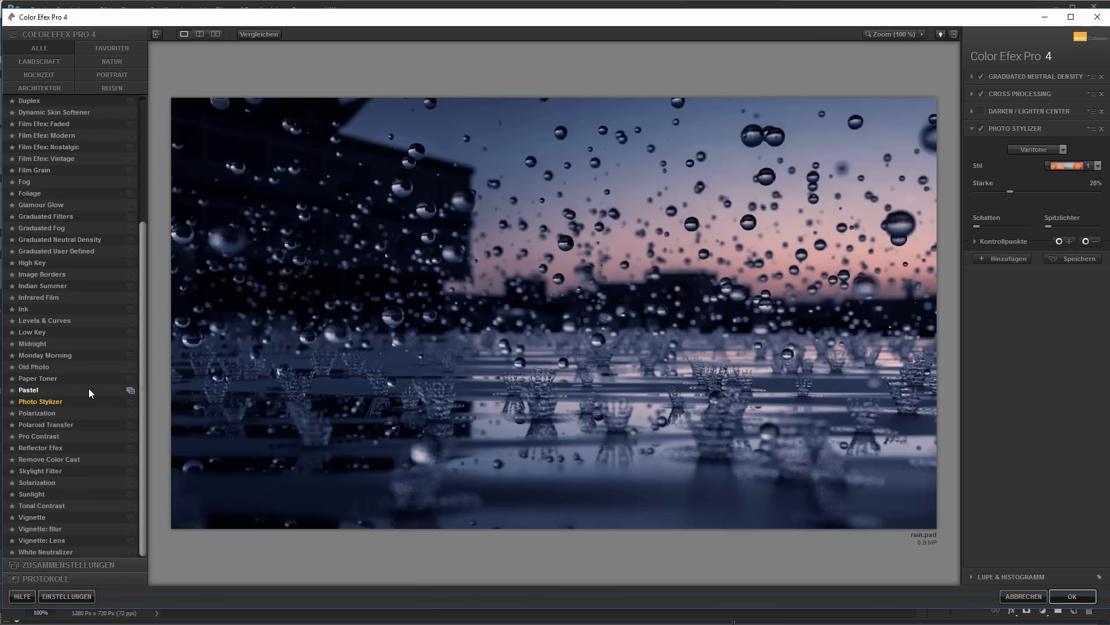
key(Down)
key(Down)
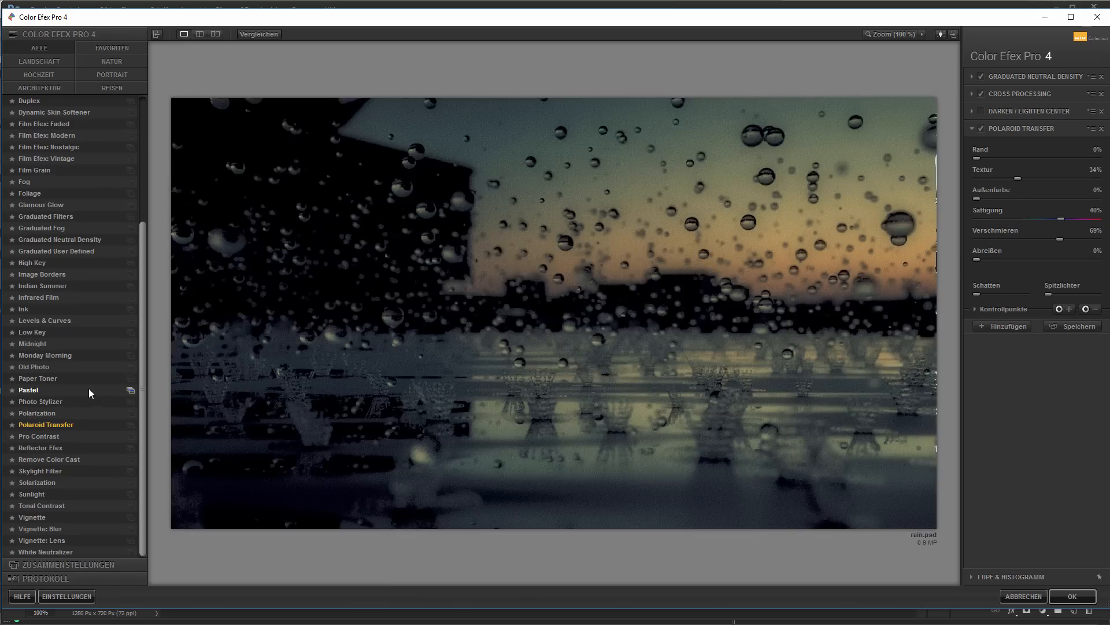
key(Down)
- Use Reflector Efex as the fourth filter, with the Gold method and a light intensity (Lichtstärke) of 20%
key(Down)
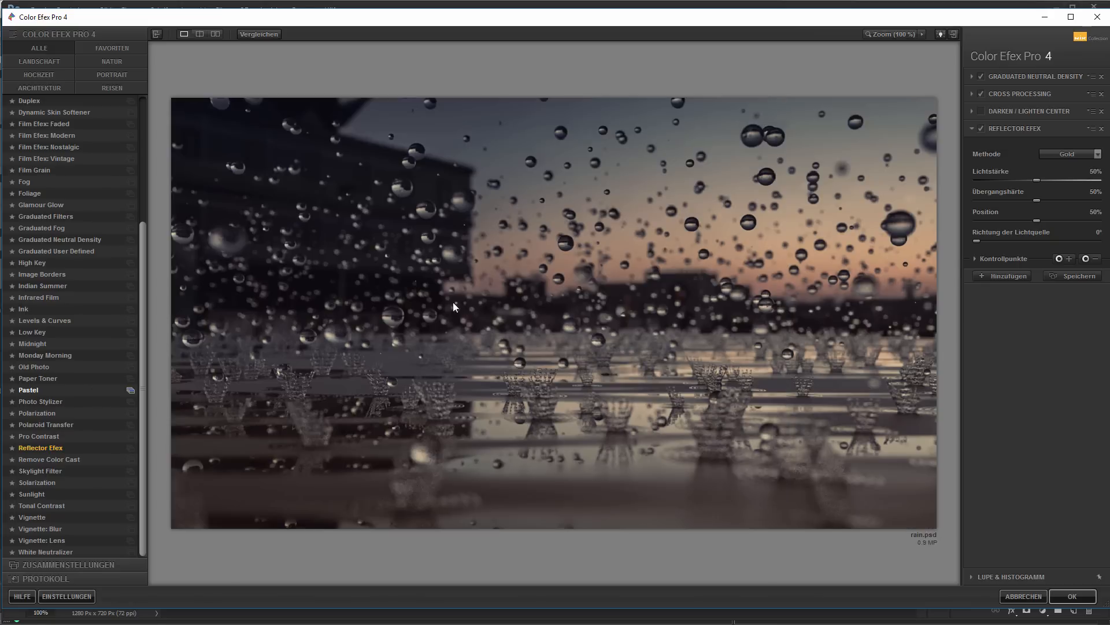
click(980, 128)
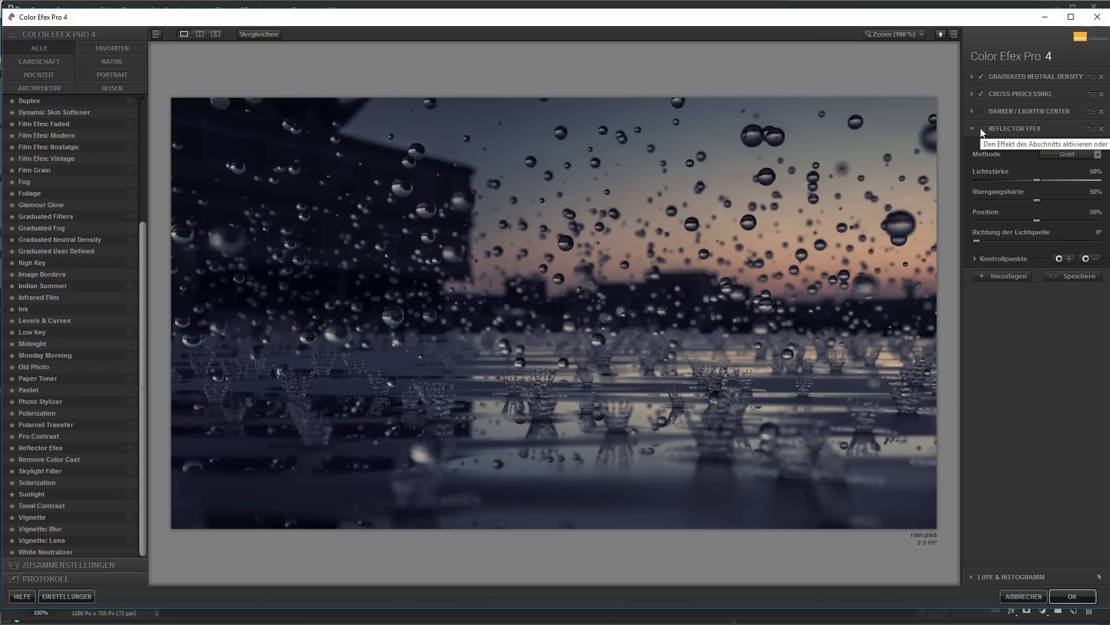
click(980, 128)
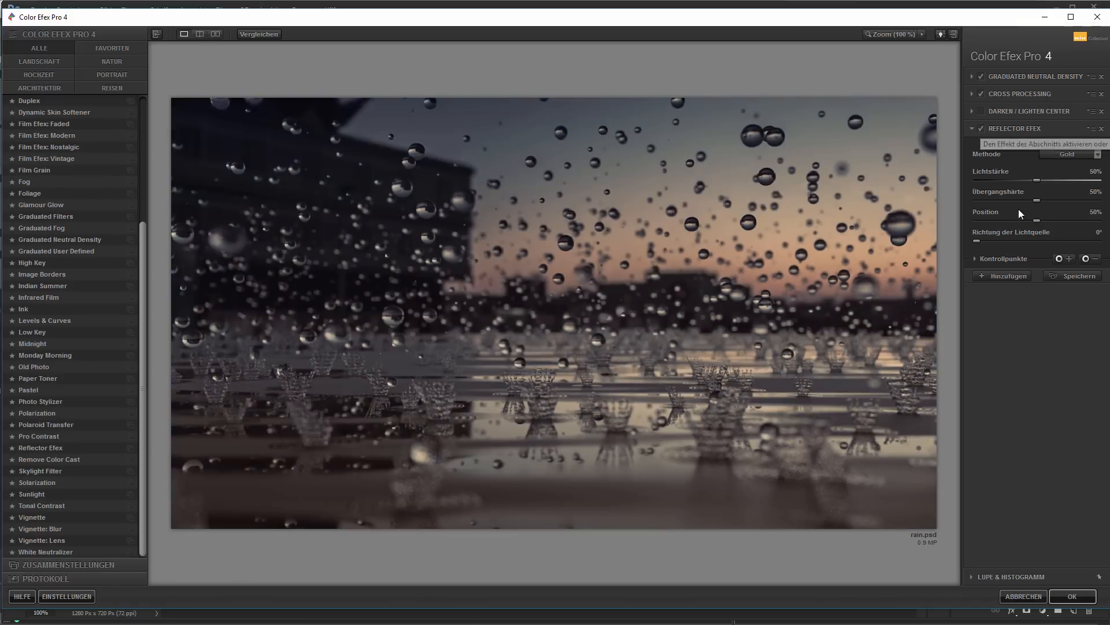
click(1001, 180)
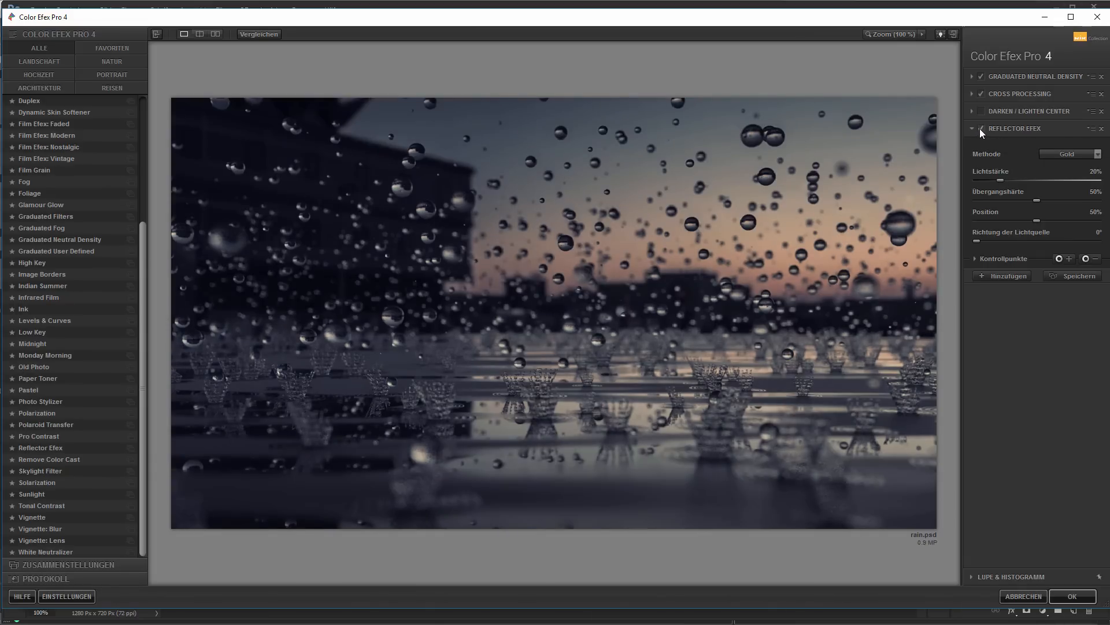
click(1098, 154)
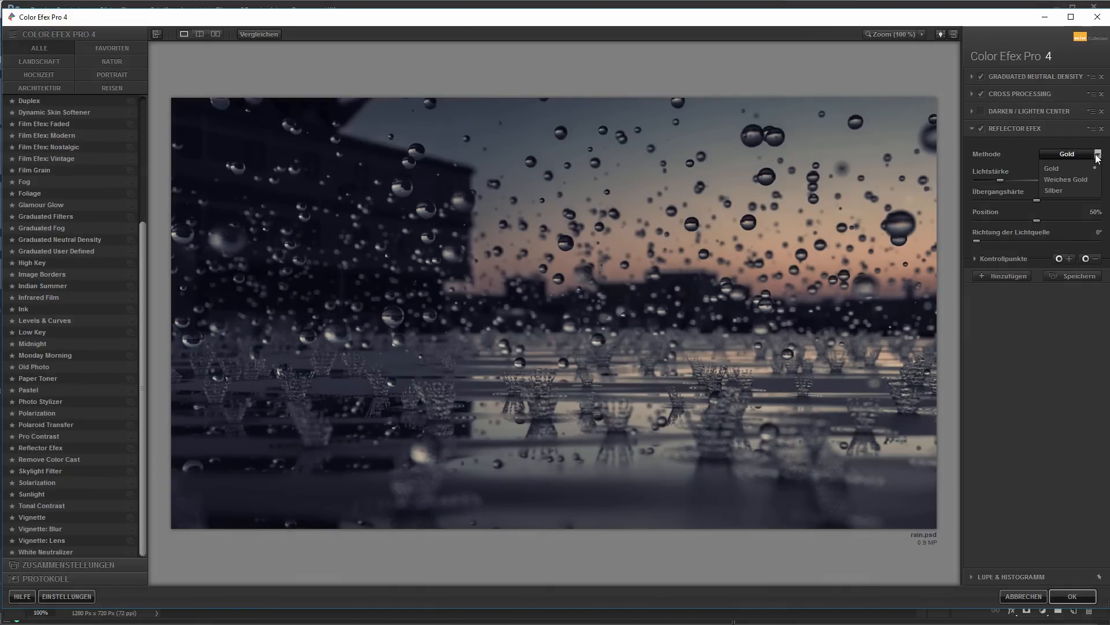
click(1071, 167)
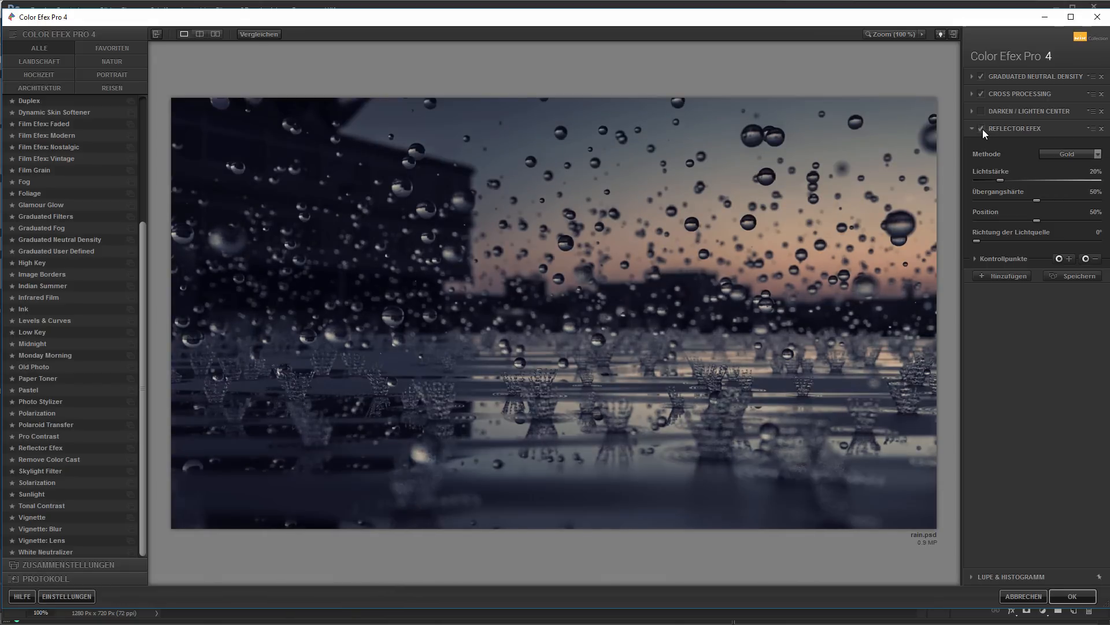
- Turn the Darken / Lighten Center effect back on and apply the Color Efex Pro 4 filter stack to the layer
click(981, 111)
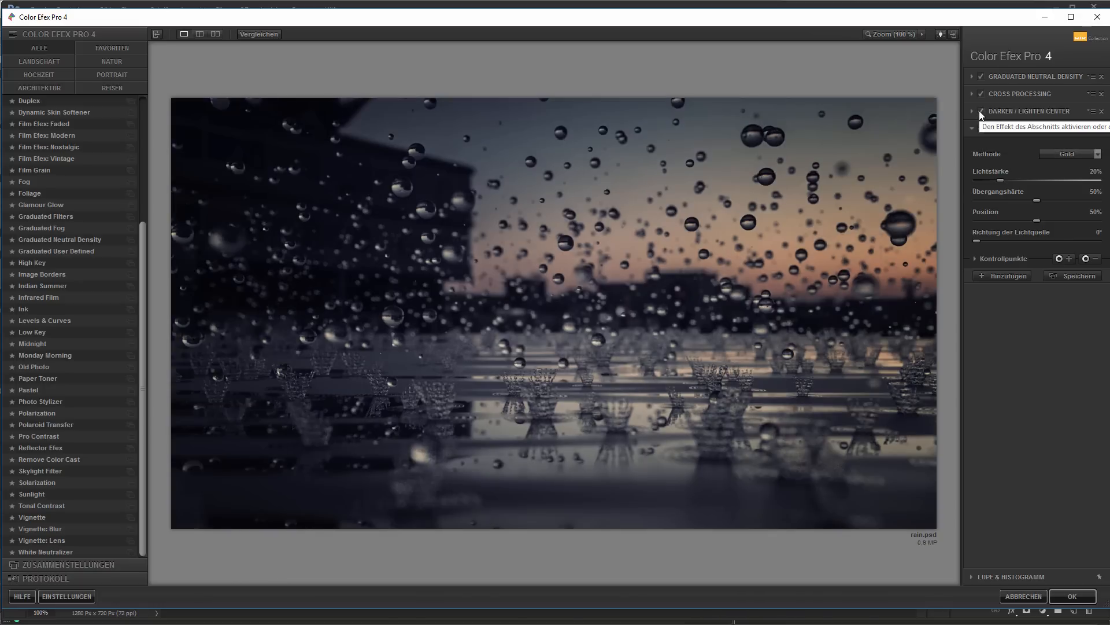
click(981, 111)
click(981, 111)
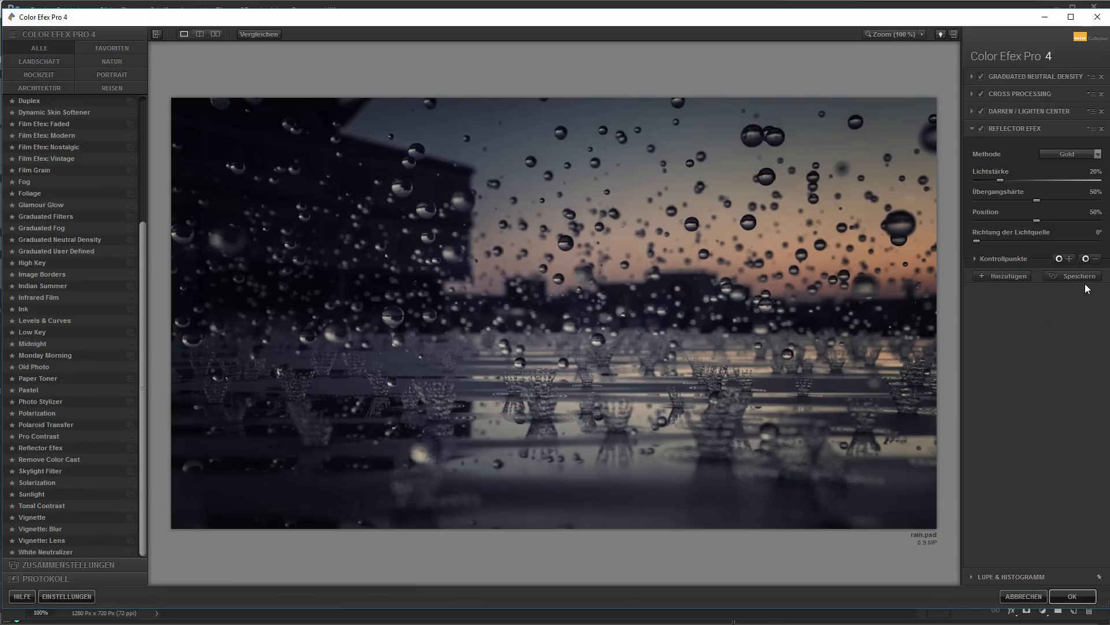
click(1070, 595)
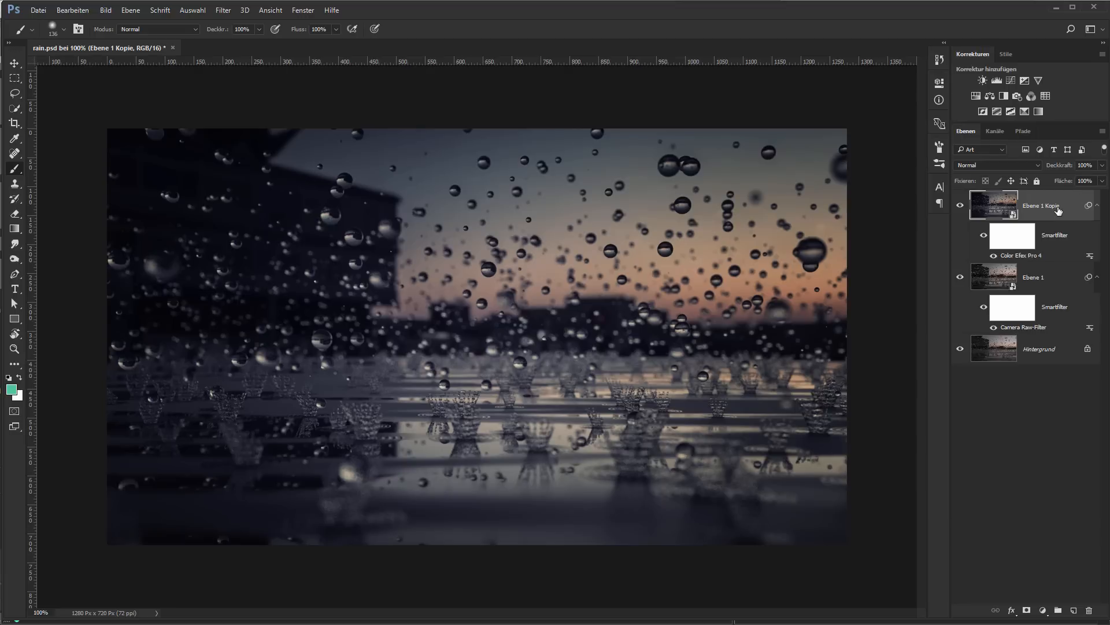
- Duplicate the Color Efex Pro 4 layer and convert the copy into a new smart object
key(ctrl+j)
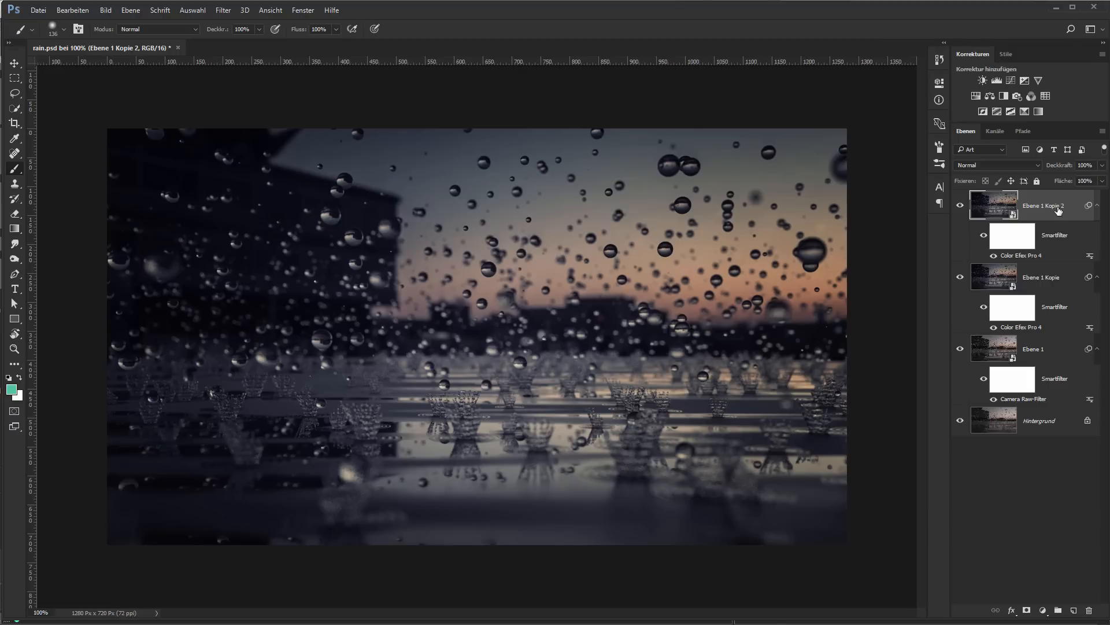
key(F2)
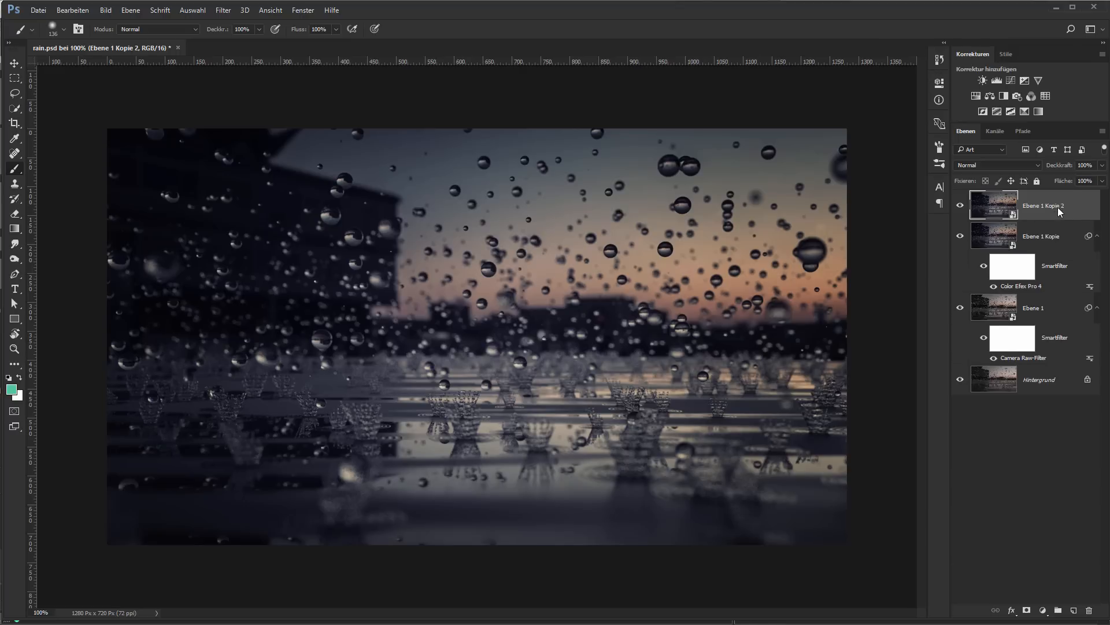
- Apply the Camera Raw filter to the top layer with contrast -1, highlights -79 and luminance noise reduction 8
key(ctrl+shift+a)
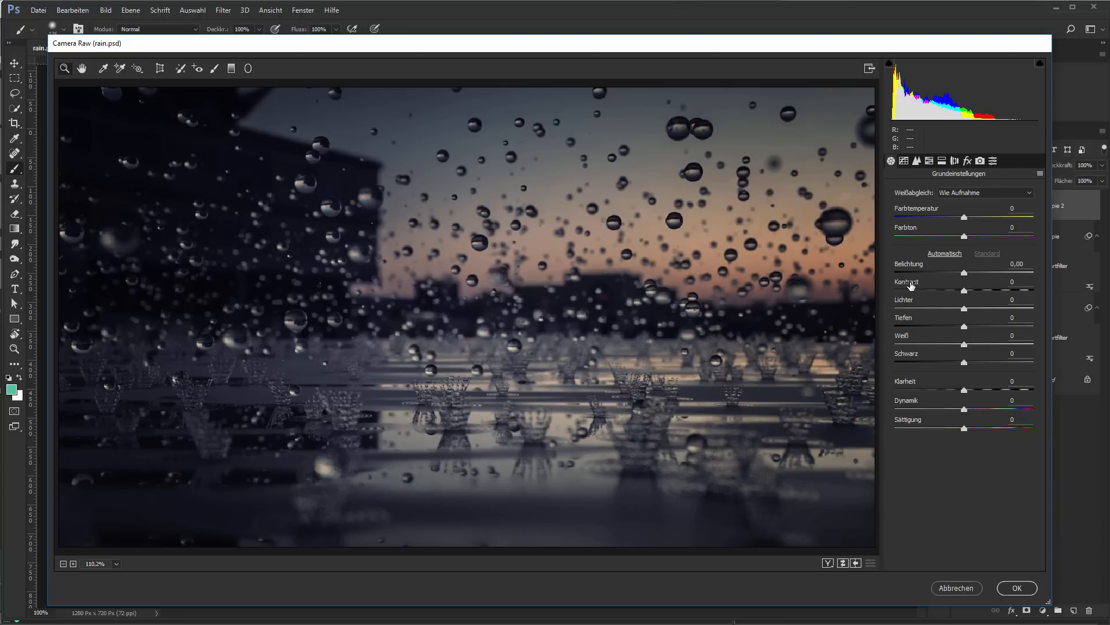
mouse_move(911, 285)
mouse_down()
mouse_move(921, 284)
mouse_move(910, 284)
mouse_up()
drag(910, 305, 810, 307)
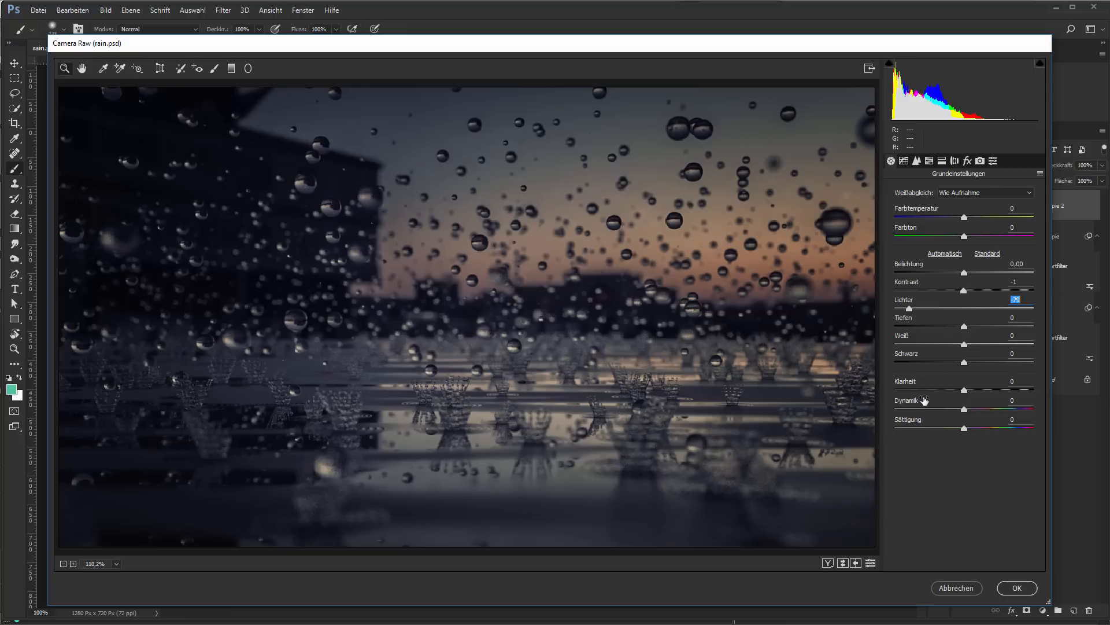
click(917, 161)
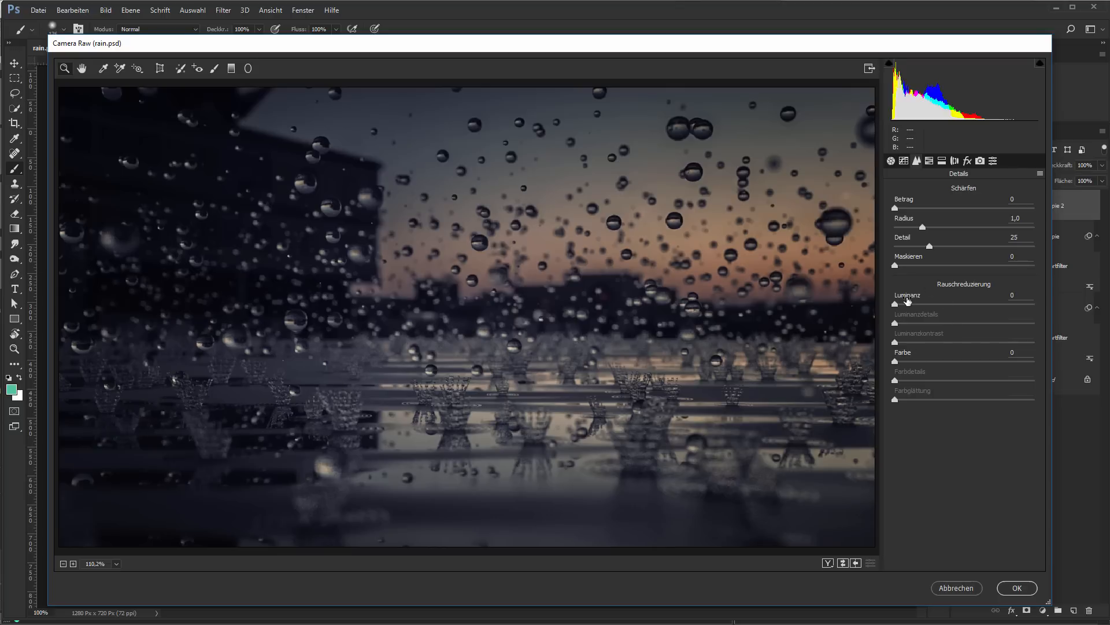
mouse_move(908, 299)
mouse_down()
mouse_move(1030, 307)
mouse_move(906, 305)
mouse_up()
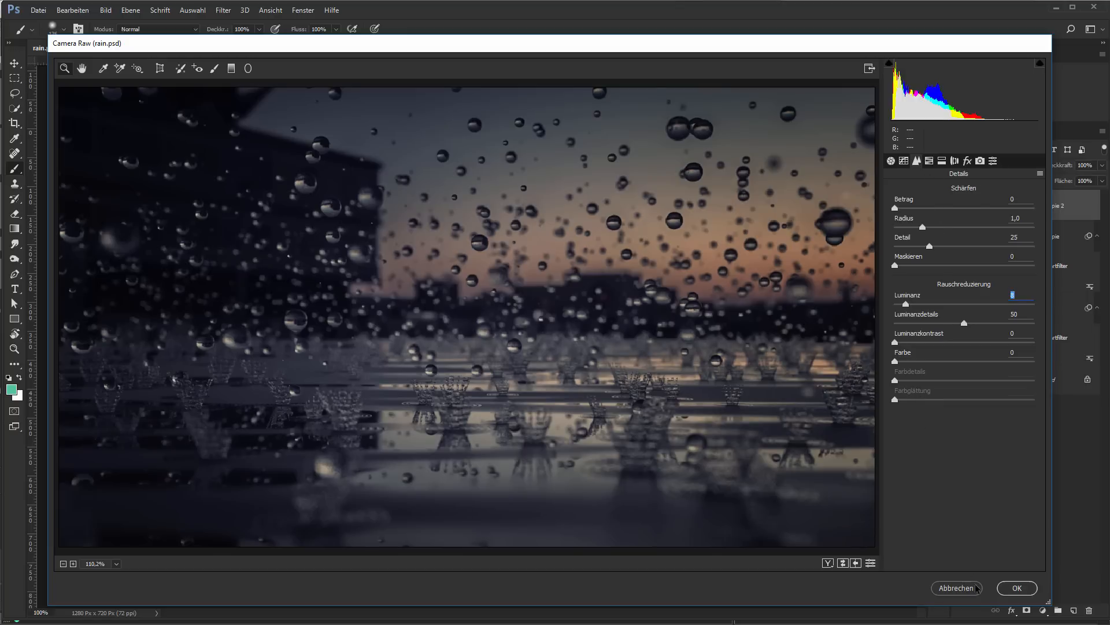
click(1023, 588)
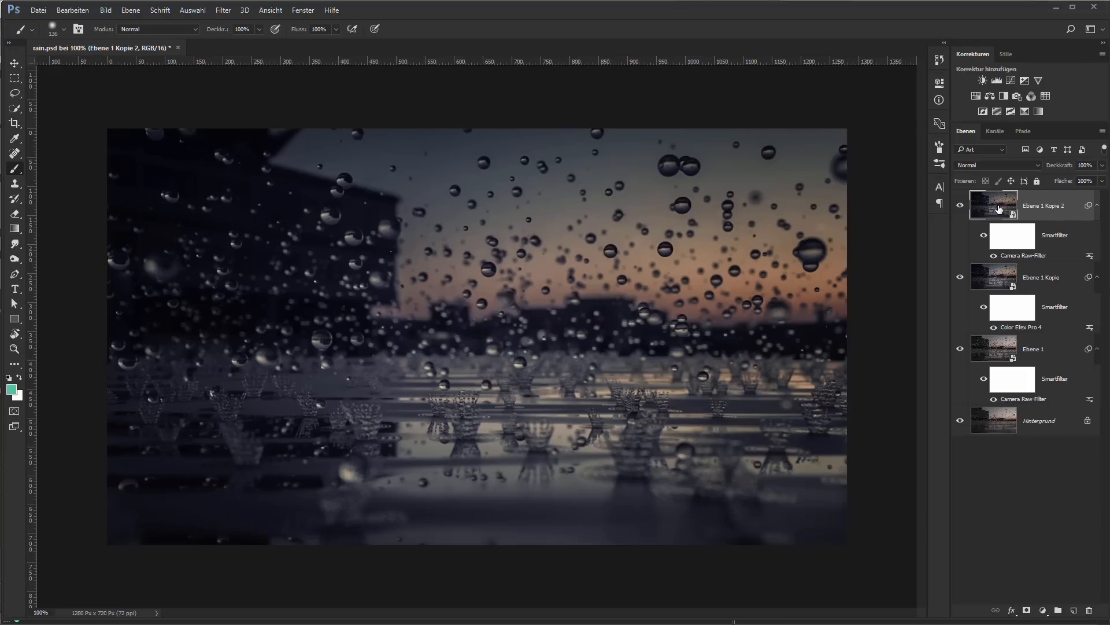
- Duplicate the top layer as a clean smart object and apply a Gaussian Blur with a 2.3 pixel radius to it
key(ctrl+j)
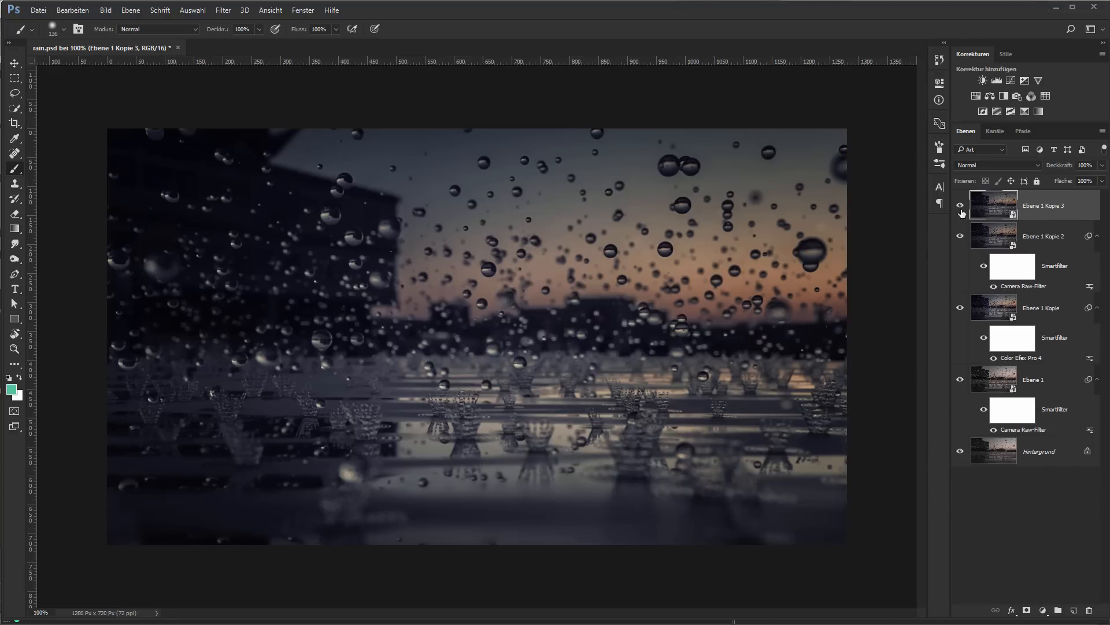
click(160, 11)
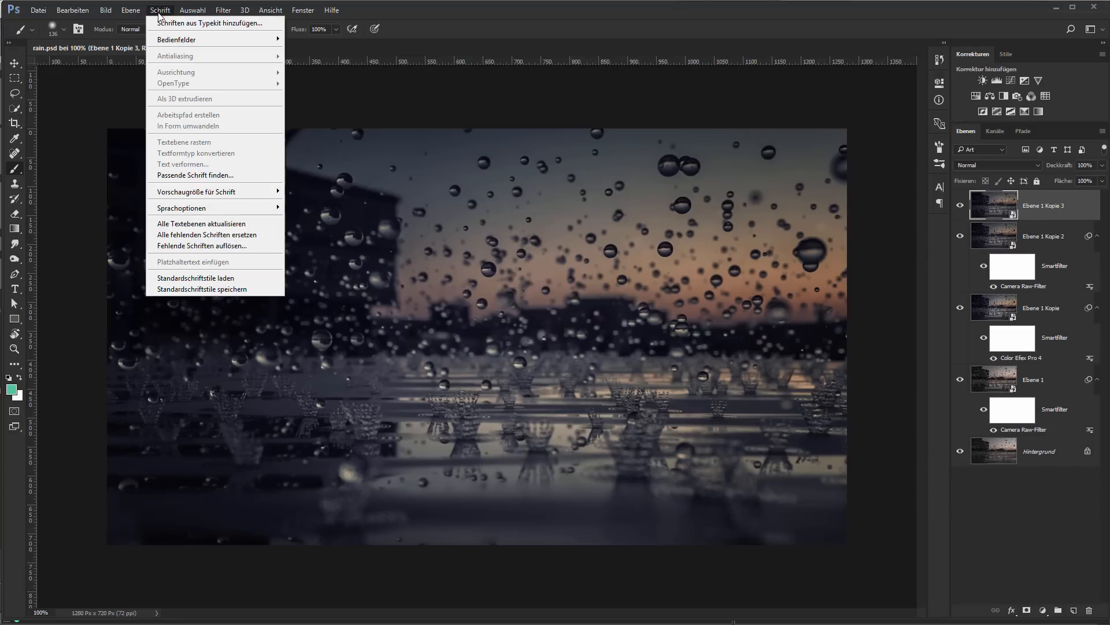
mouse_move(224, 11)
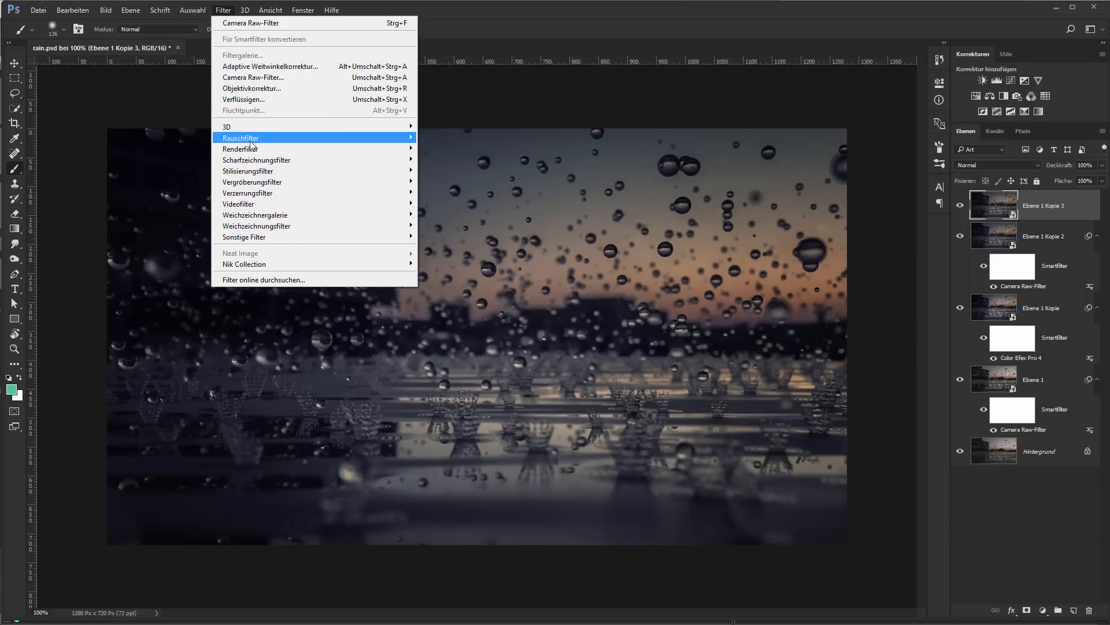
mouse_move(331, 167)
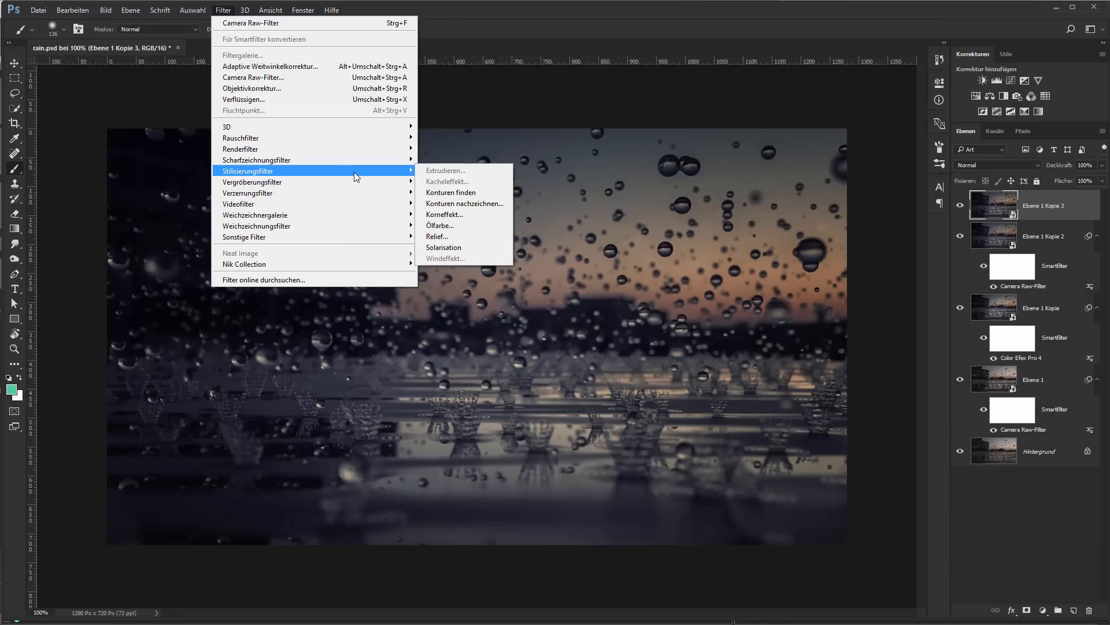
mouse_move(361, 216)
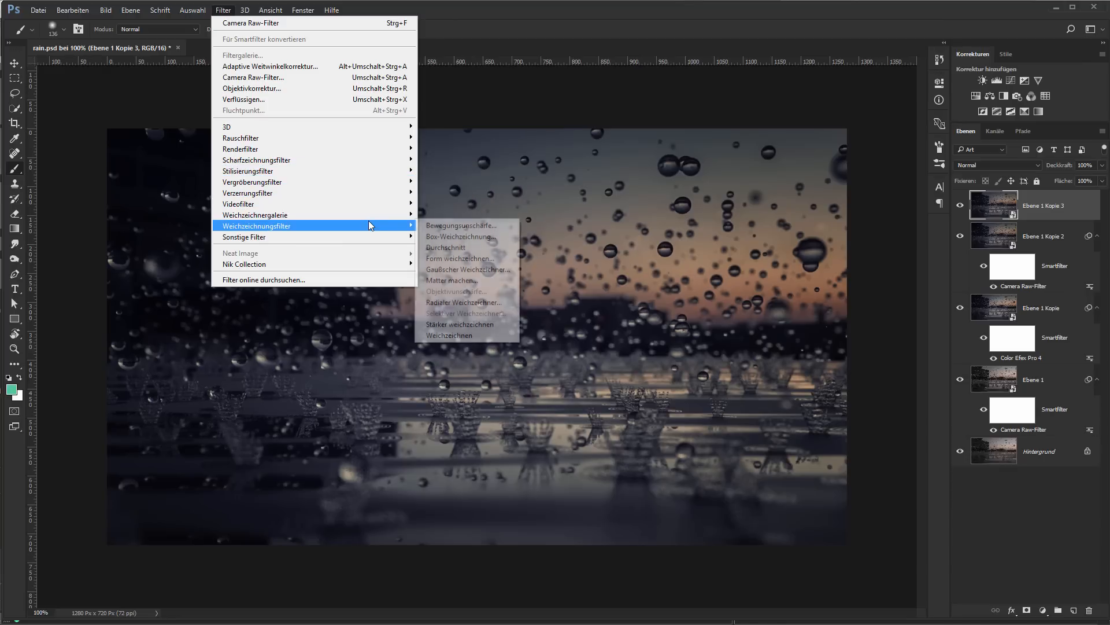
click(468, 269)
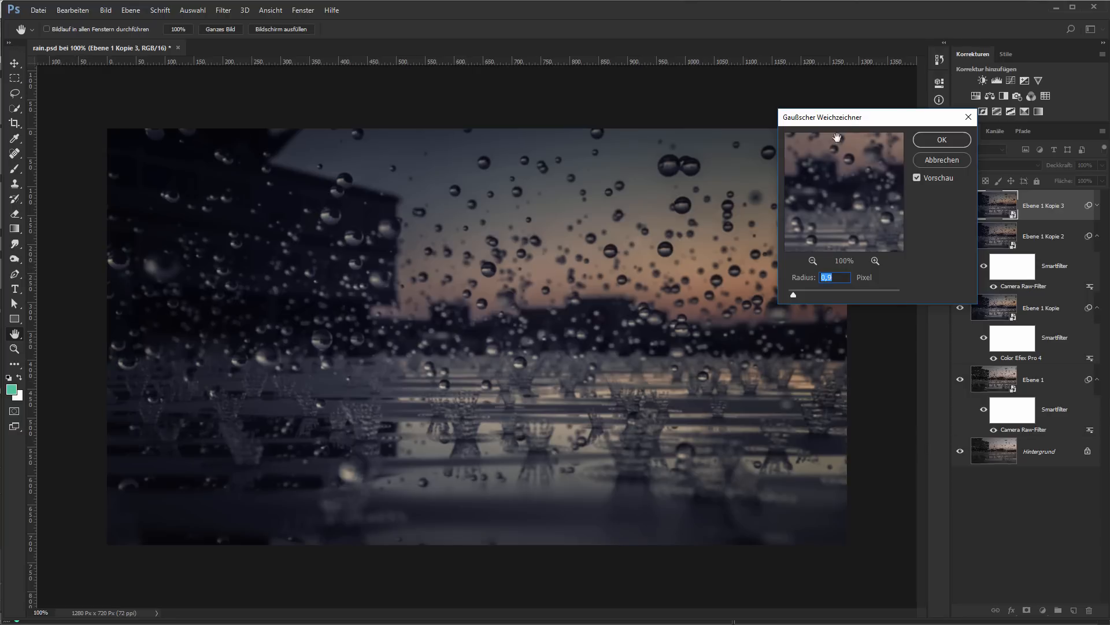
drag(844, 119, 677, 279)
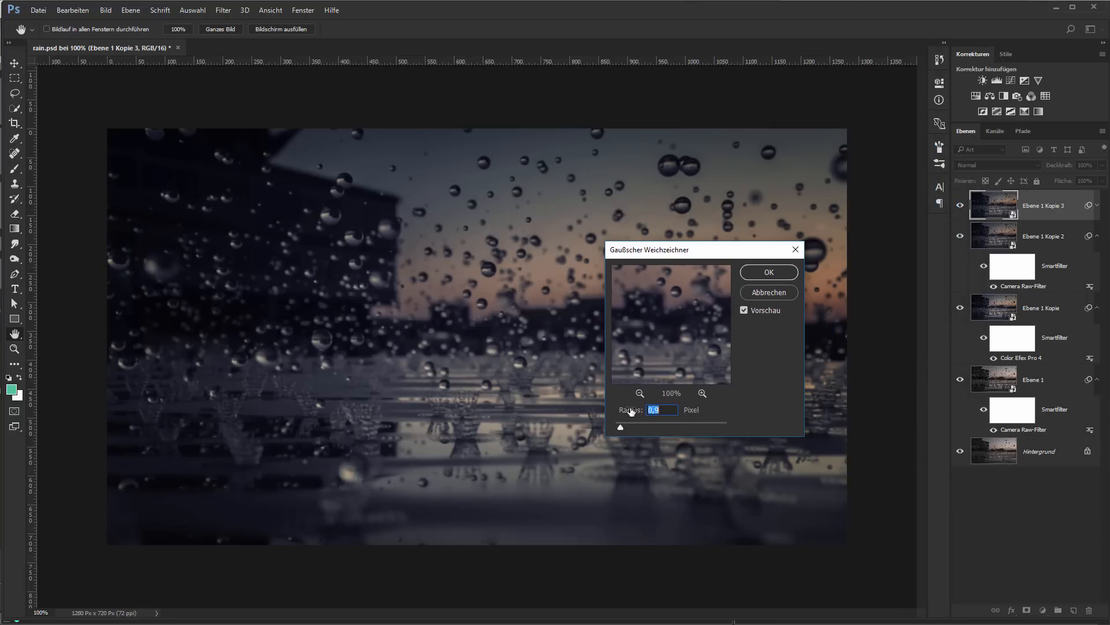
drag(631, 411, 646, 409)
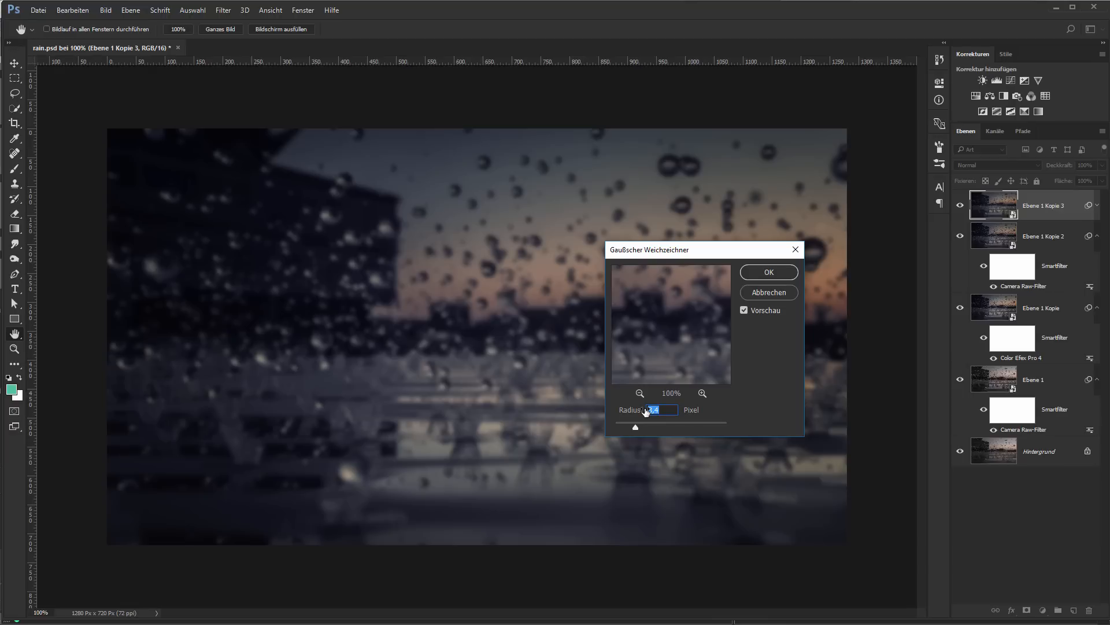
drag(706, 249, 920, 348)
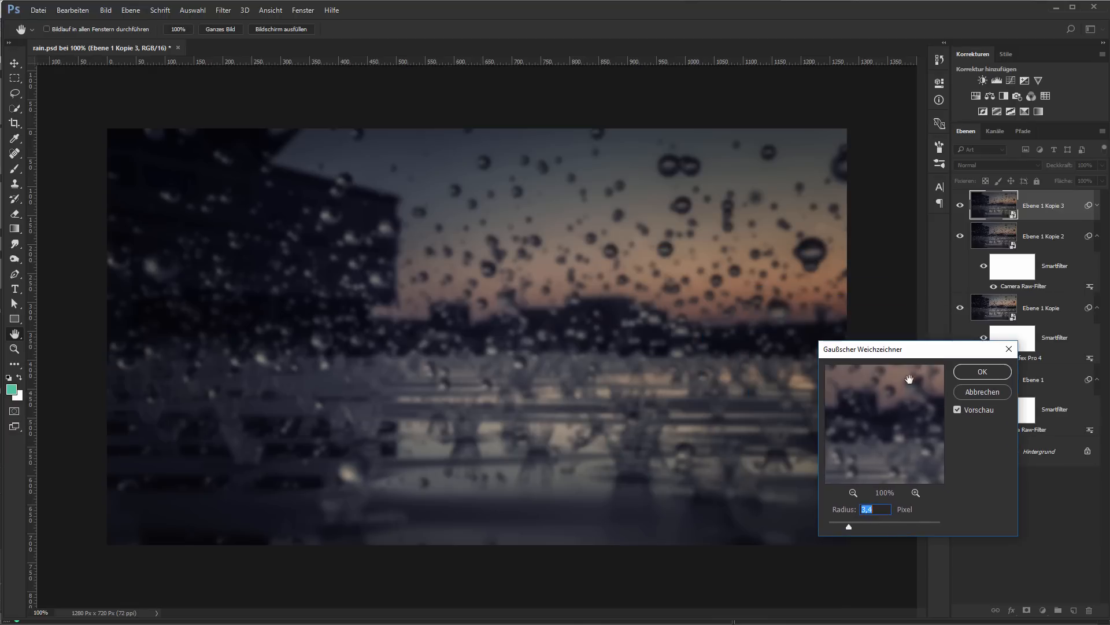
drag(853, 511, 842, 513)
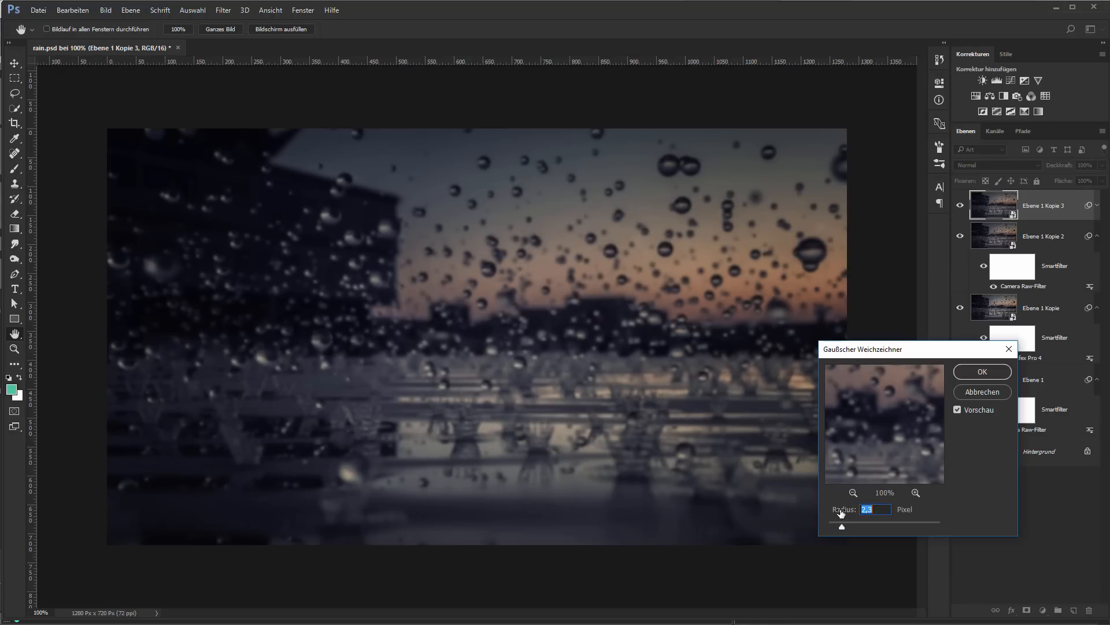
click(983, 373)
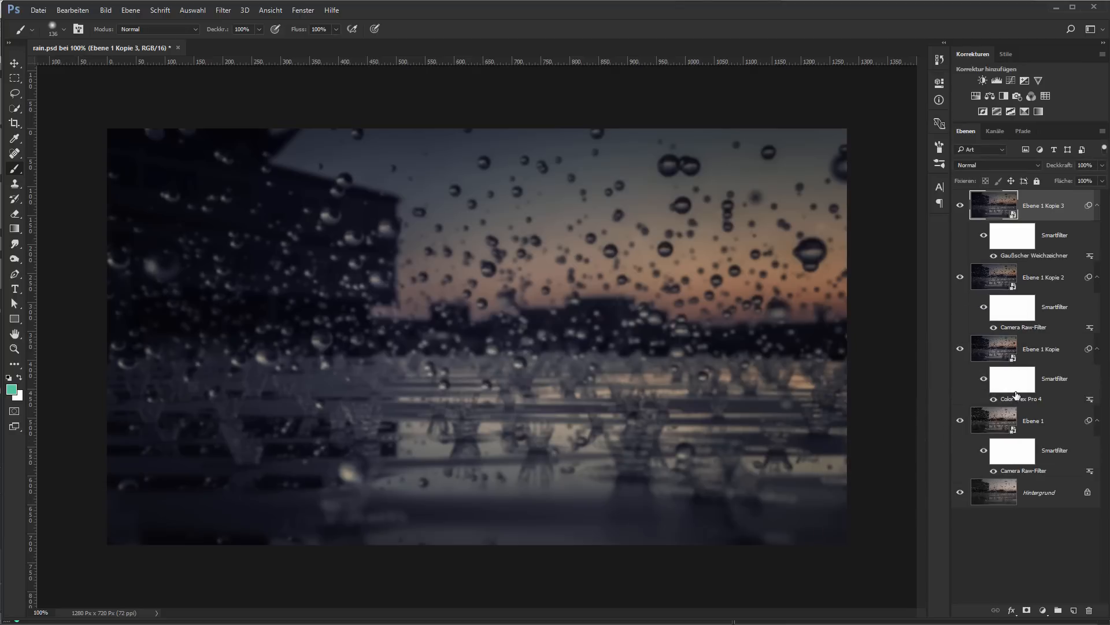
- Limit the Gaussian Blur to painted spots over the sky and building using an inverted filter mask and a size 90 brush, and save the document
click(1012, 237)
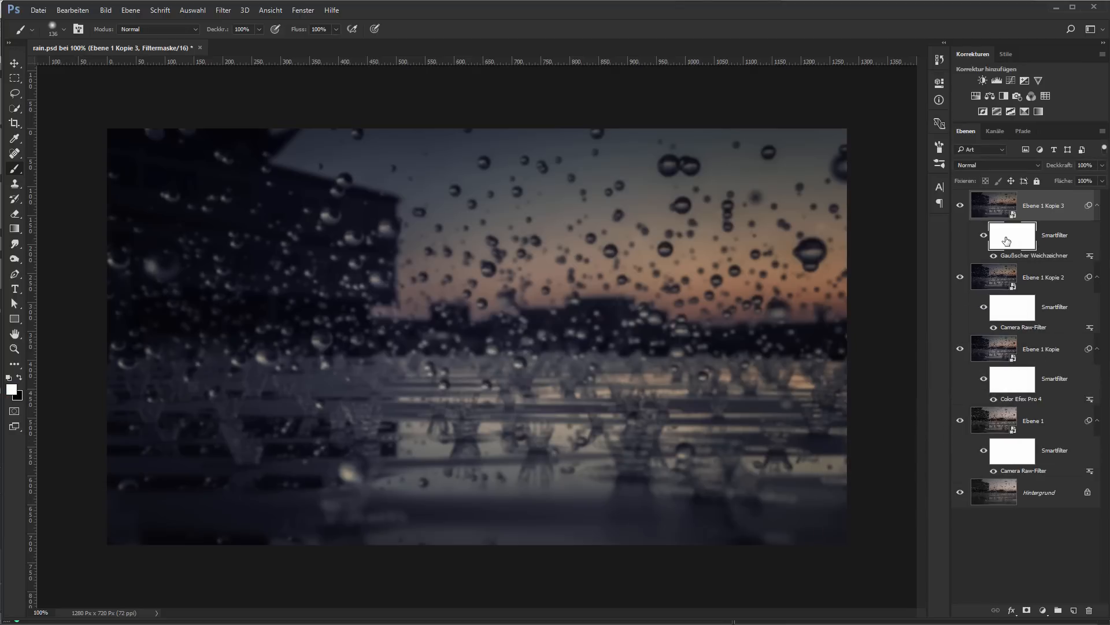
key(ctrl+i)
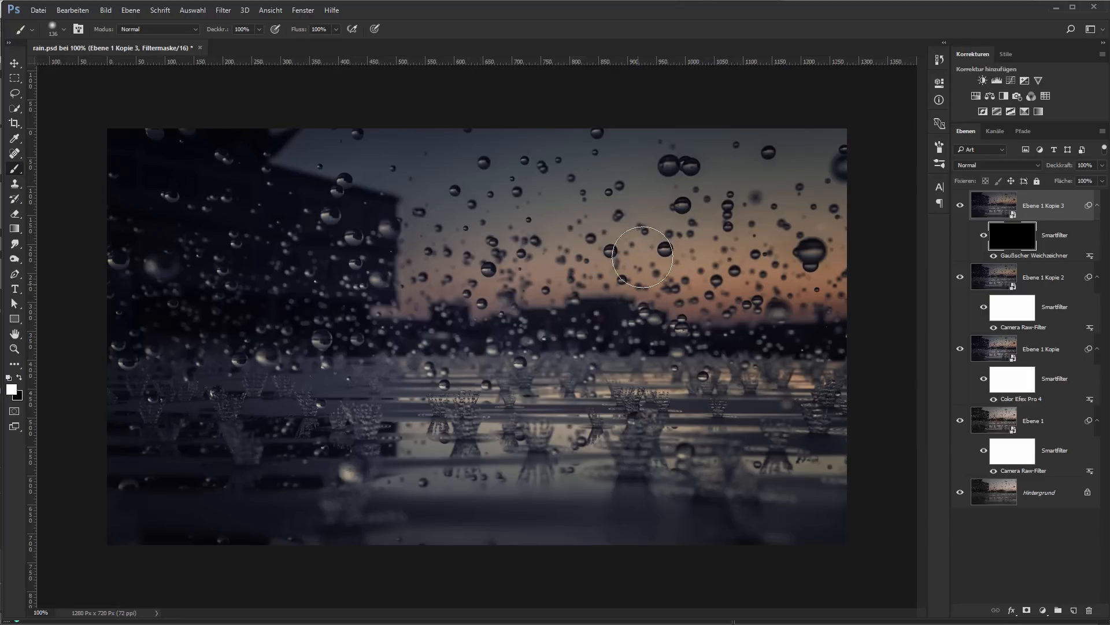
mouse_move(662, 223)
alt+right_down()
mouse_move(649, 229)
mouse_move(660, 212)
alt+right_up()
mouse_move(659, 212)
mouse_down()
mouse_move(686, 157)
mouse_move(711, 168)
mouse_move(673, 236)
mouse_move(619, 240)
mouse_move(637, 216)
mouse_up()
drag(377, 178, 307, 245)
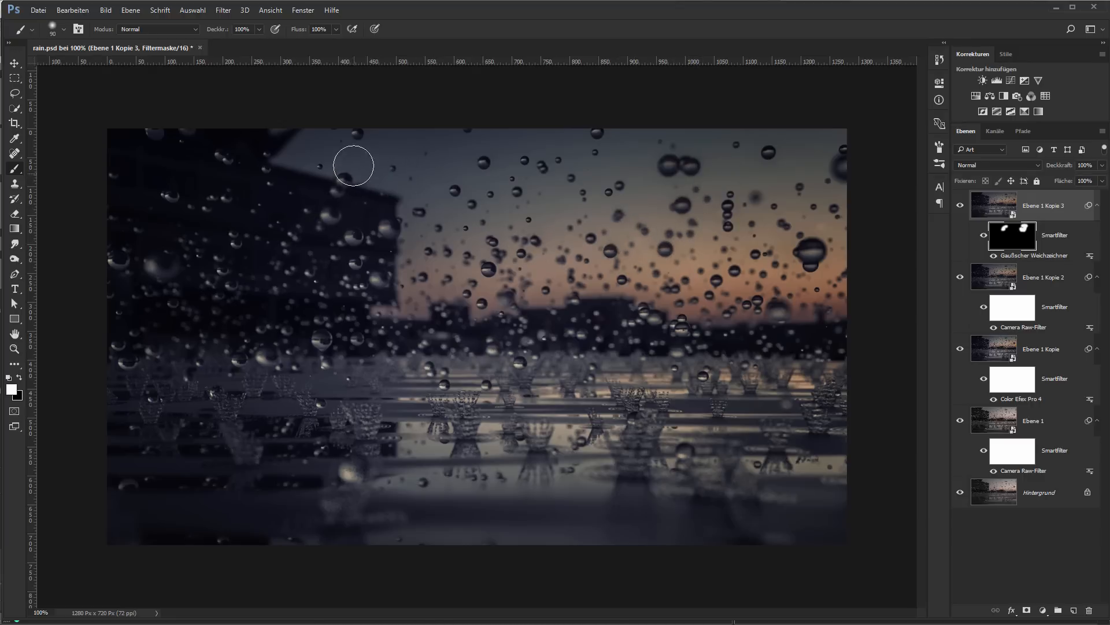
click(170, 196)
key(ctrl+s)
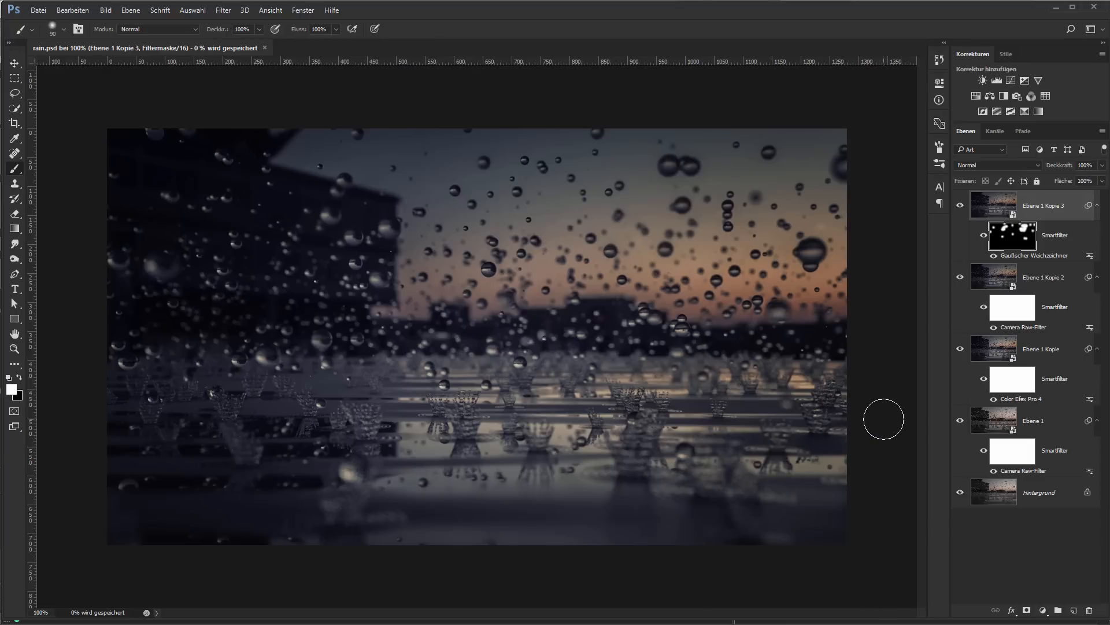